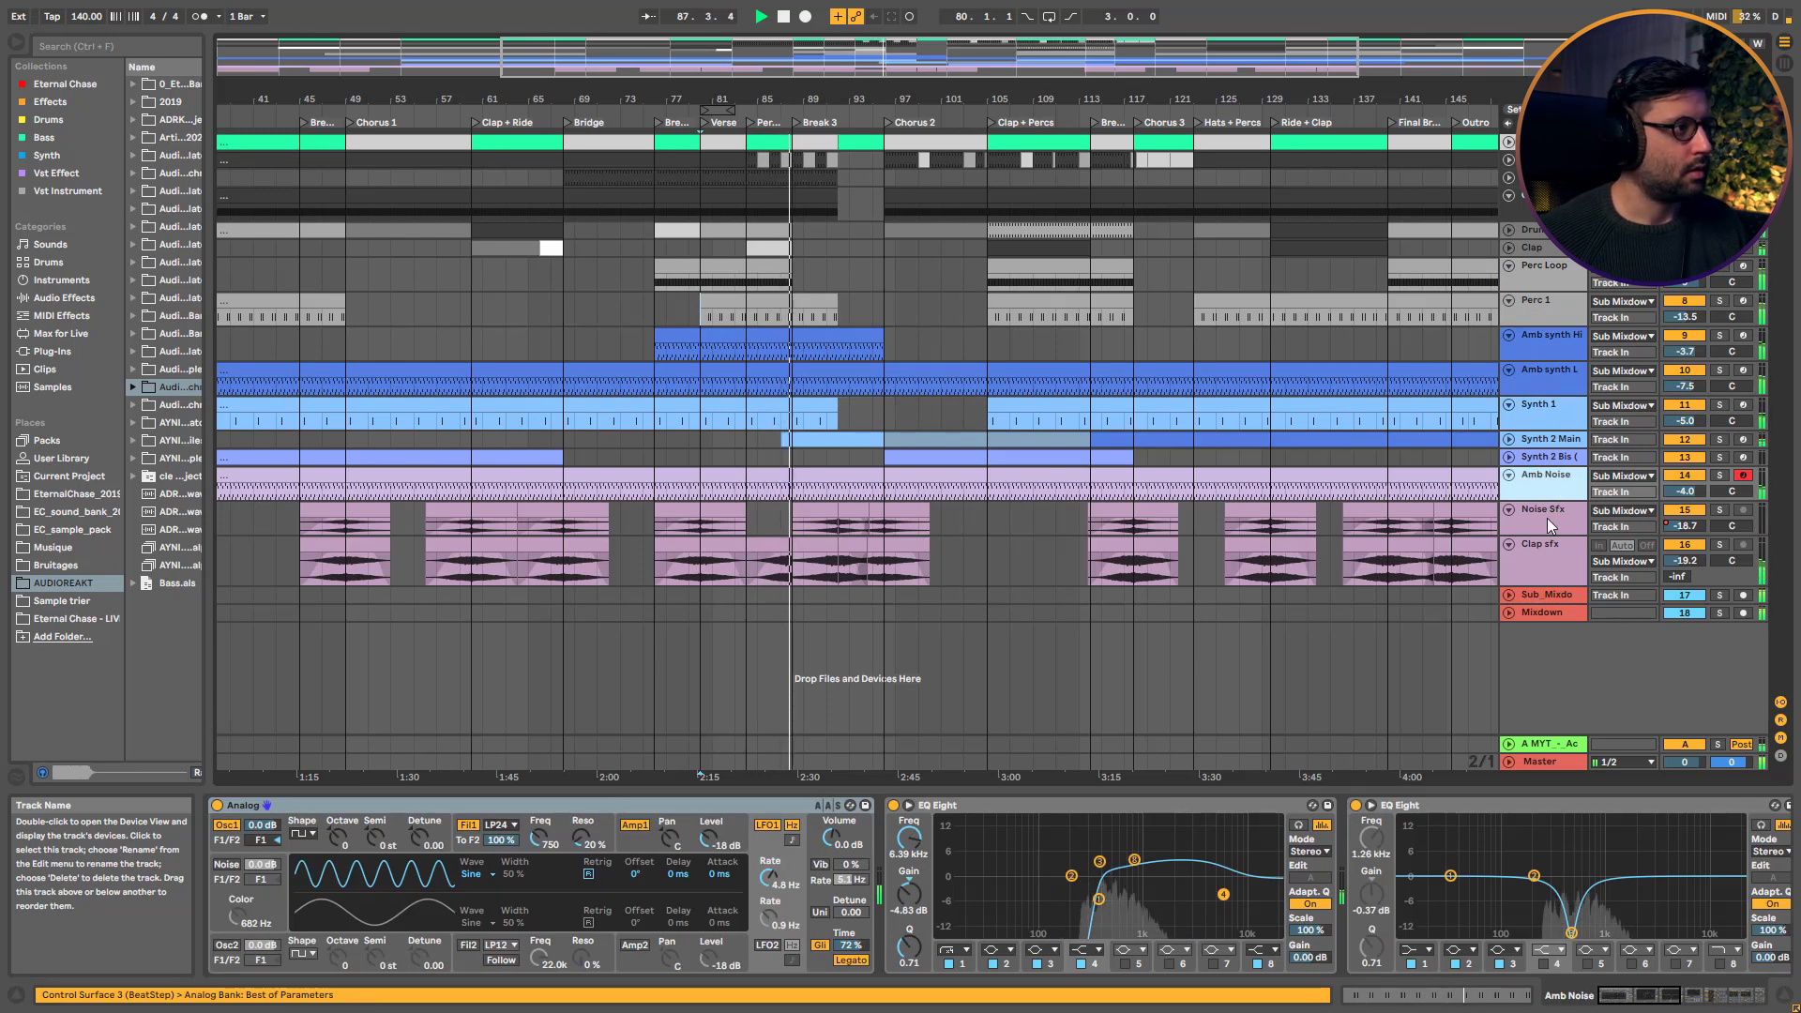
# Unfold the Synth 2 Main and Synth 2 Bis tracks in the arrangement
pyautogui.click(1540, 442)
pyautogui.moveTo(1525, 448); pyautogui.dragTo(1525, 464)
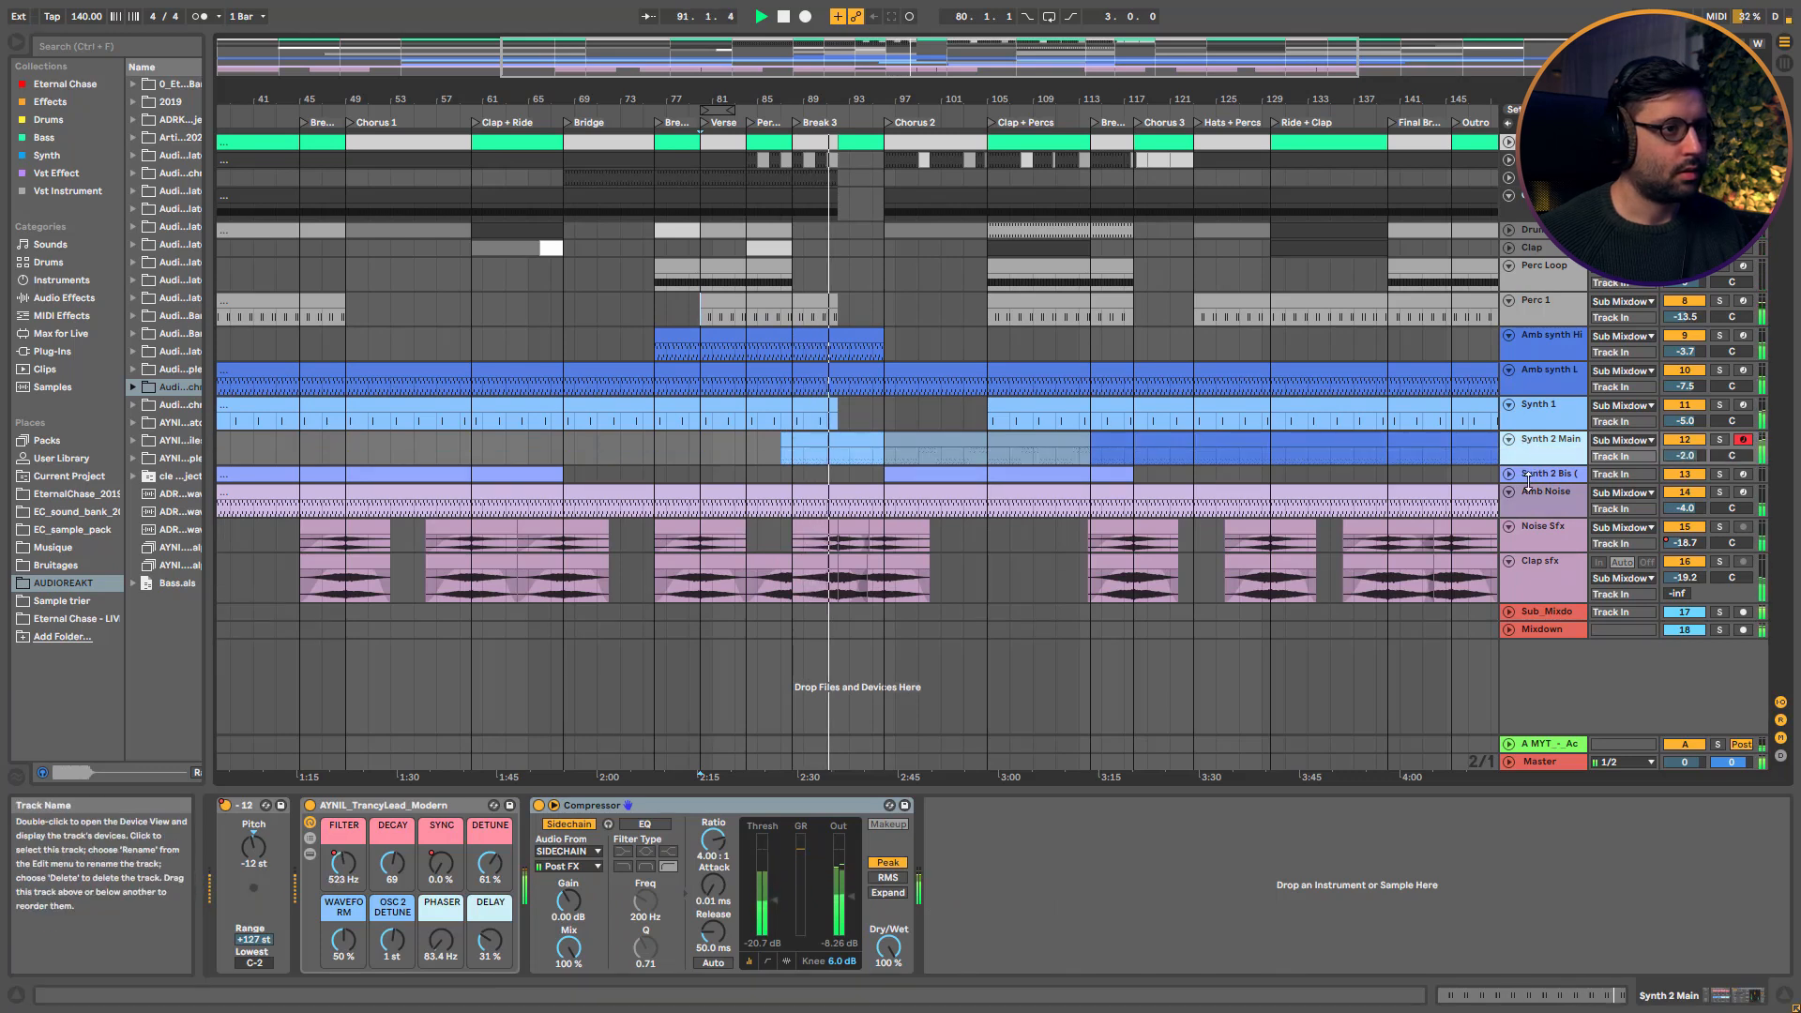
pyautogui.click(1530, 481)
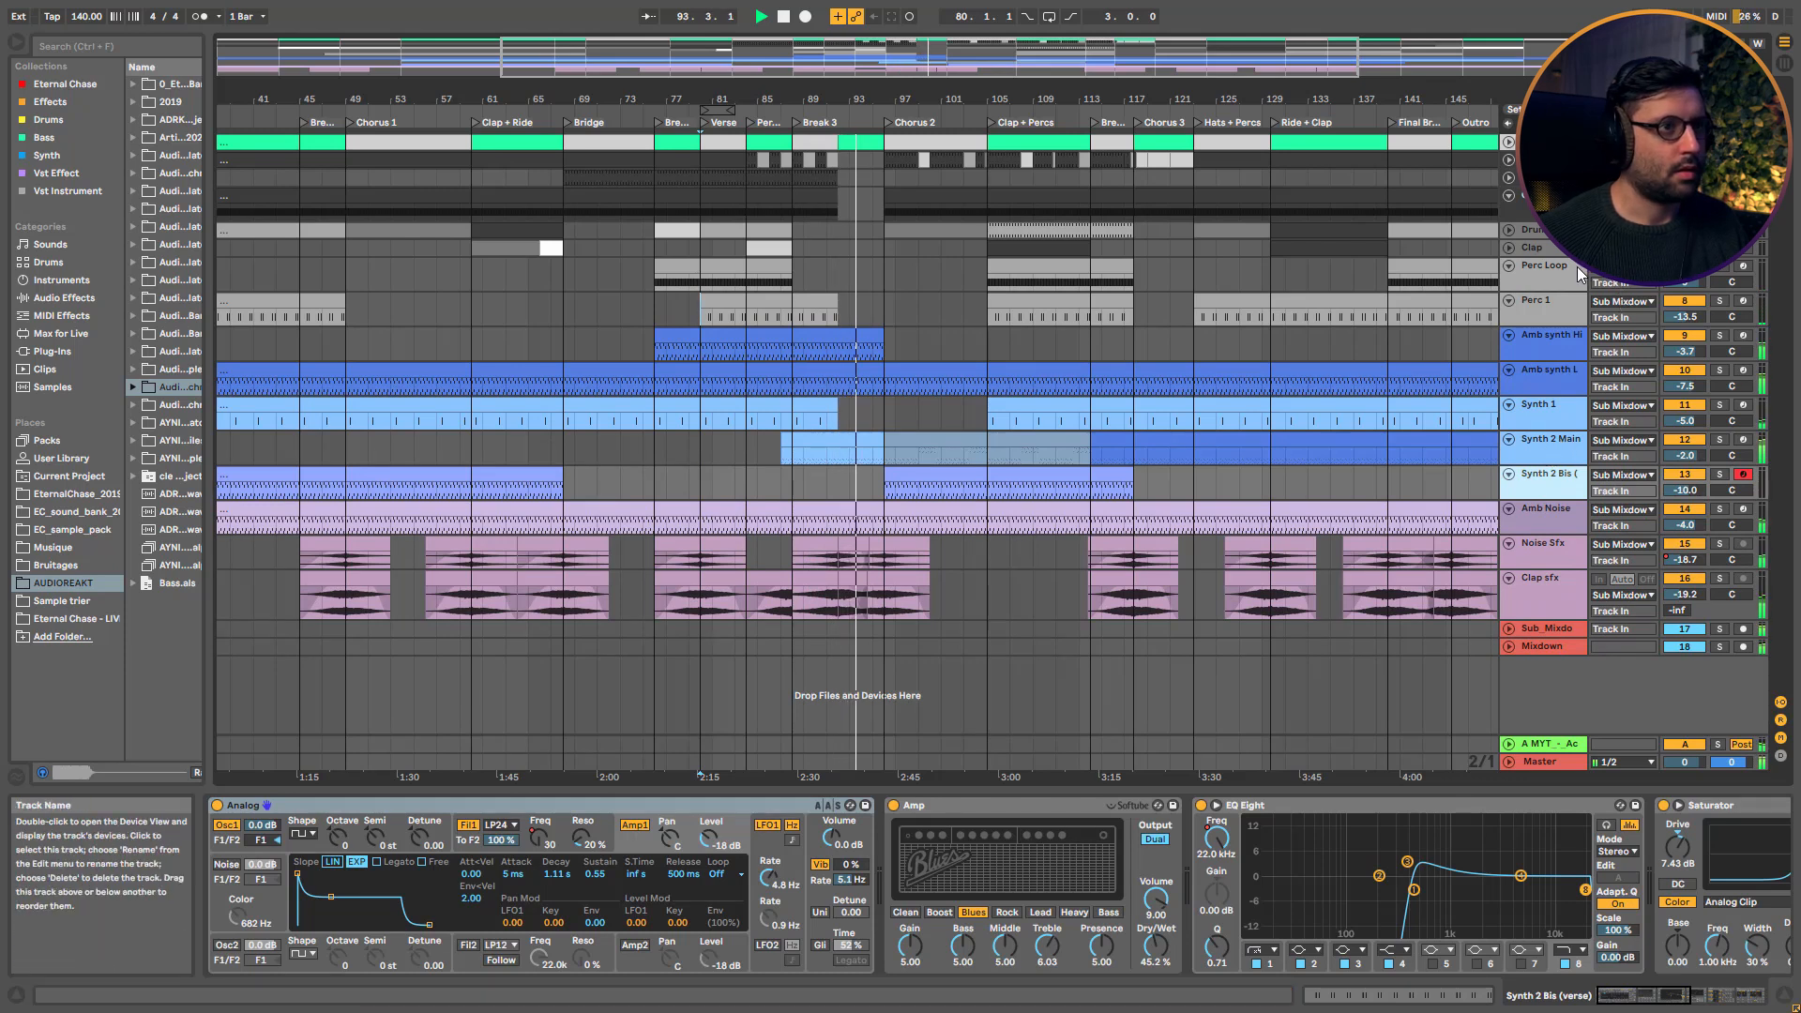
# Unfold the Clap, Drums and Kick tracks in the arrangement
pyautogui.click(1535, 264)
pyautogui.click(1535, 249)
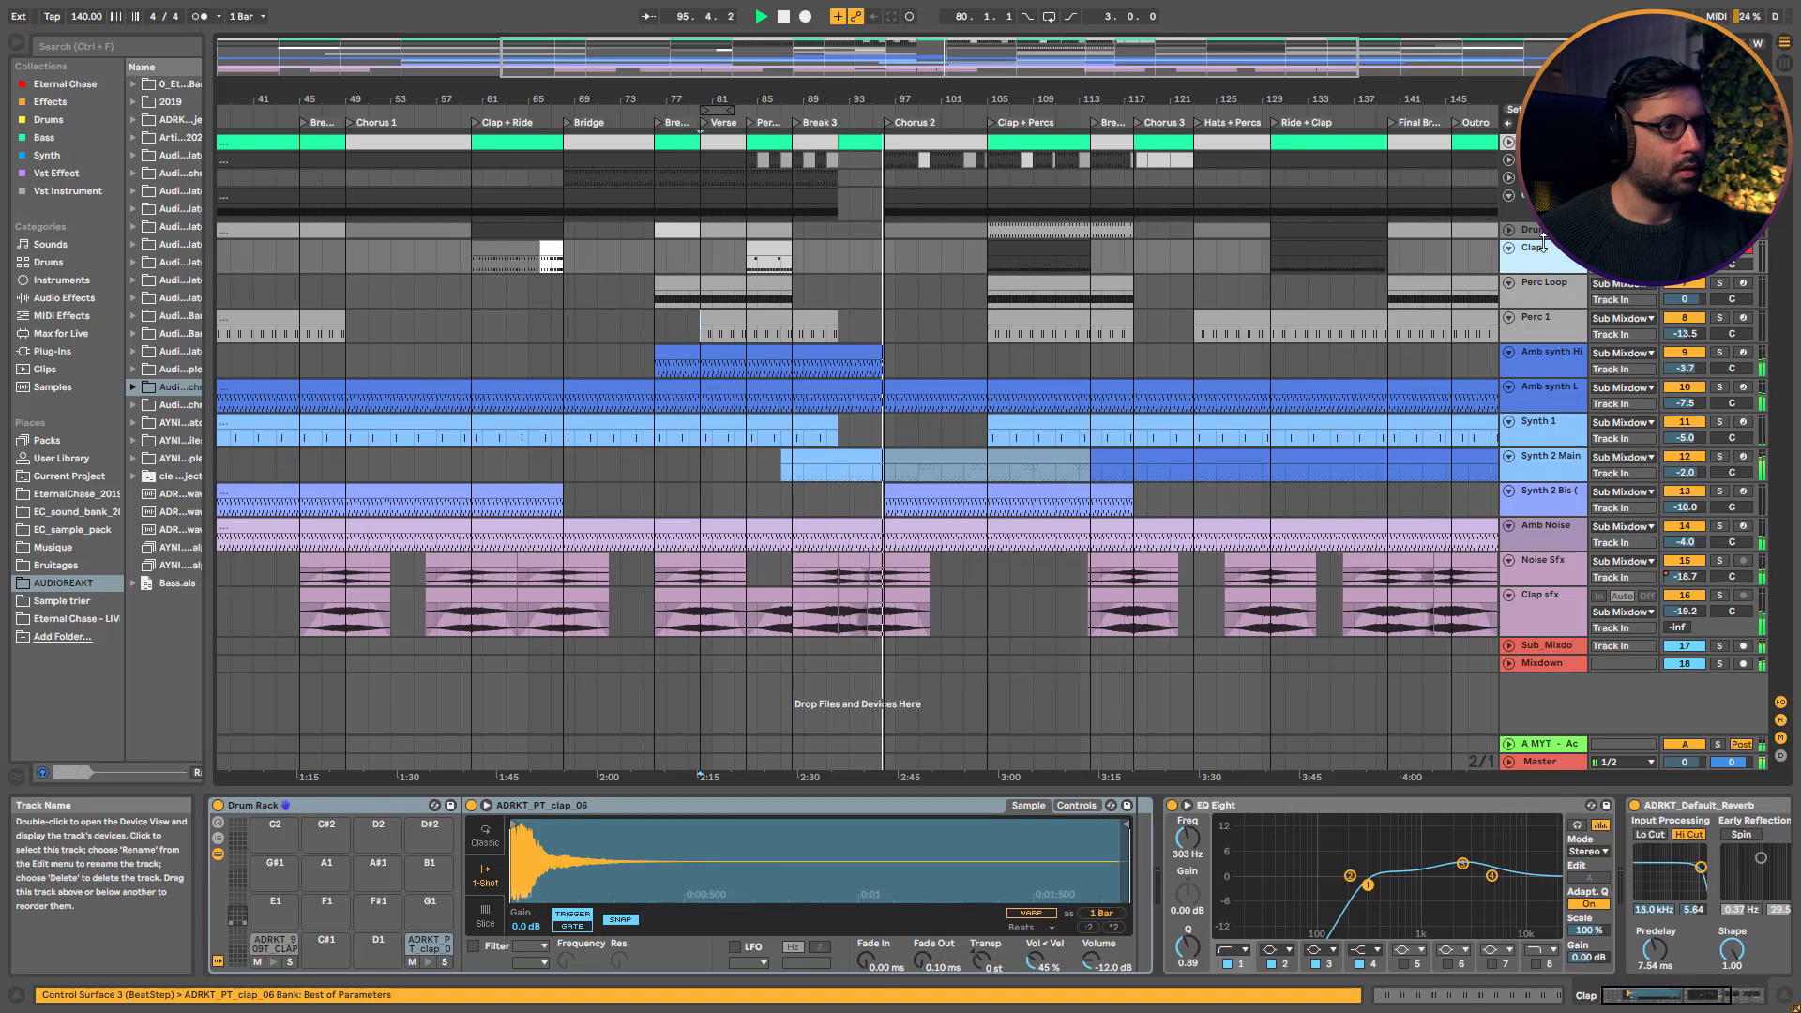
pyautogui.click(1543, 235)
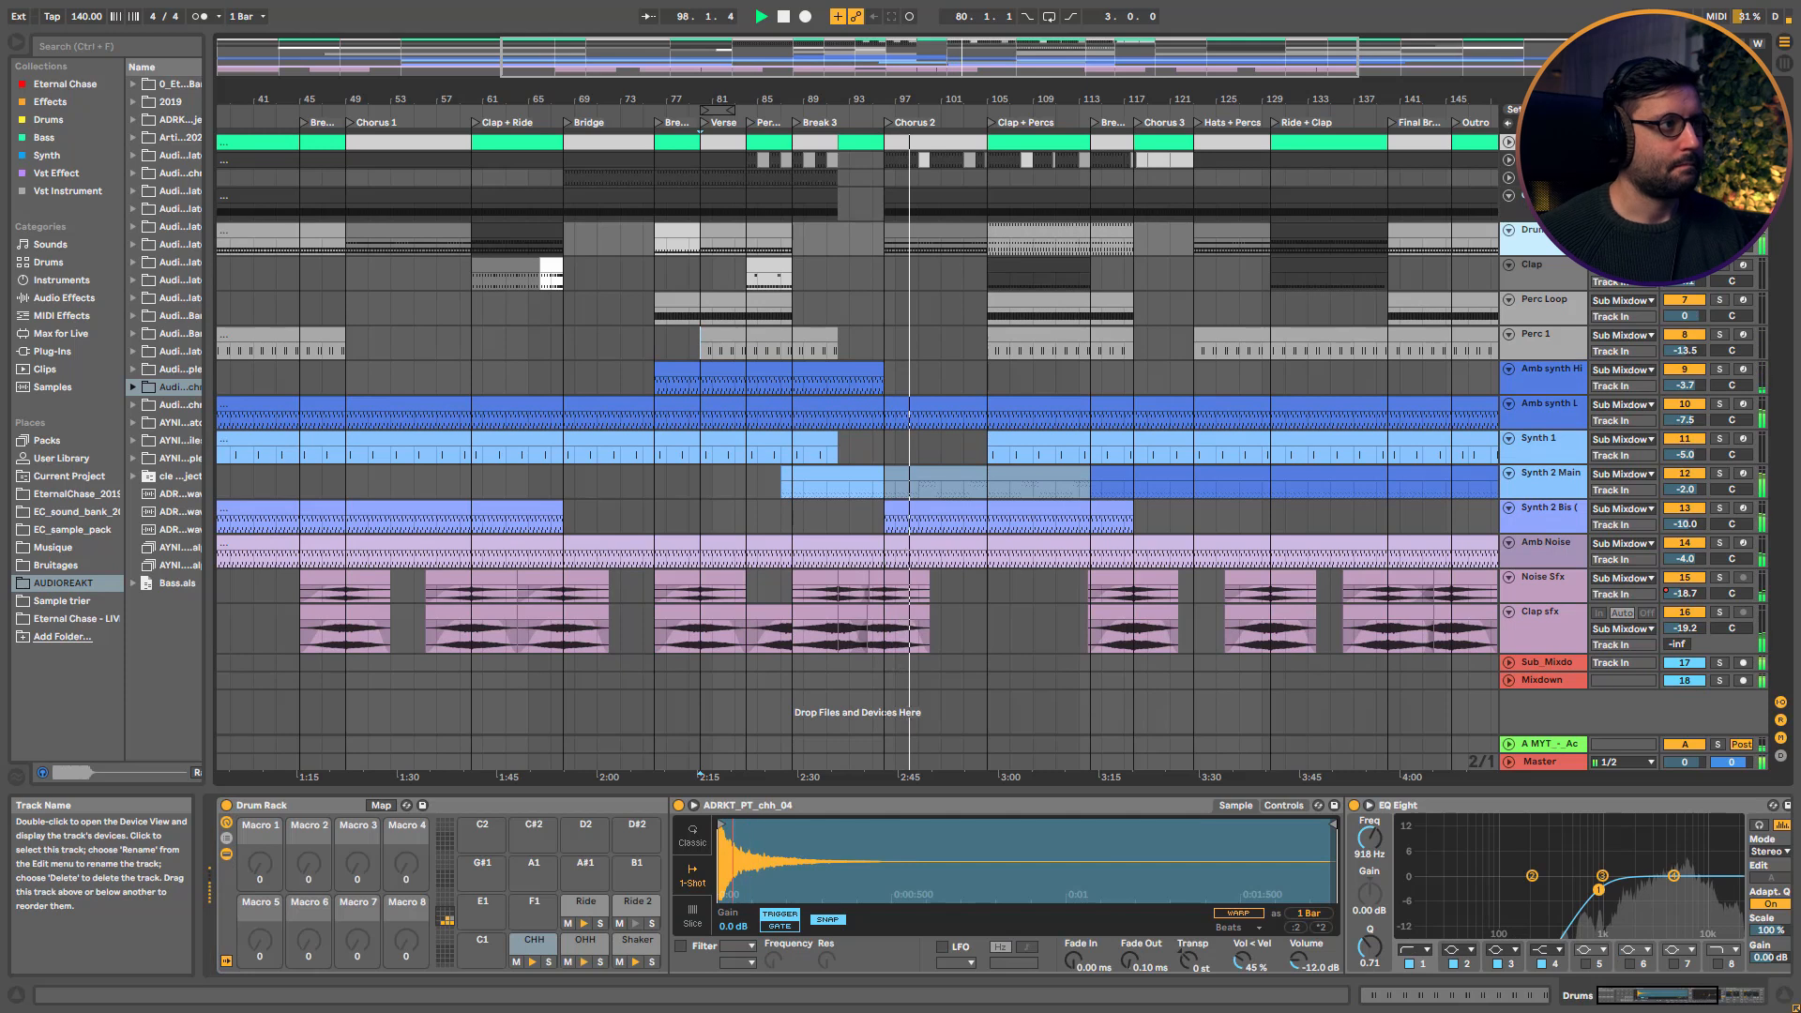
pyautogui.click(1543, 160)
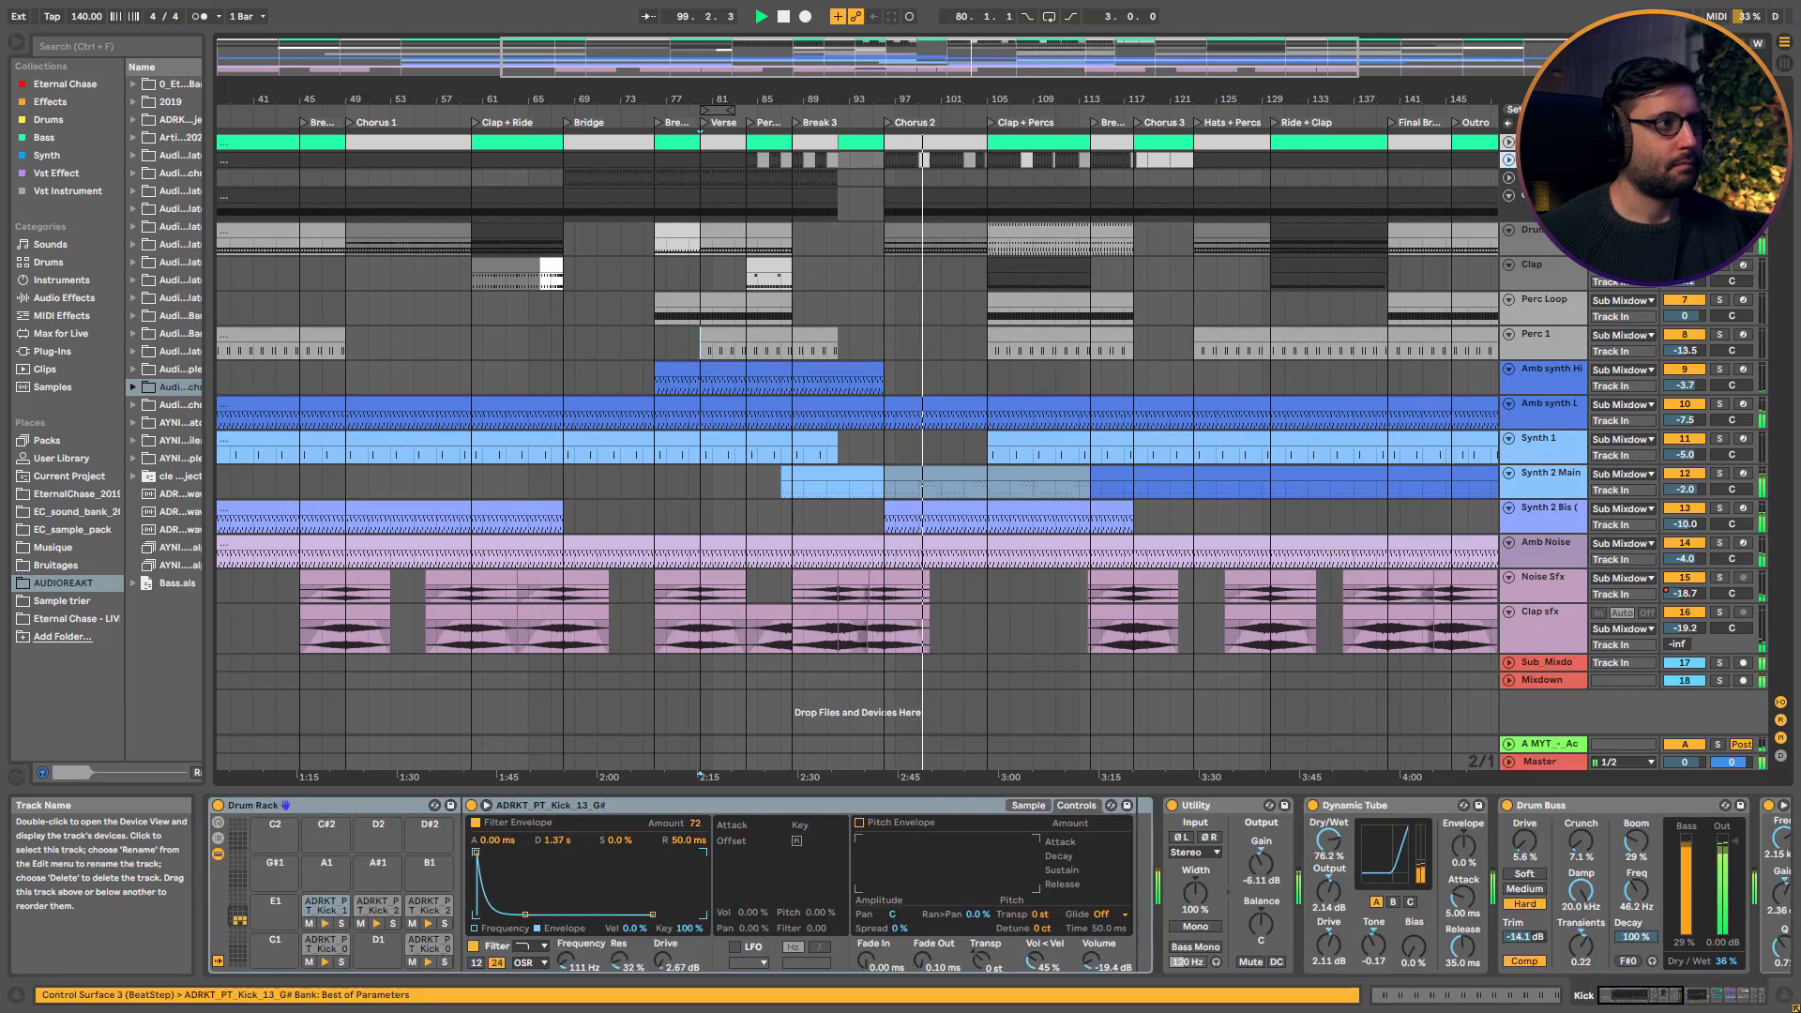
pyautogui.click(1508, 160)
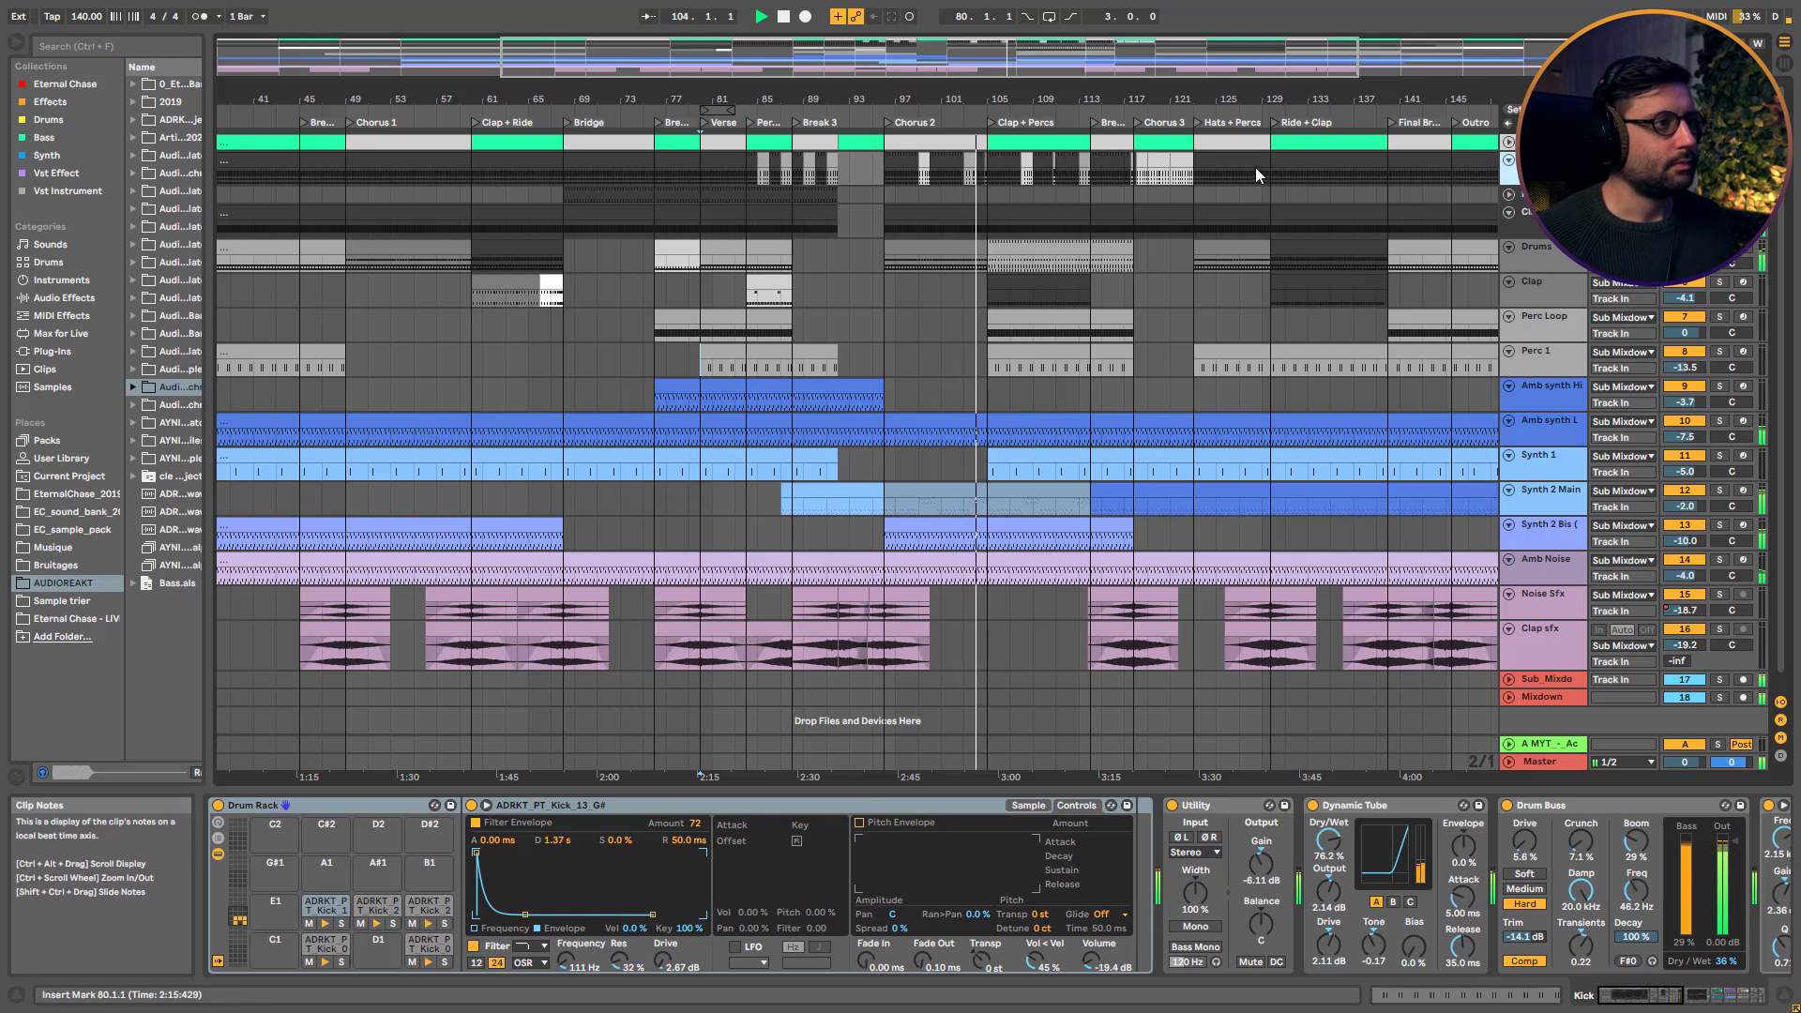
# Return the playback position to the Intro locator at bar 1 and display the Amb synth Low track's devices
pyautogui.moveTo(1140, 101); pyautogui.dragTo(979, 59)
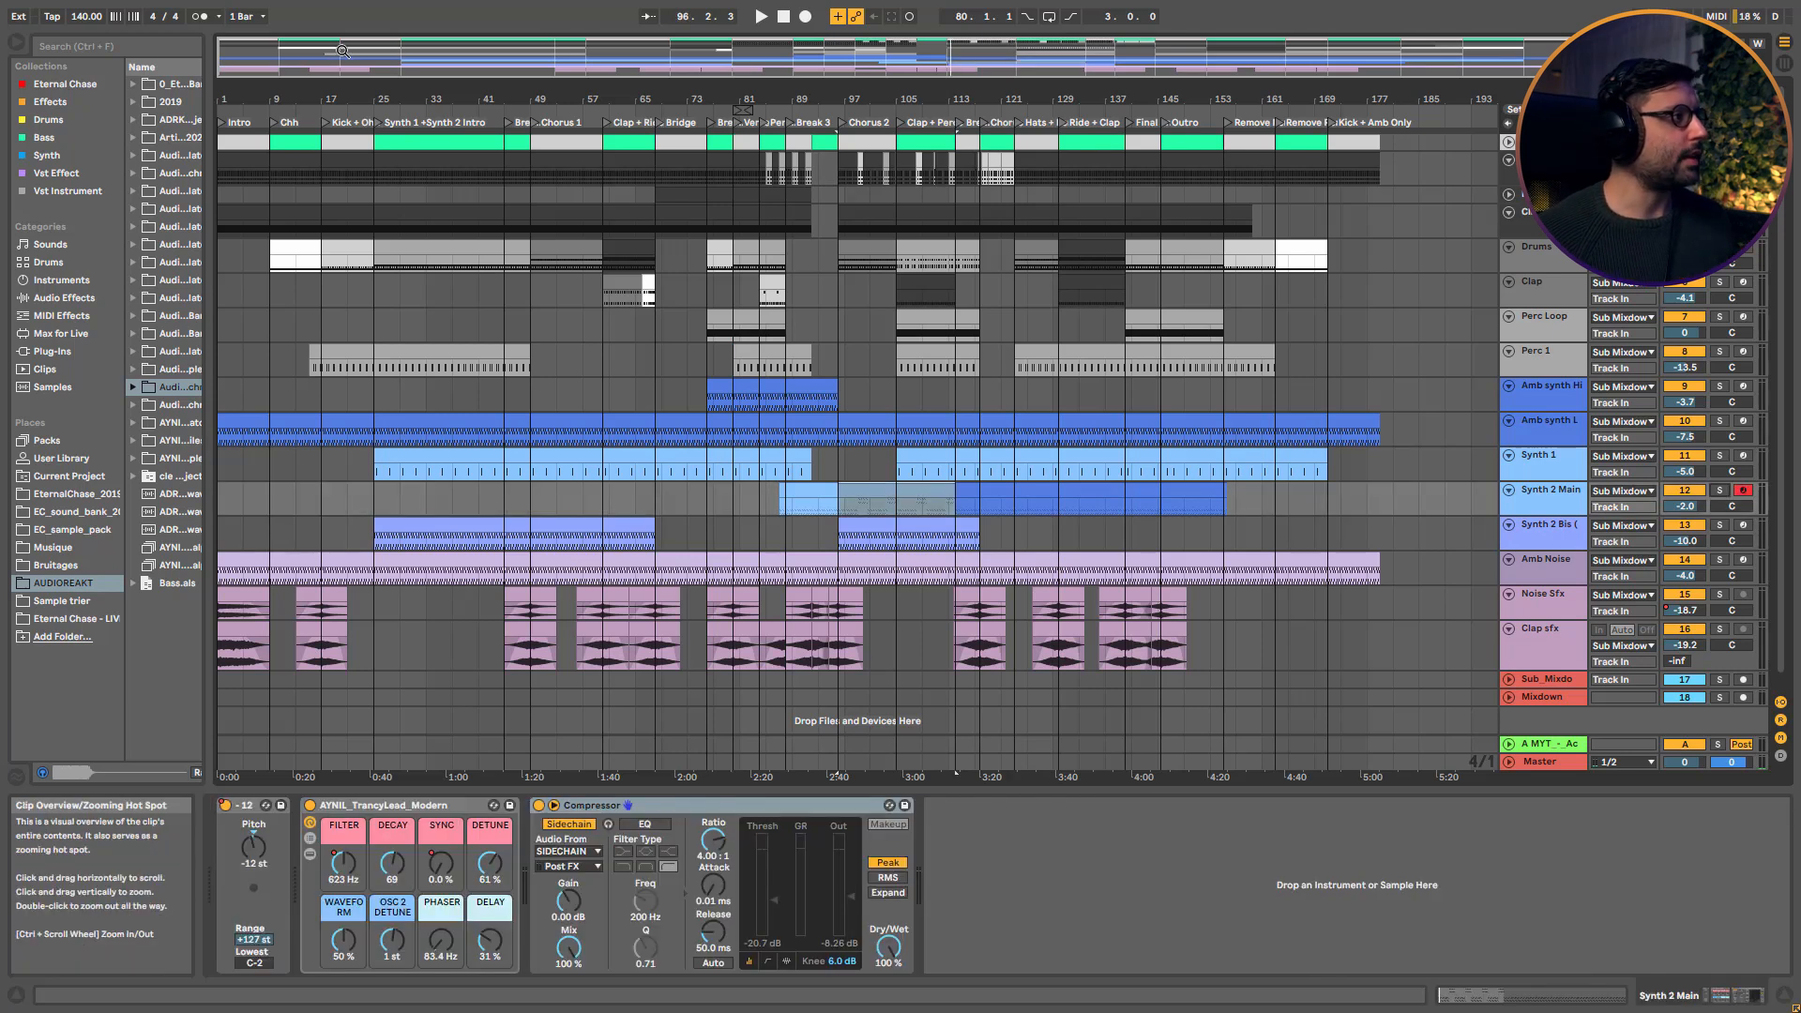
pyautogui.moveTo(341, 55); pyautogui.dragTo(341, 115)
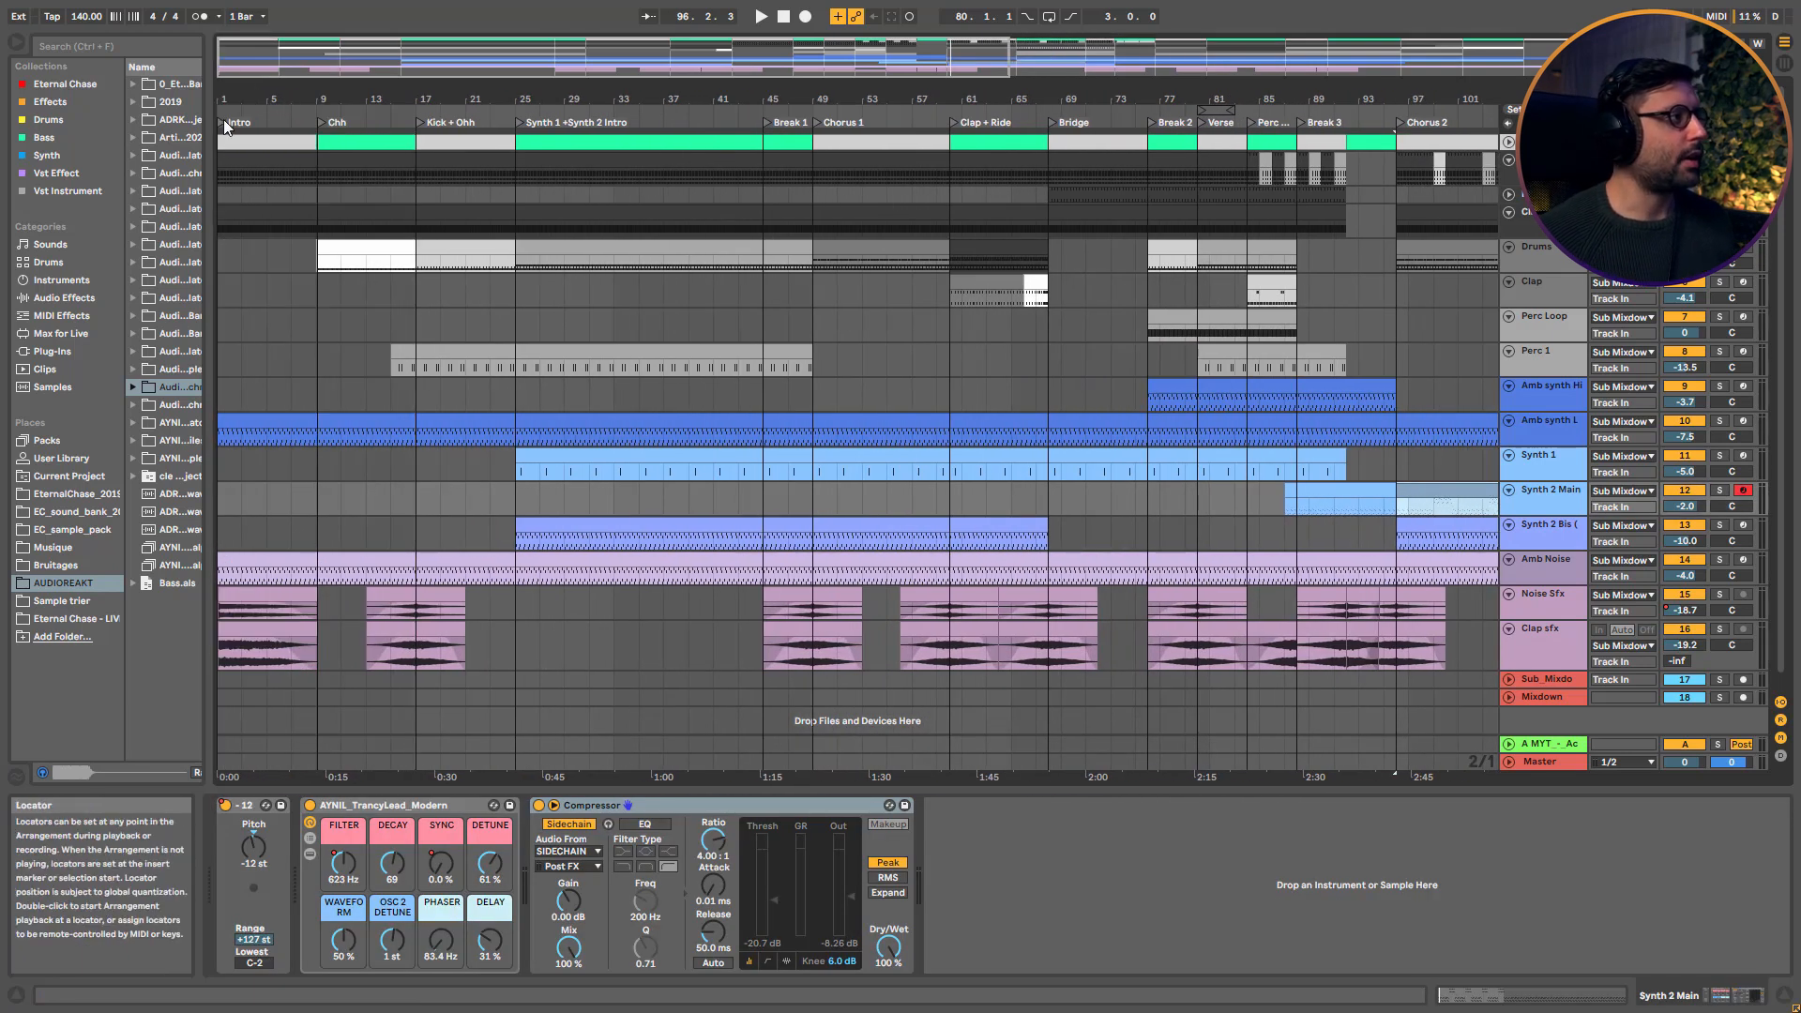
pyautogui.click(225, 126)
pyautogui.click(1529, 405)
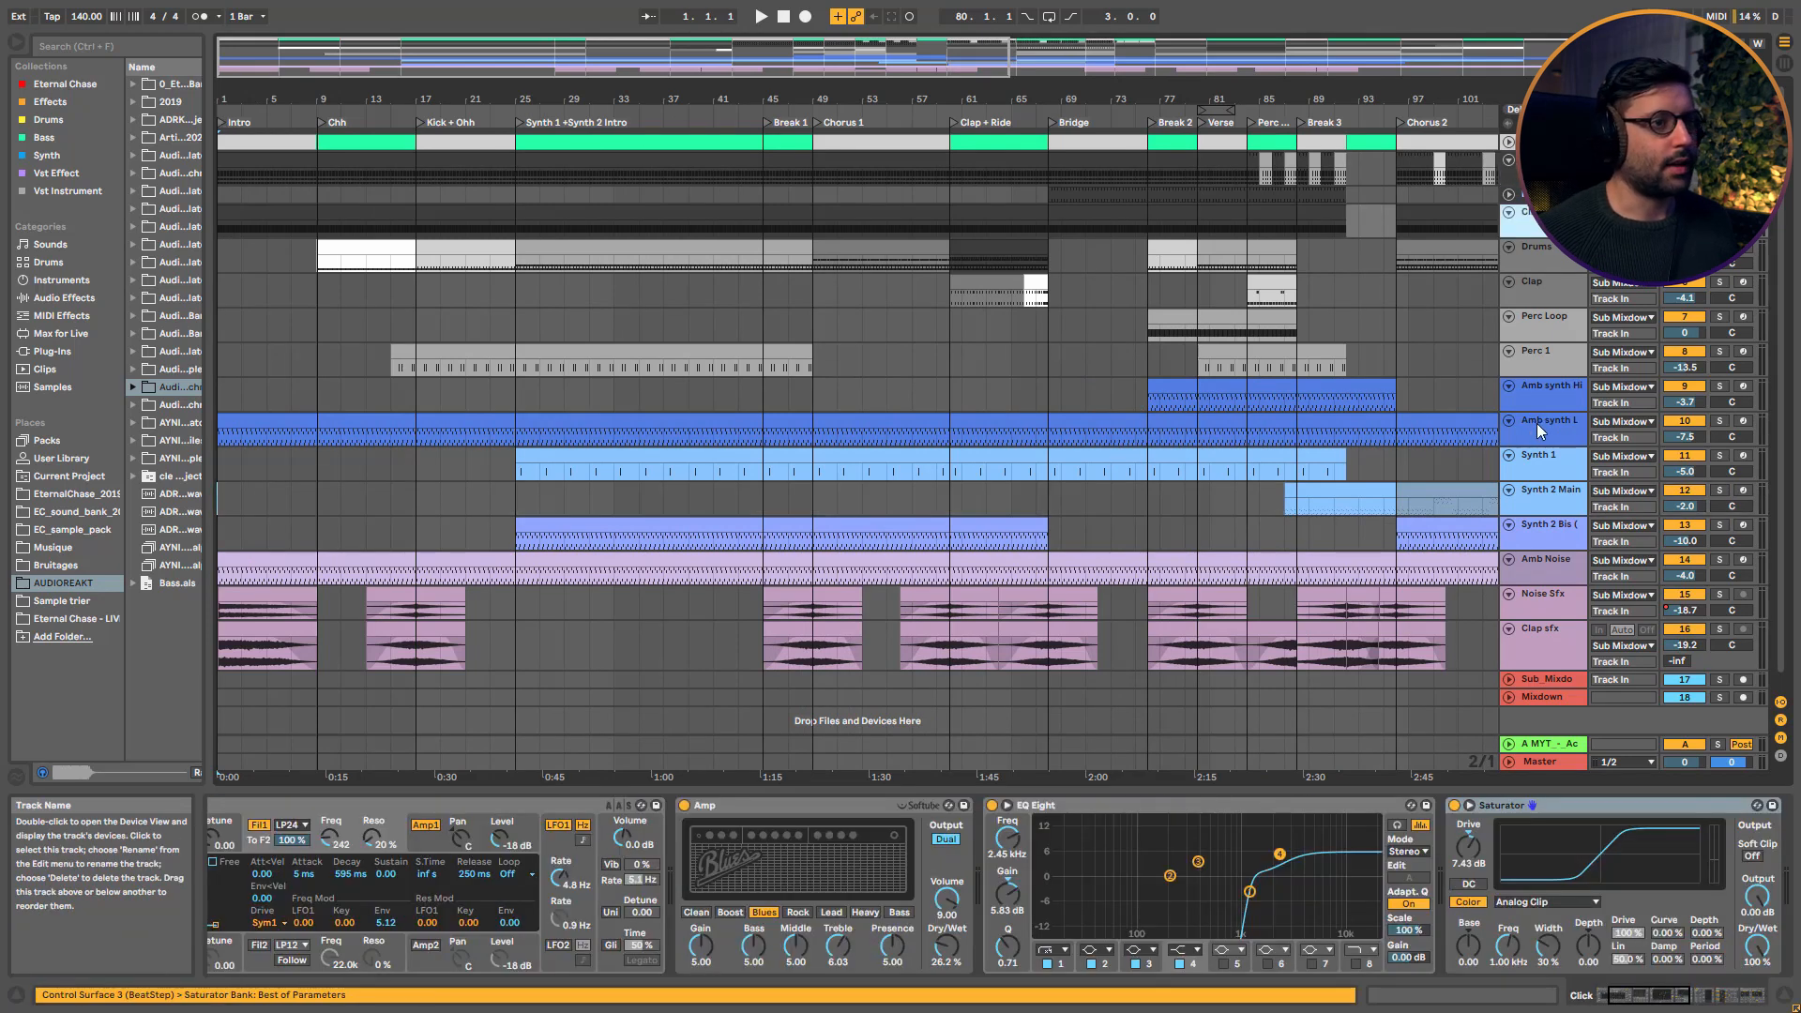
pyautogui.click(1539, 430)
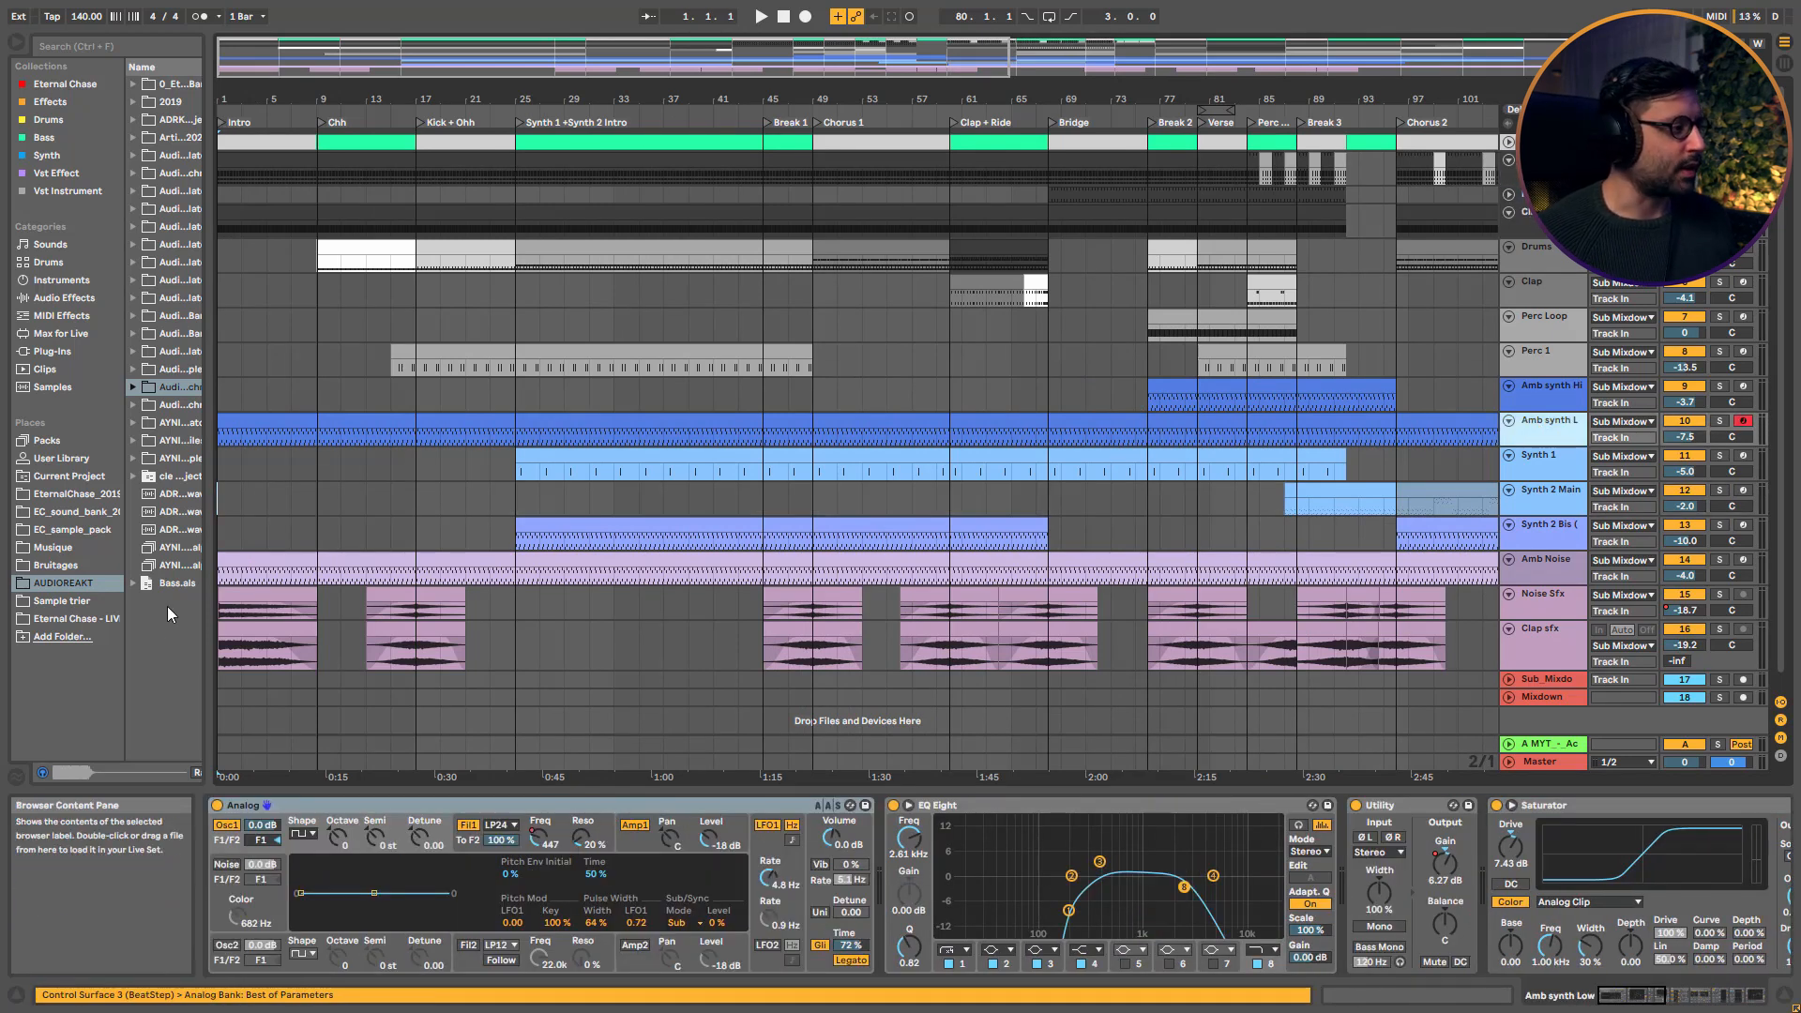
# Unfold the Mixdown track and switch the arrangement to show its automation envelopes
pyautogui.click(1533, 697)
pyautogui.click(1512, 702)
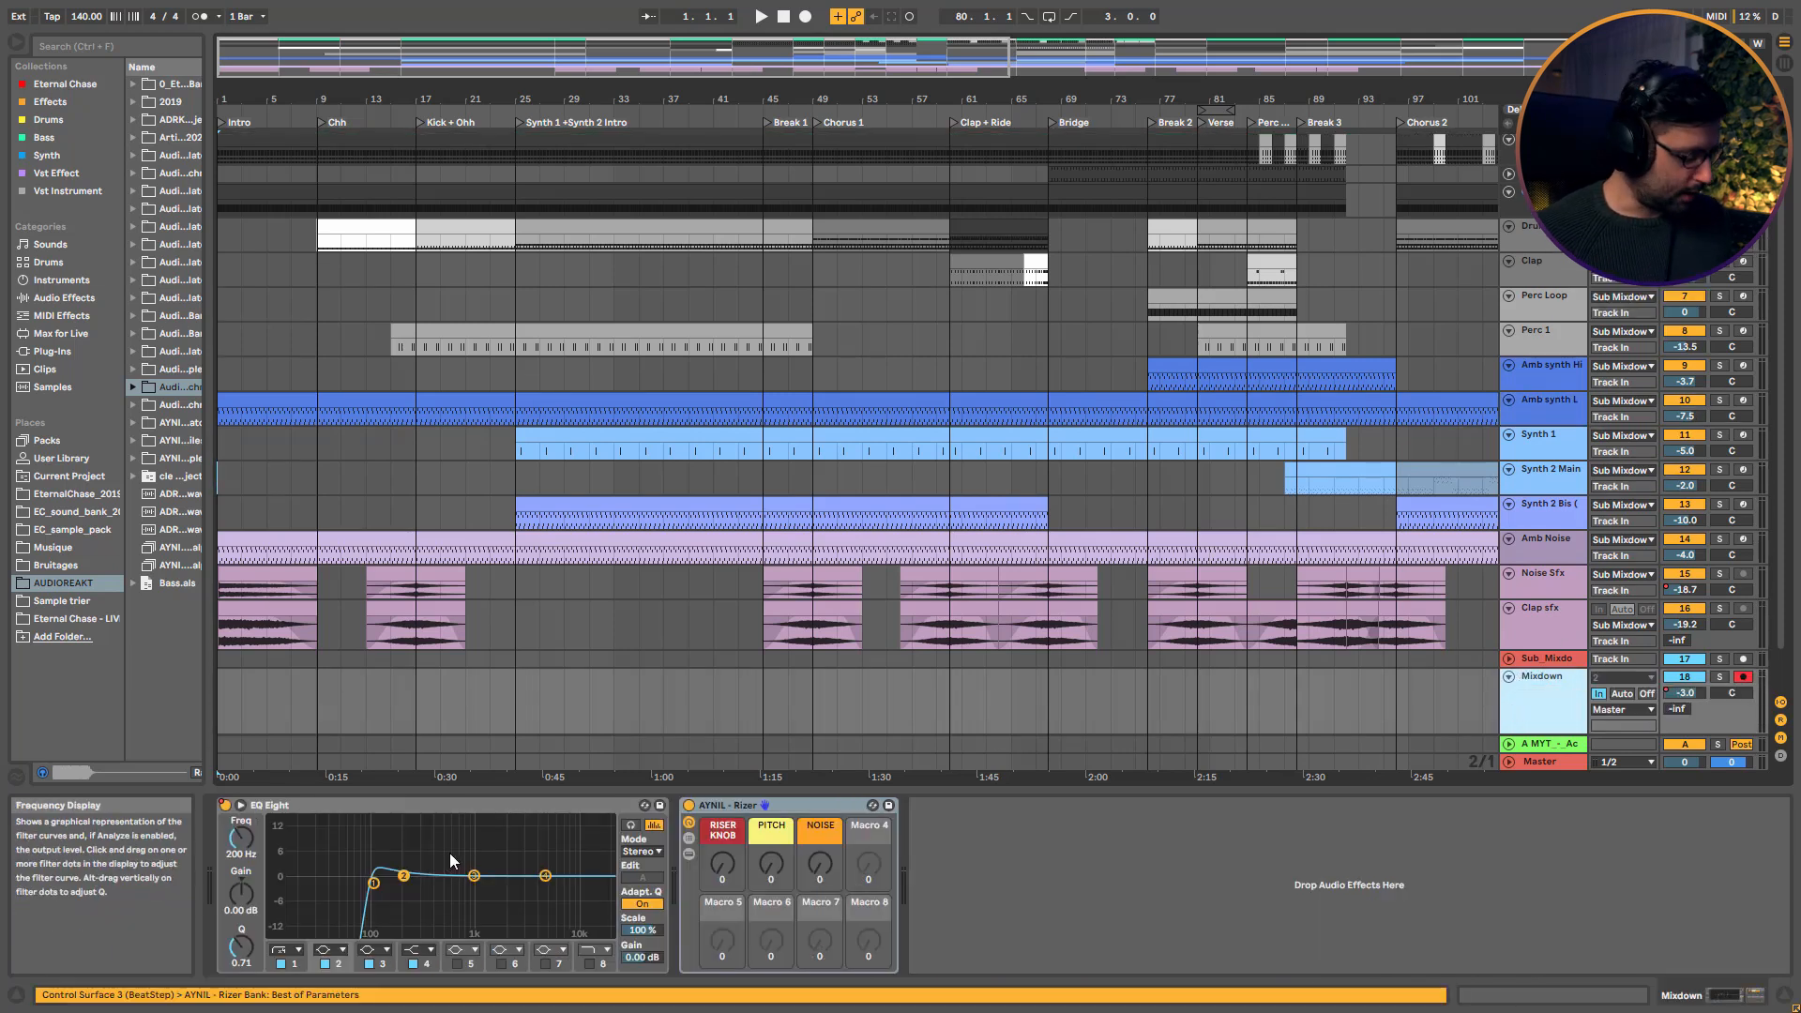
pyautogui.press('a')
pyautogui.click(226, 807)
pyautogui.press('a')
pyautogui.press('a')
pyautogui.hotkey('ctrl', 'z')
# Play the track from the Intro locator and from the Chh section at bar 9, reviewing the tracks and their automation
pyautogui.click(218, 122)
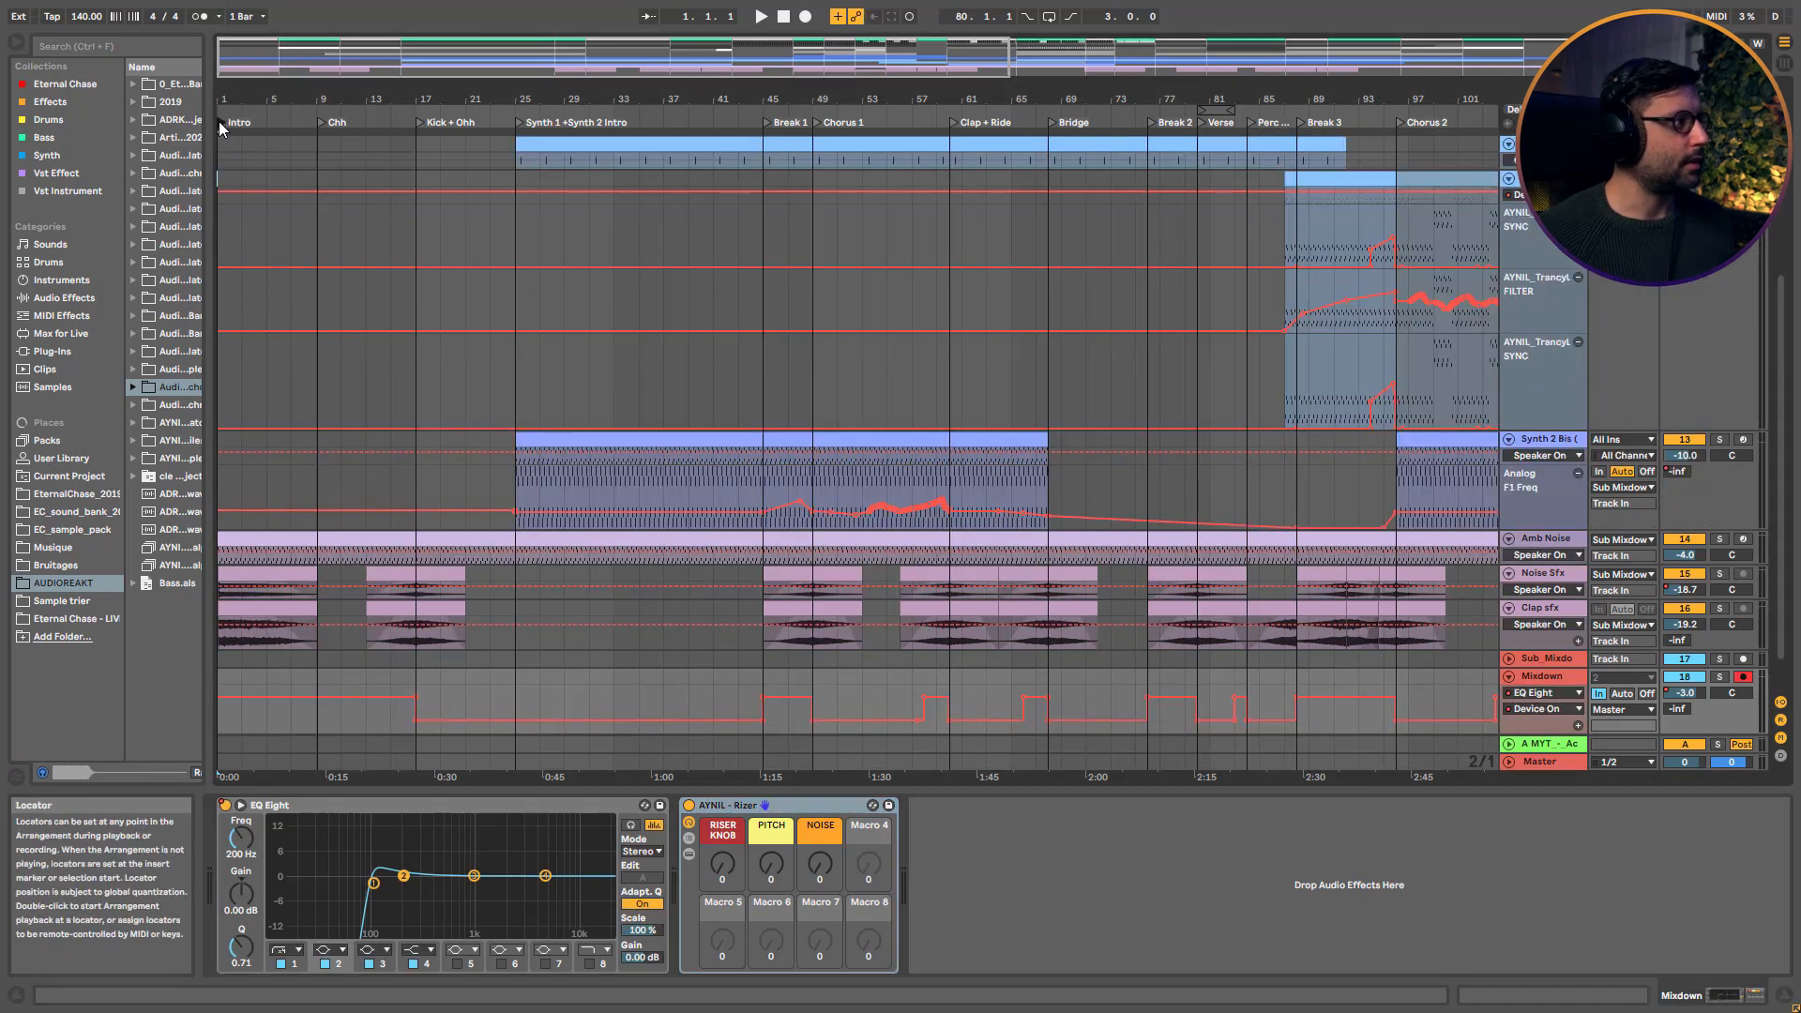
pyautogui.scroll(10, 292, 412)
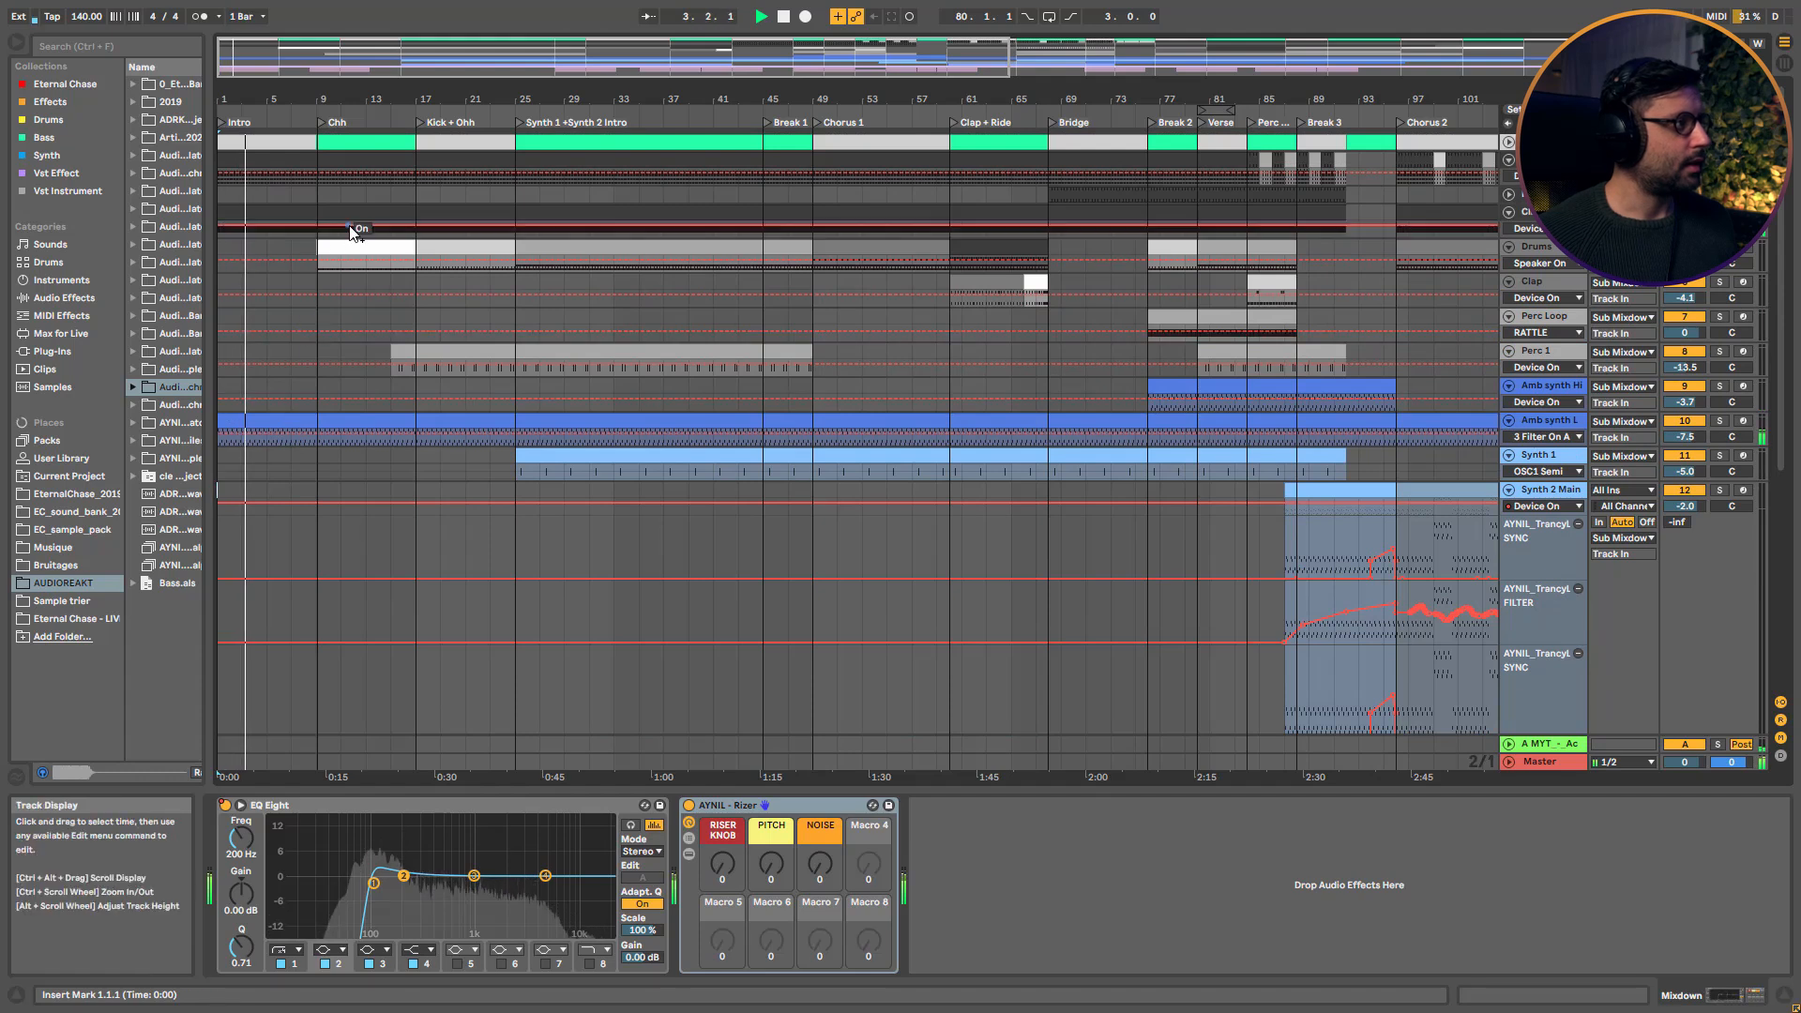
pyautogui.click(324, 274)
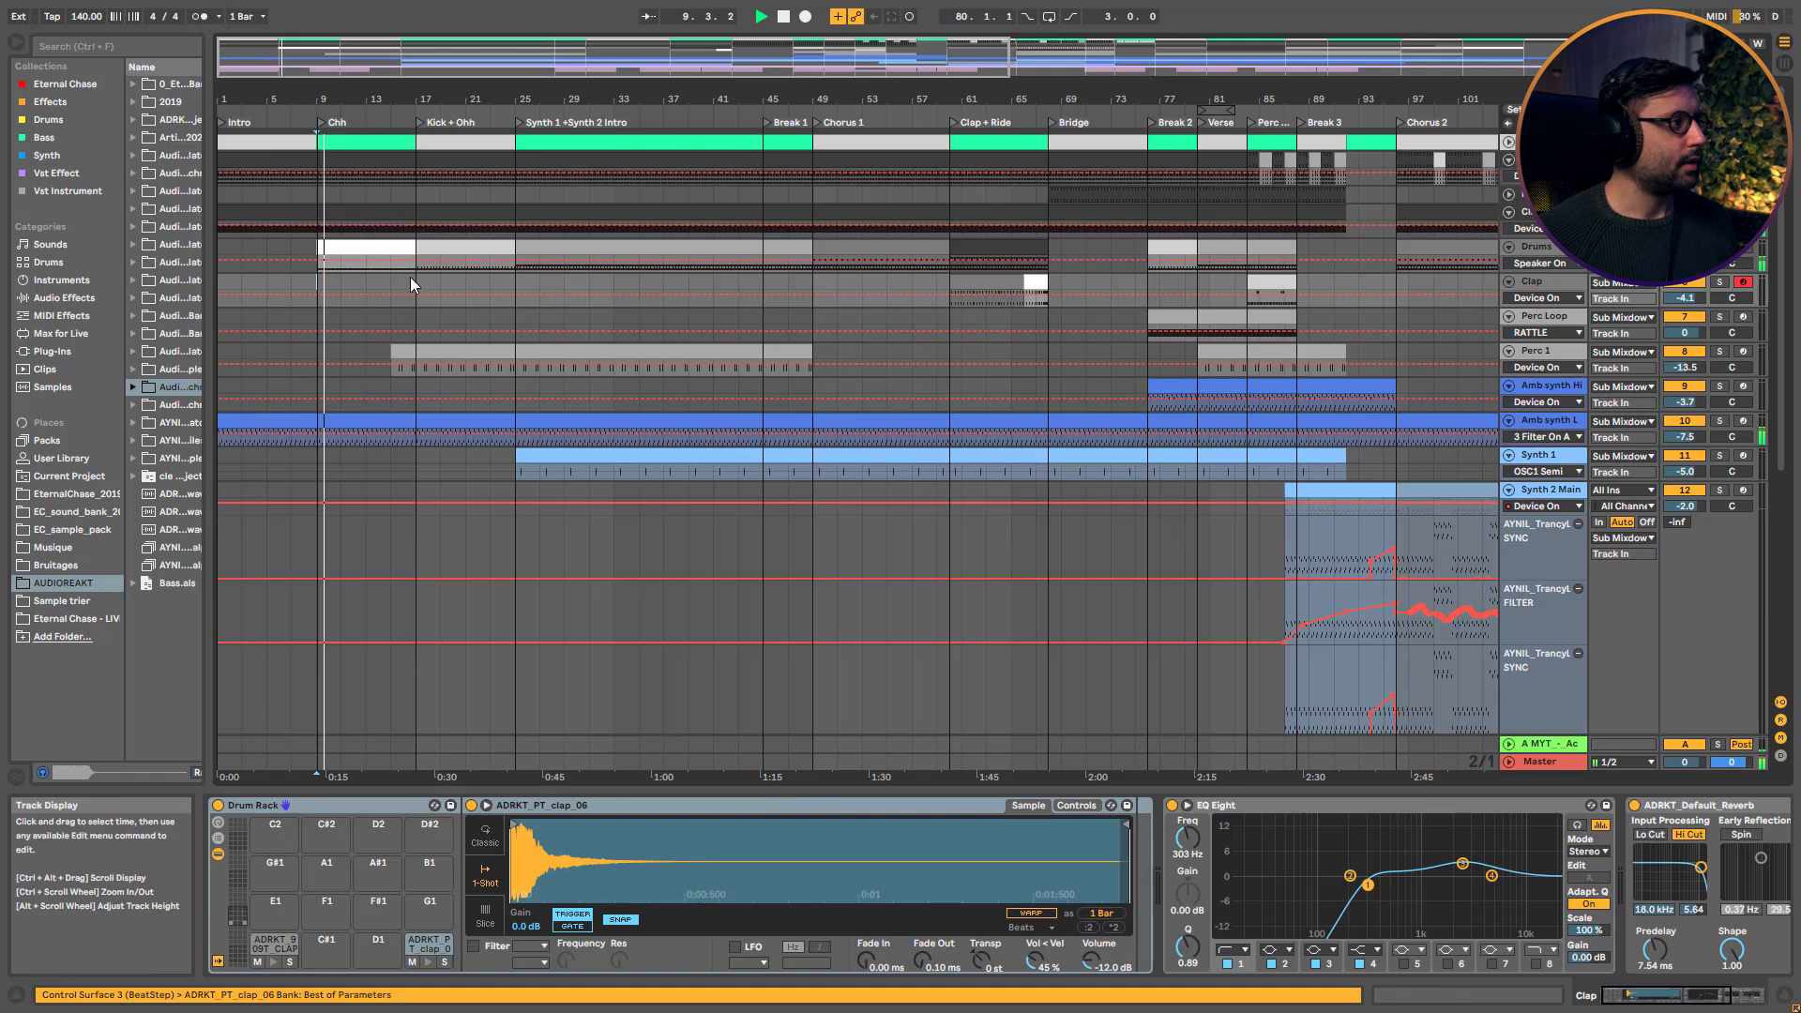
pyautogui.scroll(-5, 443, 394)
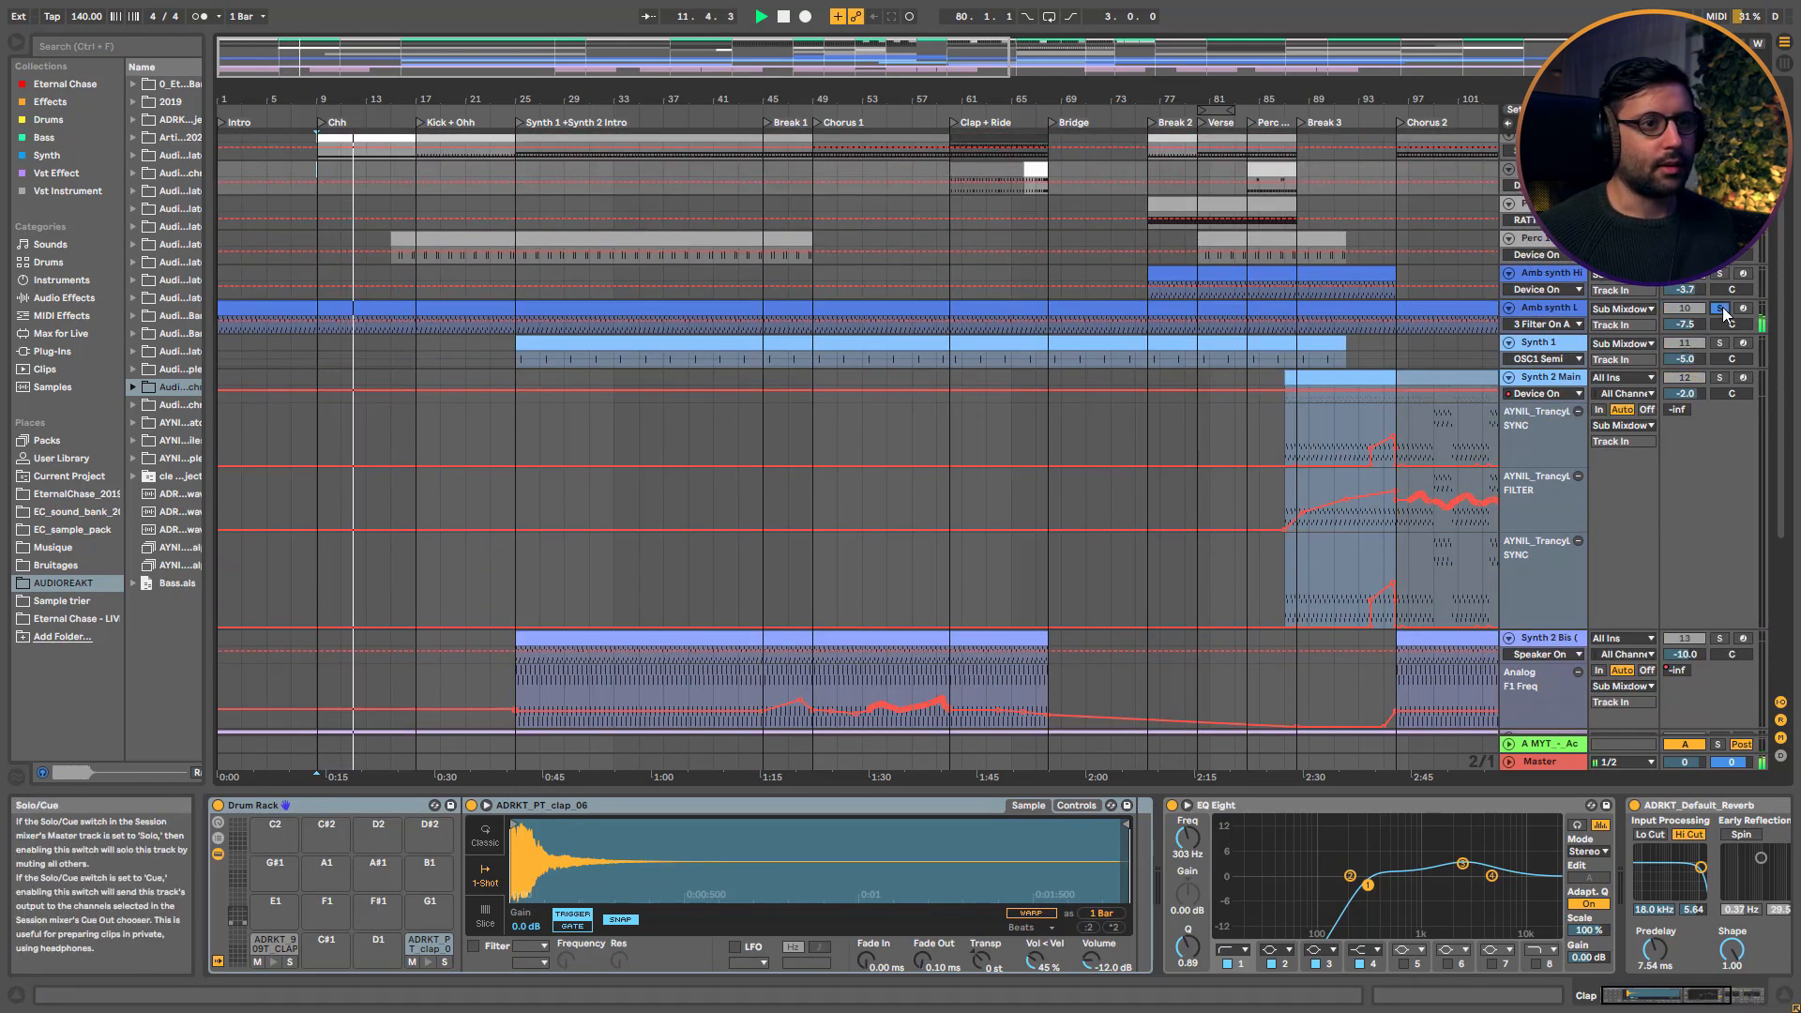
pyautogui.scroll(-4, 1295, 427)
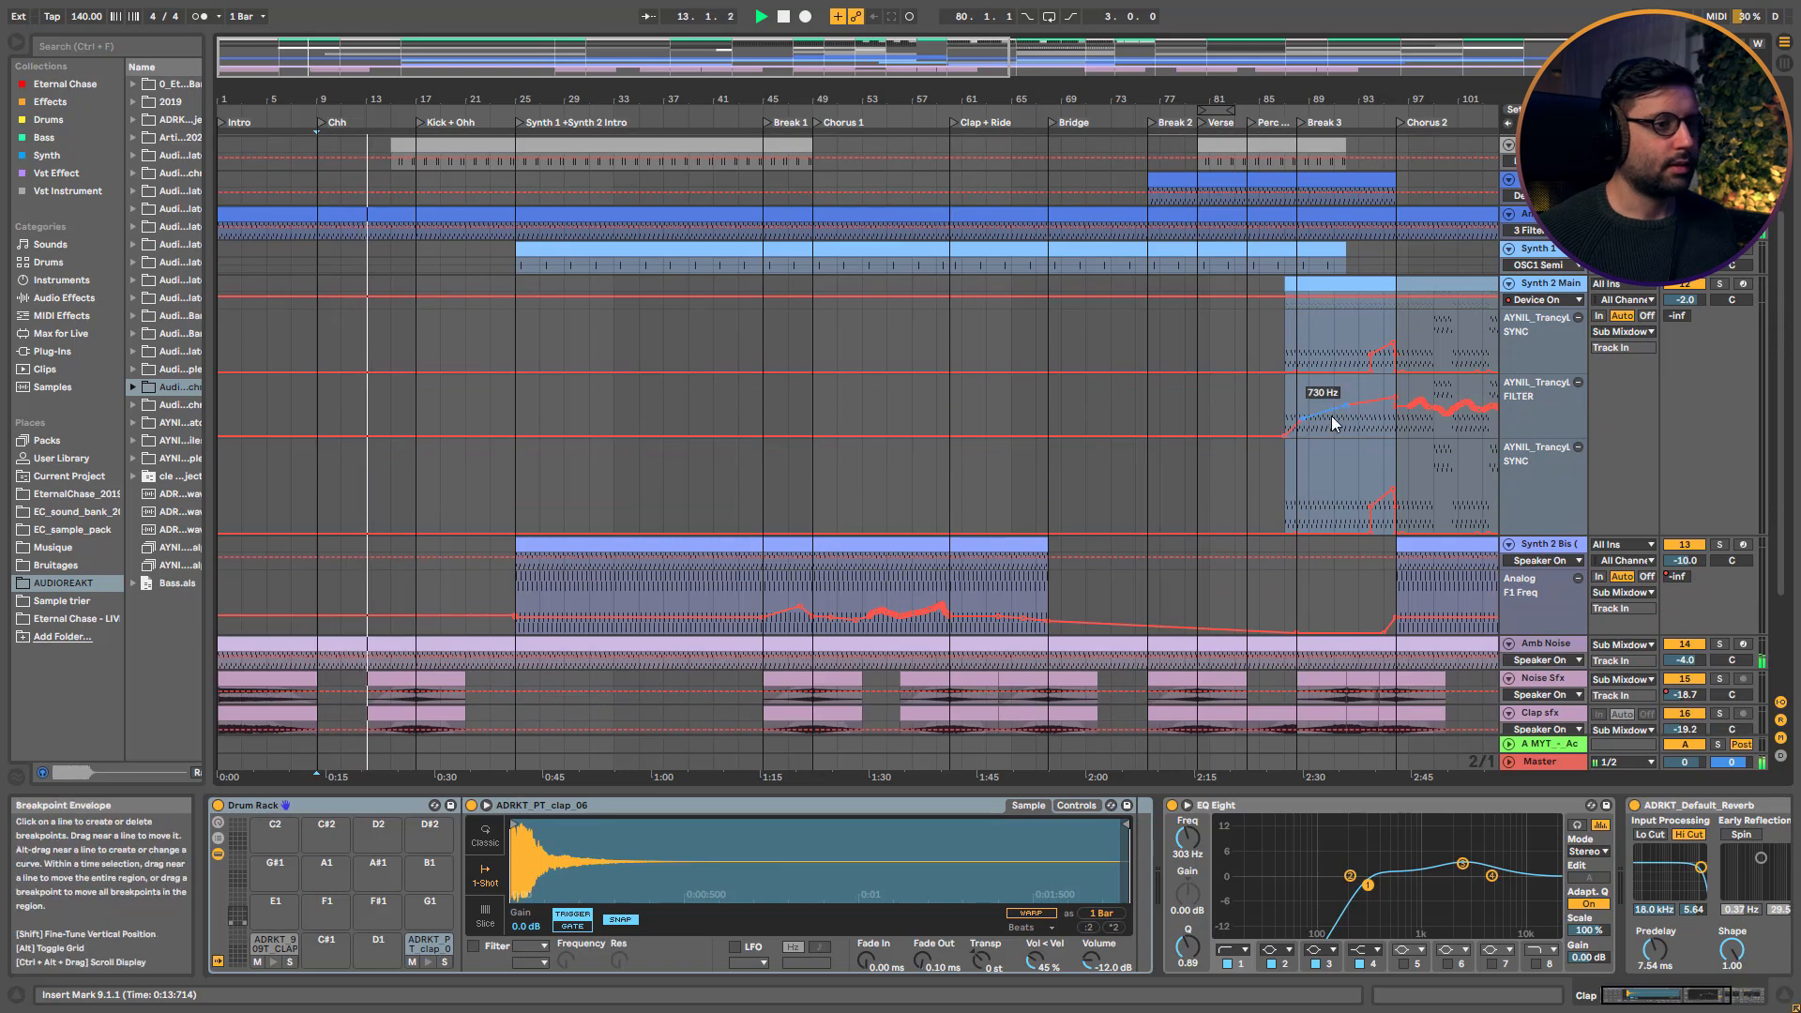
pyautogui.scroll(9, 1304, 413)
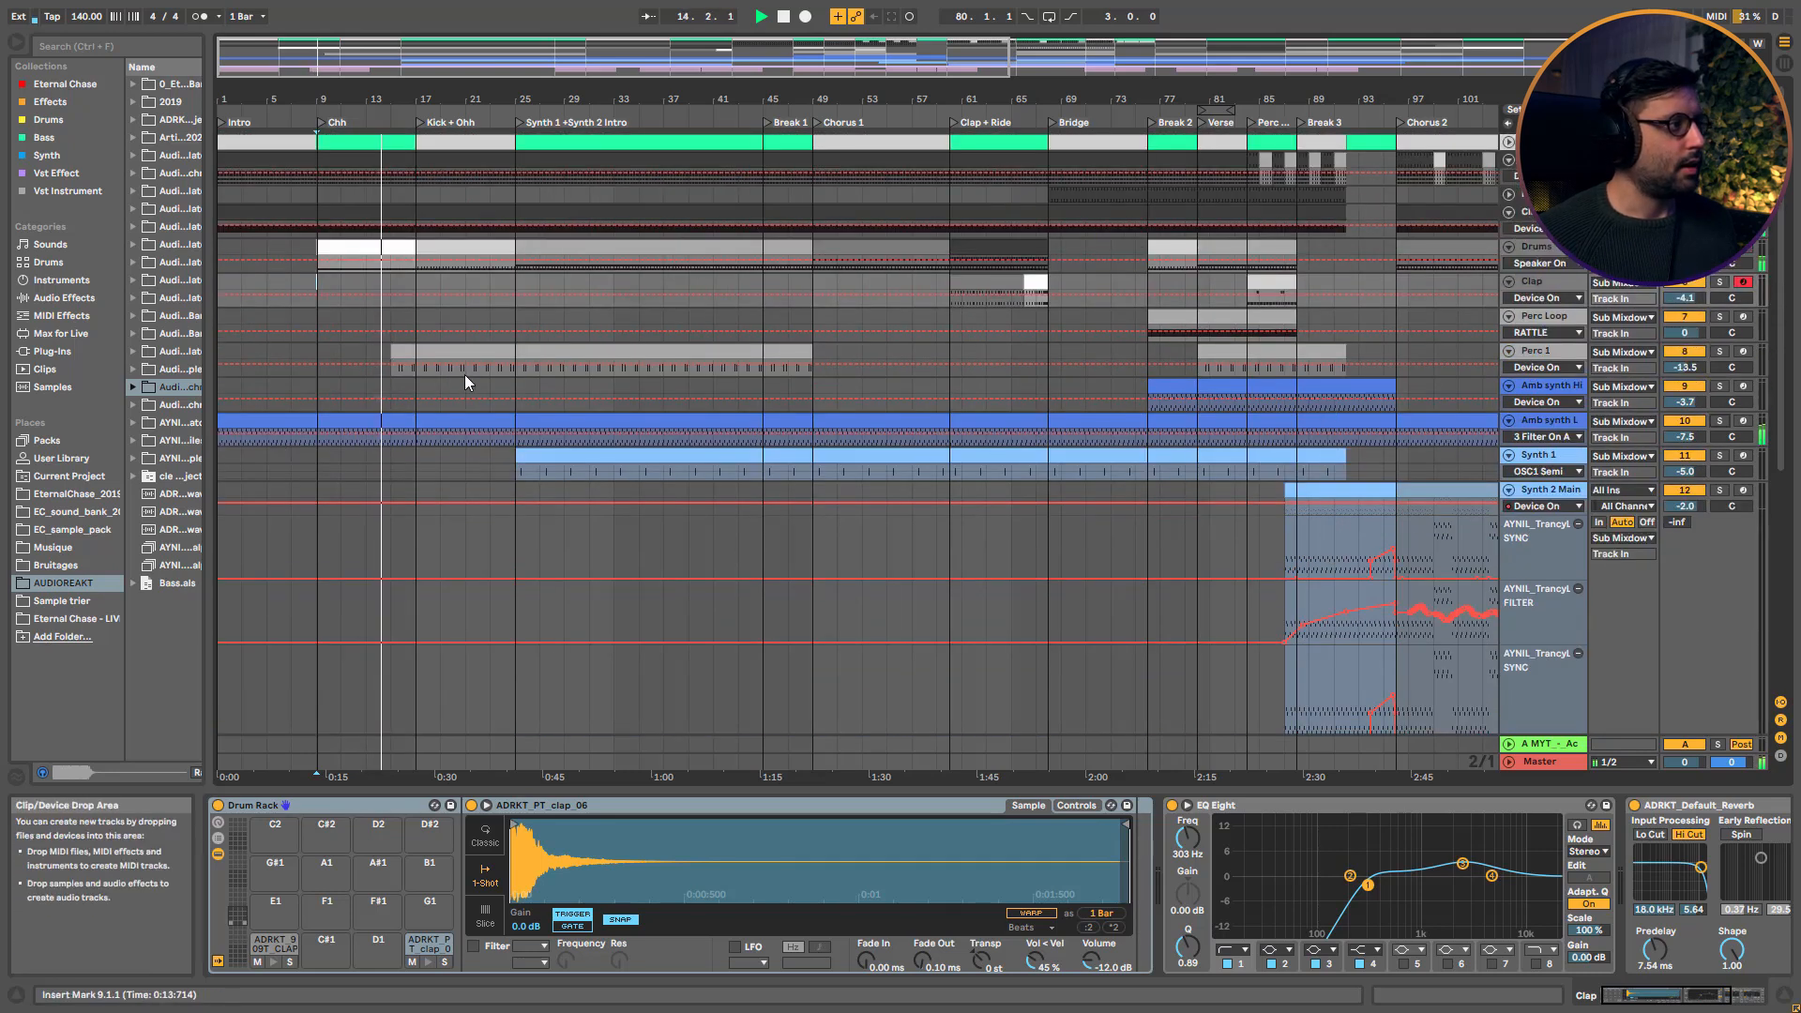
pyautogui.scroll(-5, 1241, 466)
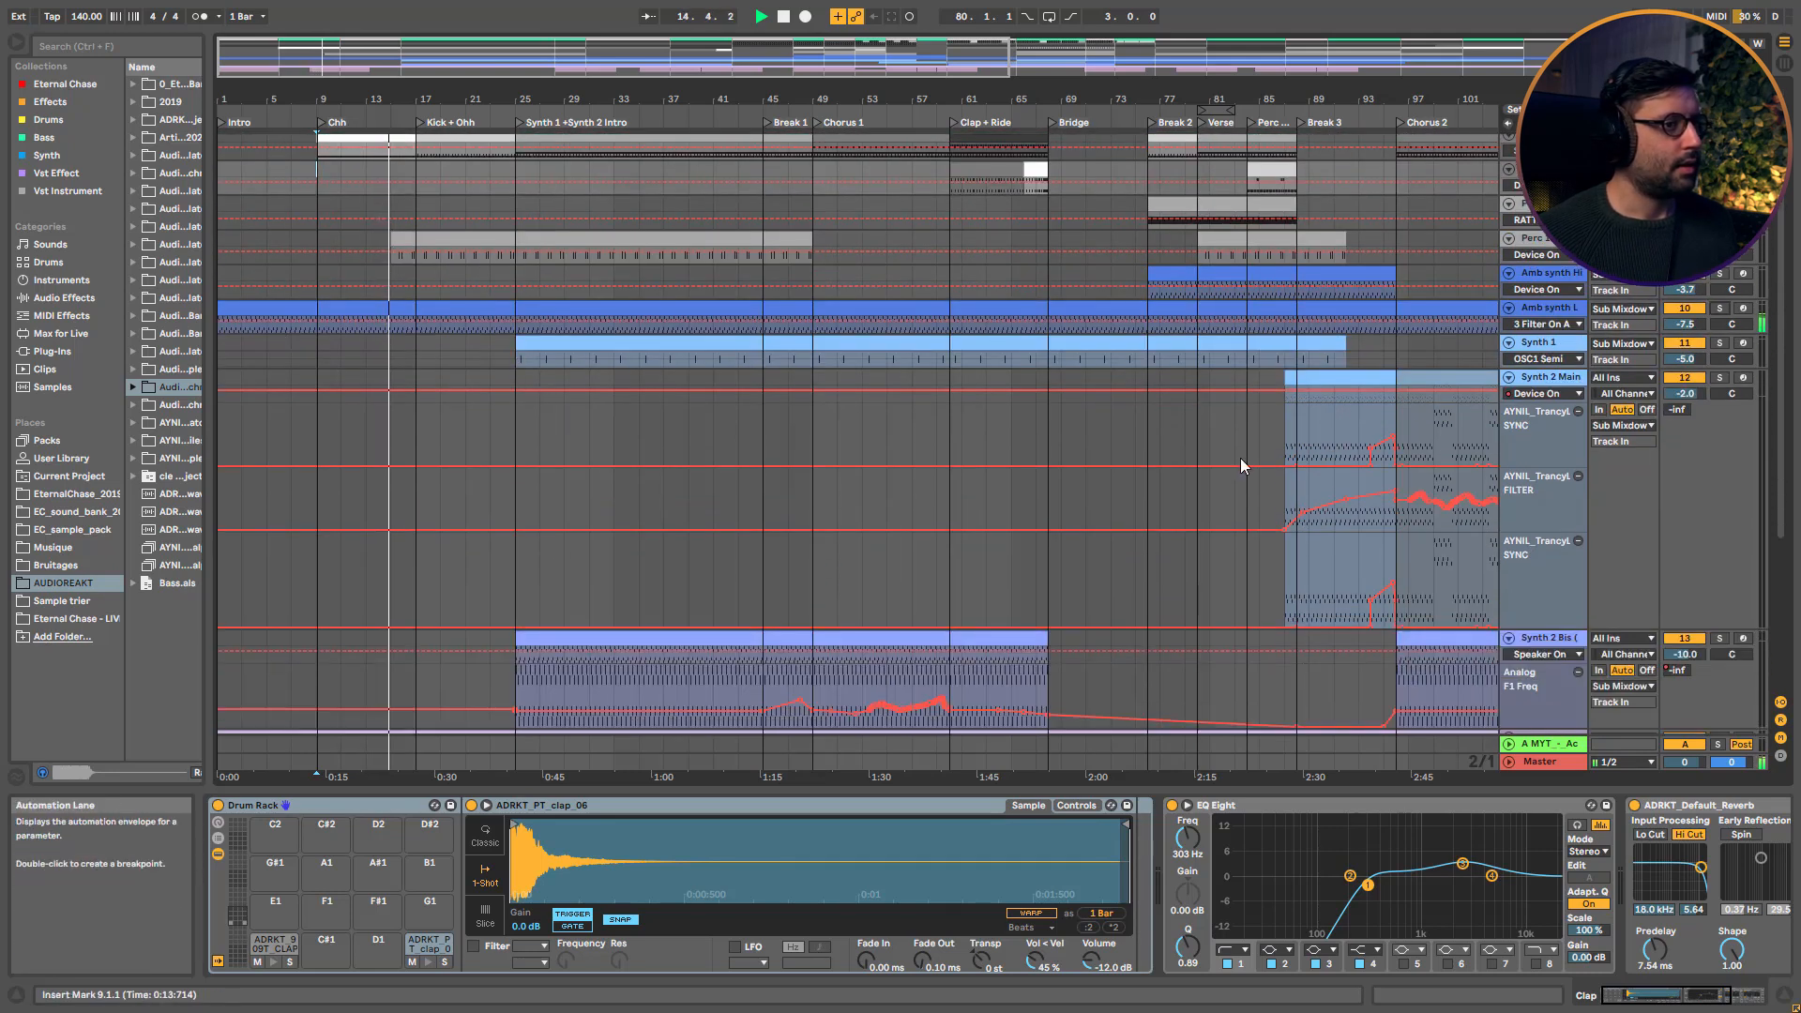
# Fold the Synth 2 Main track to hide its automation lanes and stop playback
pyautogui.click(1508, 378)
pyautogui.scroll(3, 563, 347)
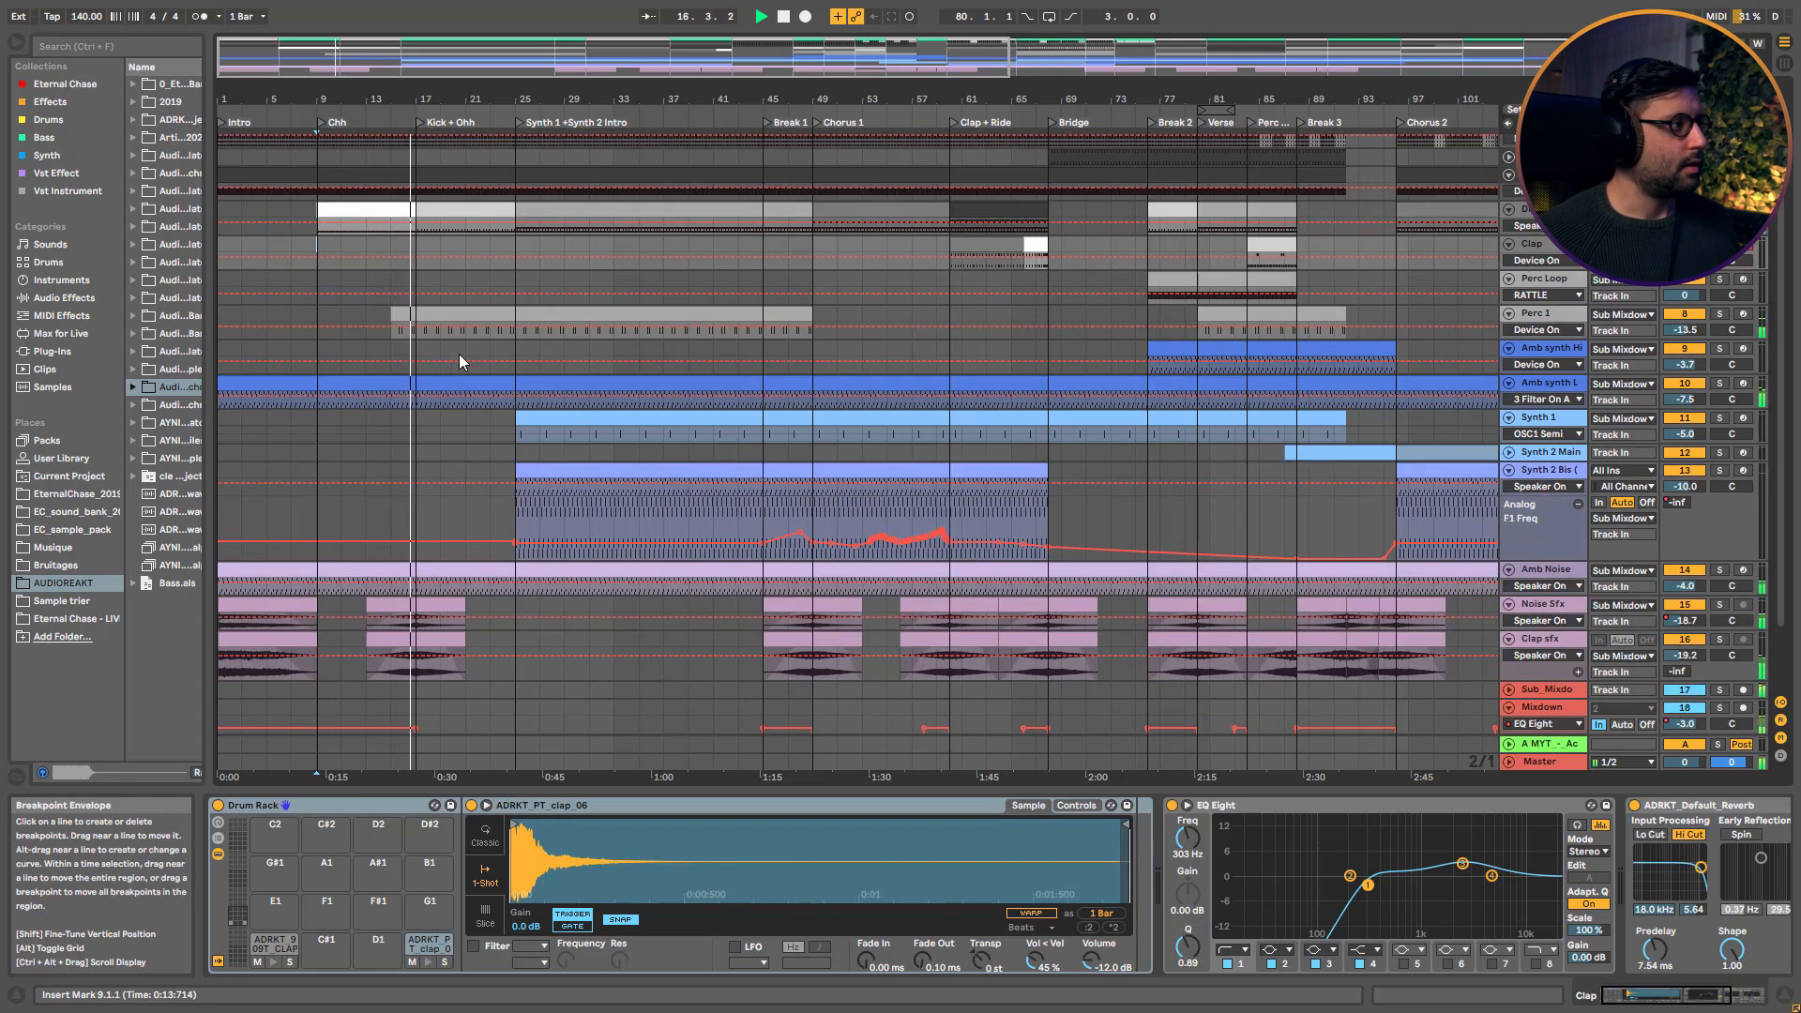
pyautogui.scroll(2, 459, 357)
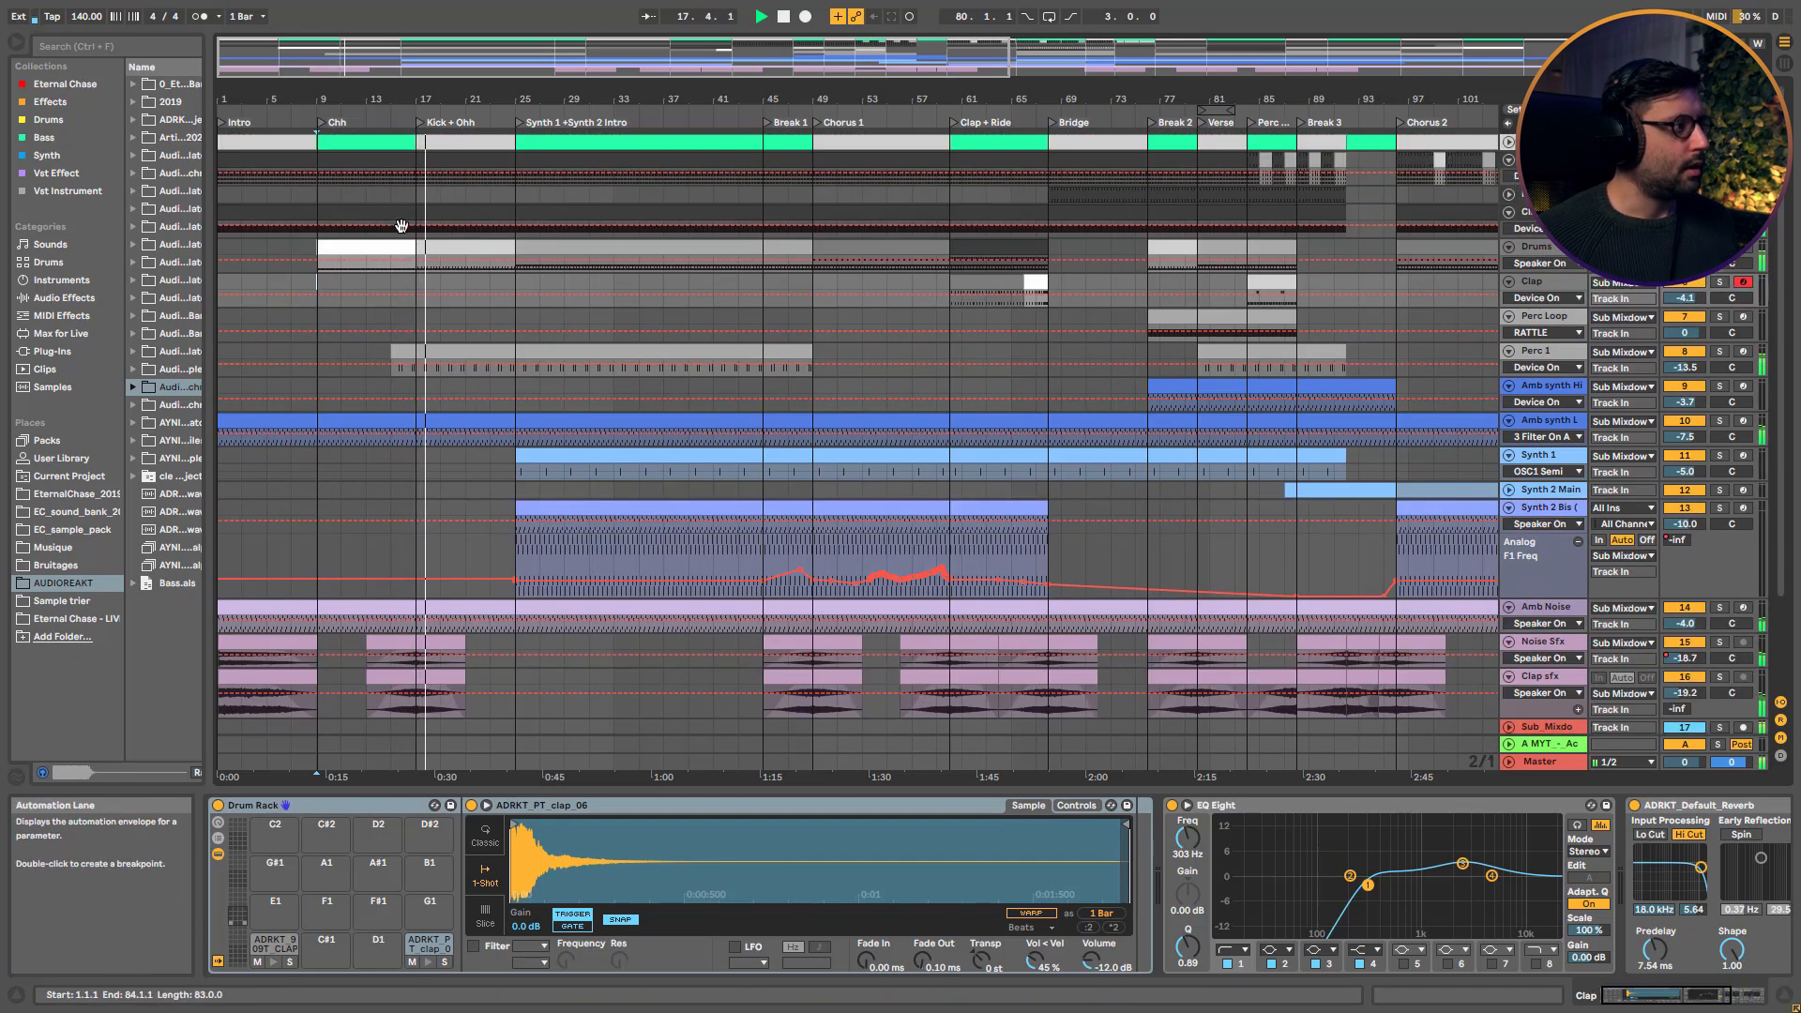
pyautogui.press('space')
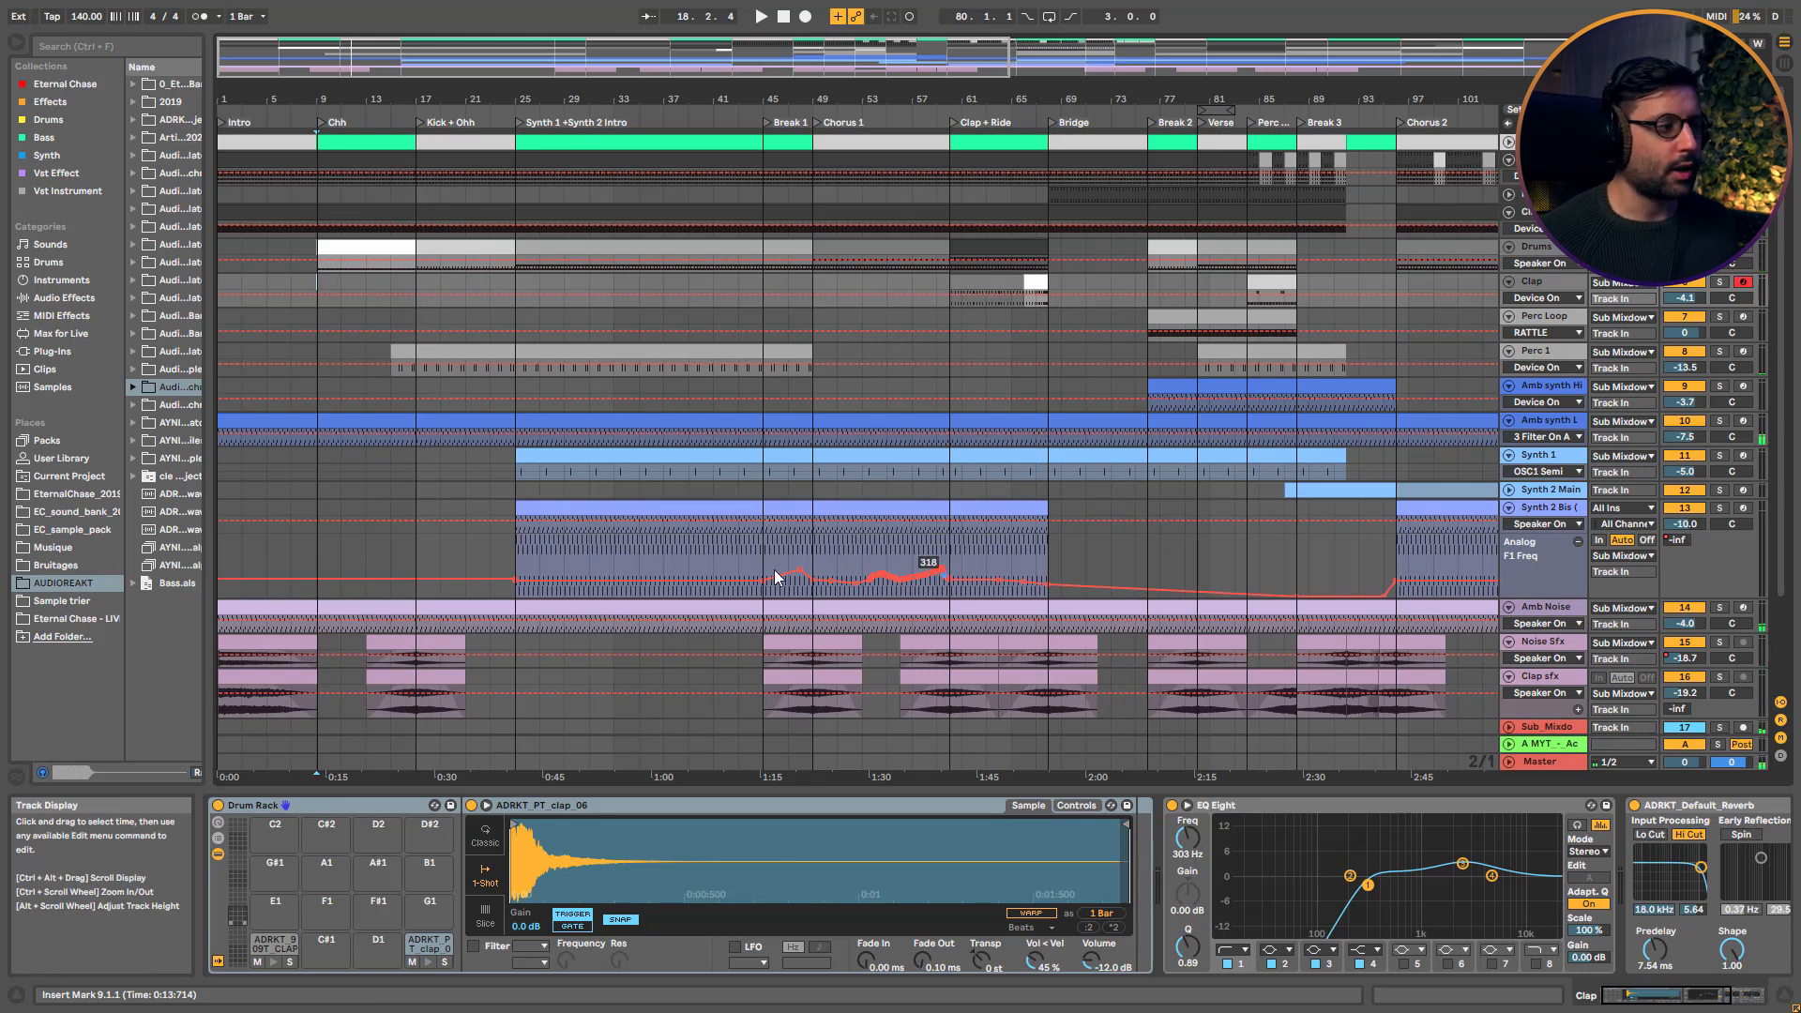
# Play from bar 15 where Perc 1 enters, and open the Drums clip in the Kick + Ohh section to view its notes
pyautogui.click(443, 348)
pyautogui.click(415, 377)
pyautogui.press('space')
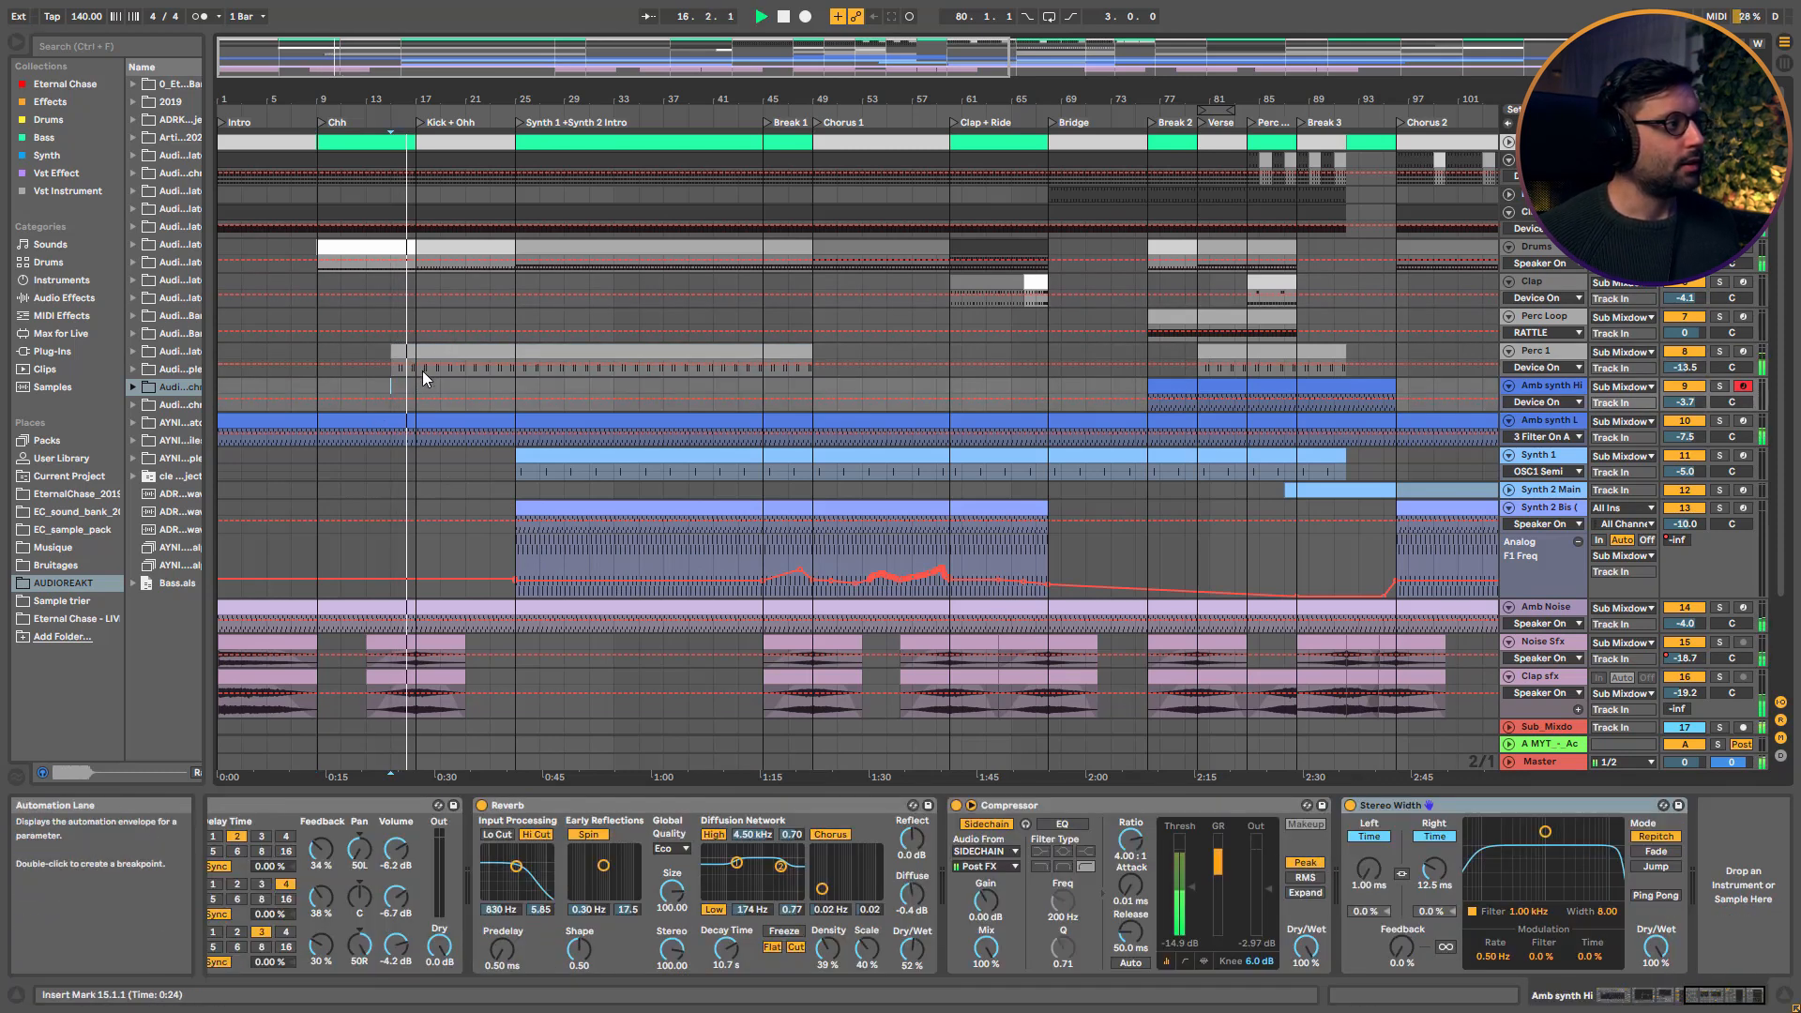
pyautogui.doubleClick(478, 255)
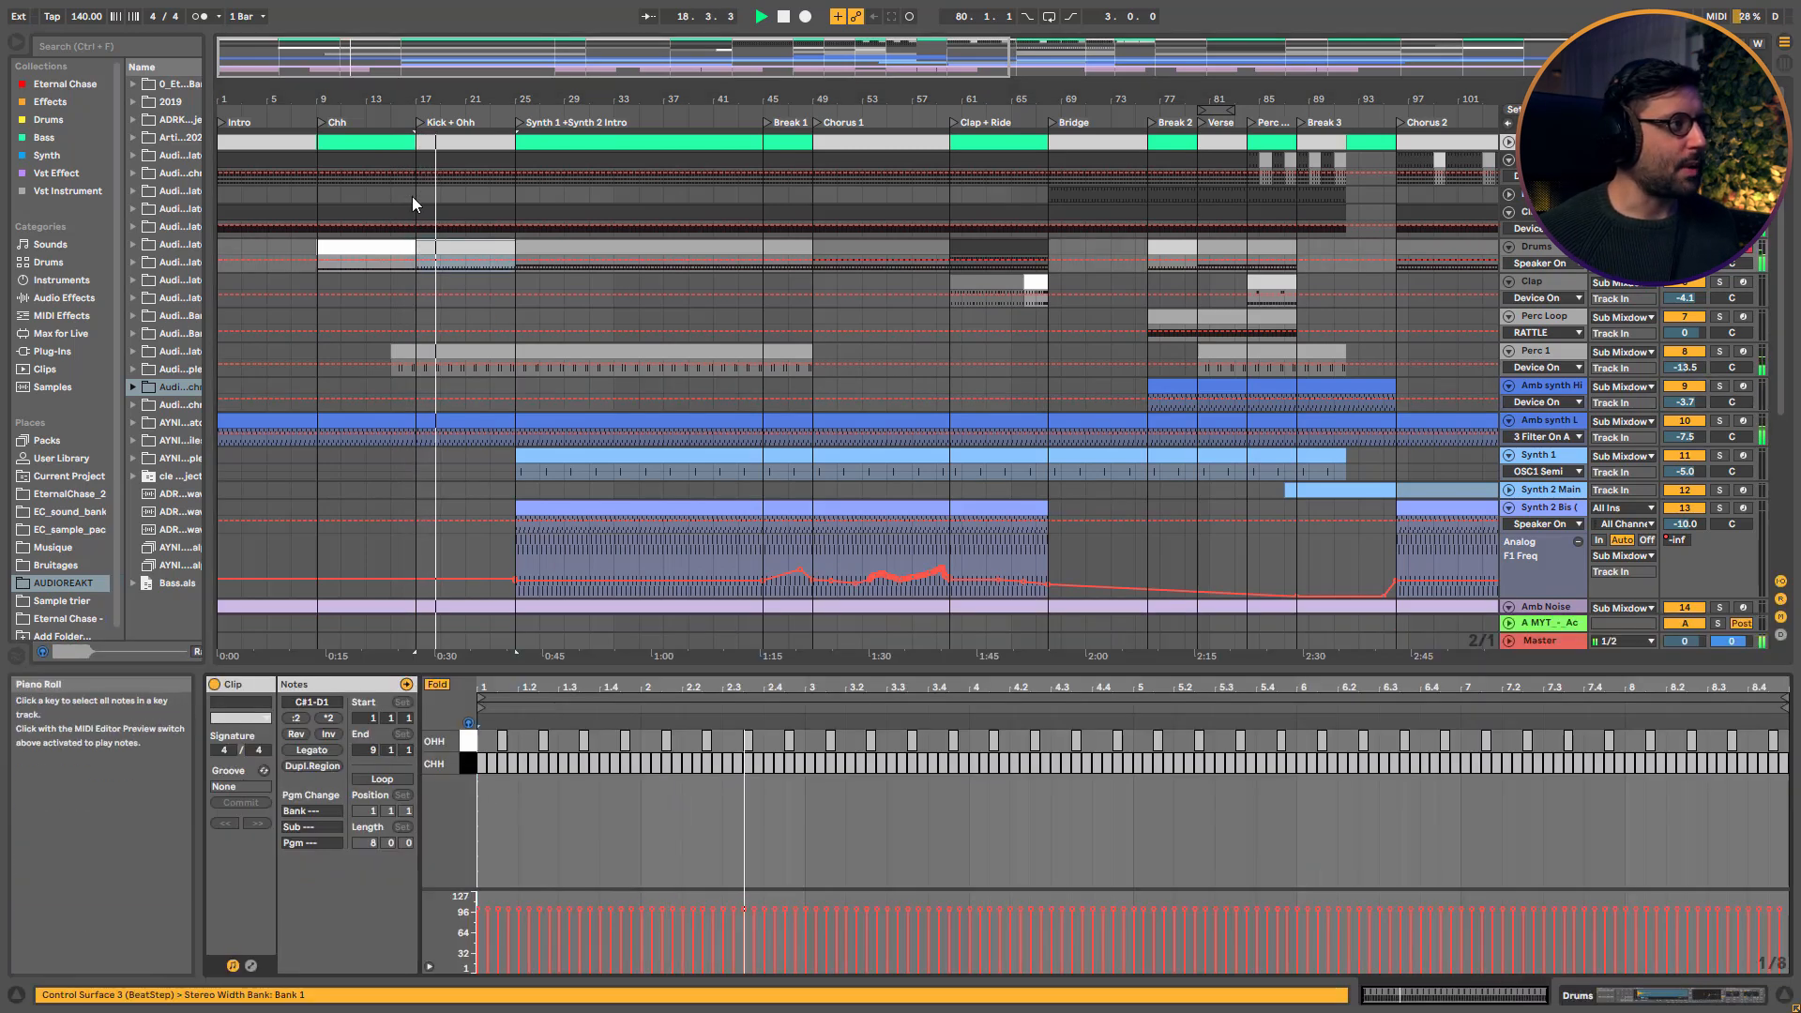
# Play from the Synth 1 + Synth 2 Intro section at bar 25 and listen to Synth 1 and Synth 2 Bis soloed in turn
pyautogui.click(488, 320)
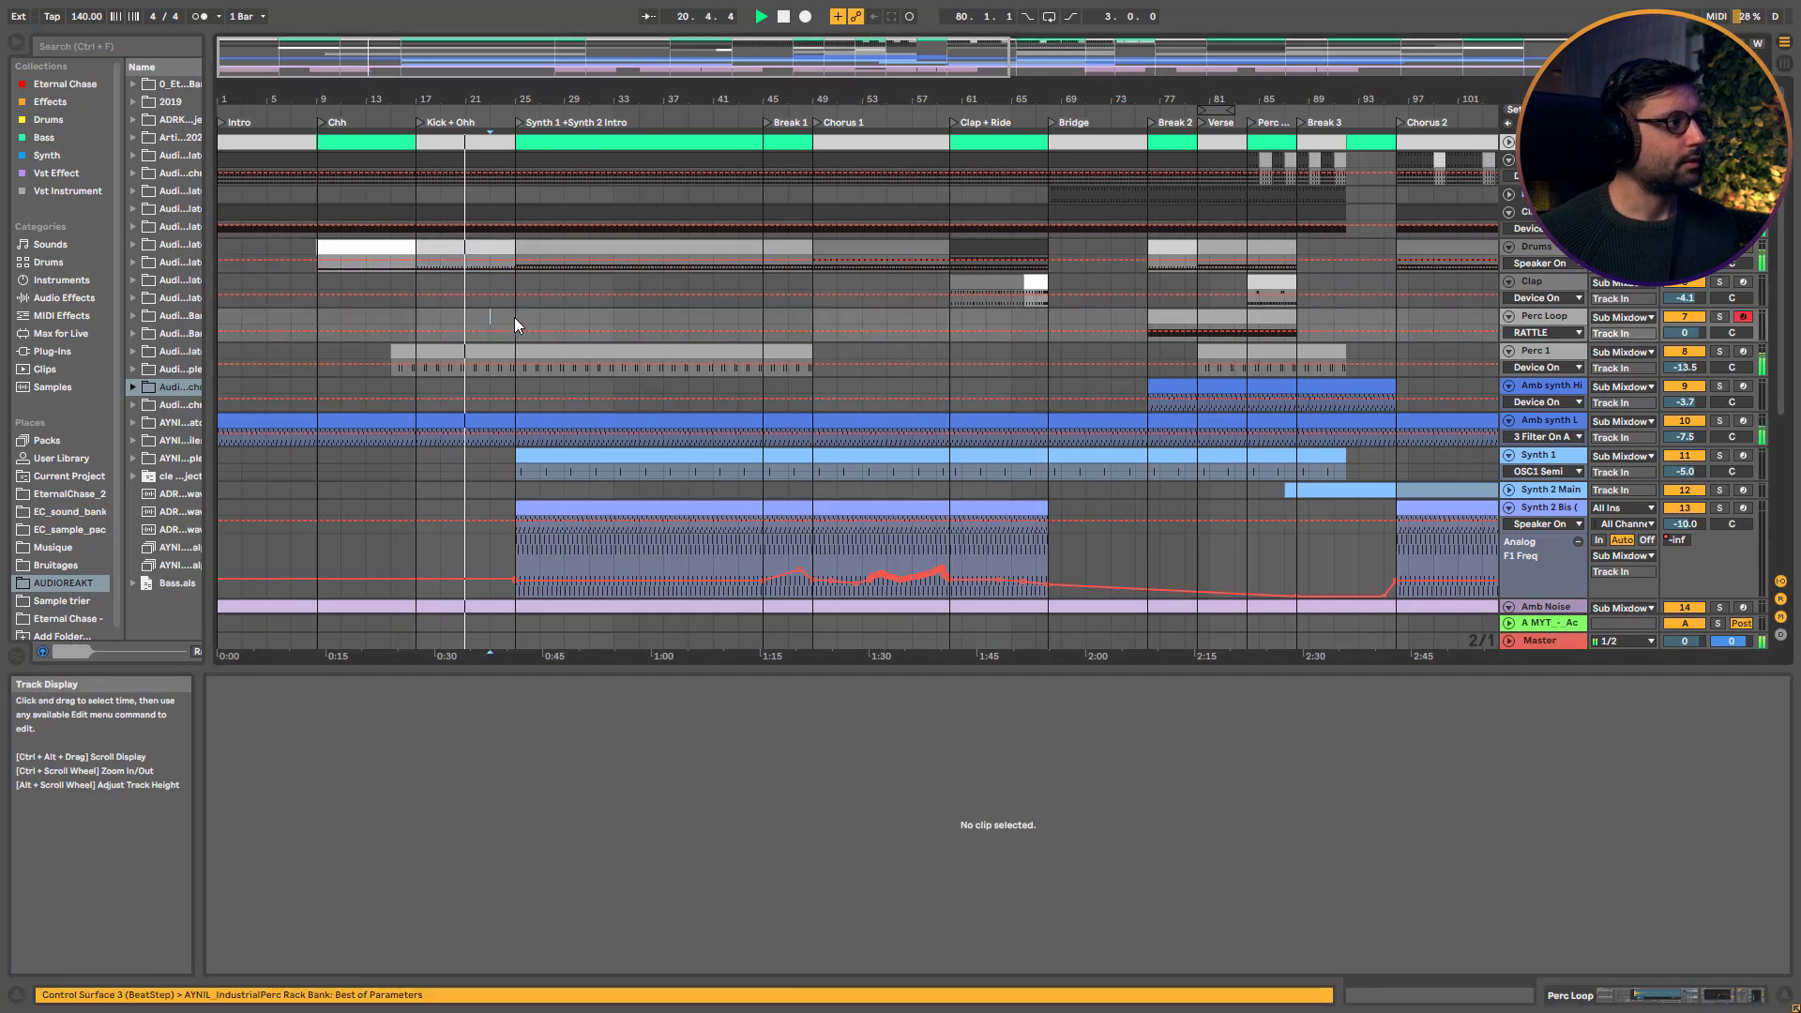
pyautogui.click(514, 317)
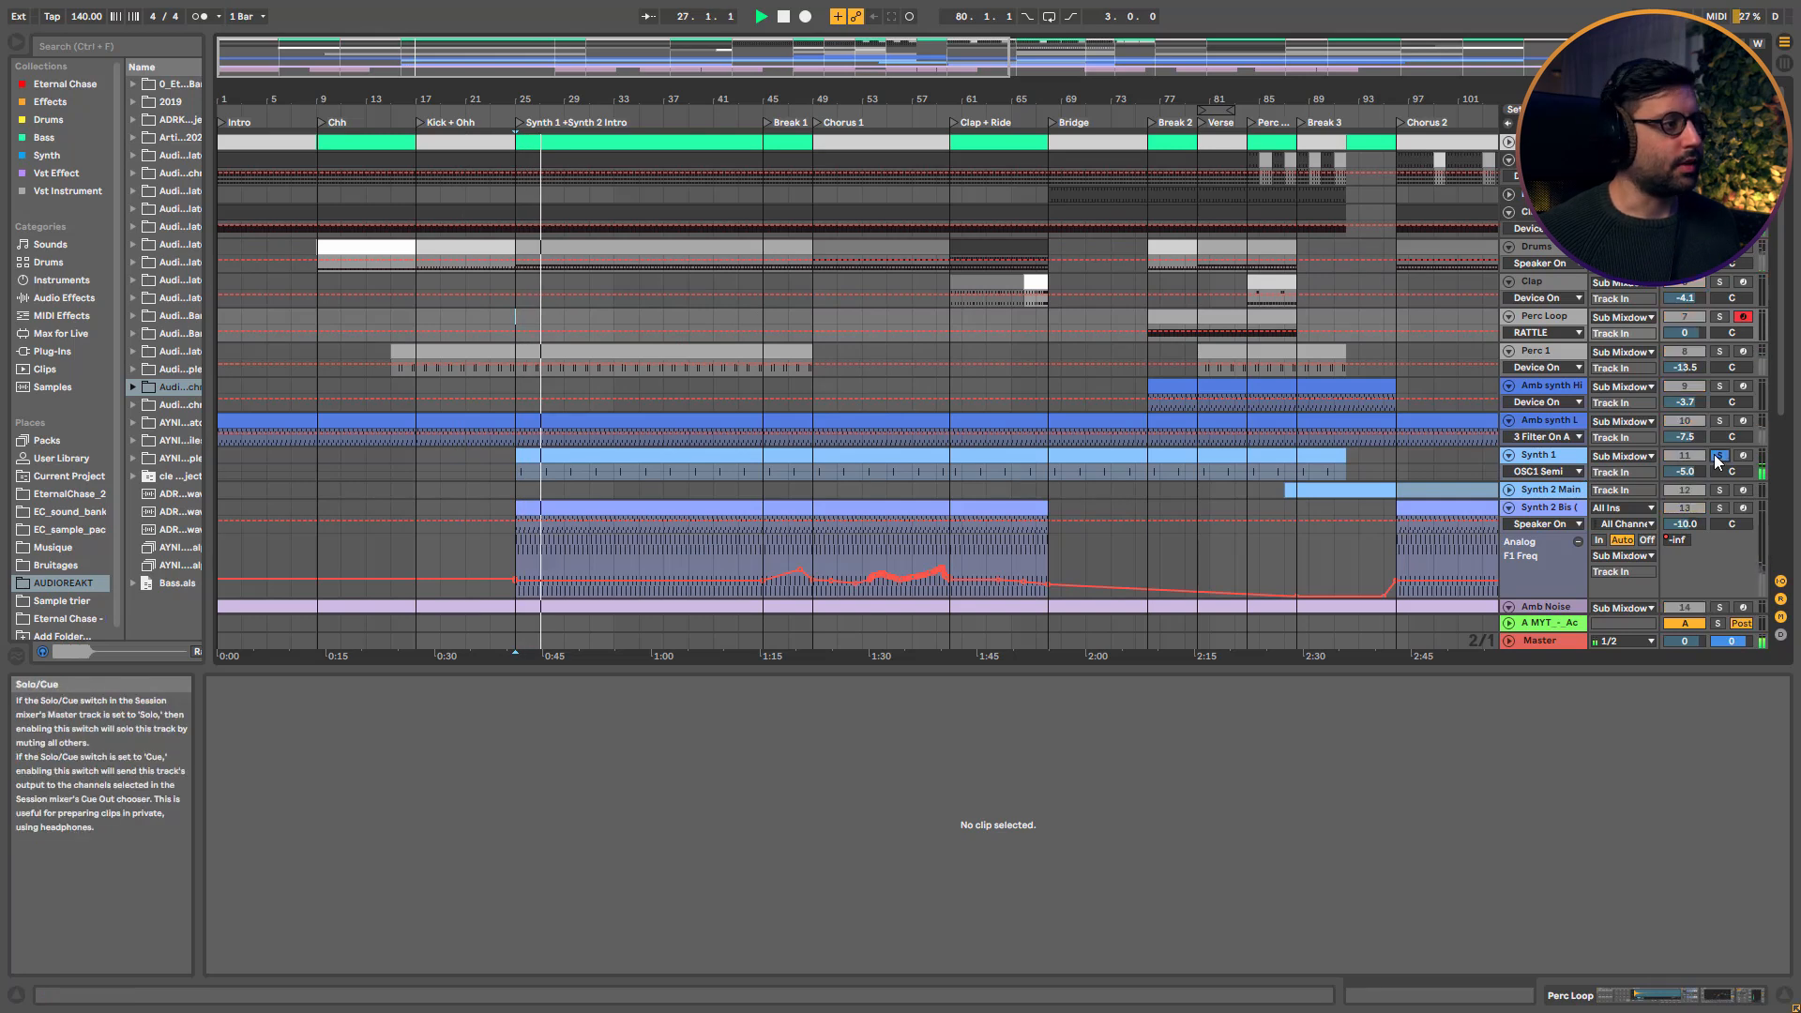
pyautogui.scroll(-2, 1380, 478)
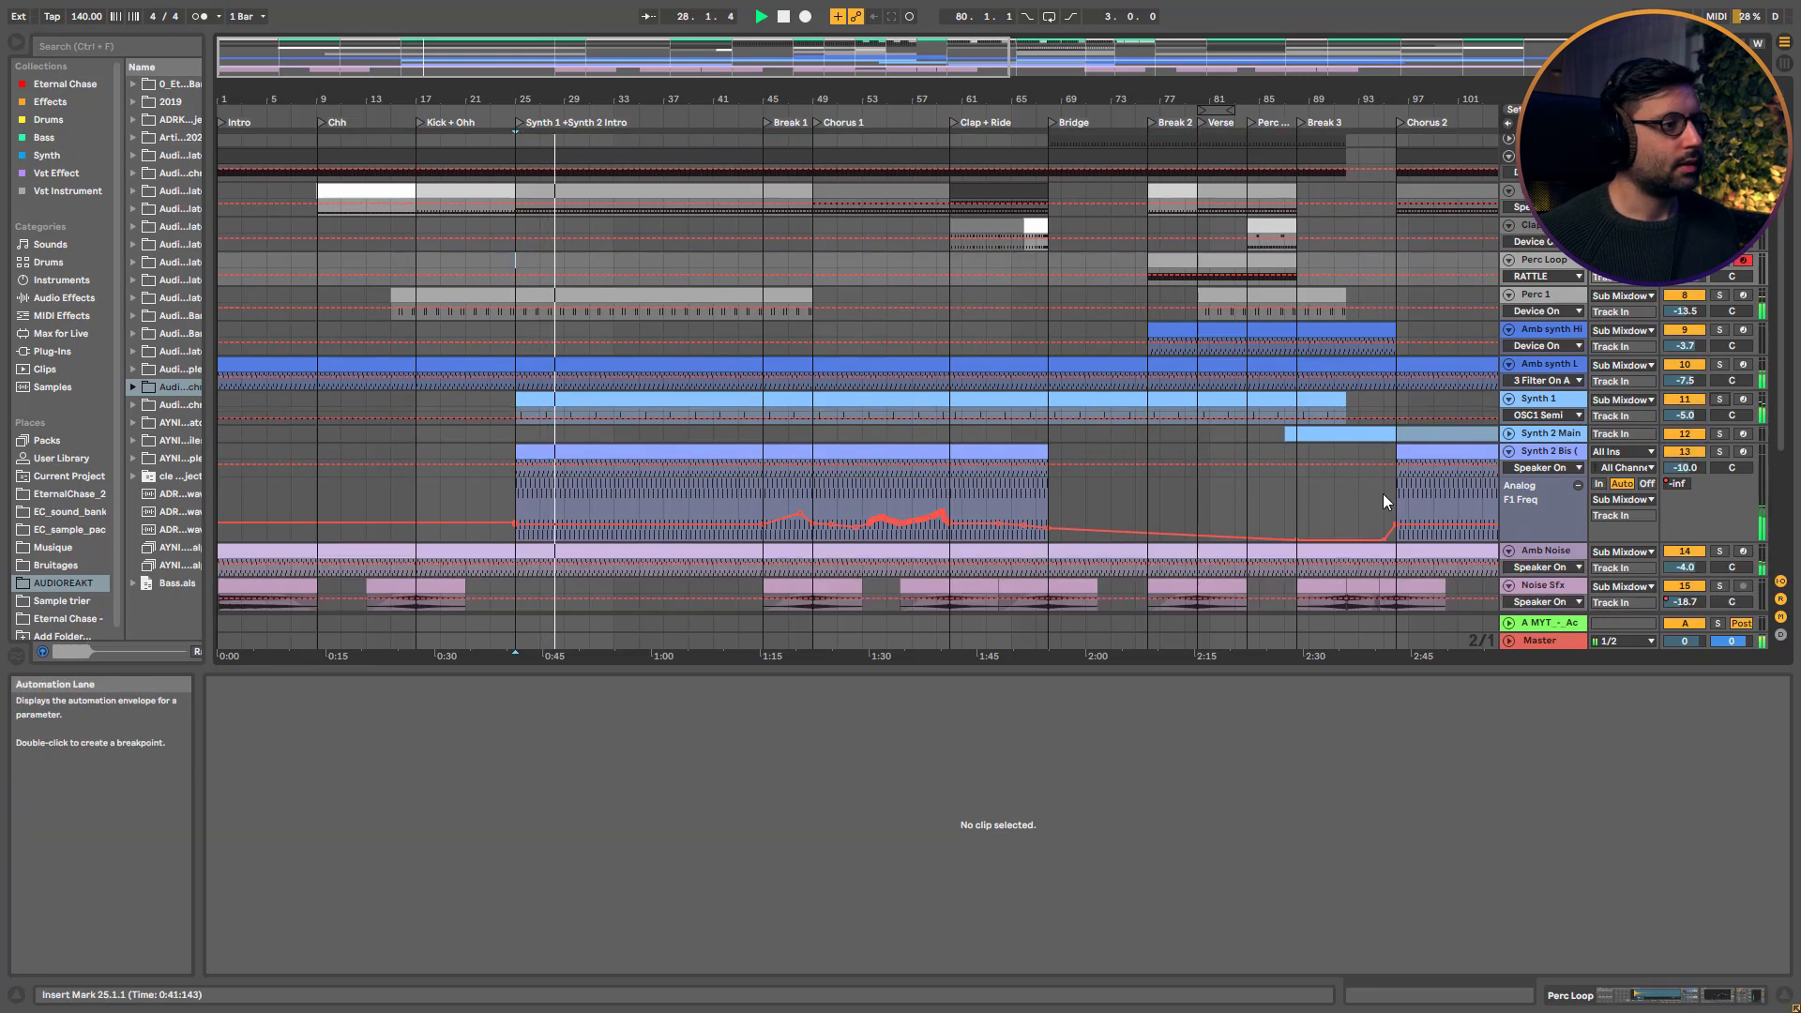
pyautogui.click(1720, 452)
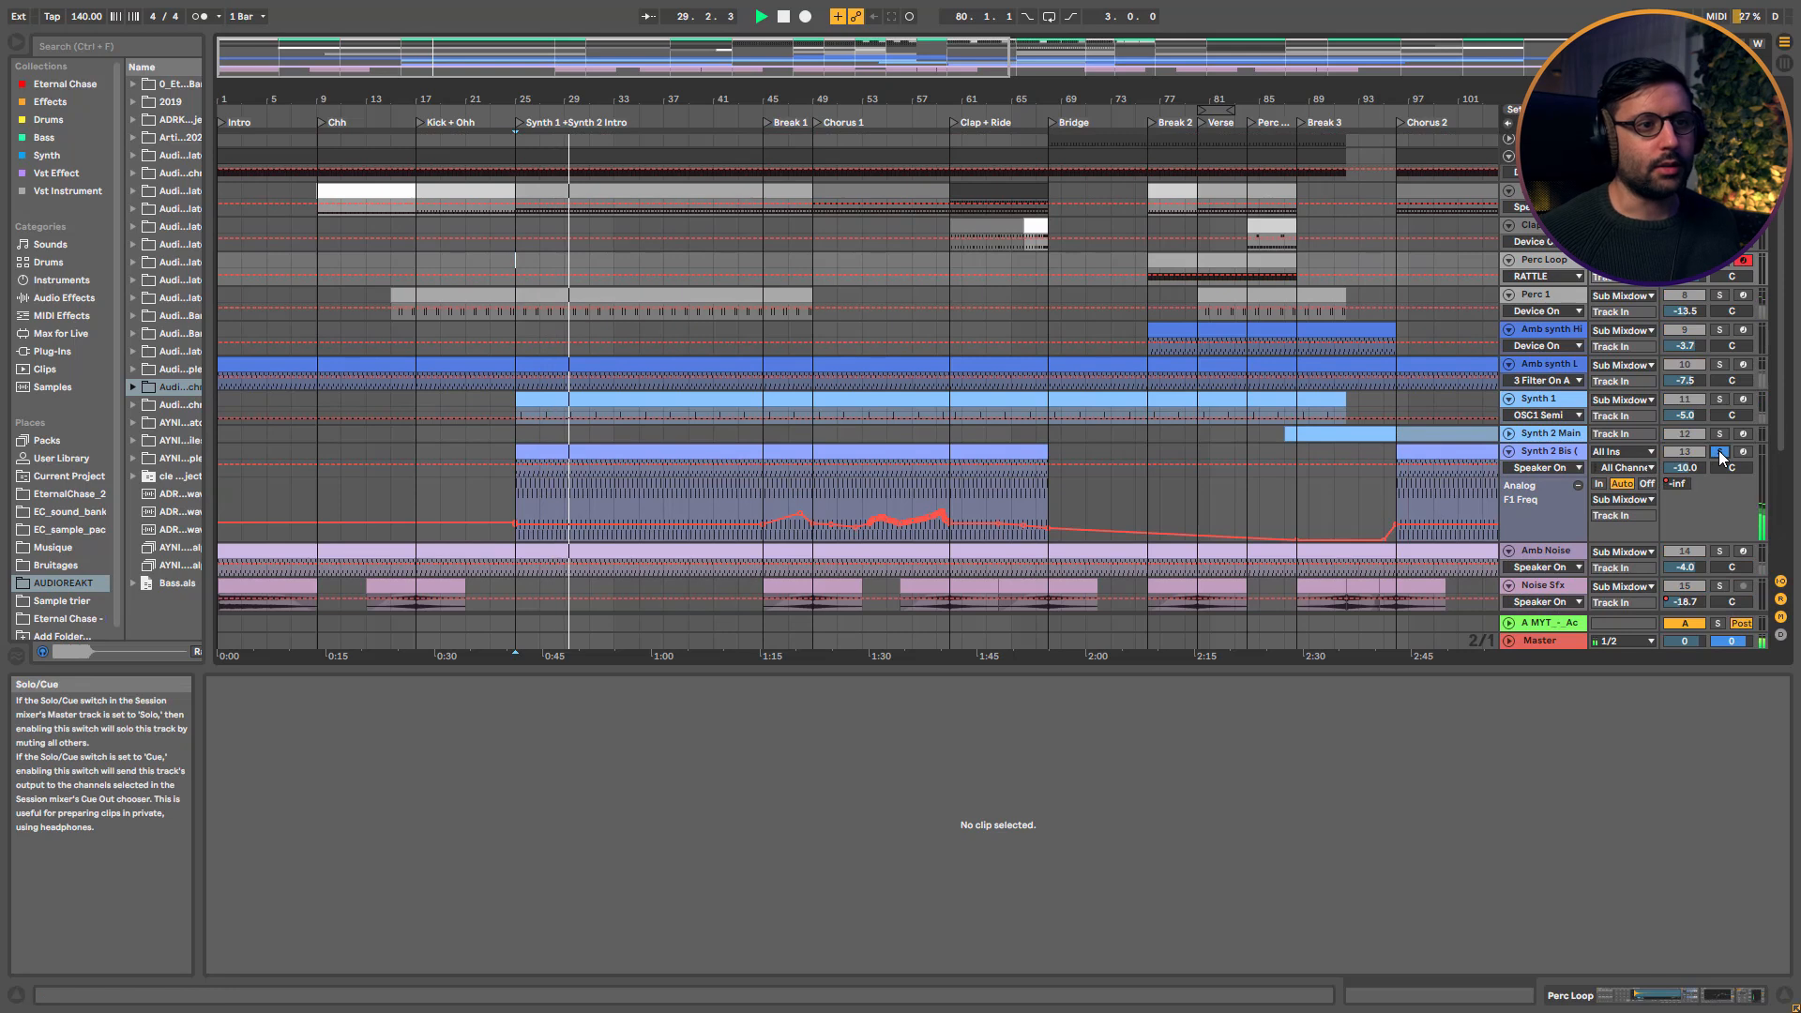
pyautogui.click(1720, 452)
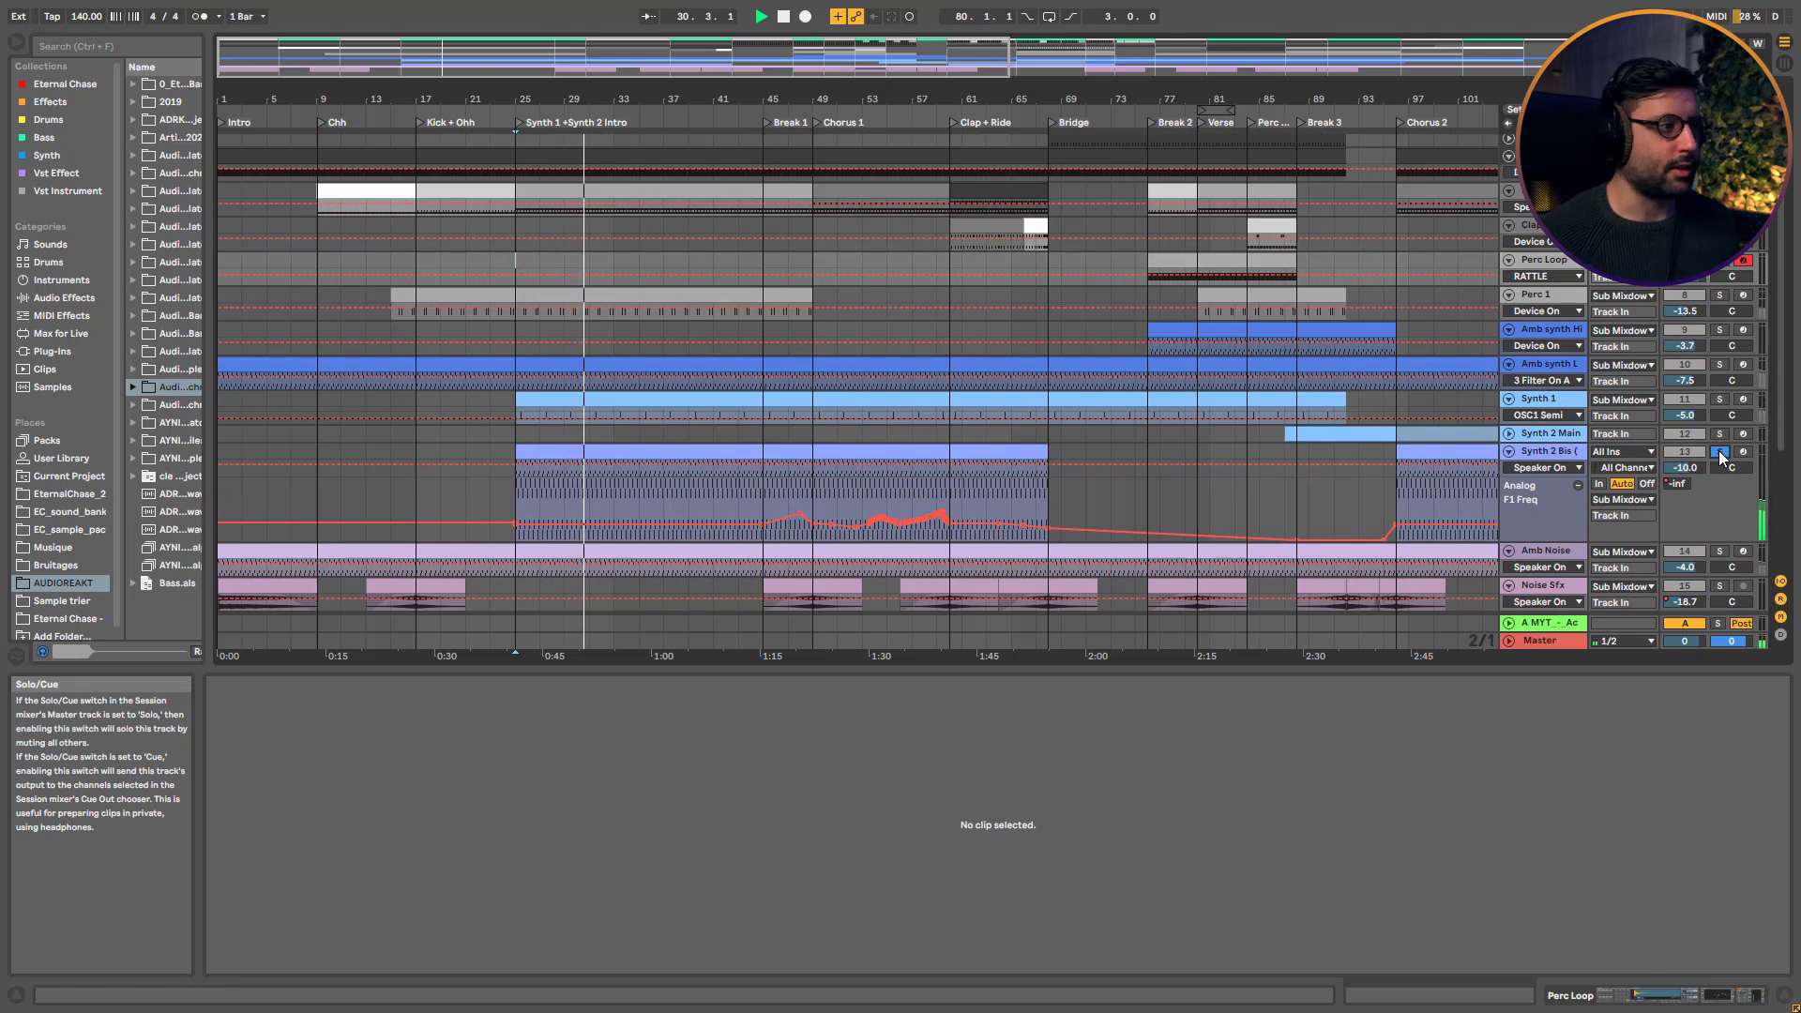
# Limit the Synth 2 Bis track's automation choices to automated parameters only
pyautogui.click(1548, 467)
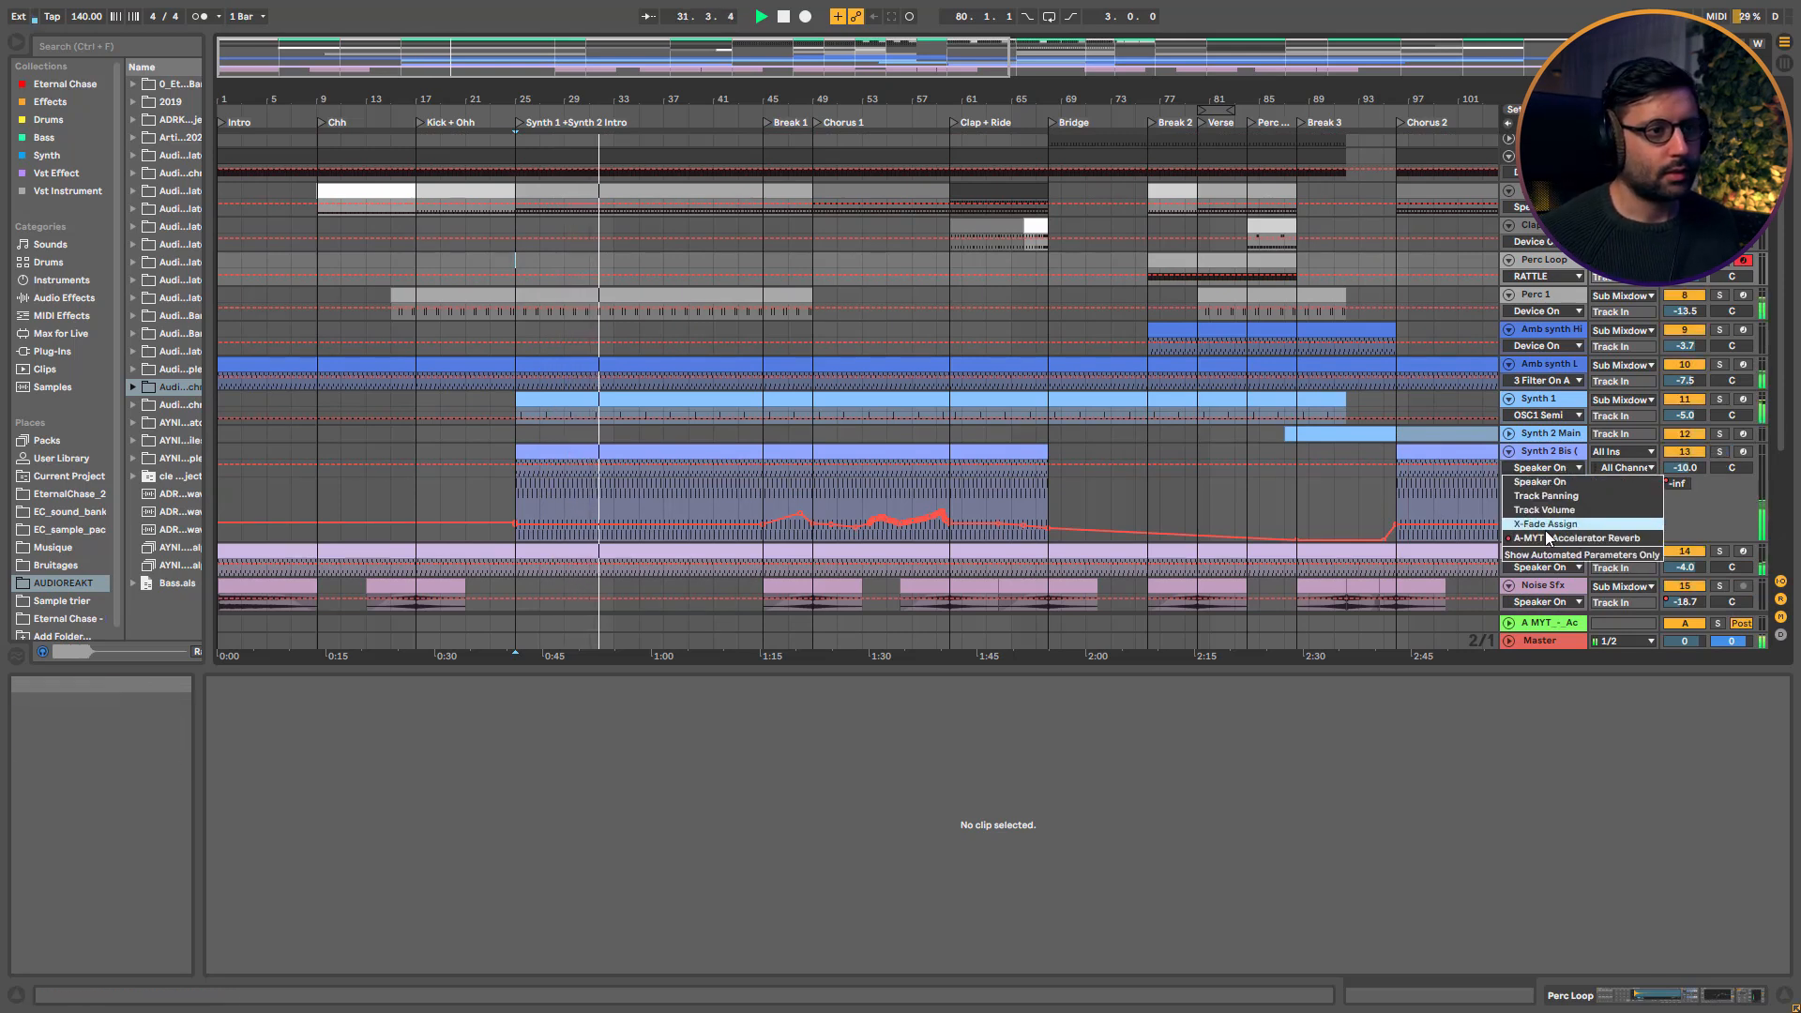
pyautogui.click(1556, 470)
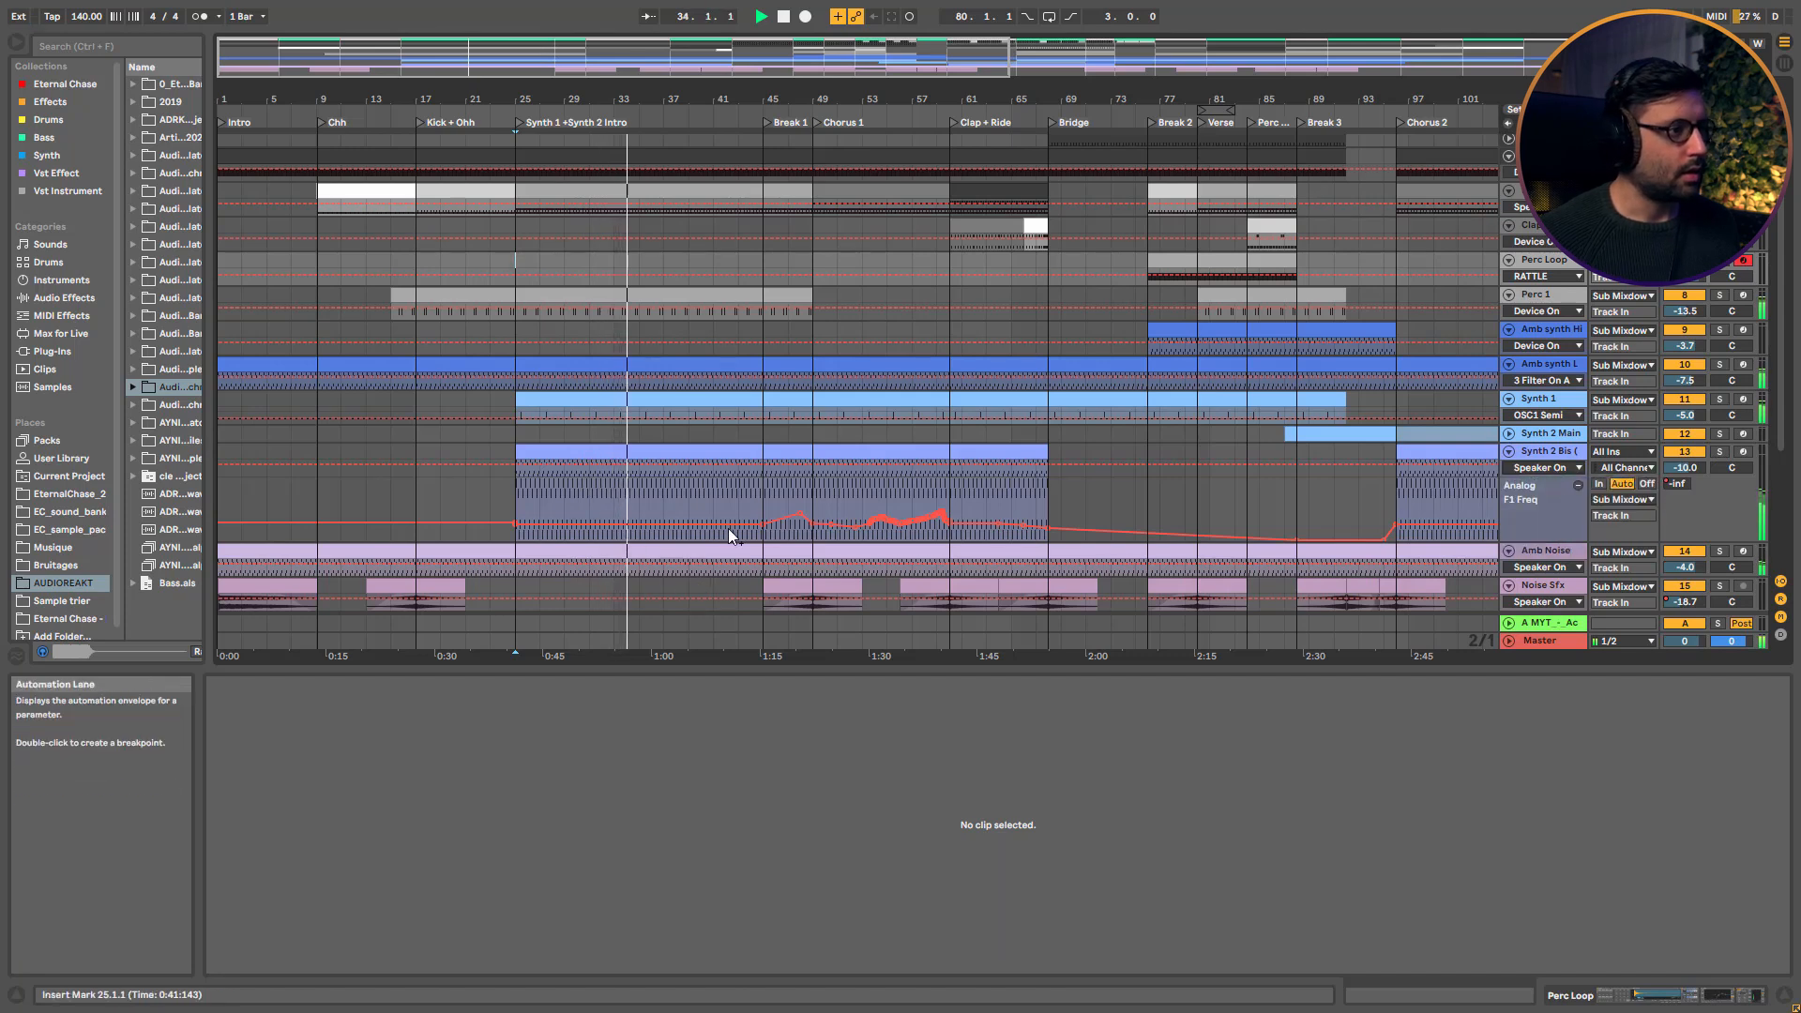
pyautogui.click(1561, 466)
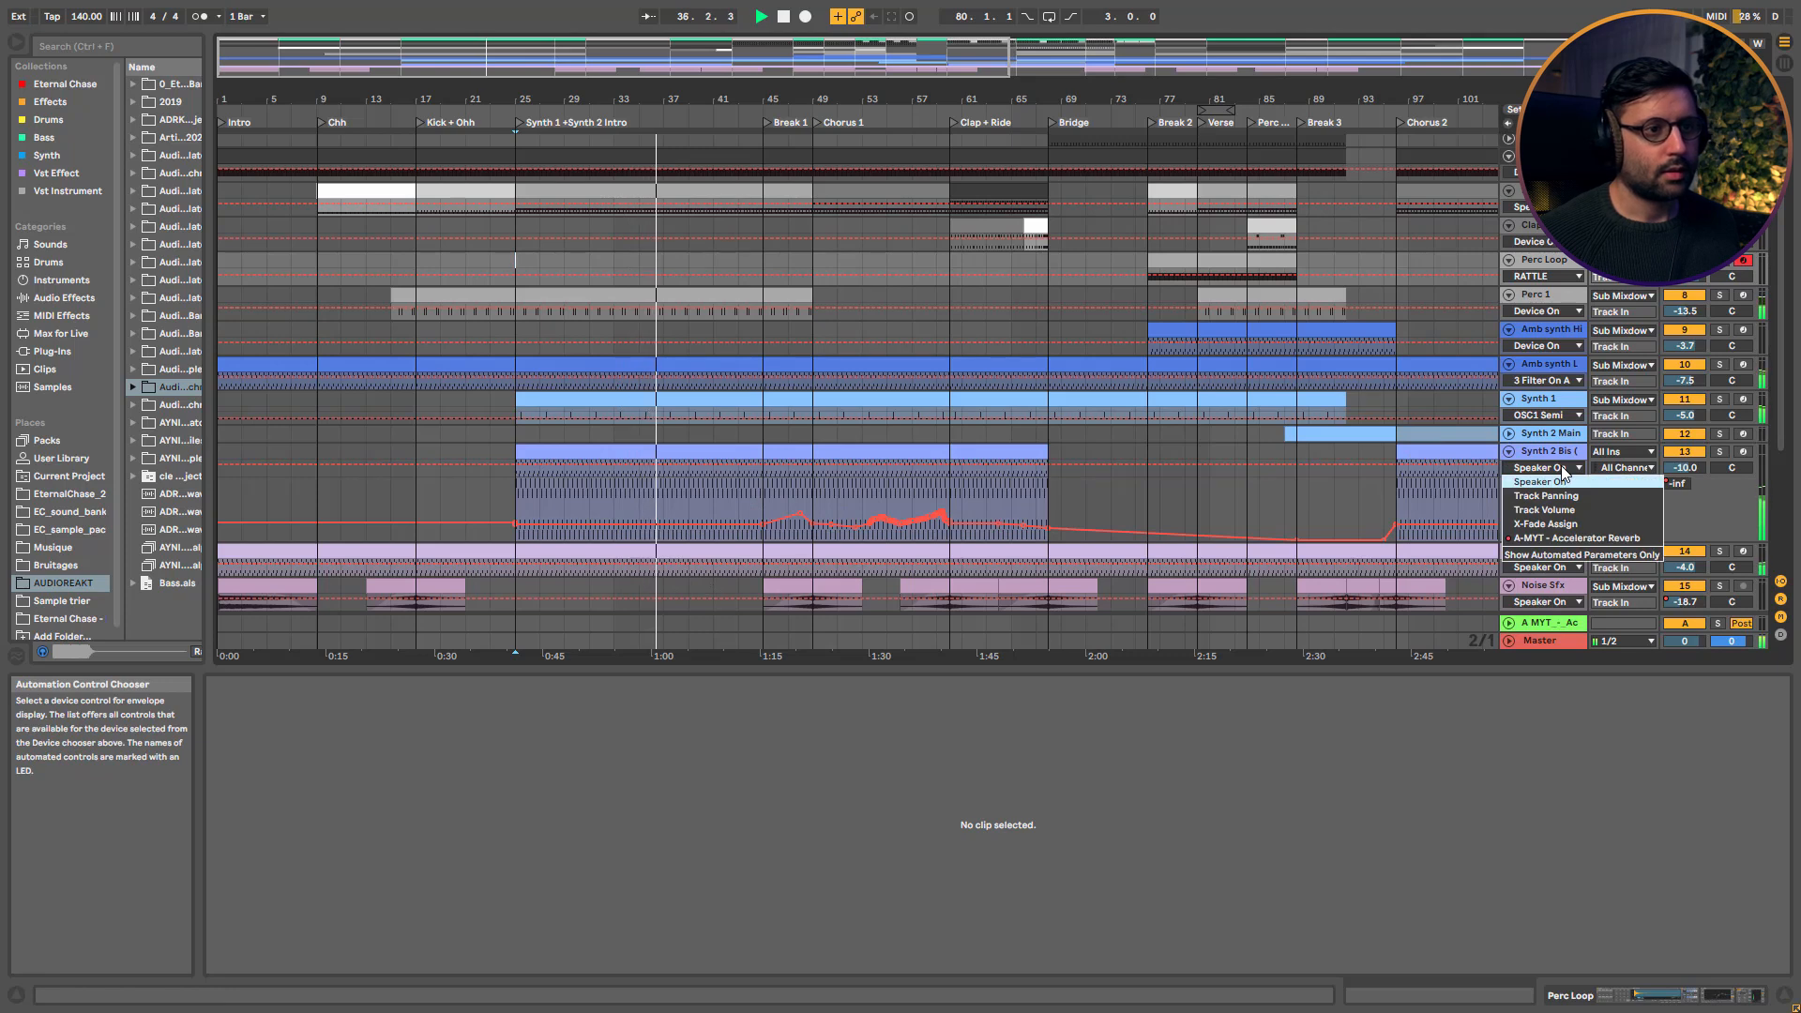
pyautogui.click(1561, 466)
pyautogui.click(1561, 467)
pyautogui.click(1549, 556)
# Display the EQ Eight 8 Frequency A envelope in the Synth 2 Bis track's main lane and enlarge that lane
pyautogui.click(1548, 471)
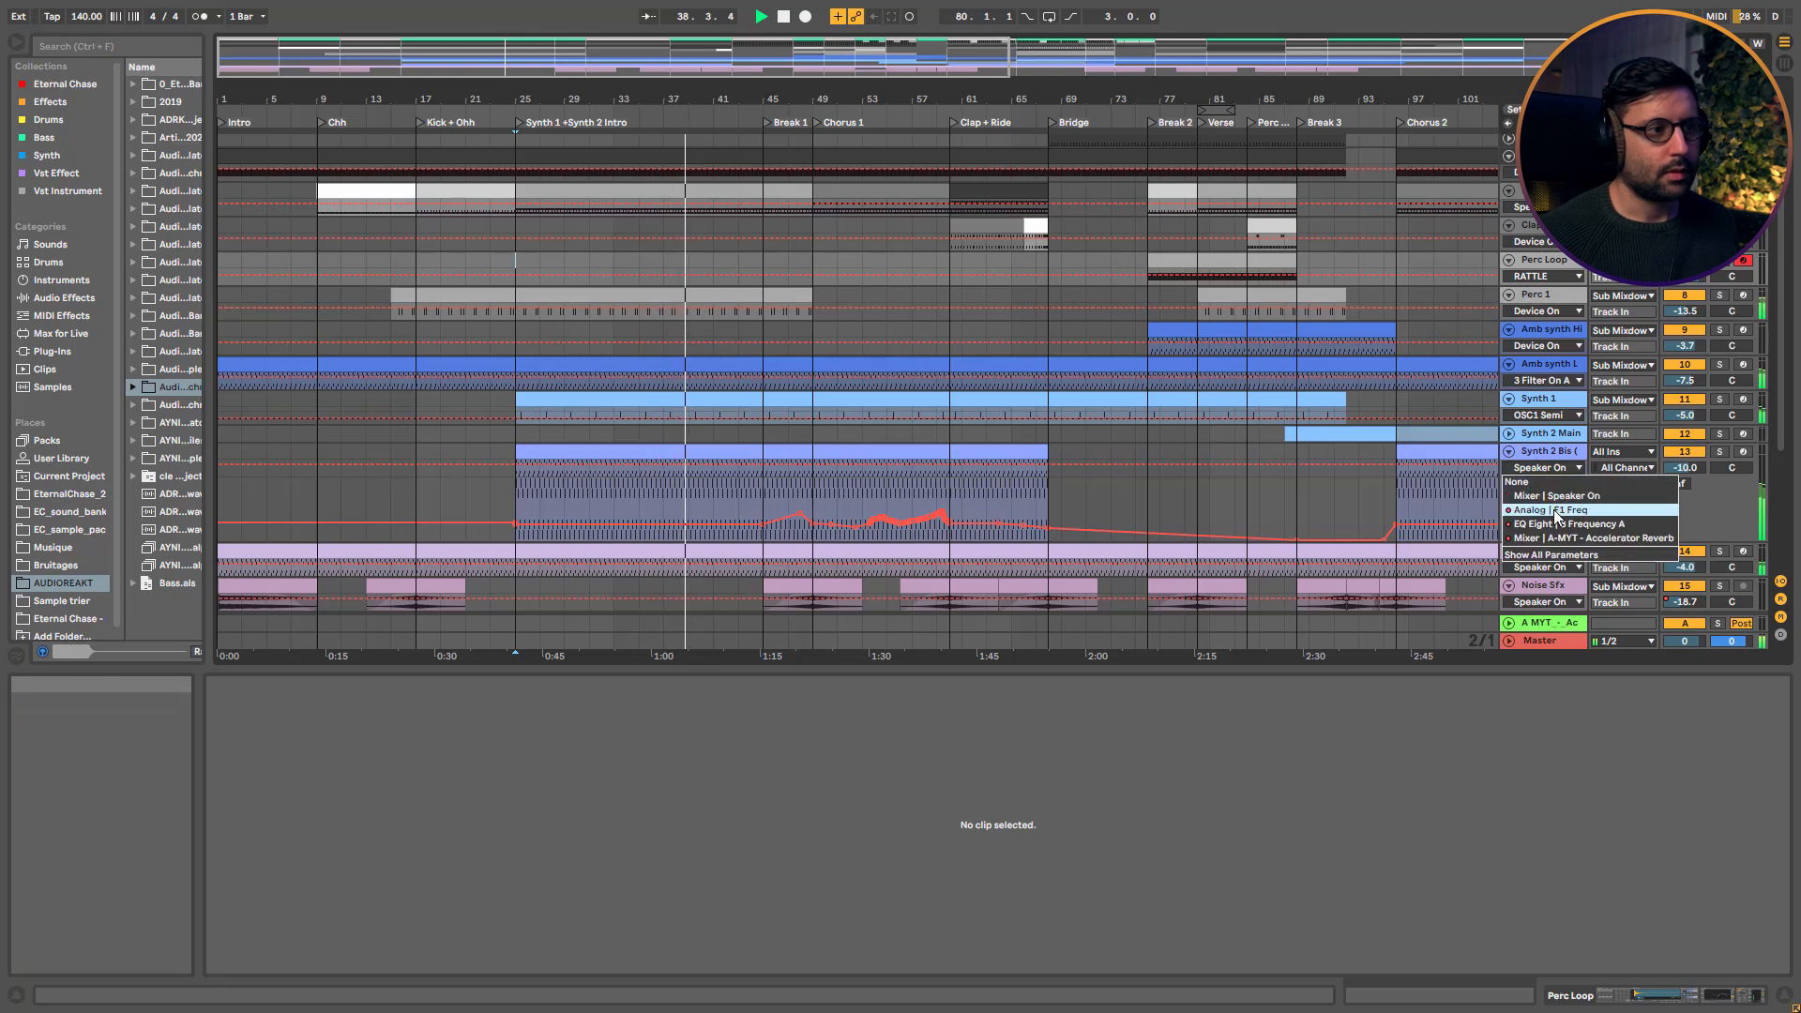
pyautogui.click(1553, 509)
pyautogui.click(1561, 468)
pyautogui.click(1555, 504)
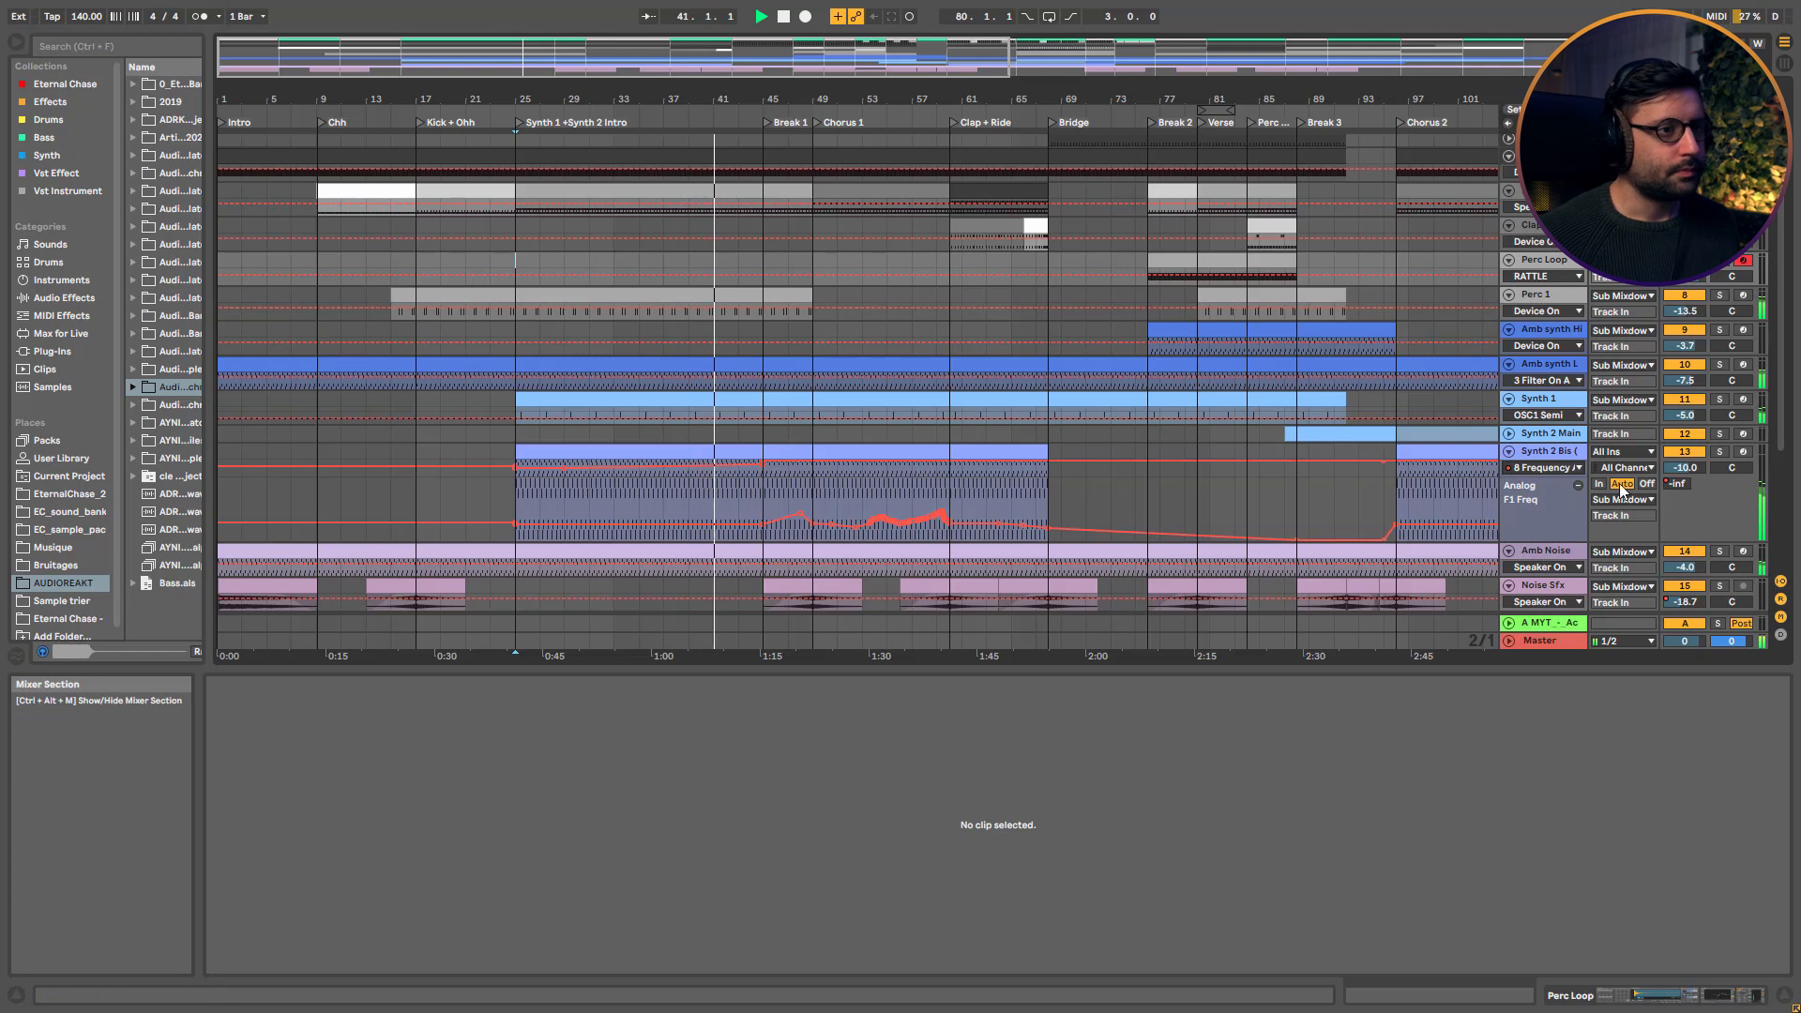
pyautogui.moveTo(1542, 478); pyautogui.dragTo(1535, 546)
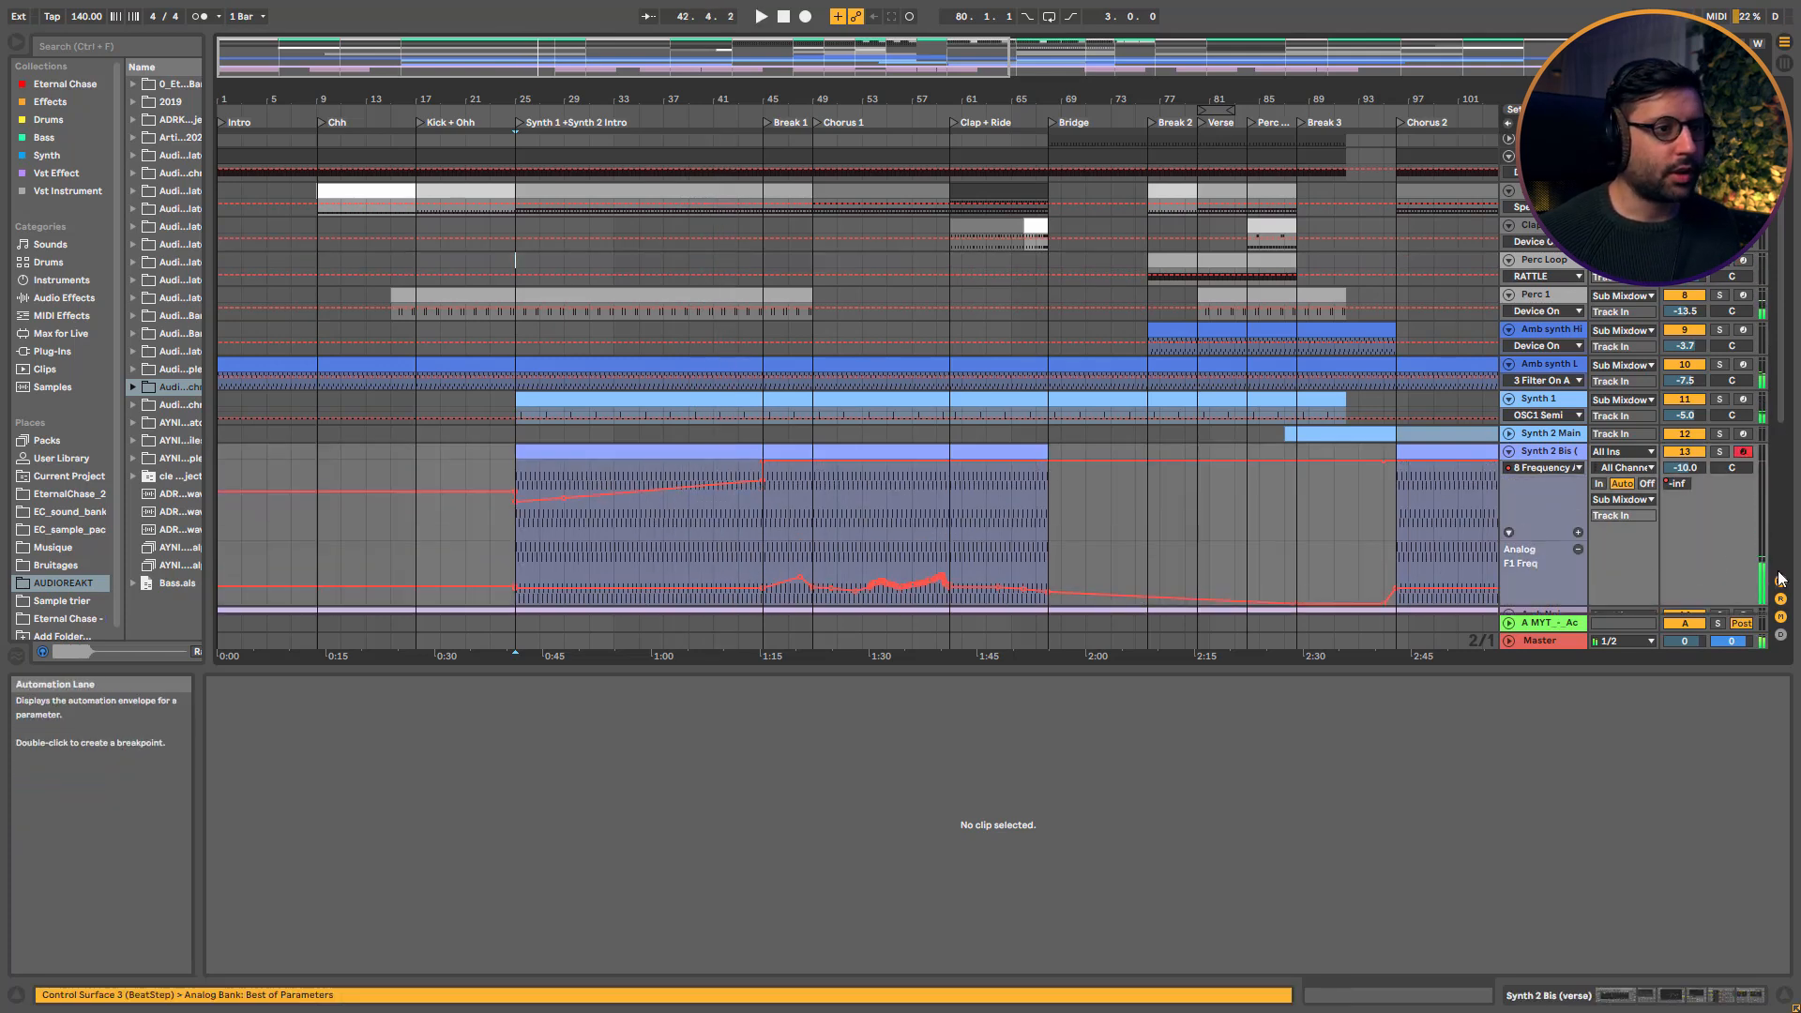
pyautogui.press('space')
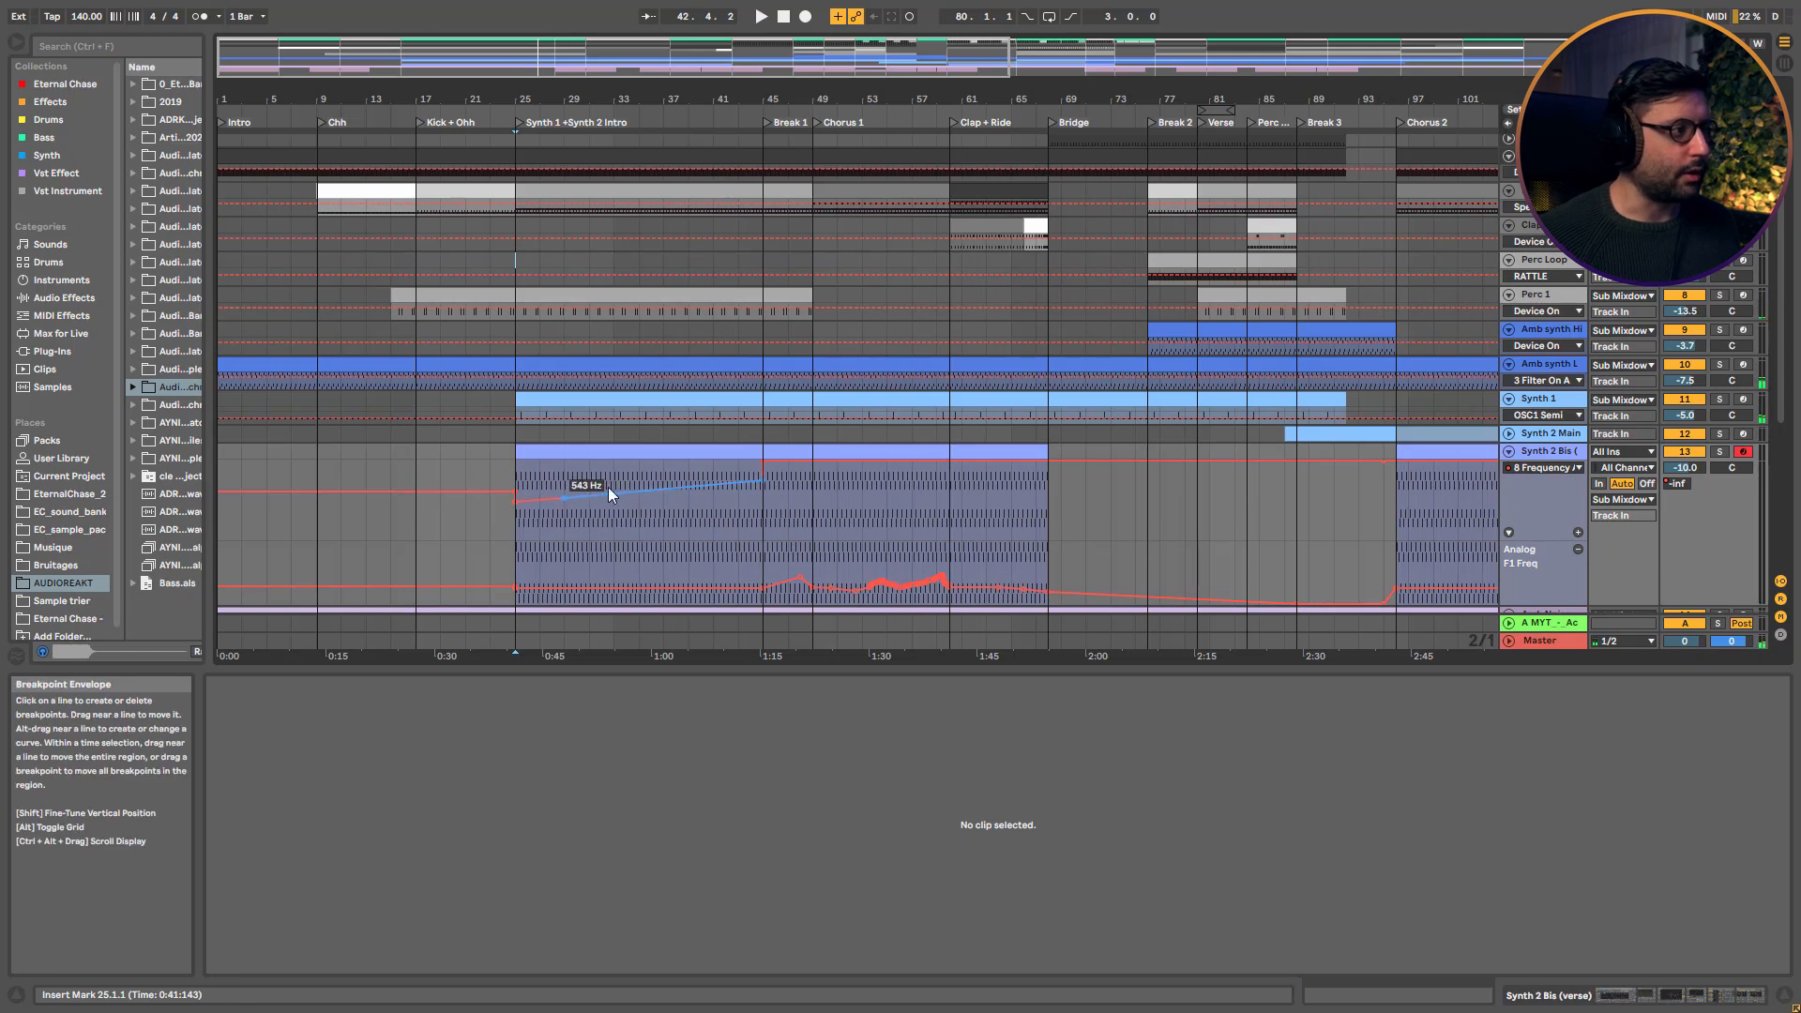
# Play from bar 39 to hear the end of the Synth 2 Bis filter sweep, and place the insert marker at bar 45
pyautogui.click(698, 522)
pyautogui.press('space')
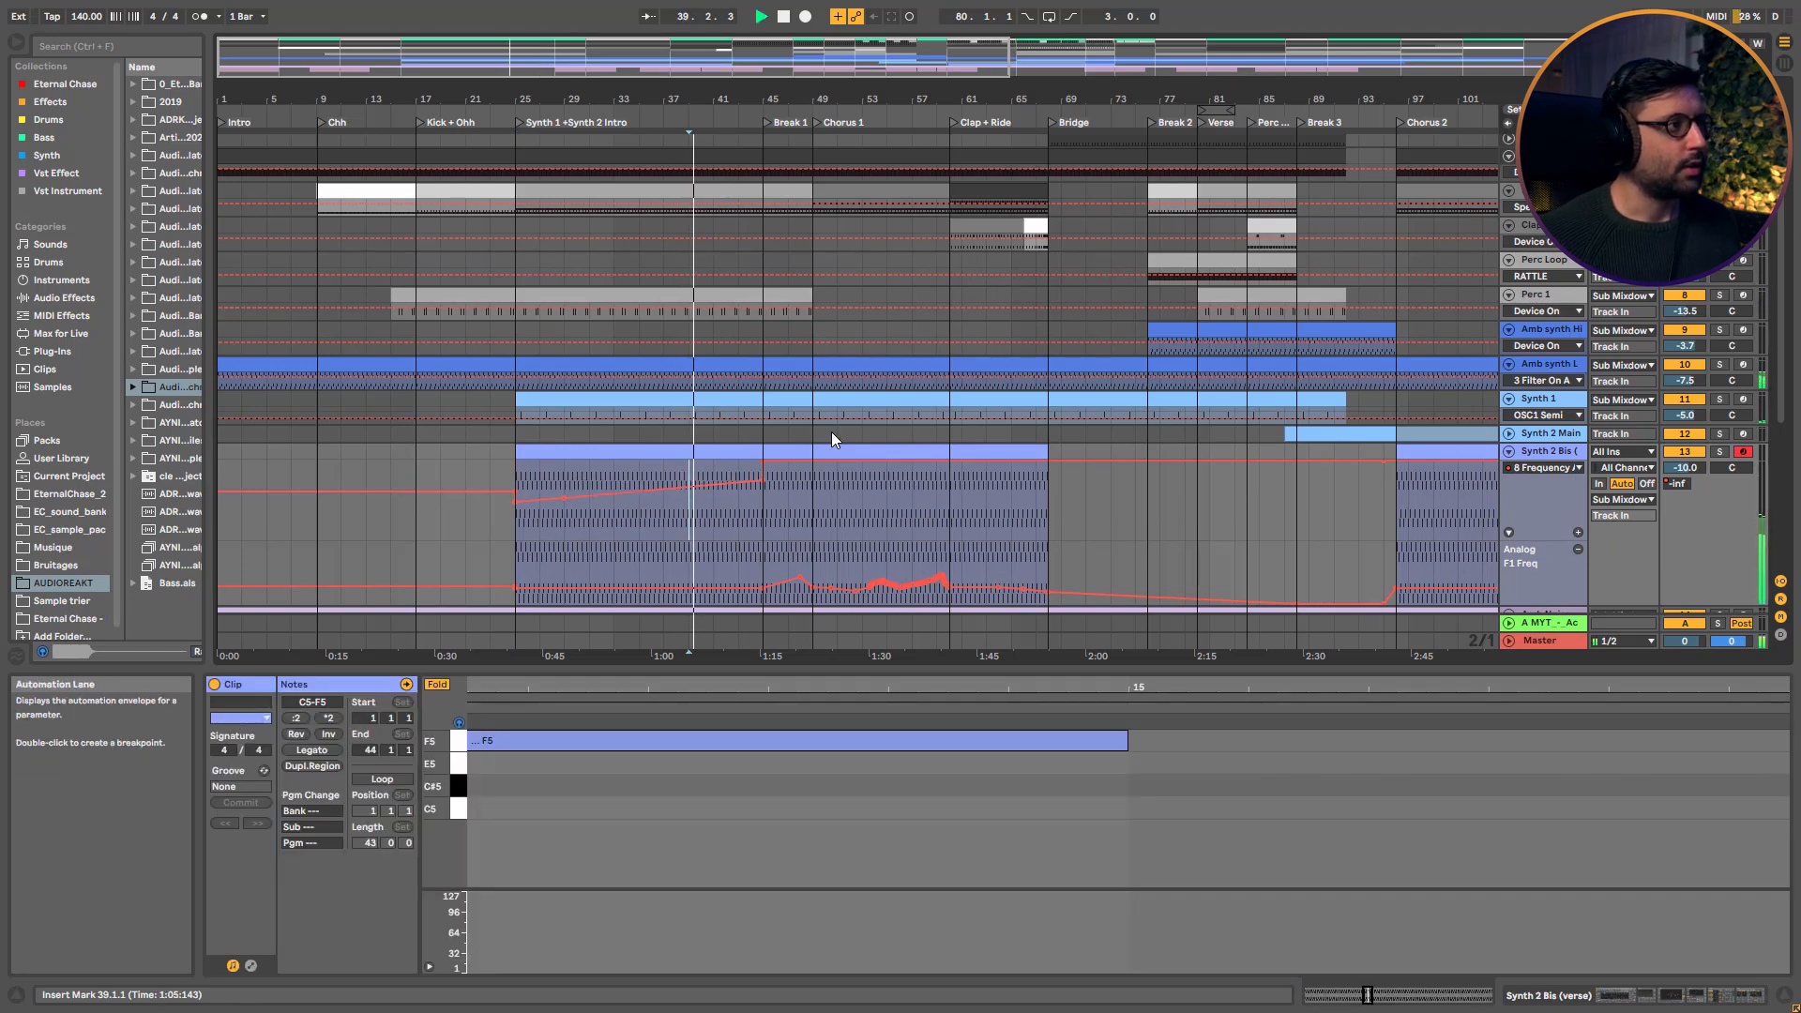
pyautogui.scroll(3, 806, 439)
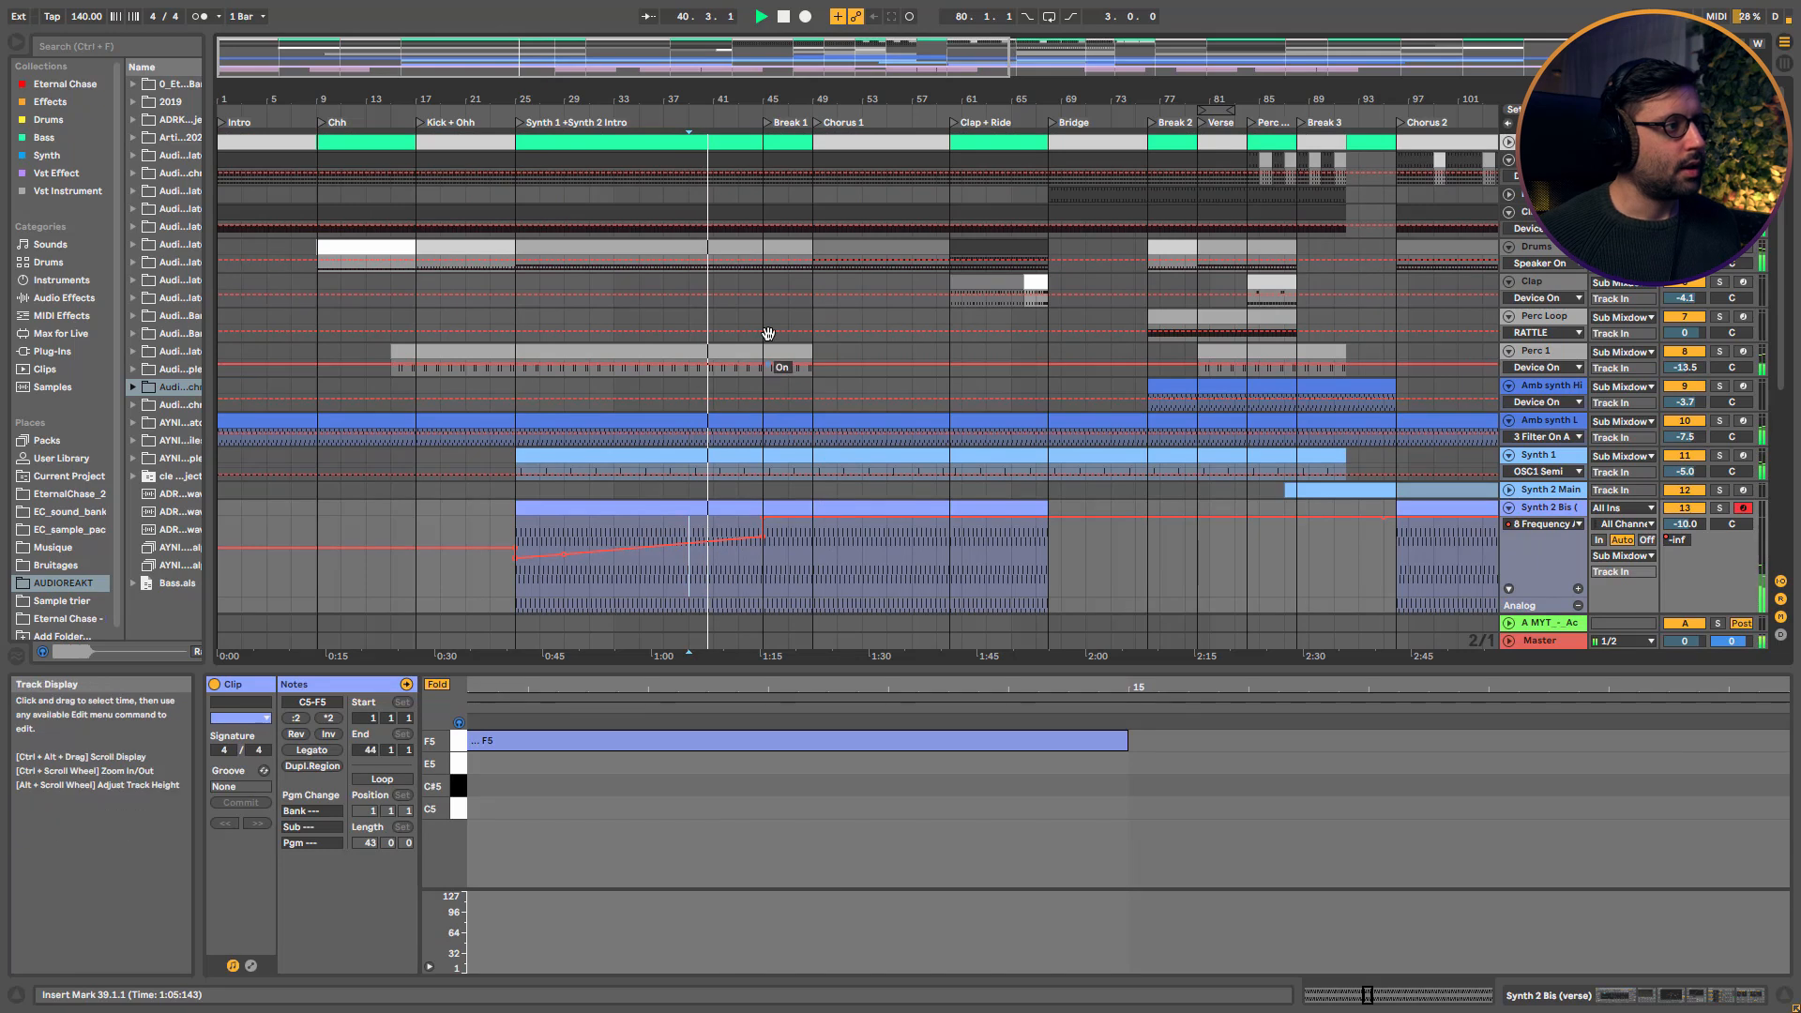
pyautogui.click(763, 321)
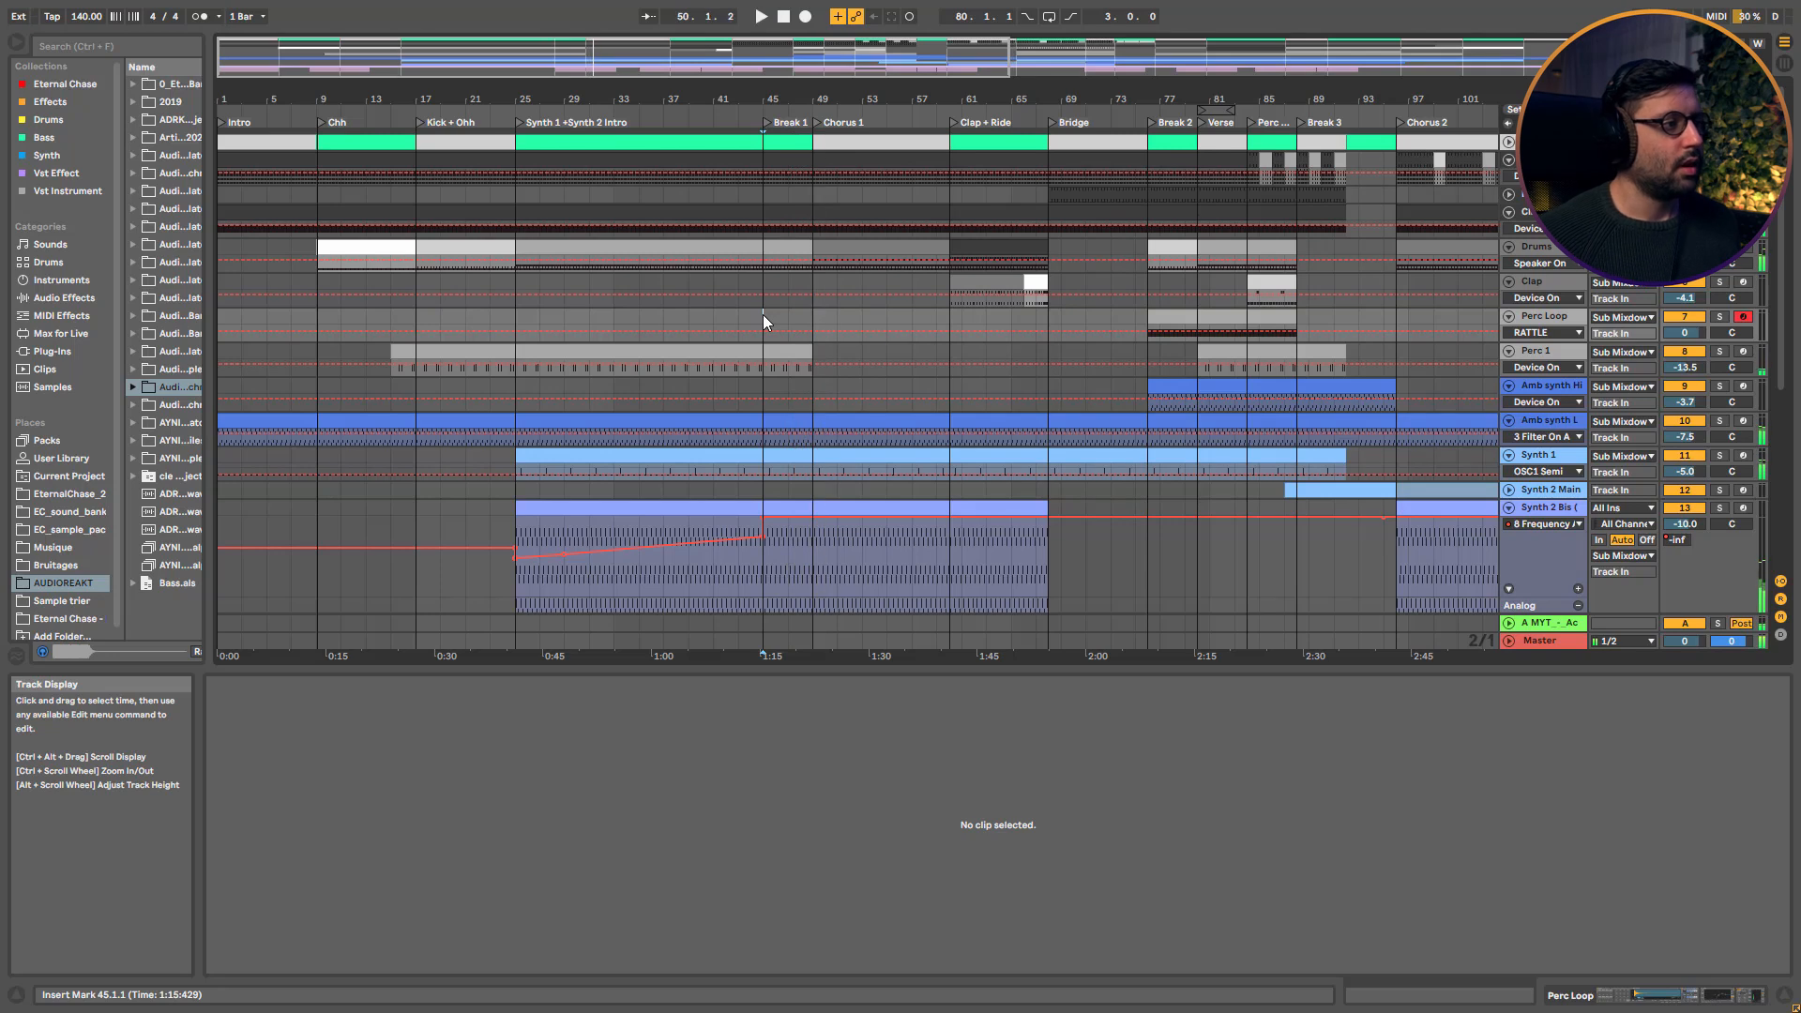
# View the notes of the Drums clip in Chorus 1, and play from Break 1 into Chorus 1, briefly soloing the Drums track
pyautogui.click(691, 586)
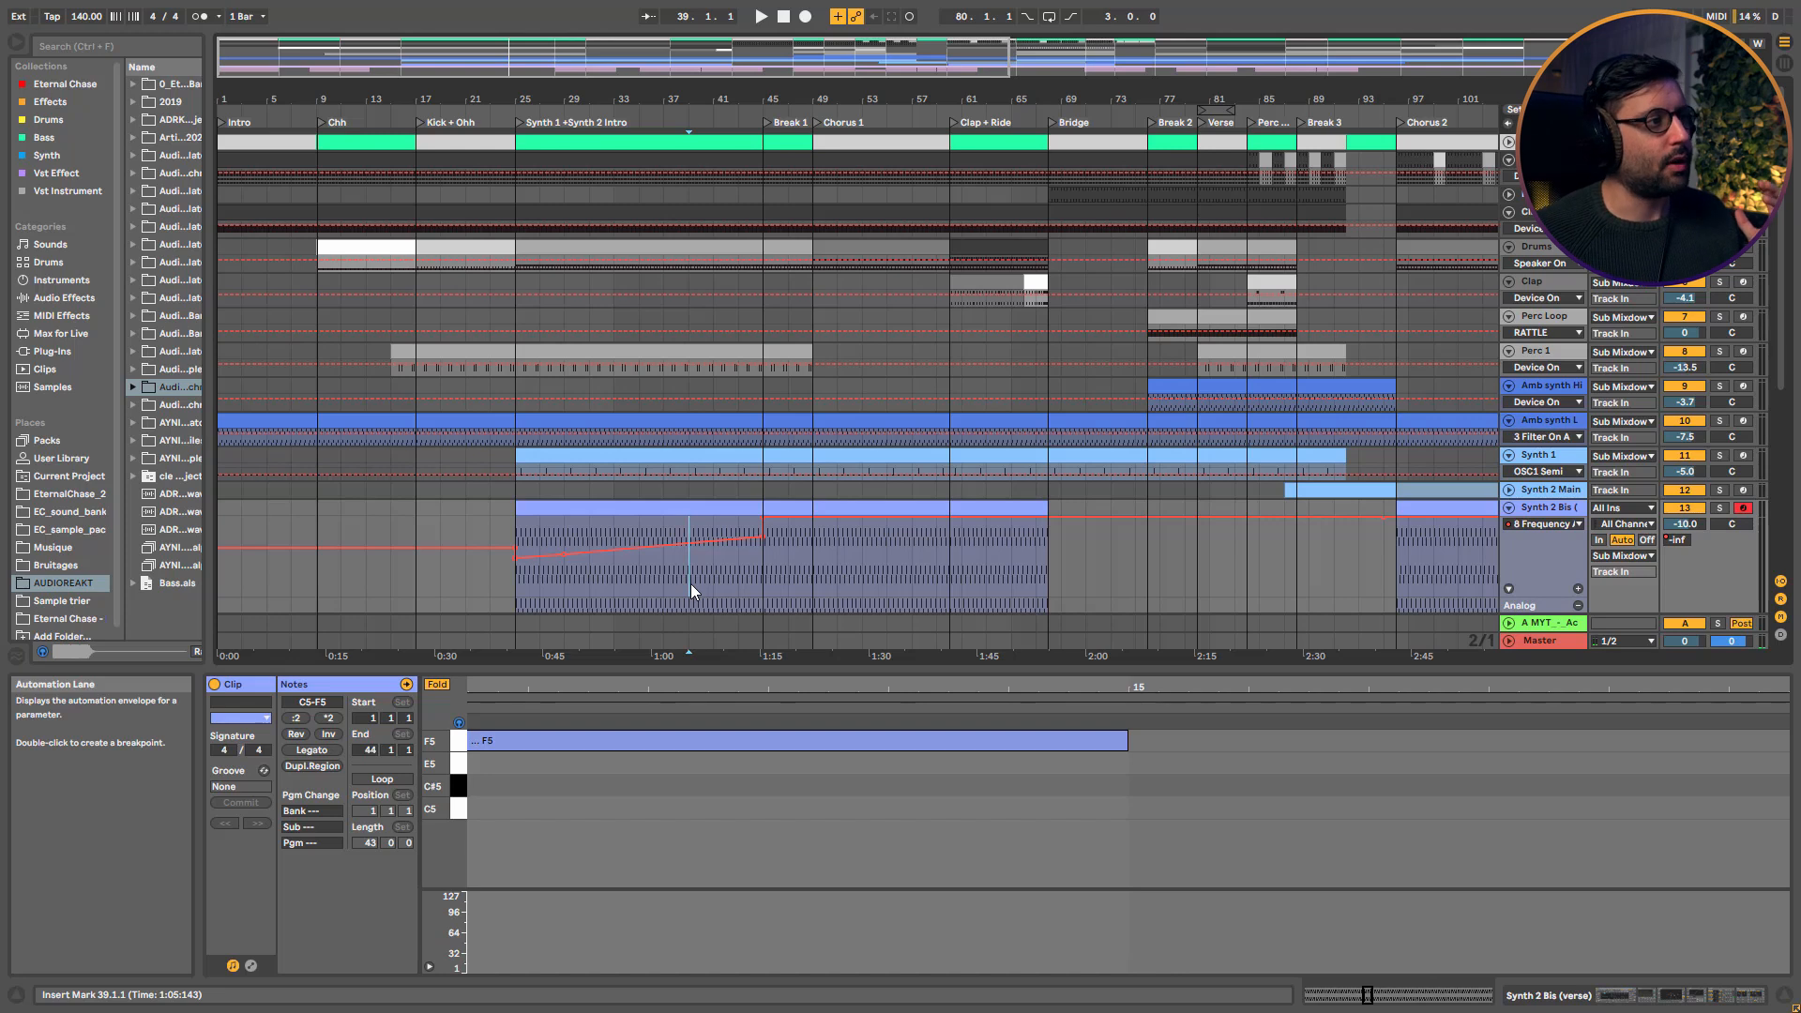
pyautogui.click(885, 246)
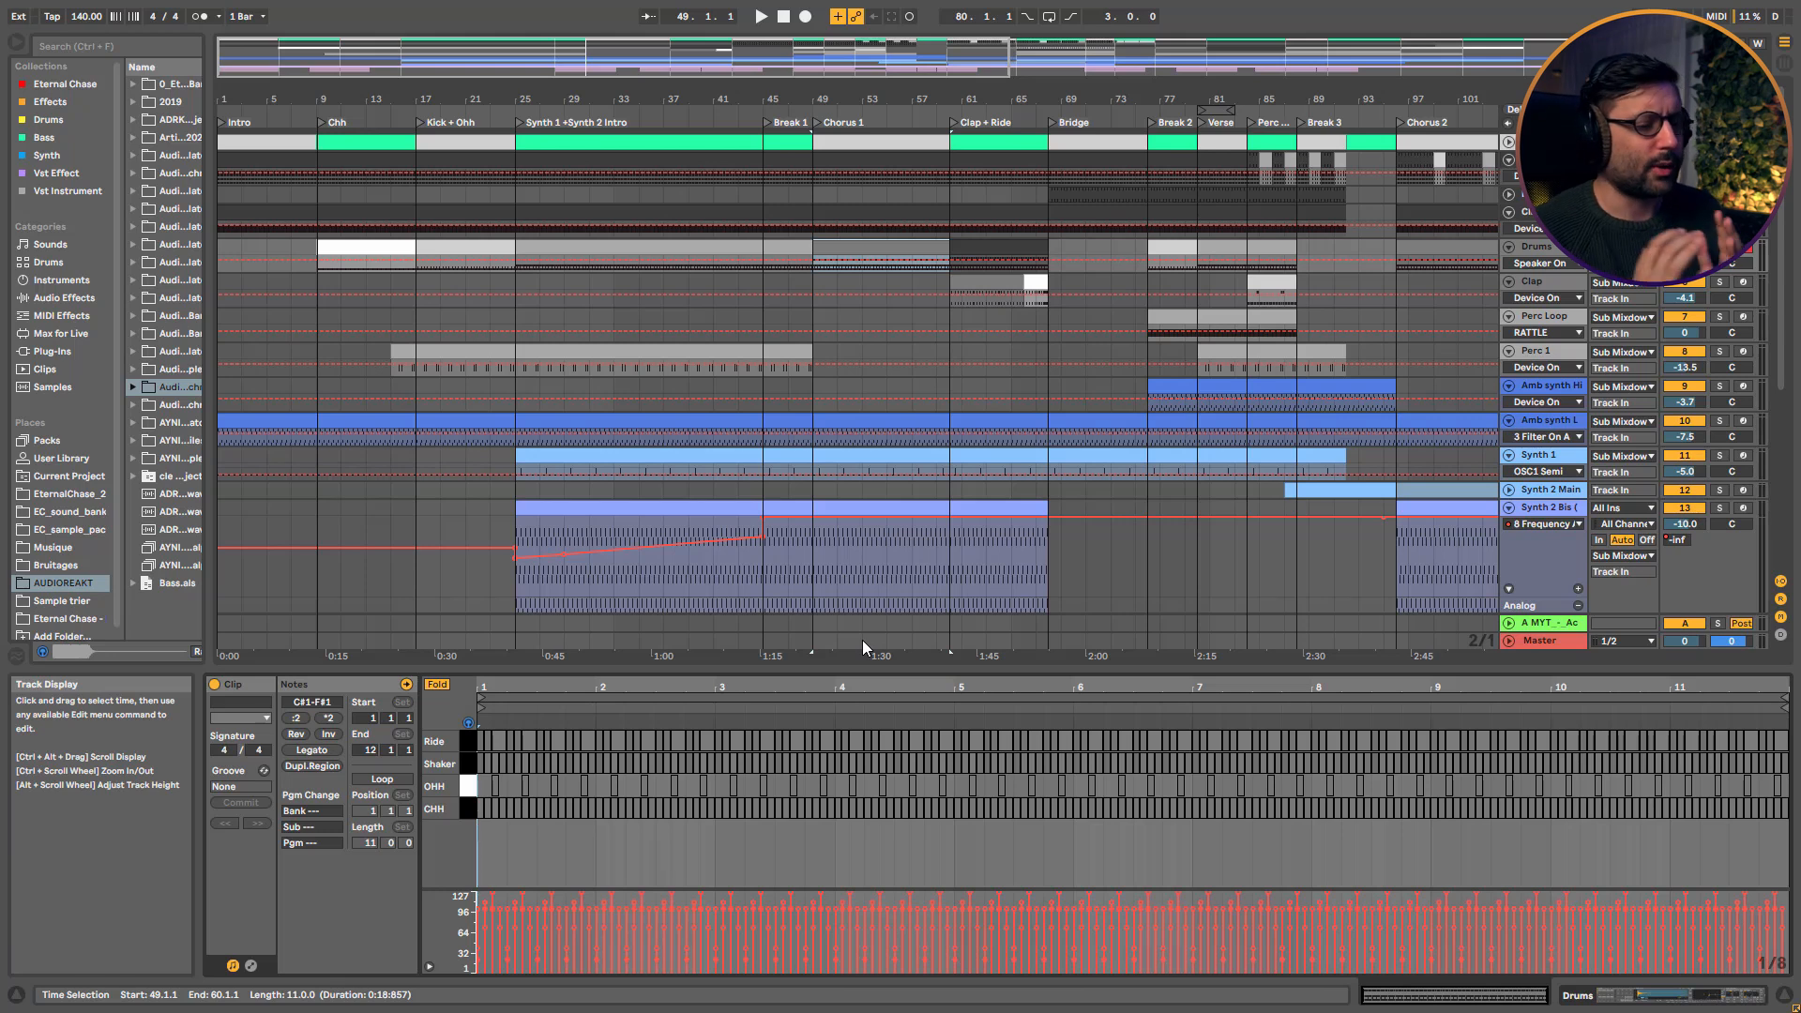
pyautogui.click(768, 588)
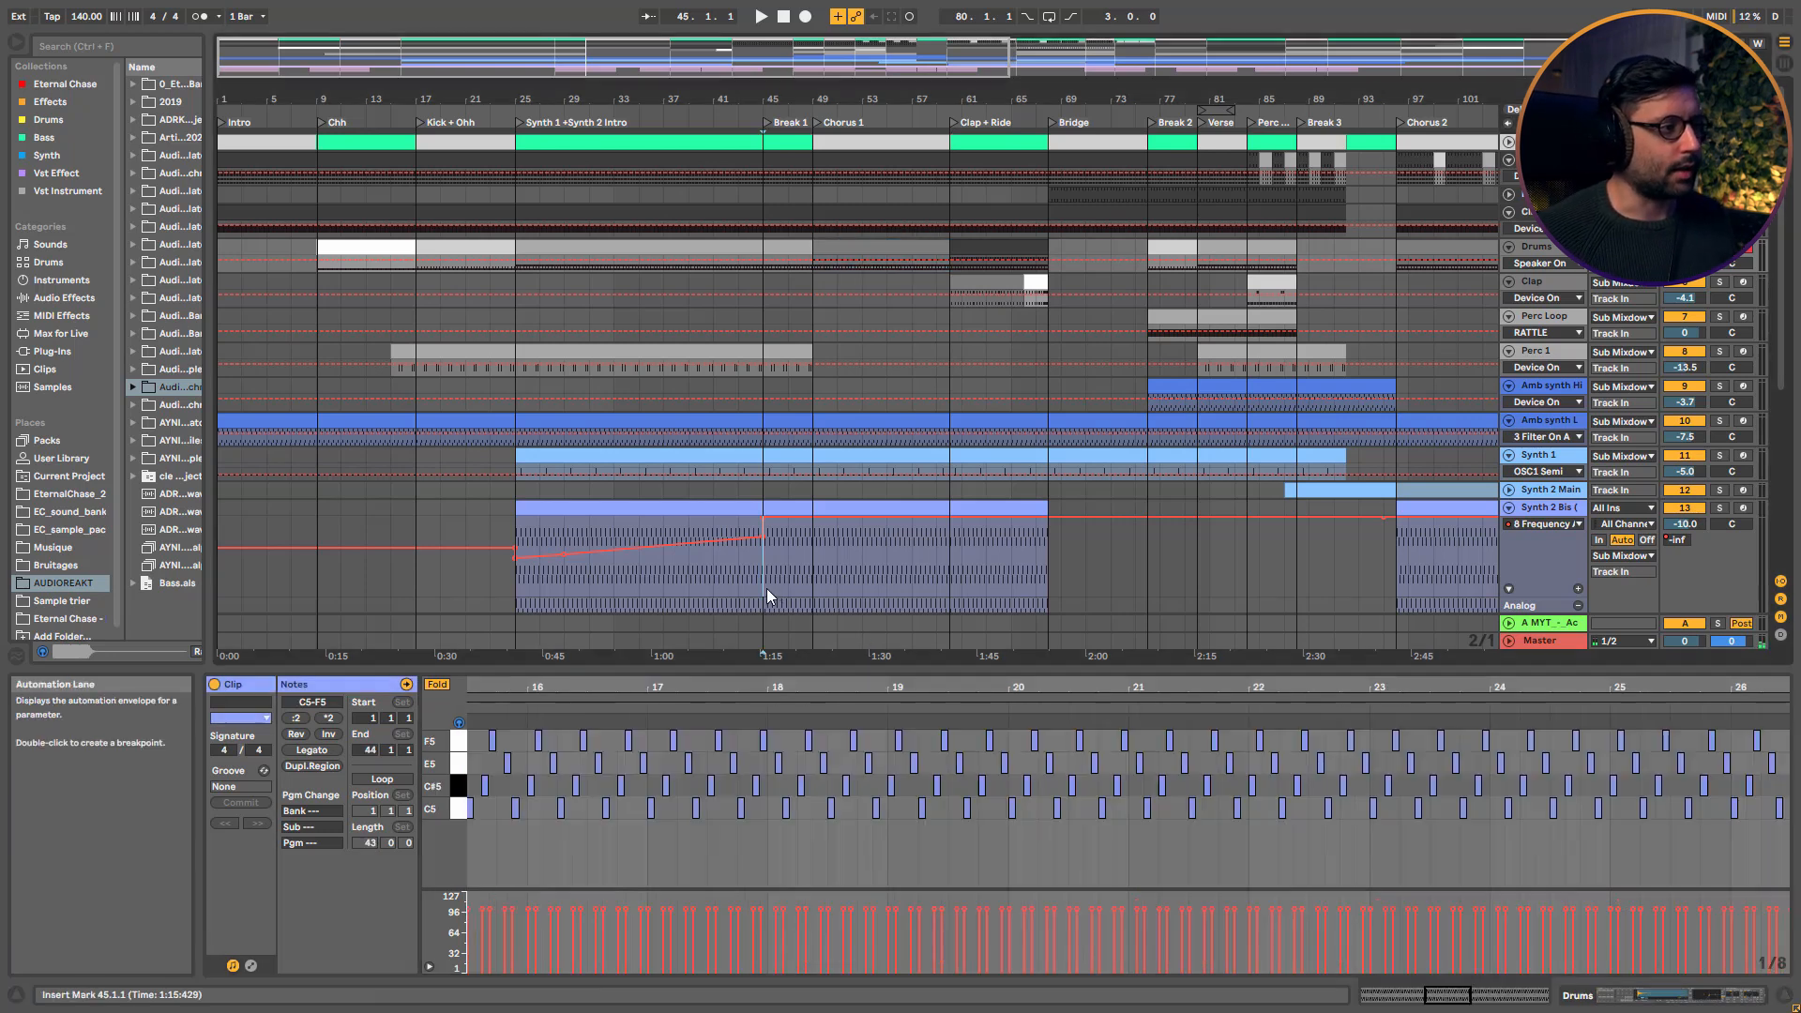
pyautogui.press('space')
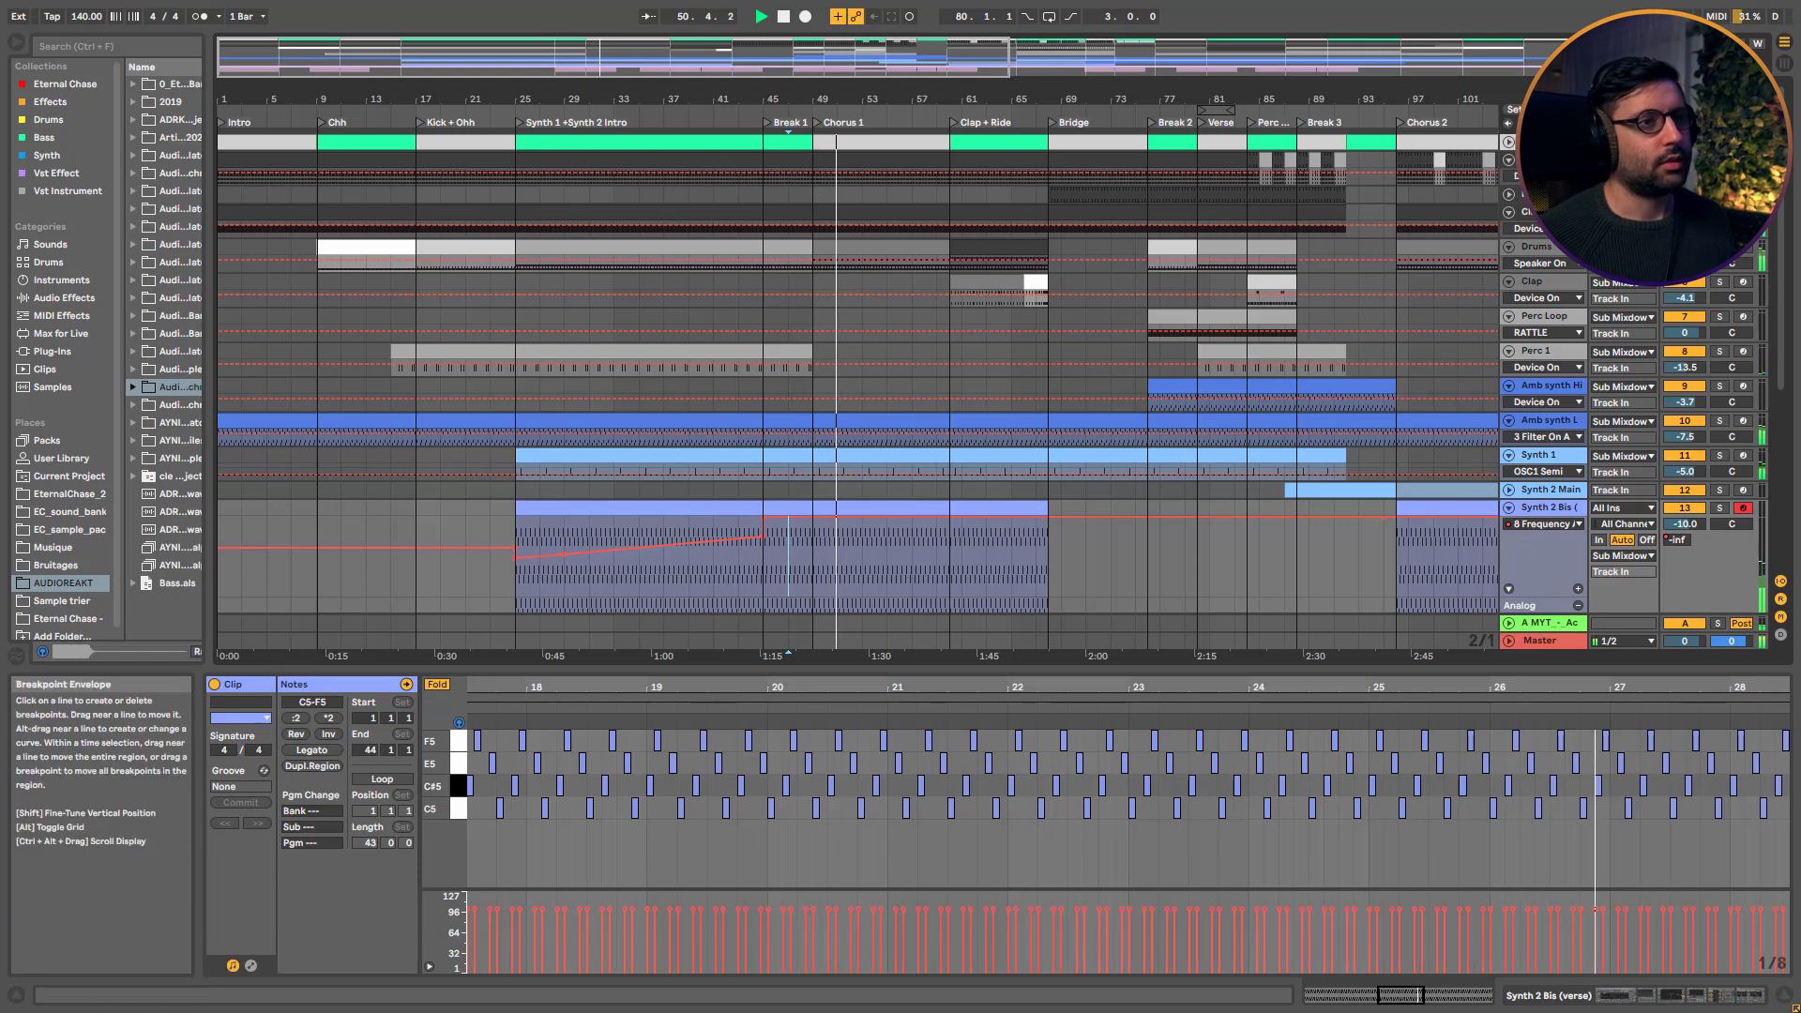
pyautogui.click(1719, 247)
pyautogui.click(1720, 247)
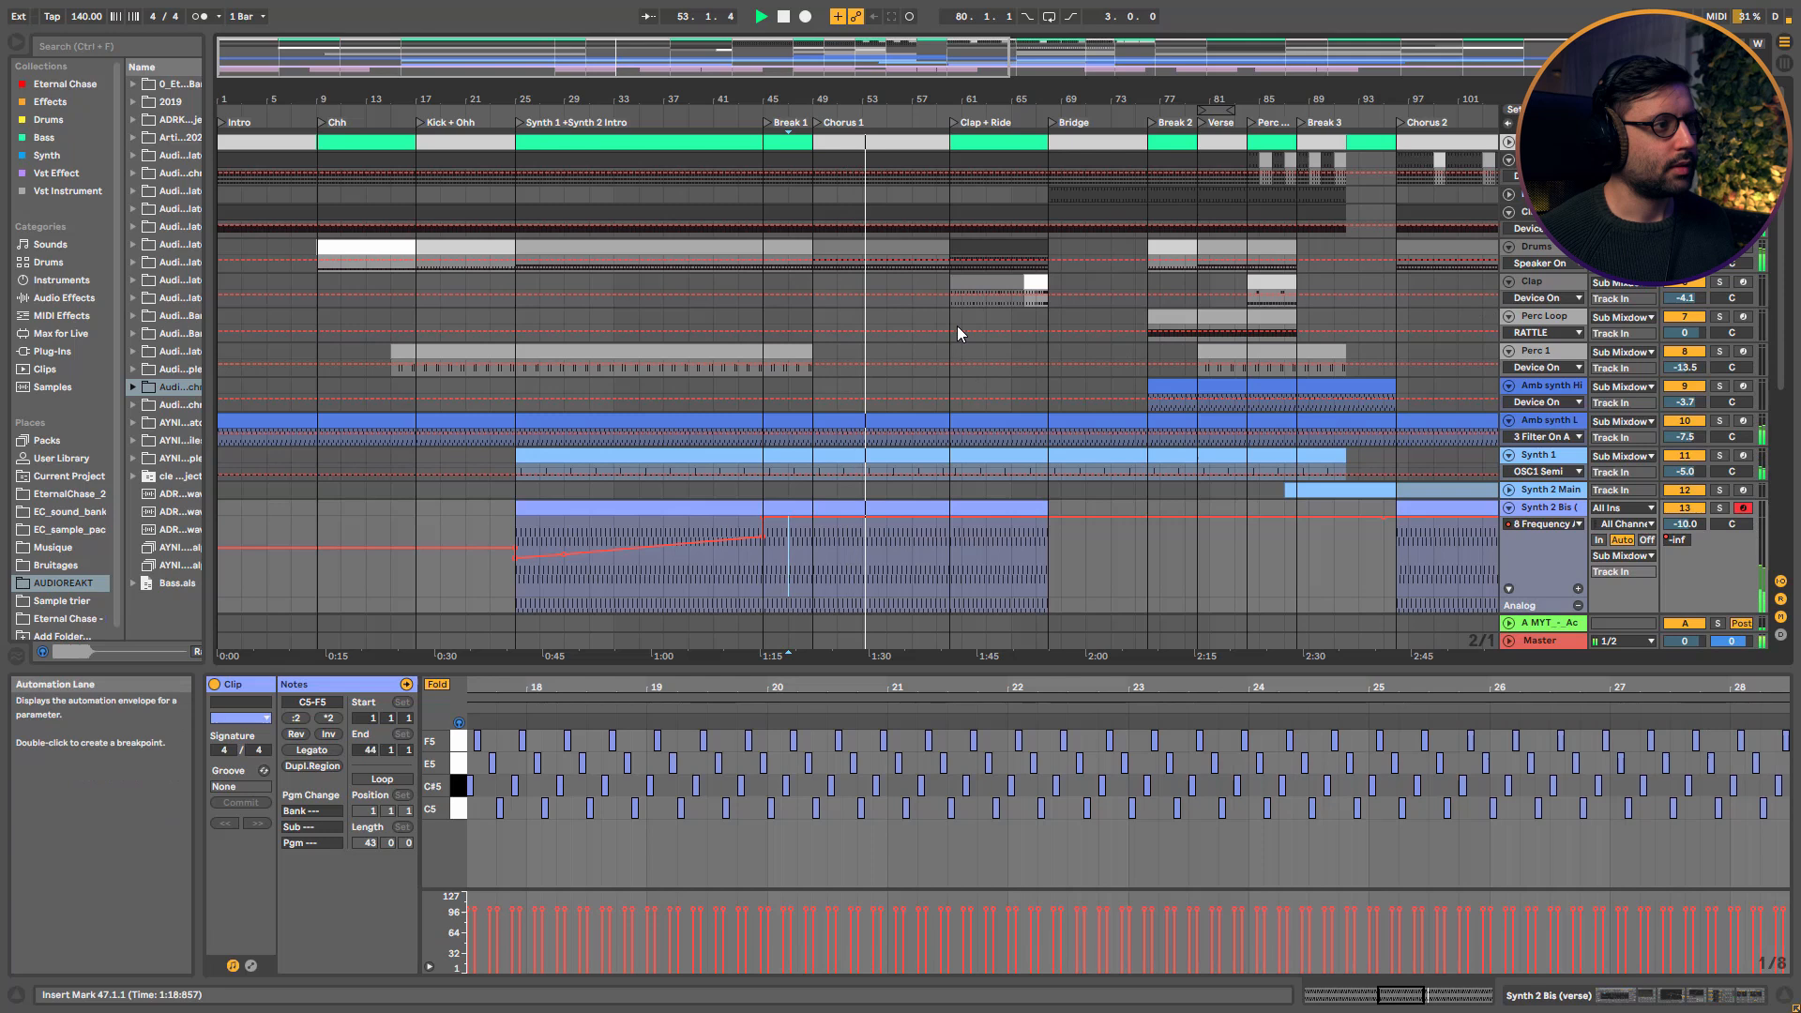
# Examine the Synth 2 Bis F1 Freq automation and the surrounding tracks across Chorus 1 during playback
pyautogui.scroll(-3, 1114, 533)
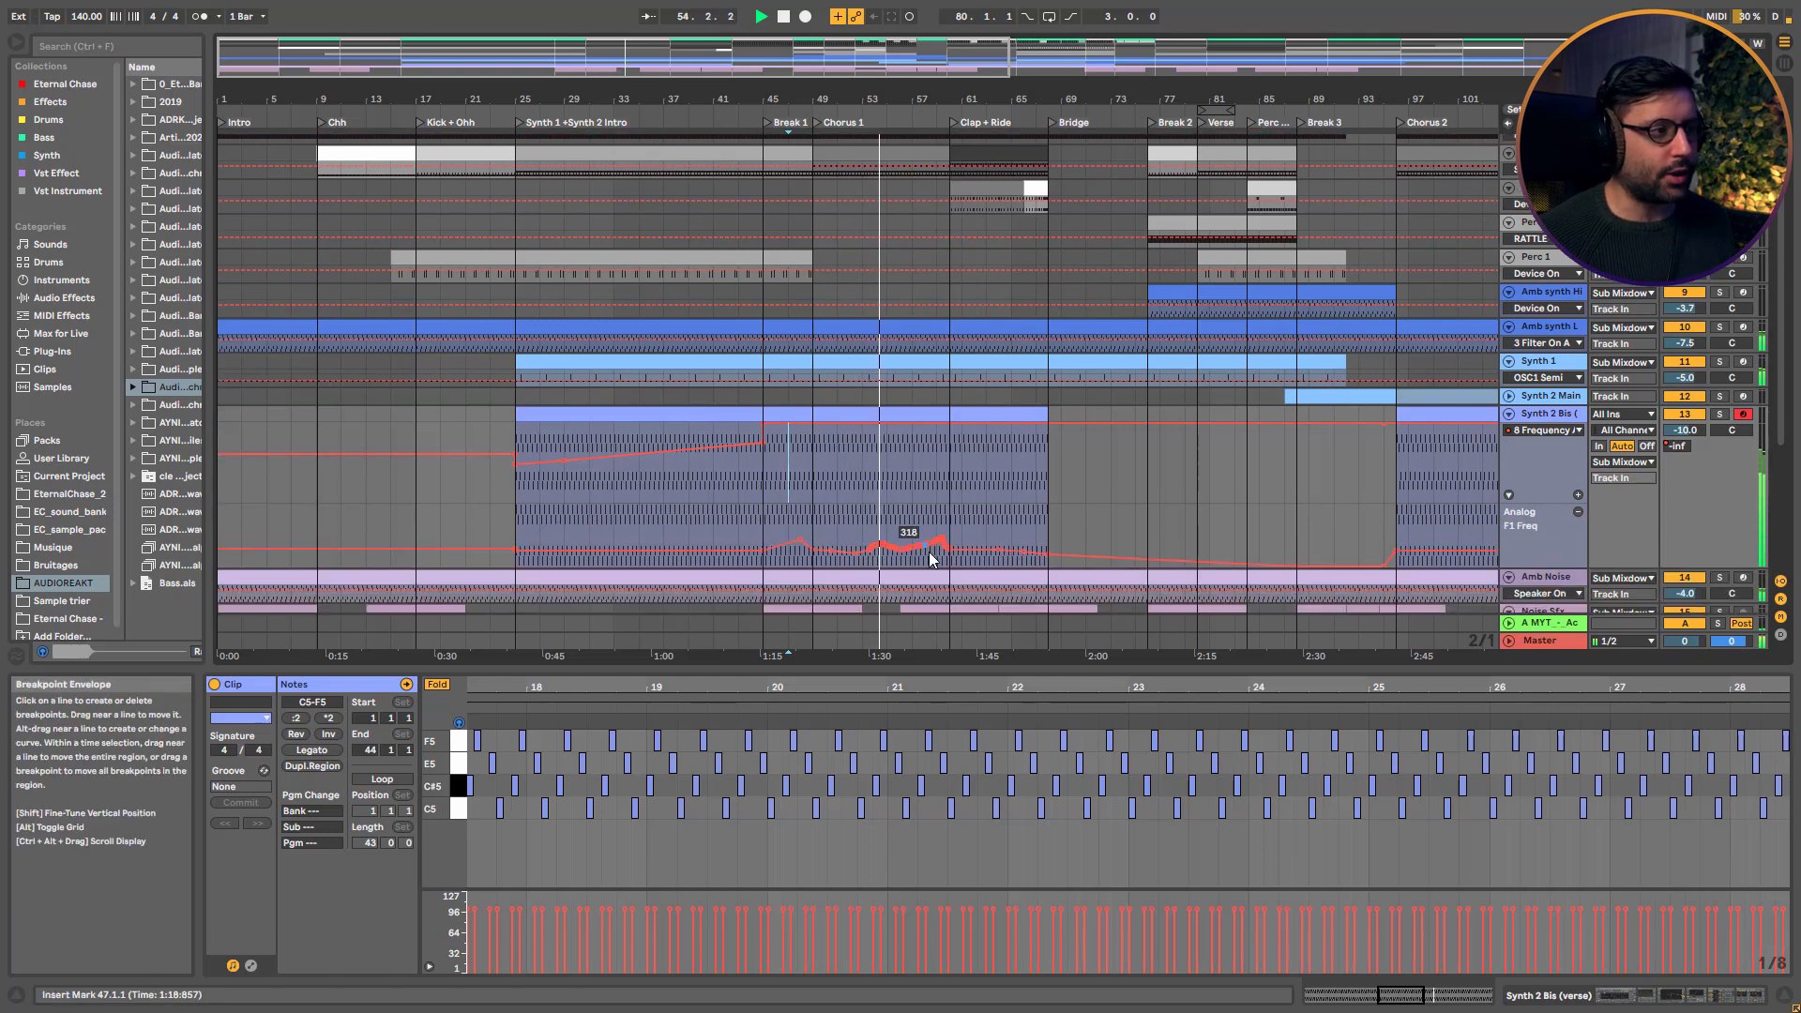
pyautogui.scroll(-2, 976, 535)
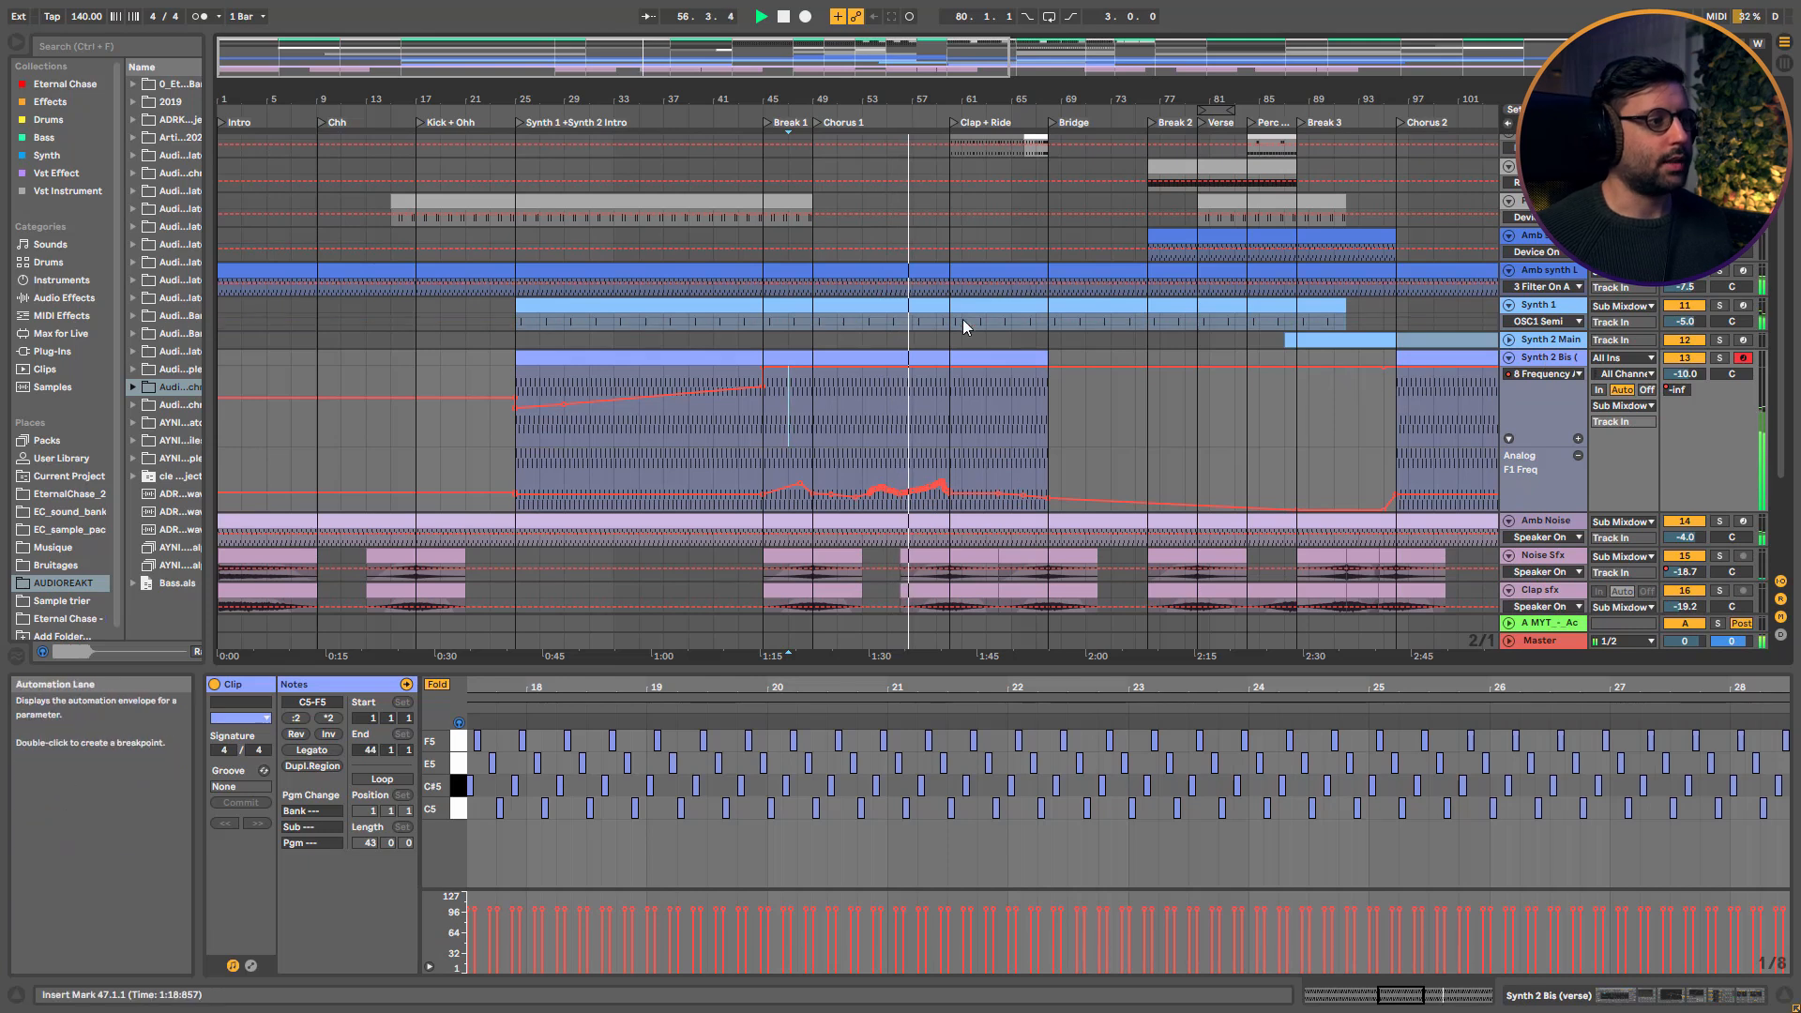
pyautogui.scroll(2, 969, 282)
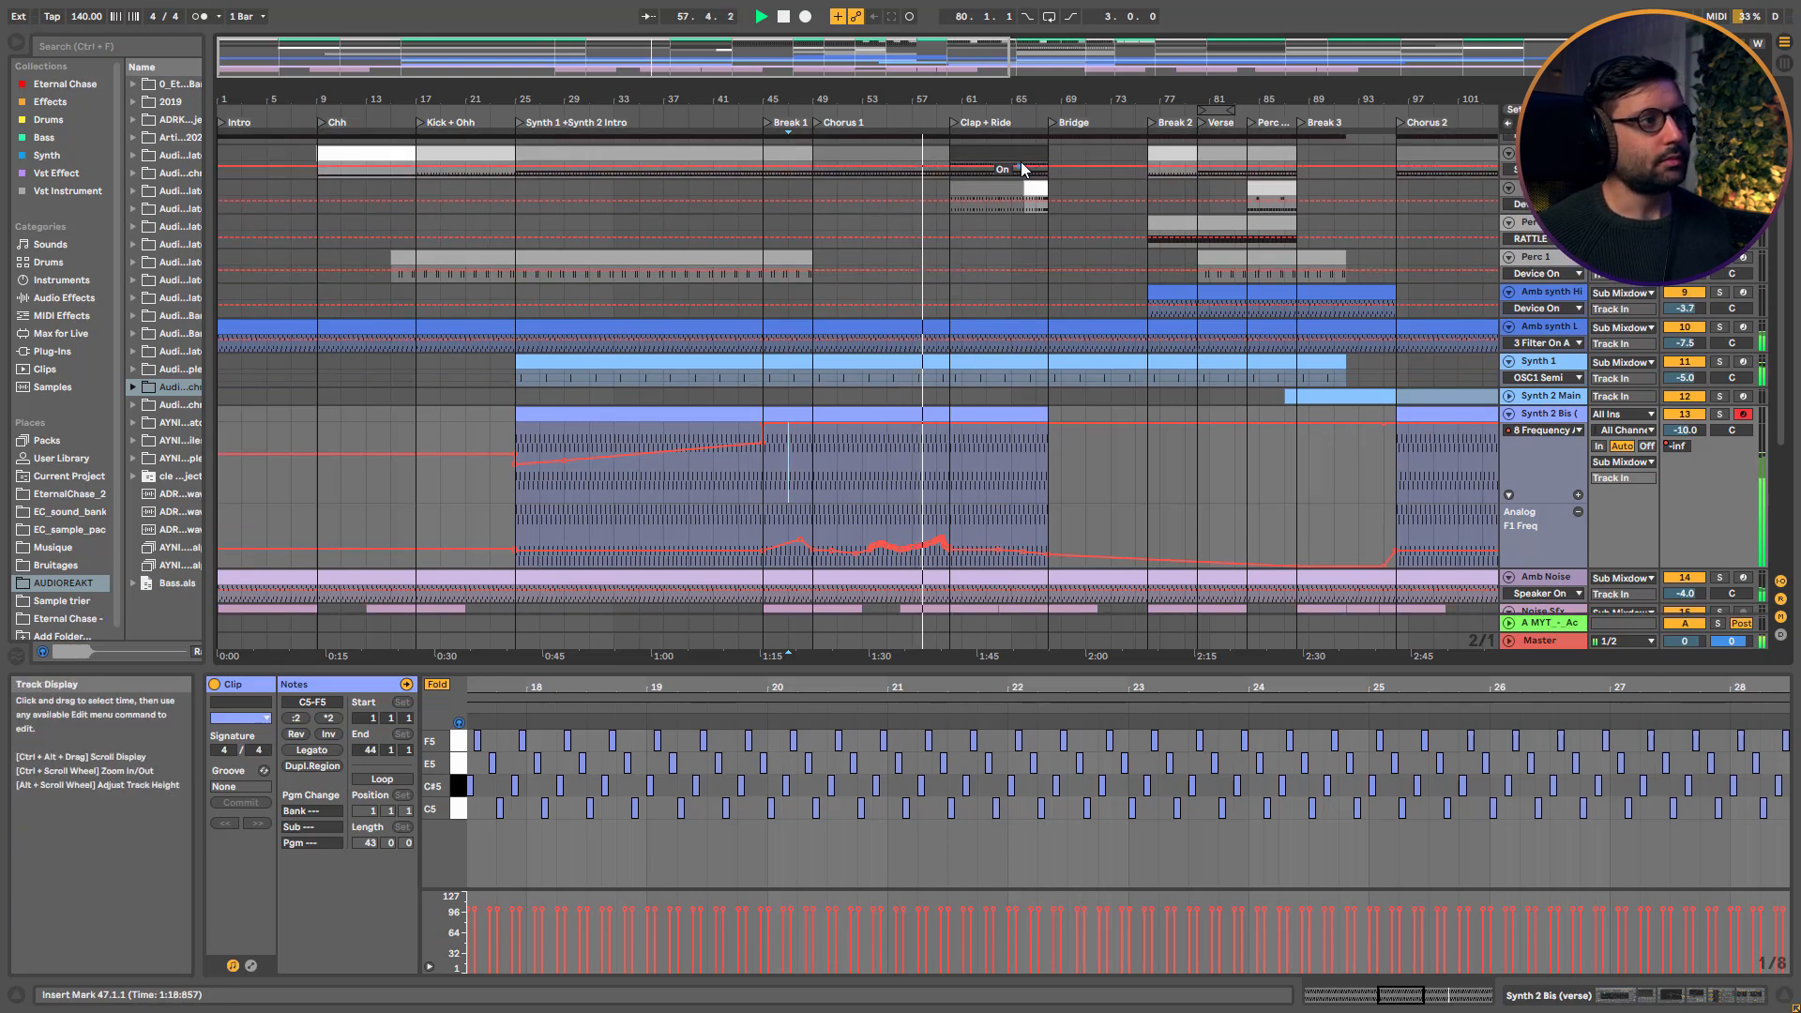
# Hide the automation lanes, enlarge the Drums track around the Clap + Ride section, and stop playback
pyautogui.moveTo(928, 56); pyautogui.dragTo(887, 89)
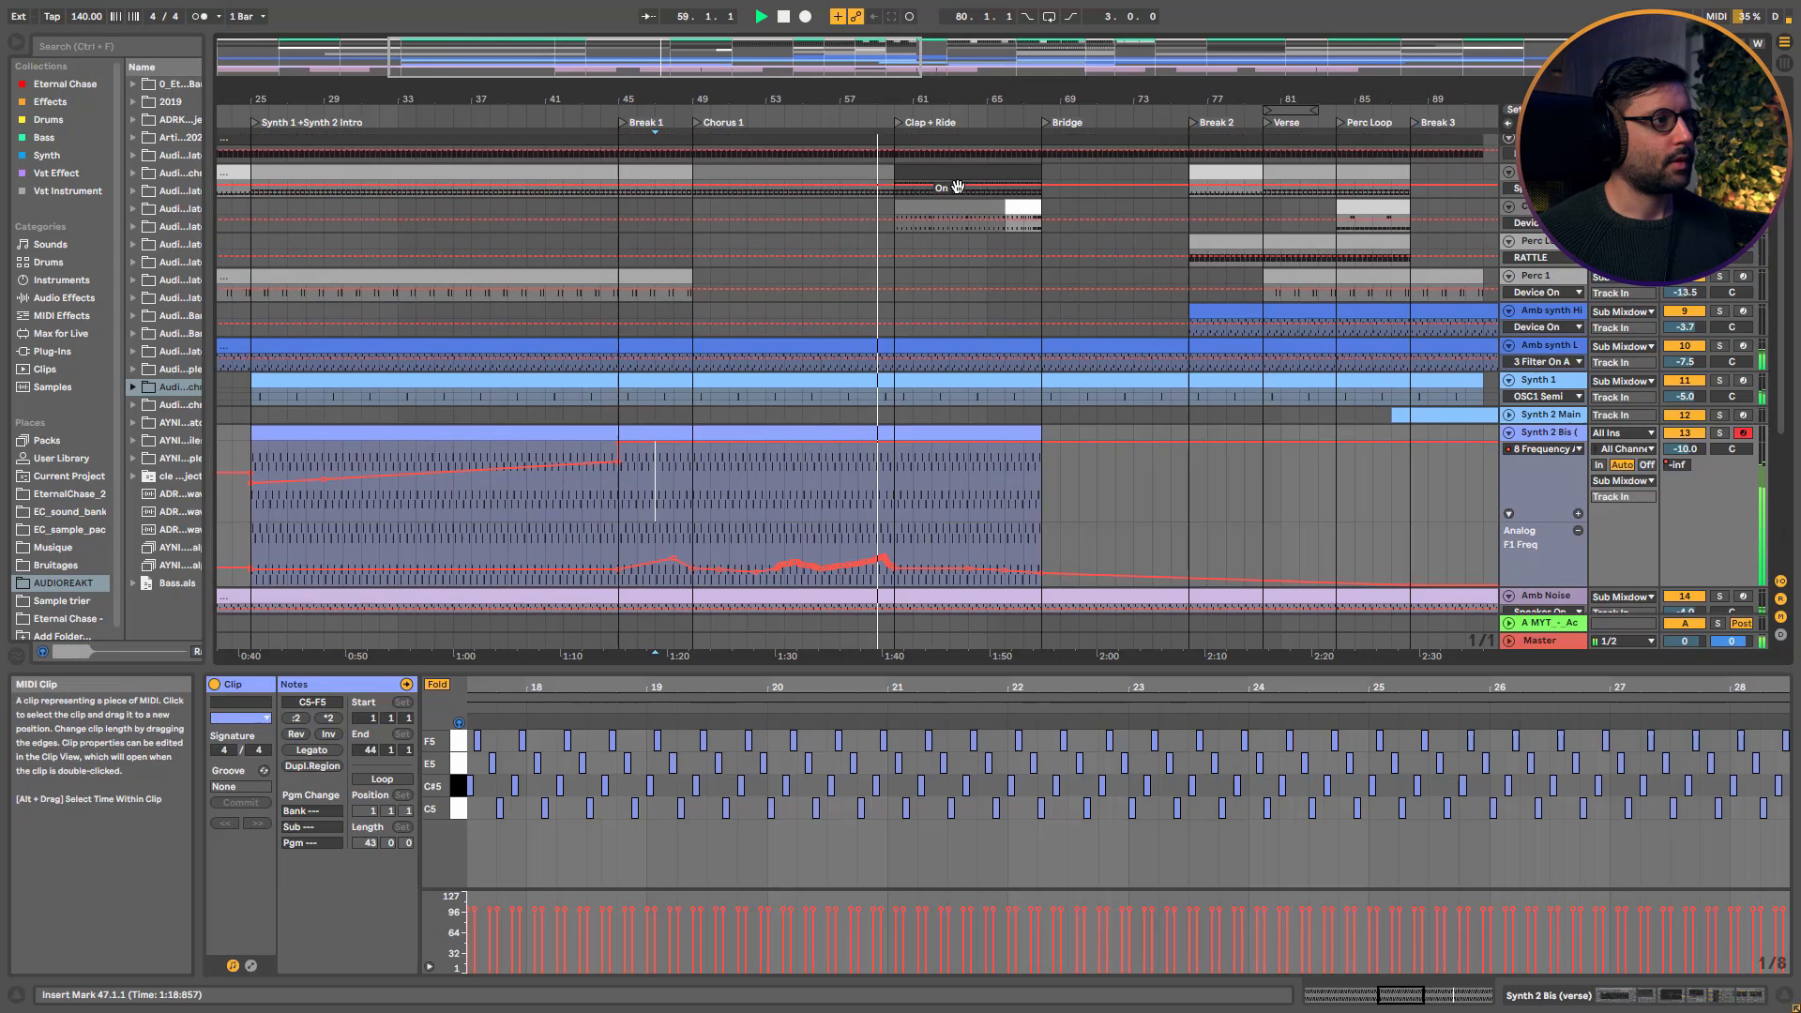
pyautogui.scroll(2, 1513, 232)
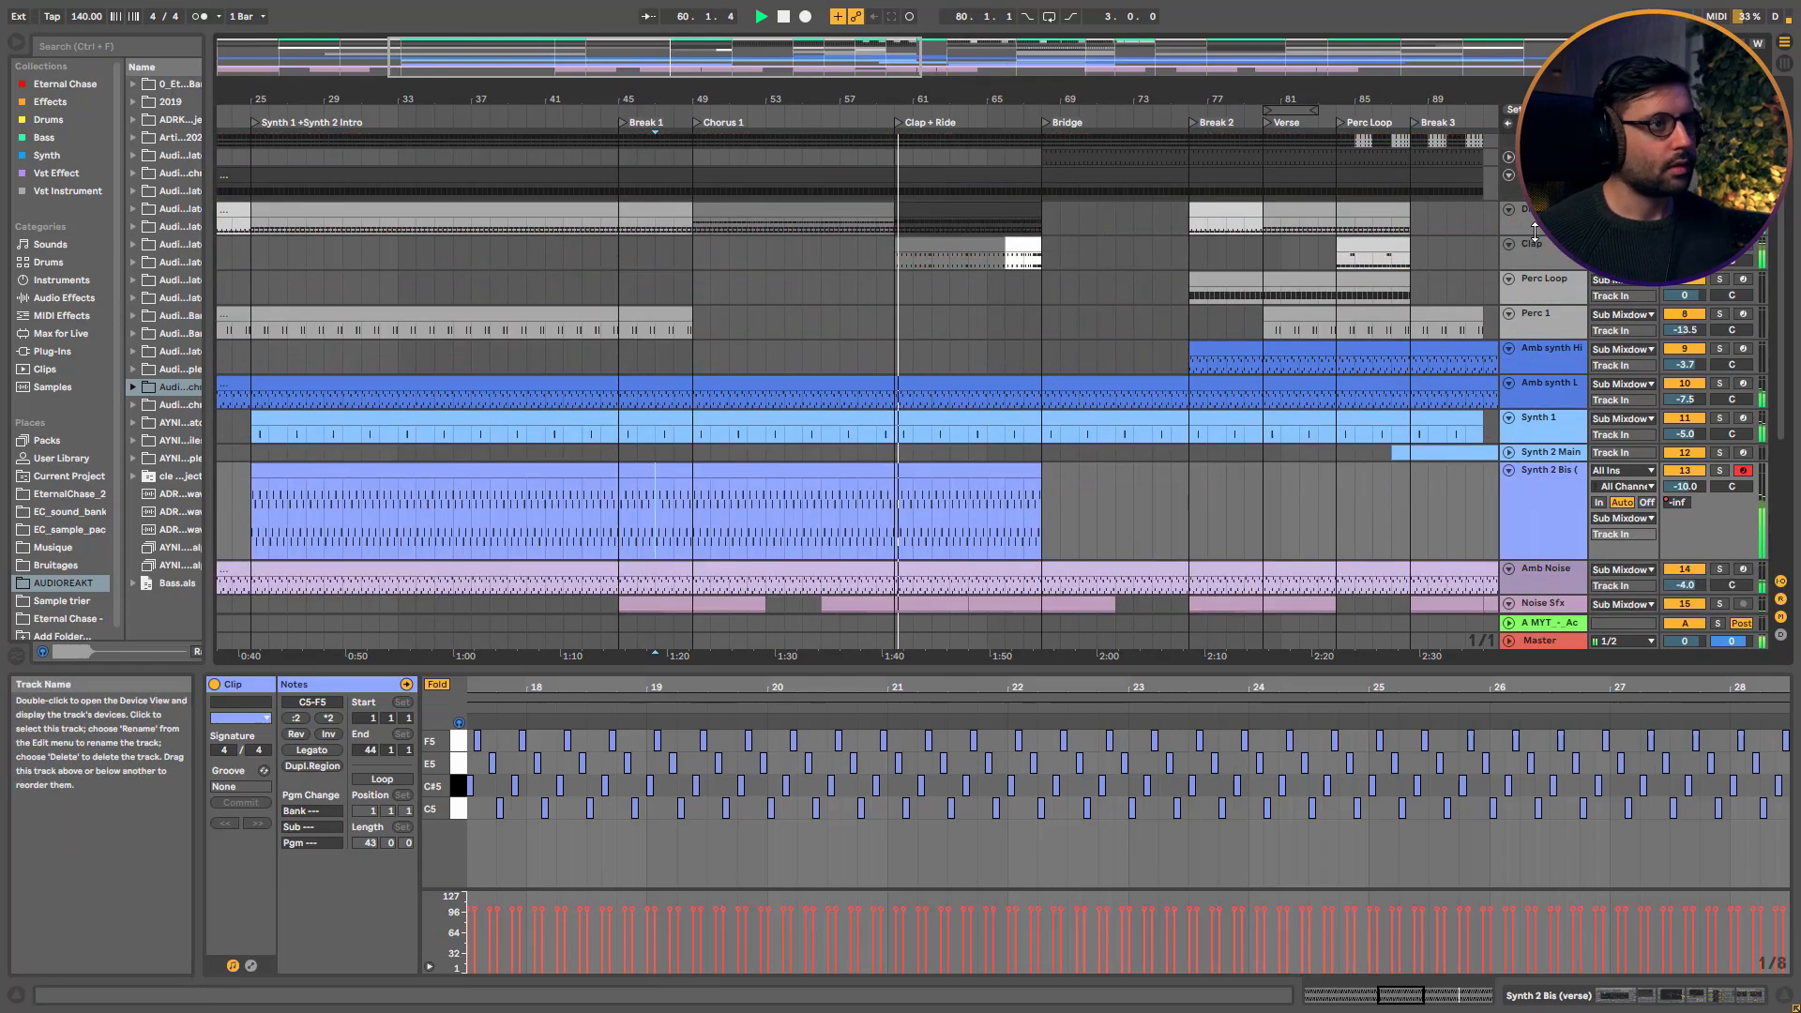
pyautogui.click(1523, 231)
pyautogui.press('space')
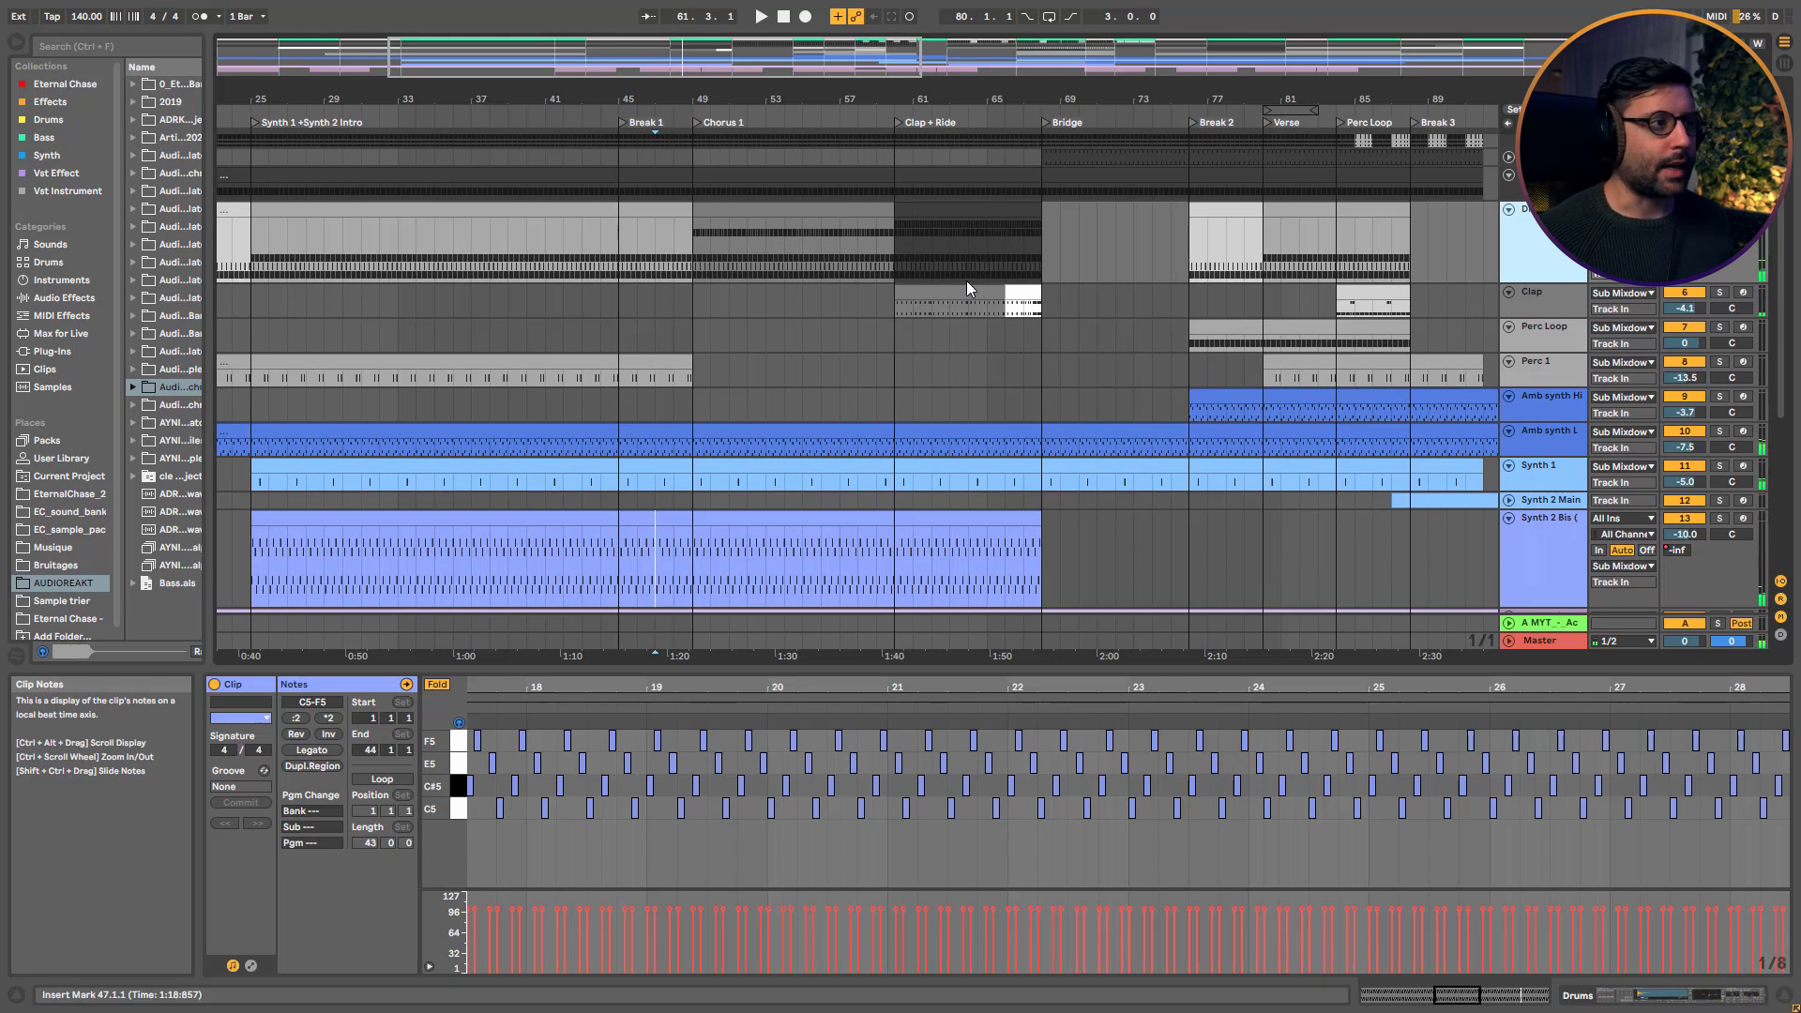
# Open the Clap clip at bar 60 to view its notes and listen to the Clap track soloed
pyautogui.click(949, 314)
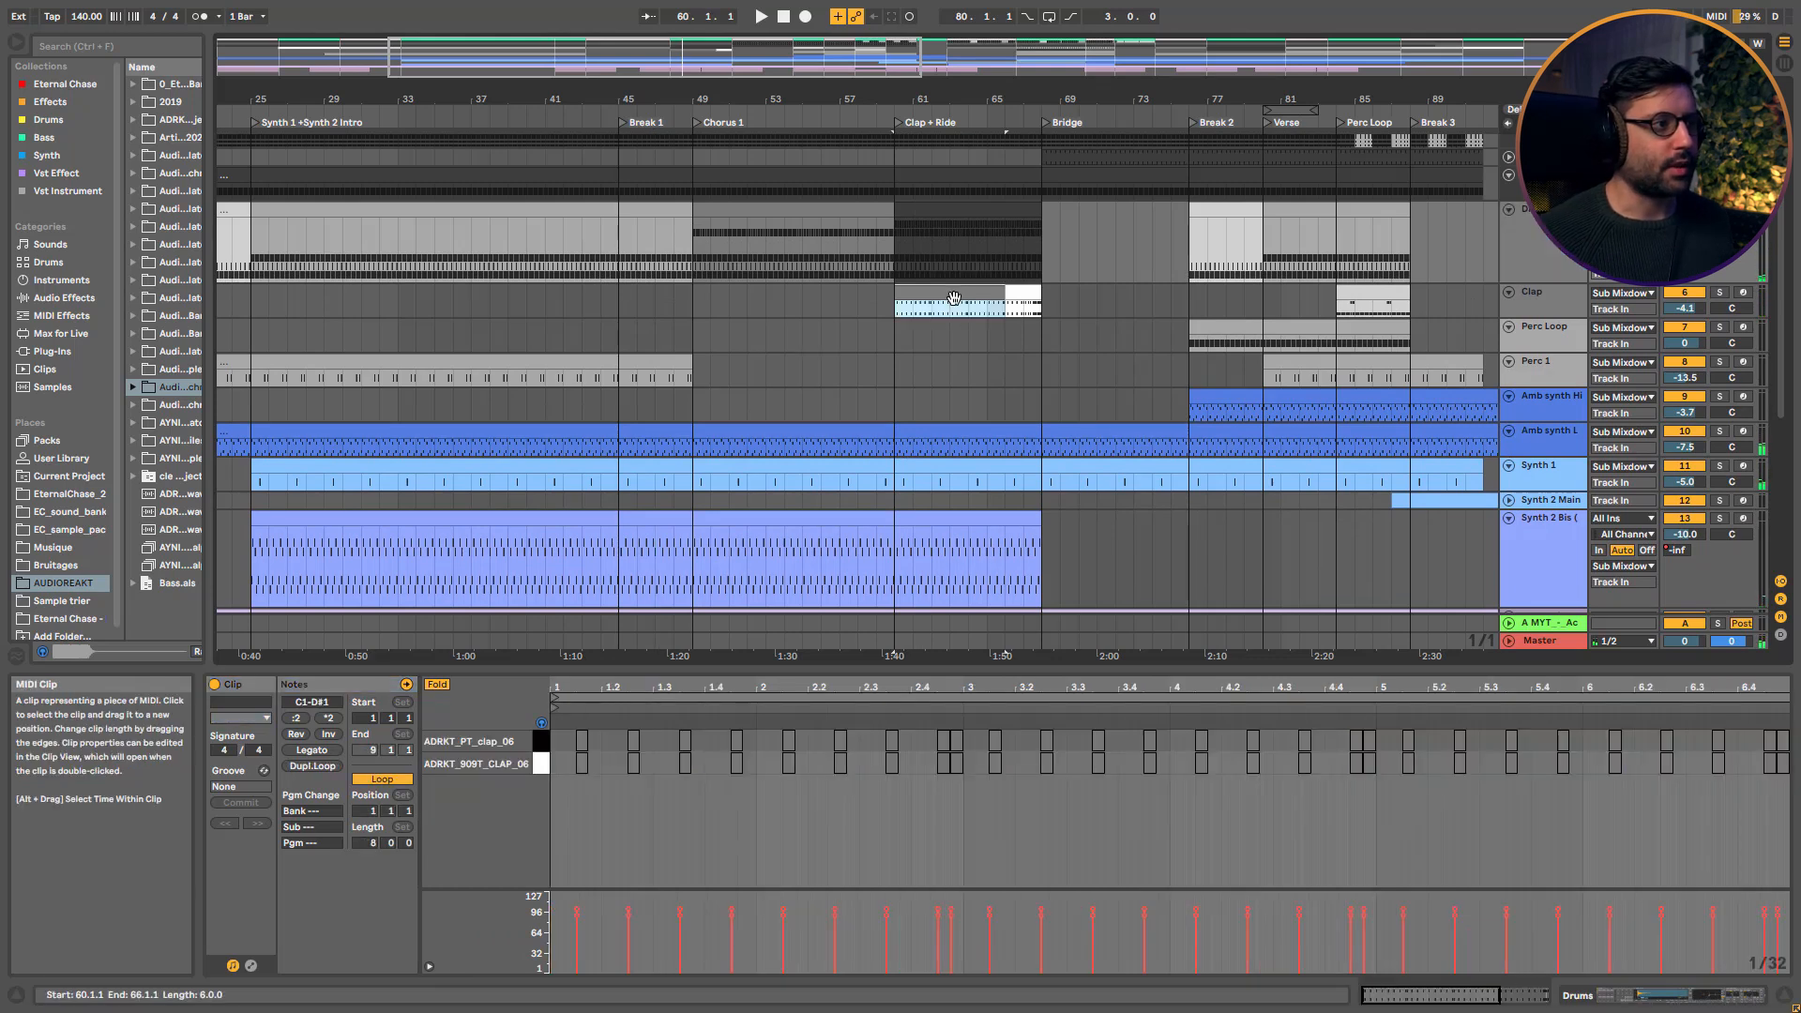
pyautogui.click(1719, 293)
pyautogui.press('space')
pyautogui.click(1718, 293)
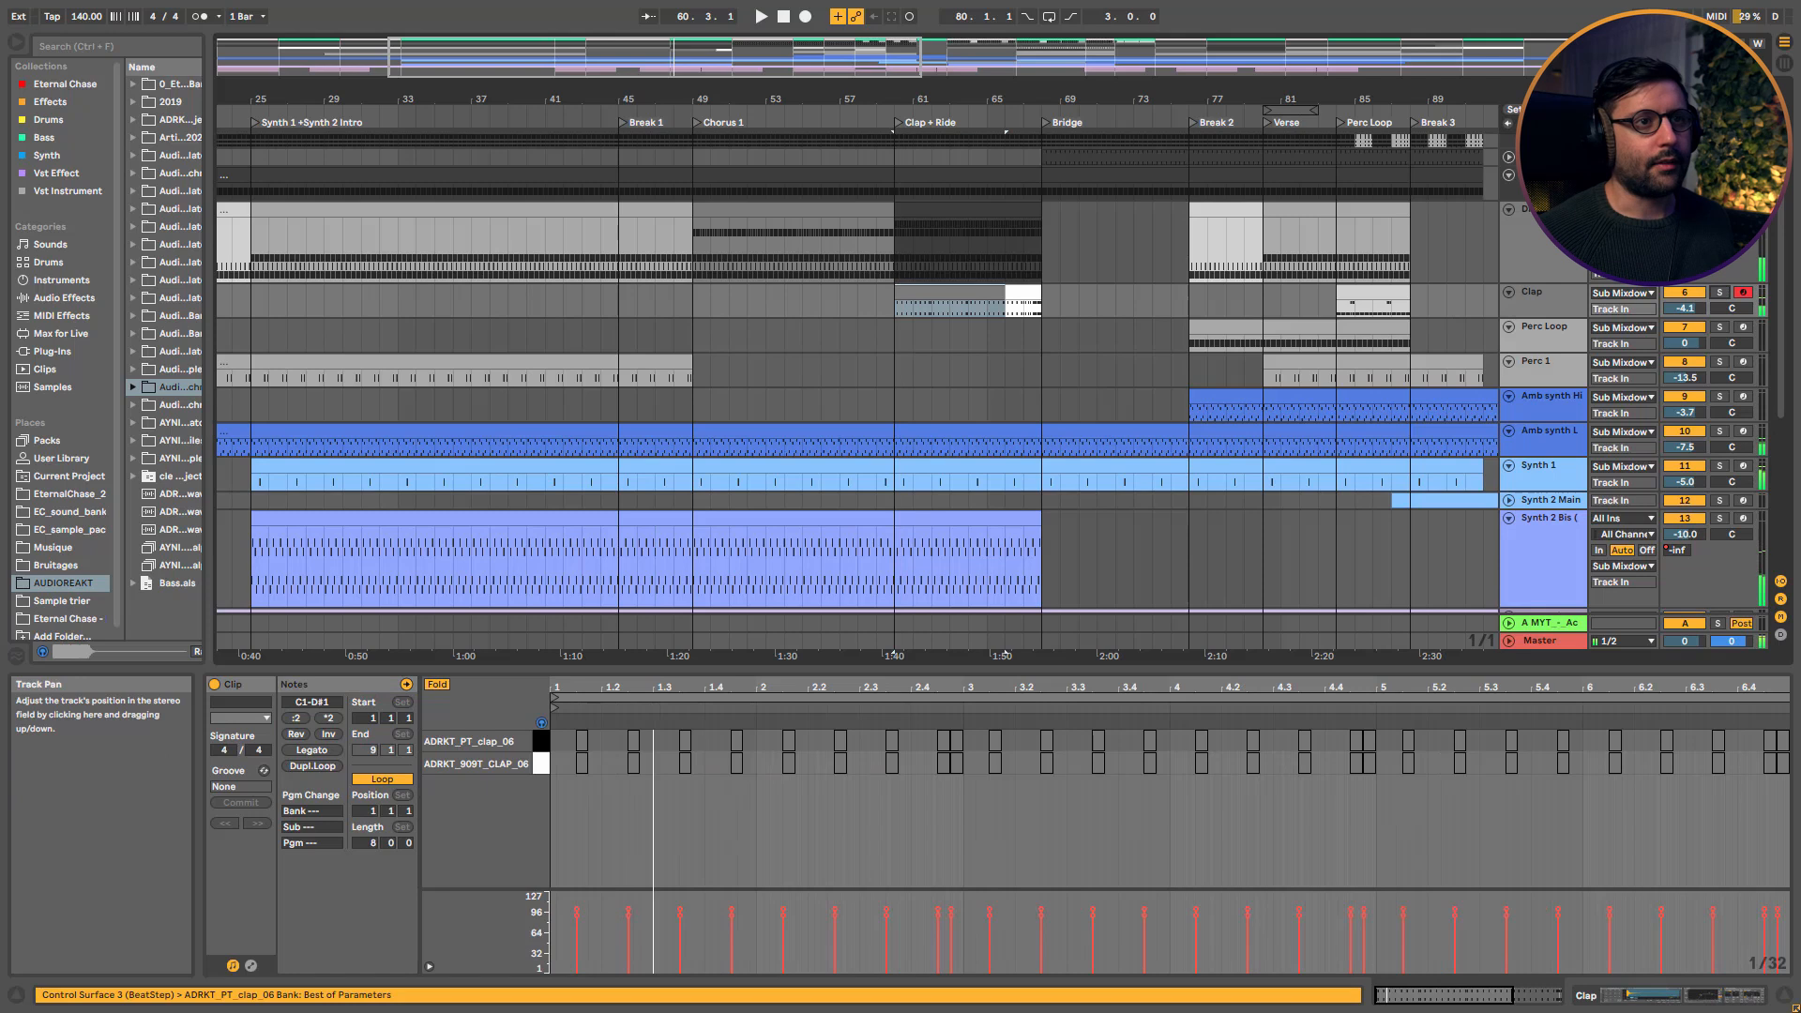
pyautogui.press('space')
# Show the Drums track's Drum Rack and listen to its Ride 2 pad soloed
pyautogui.doubleClick(1541, 209)
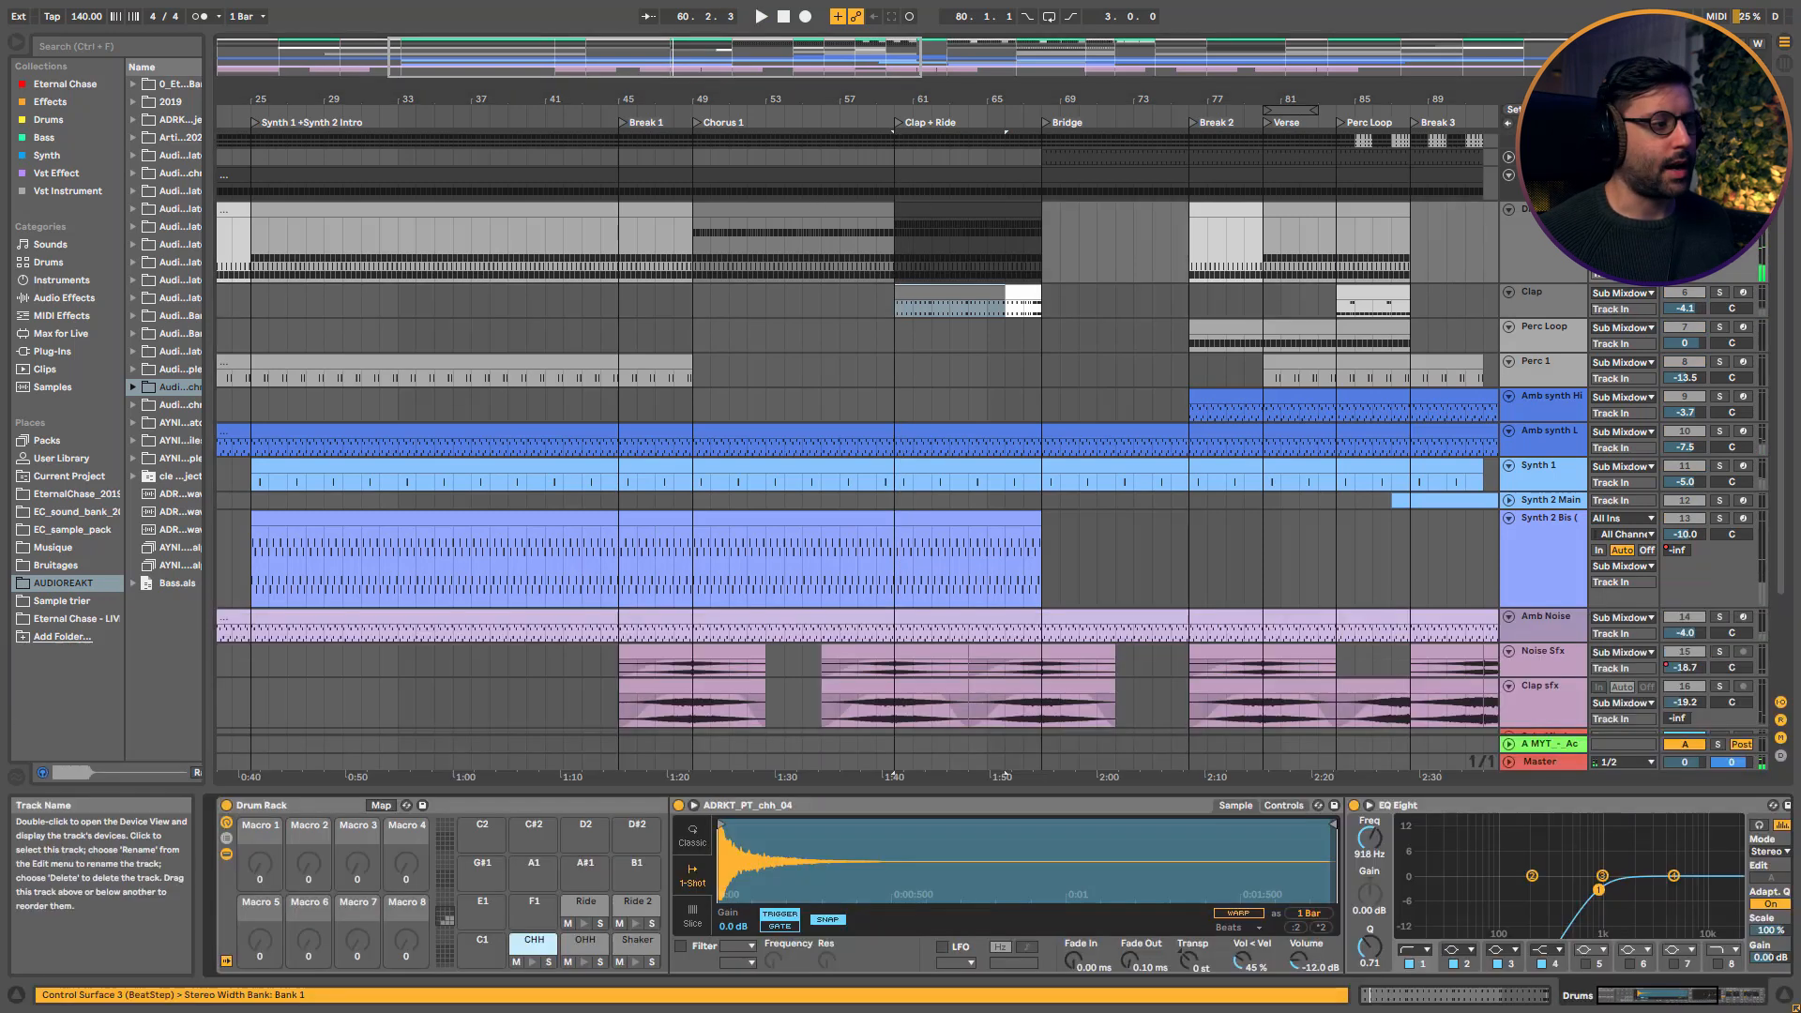
pyautogui.press('space')
pyautogui.click(652, 924)
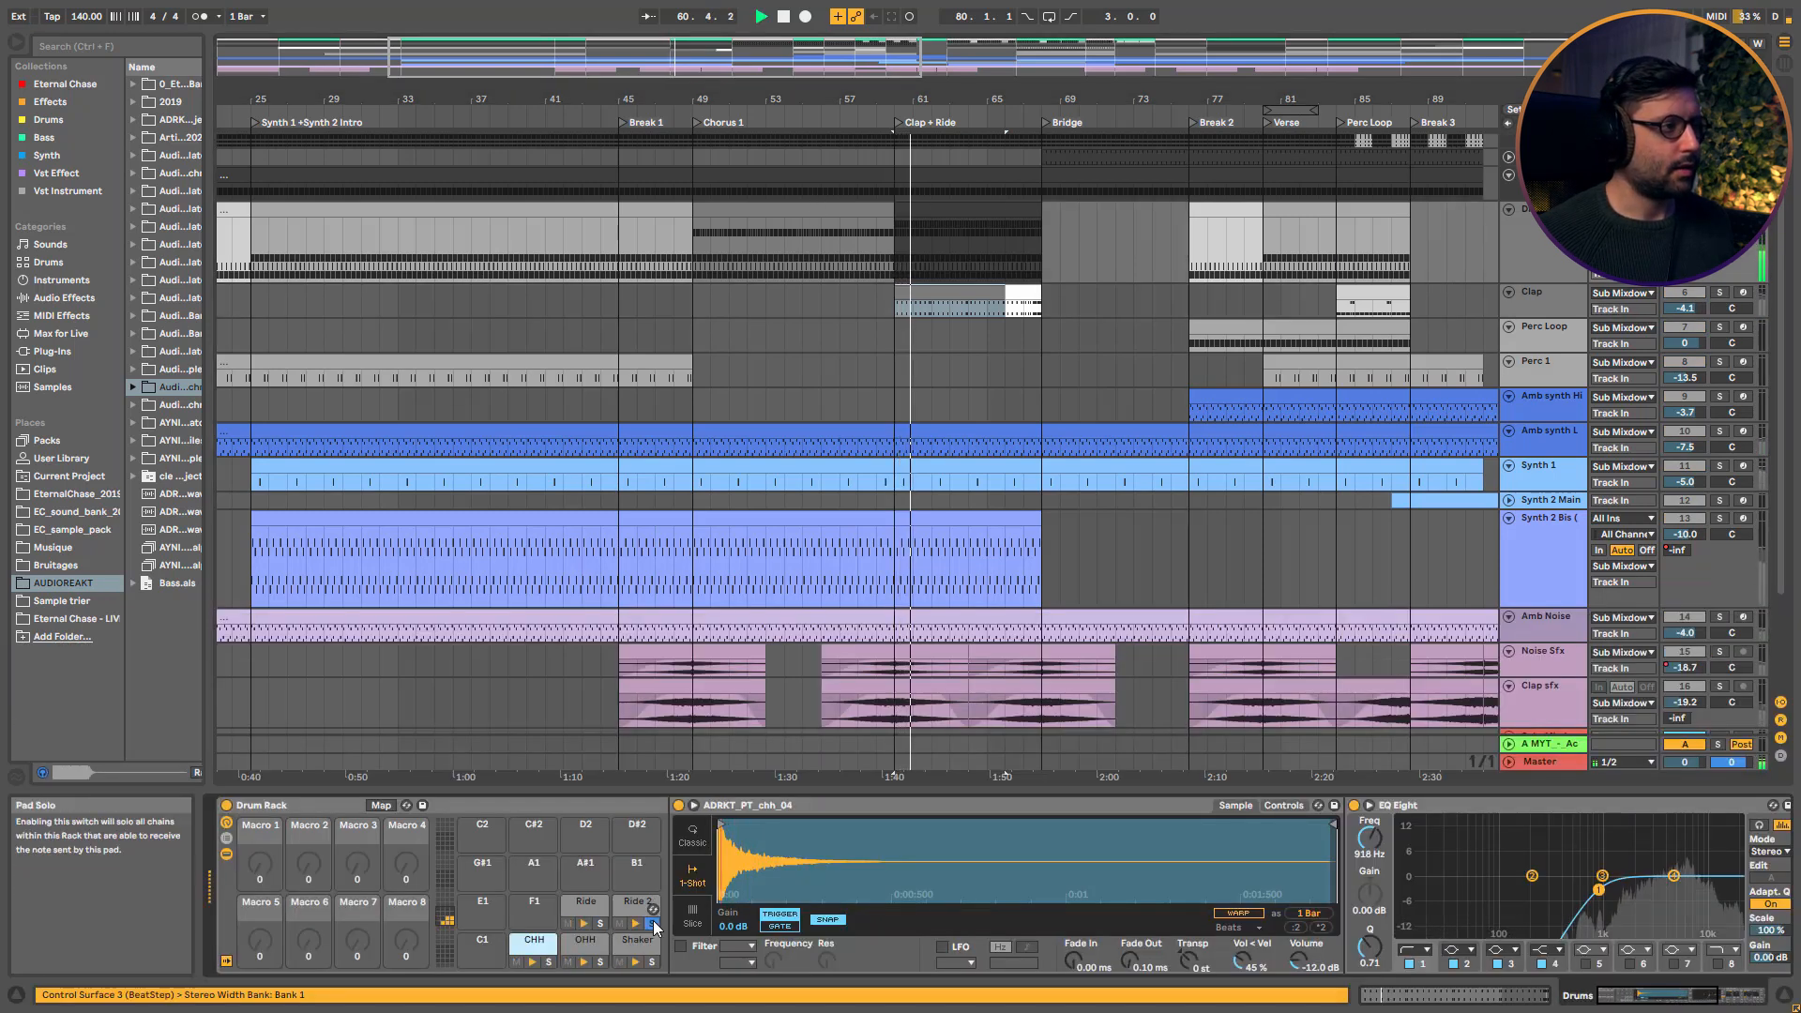
pyautogui.click(652, 924)
# Play the Clap + Ride section from bar 60 with all tracks, and place the insert marker at bar 66 on Perc Loop
pyautogui.click(1032, 304)
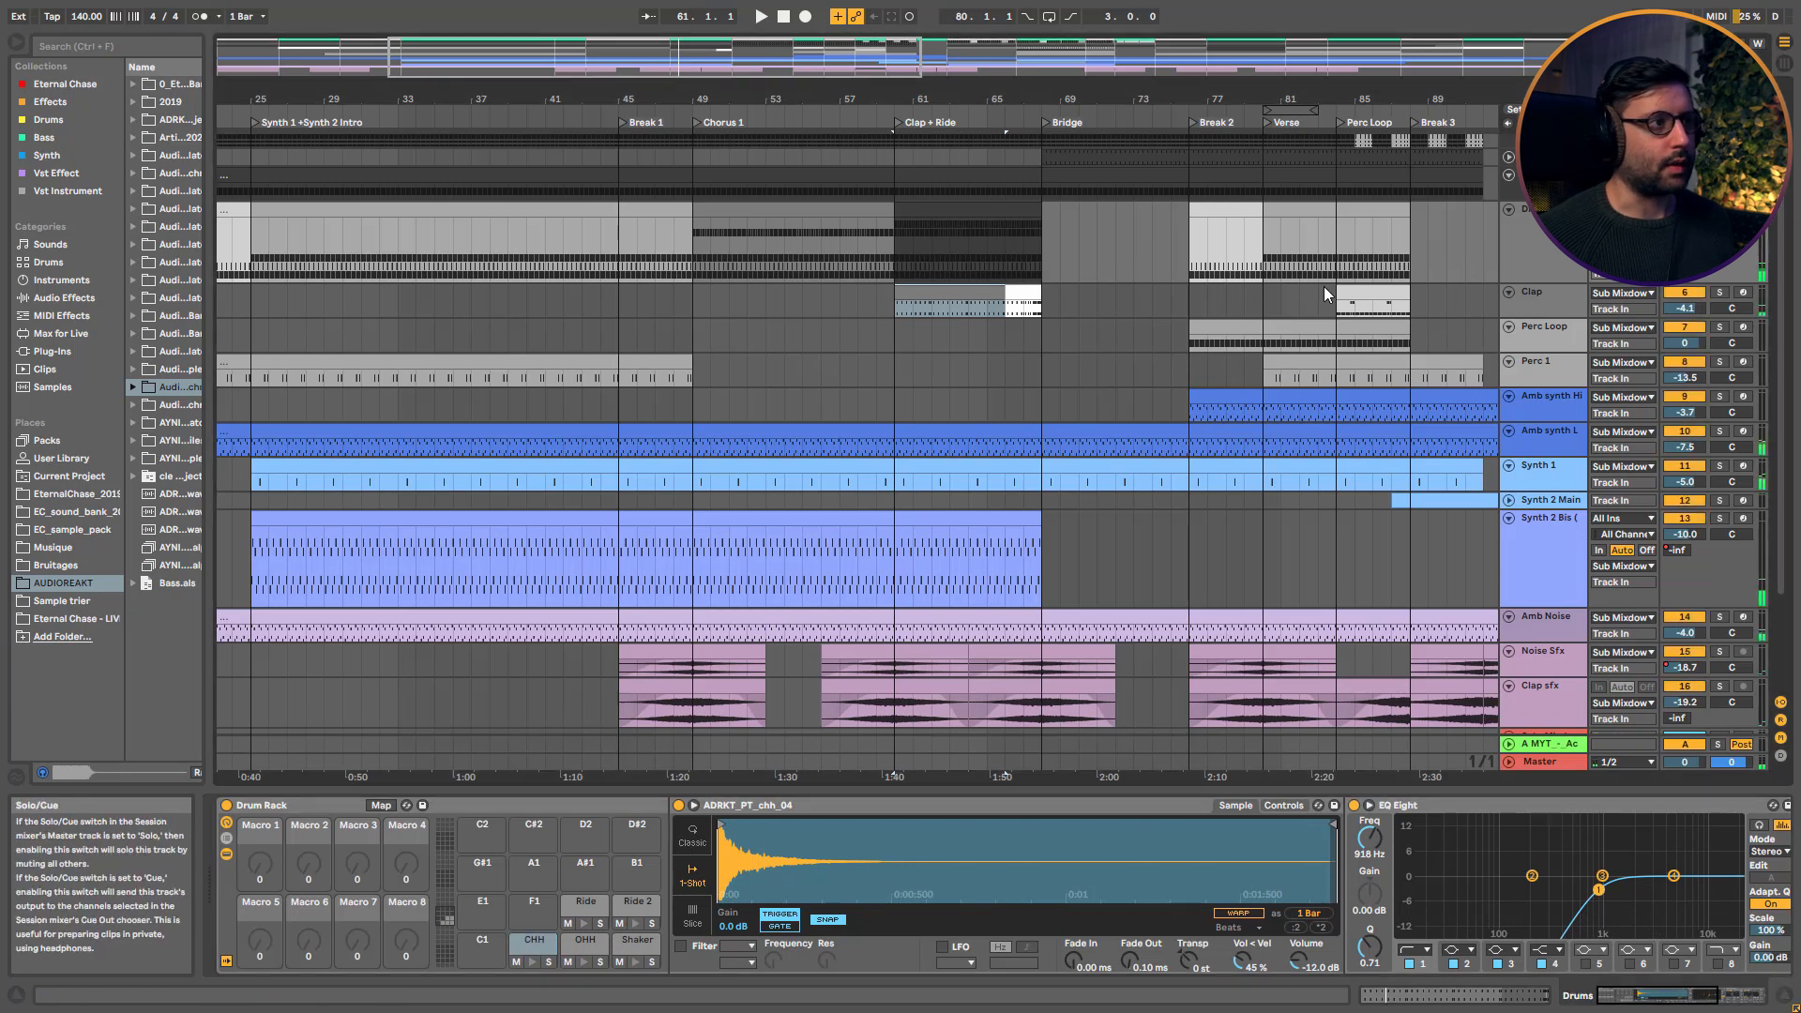
pyautogui.press('space')
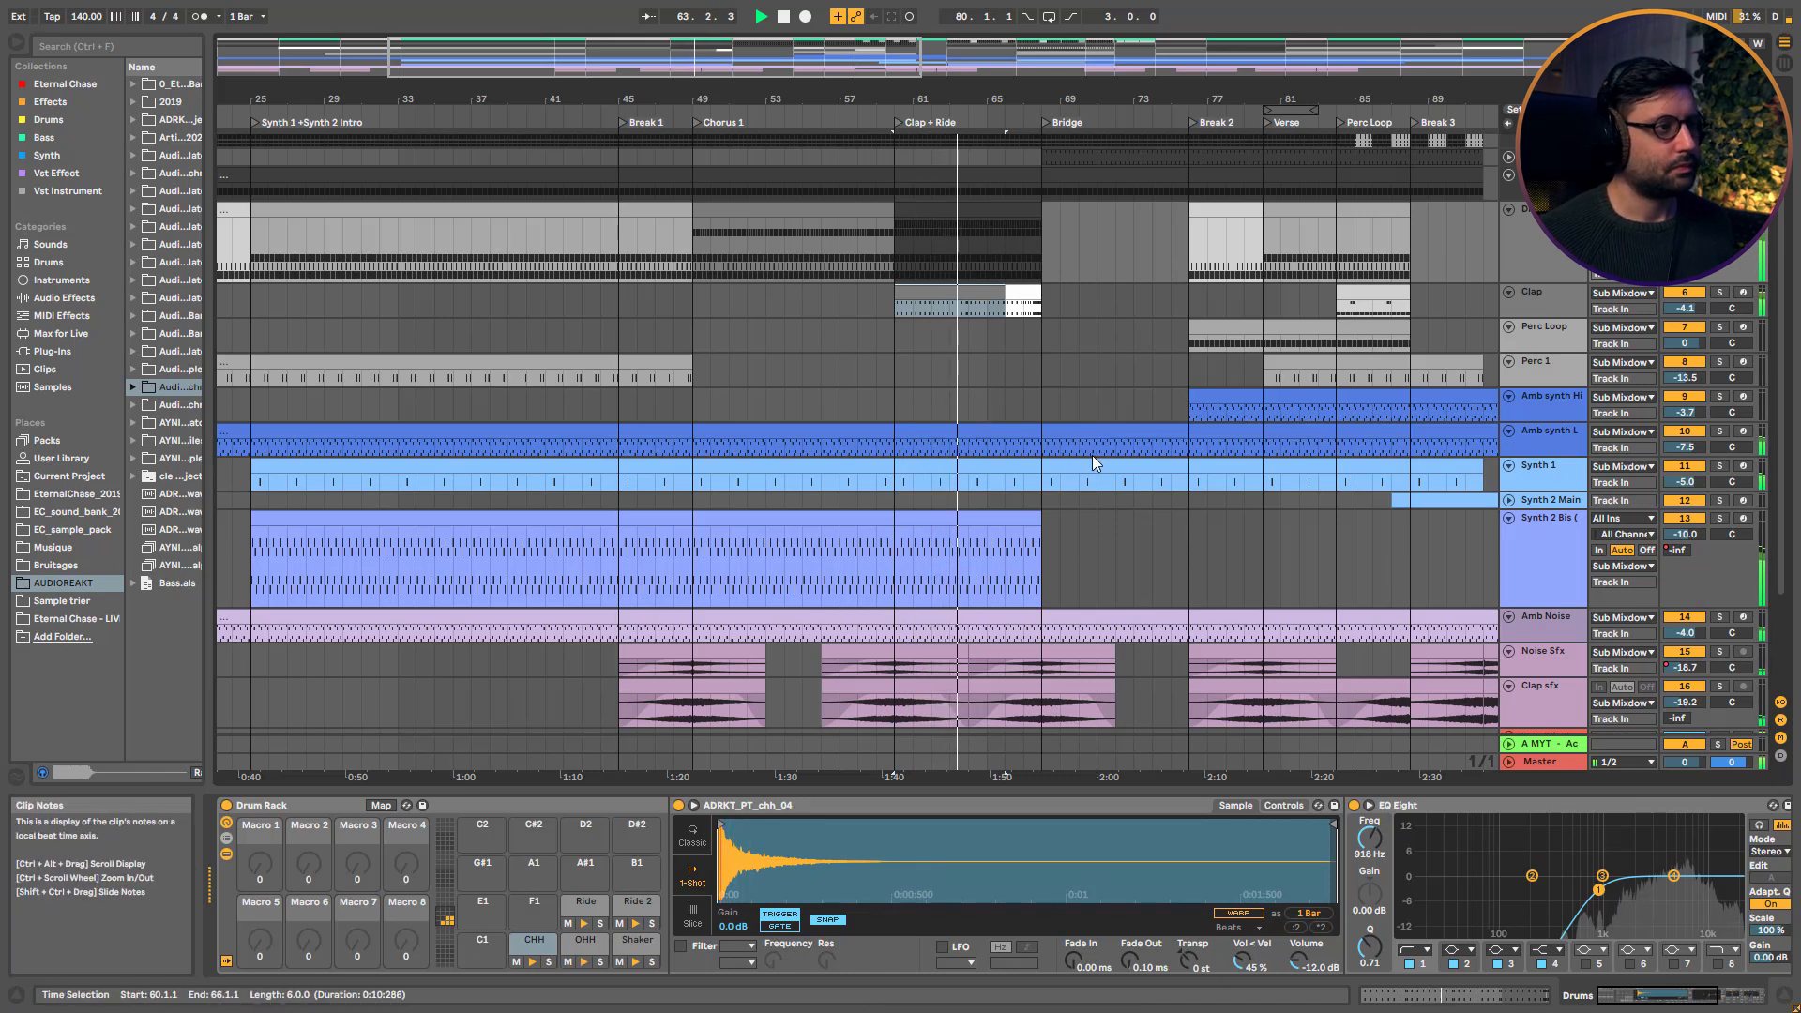
pyautogui.click(1014, 340)
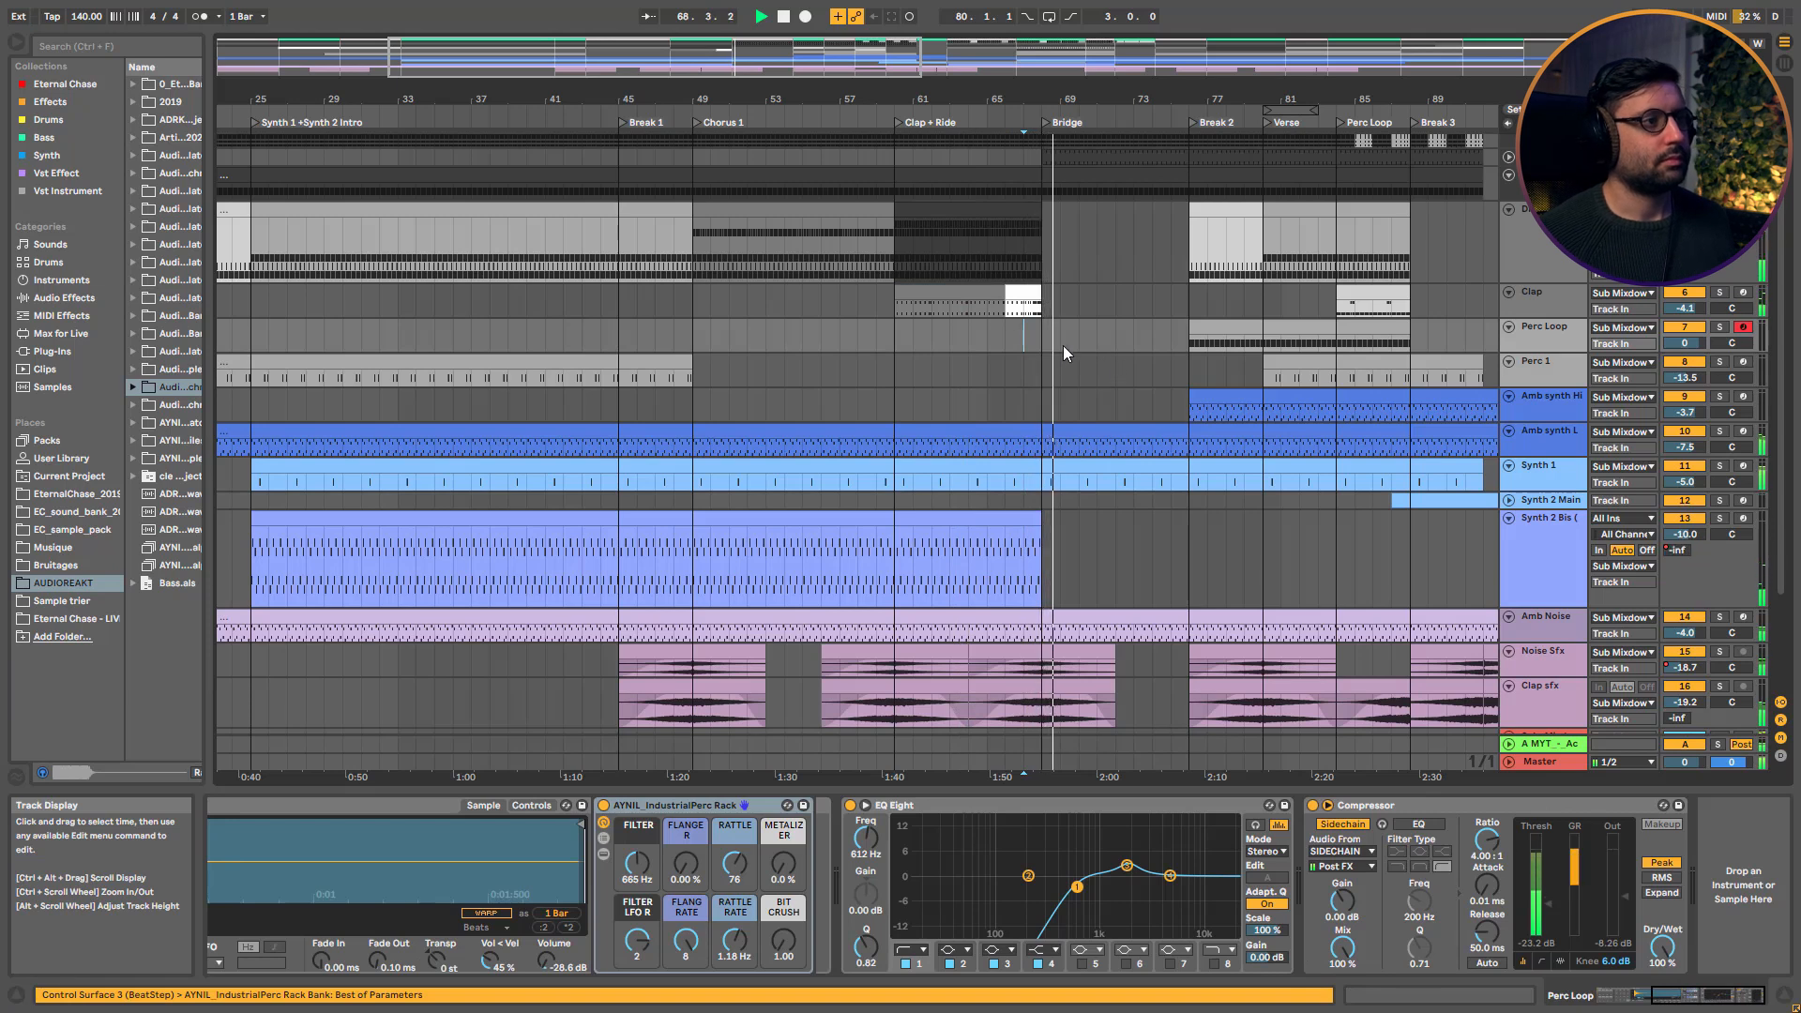
pyautogui.click(1005, 340)
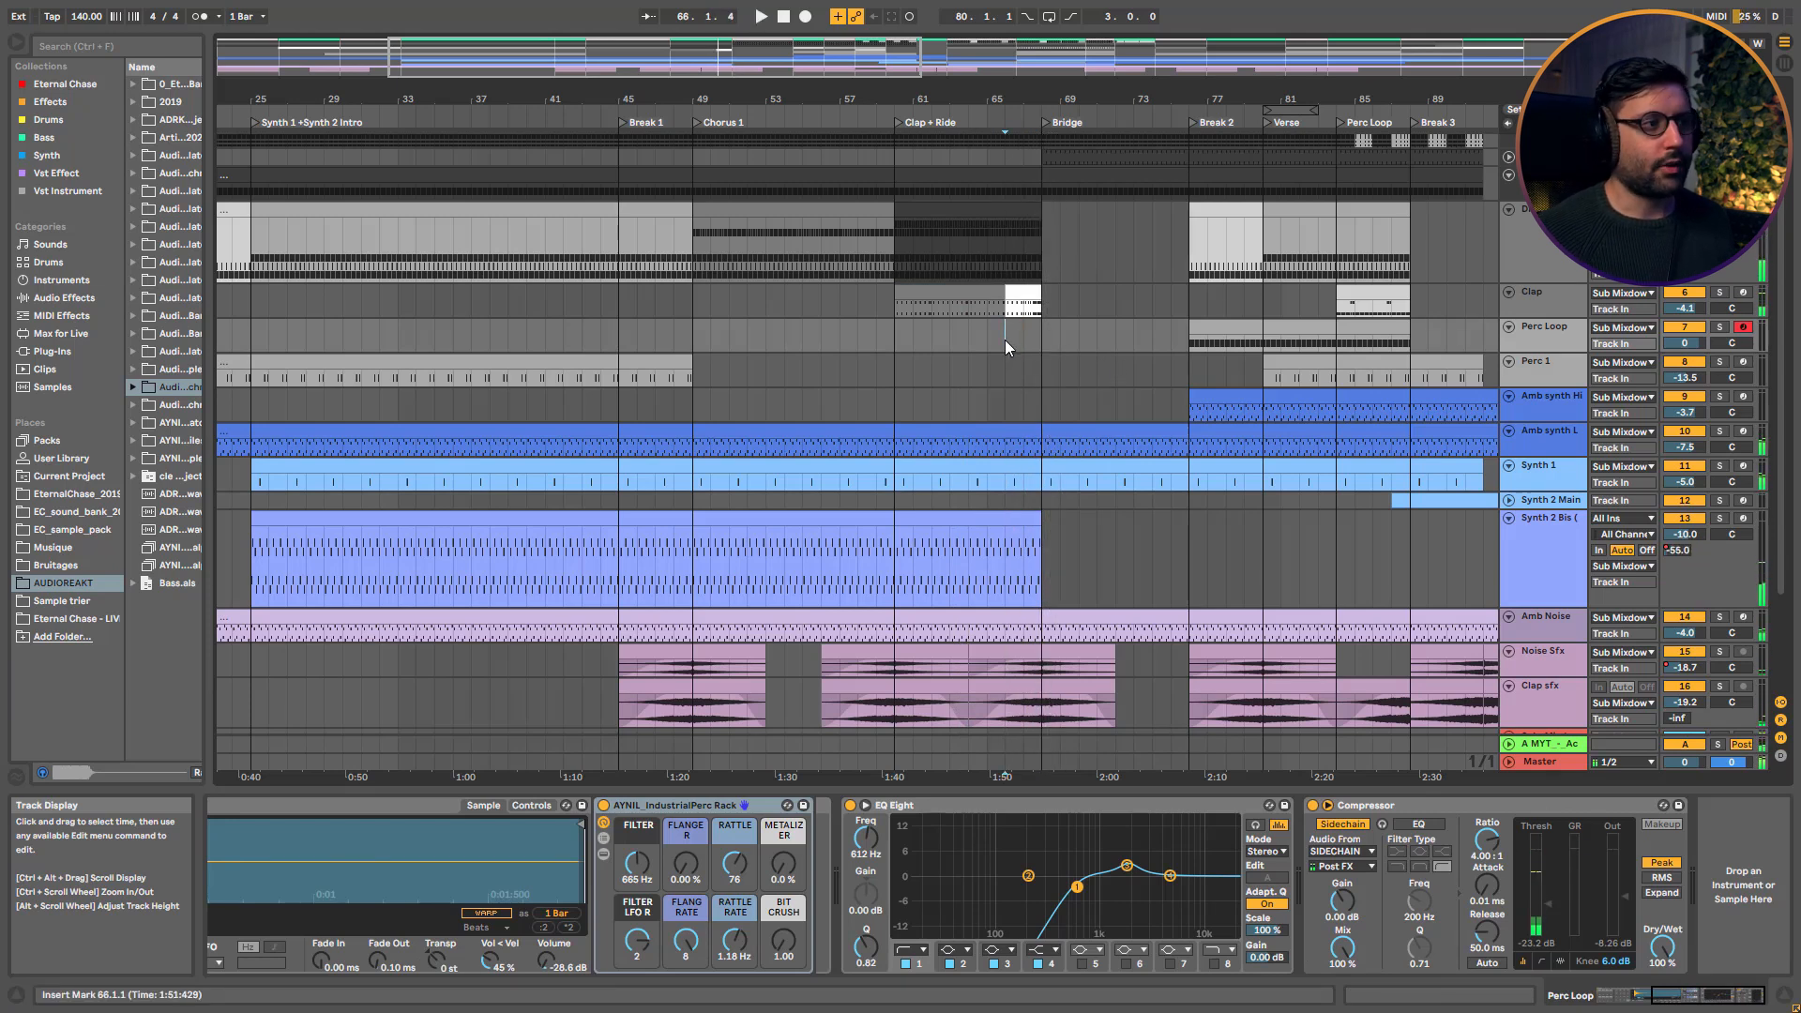
pyautogui.scroll(-4, 1005, 344)
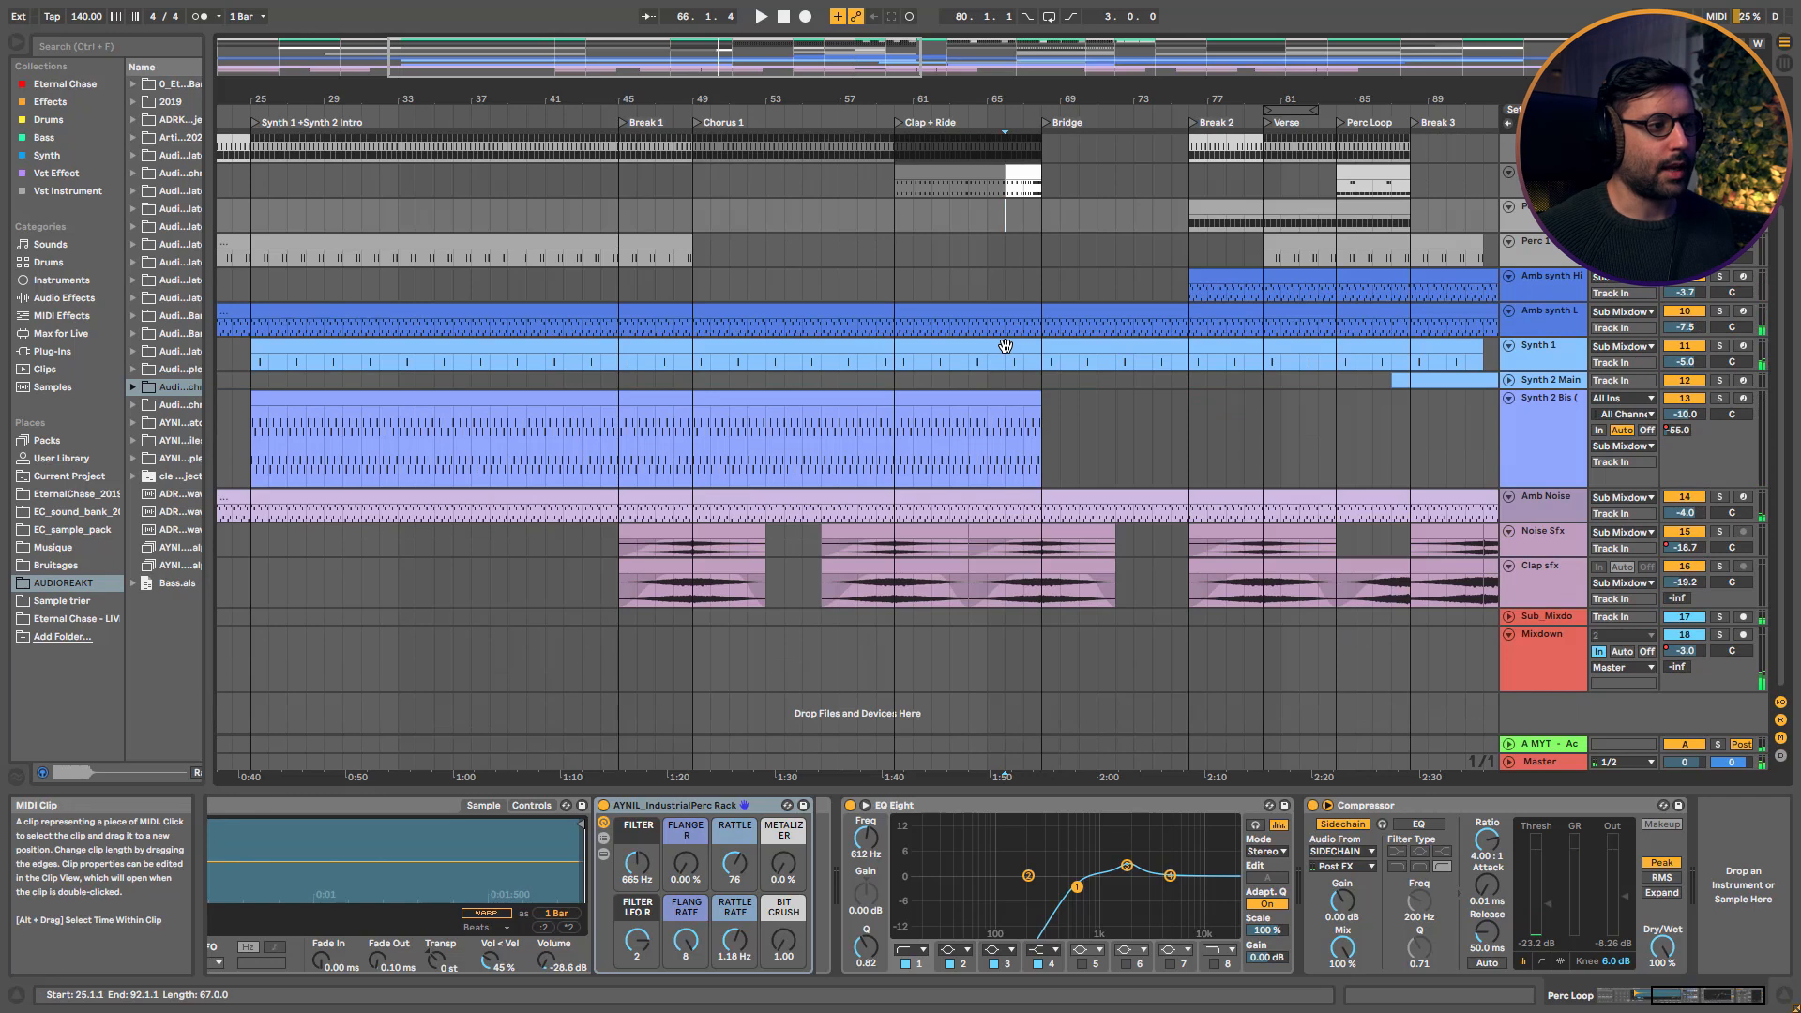
pyautogui.scroll(5, 1090, 293)
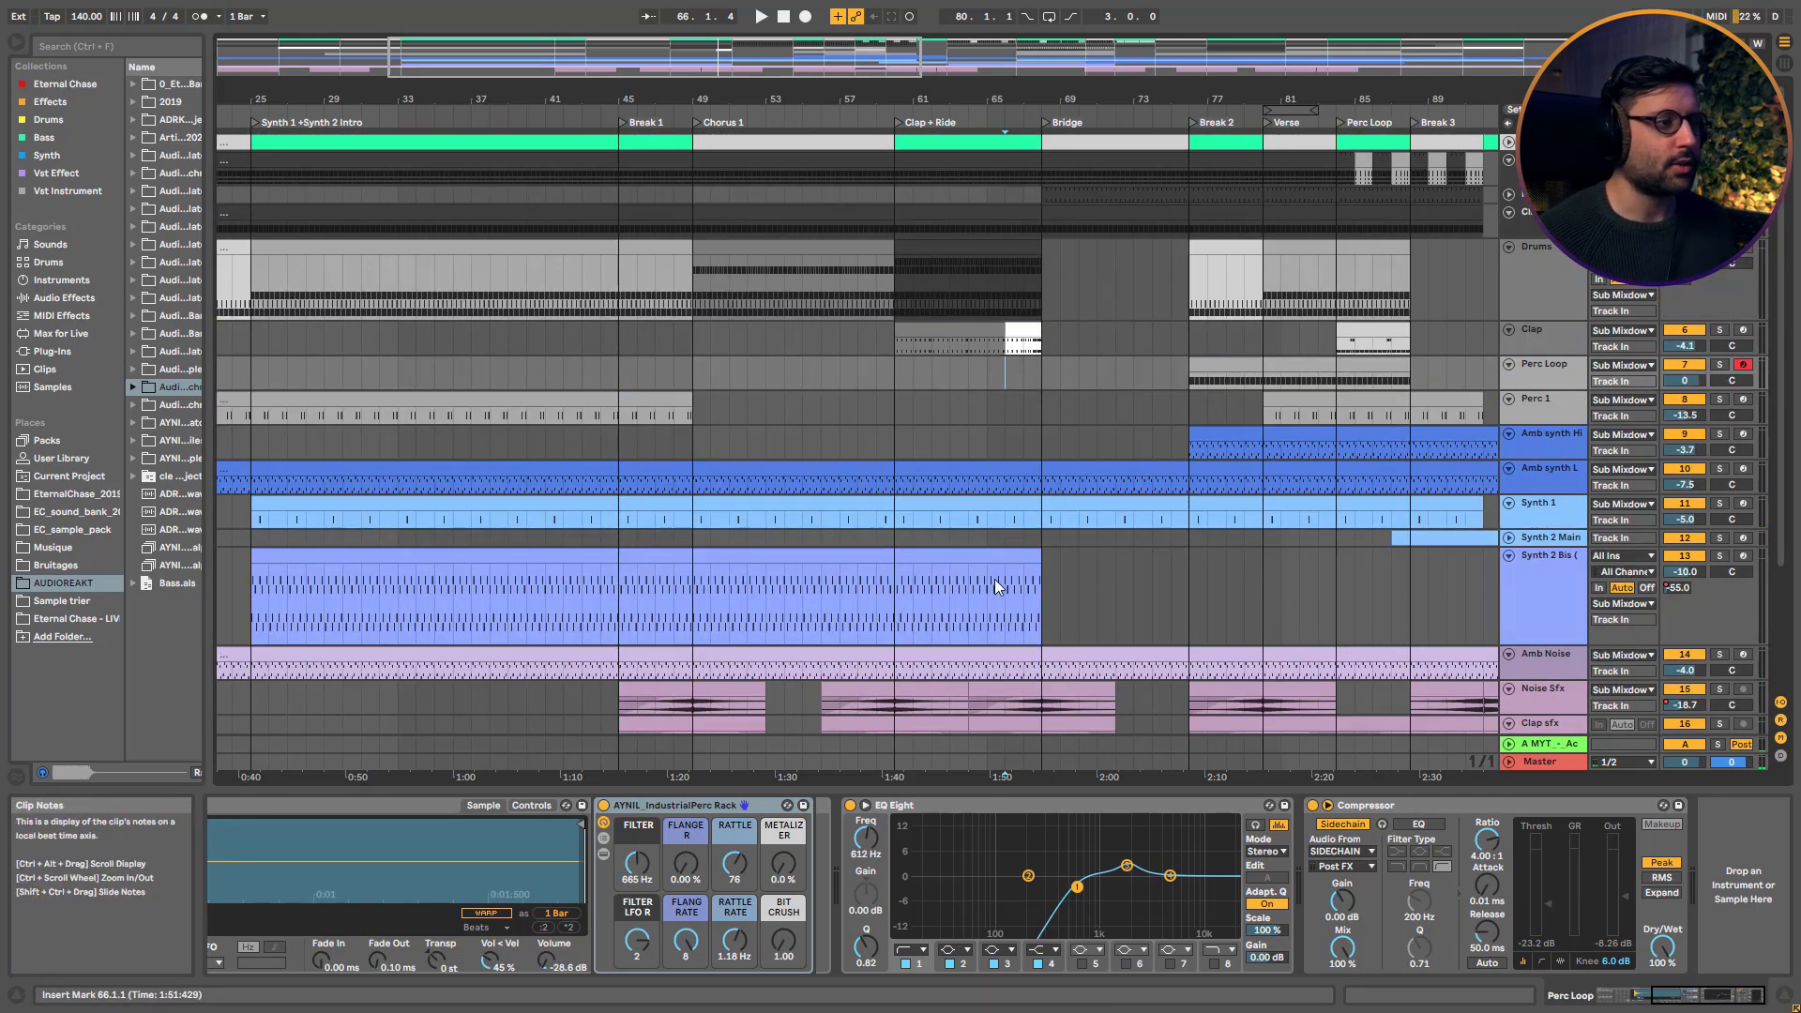
# Unfold the Synth 2 Main track and play from bar 67 through the Bridge
pyautogui.click(1509, 538)
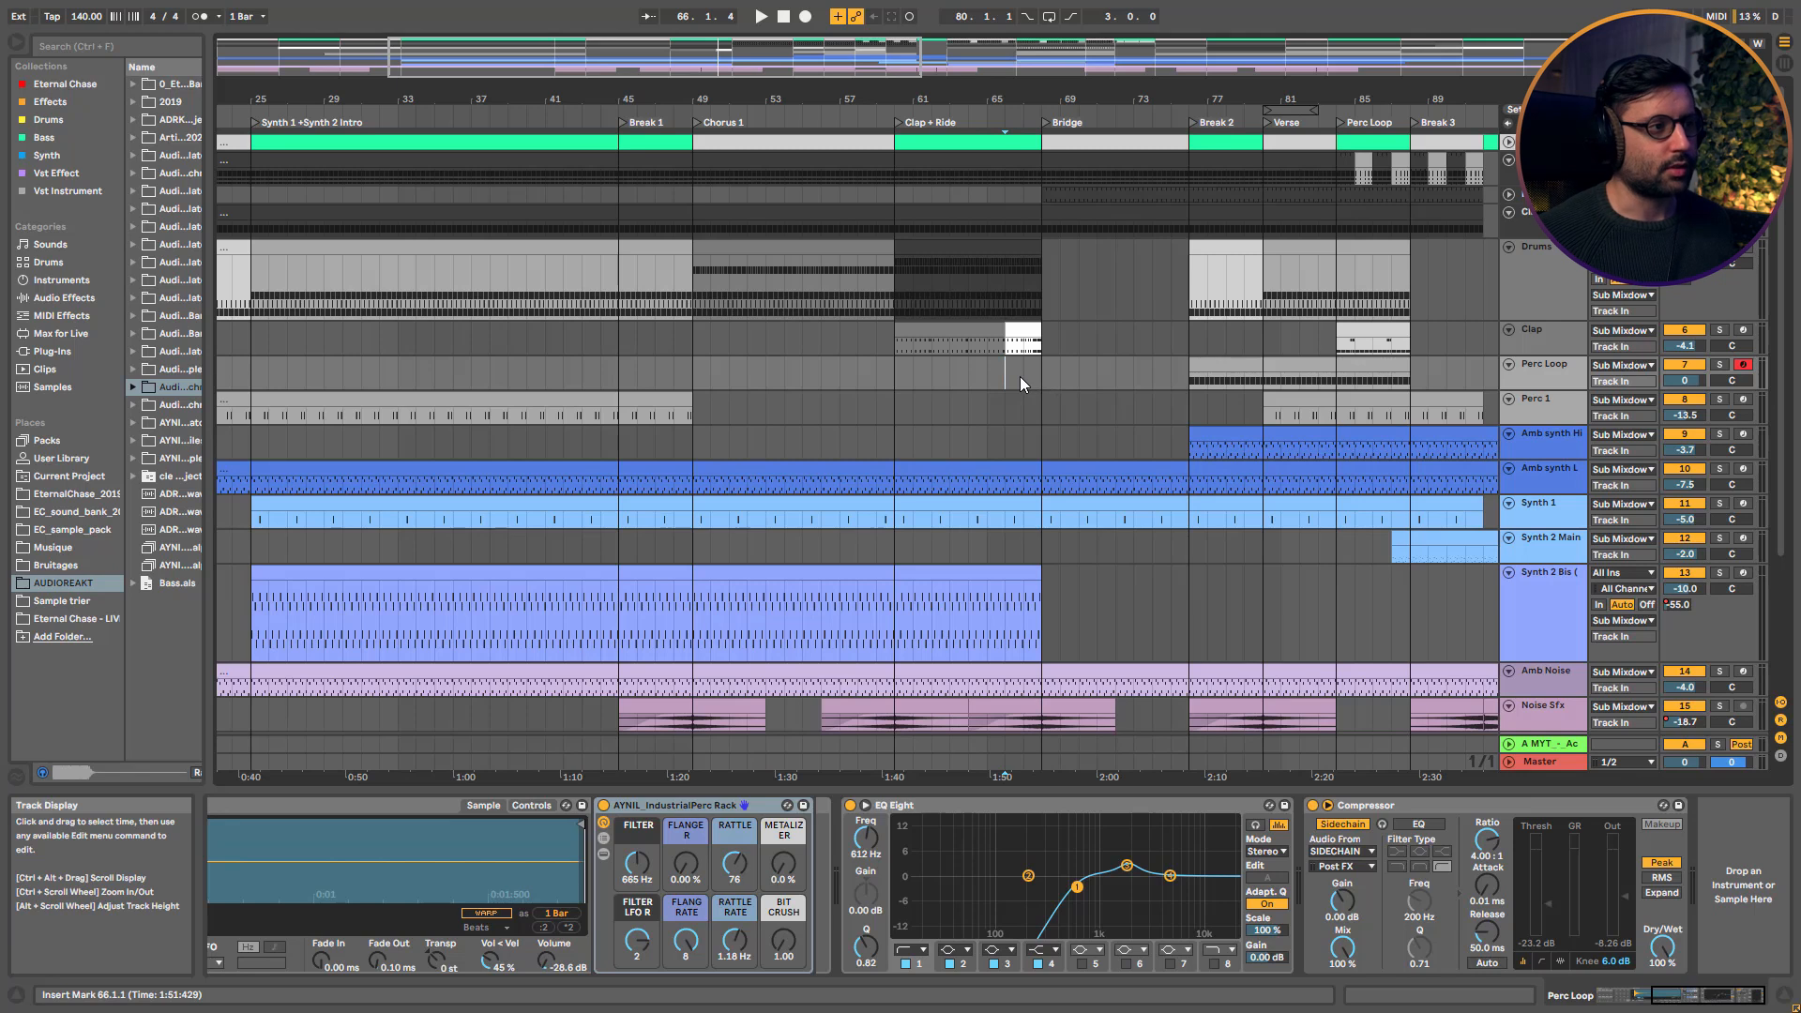
pyautogui.press('space')
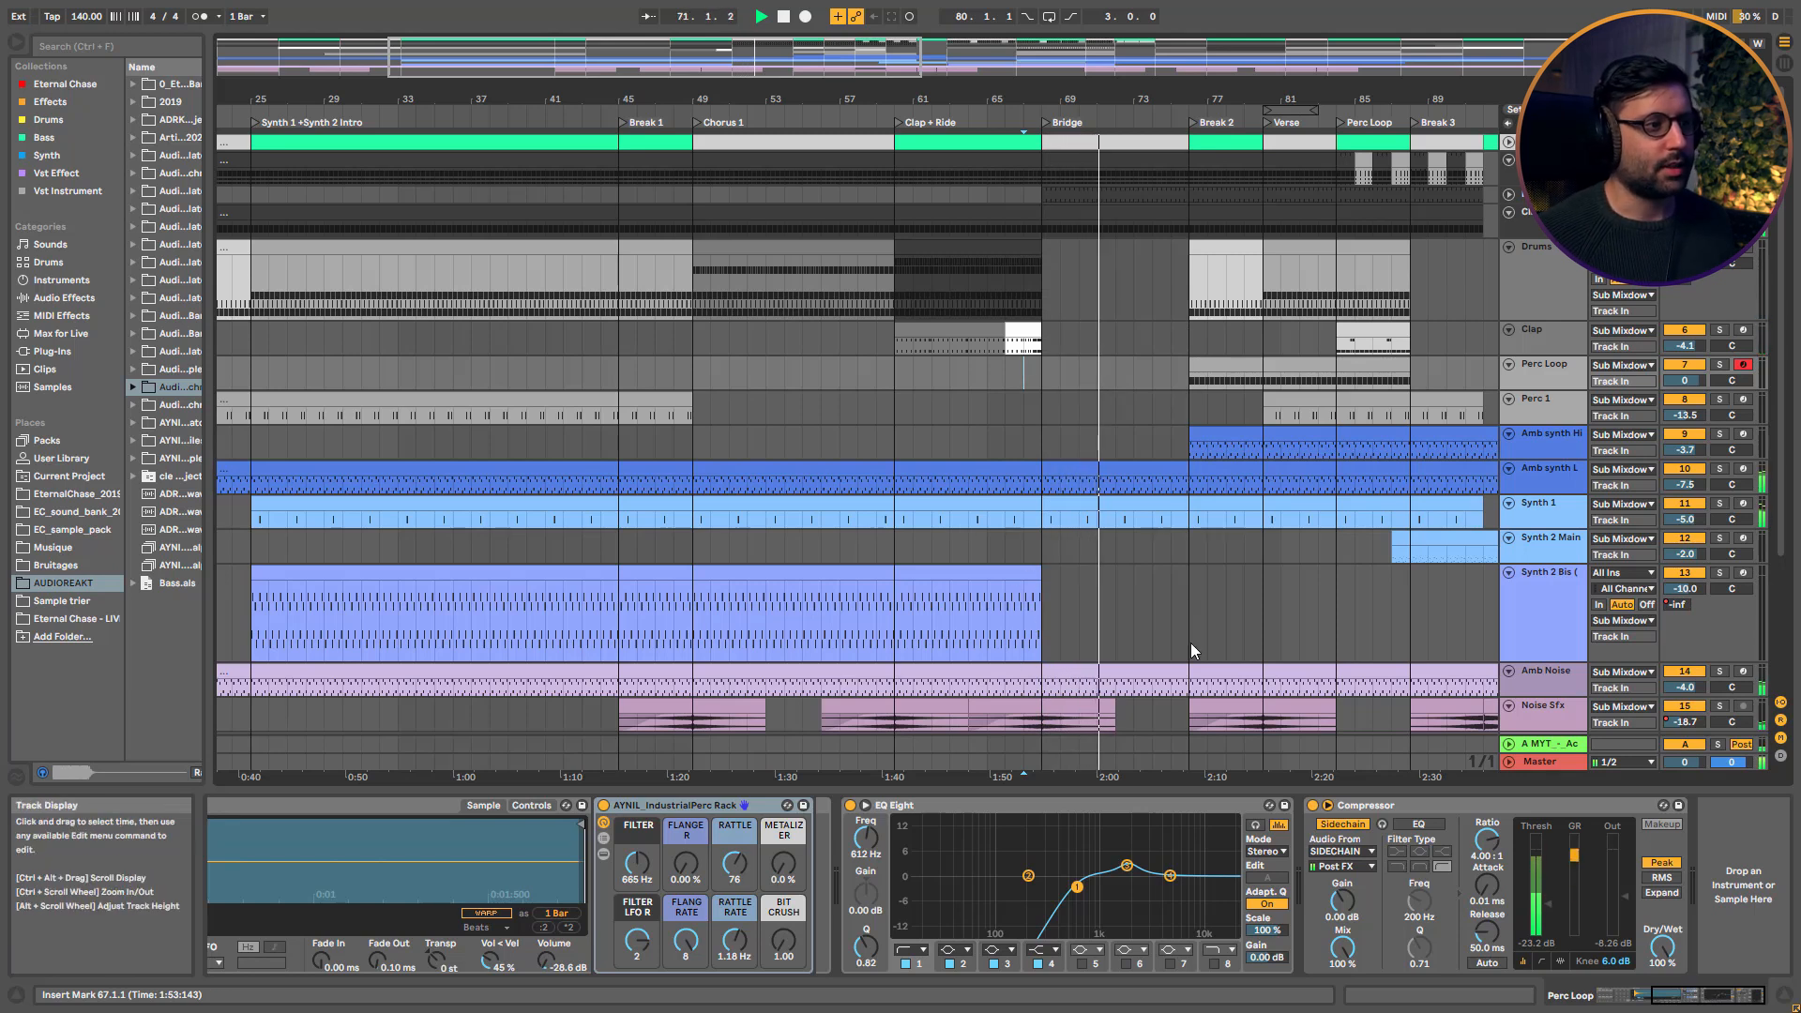
pyautogui.press('space')
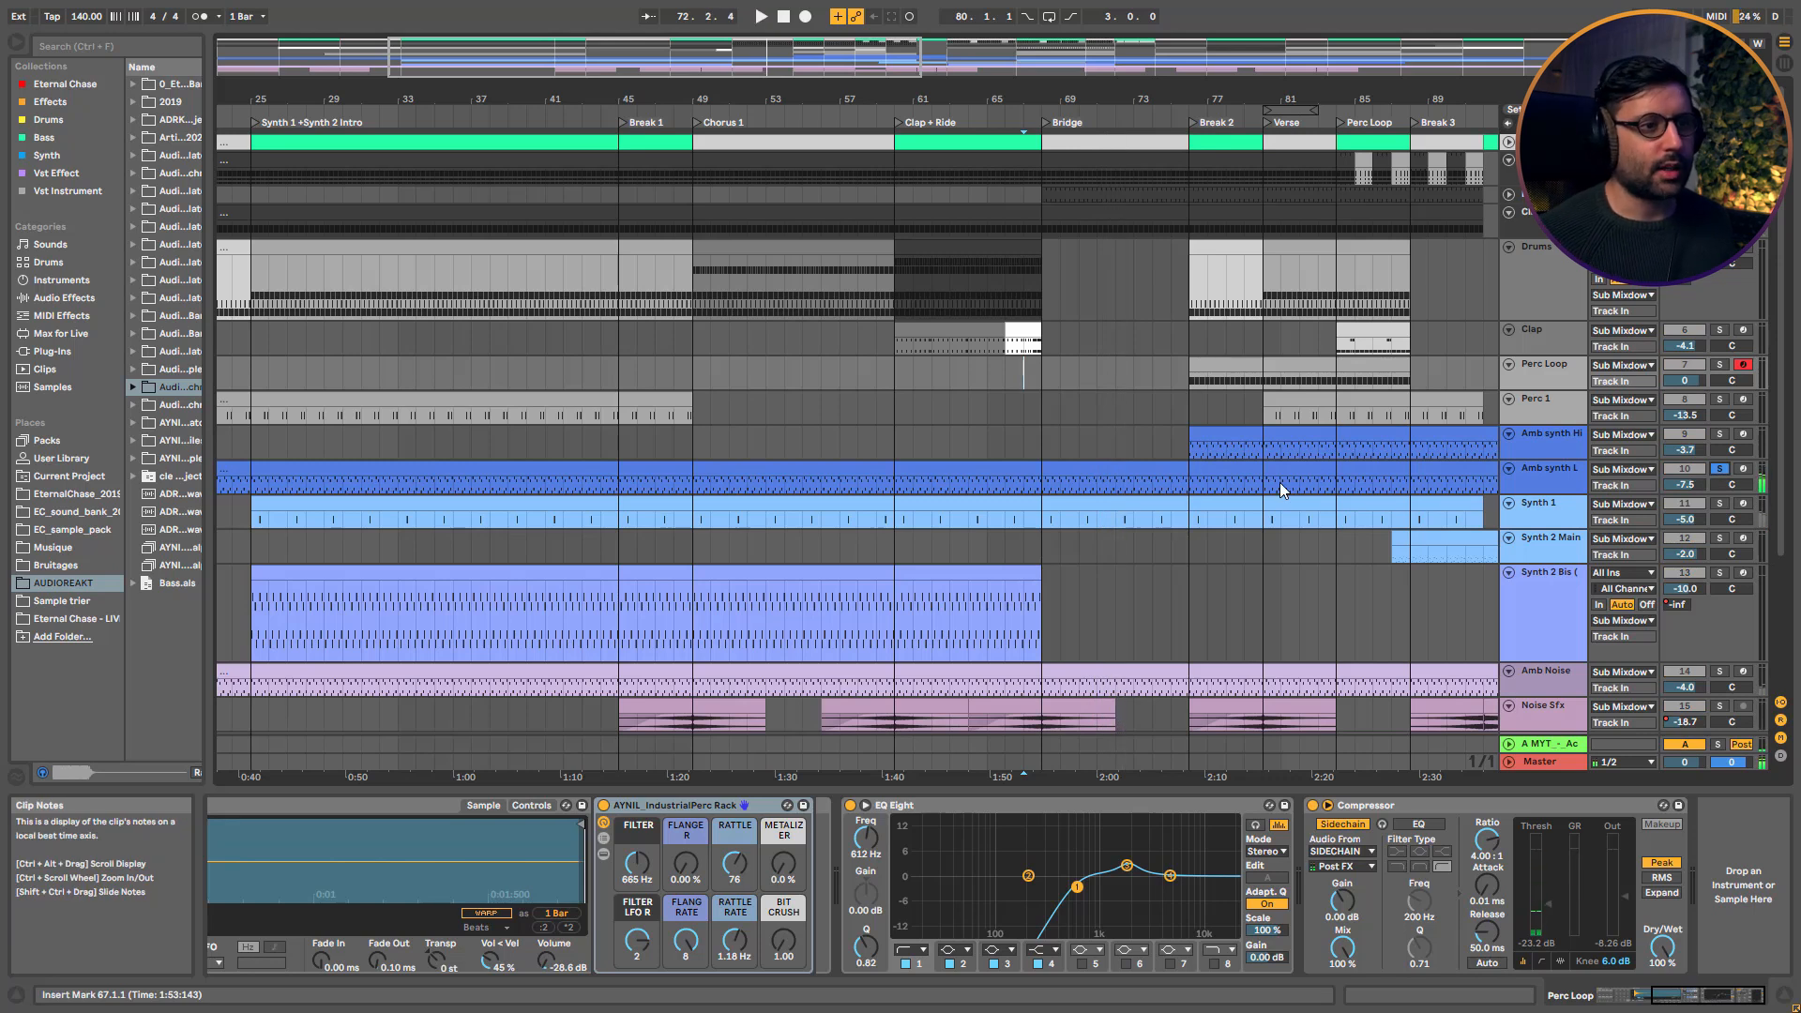
# Show the Amb synth Low track's devices and listen to the track soloed in the Bridge
pyautogui.click(1125, 484)
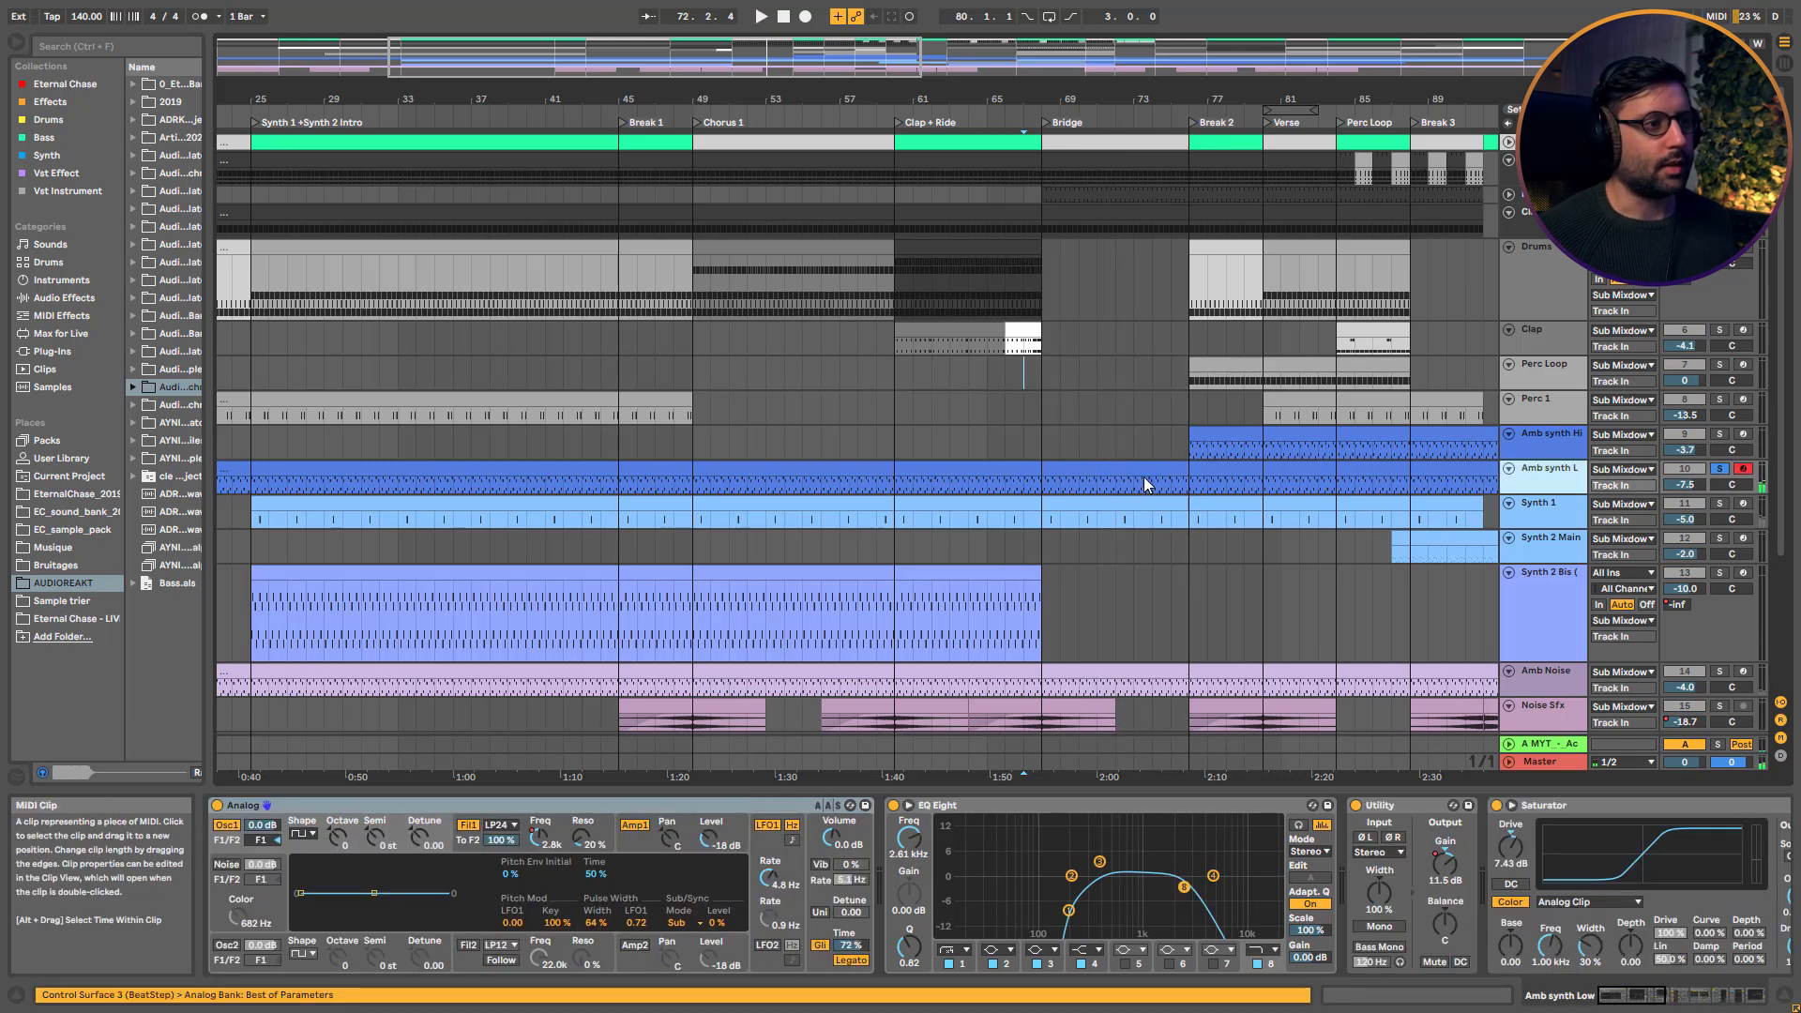
pyautogui.press('space')
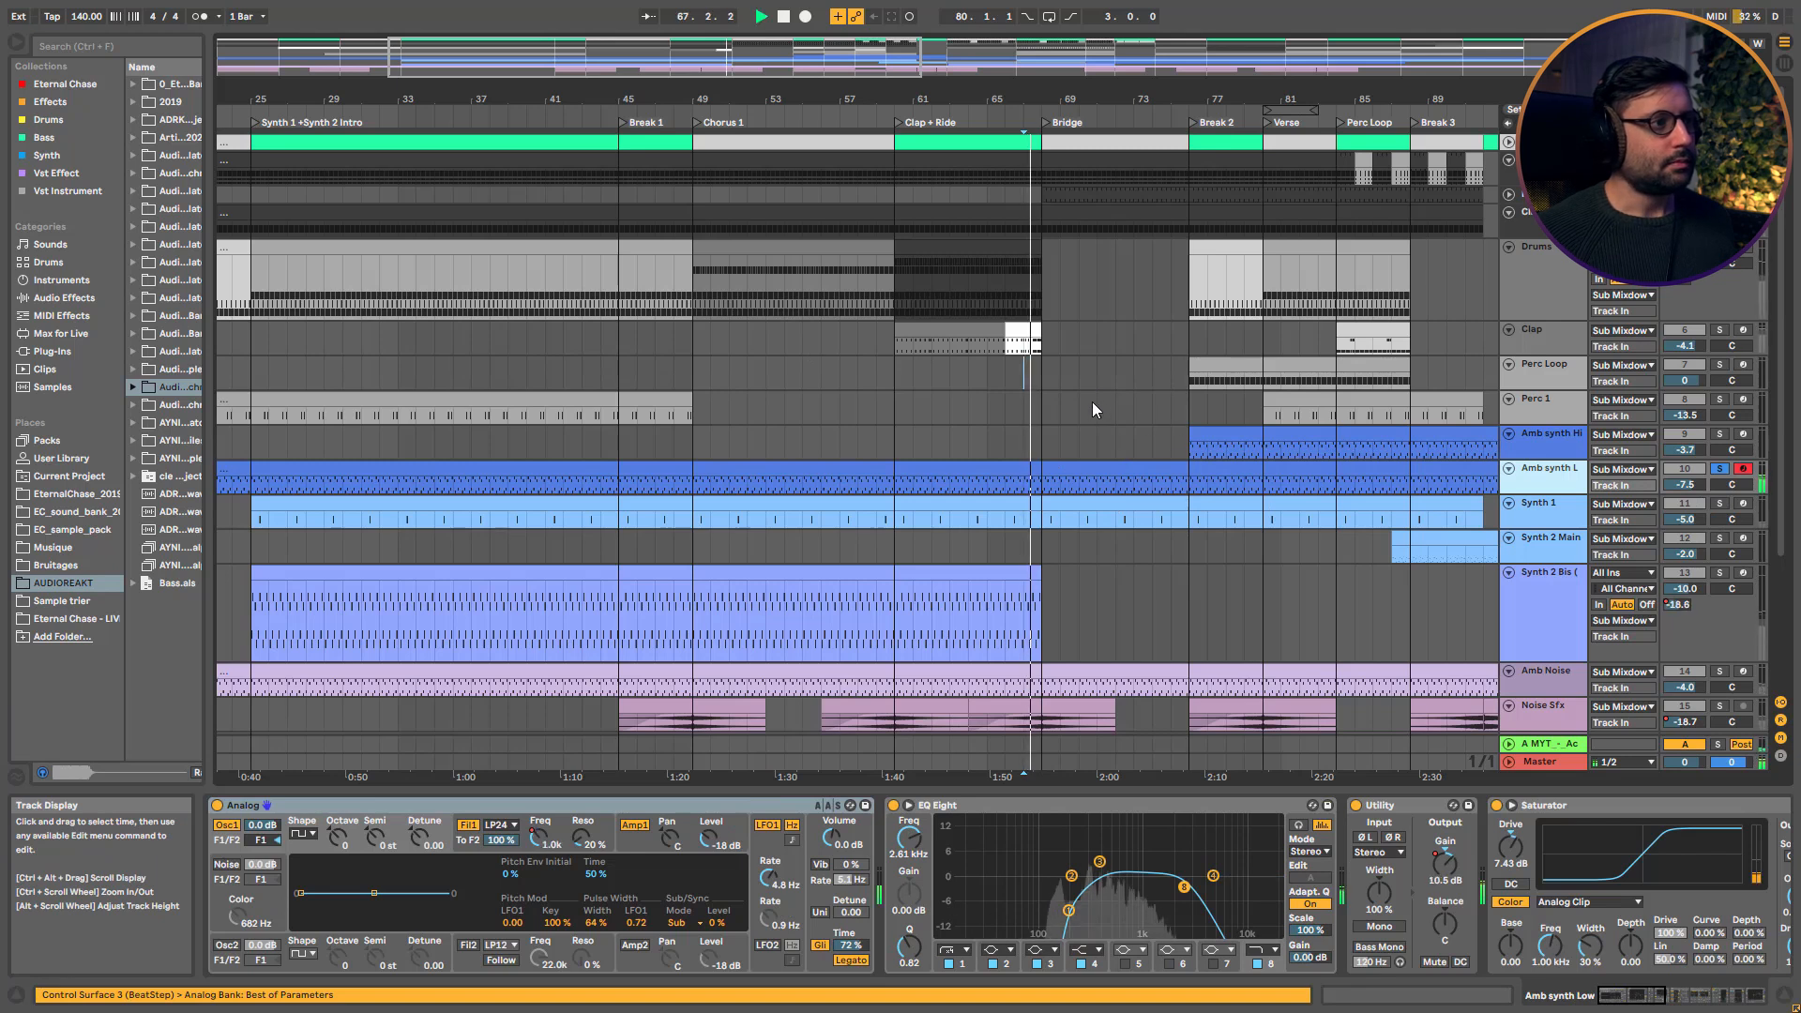
pyautogui.click(1093, 402)
pyautogui.press('space')
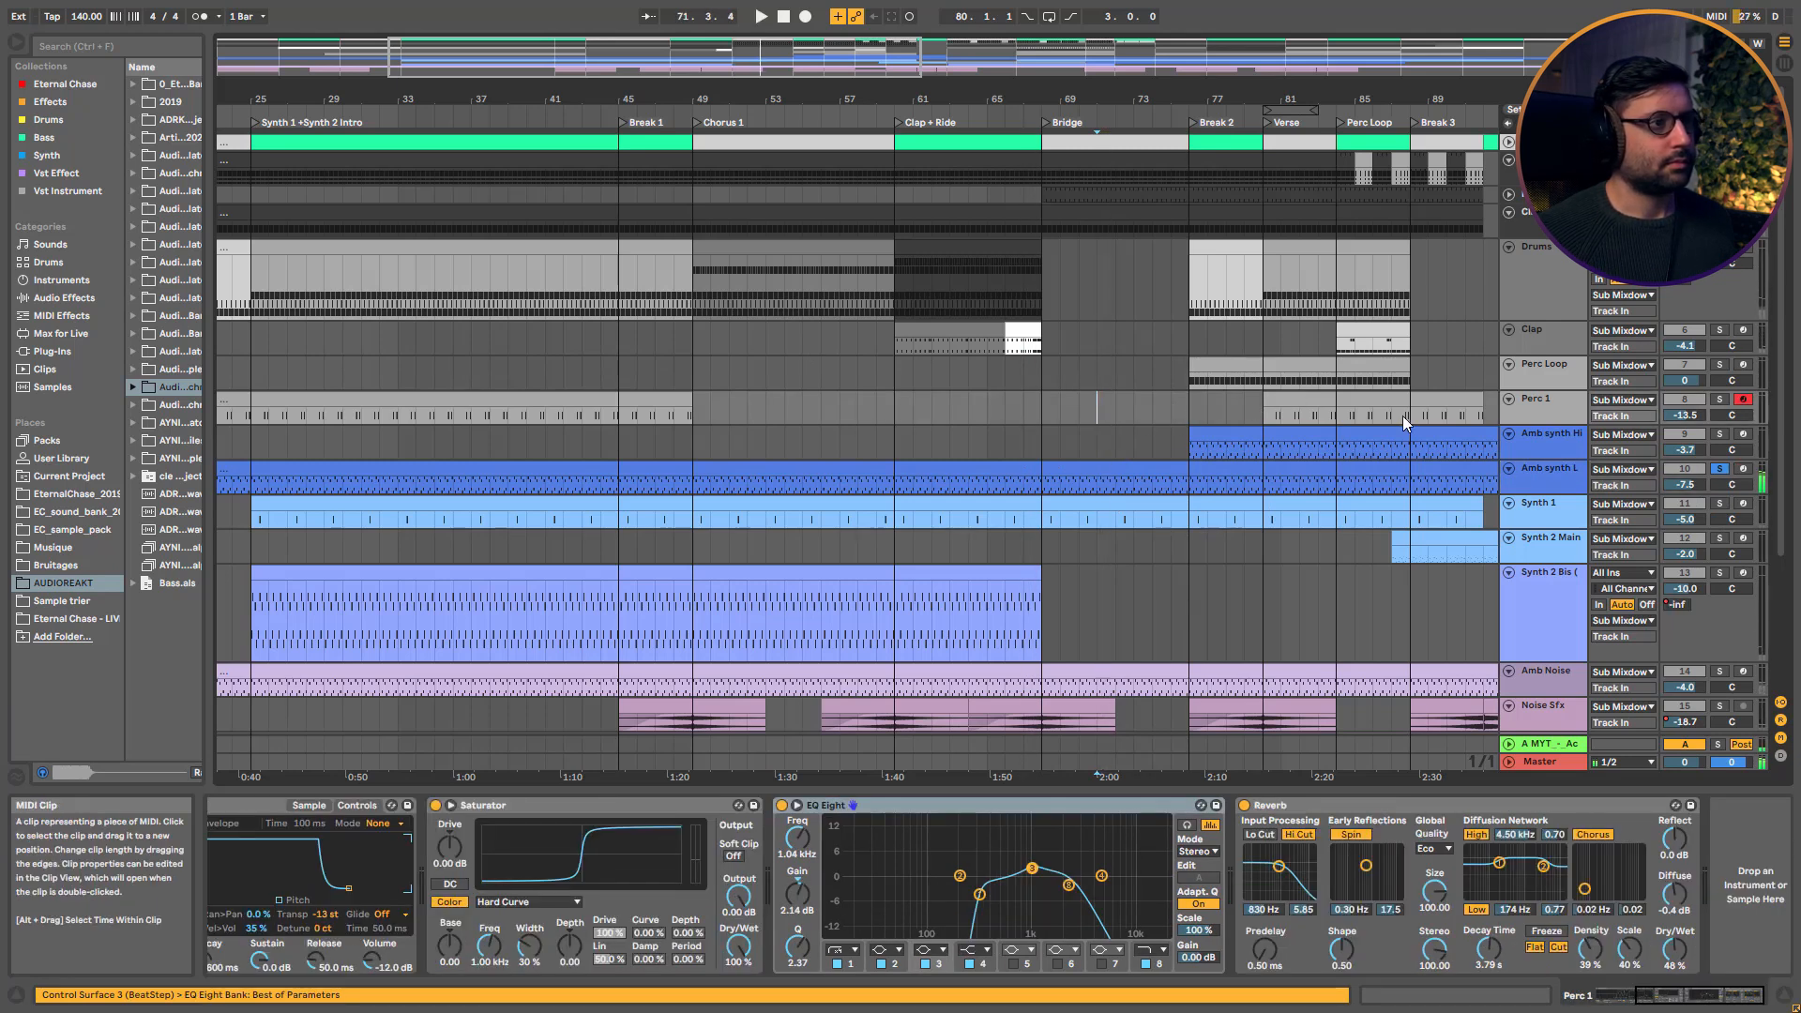
# Play from Break 2 at bar 76 with all tracks, and listen to the Perc Loop track soloed
pyautogui.click(1188, 420)
pyautogui.press('space')
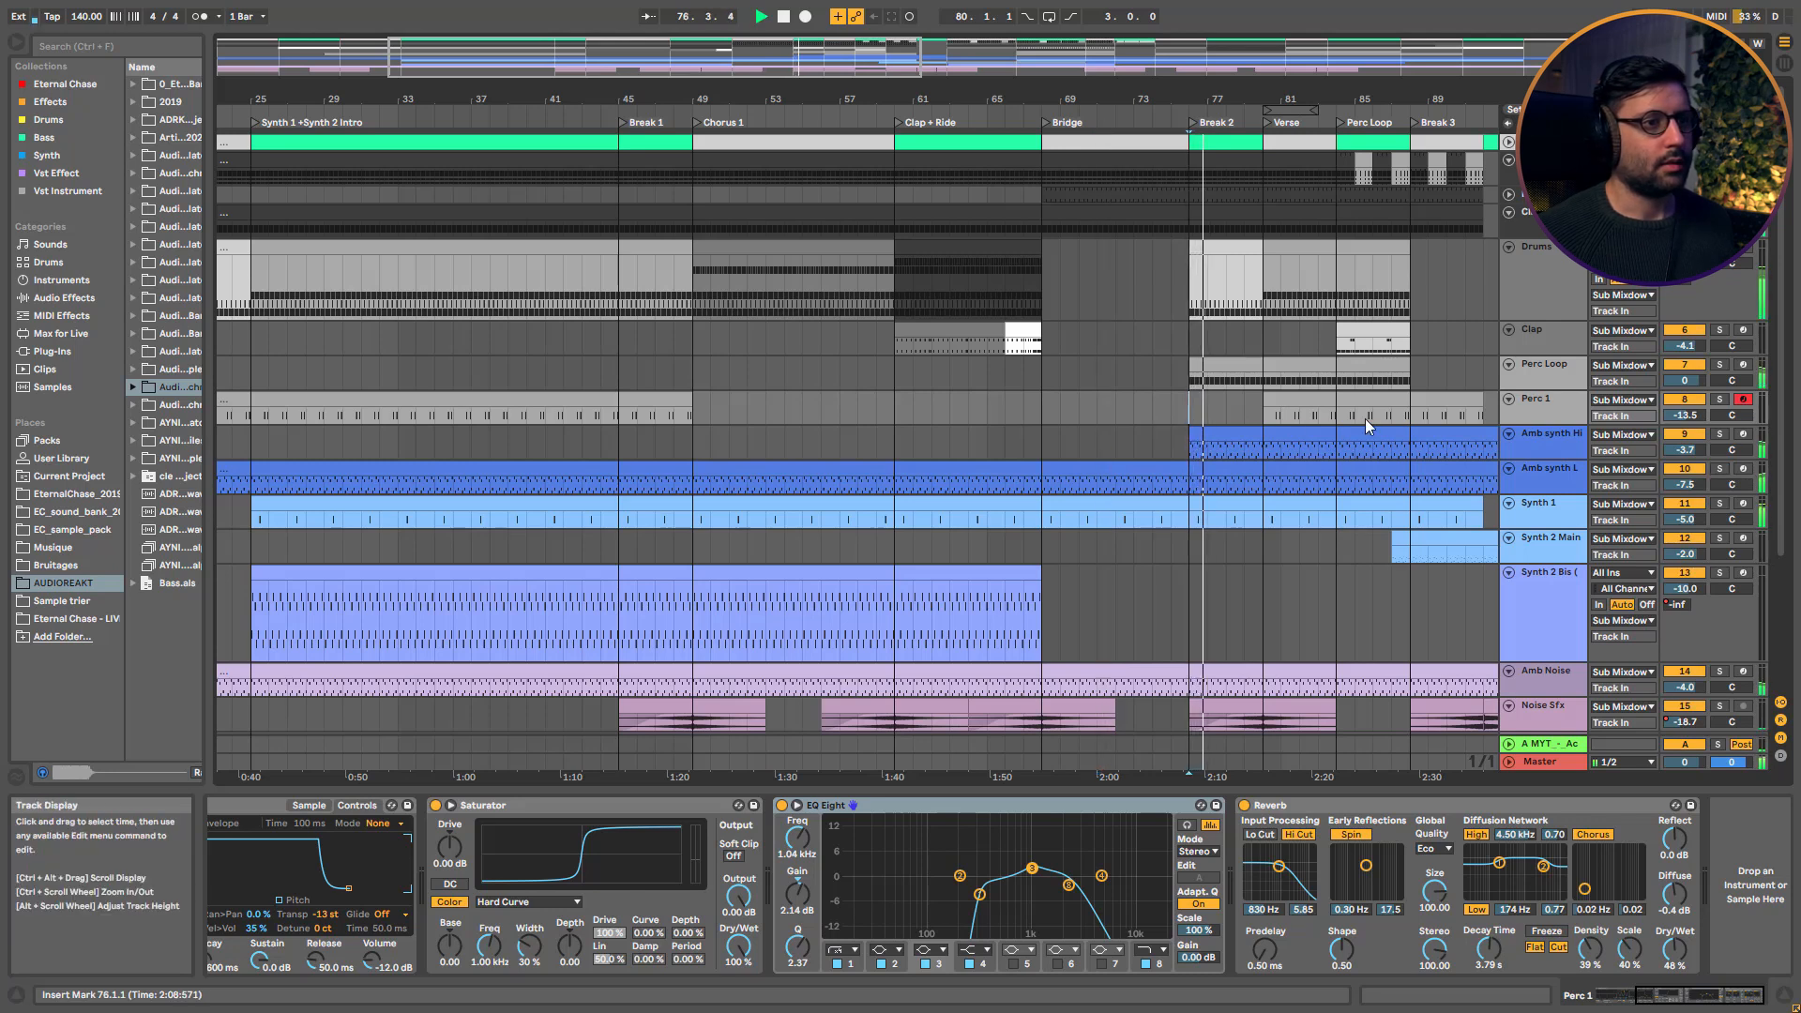
pyautogui.press('space')
pyautogui.click(1720, 364)
pyautogui.press('space')
pyautogui.click(1720, 365)
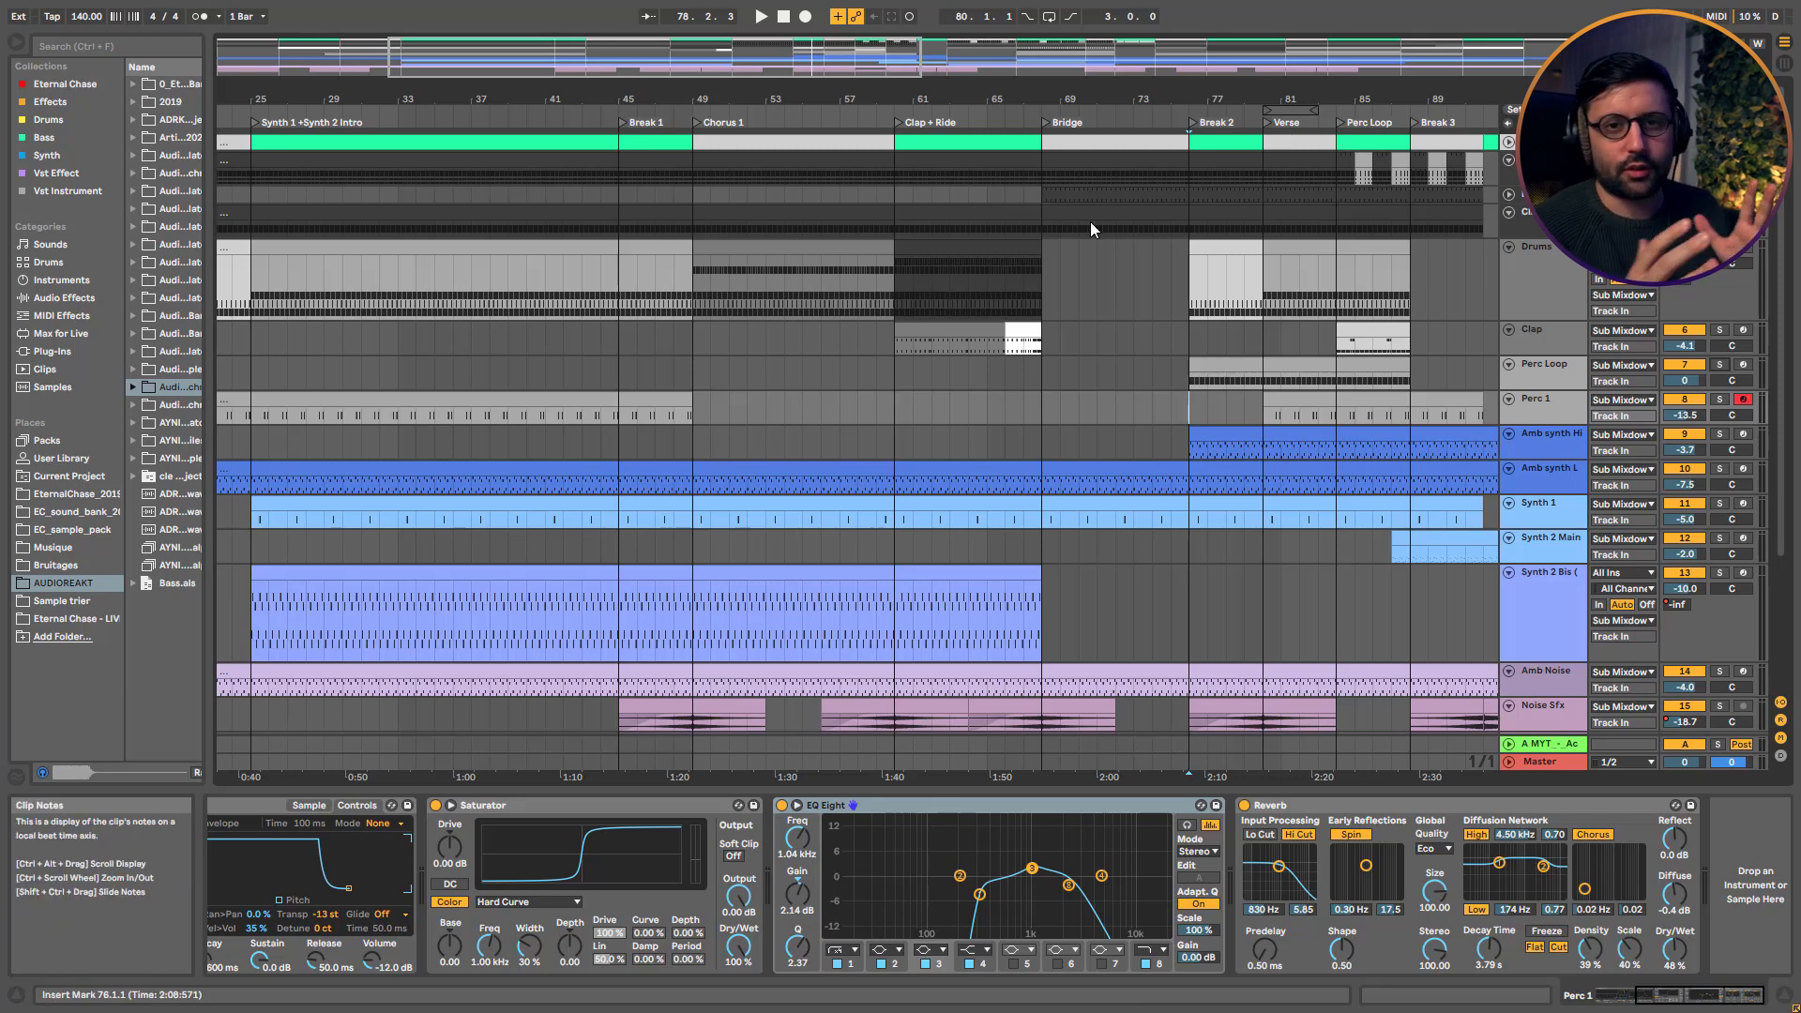
# Play from bar 78 in Break 2 through the Verse into the Perc Loop section
pyautogui.click(1275, 328)
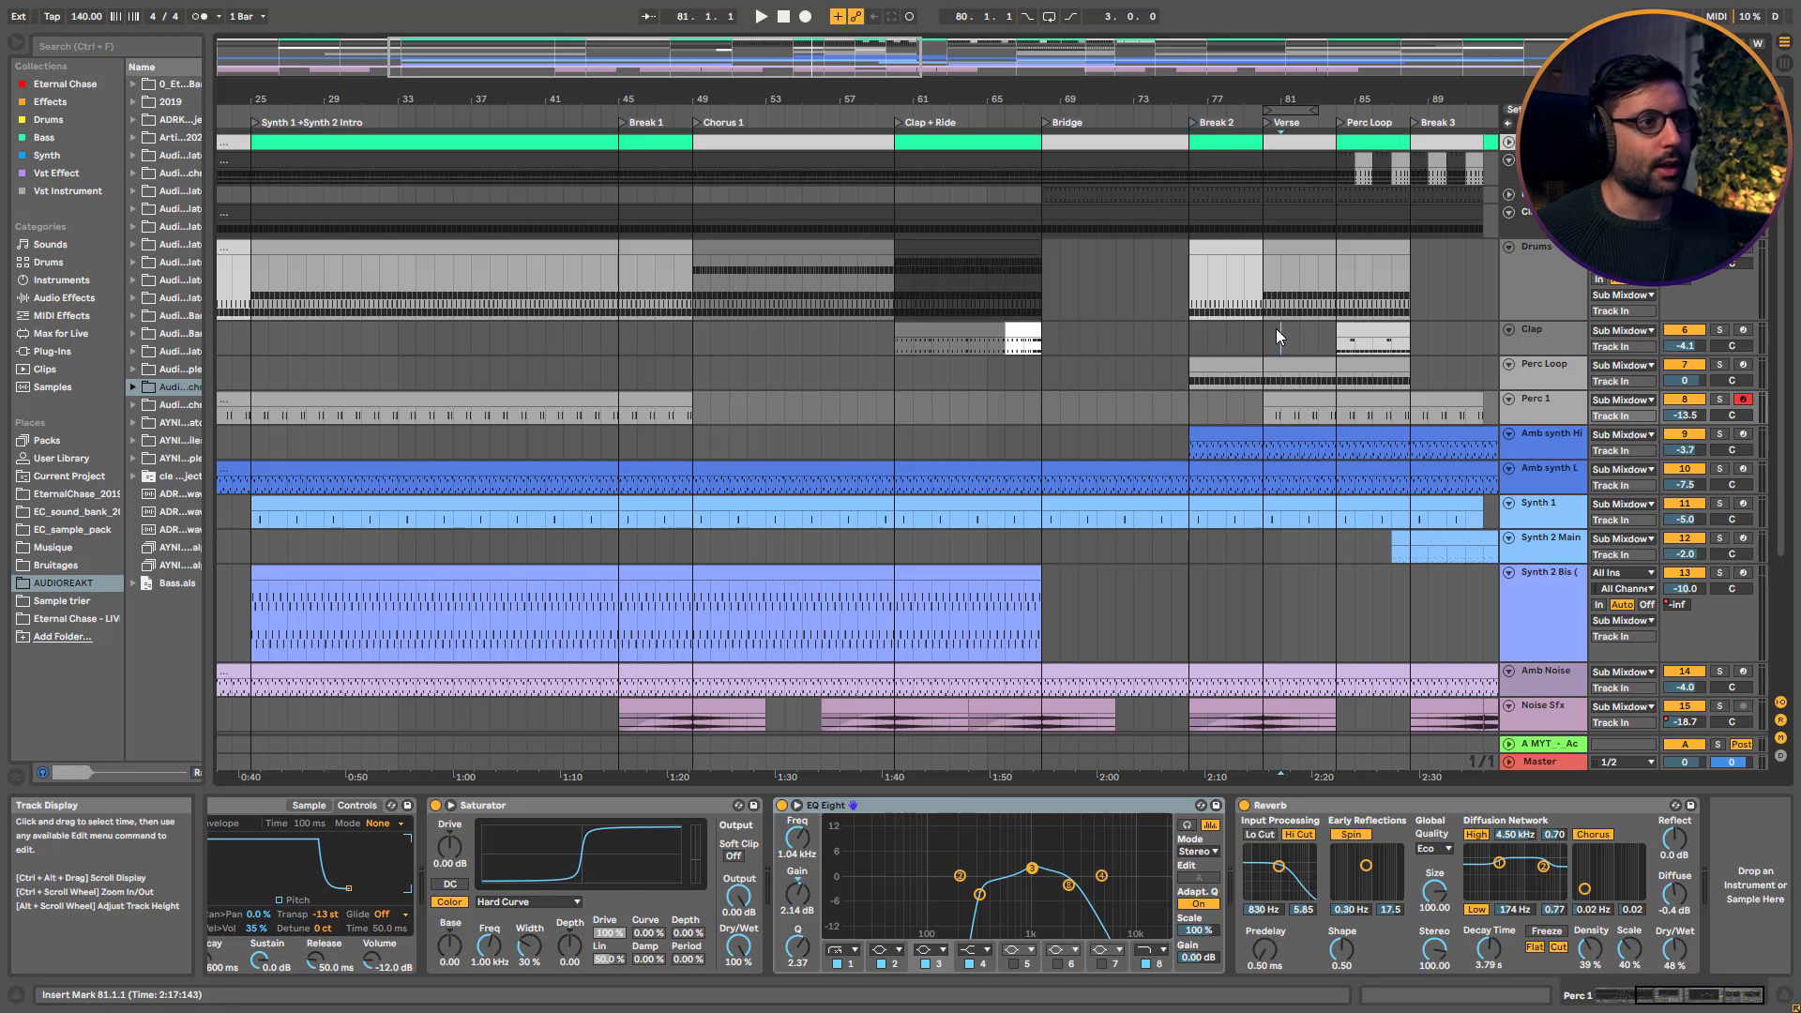
pyautogui.click(1227, 341)
pyautogui.press('space')
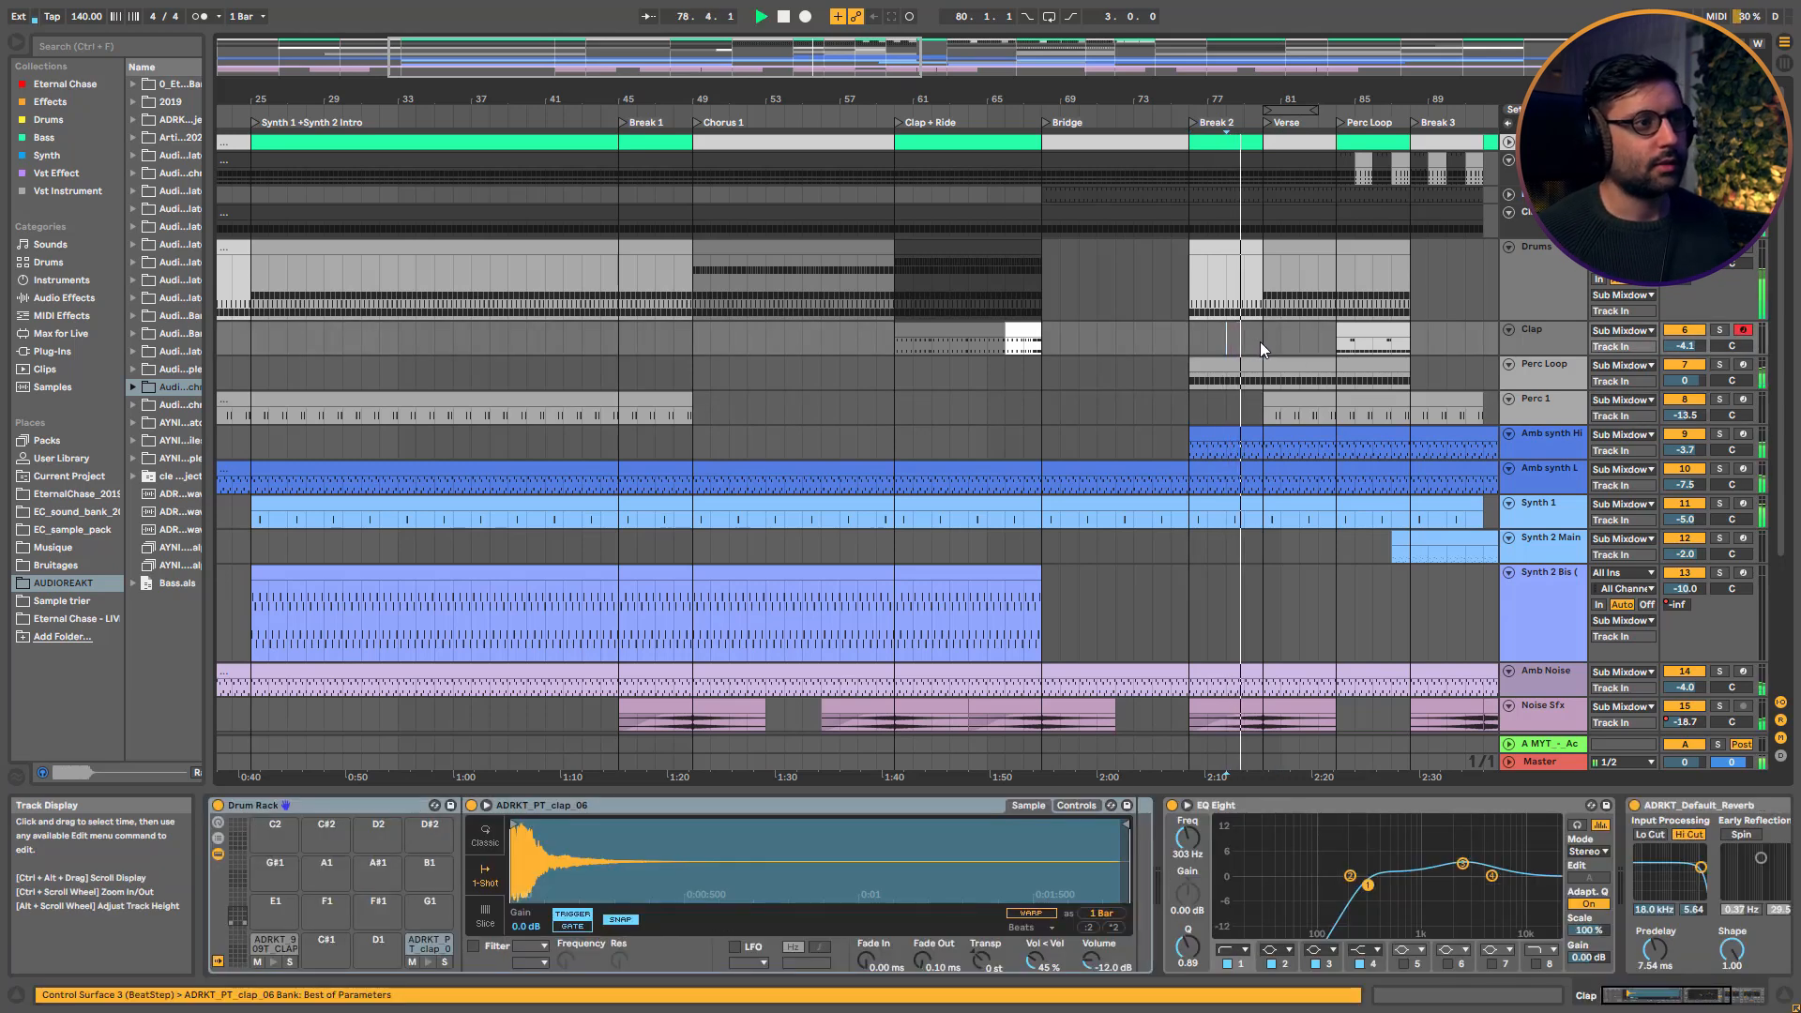
pyautogui.moveTo(1139, 56); pyautogui.dragTo(875, 169)
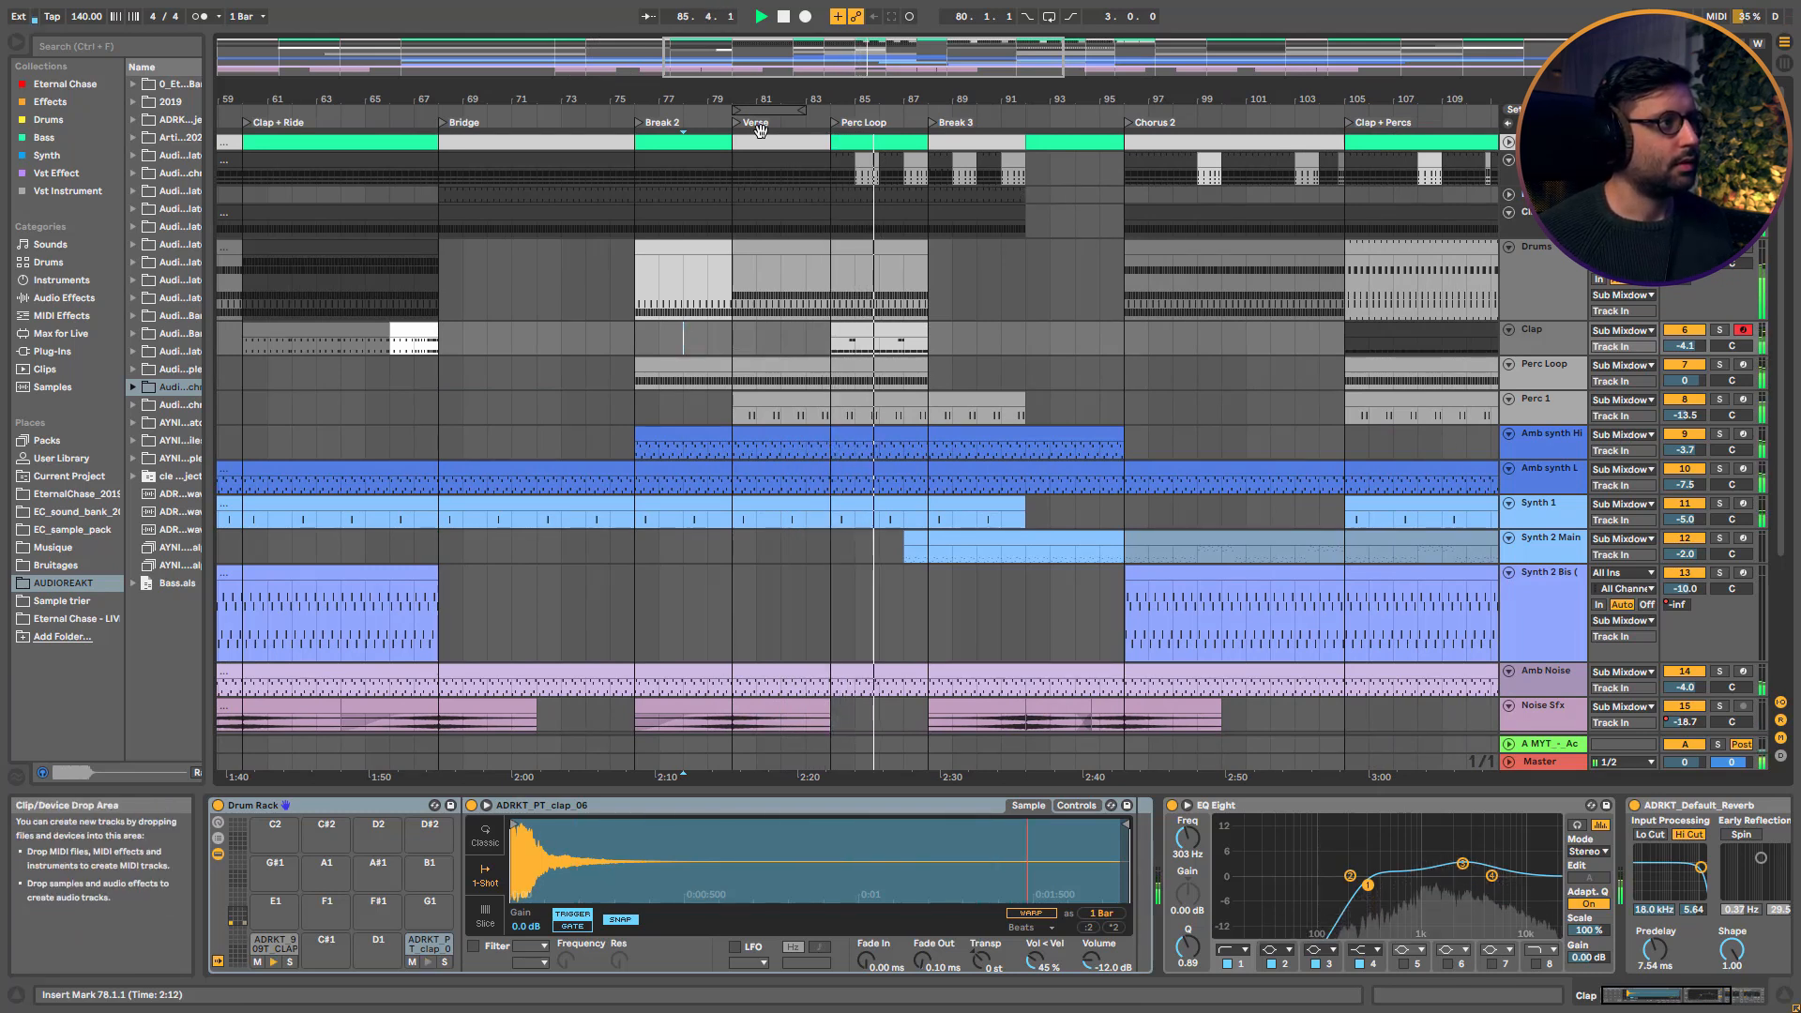
# Stop playback and set the insert marker at bar 84 on the Drums track in the Perc Loop section
pyautogui.moveTo(825, 57); pyautogui.dragTo(838, 80)
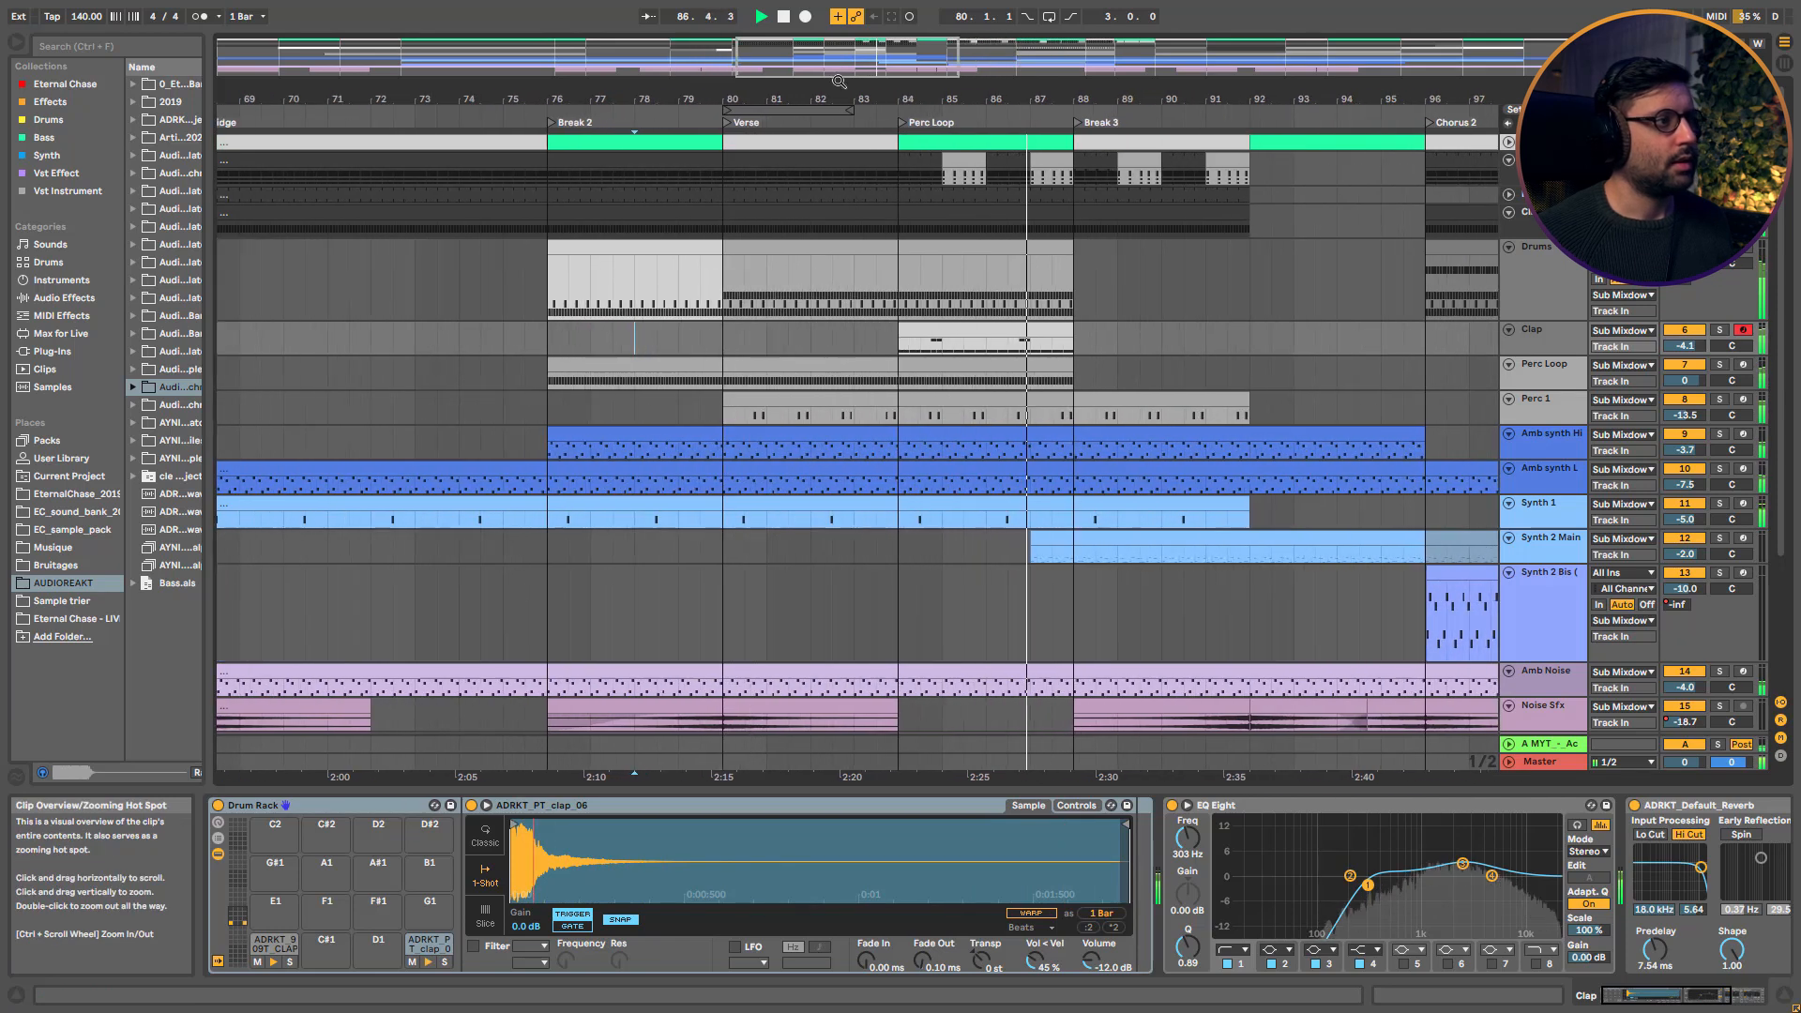
pyautogui.press('space')
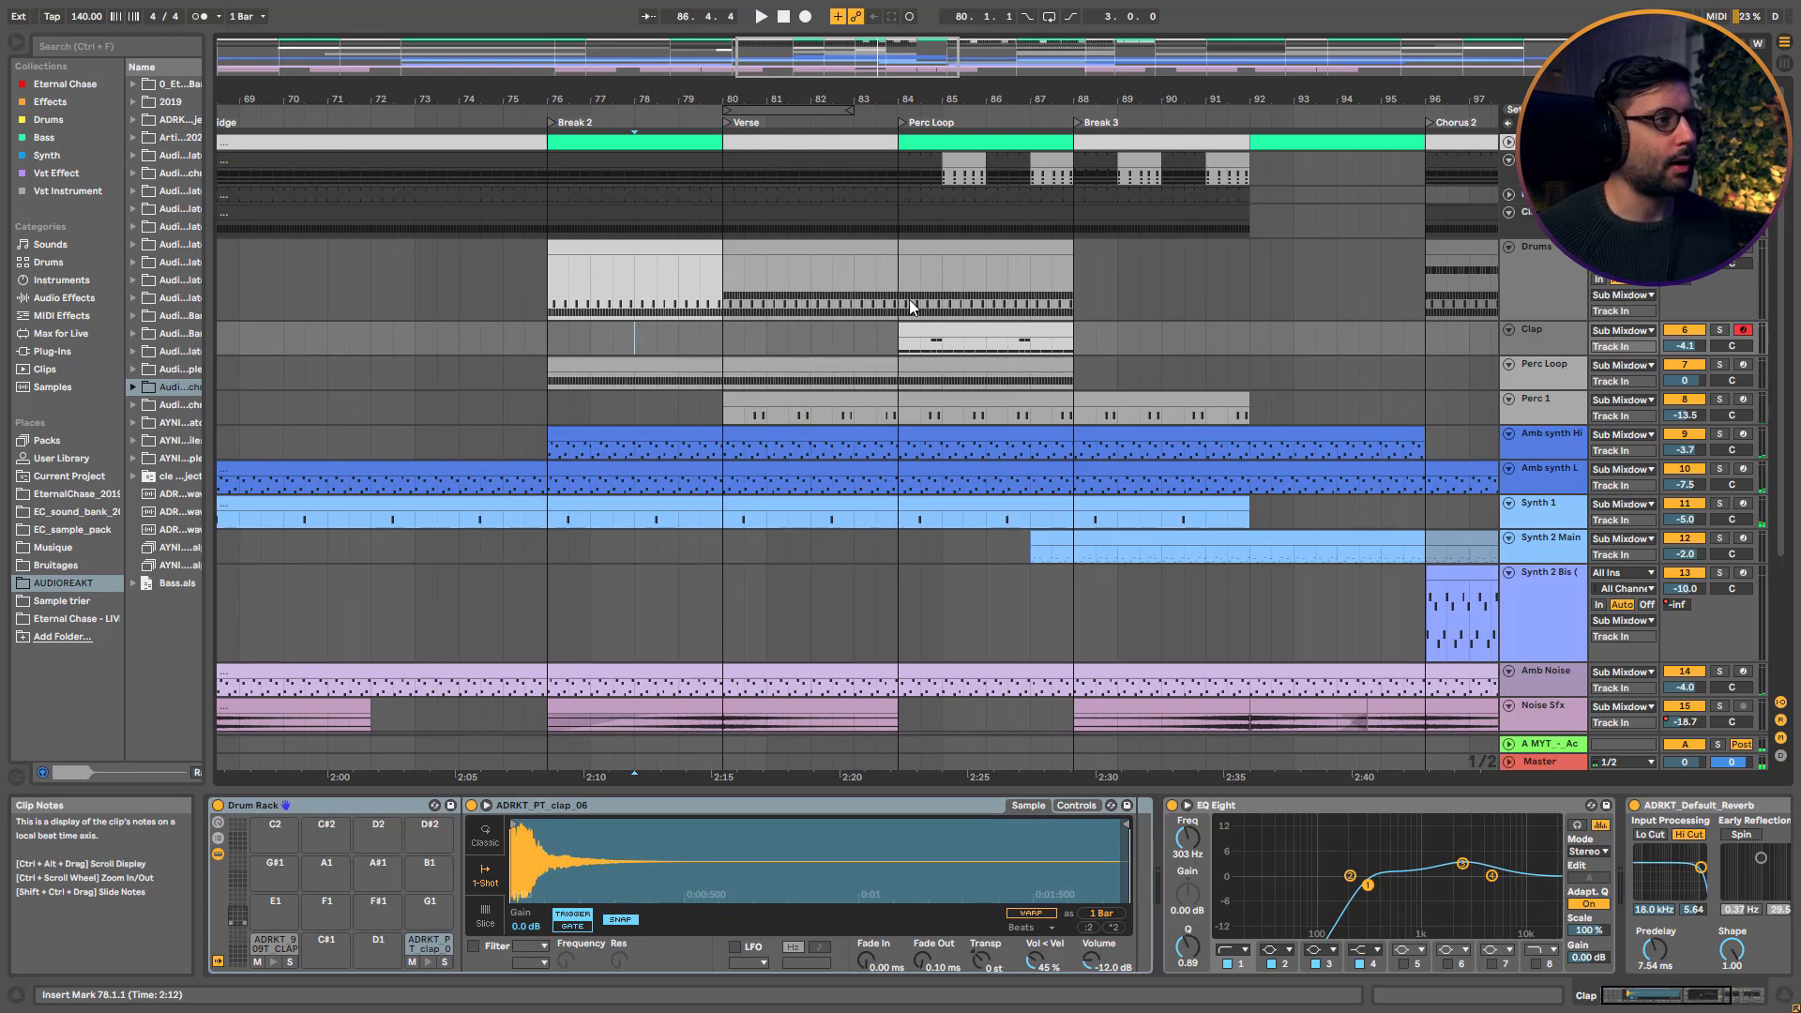
pyautogui.click(905, 273)
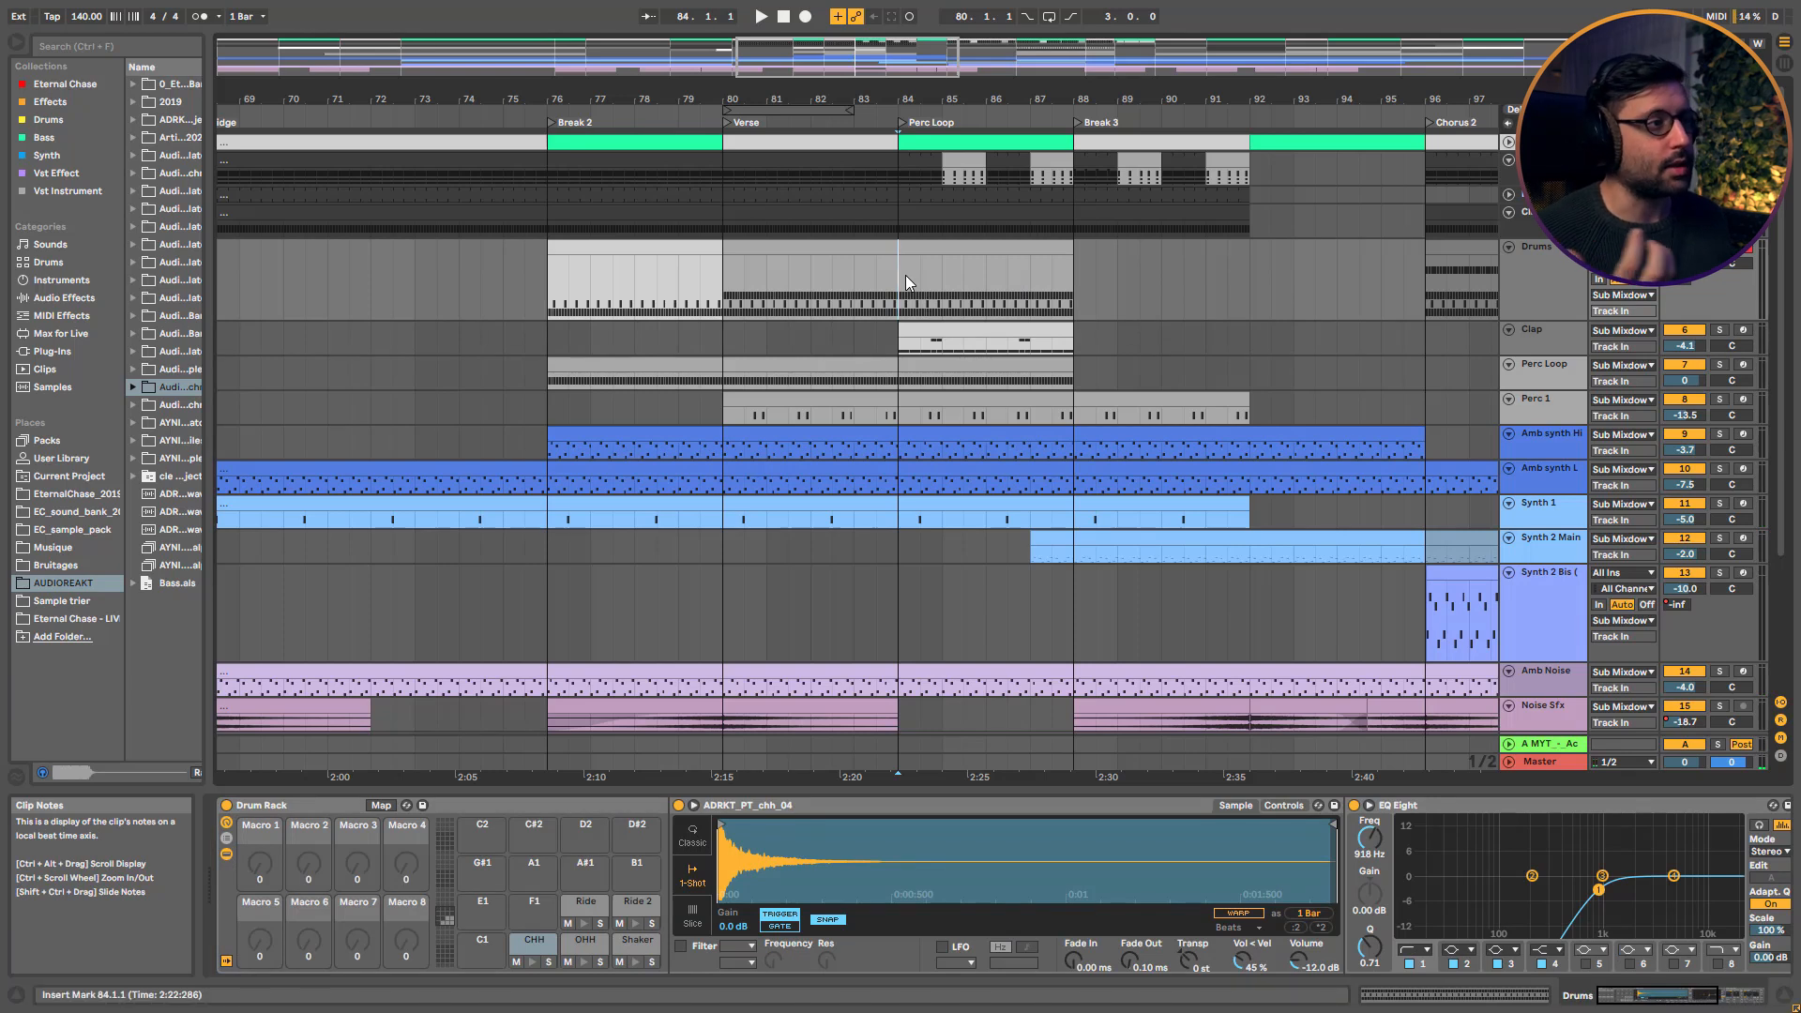
# Open the Kick clip at bar 85 and listen to its notes with the Kick track soloed
pyautogui.doubleClick(940, 174)
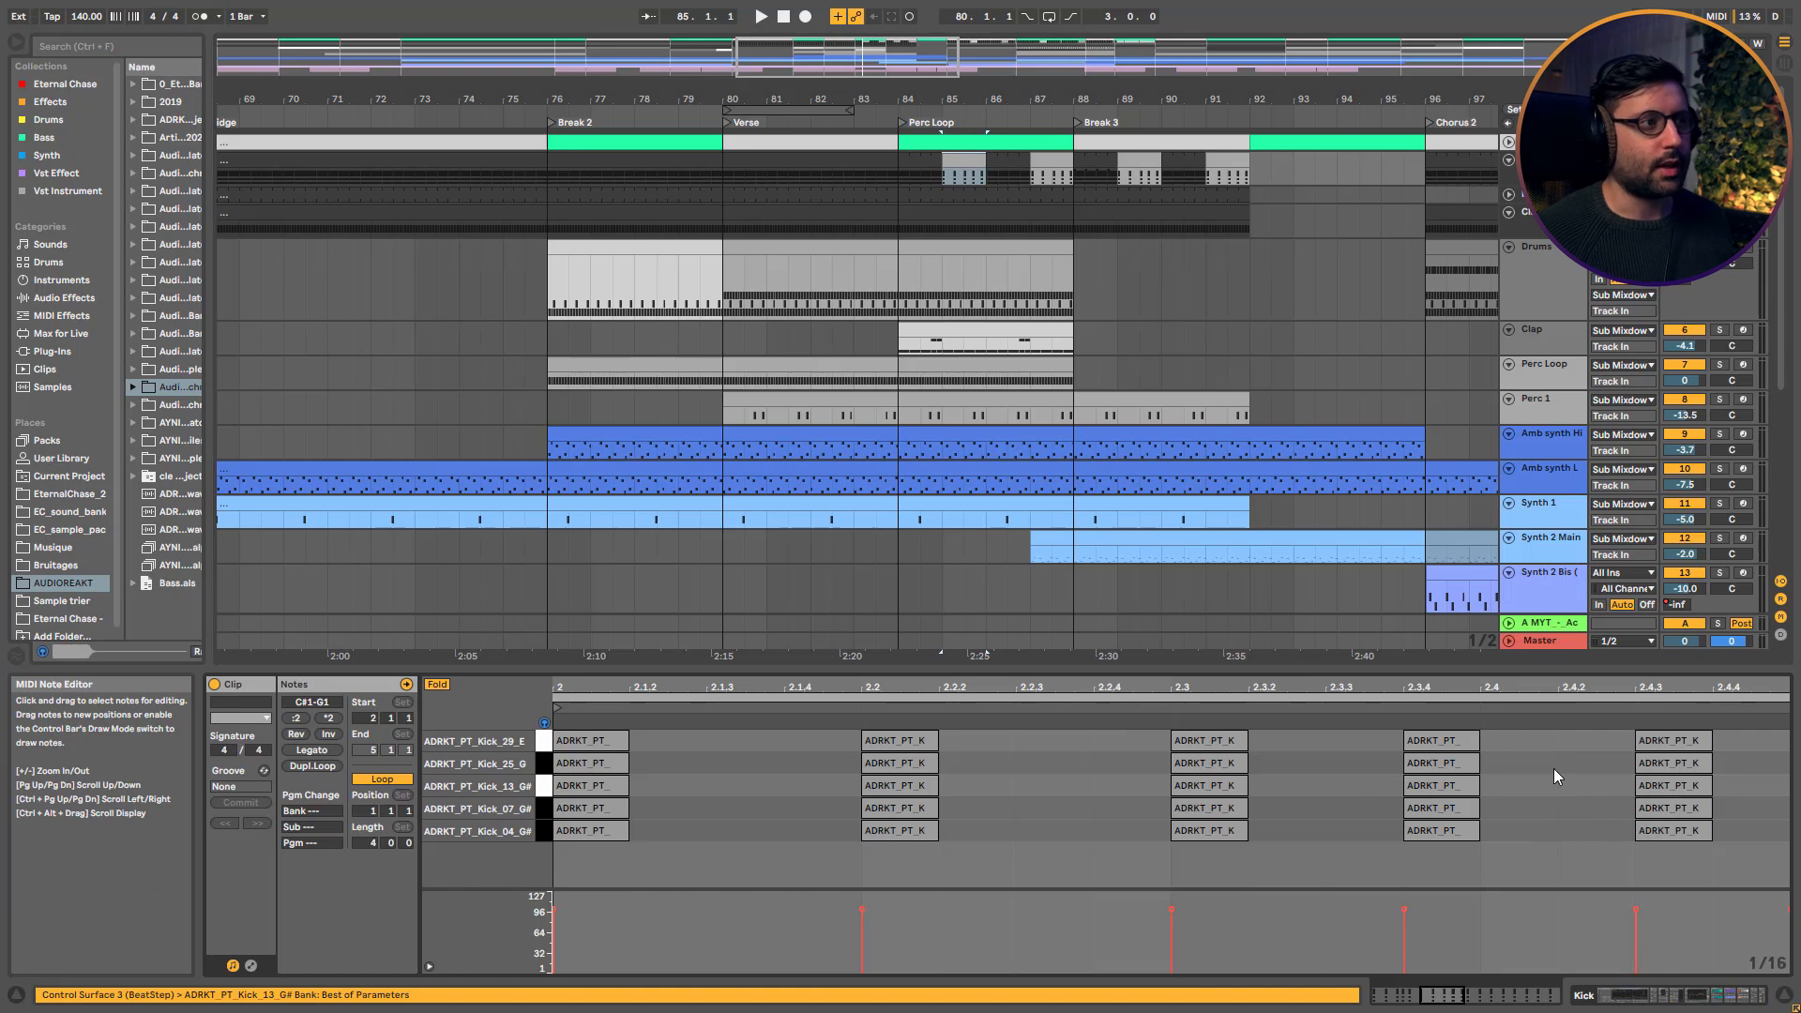
pyautogui.press('space')
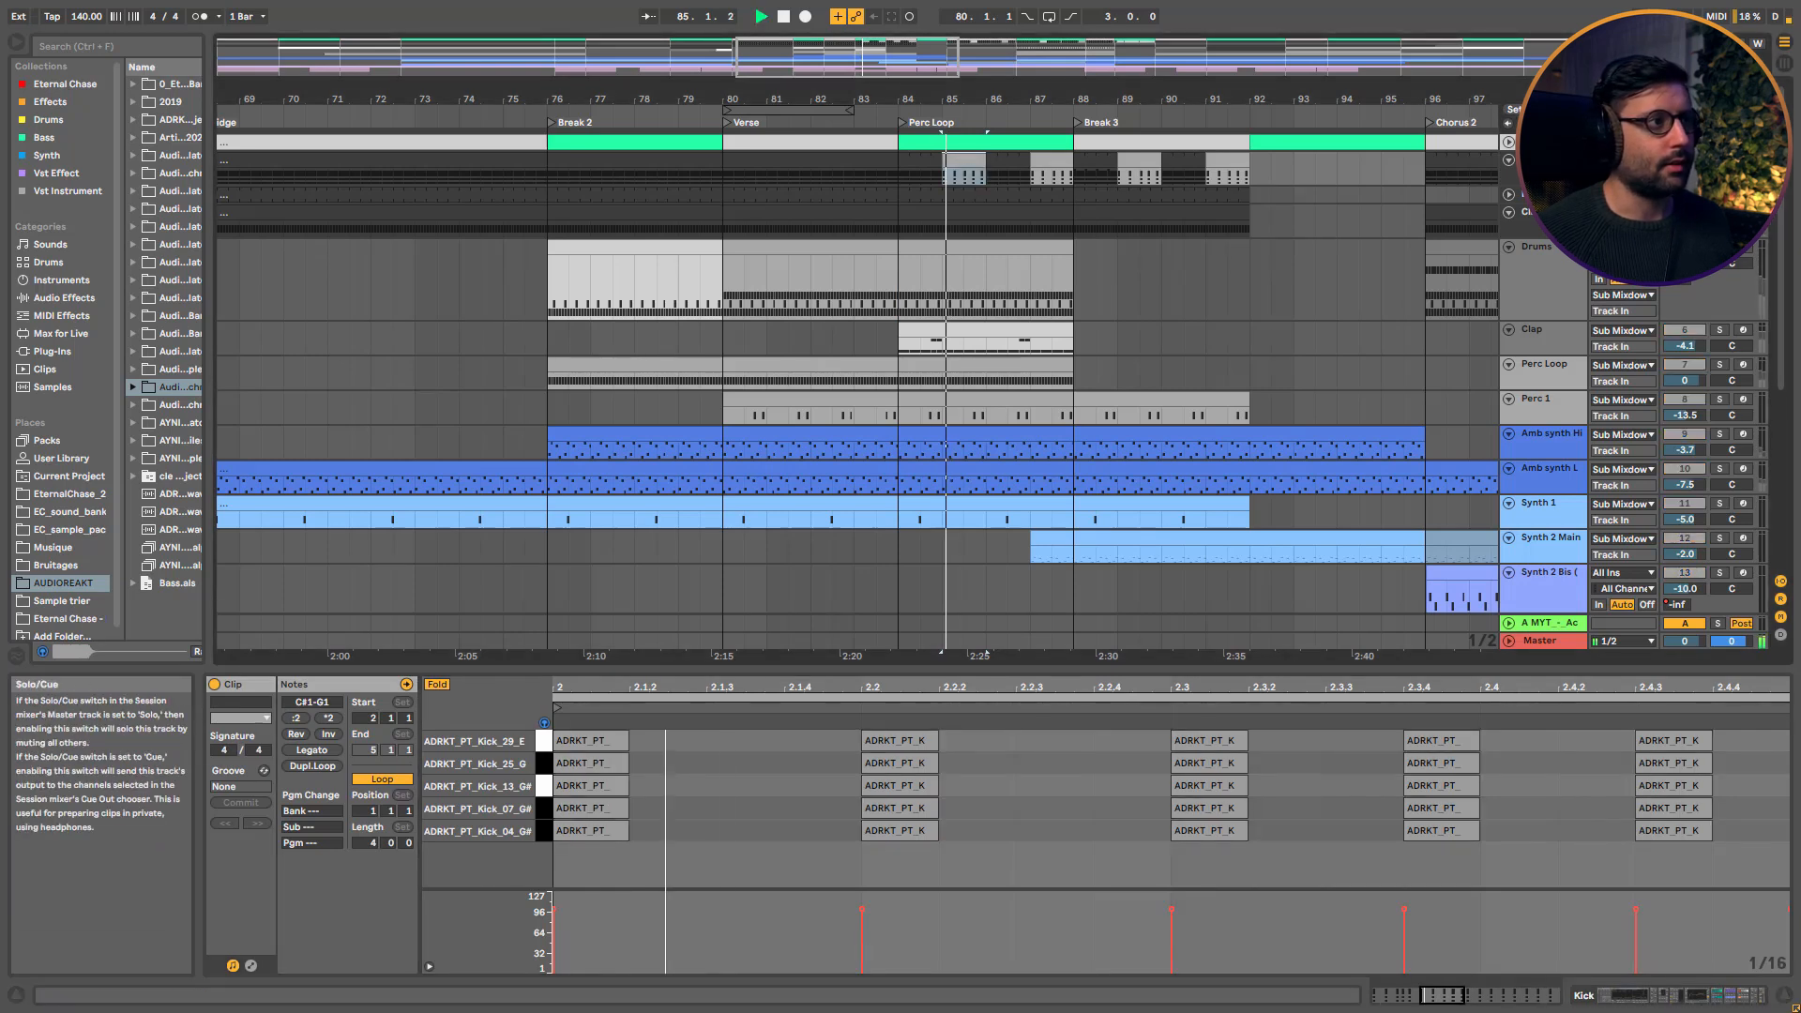
pyautogui.press('space')
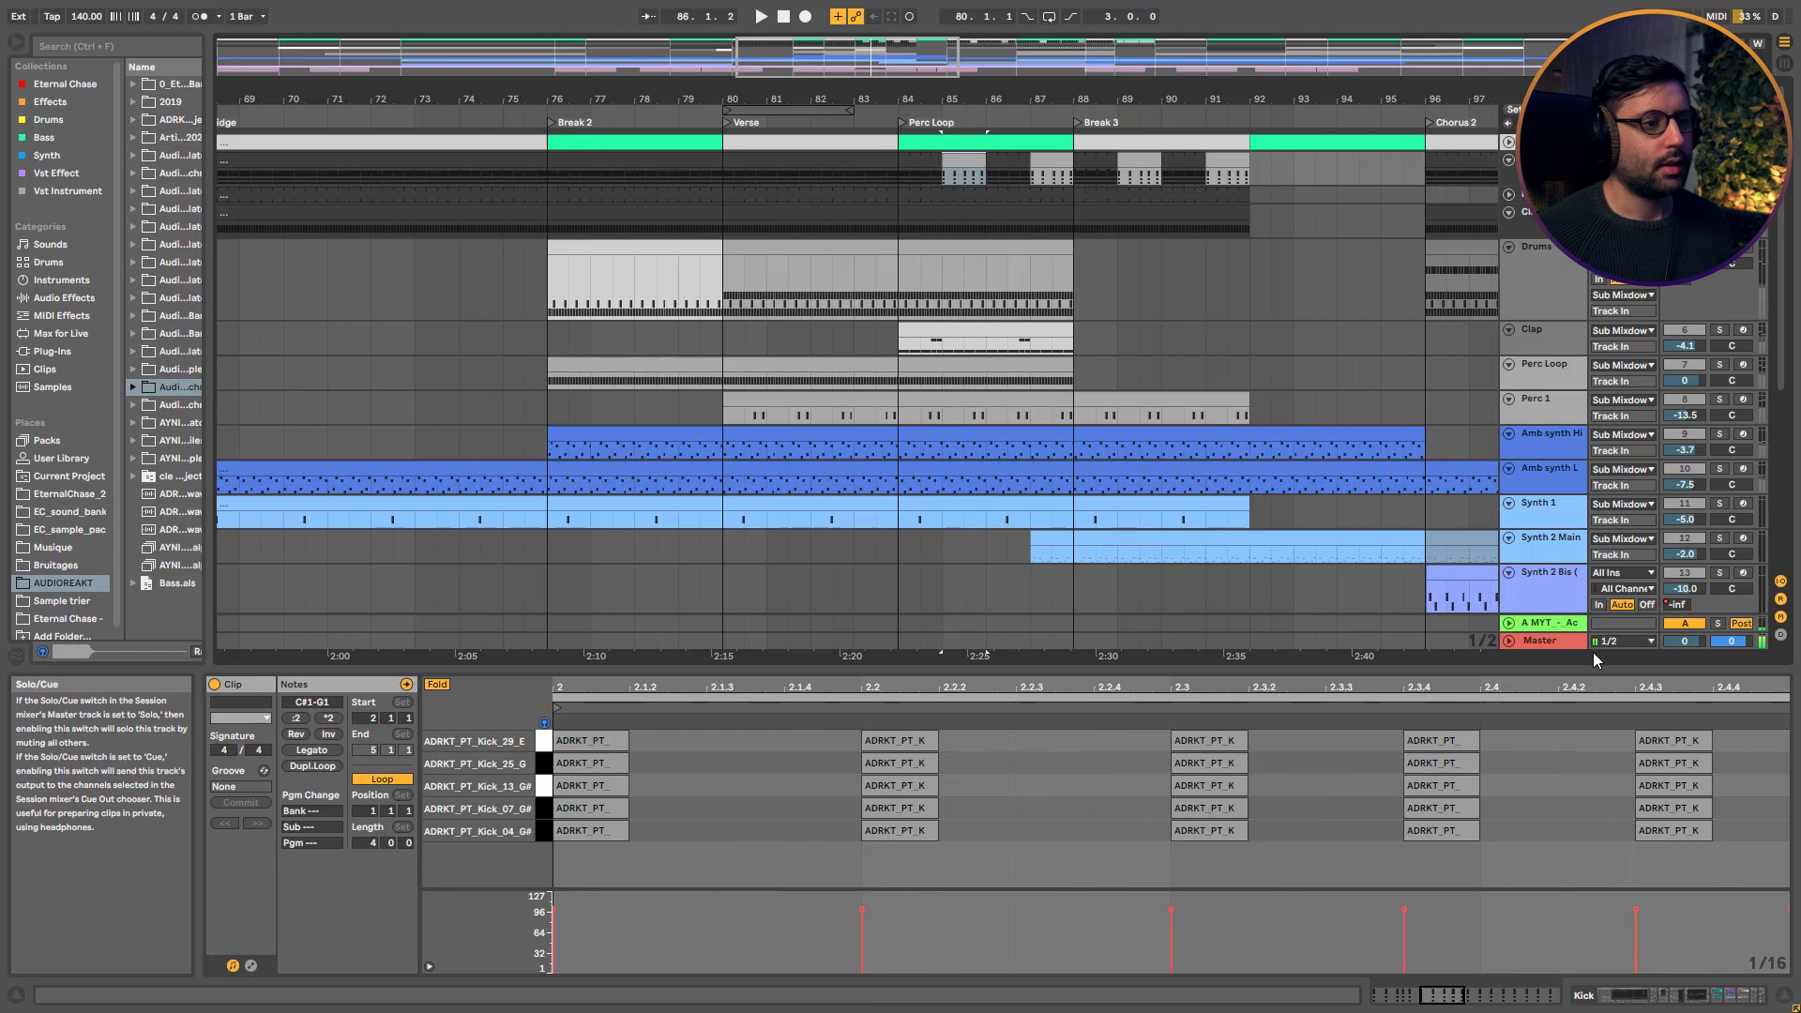
# Select the stacked kick notes at 2.3.4 in the clip and replay the pattern soloed
pyautogui.moveTo(1510, 812); pyautogui.dragTo(1402, 737)
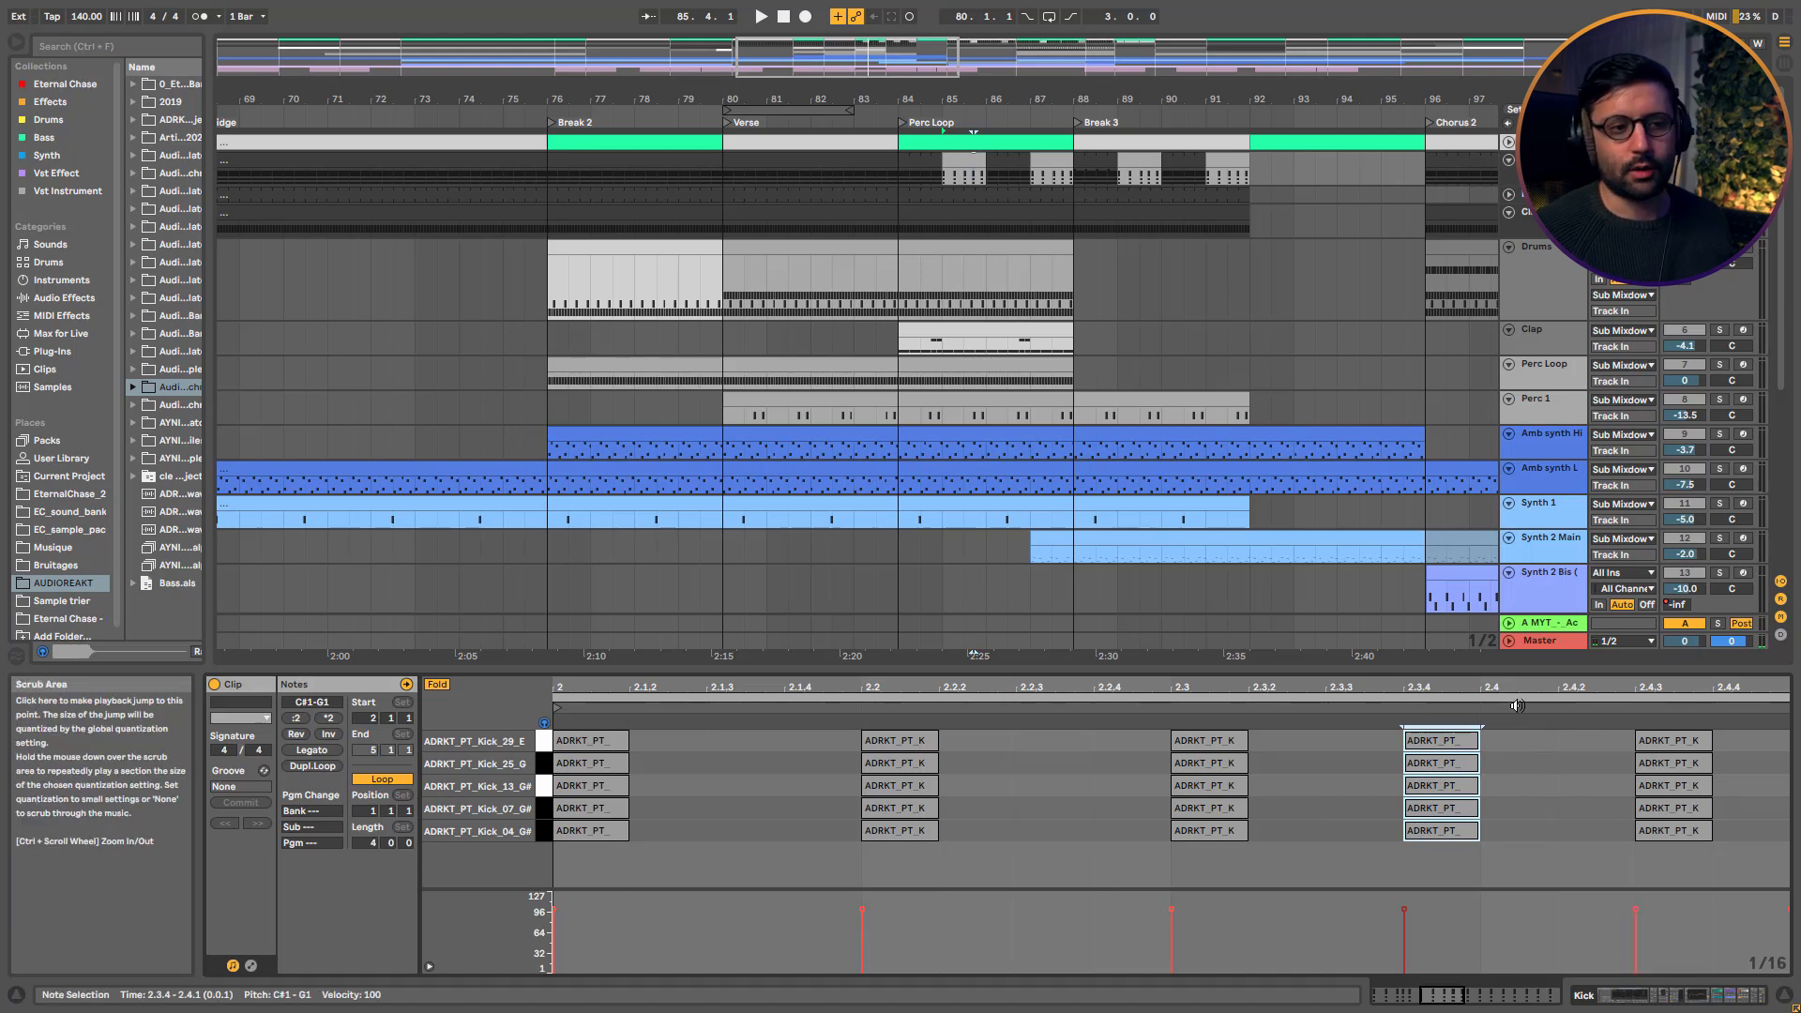
pyautogui.press('space')
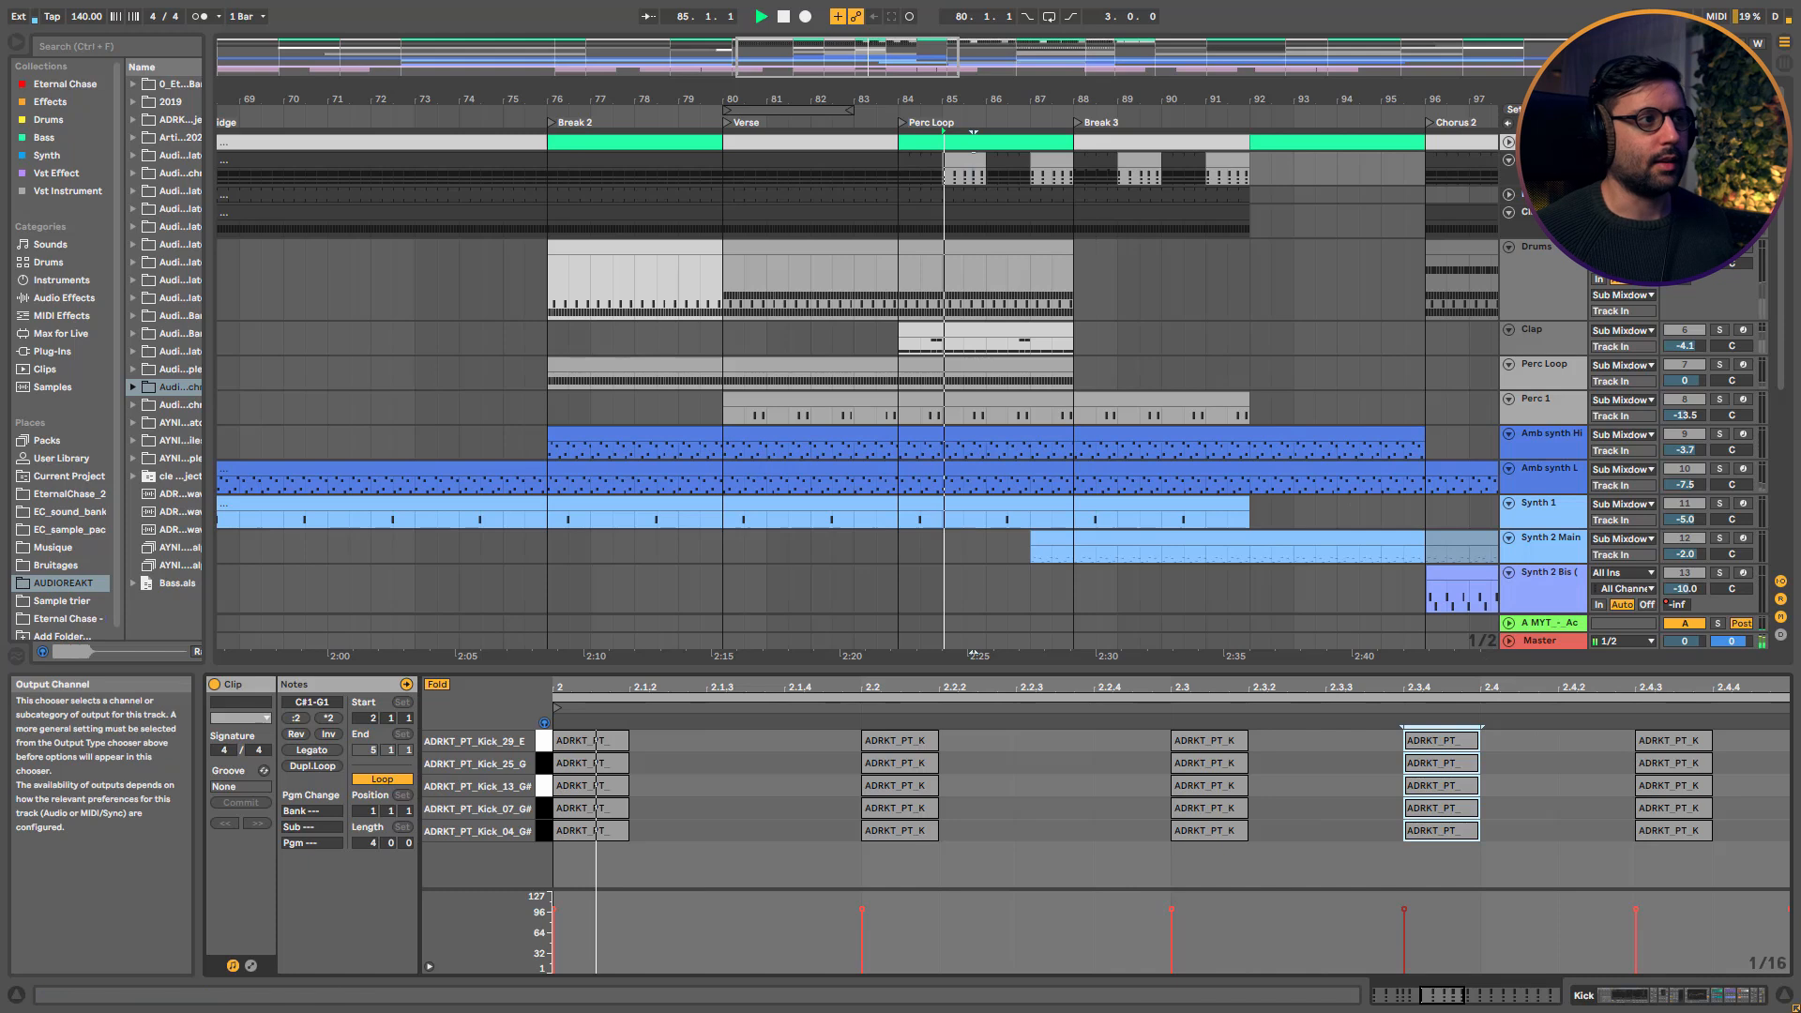
pyautogui.press('space')
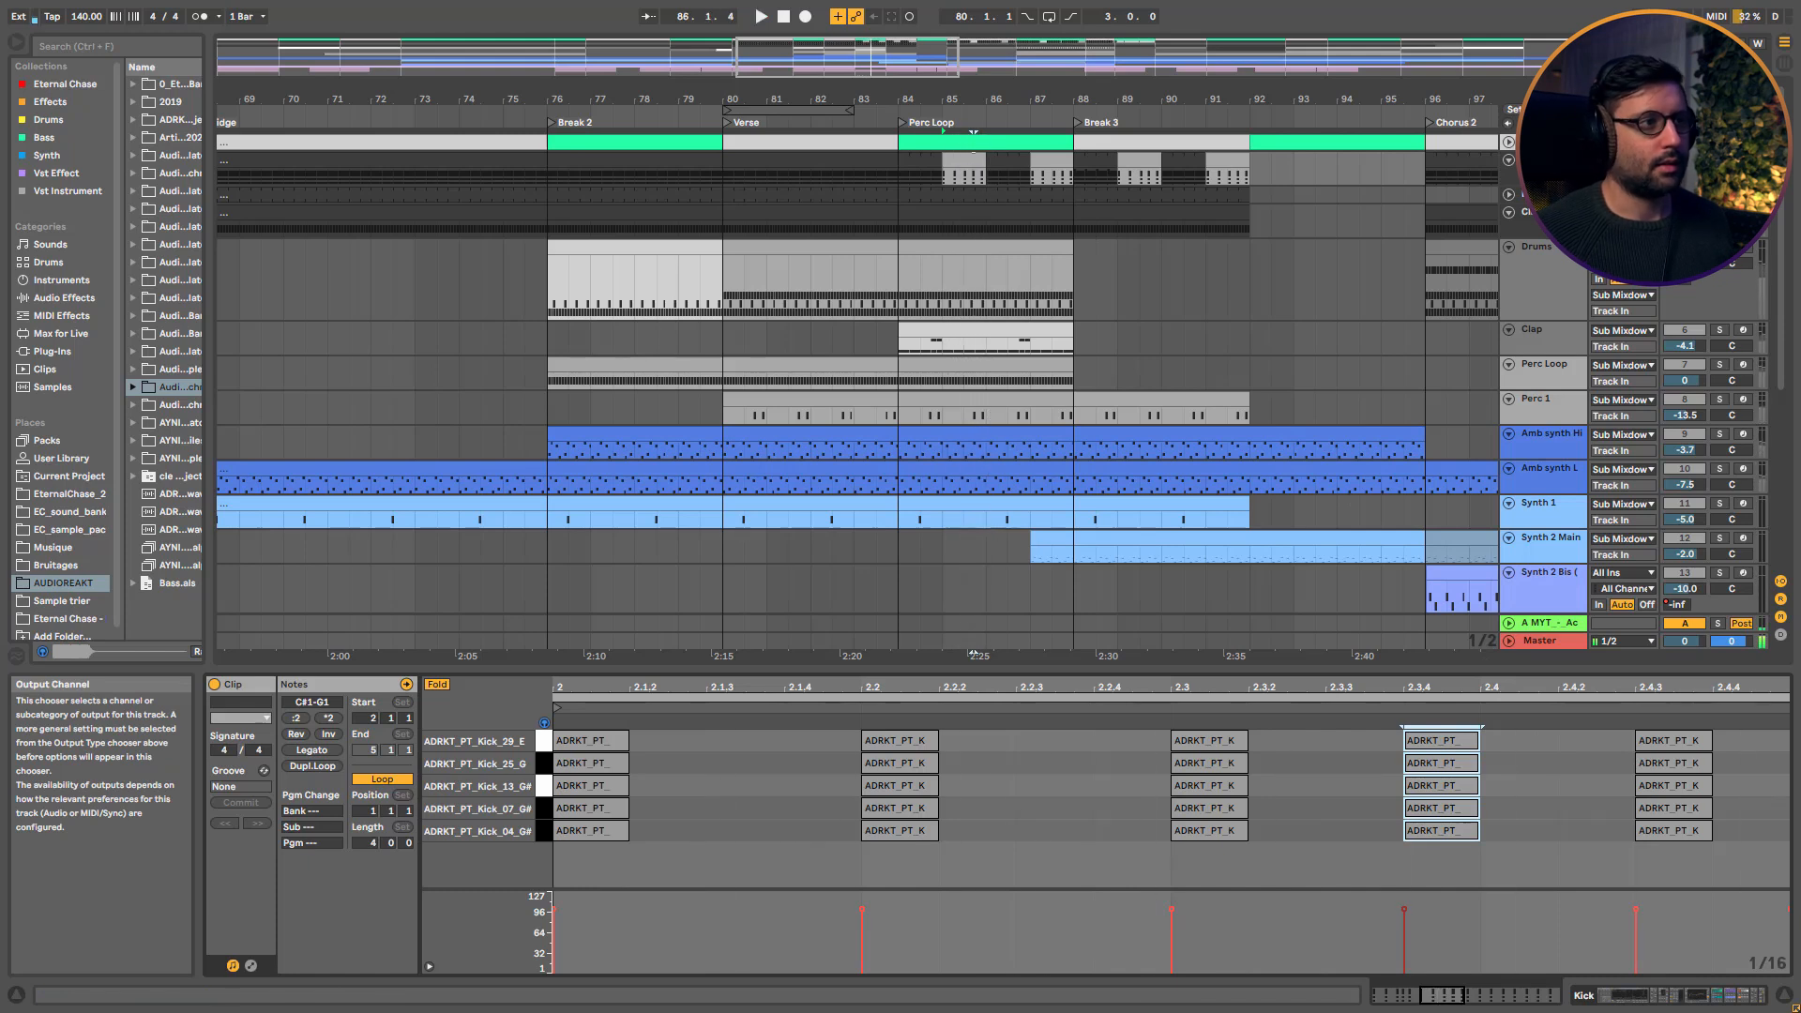
# Play from bar 85 with all tracks, through the Perc Loop section into Break 3
pyautogui.click(1719, 161)
pyautogui.press('space')
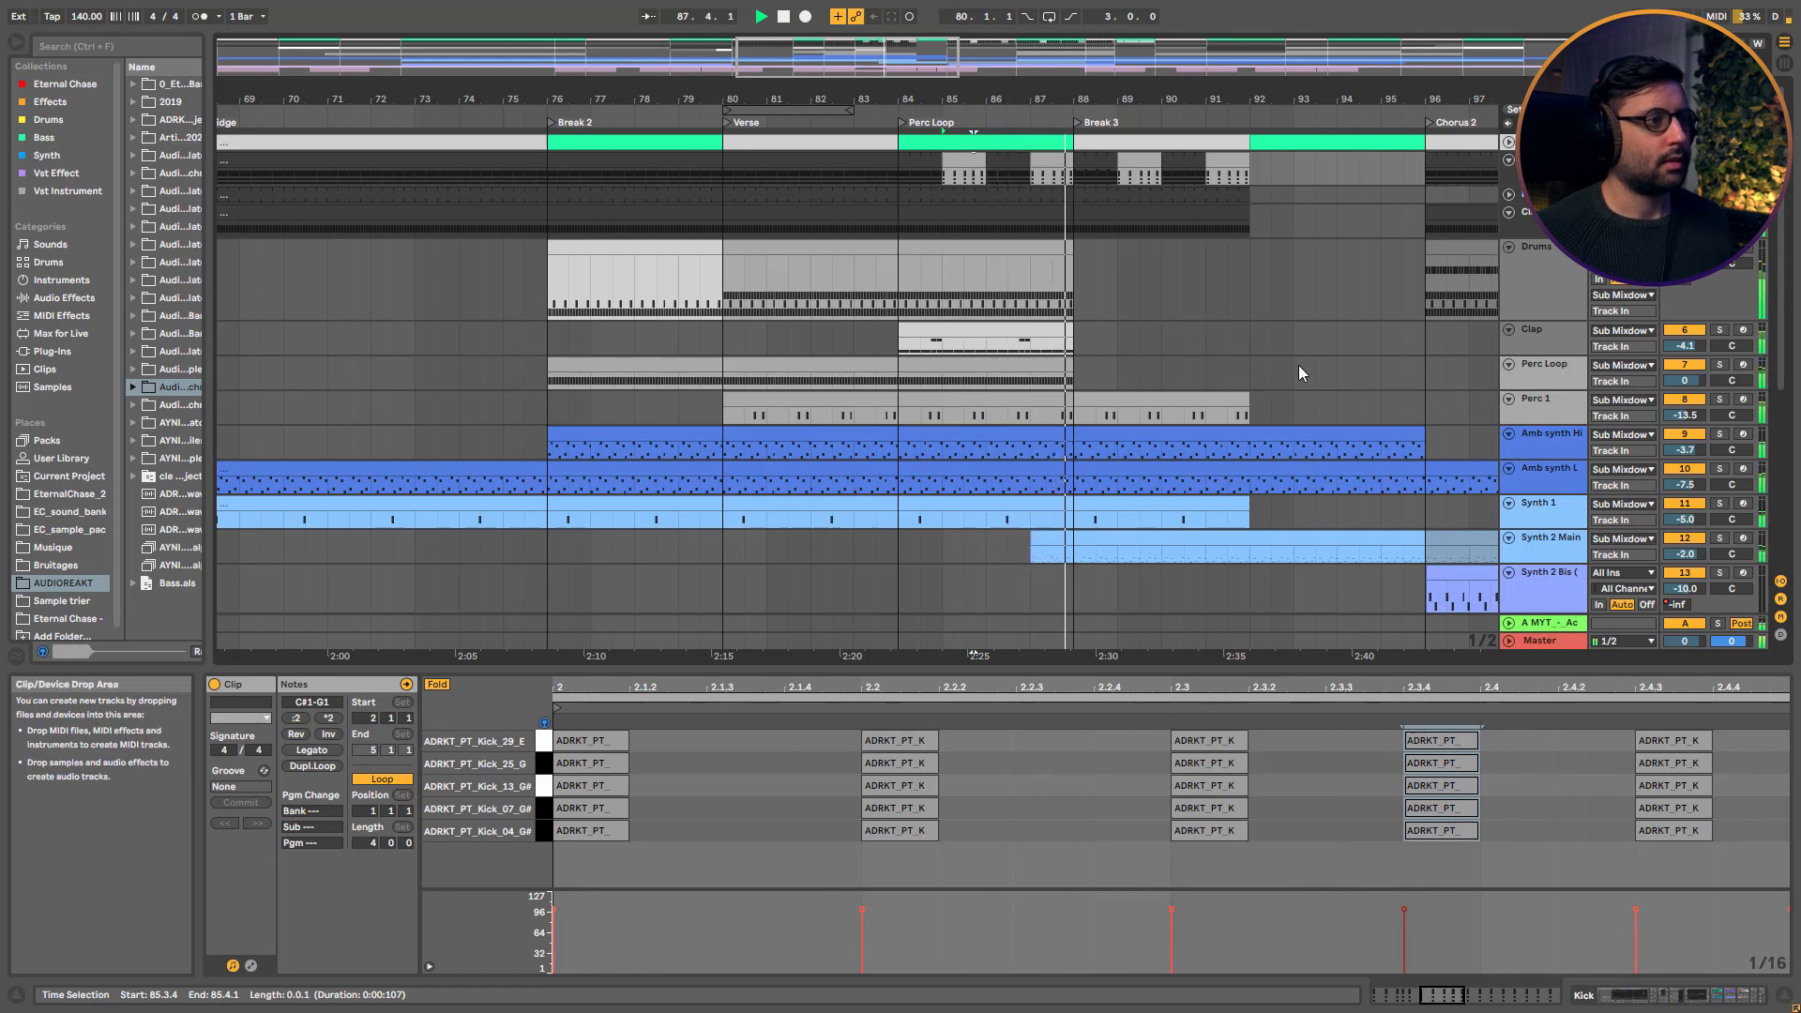
pyautogui.press('space')
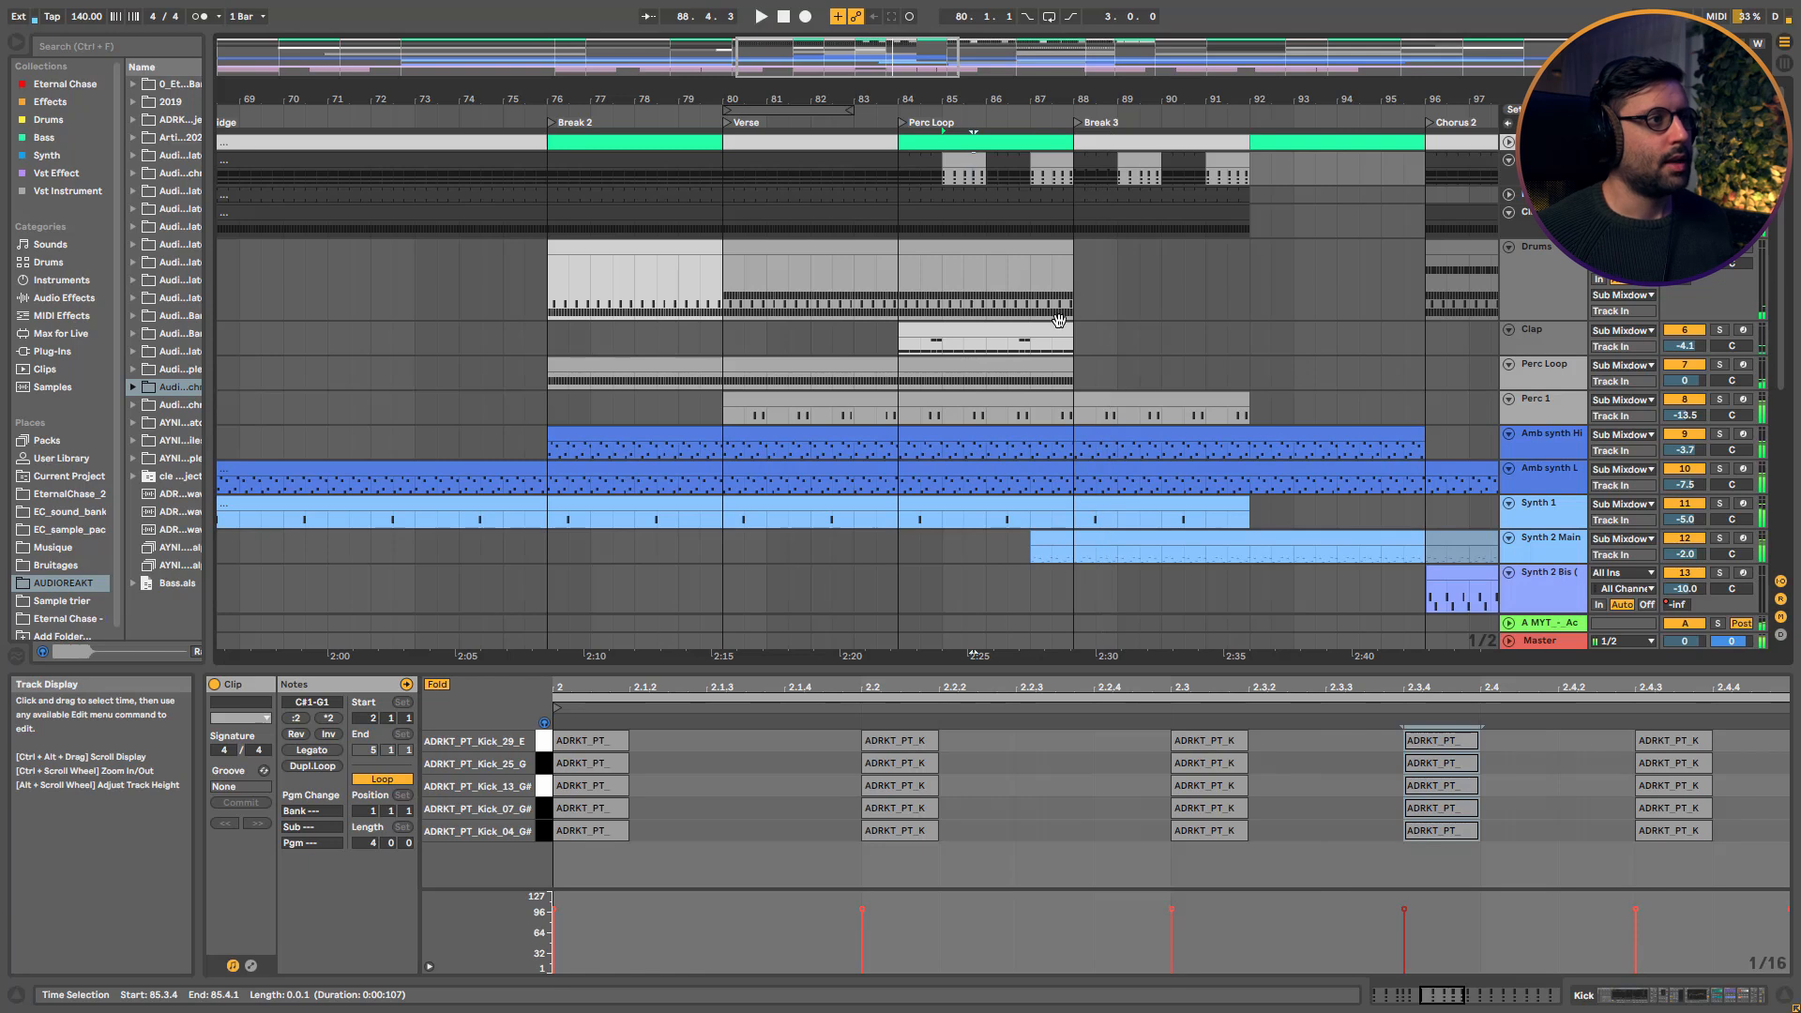
# Enlarge the Synth 2 Main track in the arrangement and show its devices
pyautogui.scroll(-2, 1098, 269)
pyautogui.scroll(2, 1102, 266)
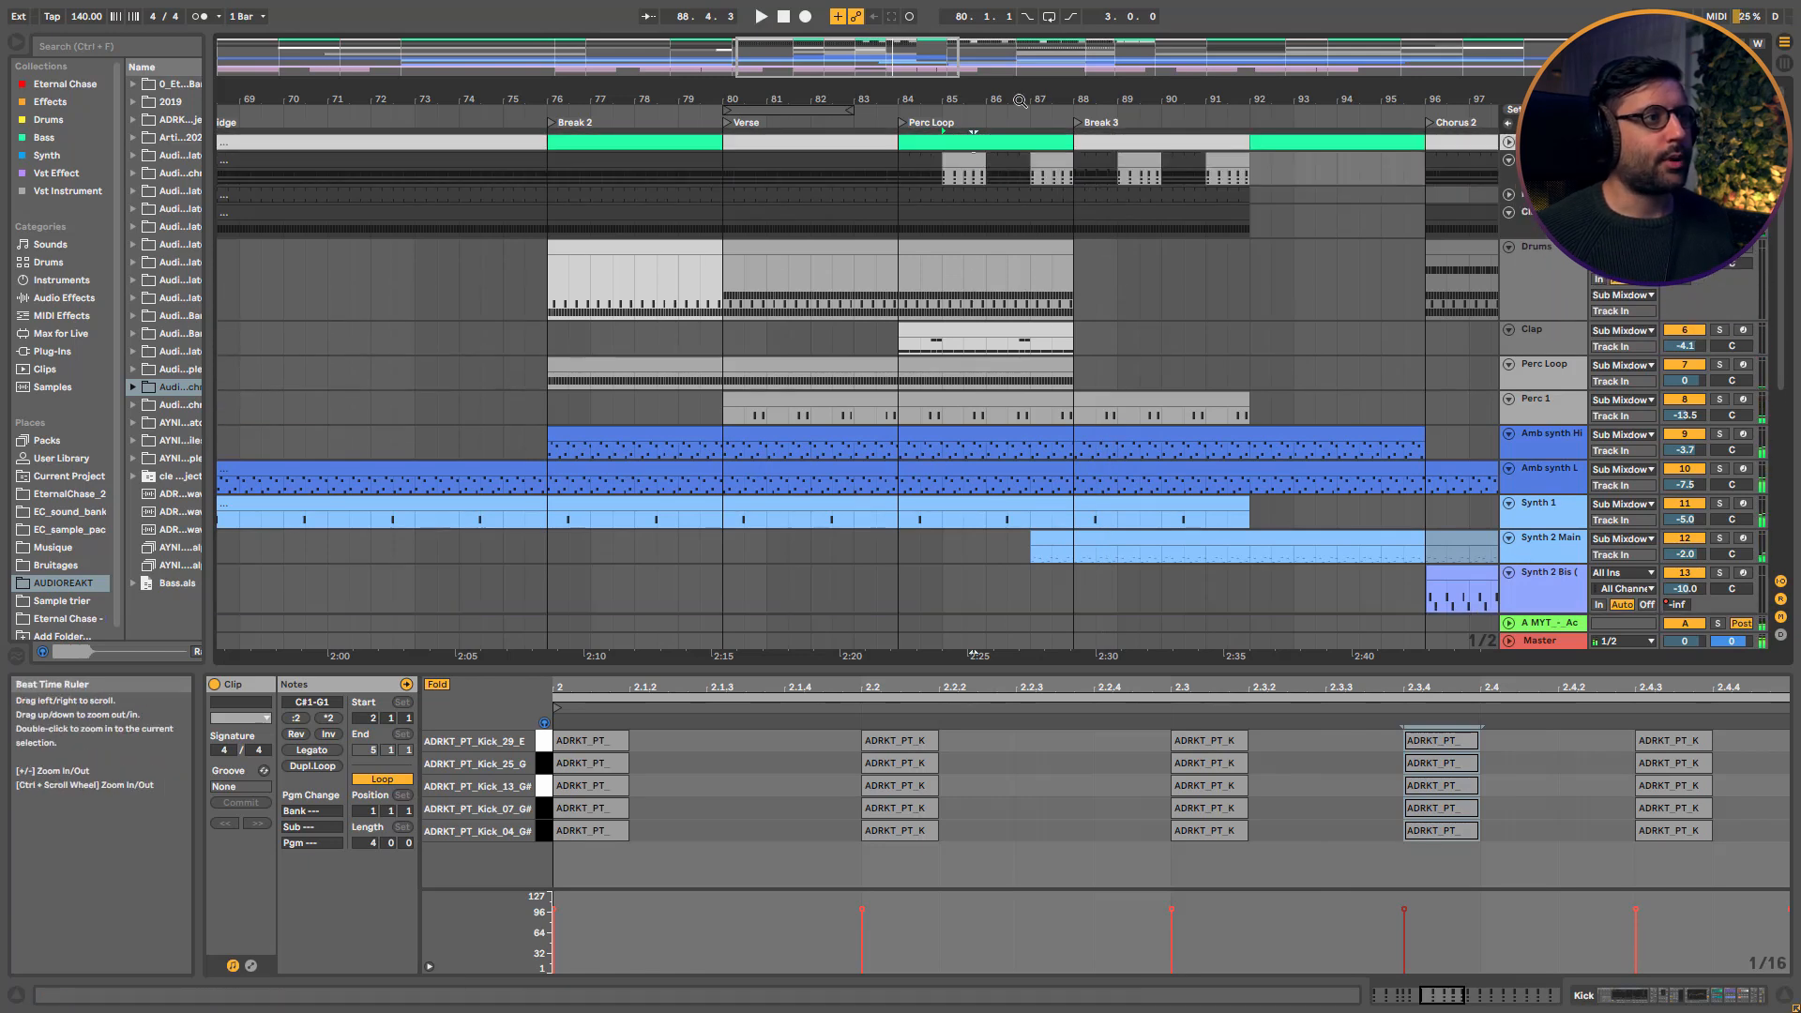
pyautogui.moveTo(1021, 102); pyautogui.dragTo(954, 77)
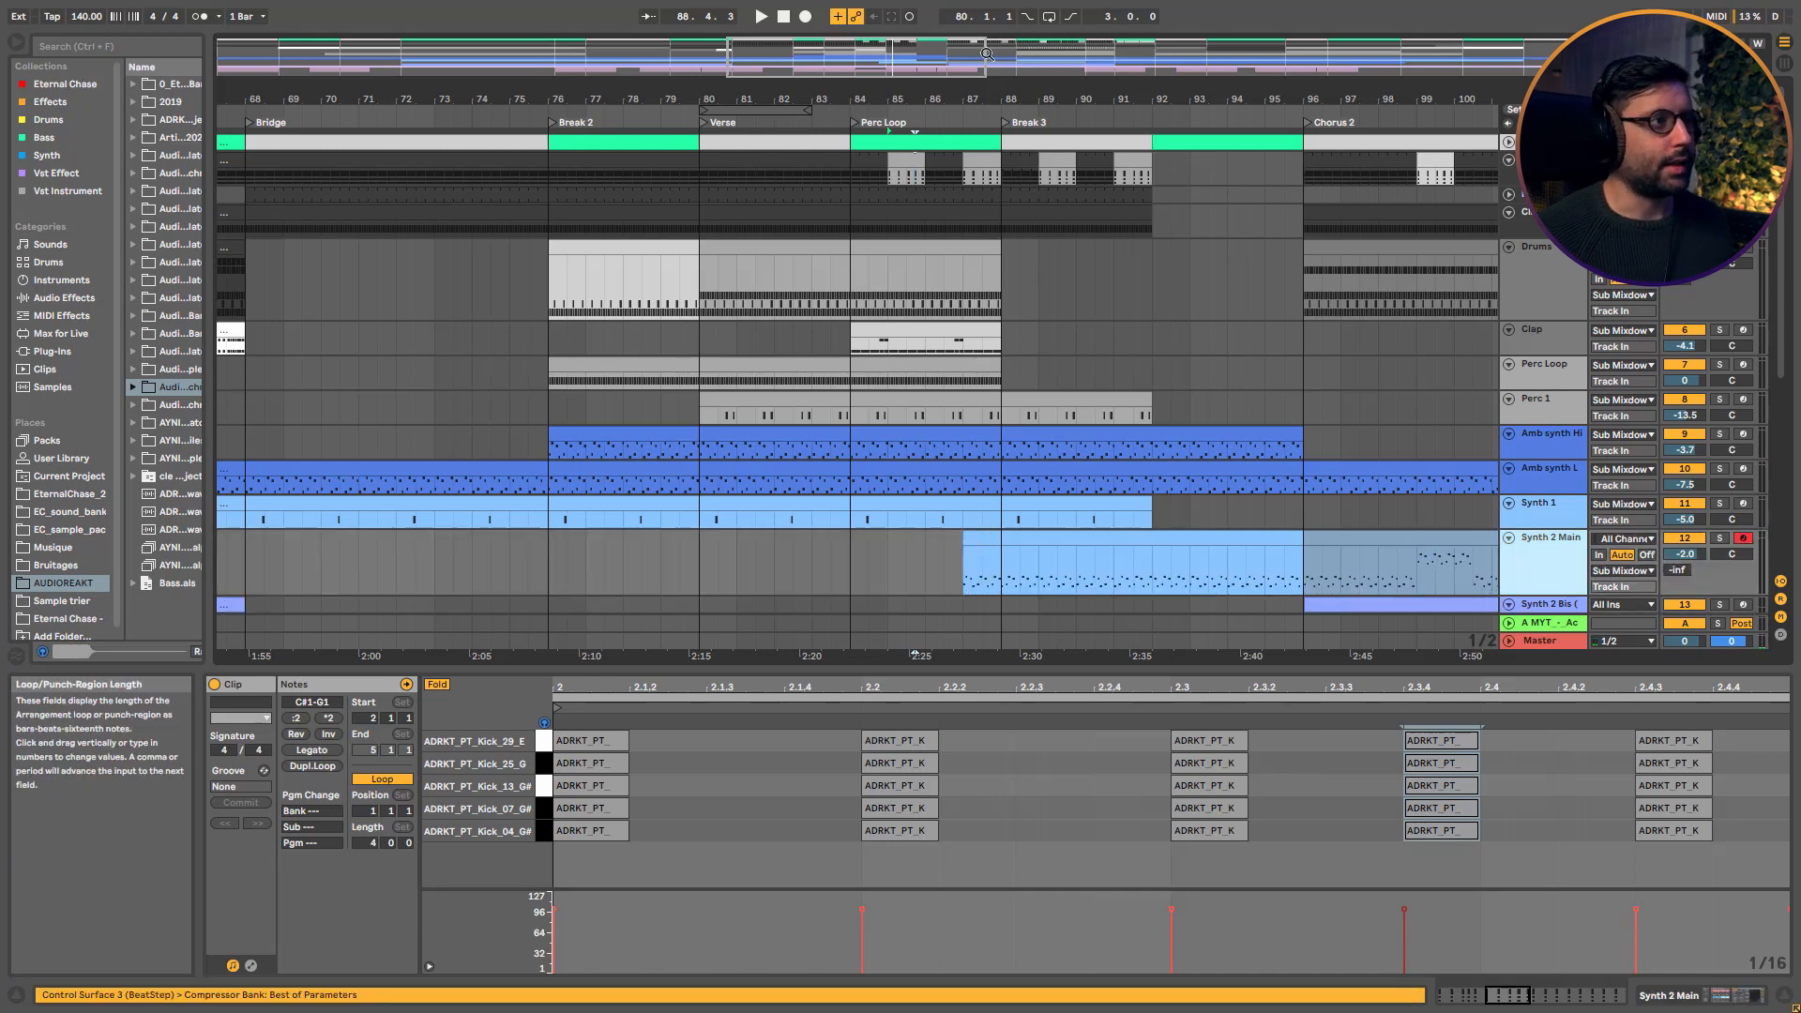
pyautogui.moveTo(788, 100)
pyautogui.mouseDown()
pyautogui.moveTo(756, 80)
pyautogui.moveTo(785, 65)
pyautogui.mouseUp()
pyautogui.scroll(-2, 1554, 555)
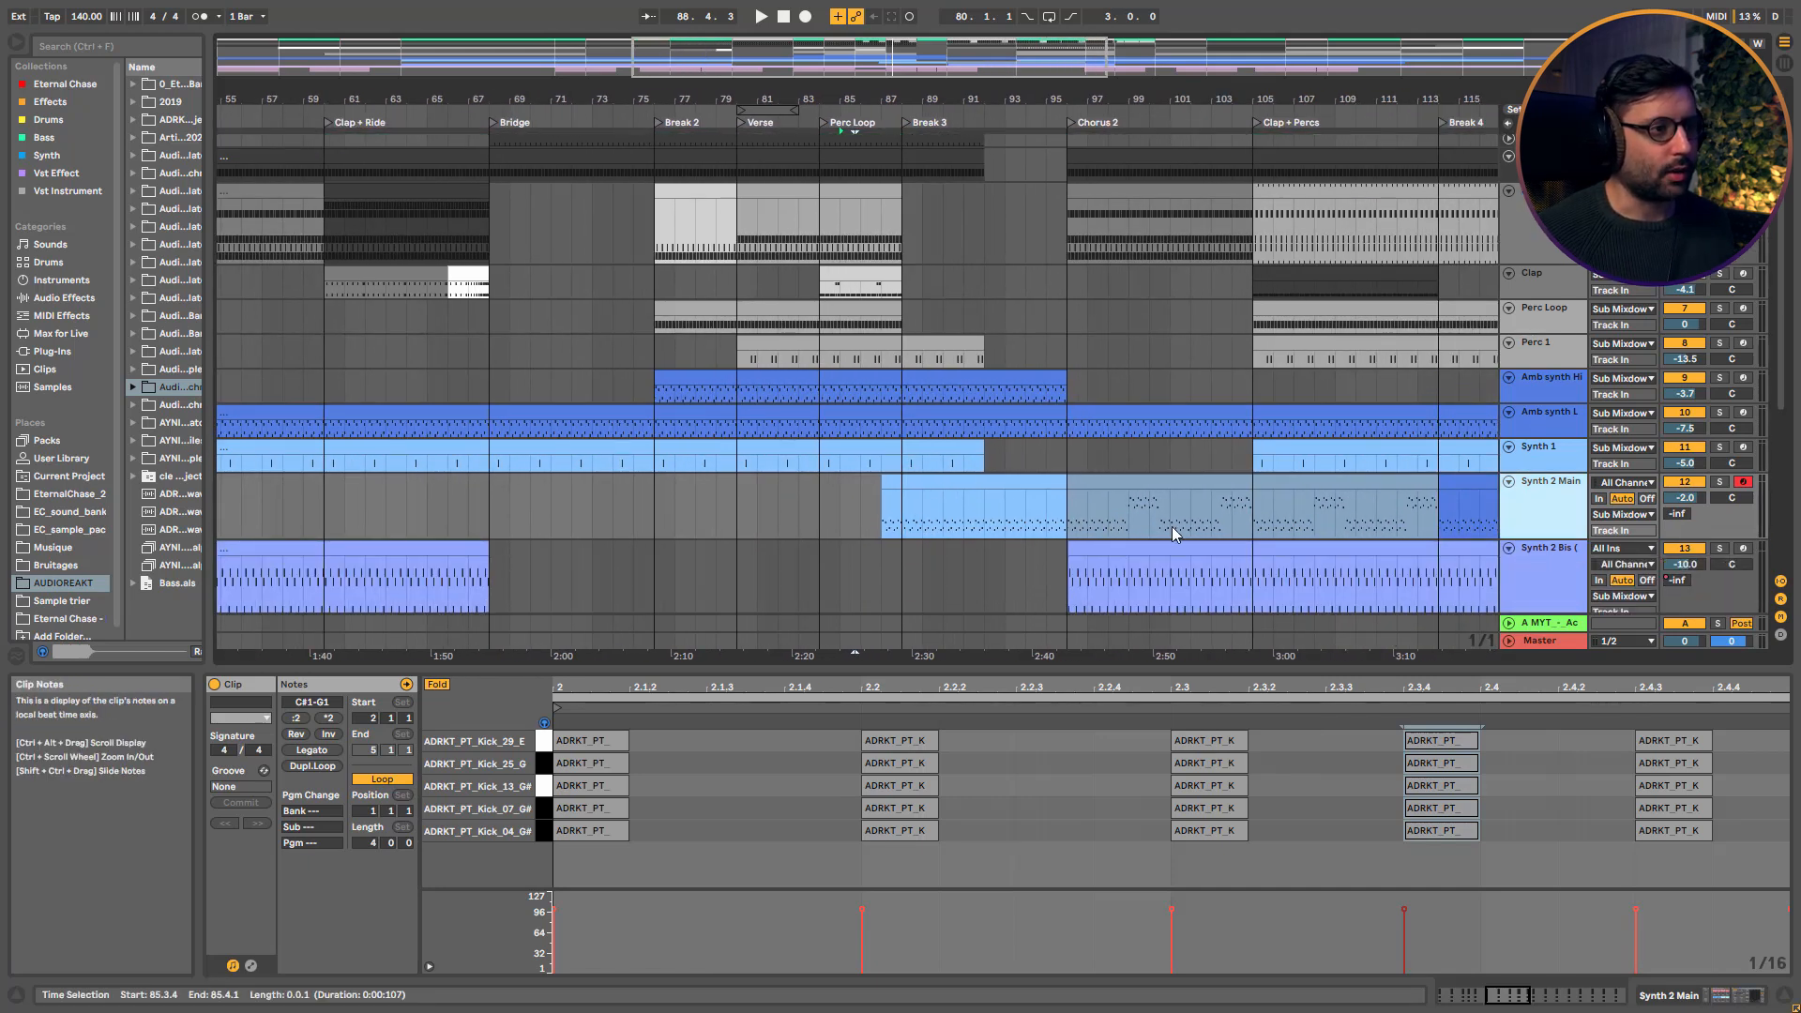
pyautogui.click(1533, 508)
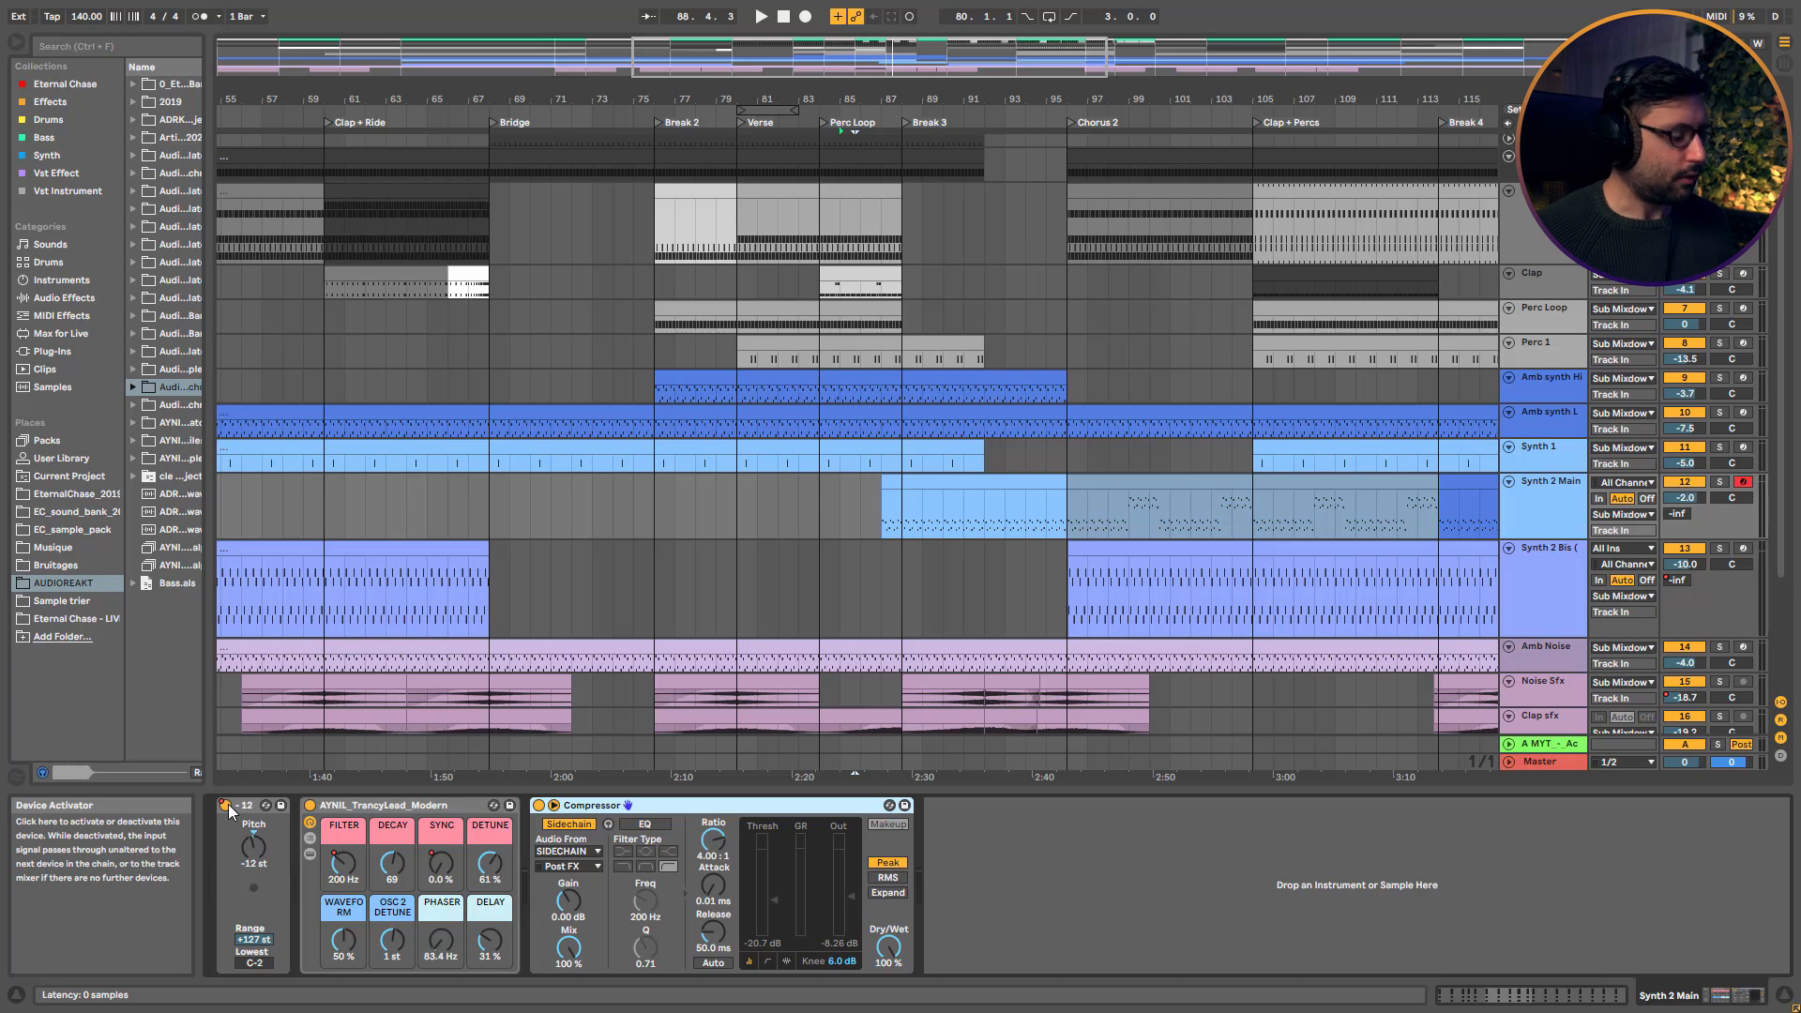
# Show the automation lanes and listen to the start of Break 3 from bars 89 and 88
pyautogui.press('a')
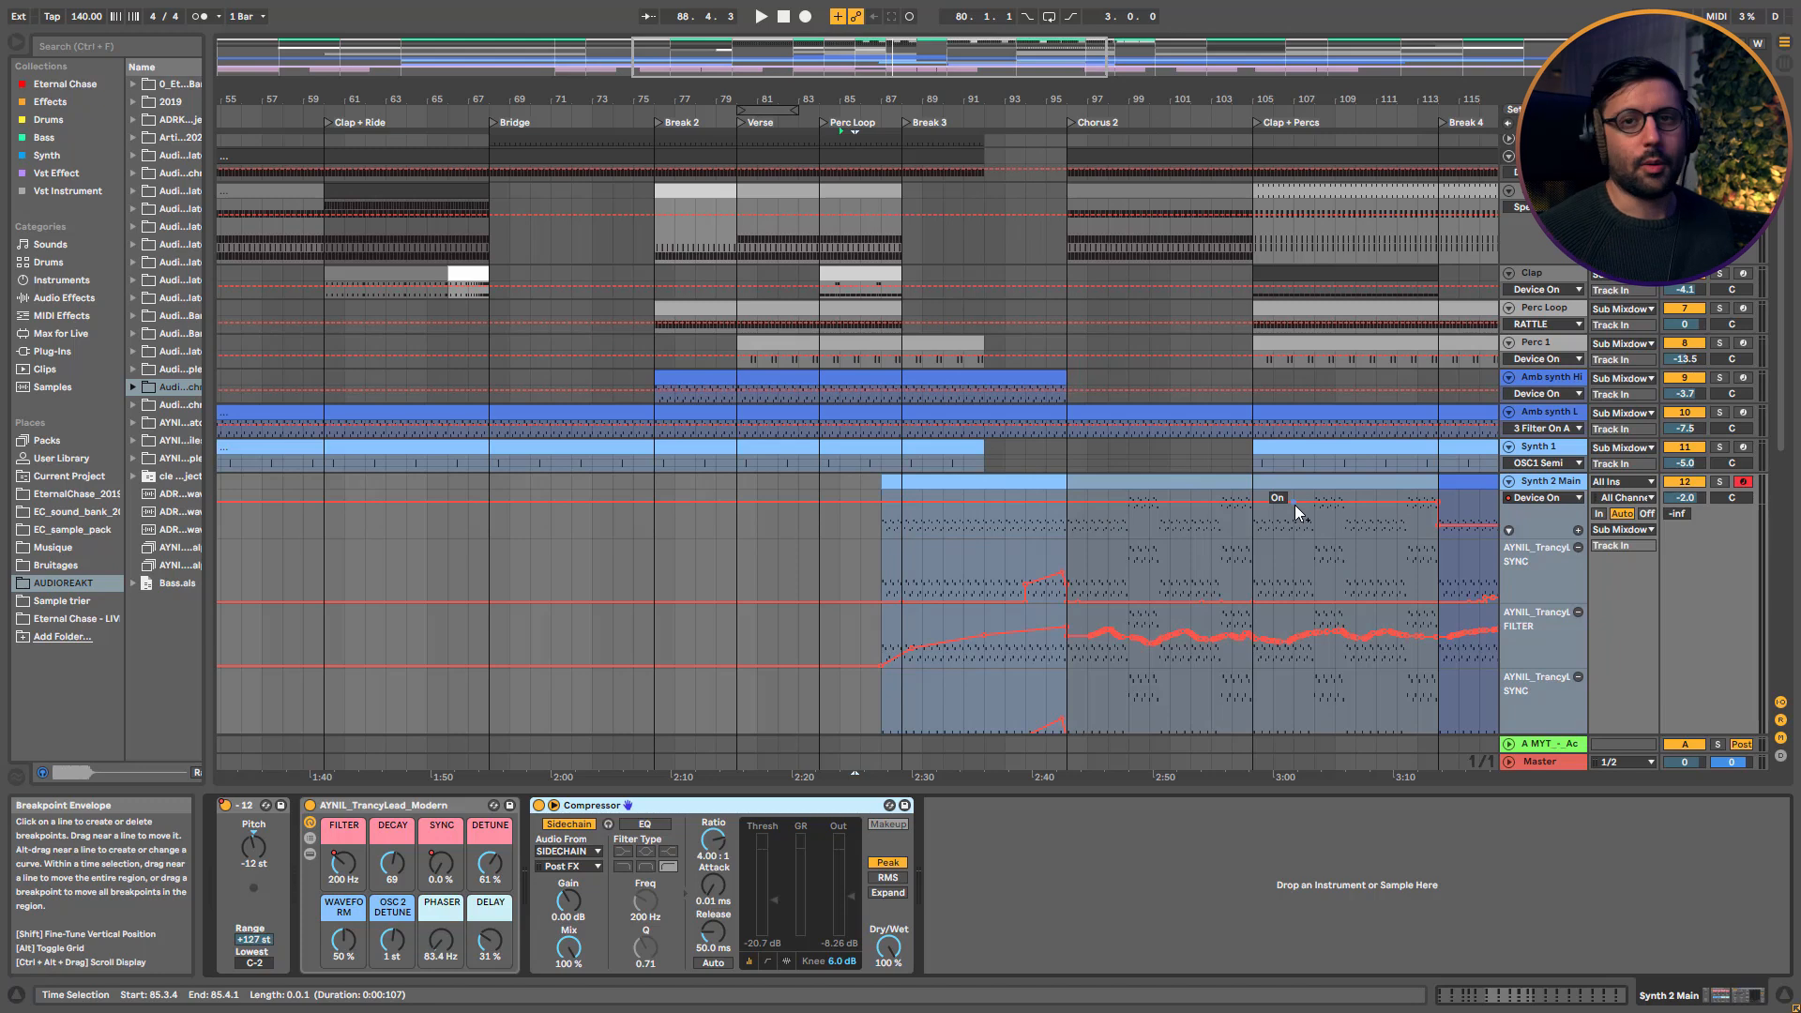
pyautogui.press('space')
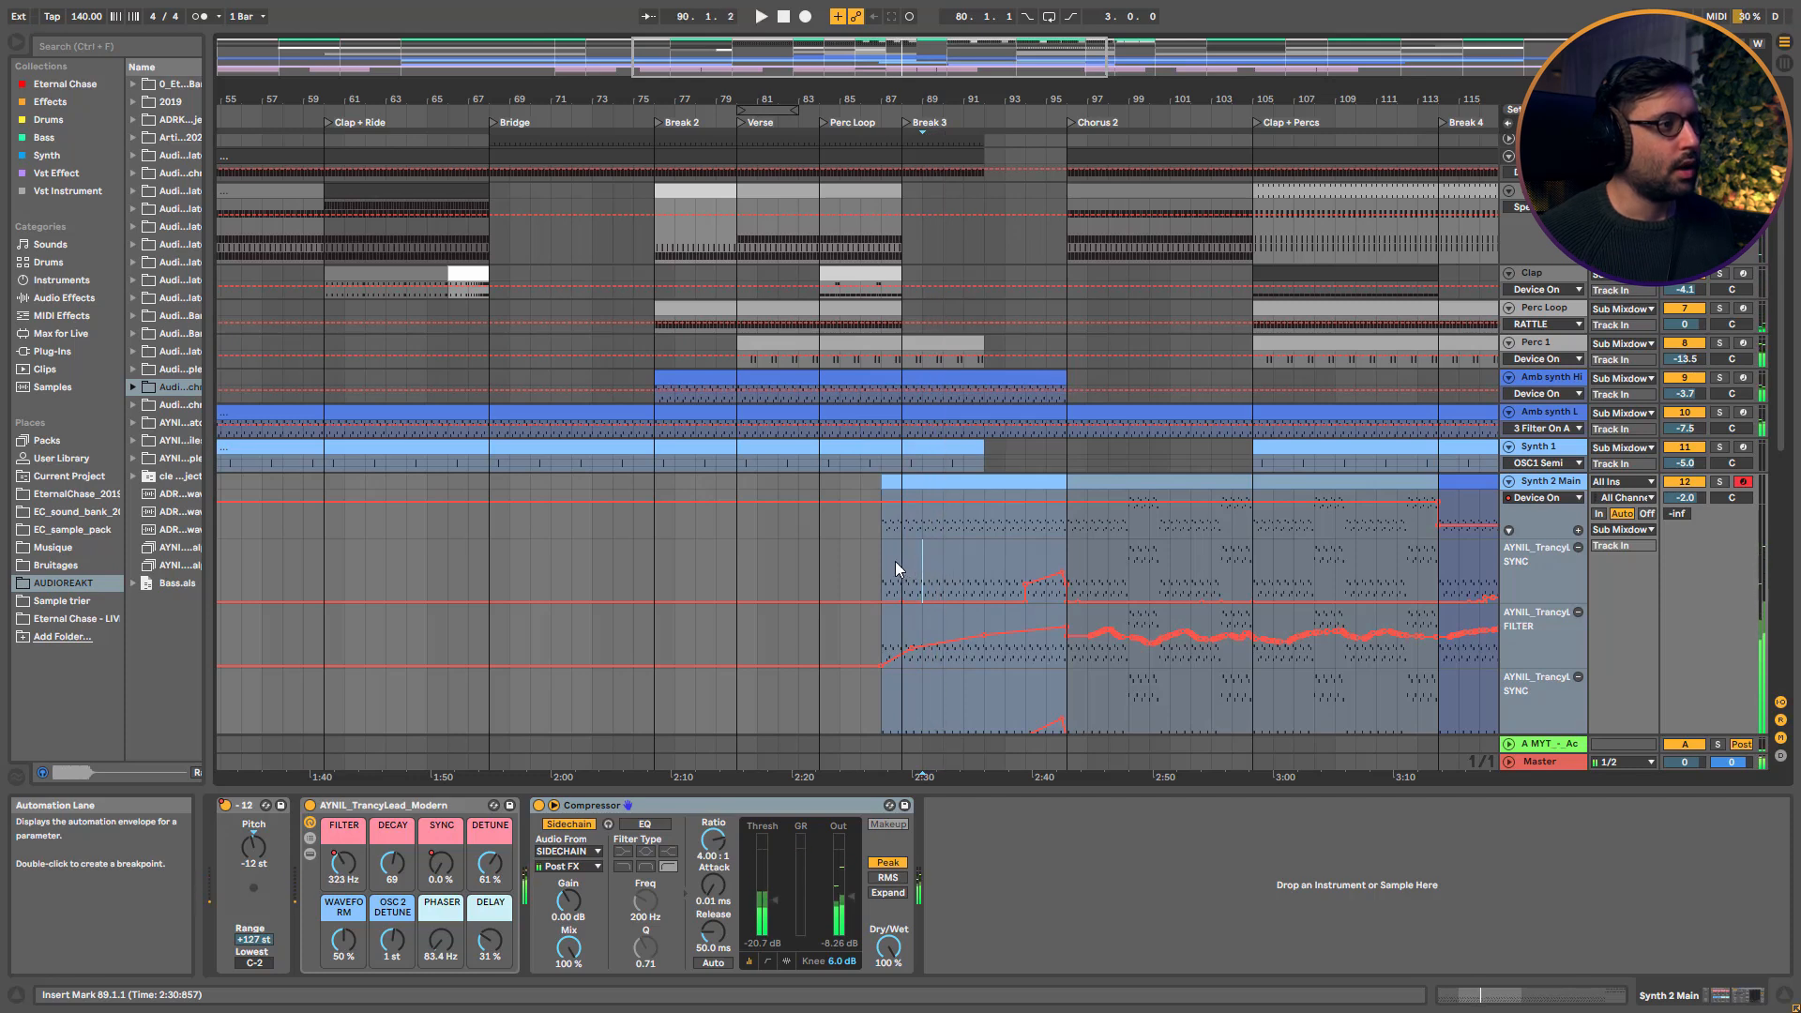
pyautogui.press('space')
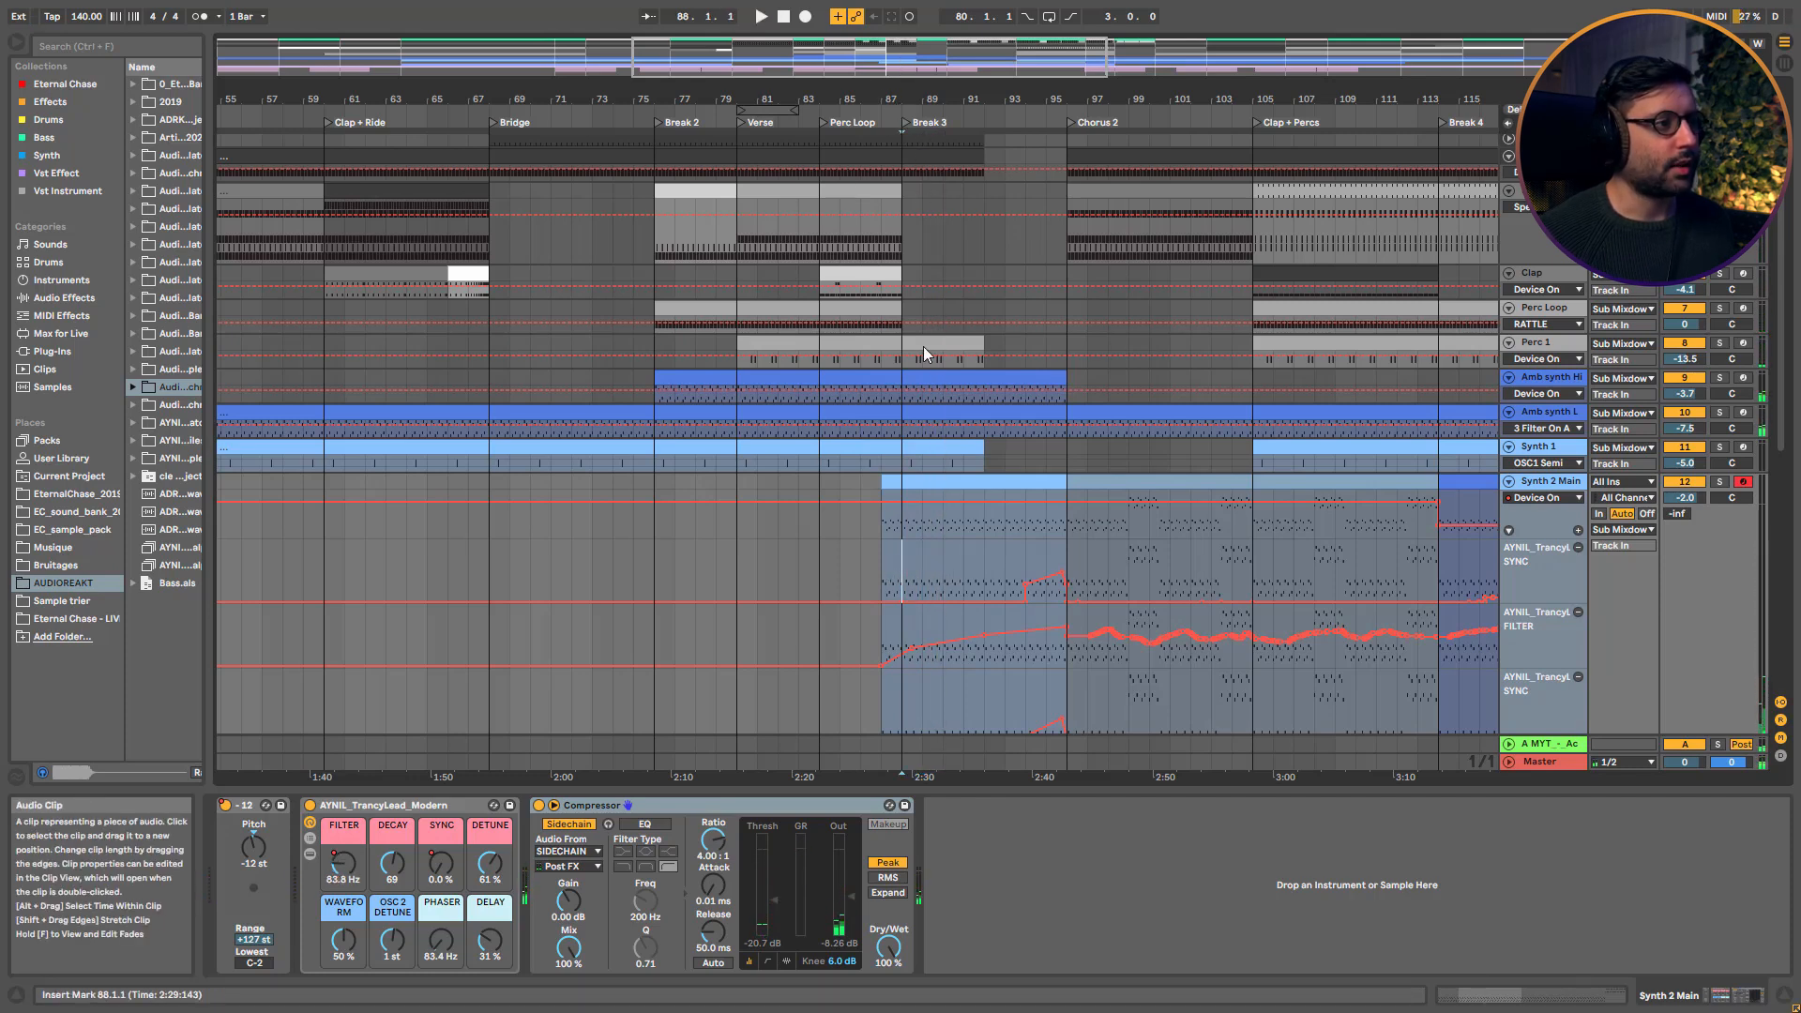
pyautogui.press('space')
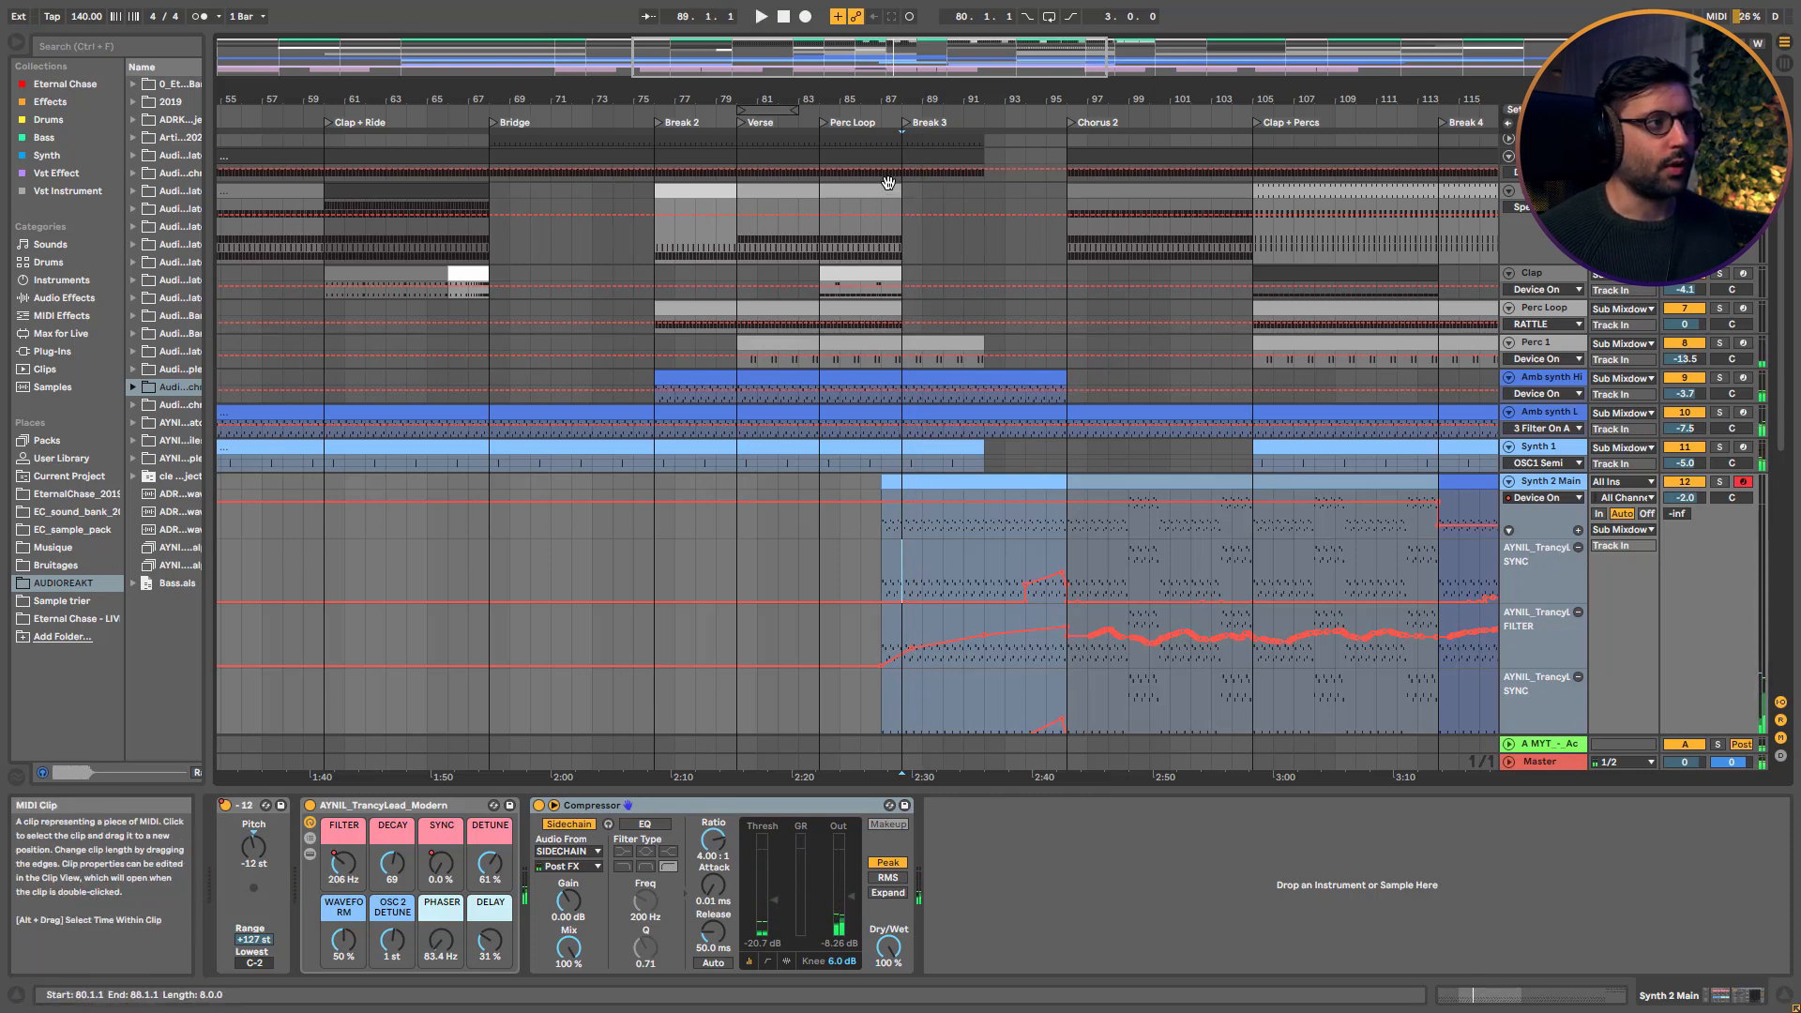
# Show the Perc 1 track's devices, and play from bar 86 in the Perc Loop section through Break 3 into Chorus 2
pyautogui.click(878, 336)
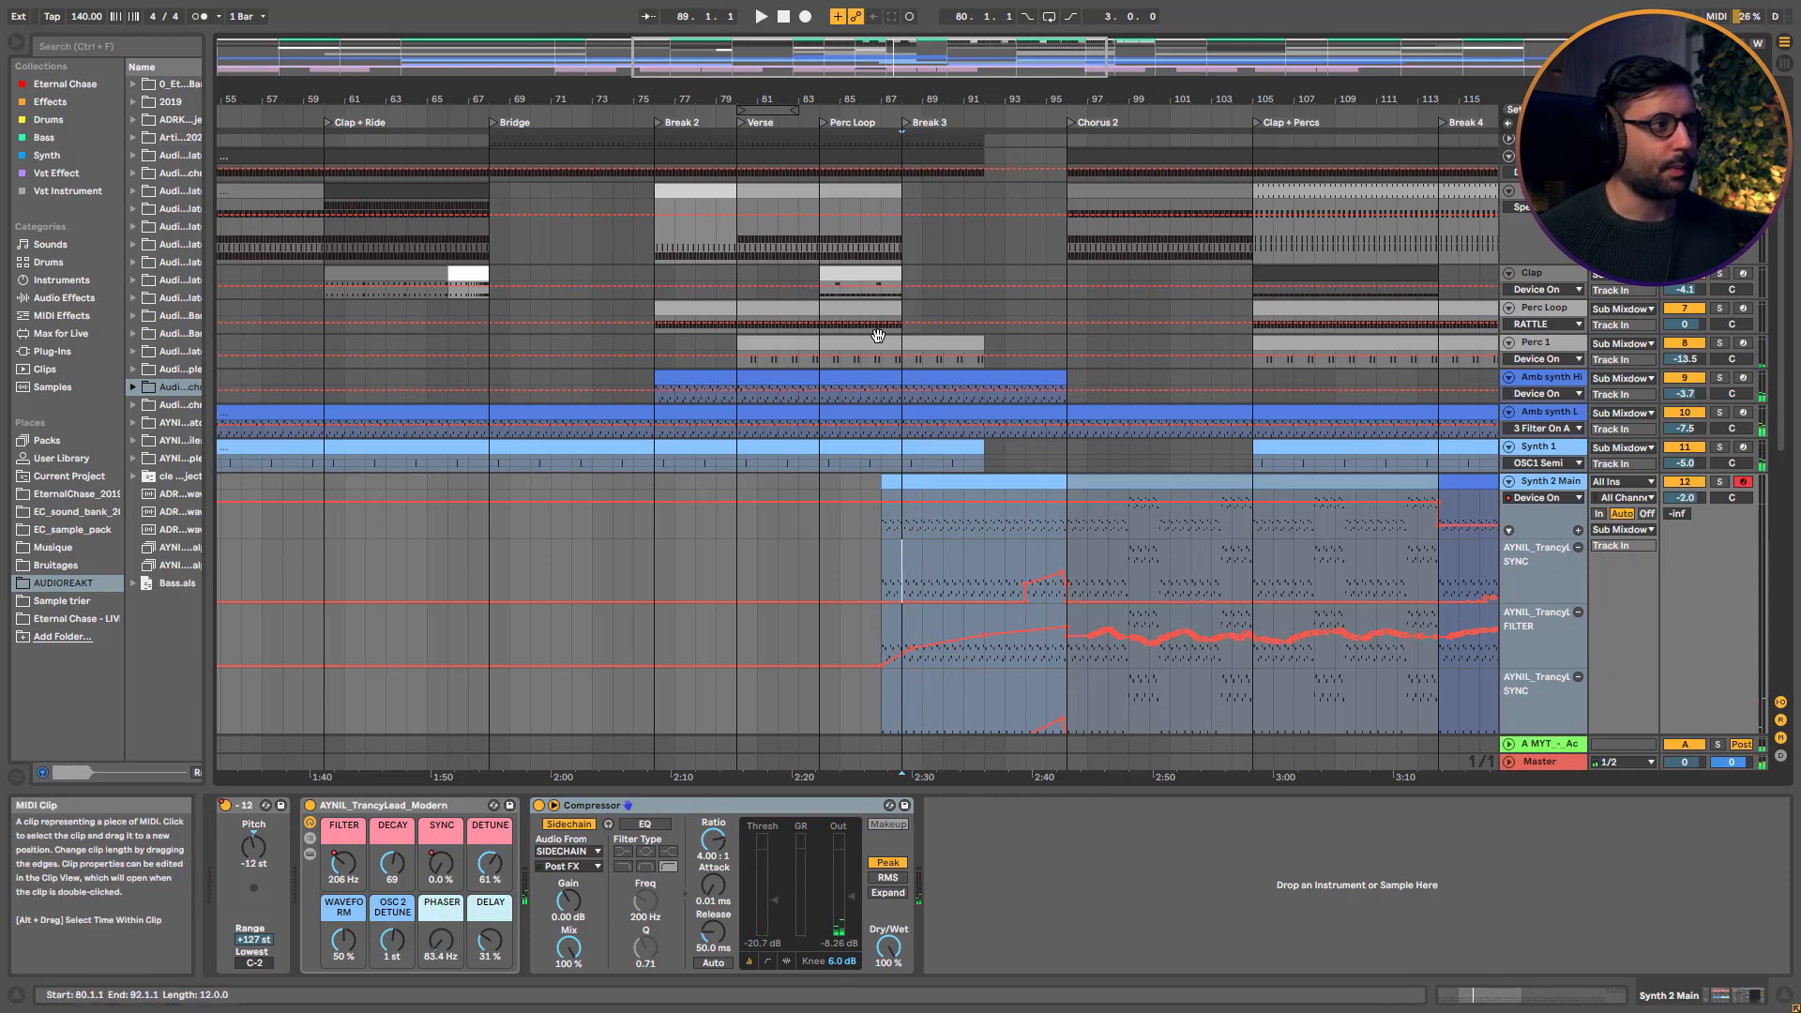
pyautogui.click(958, 345)
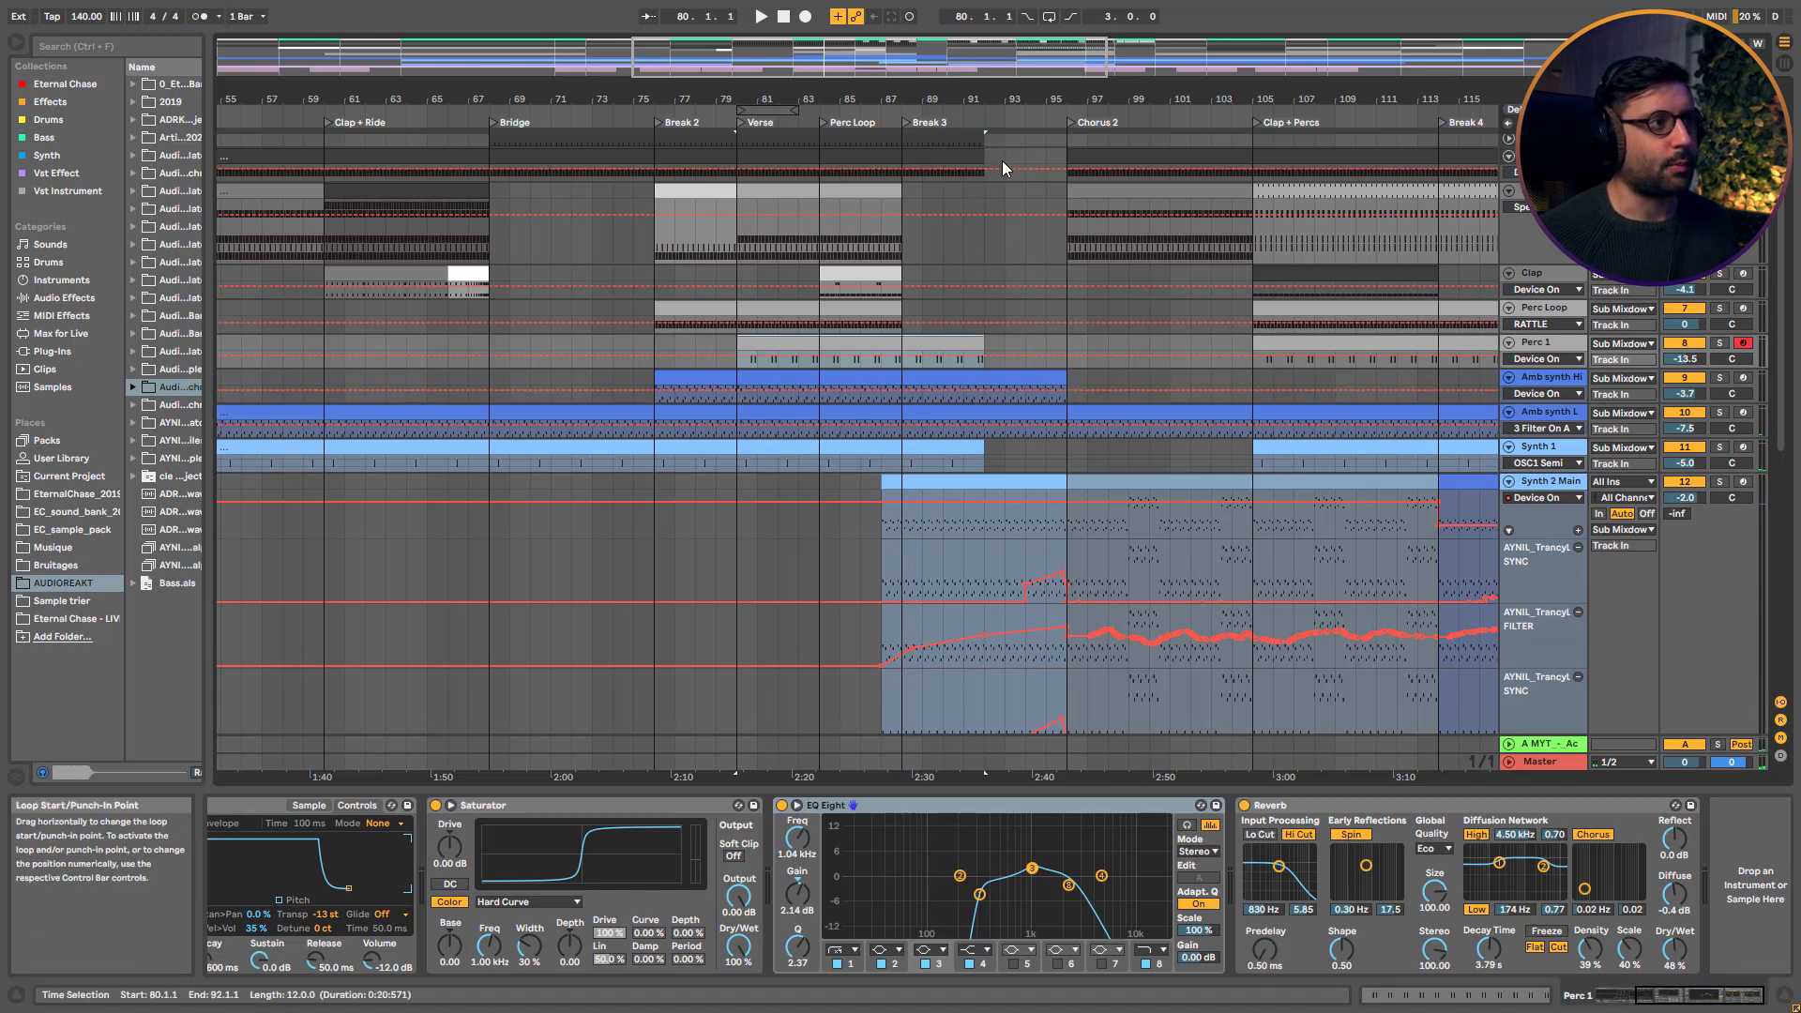
pyautogui.scroll(1, 1001, 207)
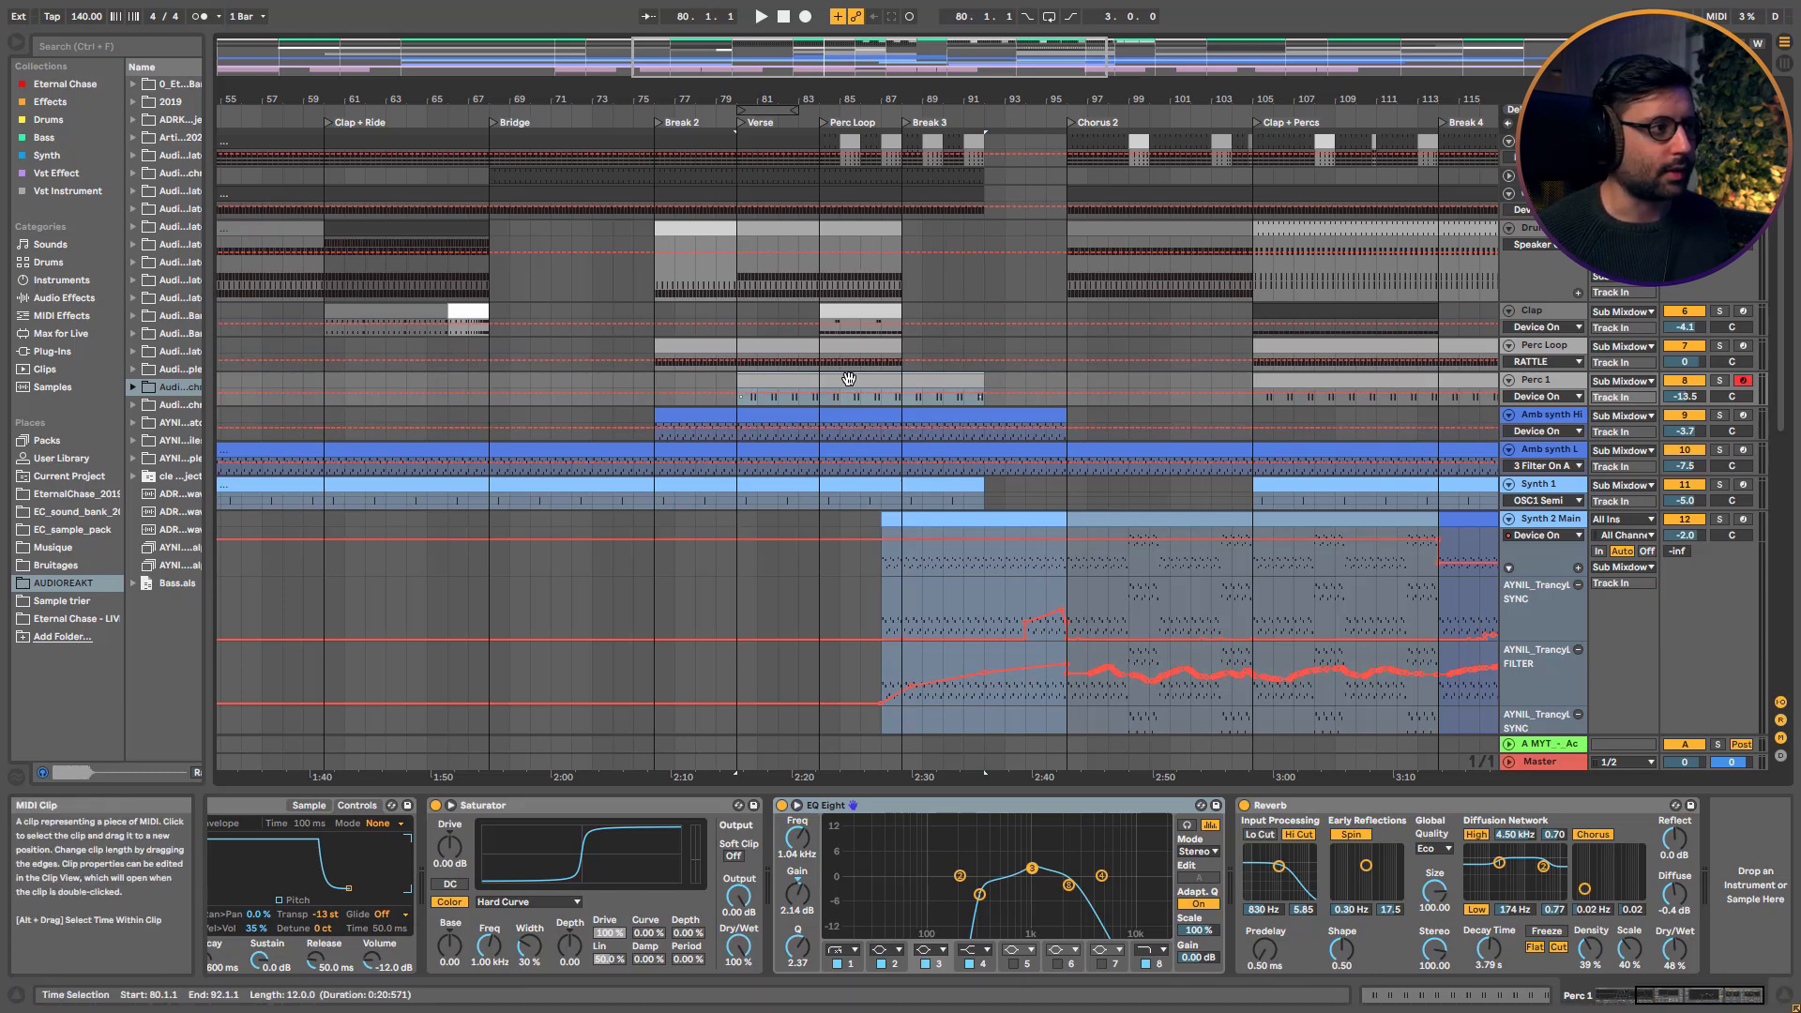
pyautogui.click(860, 328)
pyautogui.press('space')
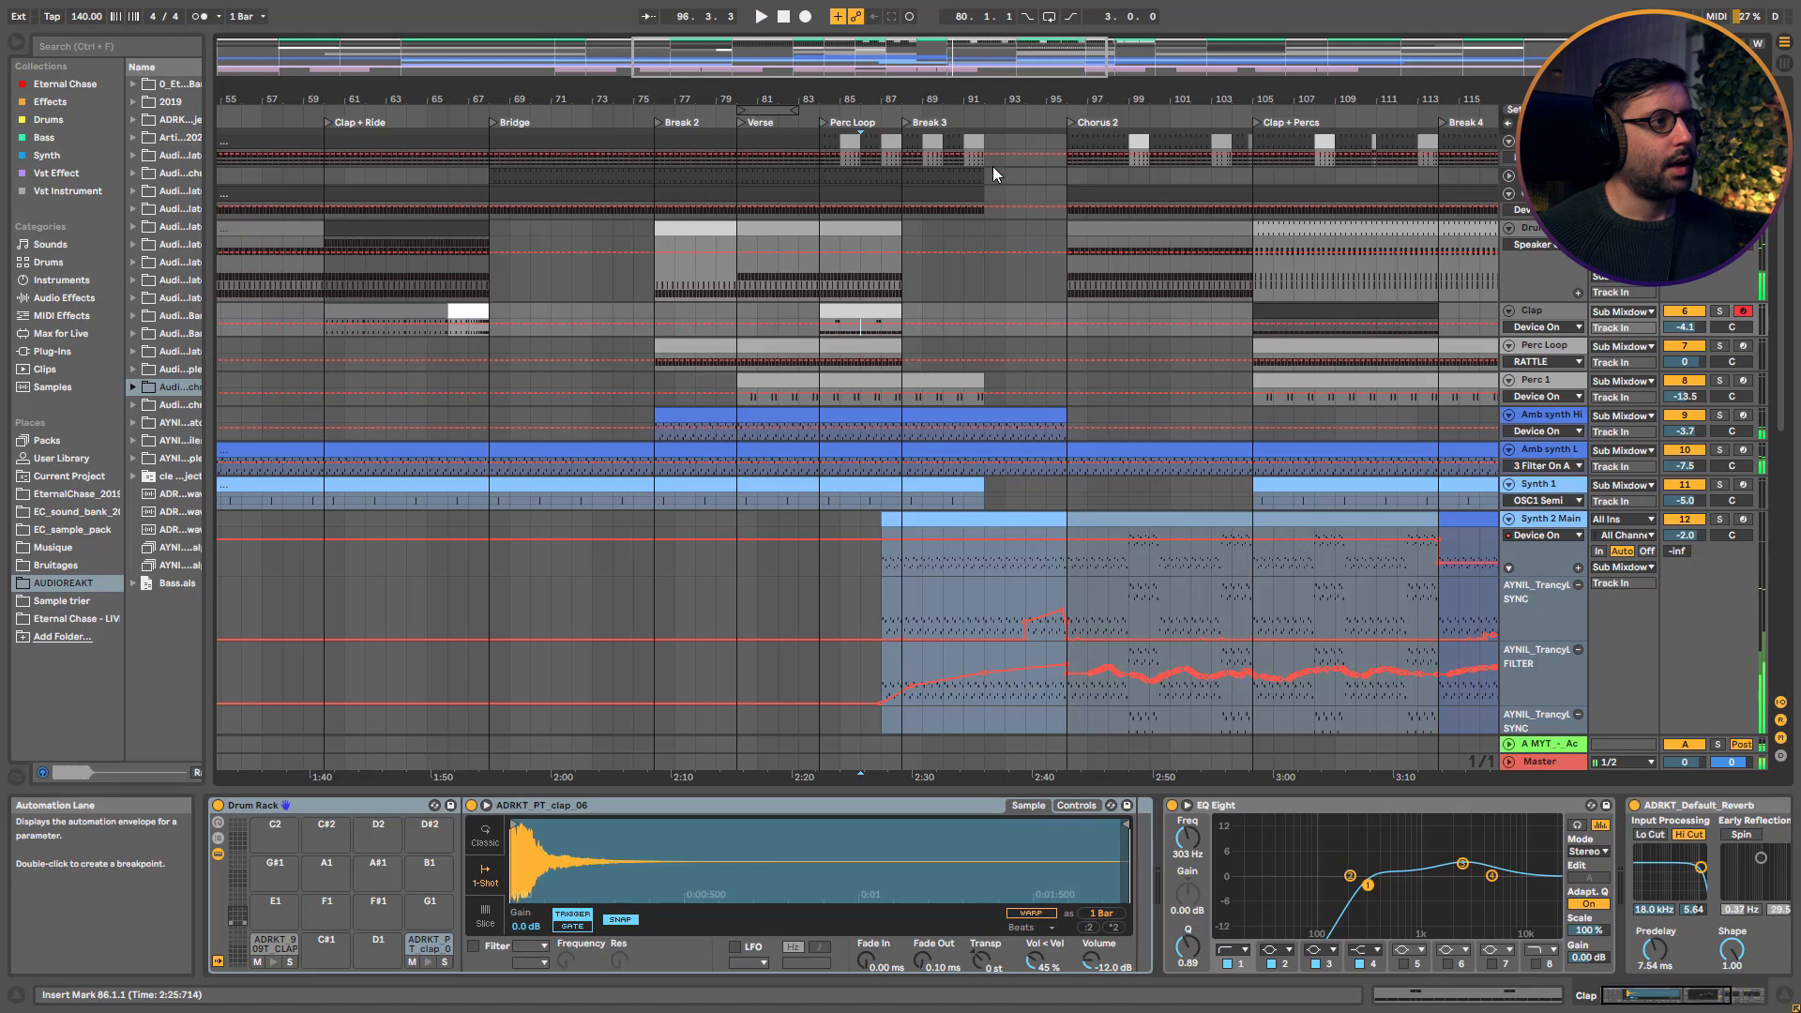
# Examine the Synth 2 Main automation in Break 3 and the devices inside its AYNIL_TrancyLead_Modern rack
pyautogui.moveTo(993, 58); pyautogui.dragTo(993, 146)
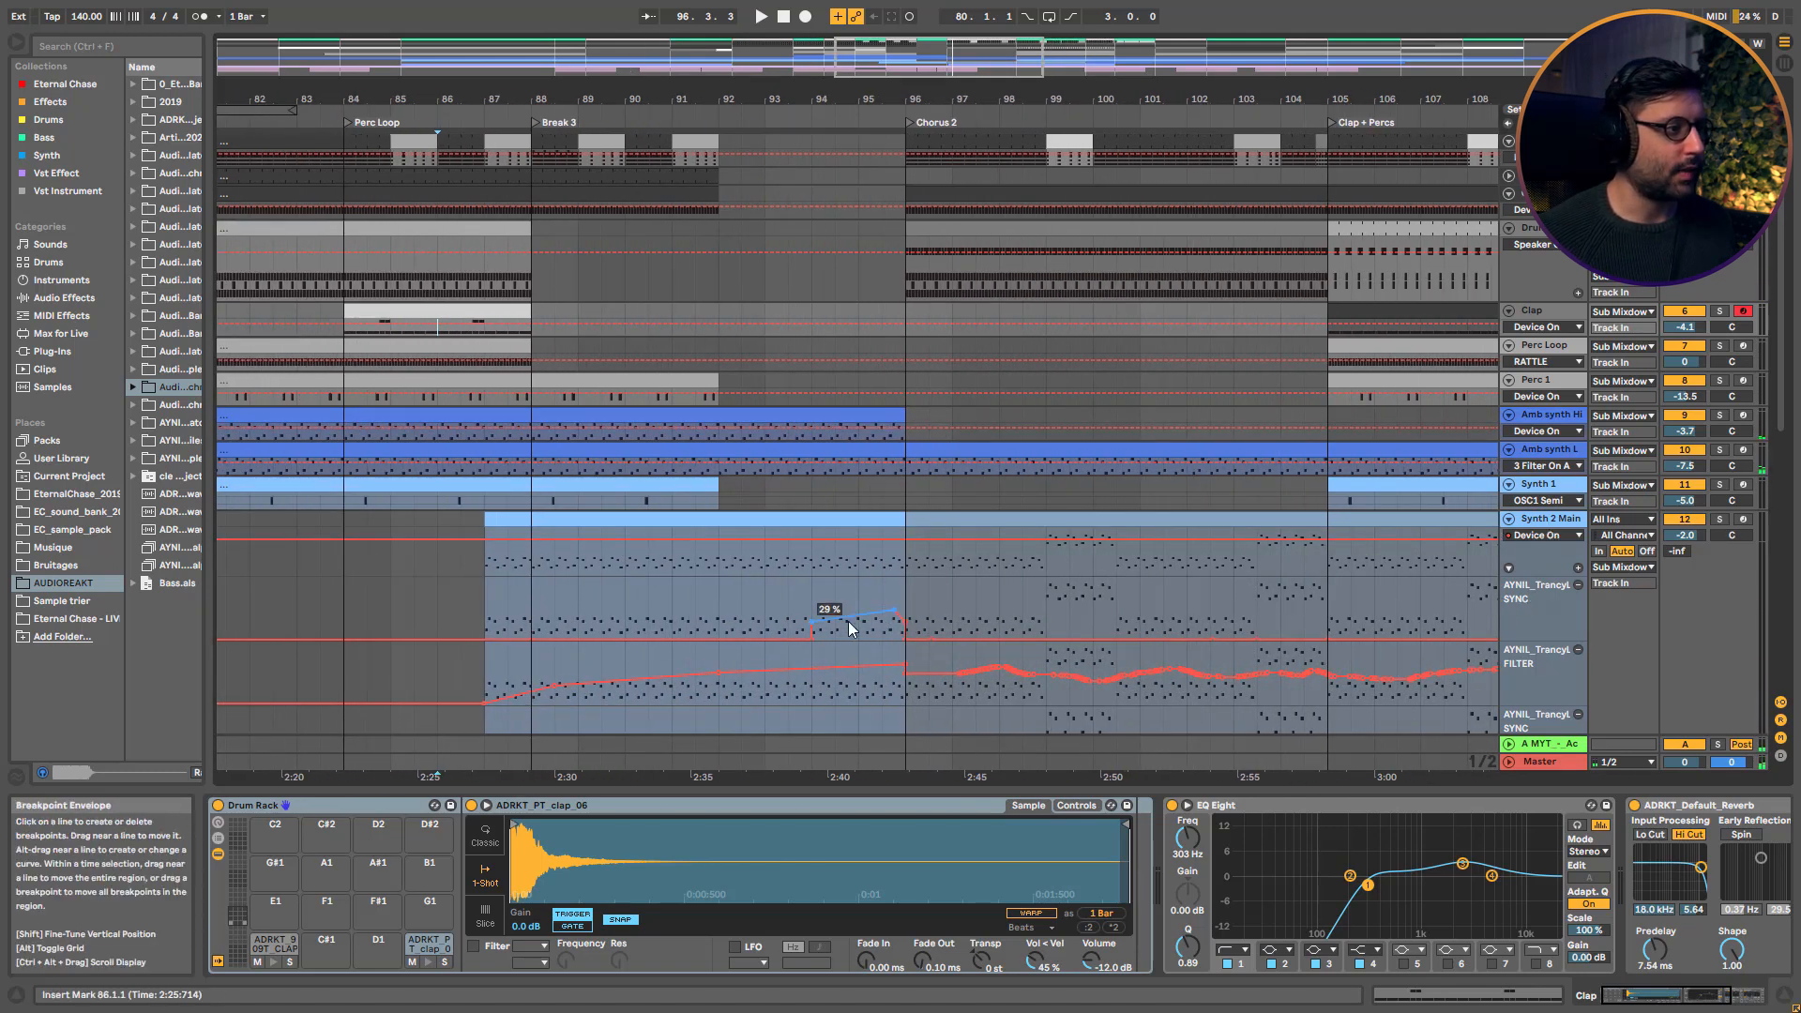
pyautogui.click(1534, 518)
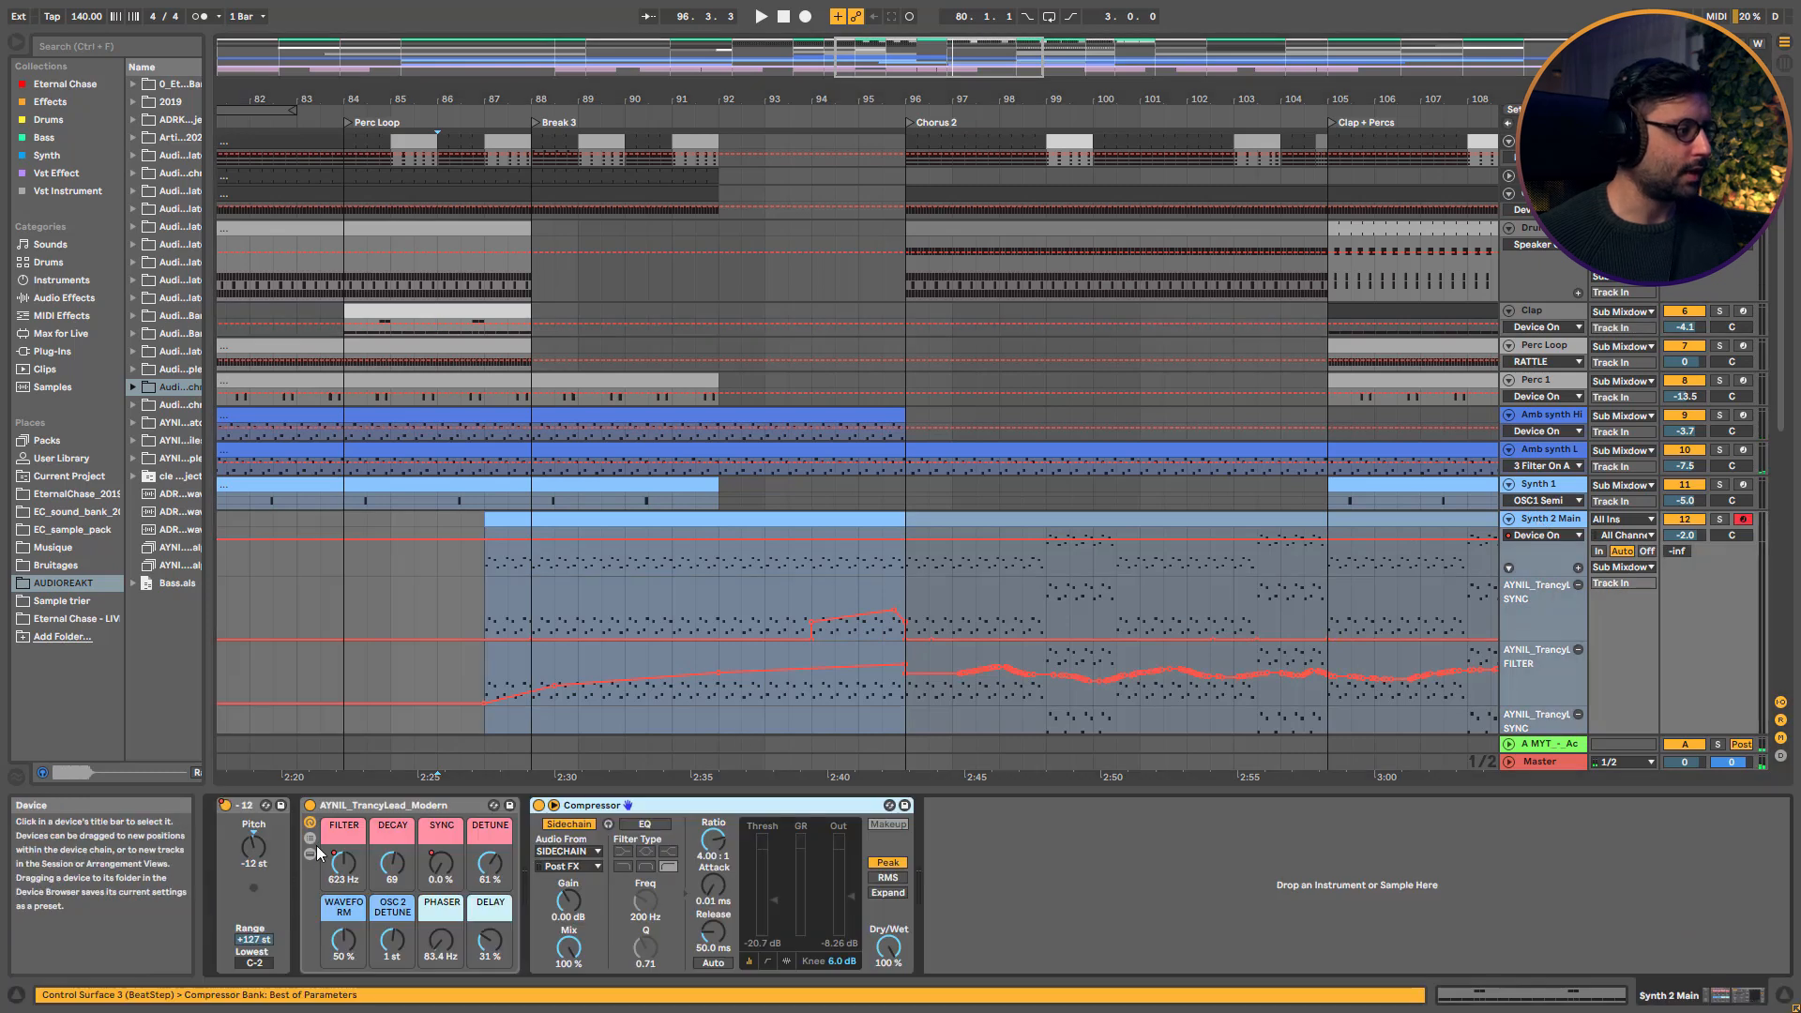
pyautogui.click(311, 854)
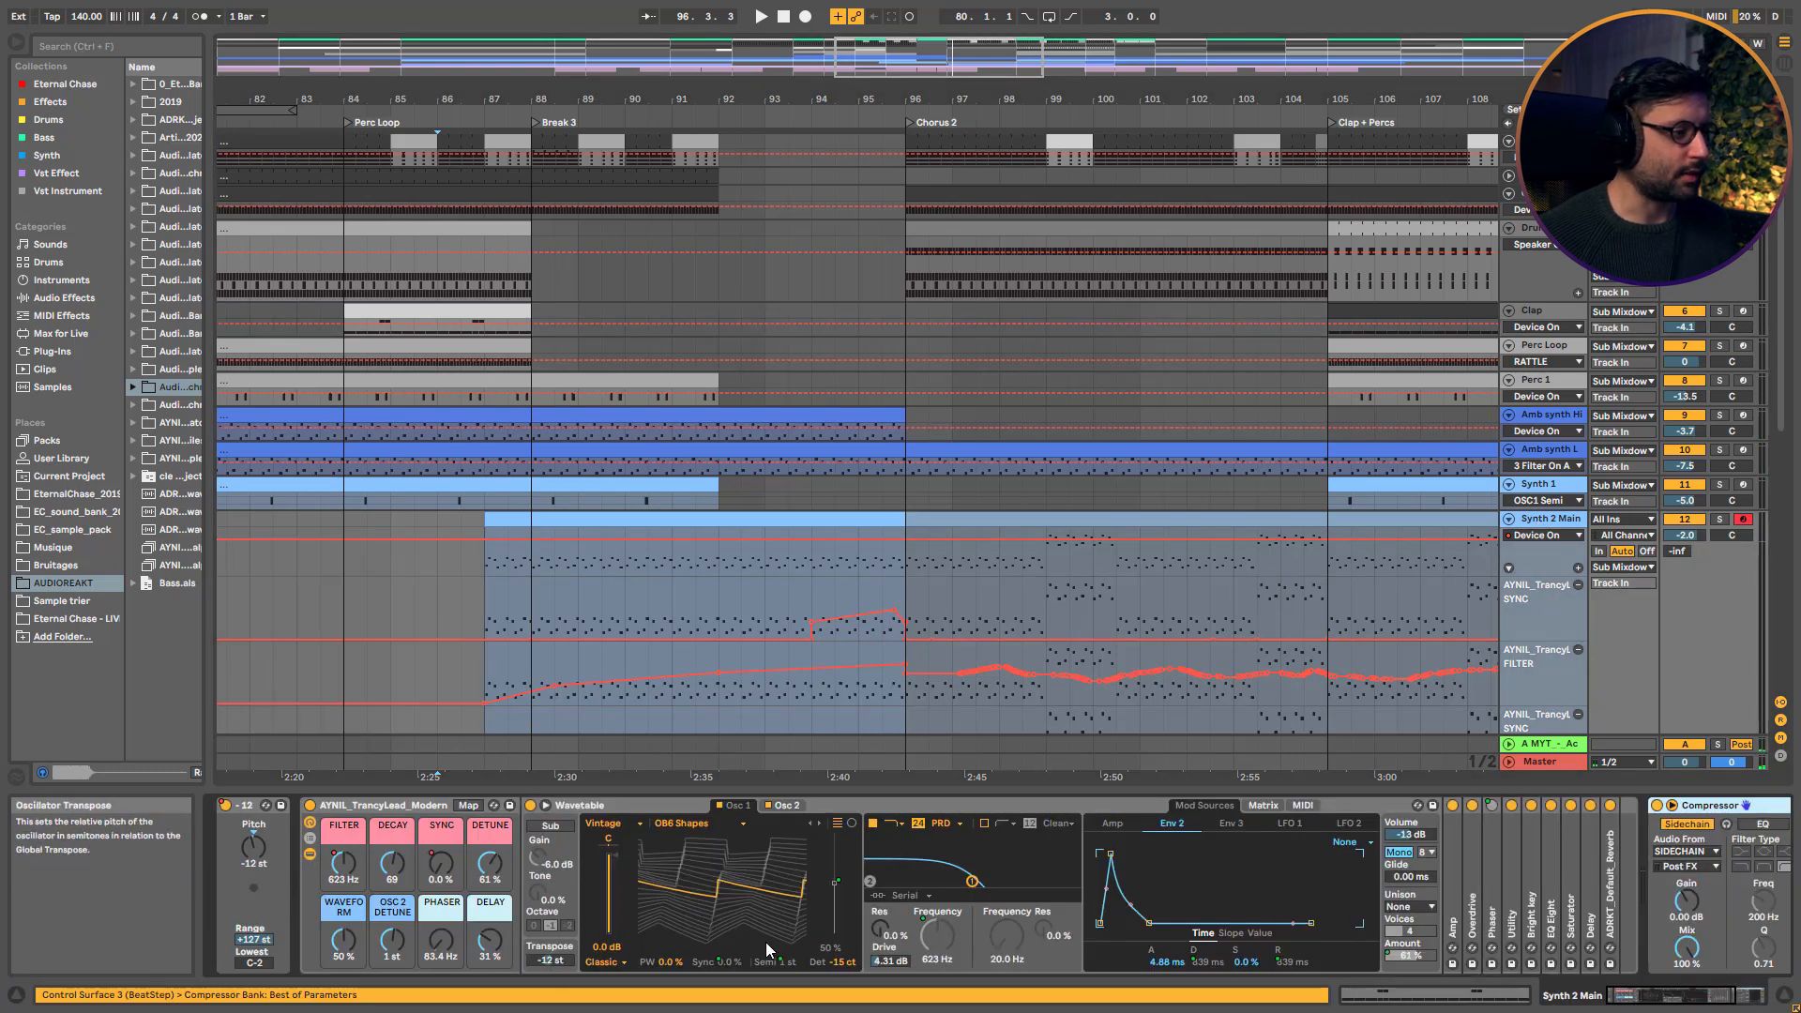
pyautogui.click(312, 856)
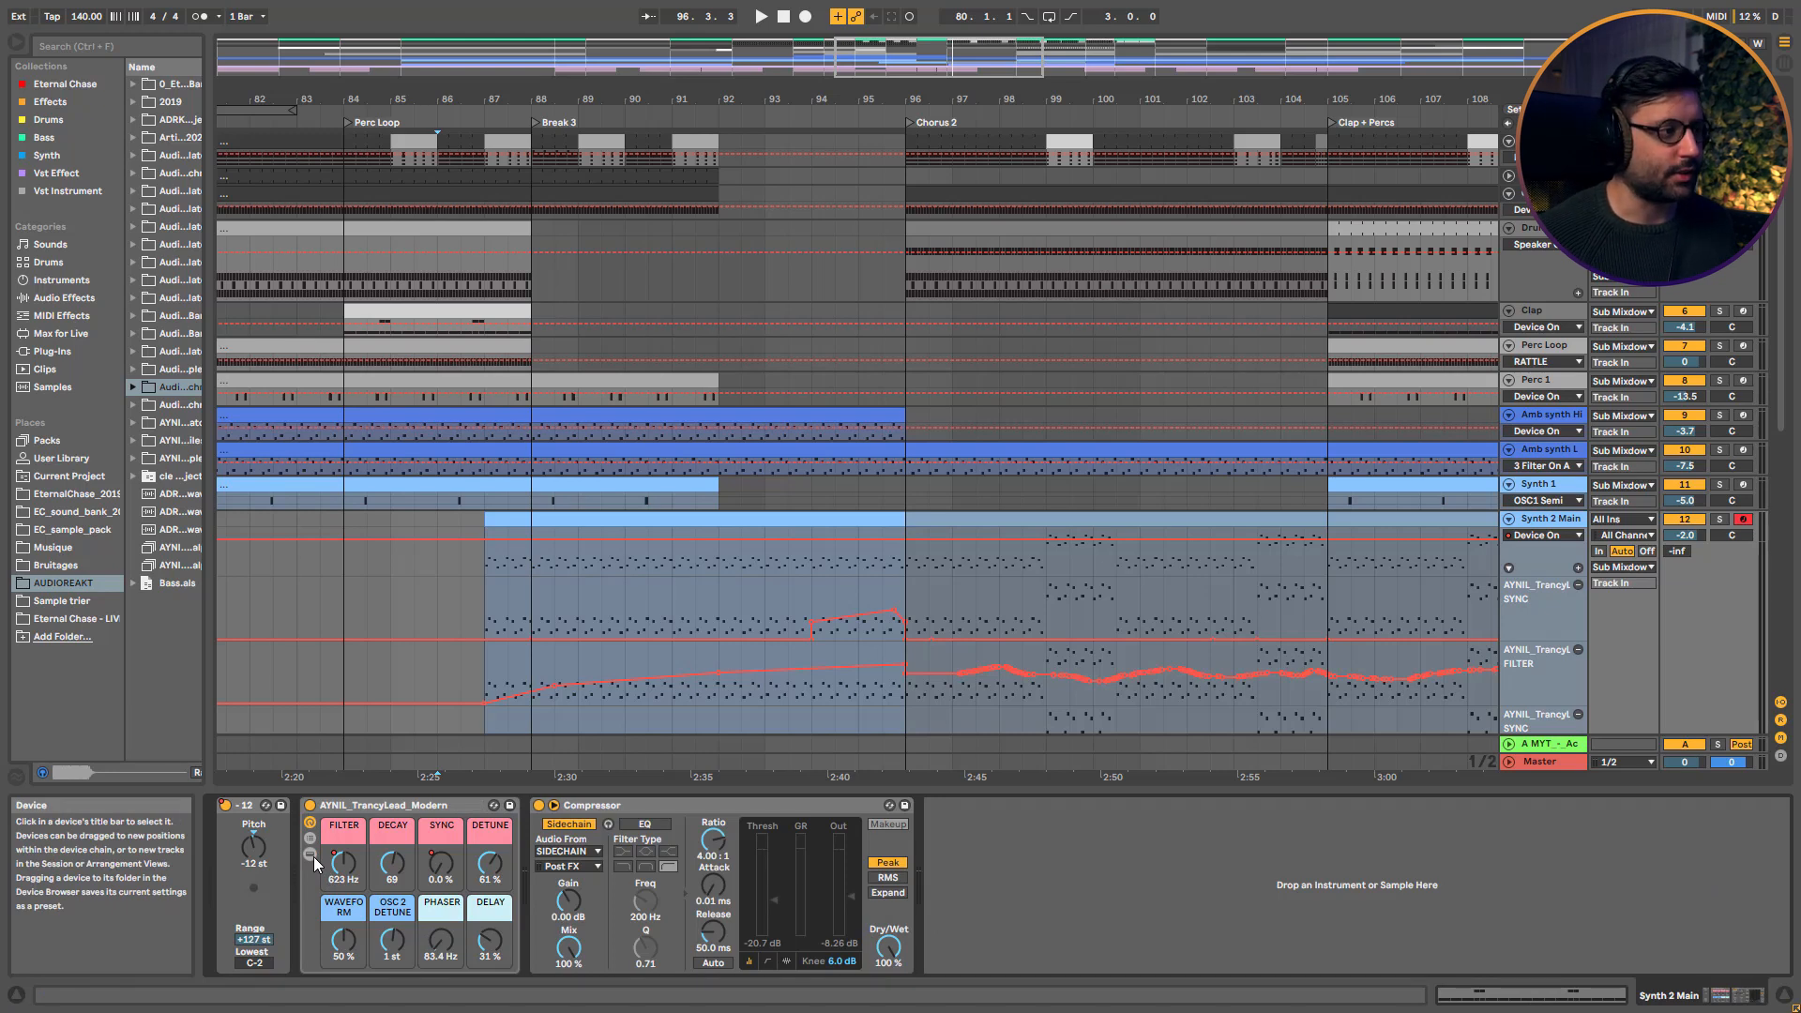
# Open the Synth 2 Main clip that starts at Chorus 2 and view its full note pattern
pyautogui.click(935, 609)
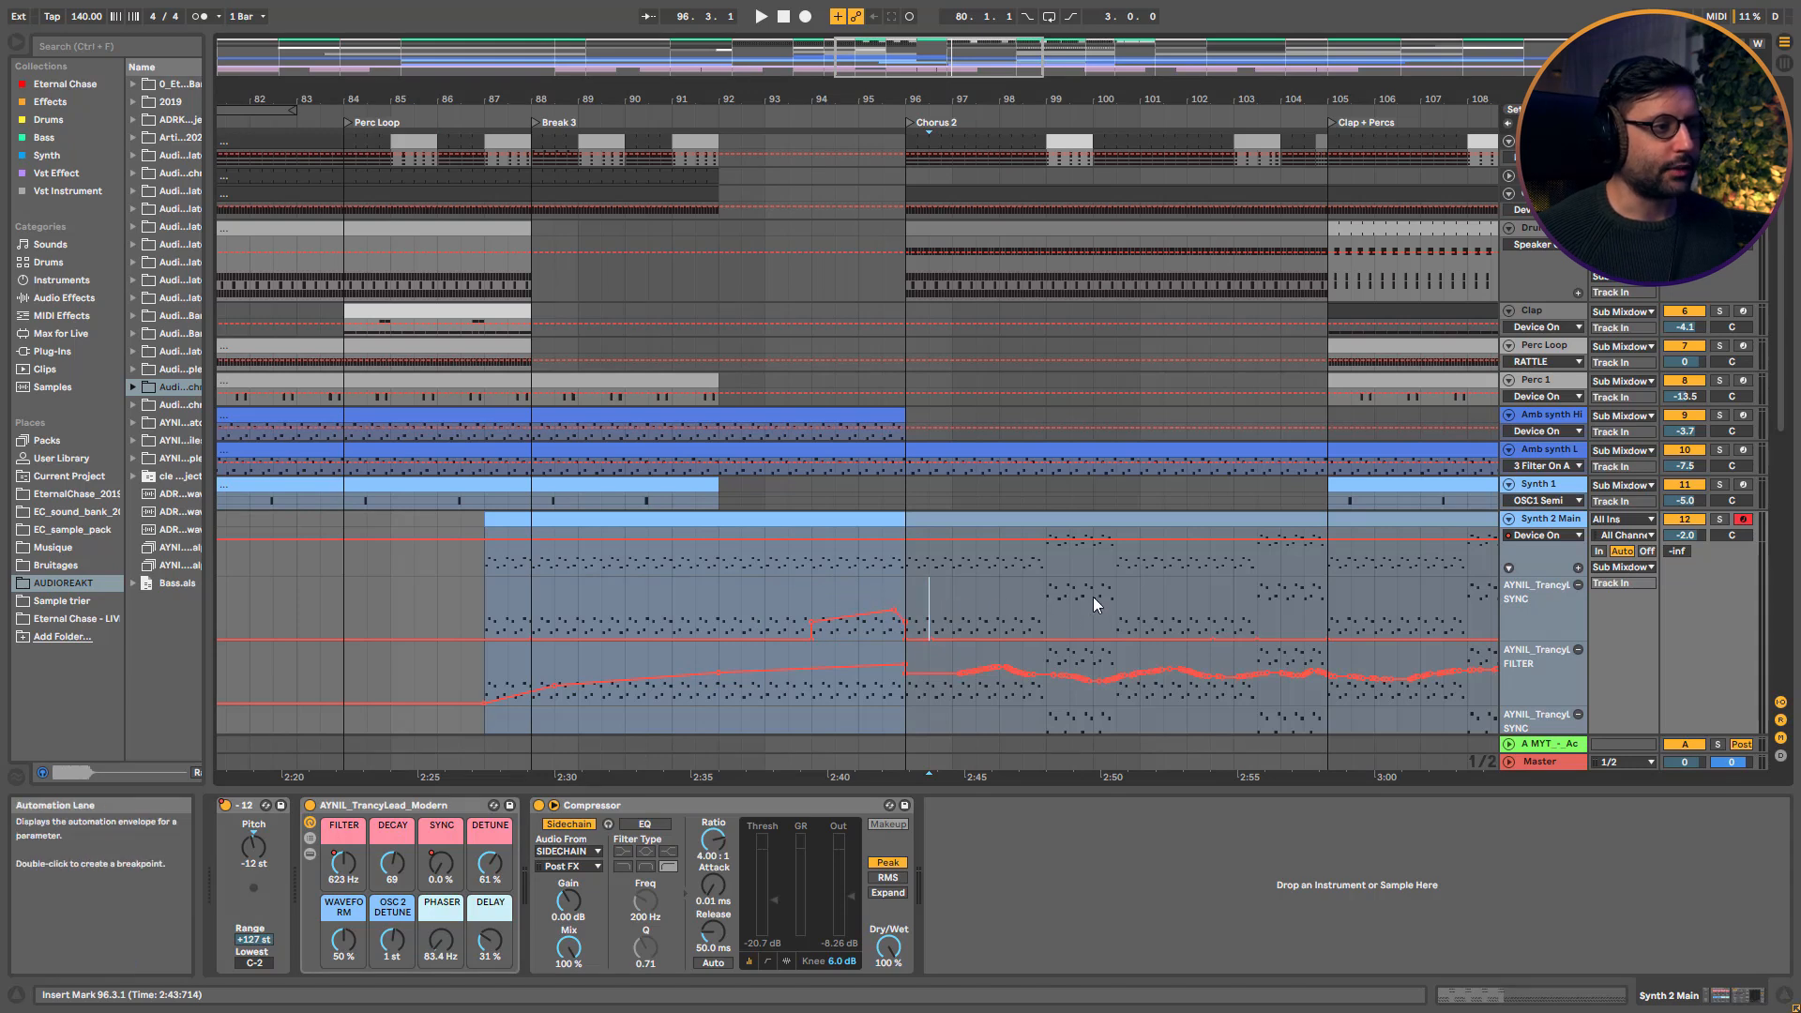
pyautogui.doubleClick(1069, 520)
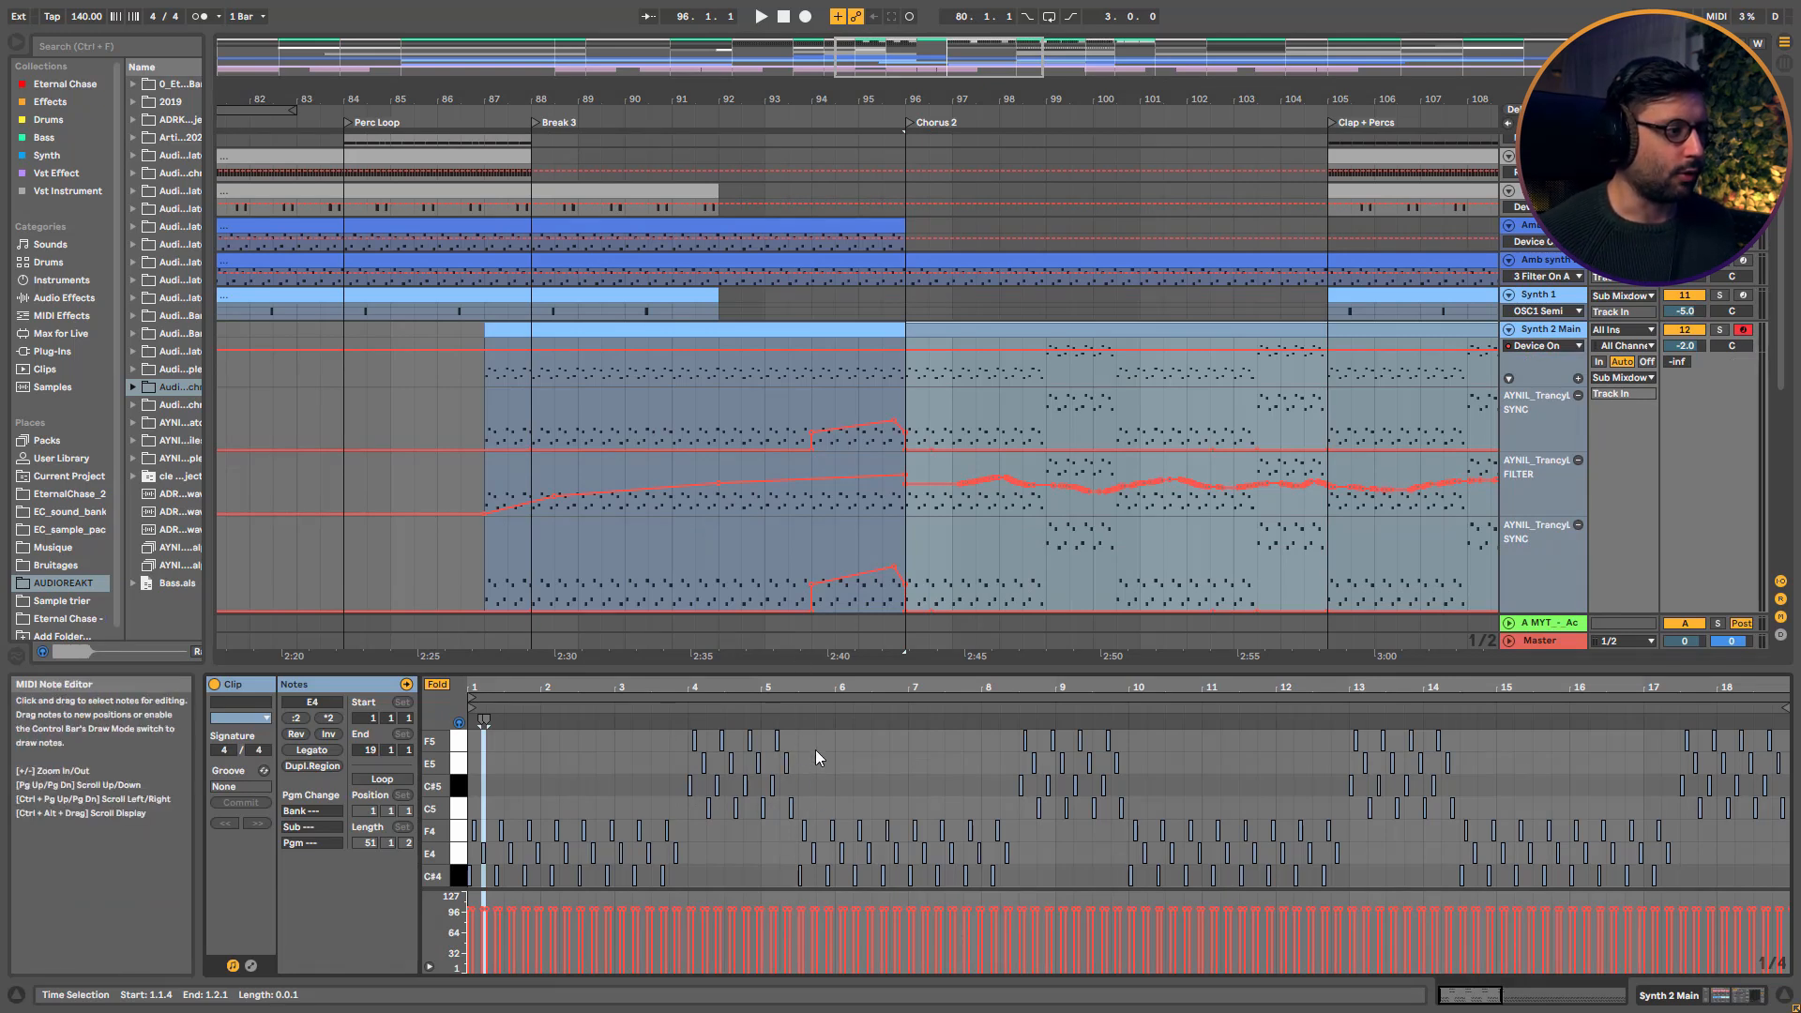
pyautogui.moveTo(791, 688); pyautogui.dragTo(775, 654)
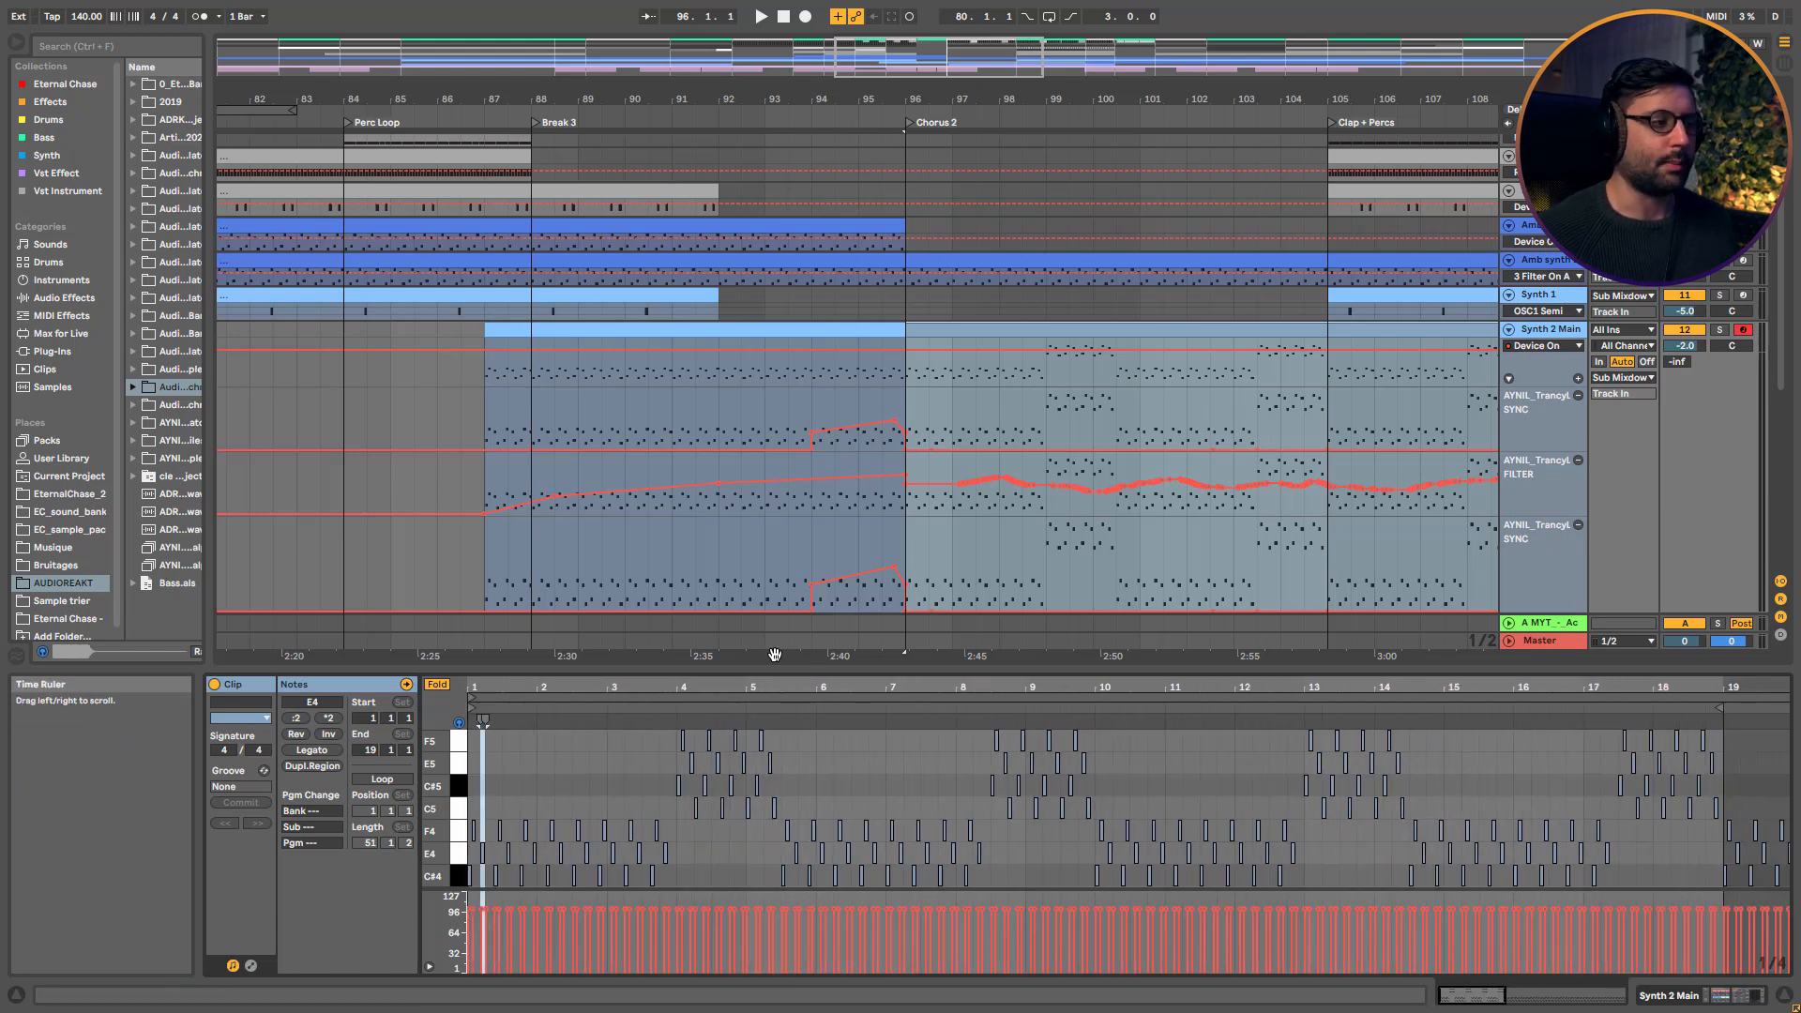
pyautogui.moveTo(791, 684); pyautogui.dragTo(686, 677)
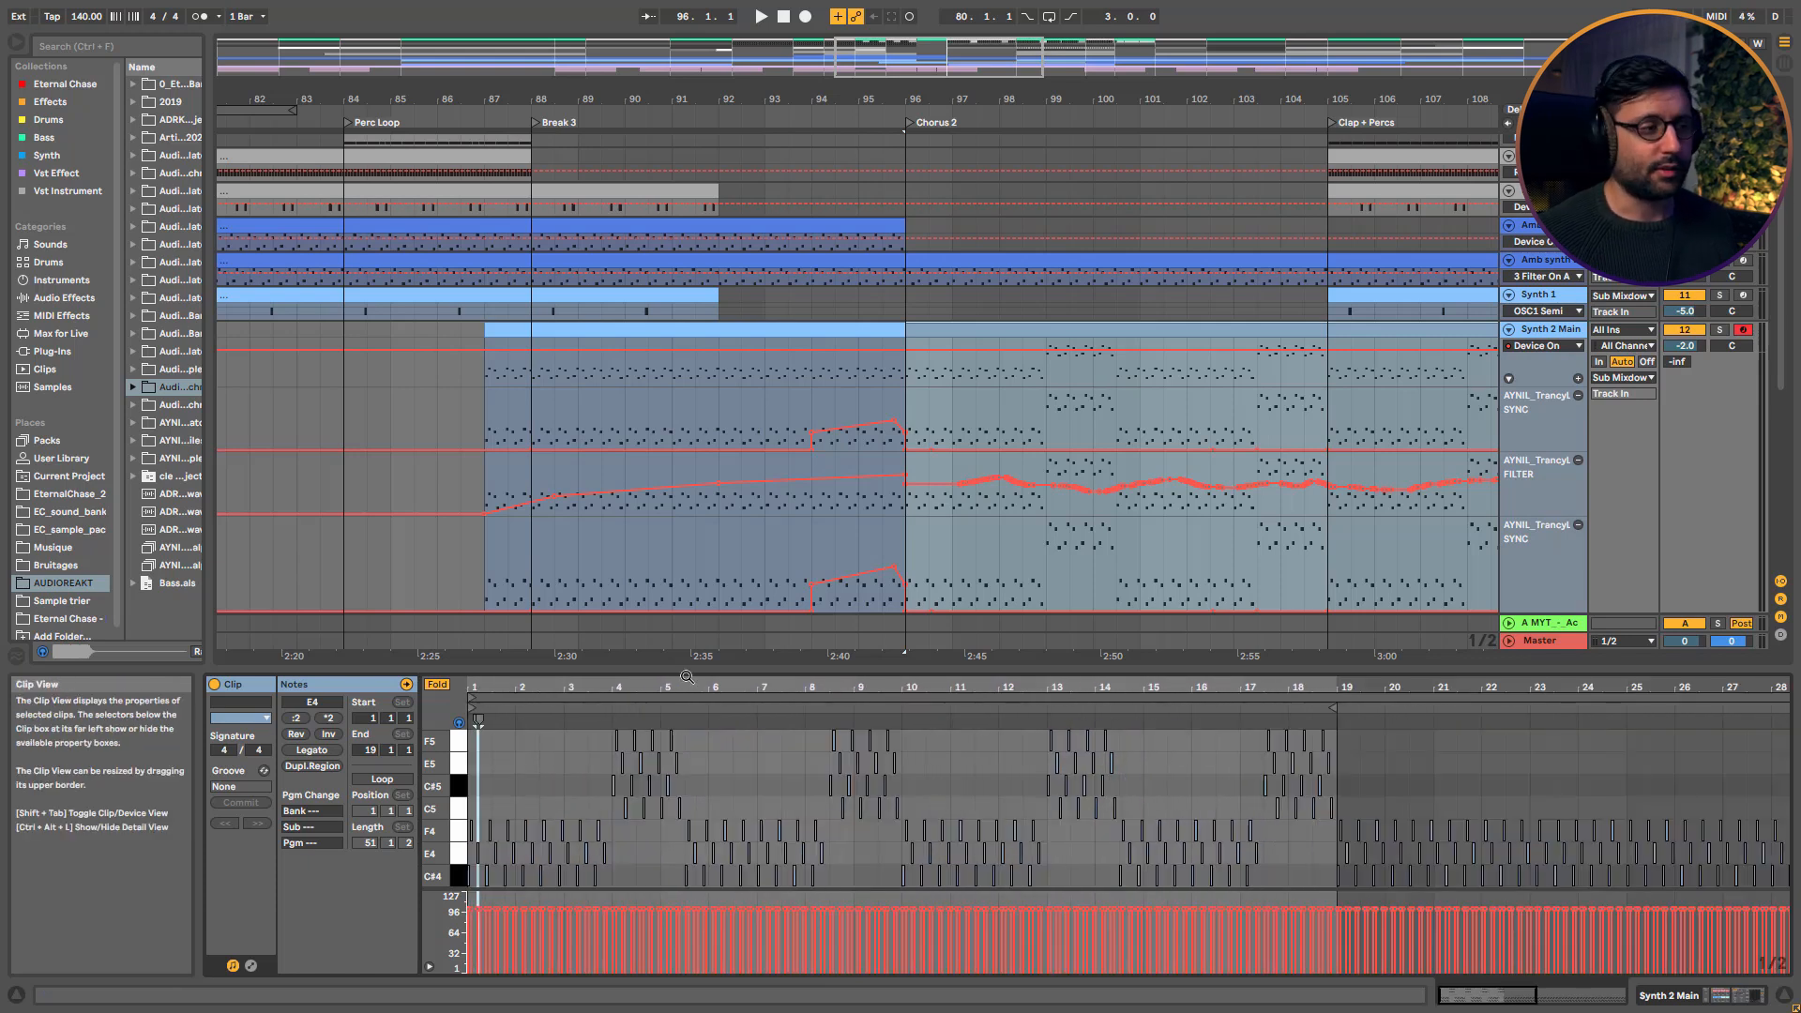
# Listen to the opening of Chorus 2 from bar 96 with the Synth 2 Main clip open
pyautogui.press('space')
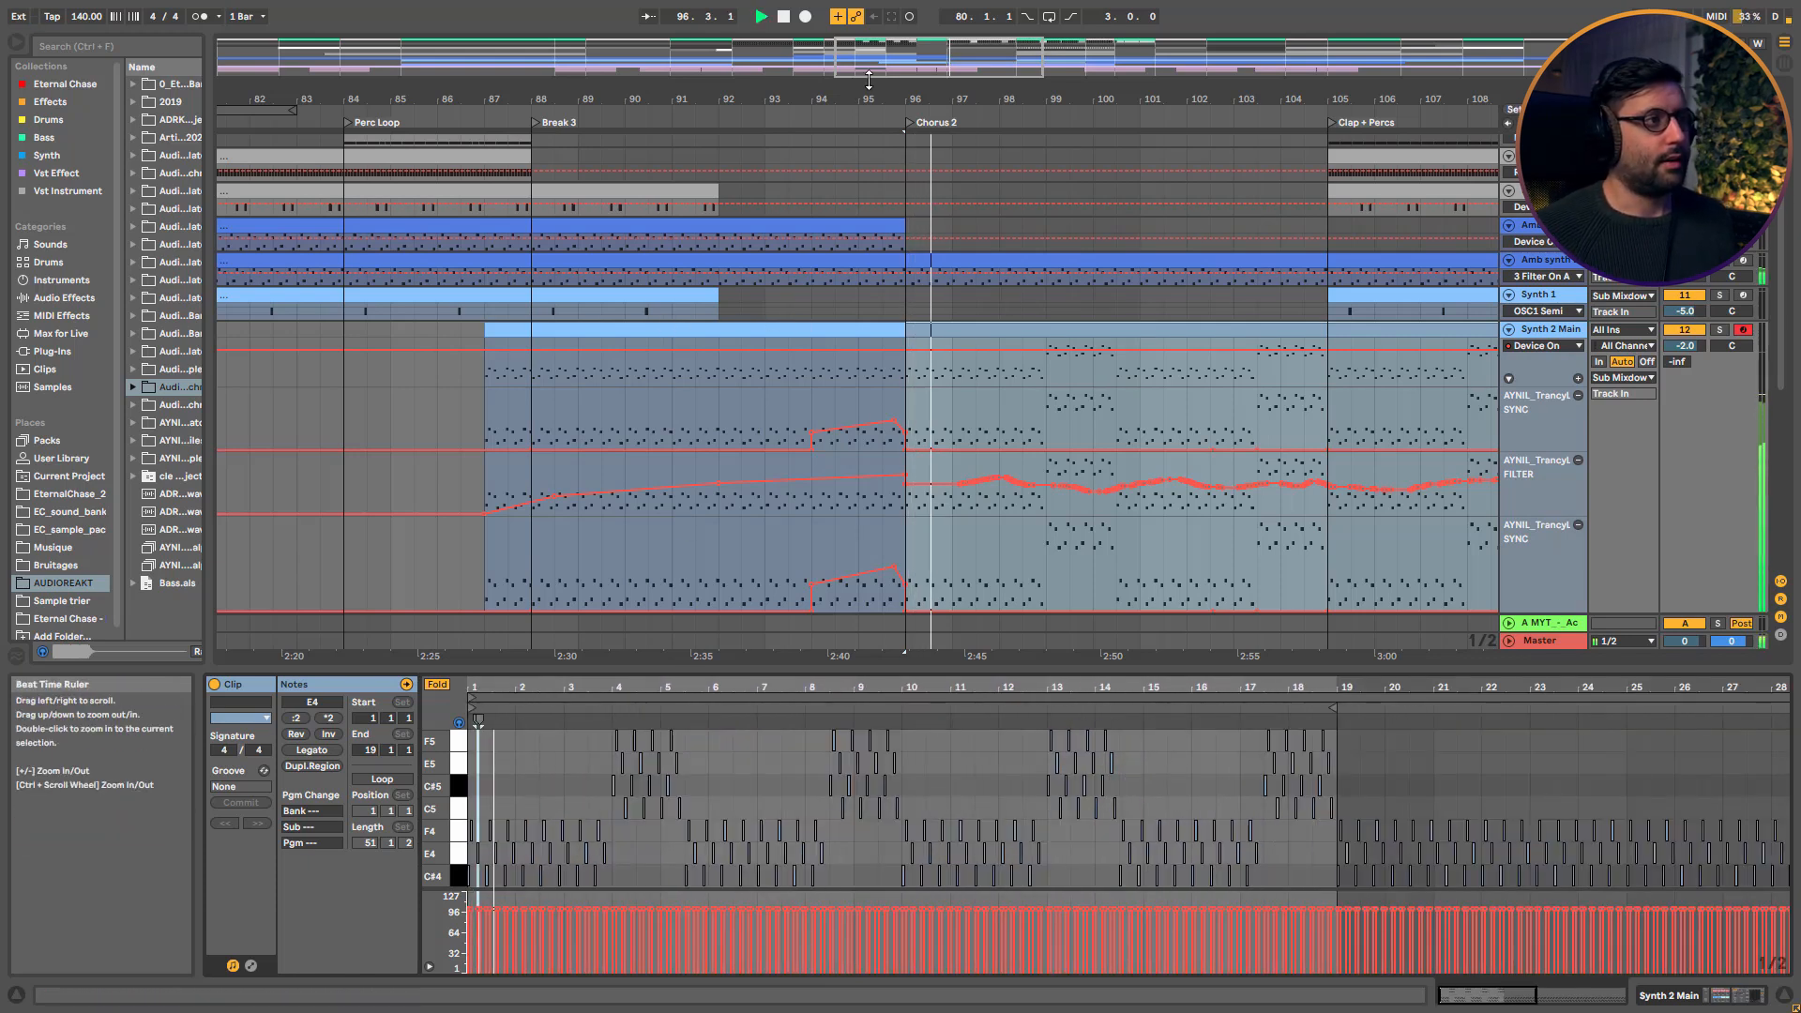
pyautogui.moveTo(871, 65); pyautogui.dragTo(872, 44)
pyautogui.scroll(5, 884, 307)
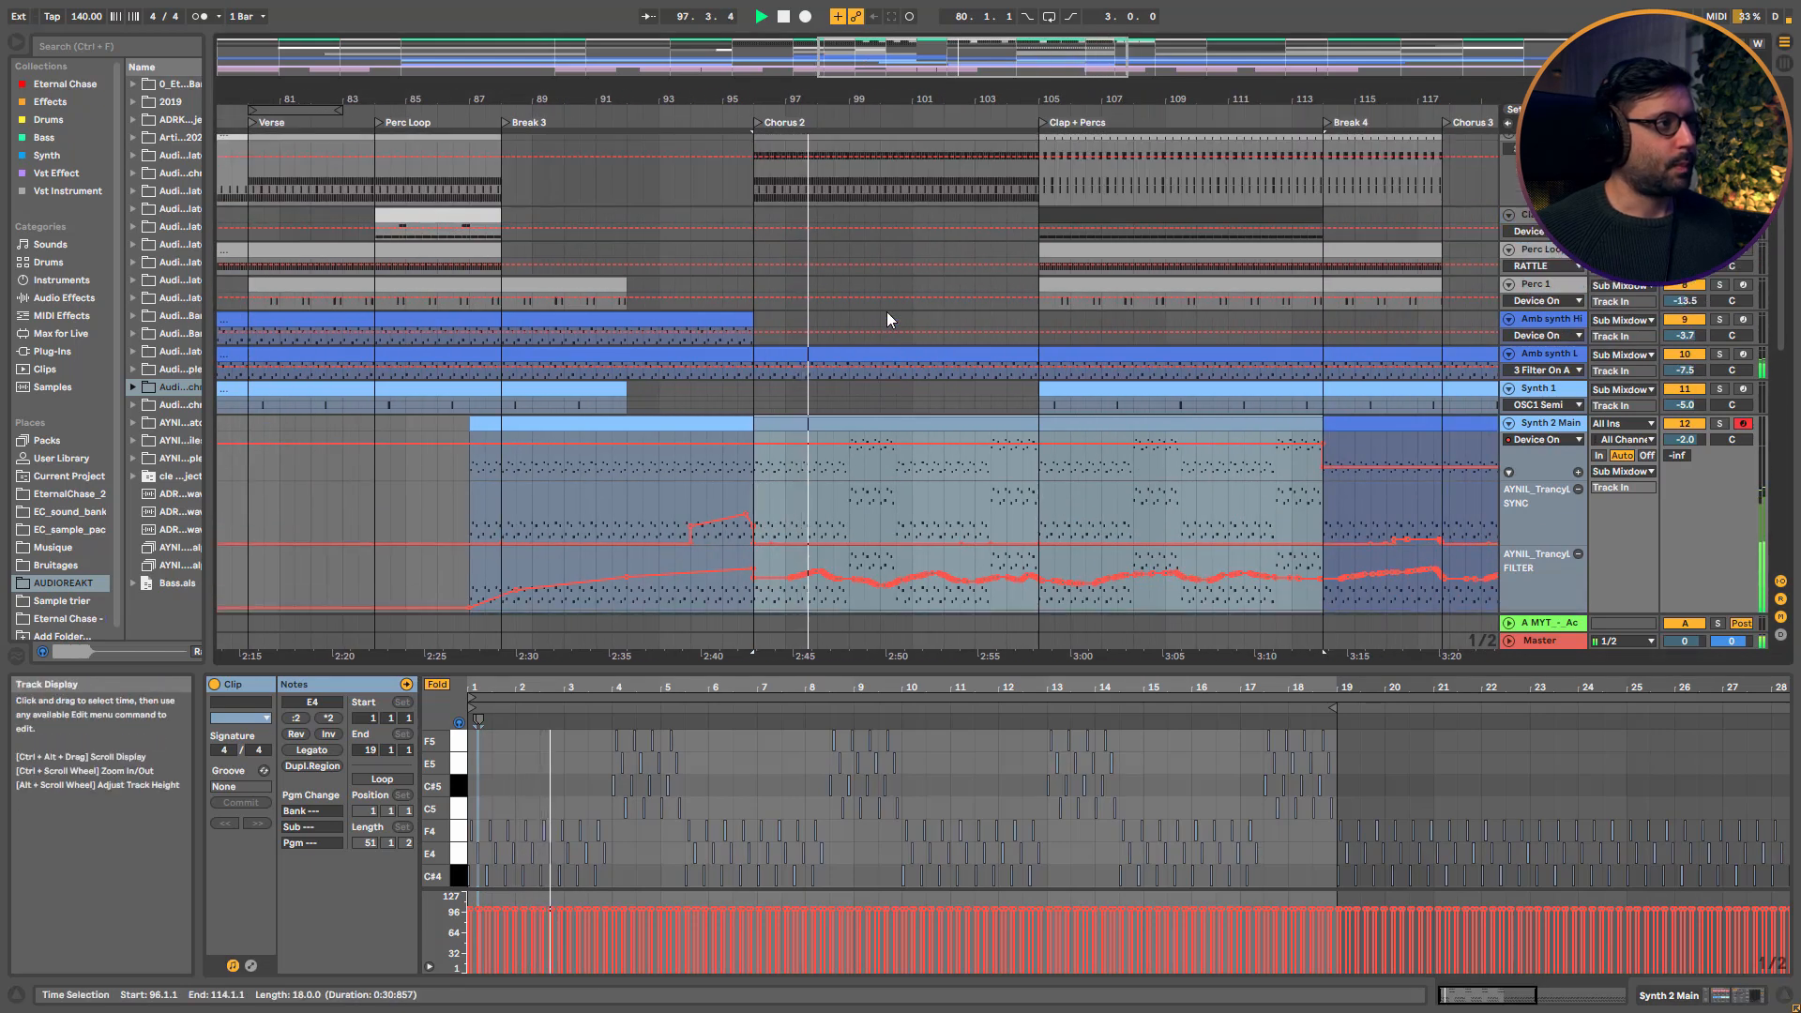
pyautogui.press('space')
# Open the Drums clip in Chorus 2 and play the section from bar 96
pyautogui.click(791, 192)
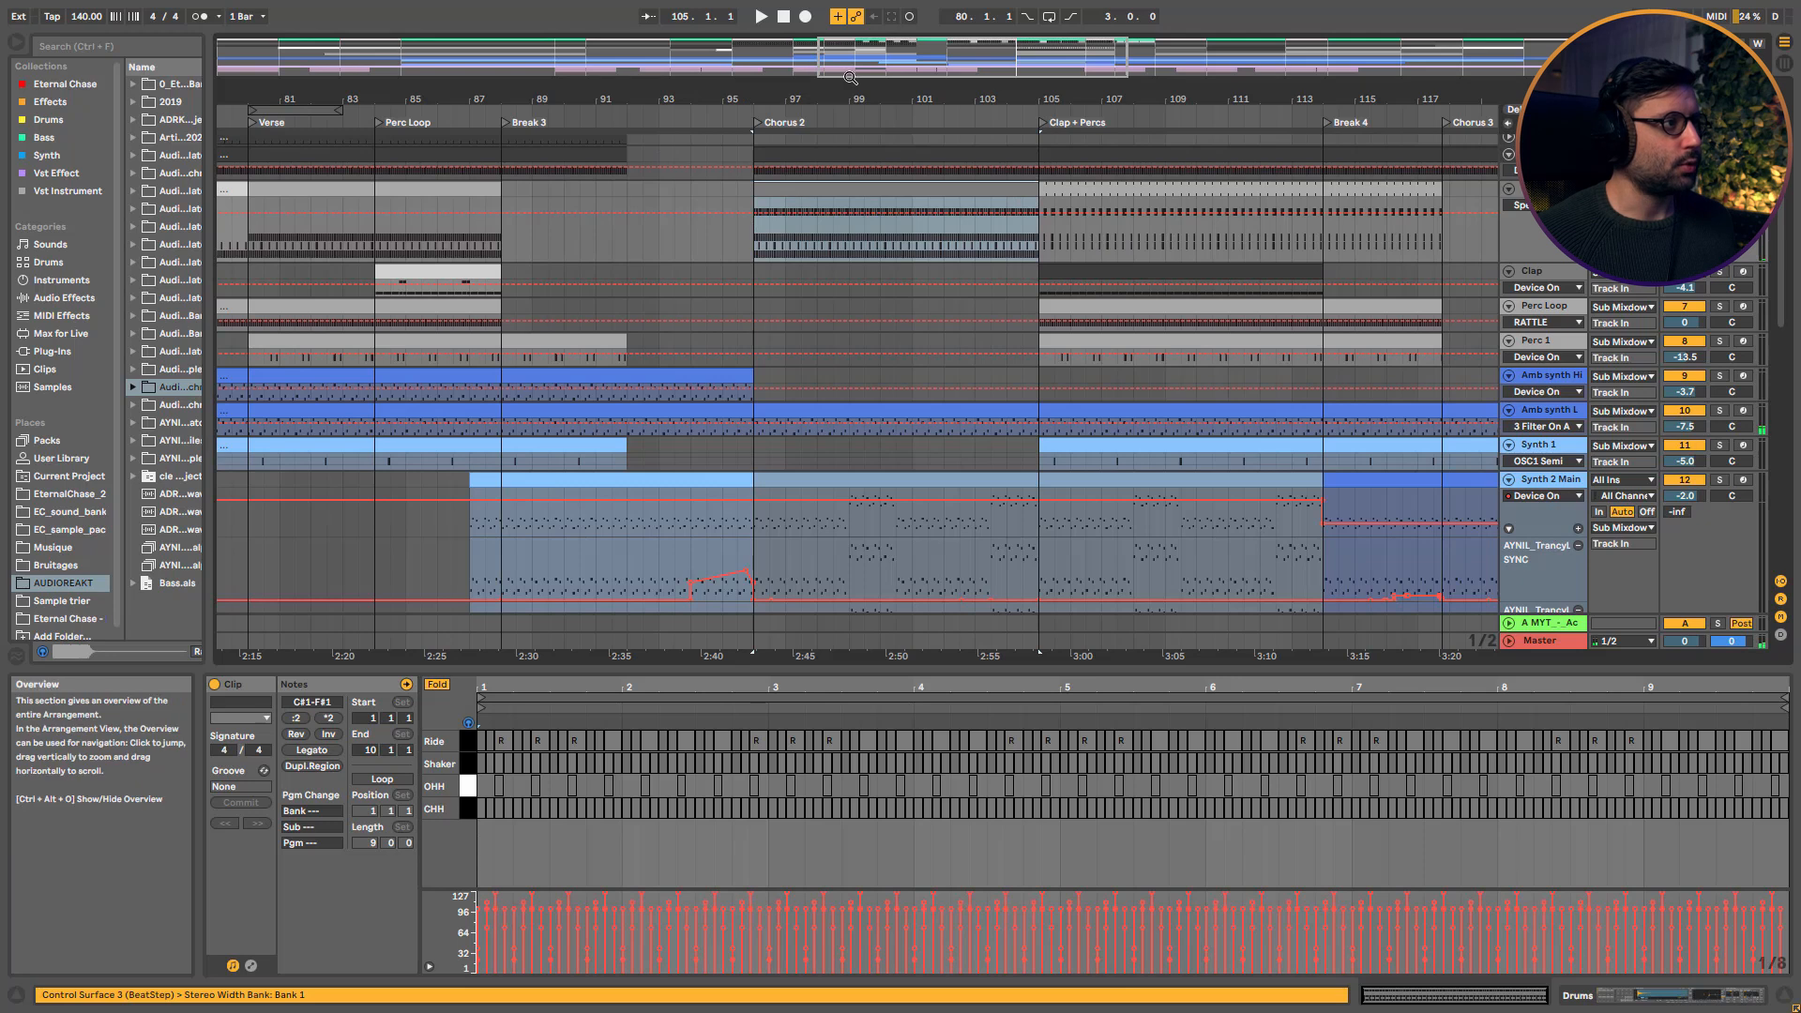
pyautogui.moveTo(848, 71); pyautogui.dragTo(841, 57)
pyautogui.scroll(3, 821, 199)
pyautogui.press('space')
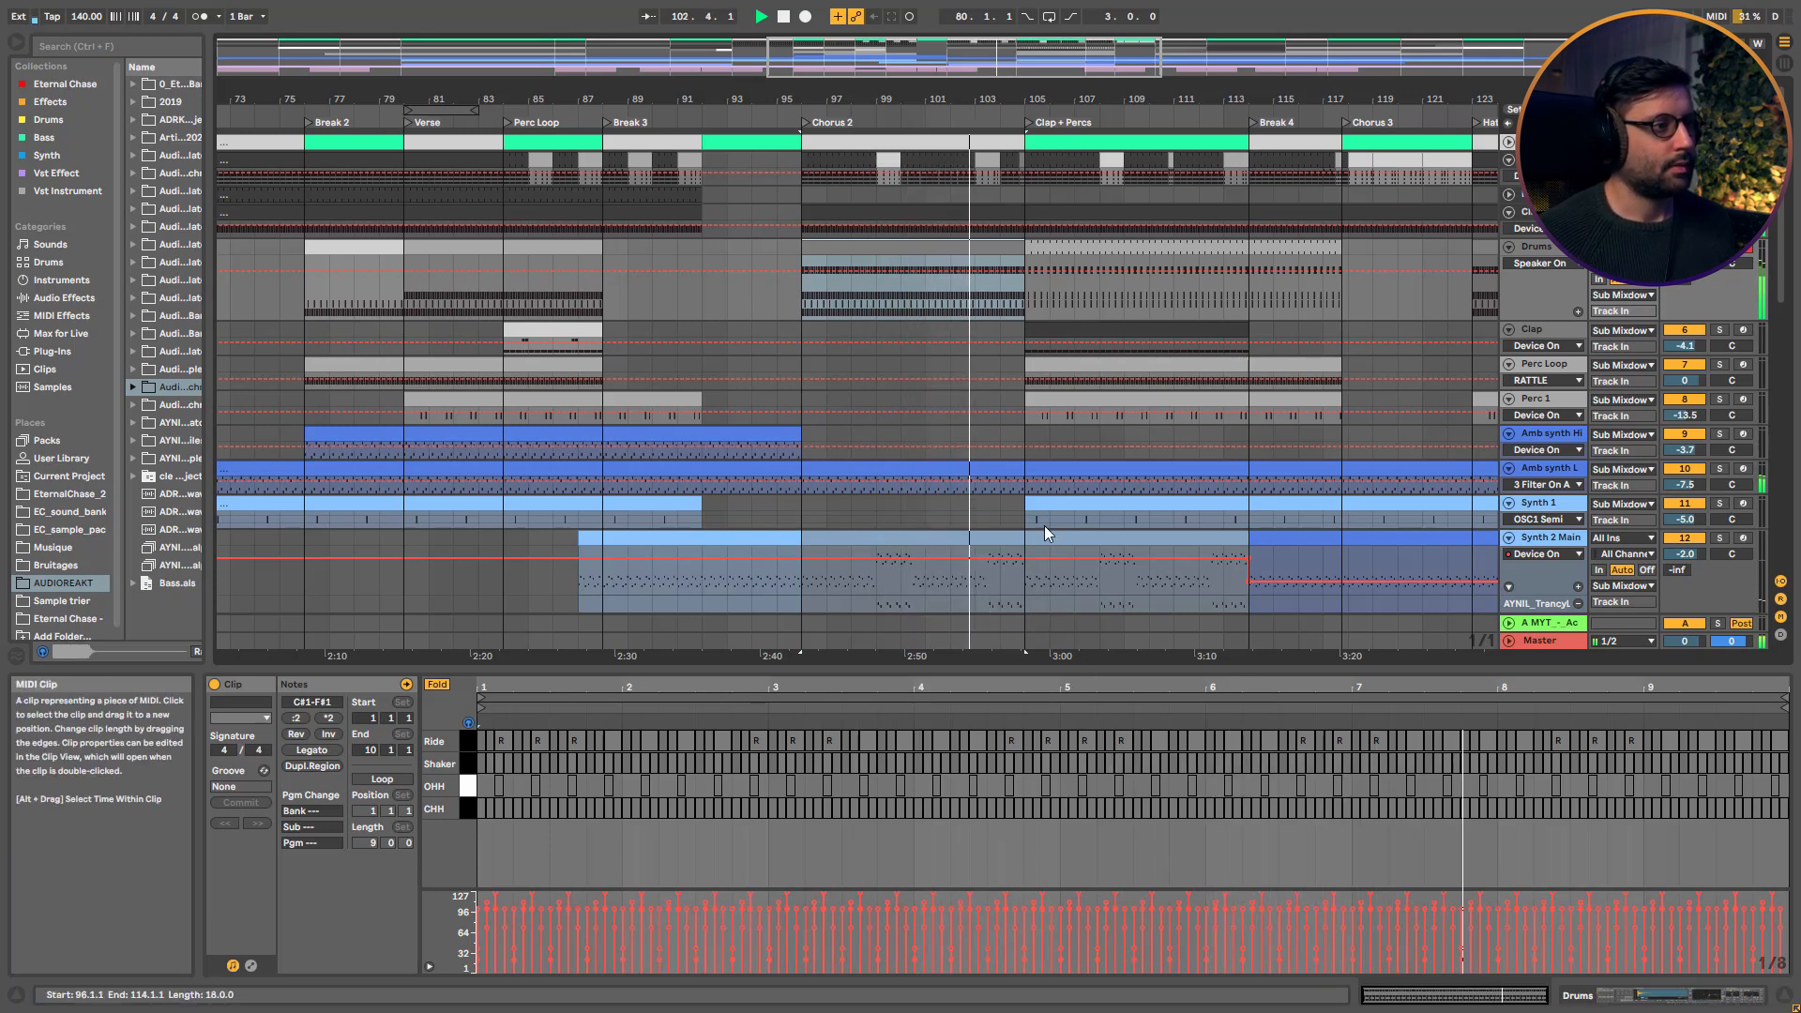
# Listen to the transition from Chorus 2 into the Clap + Percs section and review the Drums and synth tracks across it
pyautogui.scroll(-2, 1051, 497)
pyautogui.scroll(2, 1081, 525)
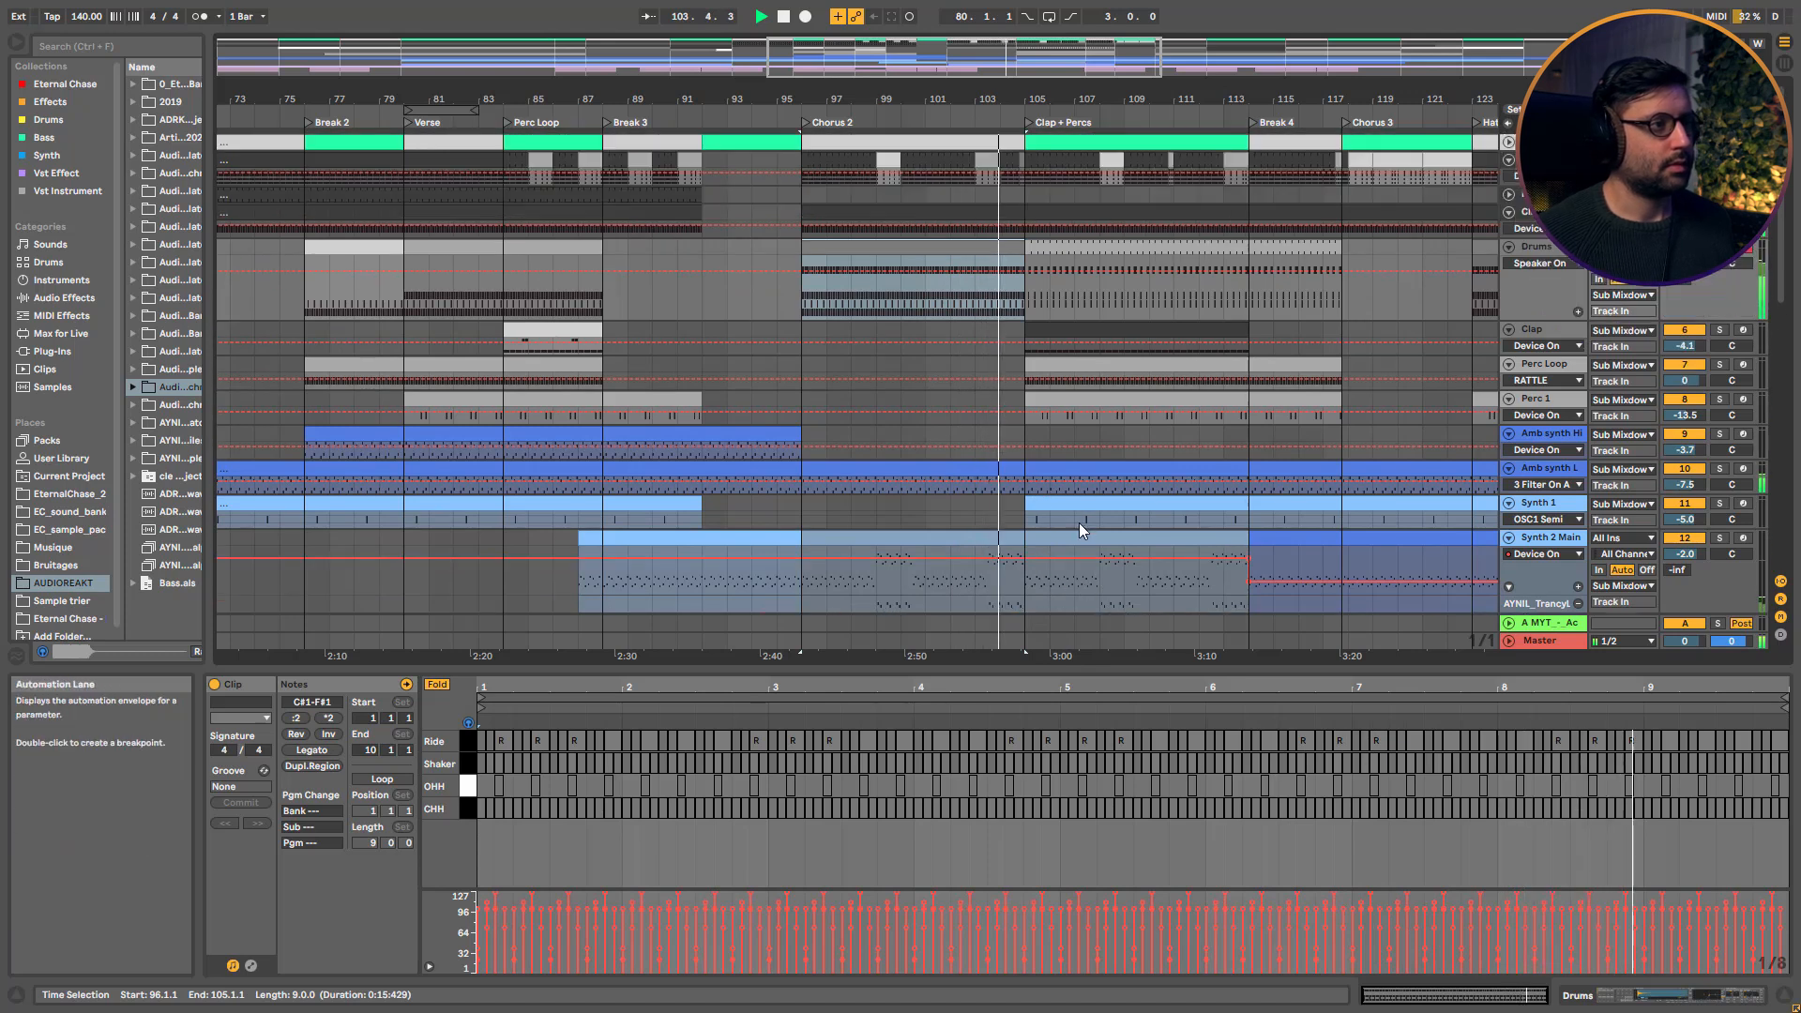
pyautogui.scroll(-1, 1099, 482)
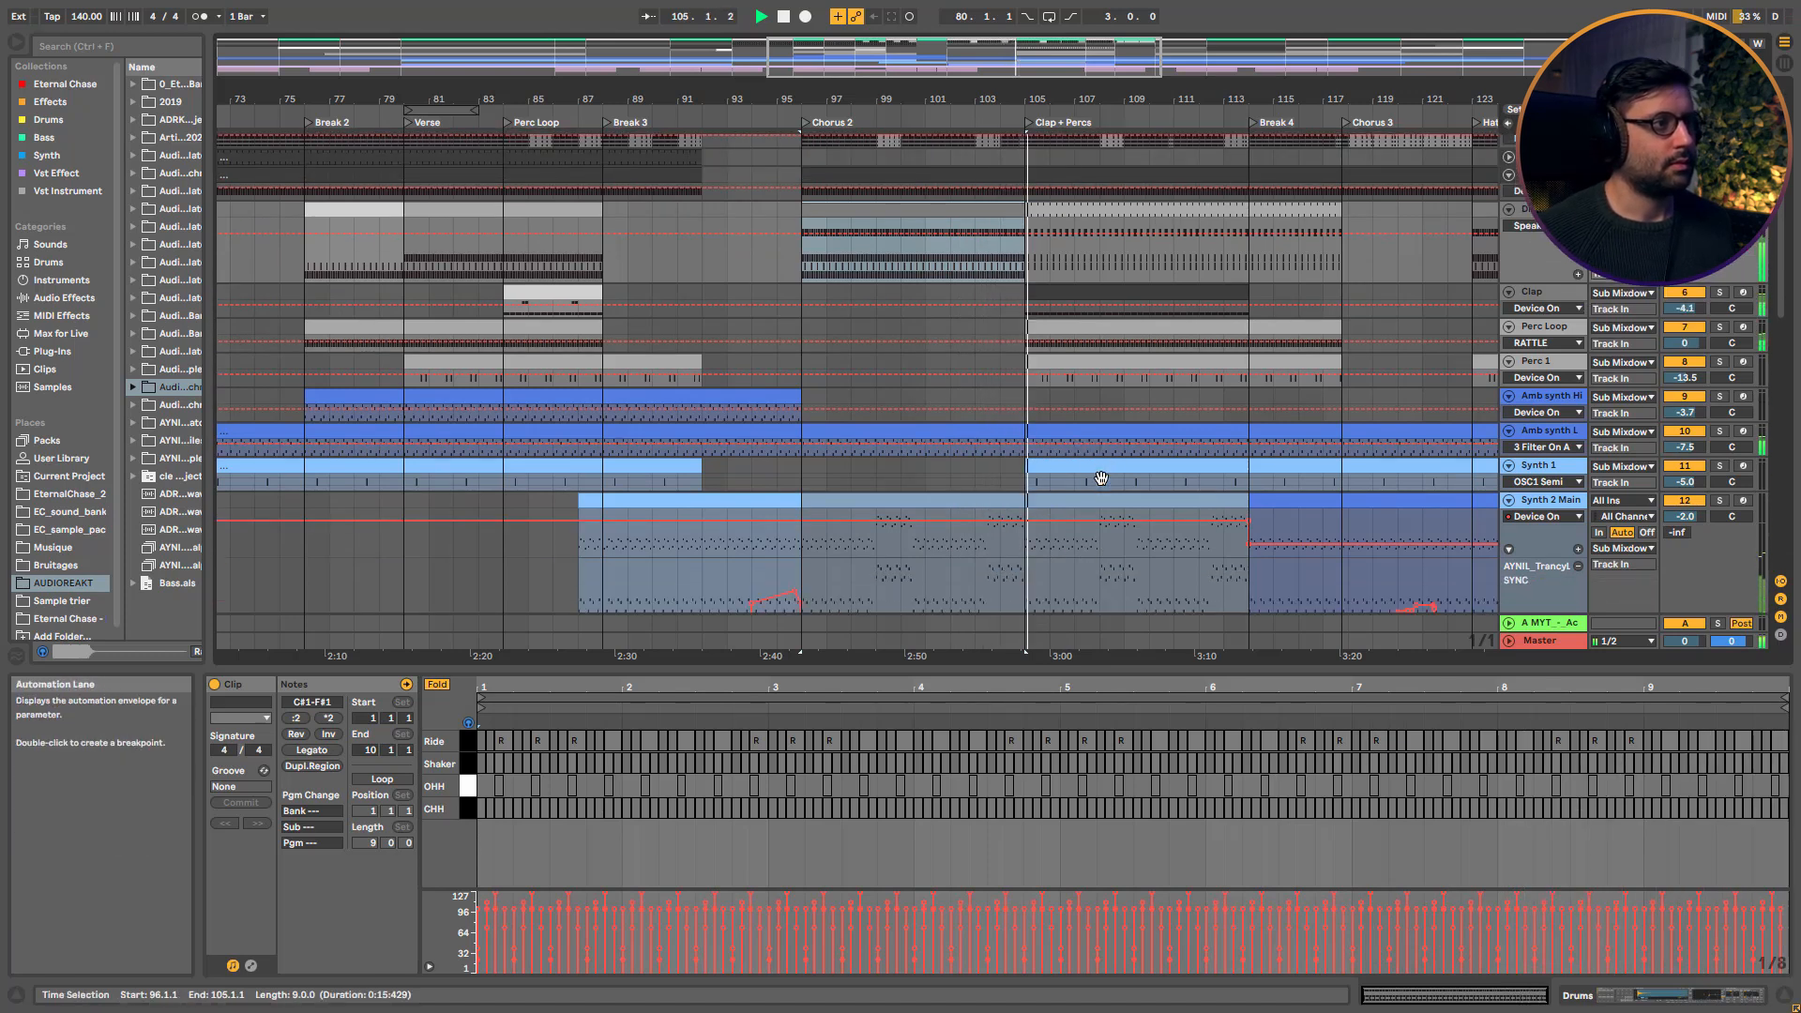
pyautogui.scroll(1, 1276, 494)
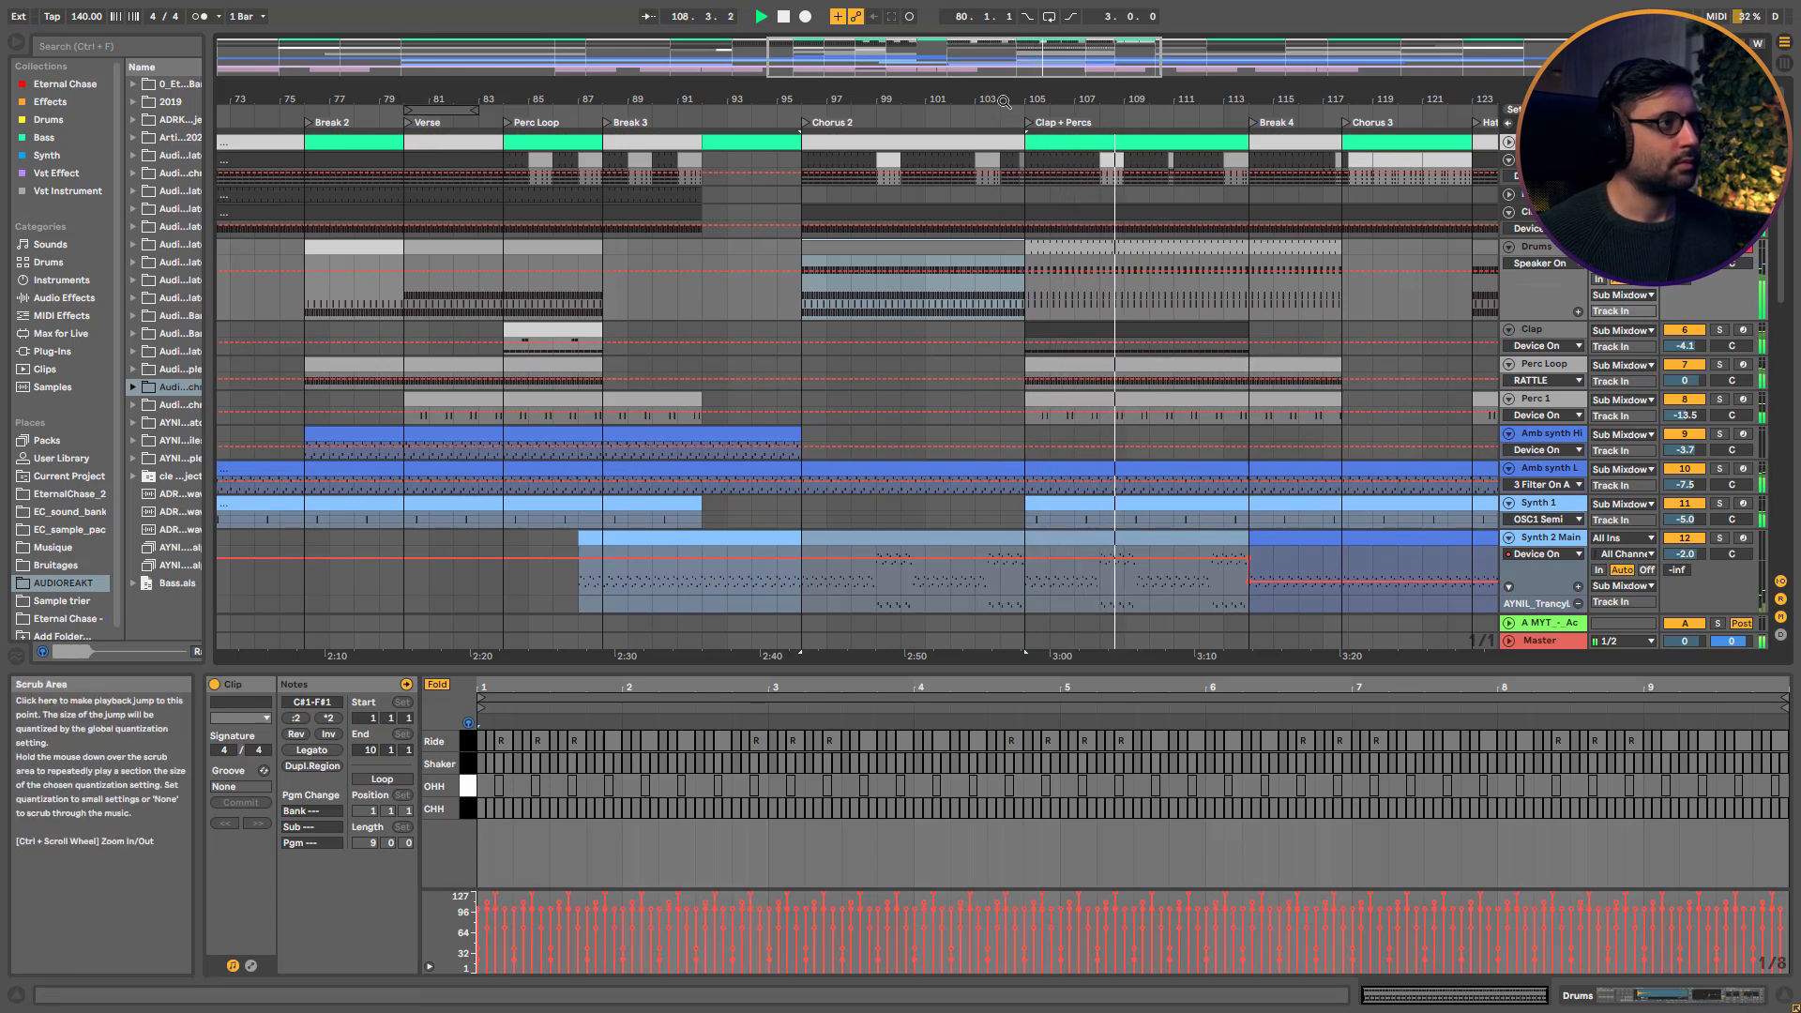
pyautogui.moveTo(1005, 75); pyautogui.dragTo(1060, 79)
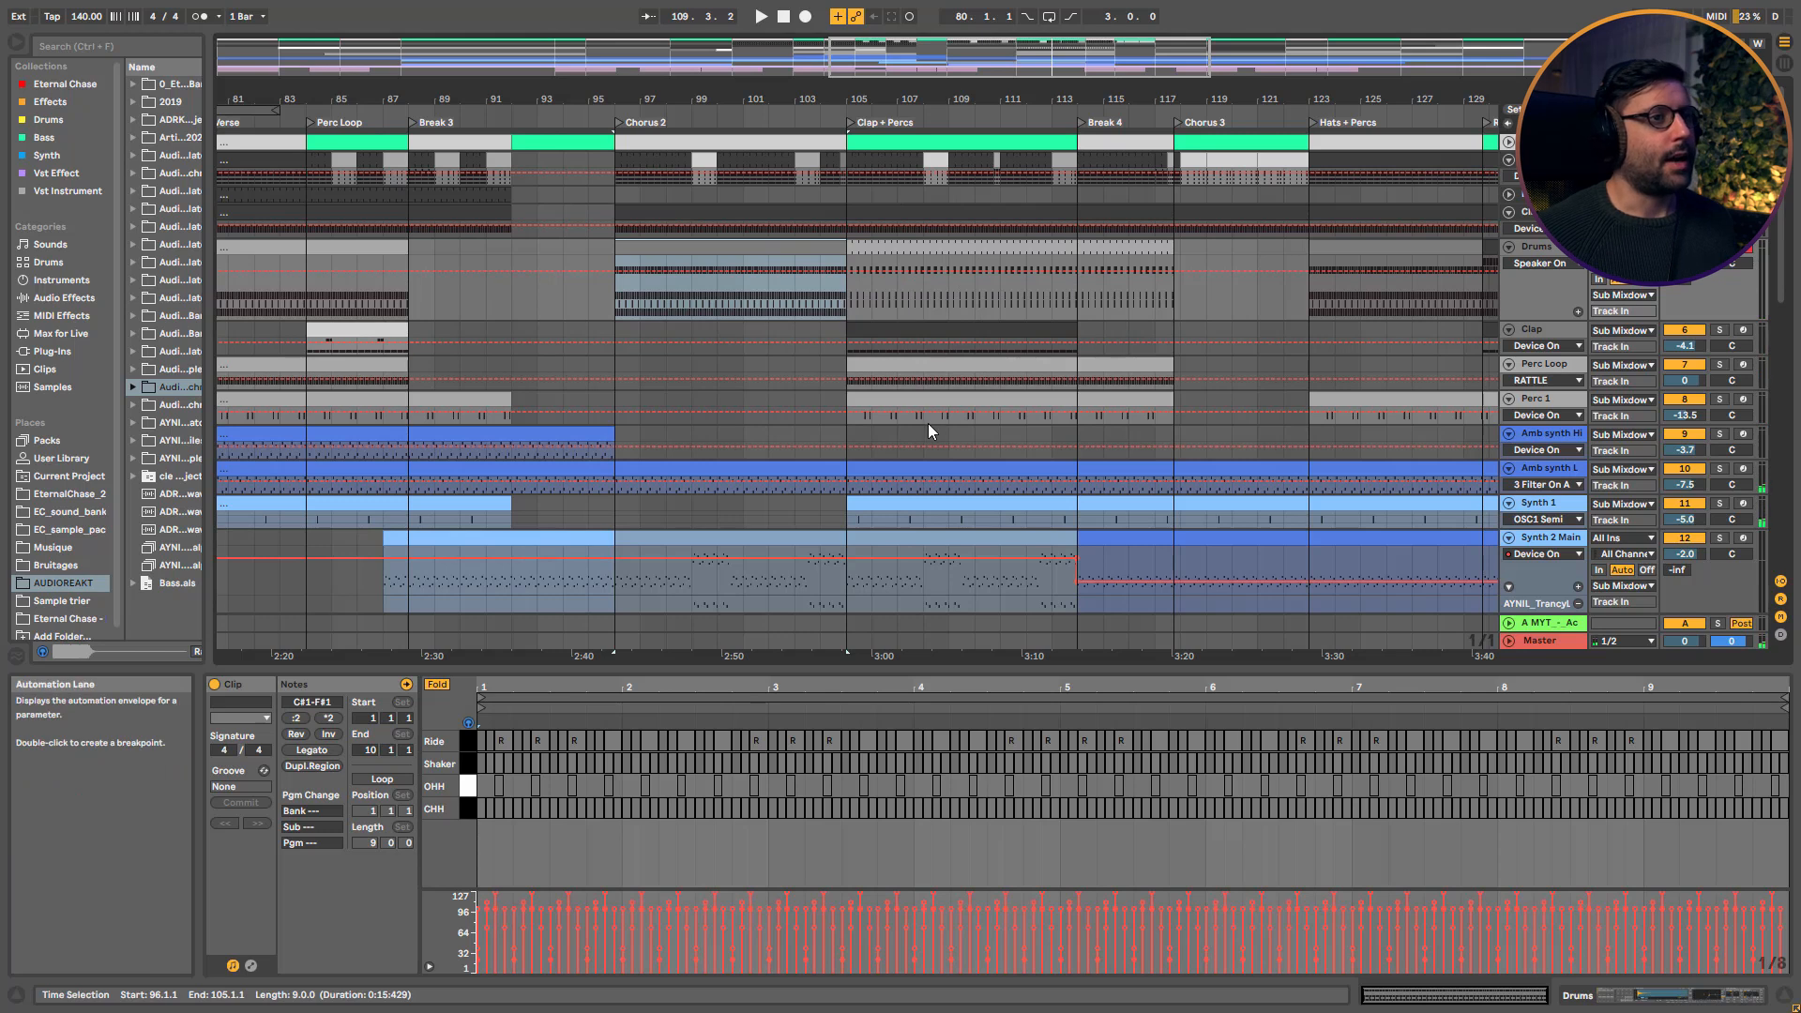
# Open the Clap and Perc 1 clips in Clap + Percs and play the section from bar 105
pyautogui.click(925, 349)
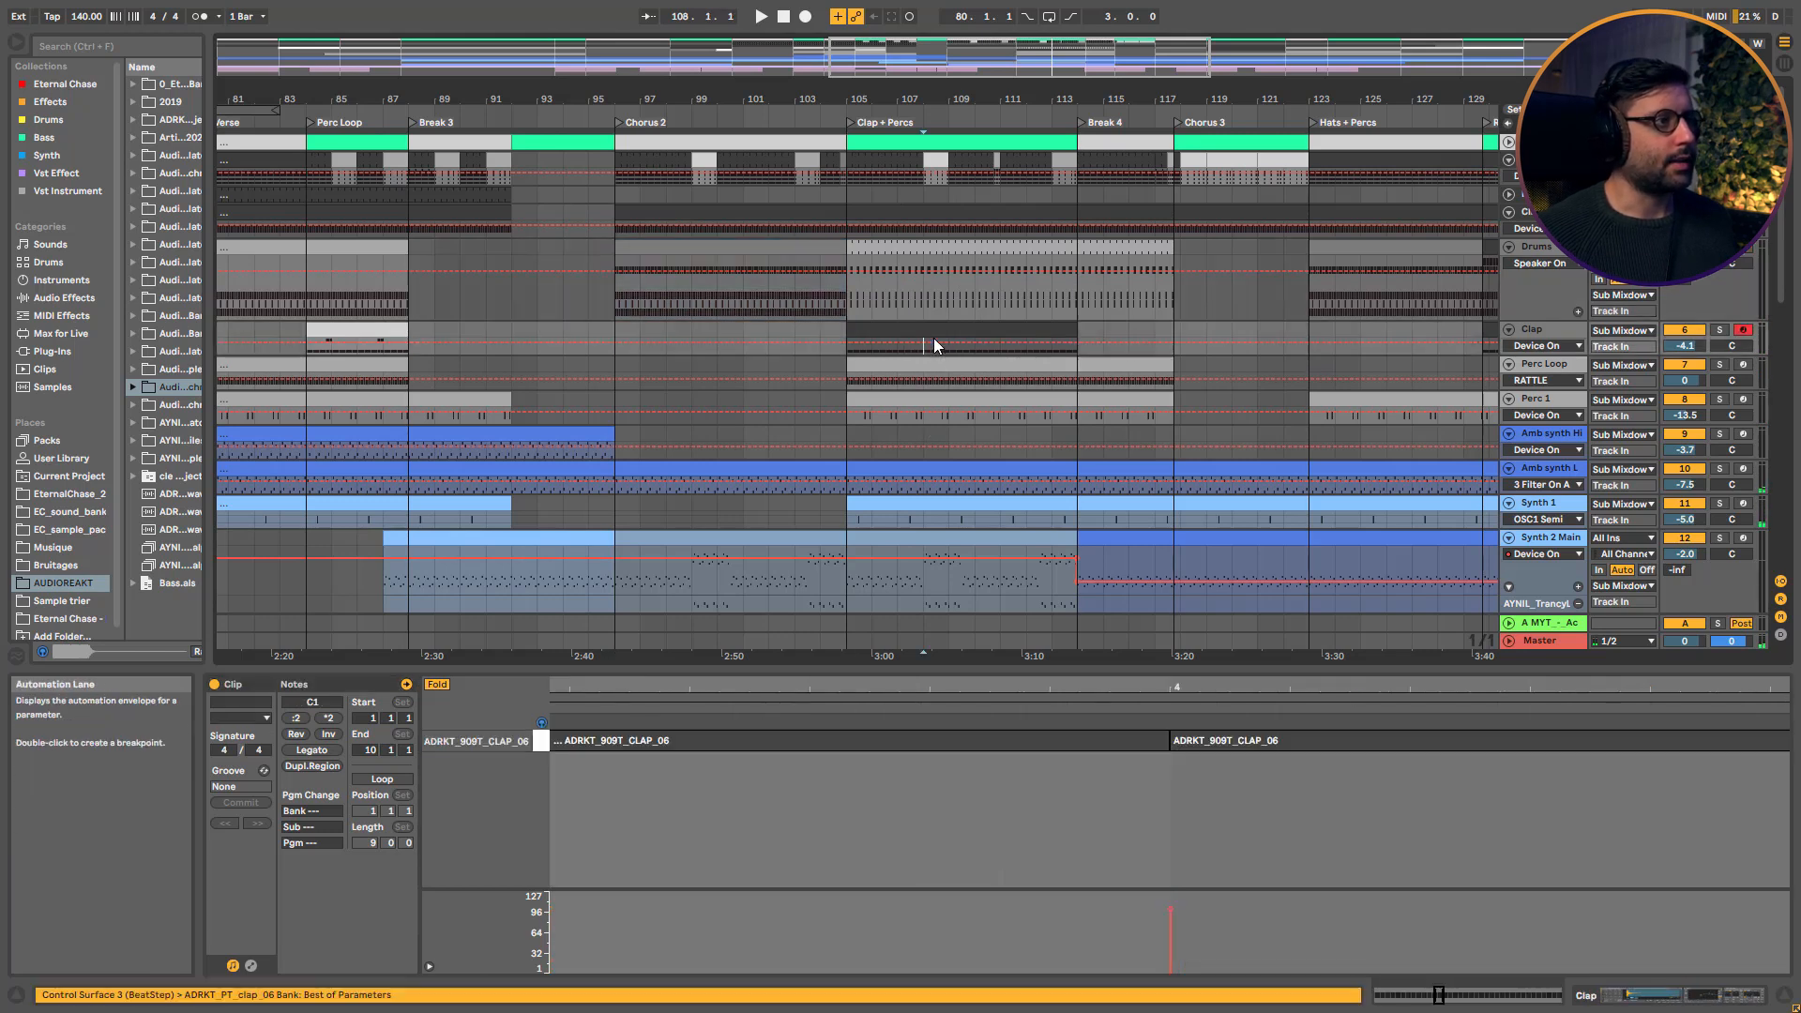
pyautogui.click(934, 404)
pyautogui.press('space')
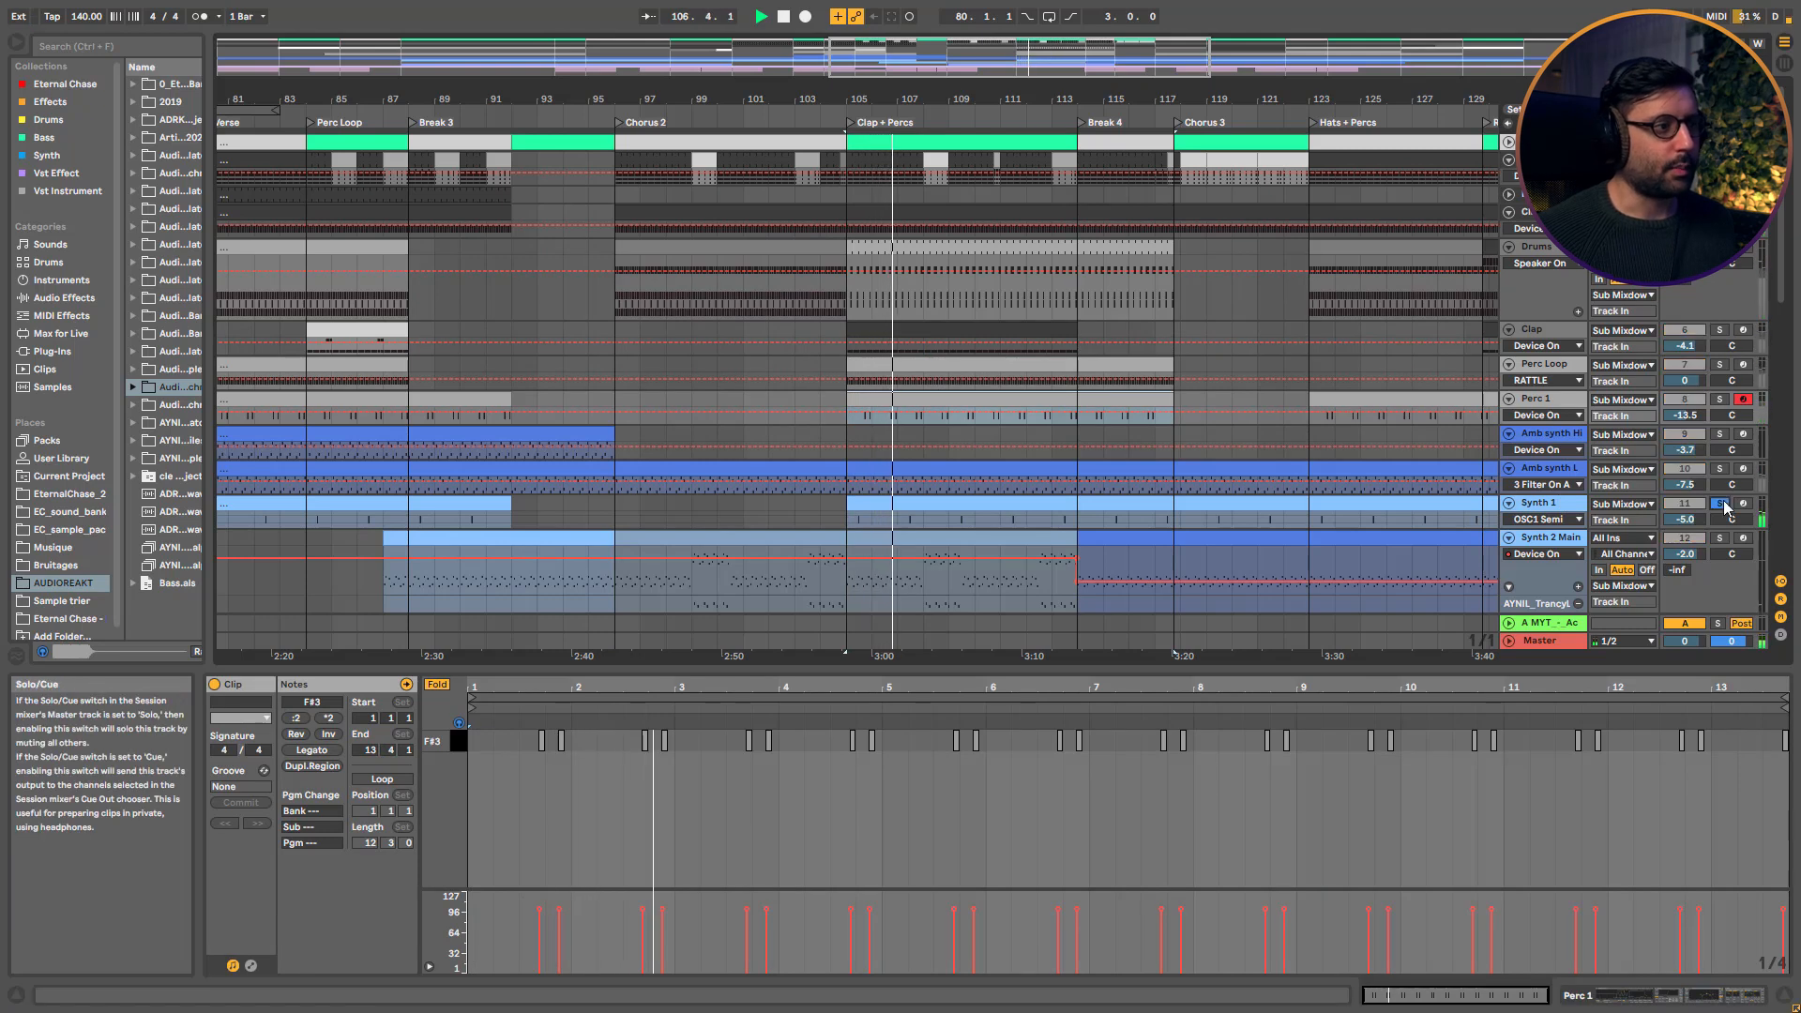
pyautogui.scroll(-2, 1037, 487)
pyautogui.scroll(2, 1064, 555)
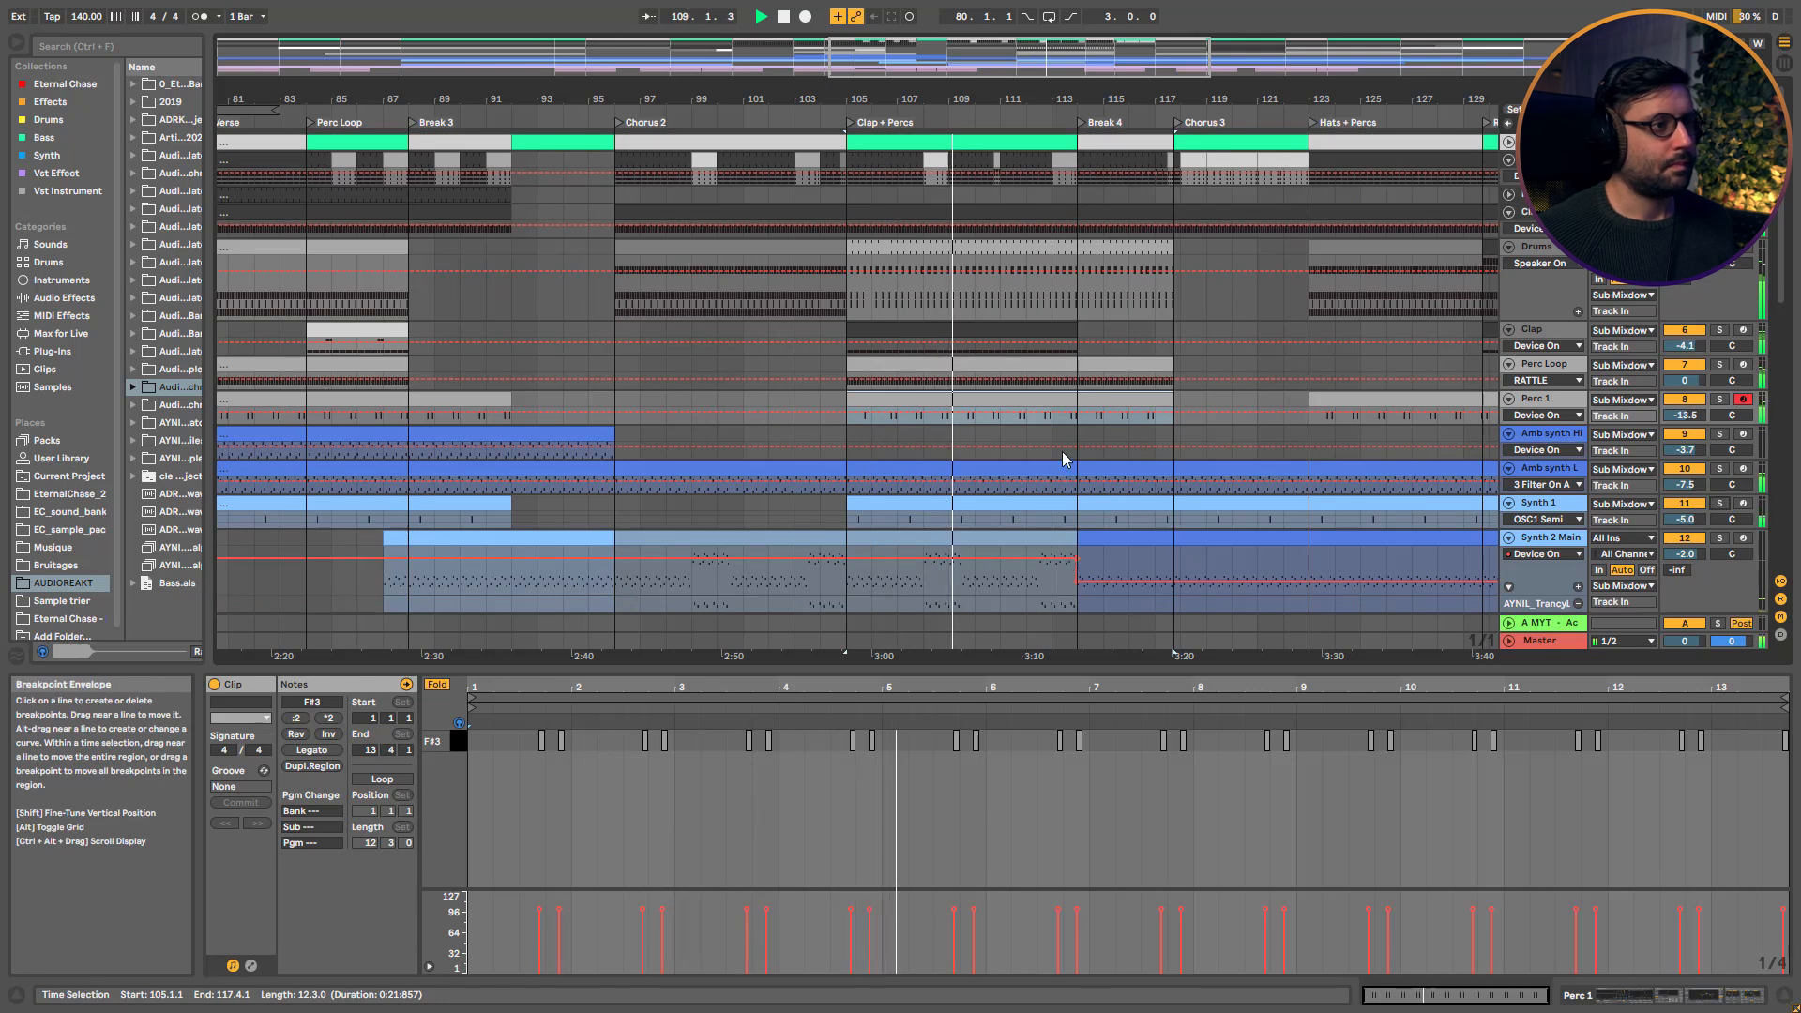
# Open the short Kick clip at bar 110.4 in Clap + Percs and listen up to the start of Break 4
pyautogui.moveTo(995, 56); pyautogui.dragTo(1049, 67)
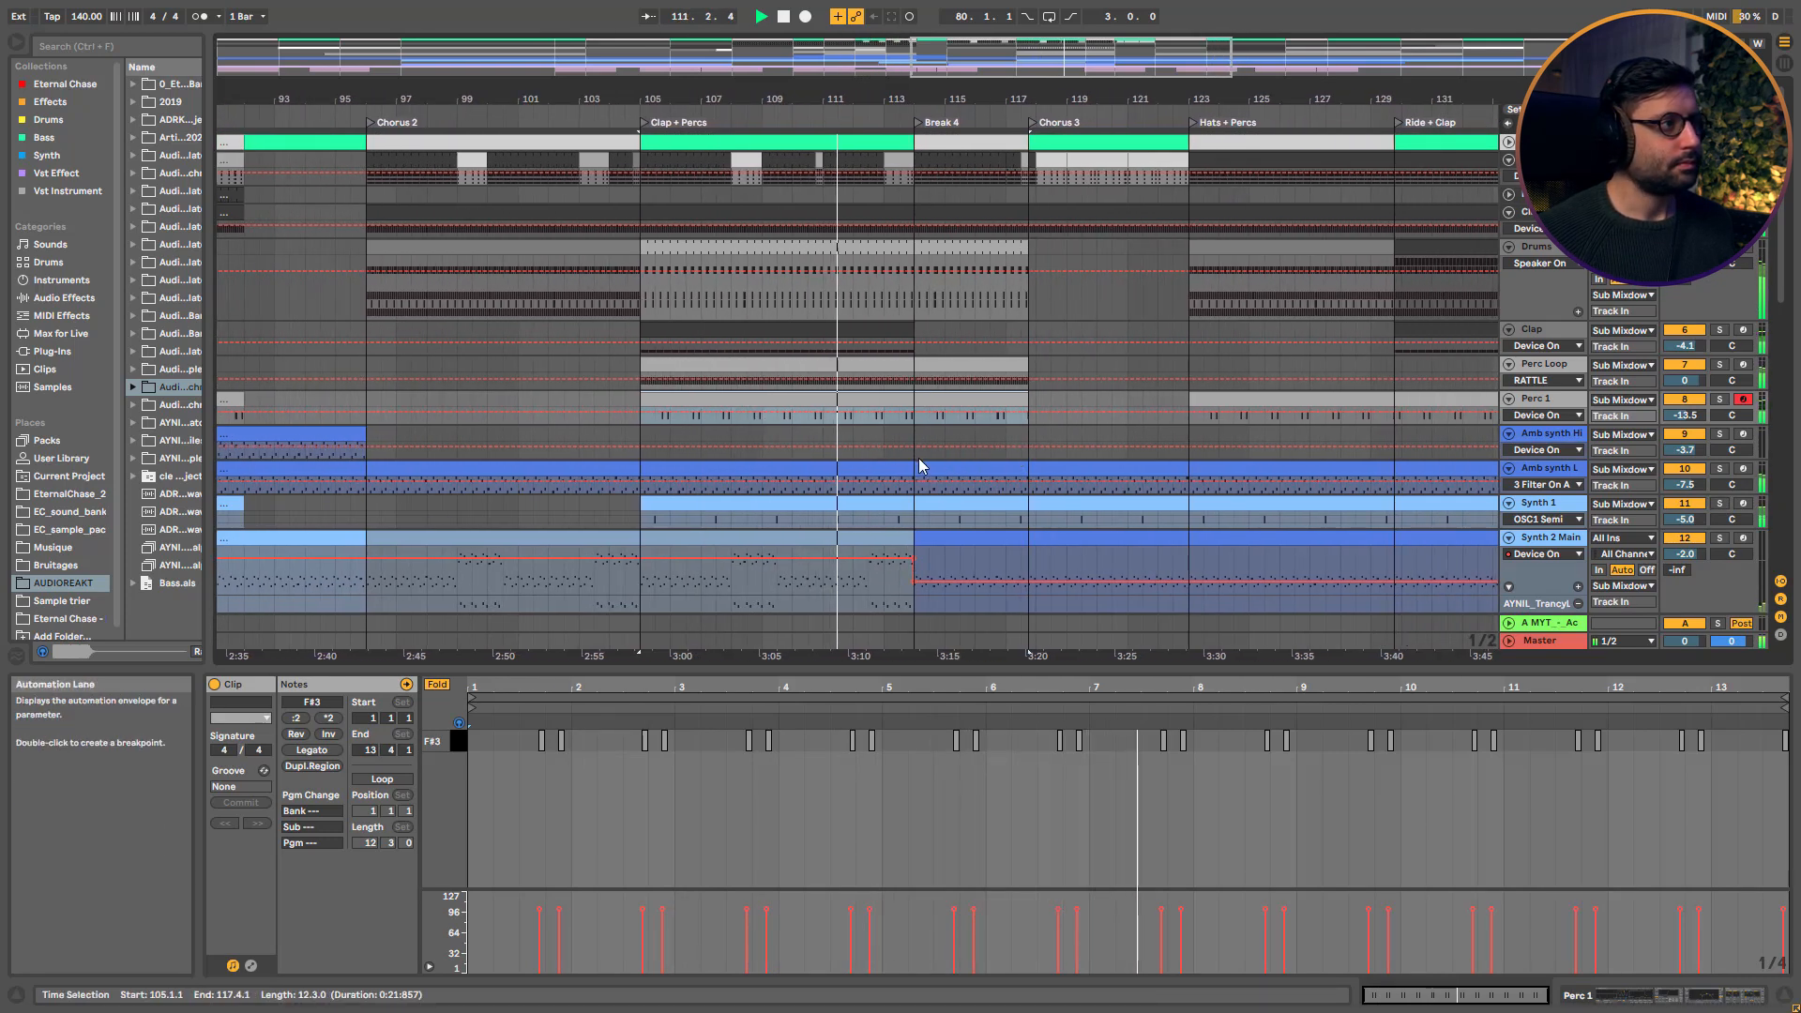
pyautogui.click(817, 164)
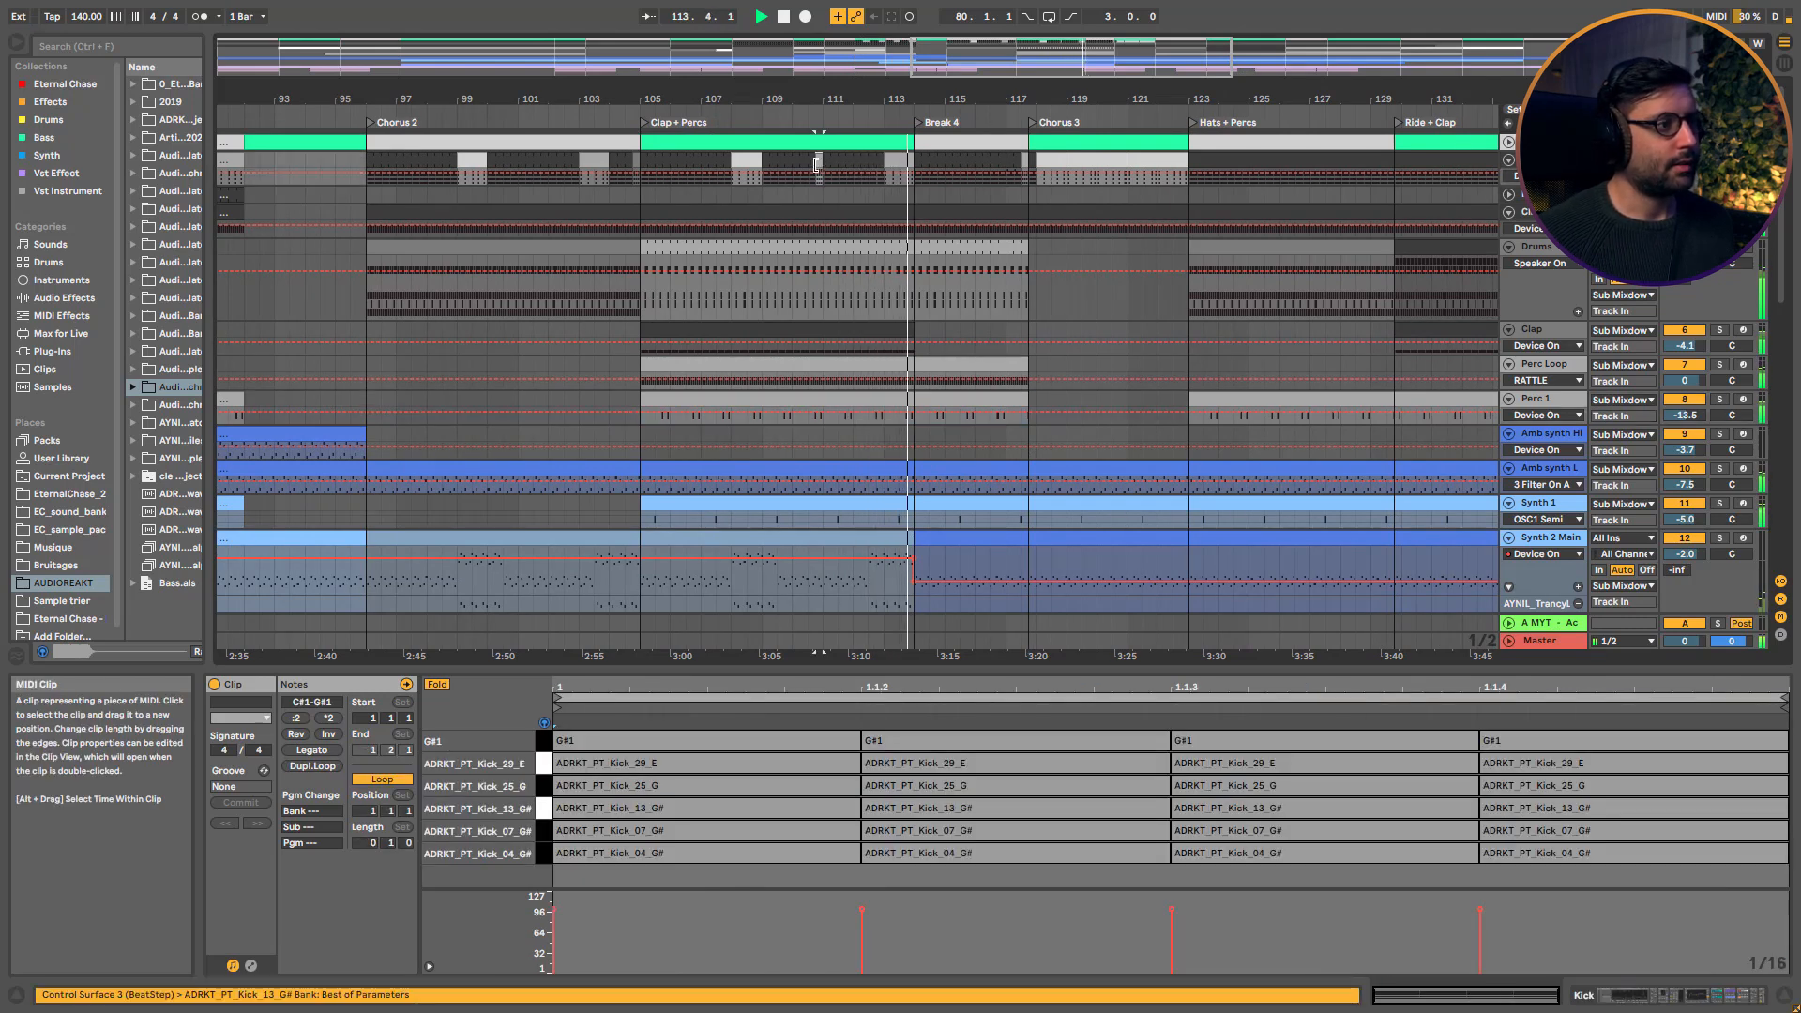
pyautogui.press('space')
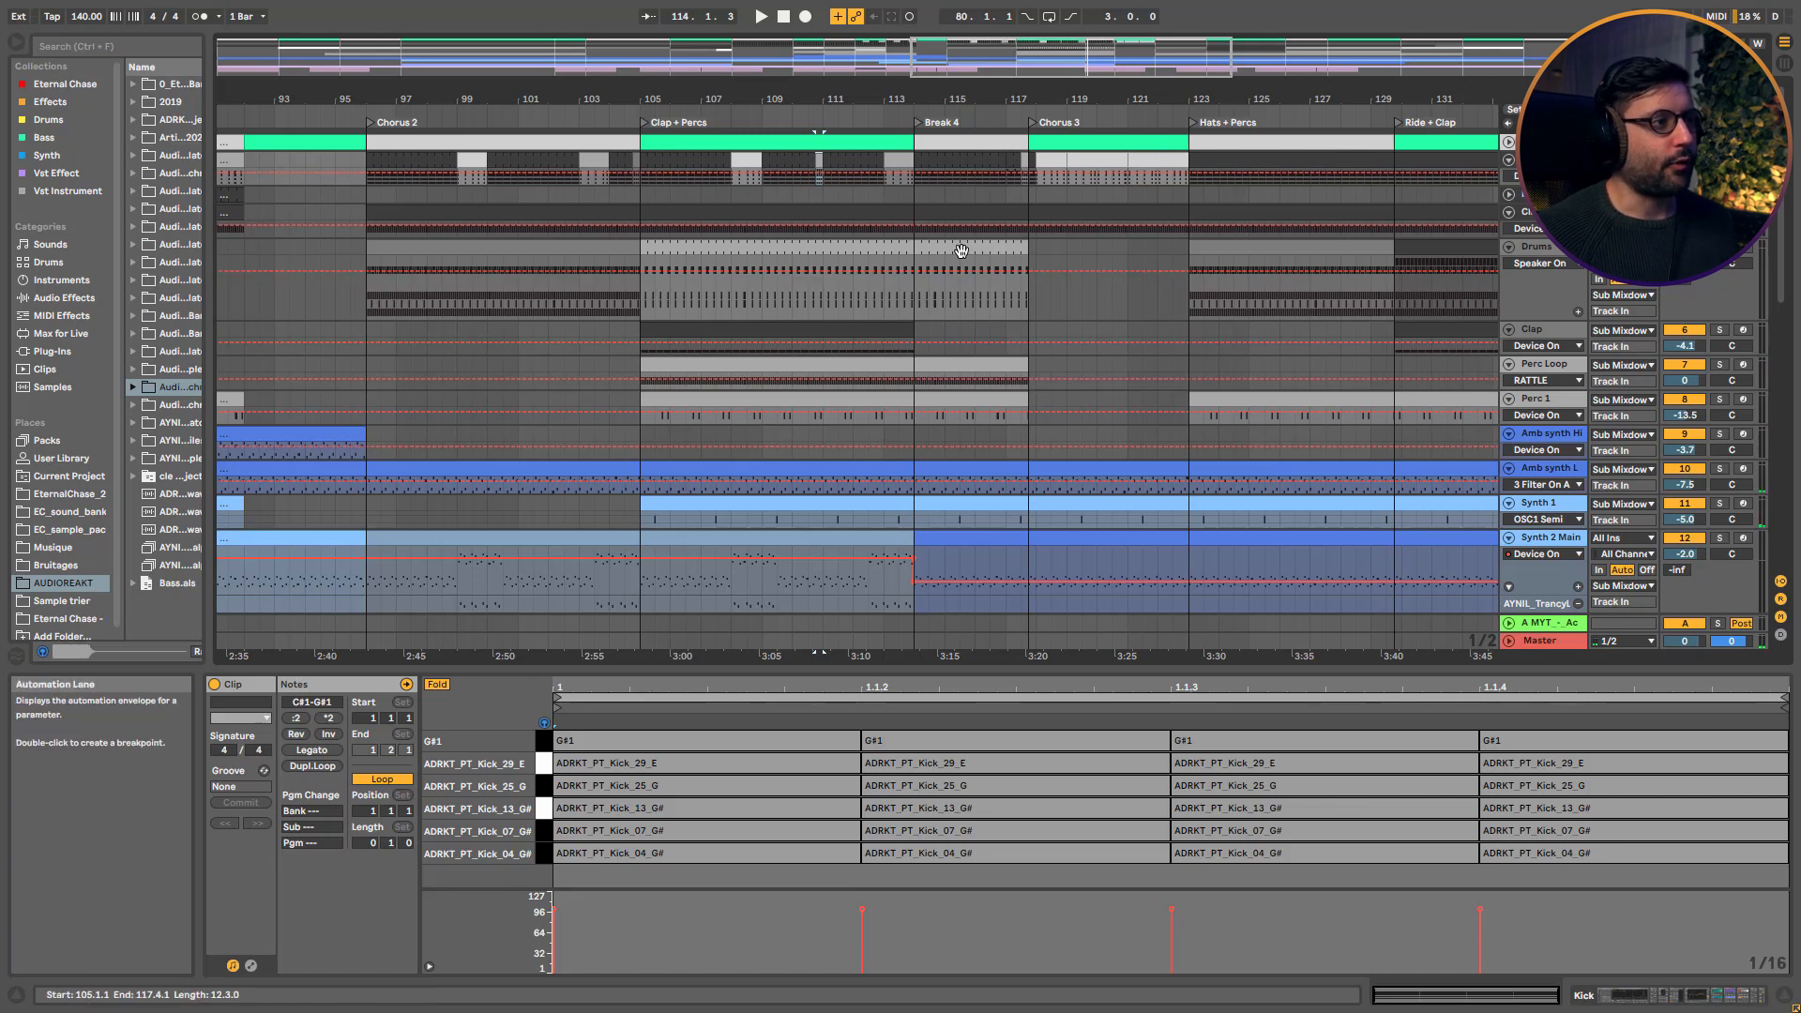
# Display the devices of the Synth 2 Main track with its automation lanes around Break 4
pyautogui.moveTo(1083, 91)
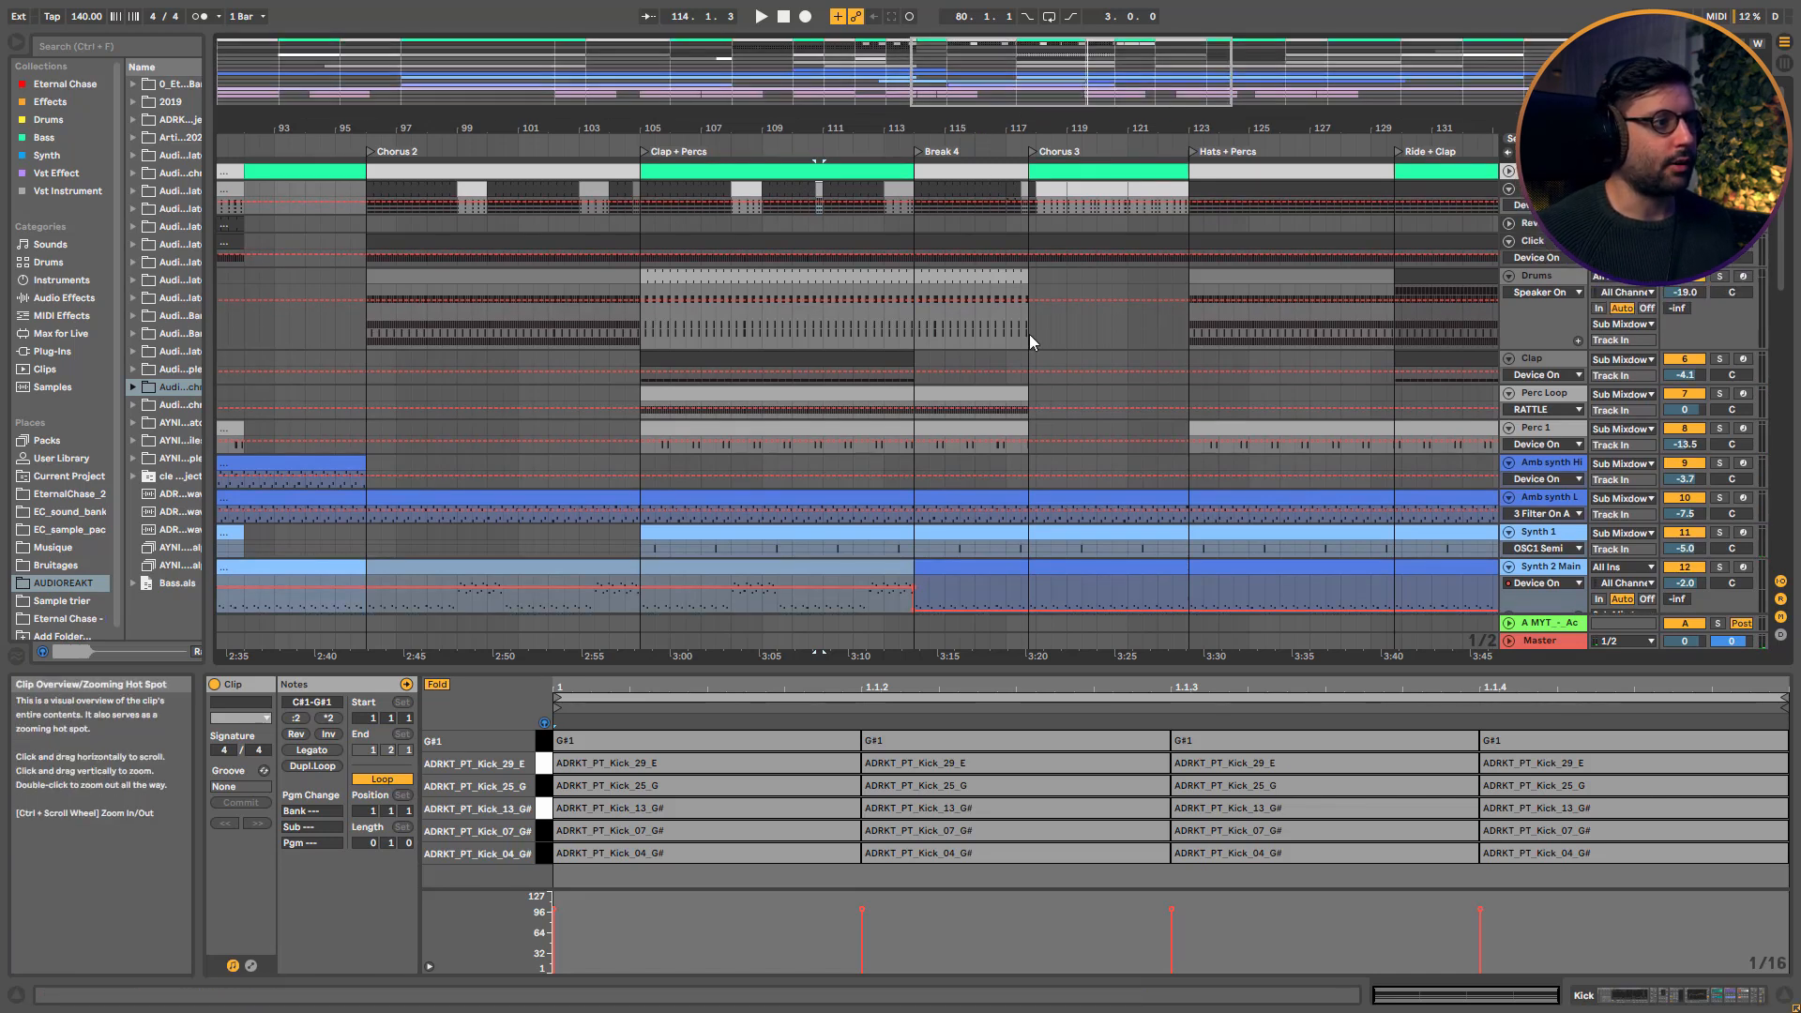
pyautogui.scroll(-3, 1036, 518)
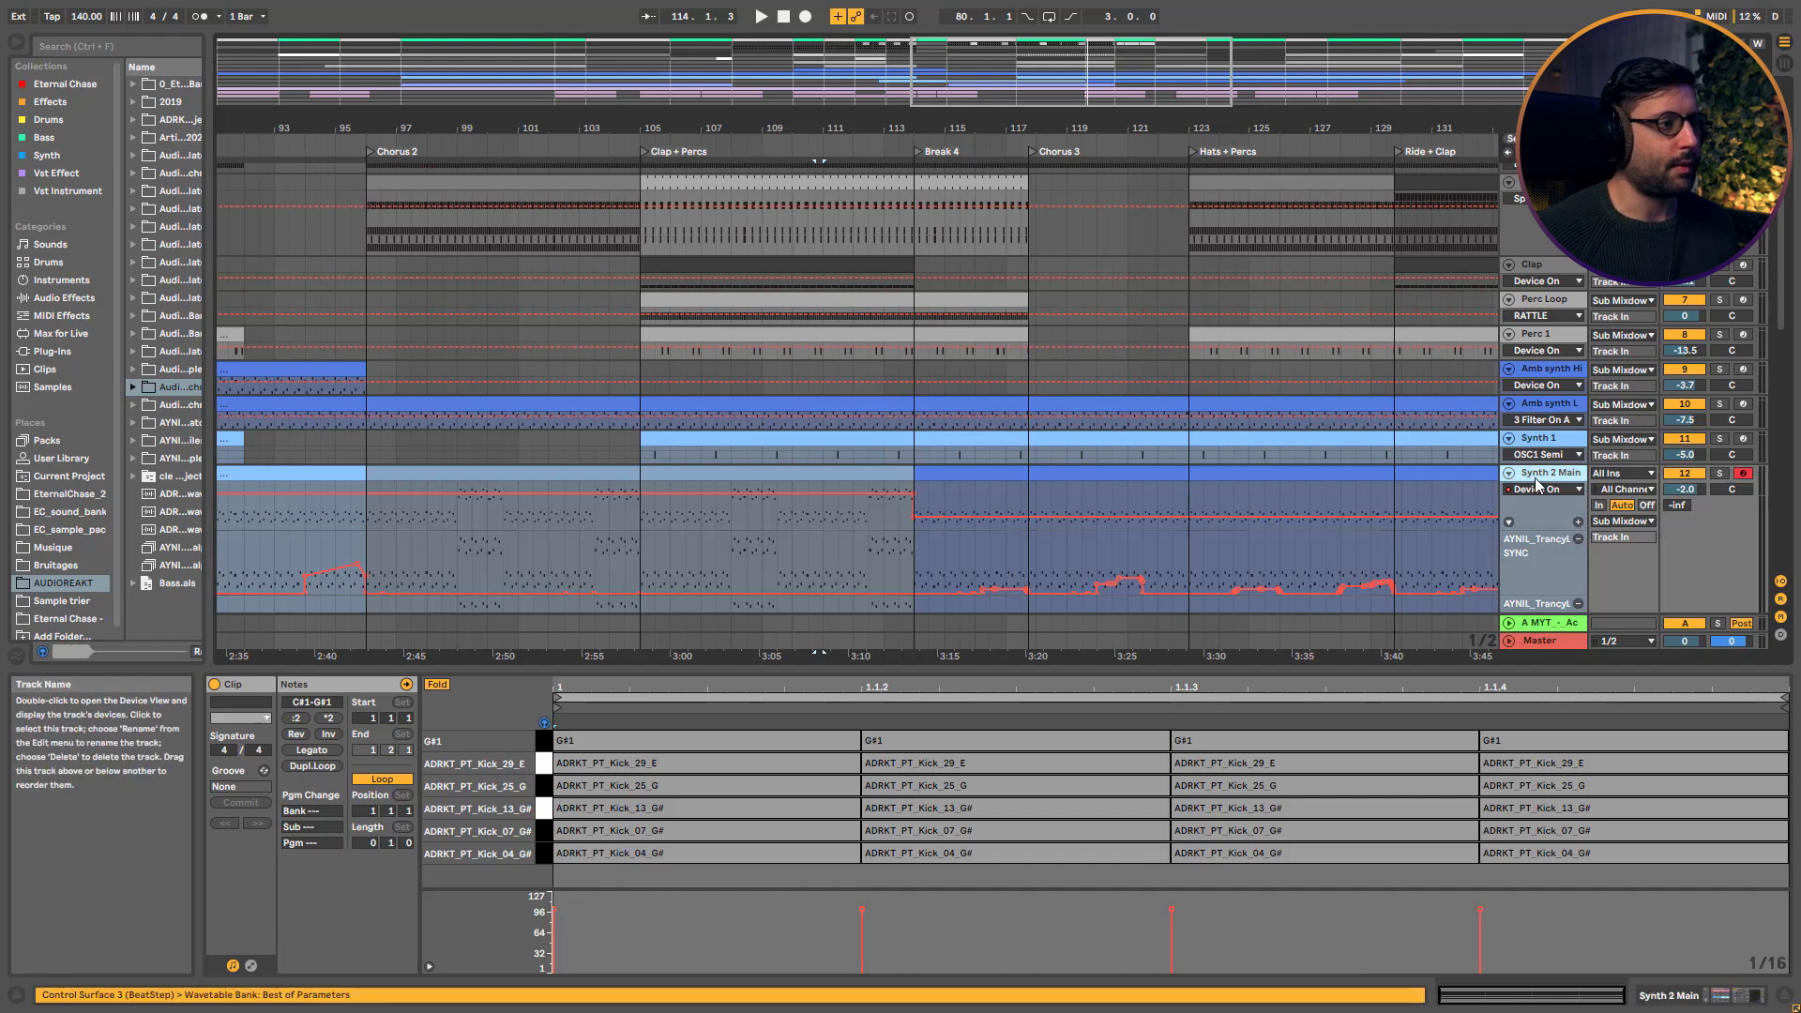
pyautogui.click(1535, 477)
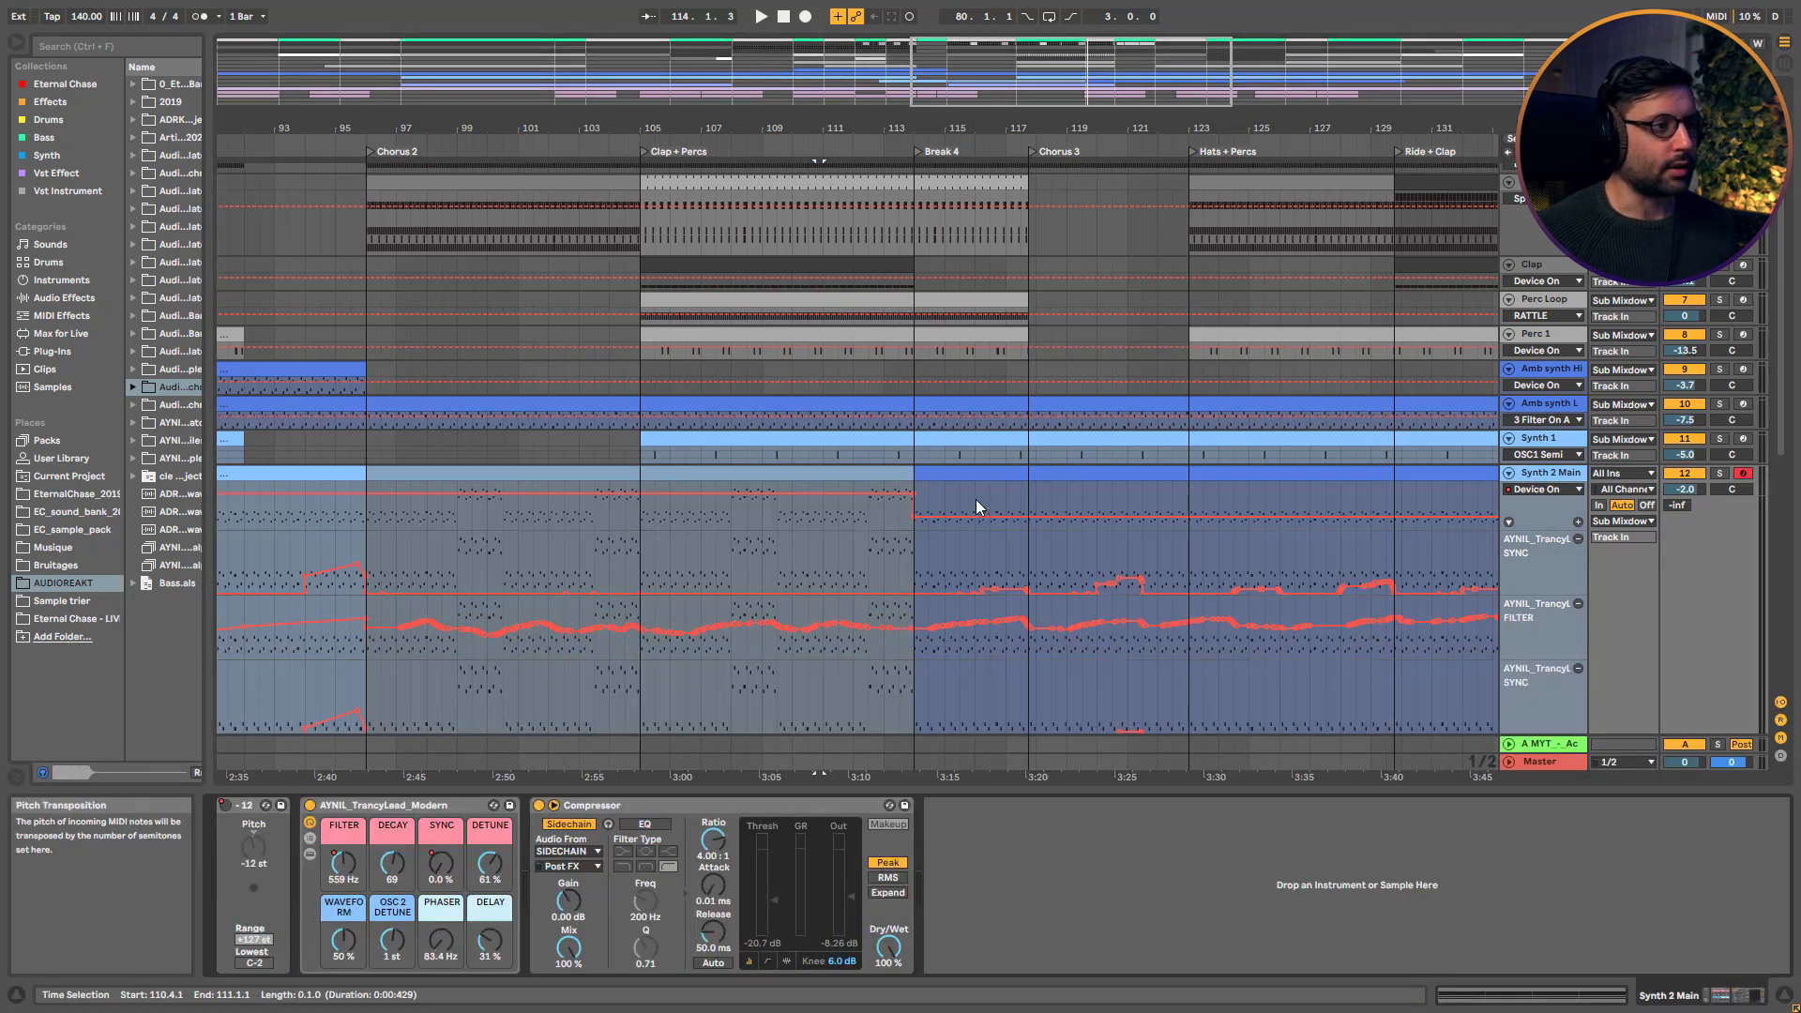
# Solo Synth 2 Main and compare its sound in Chorus 2 from bar 96 with Break 4 from bar 114.3
pyautogui.click(926, 496)
pyautogui.press('space')
pyautogui.click(1720, 473)
pyautogui.click(368, 533)
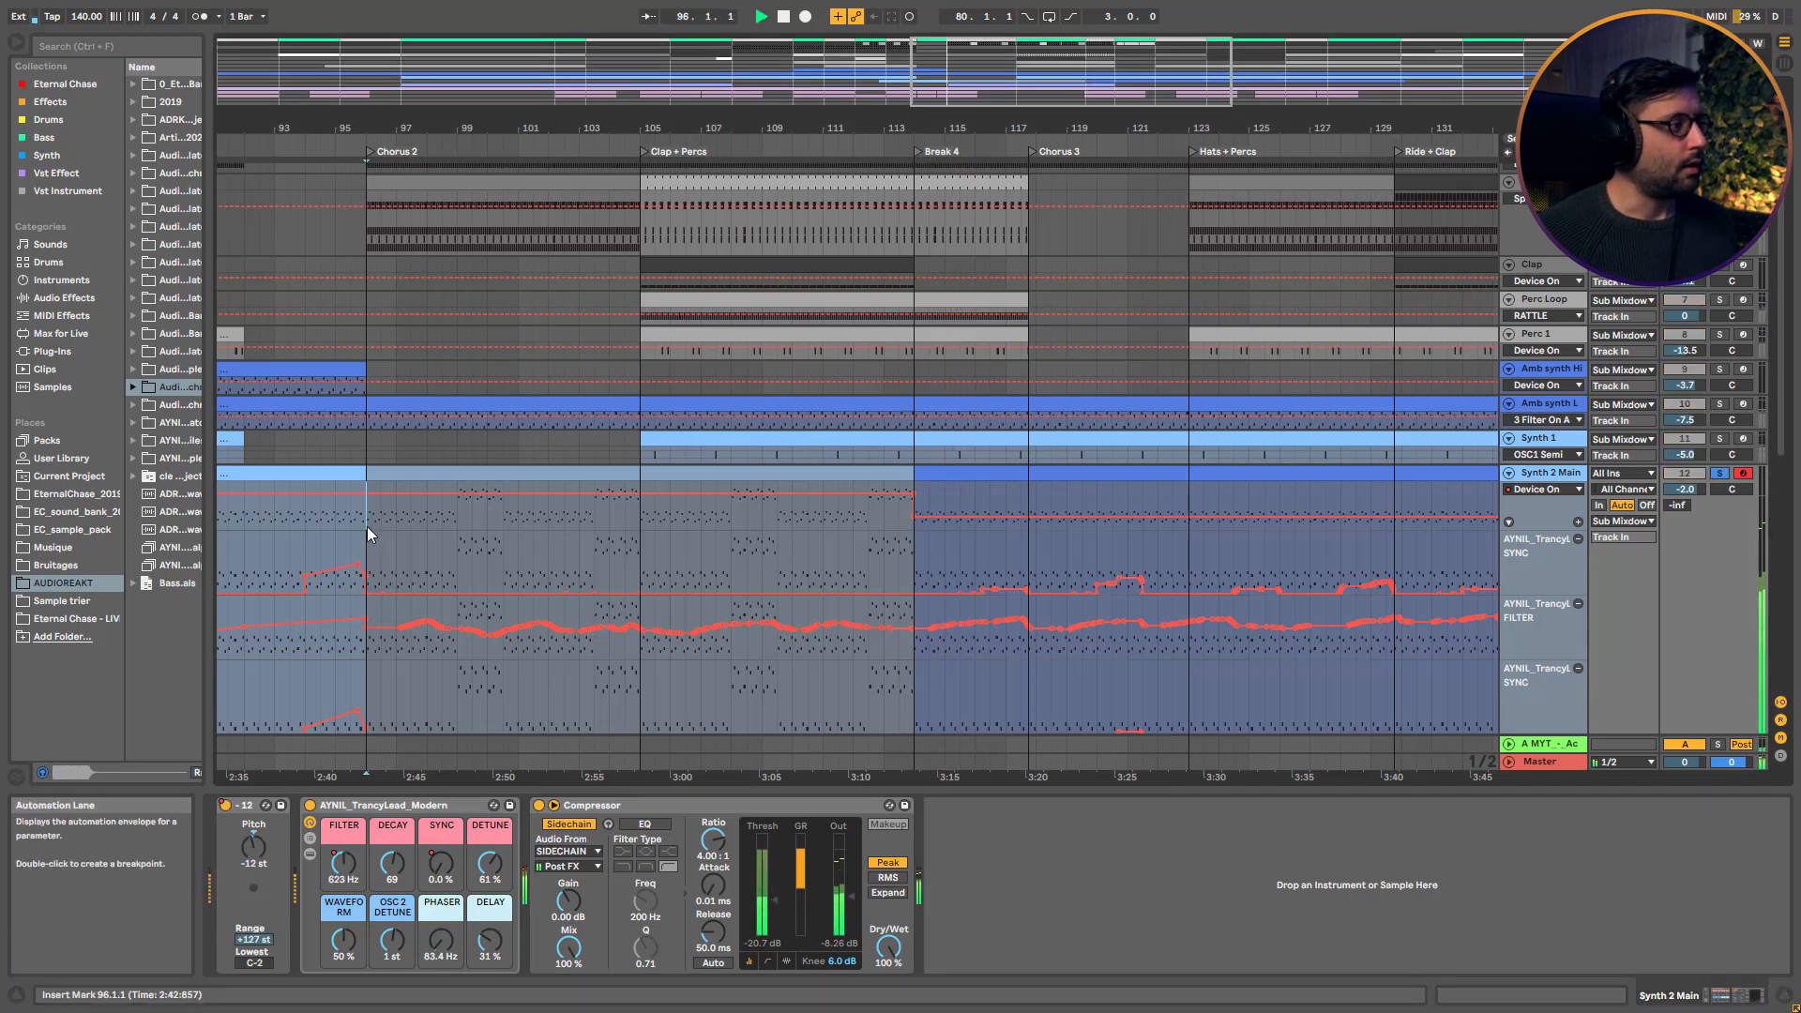
pyautogui.click(944, 492)
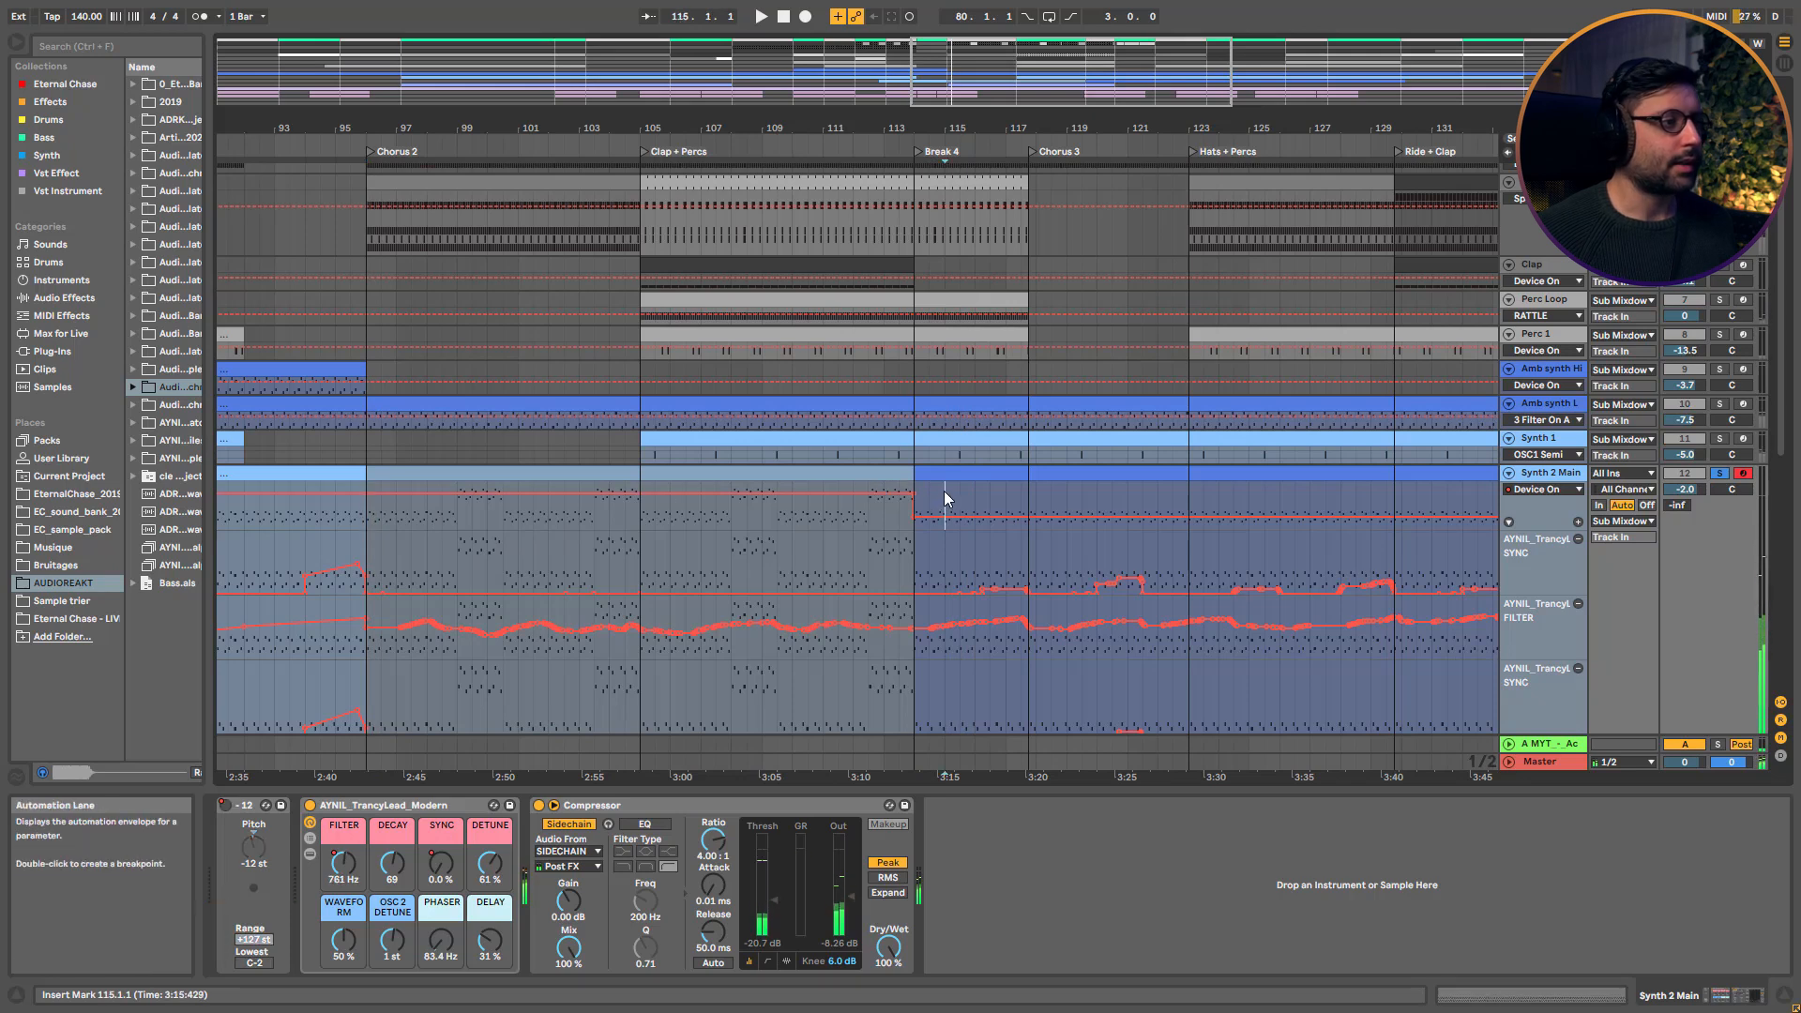
pyautogui.click(927, 491)
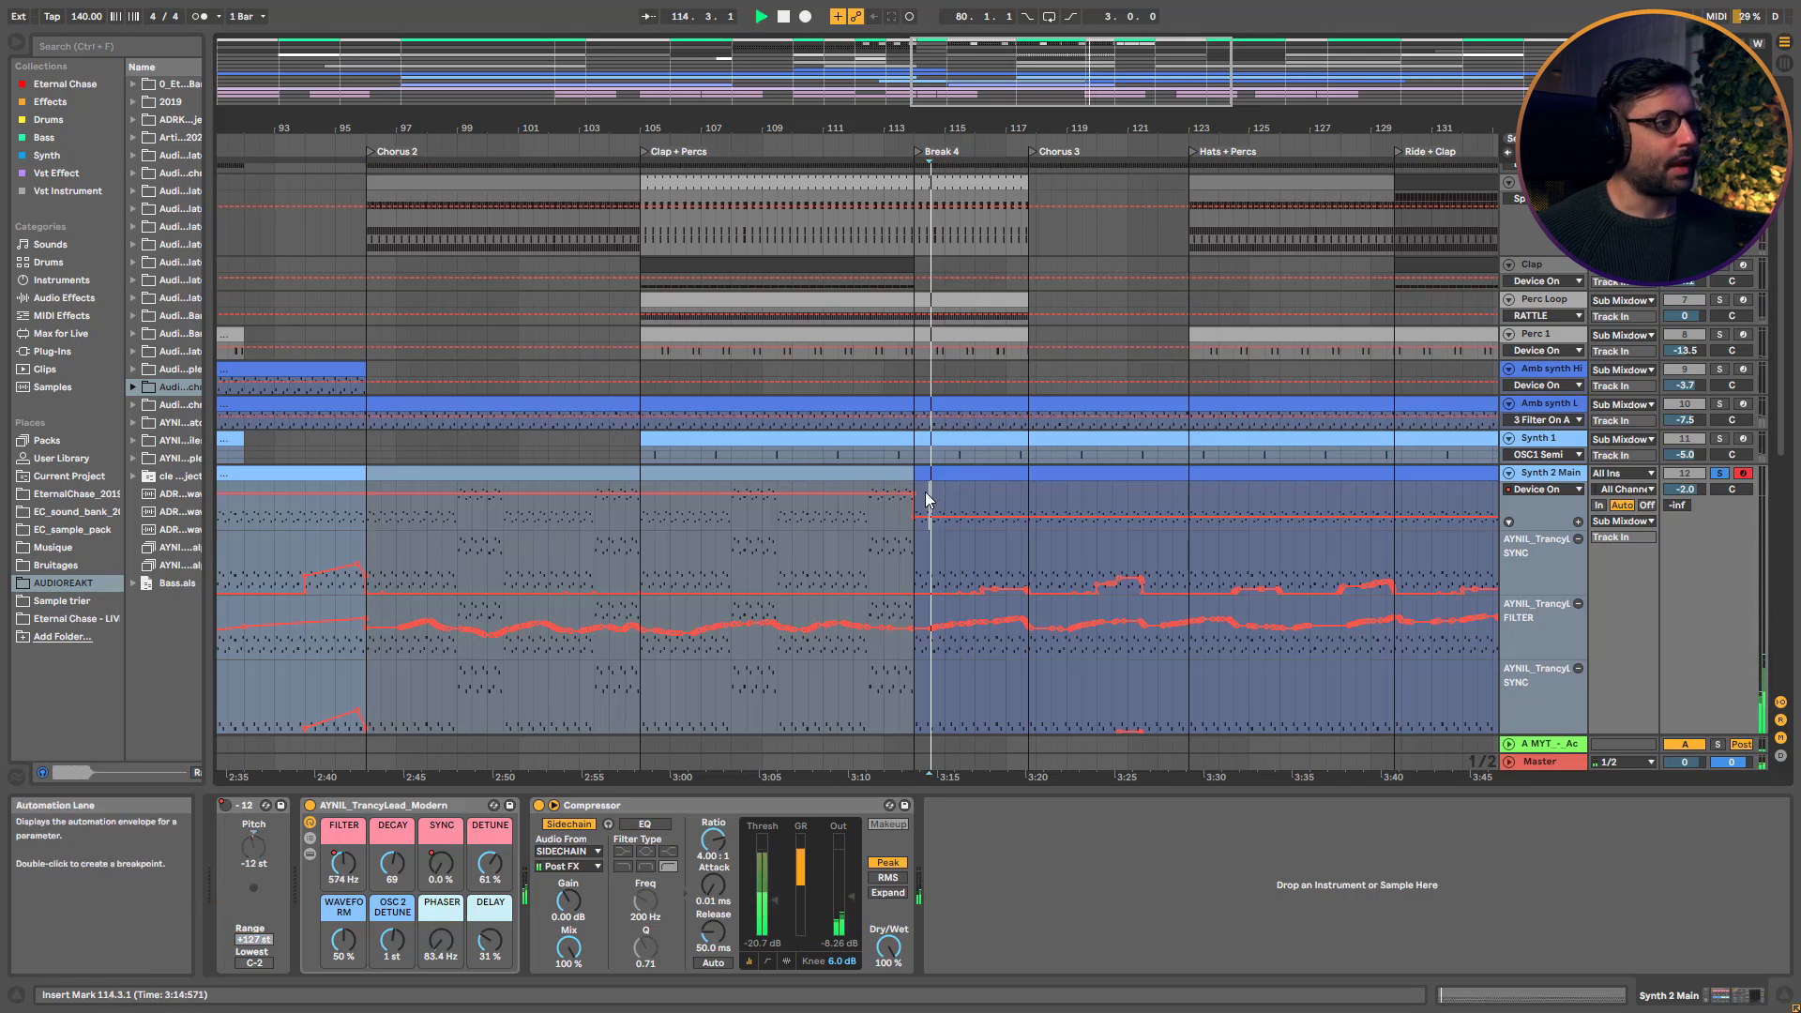
# Play Break 4 from bar 114.3 with Synth 2 Main unsoloed, and select the Clap clip in Clap + Percs
pyautogui.click(1719, 475)
pyautogui.scroll(2, 966, 664)
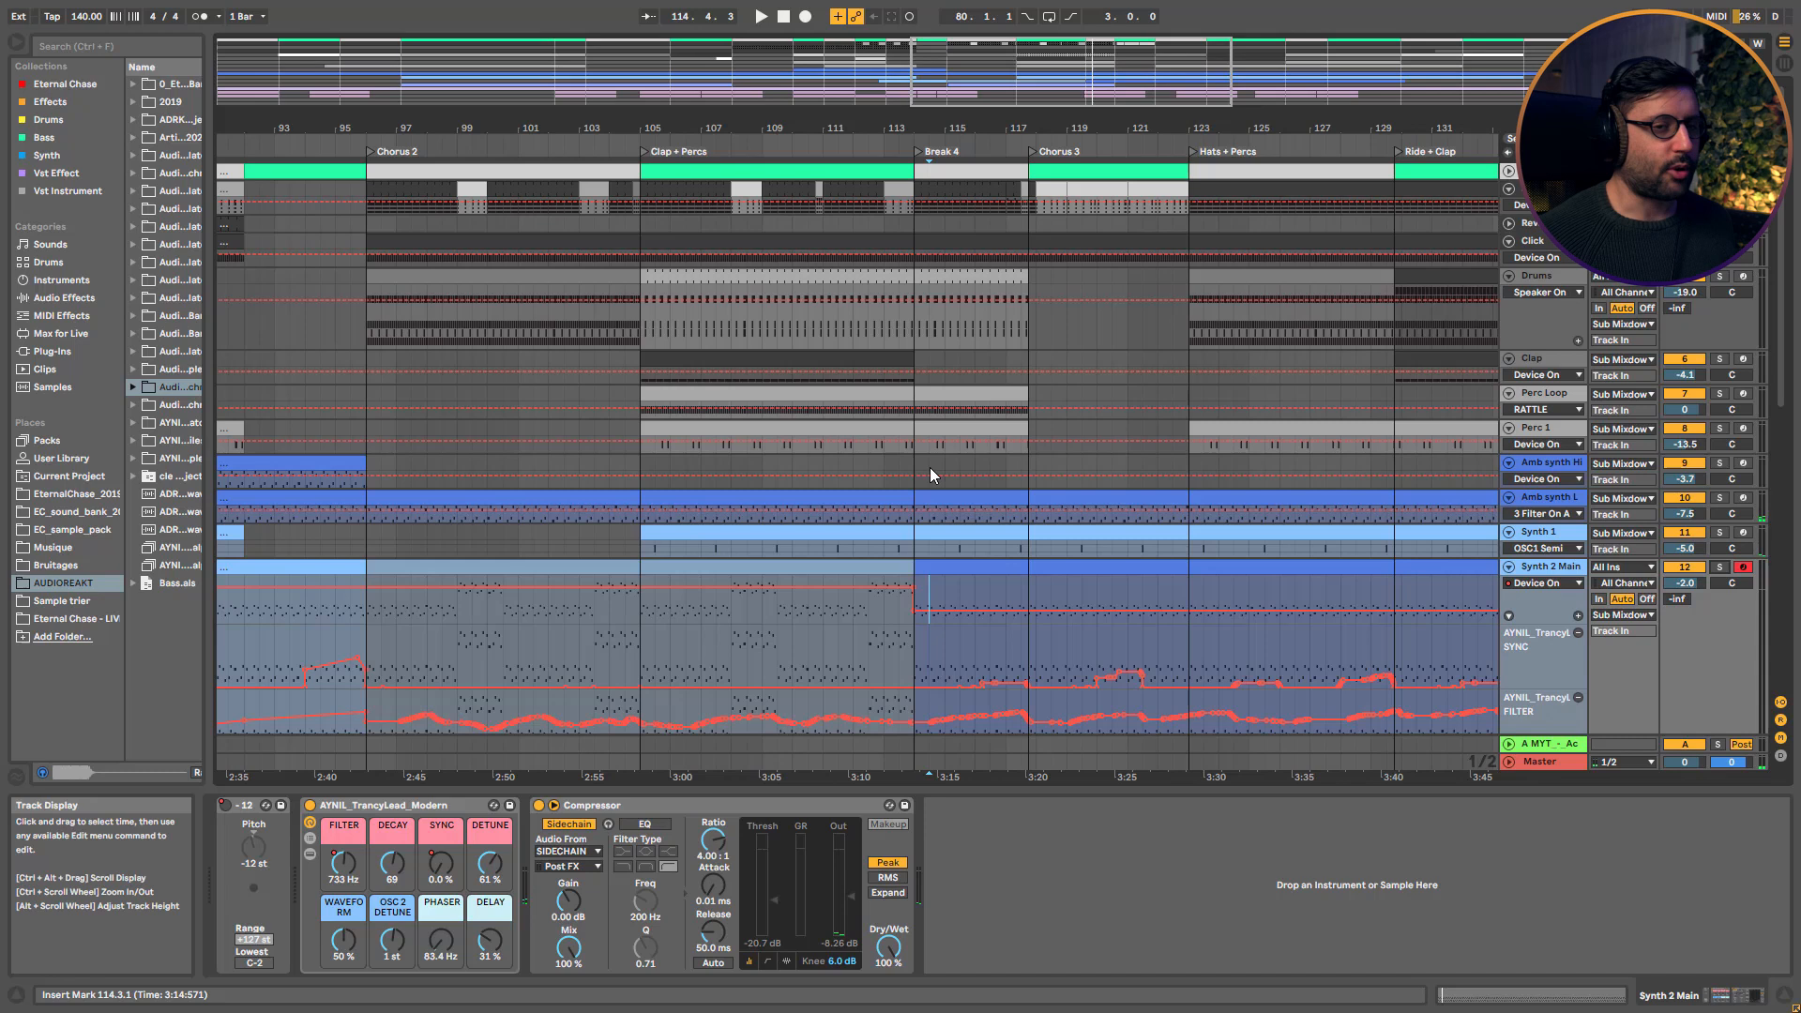
pyautogui.press('space')
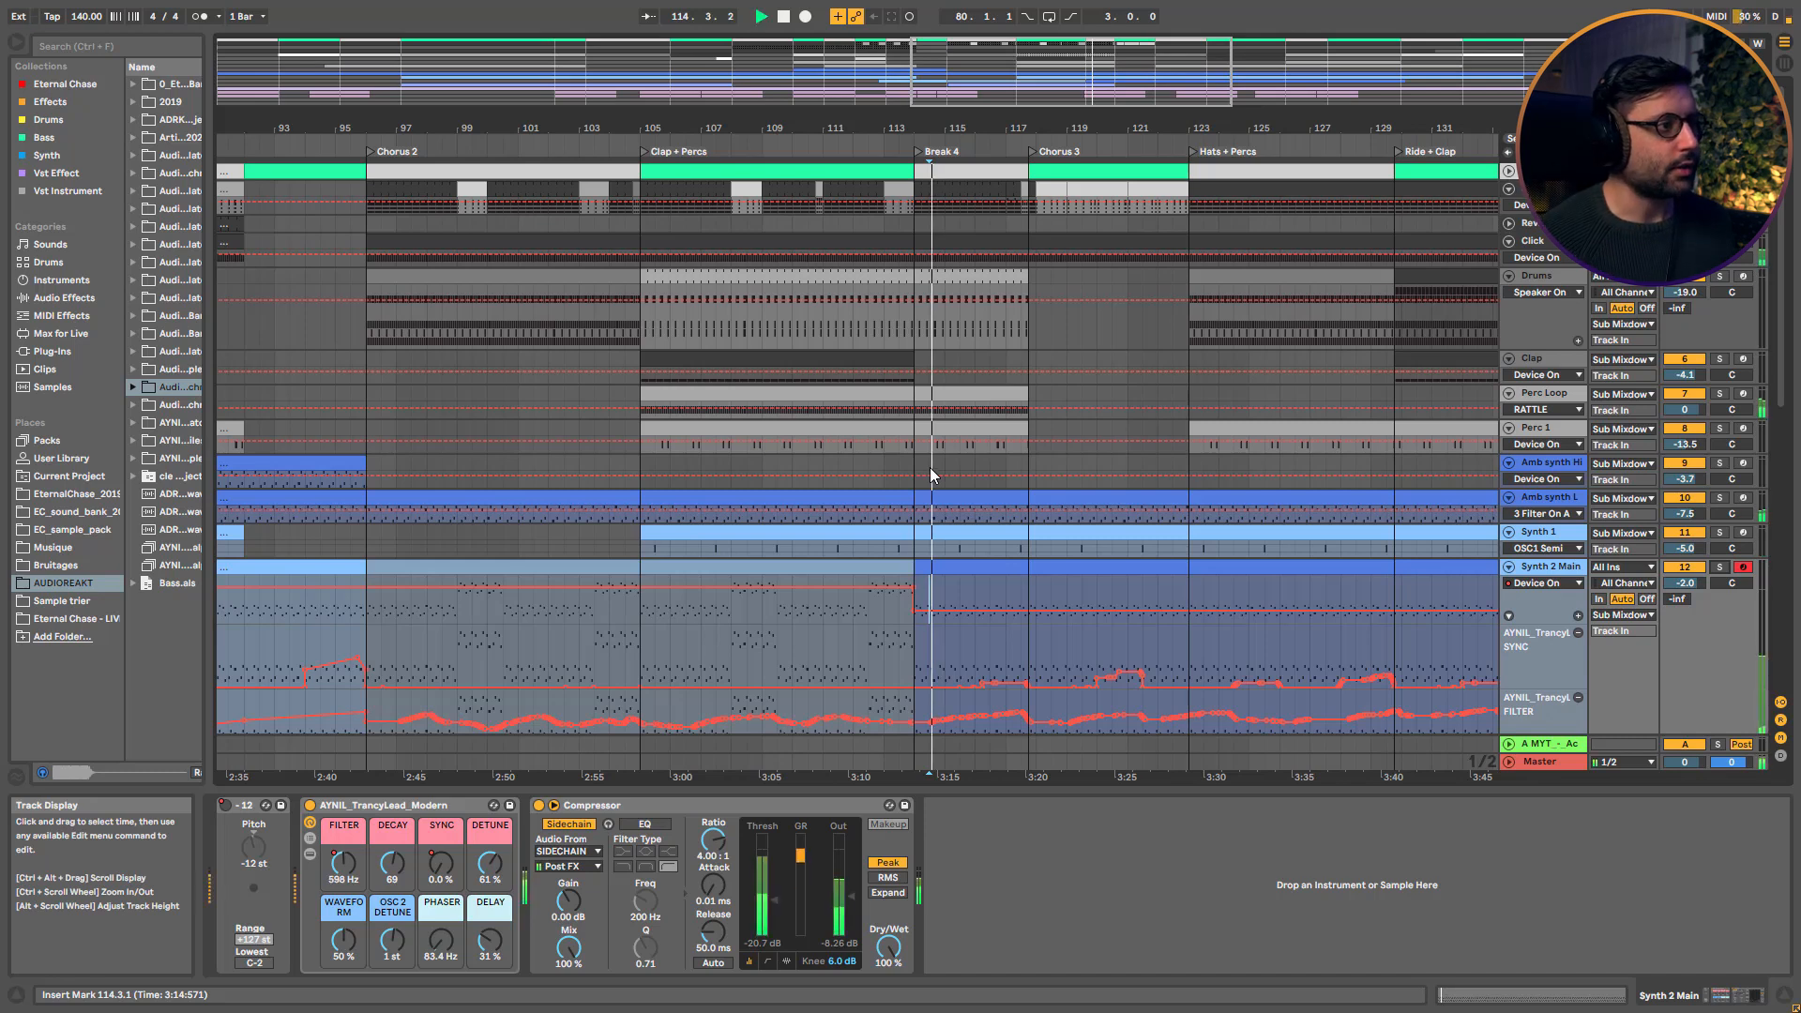
pyautogui.click(889, 360)
pyautogui.press('space')
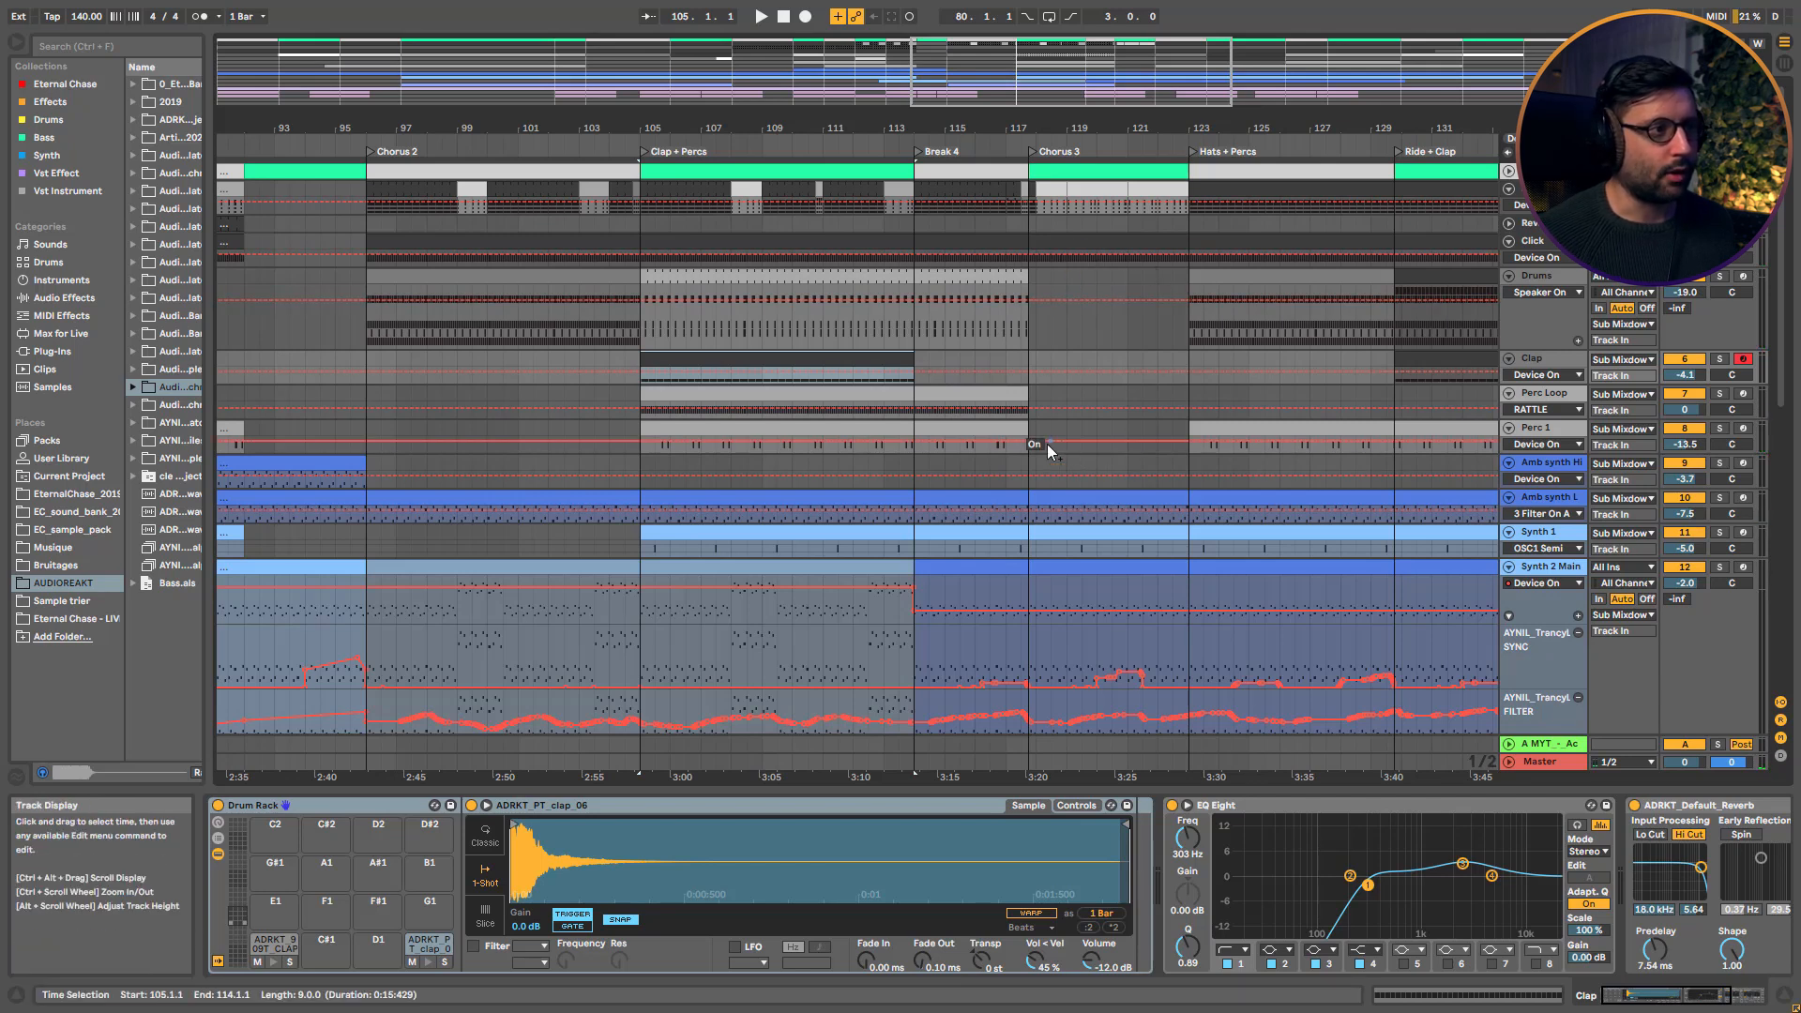
# Examine the Synth 2 Main SYNC and FILTER automation from Break 4 through Chorus 3 while playing from bar 112.3
pyautogui.scroll(-2, 1068, 363)
pyautogui.scroll(-1, 1068, 364)
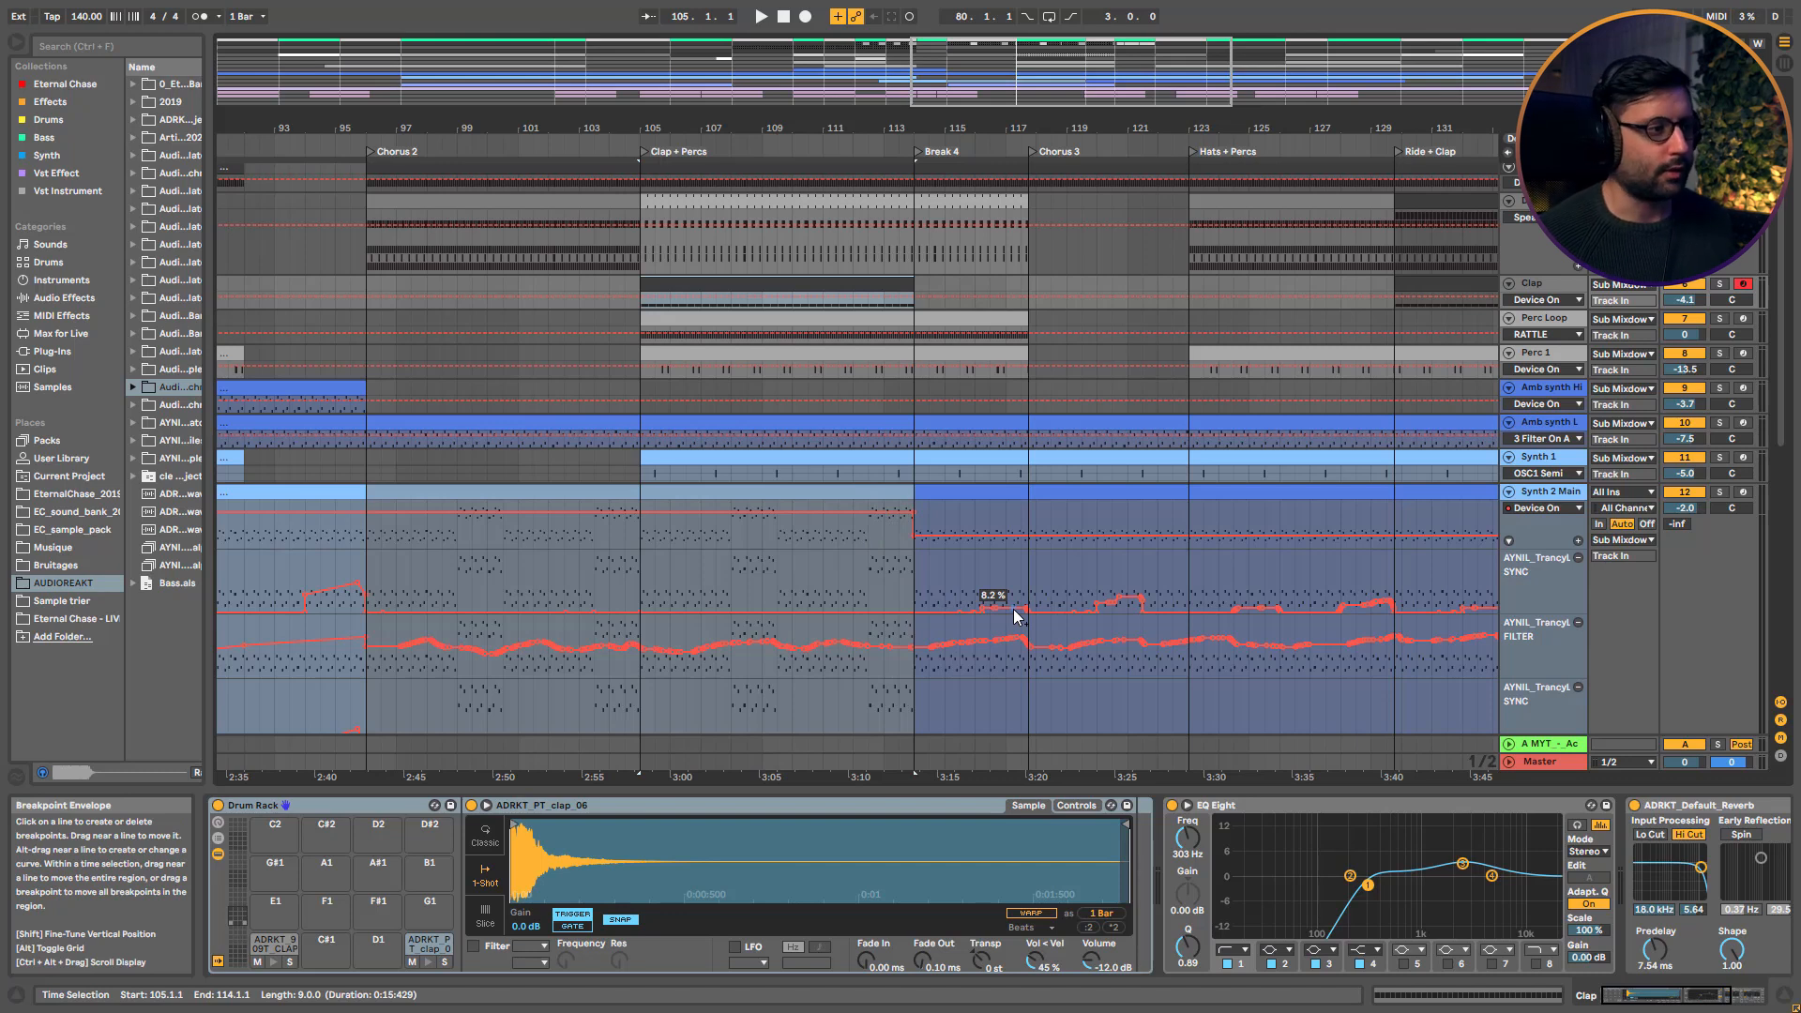
pyautogui.click(870, 587)
pyautogui.press('space')
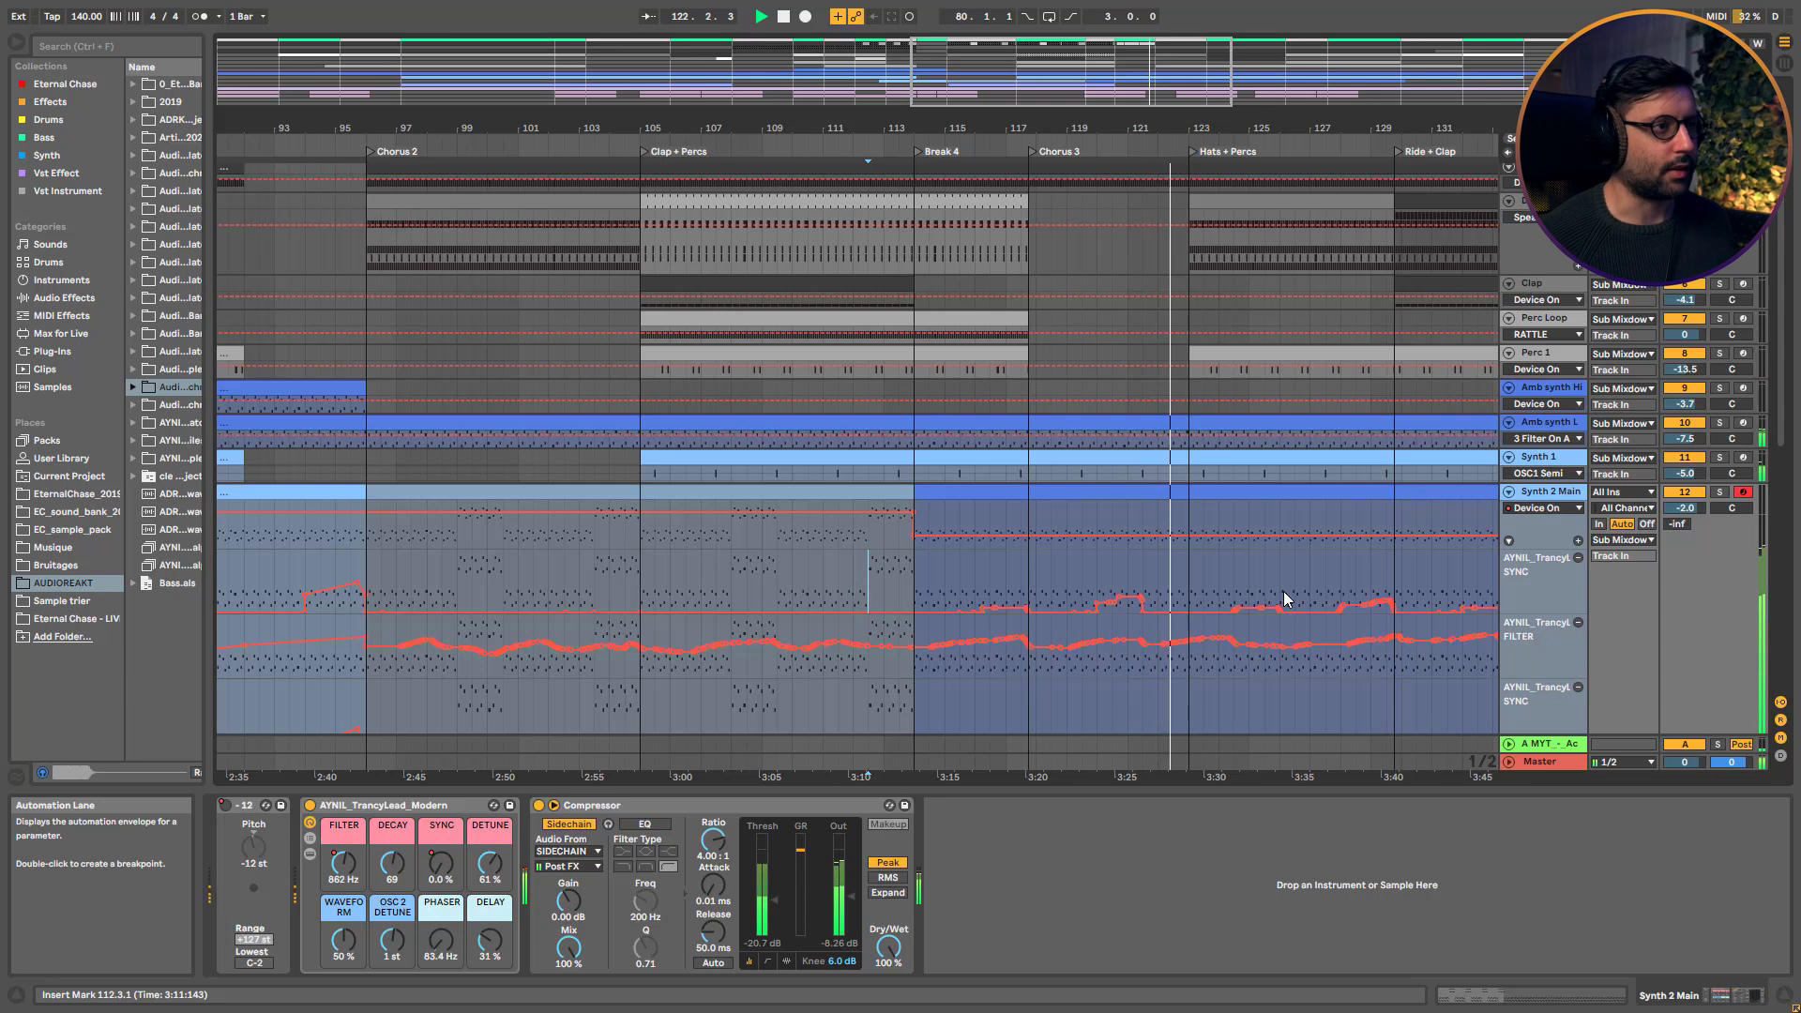
pyautogui.scroll(-3, 1439, 634)
pyautogui.scroll(-7, 1439, 632)
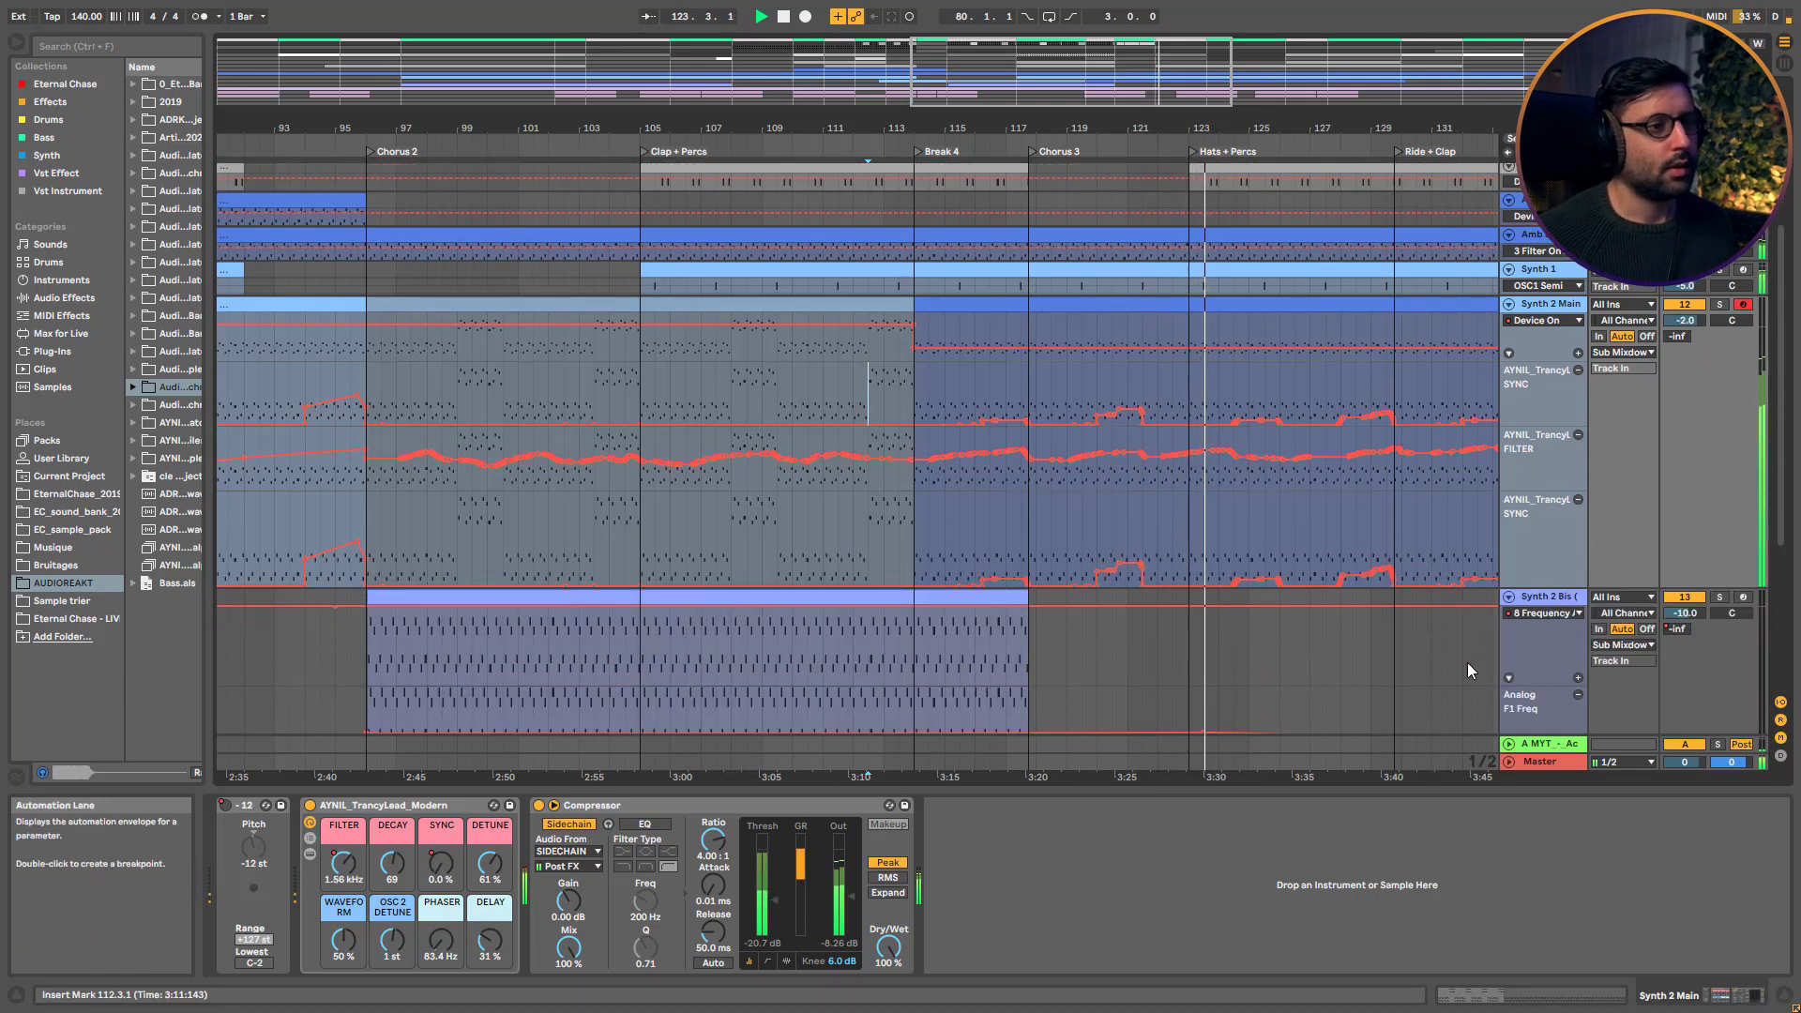
pyautogui.press('space')
# Review the automation and effects tracks from Break 4 onward, and play from bar 122 into Hats + Percs
pyautogui.moveTo(1047, 72); pyautogui.dragTo(1048, 21)
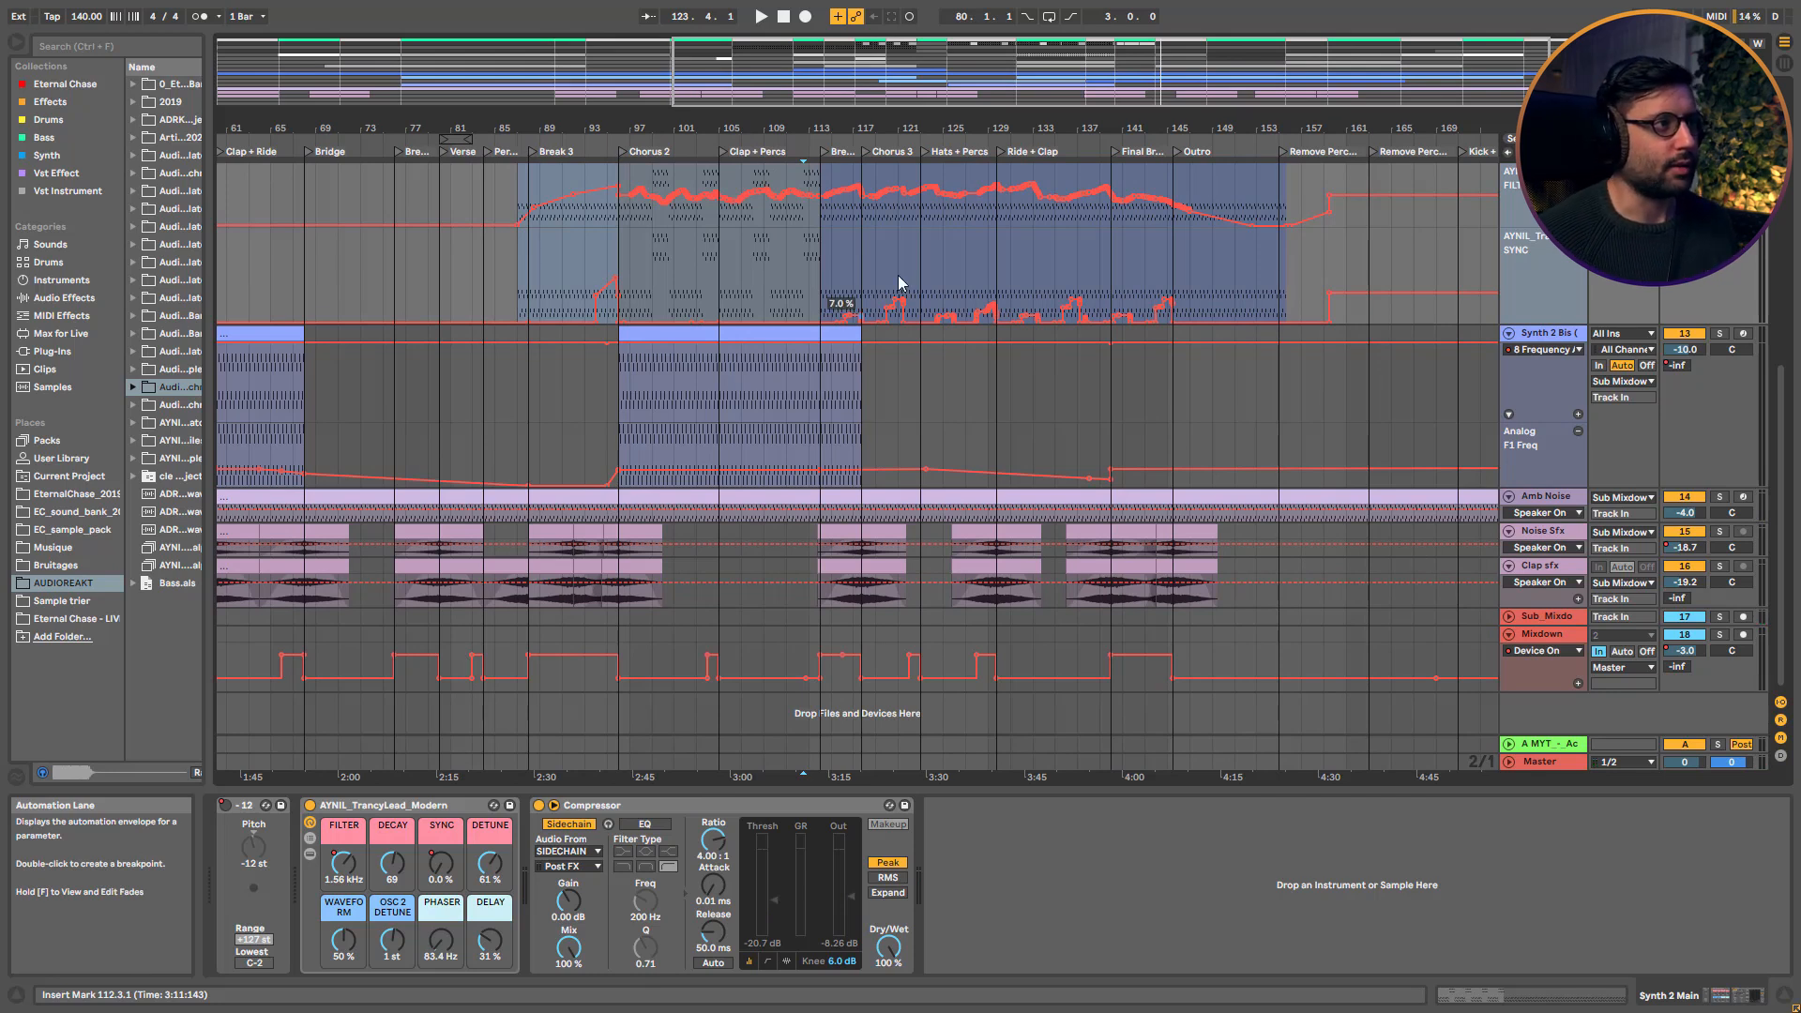
pyautogui.moveTo(899, 283)
pyautogui.mouseDown()
pyautogui.moveTo(947, 376)
pyautogui.moveTo(902, 283)
pyautogui.mouseUp()
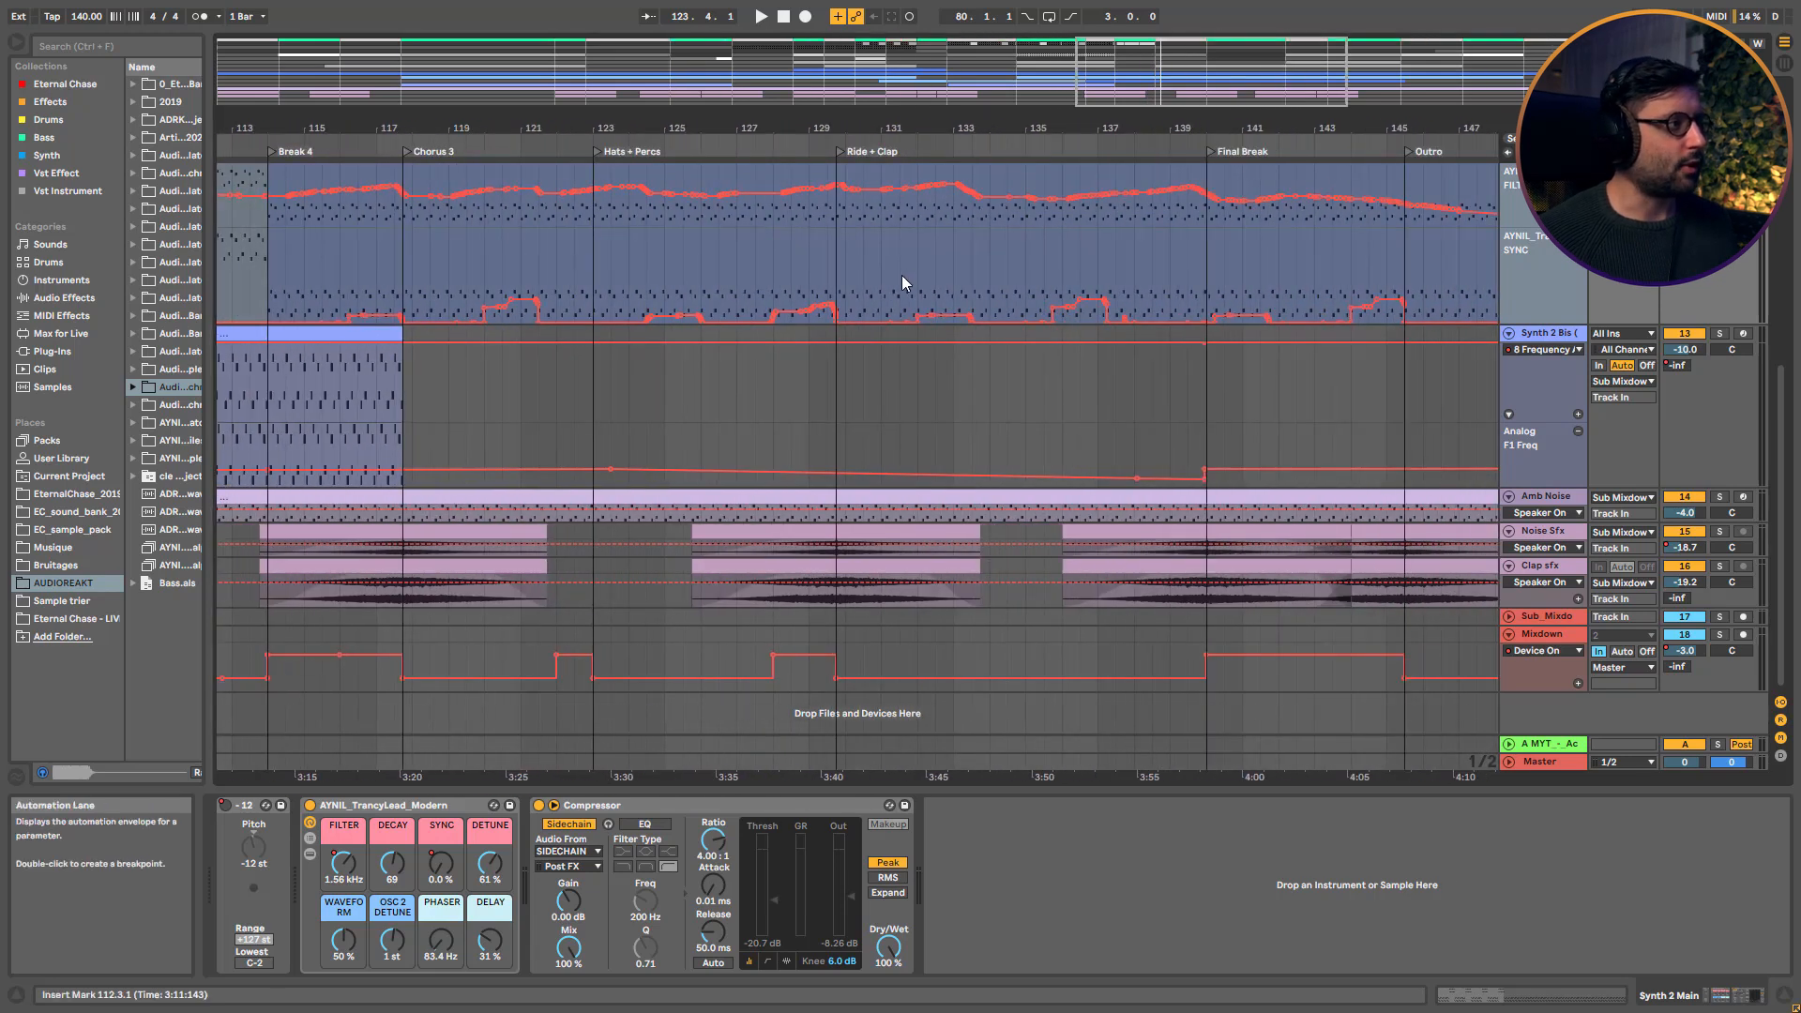
pyautogui.scroll(10, 865, 308)
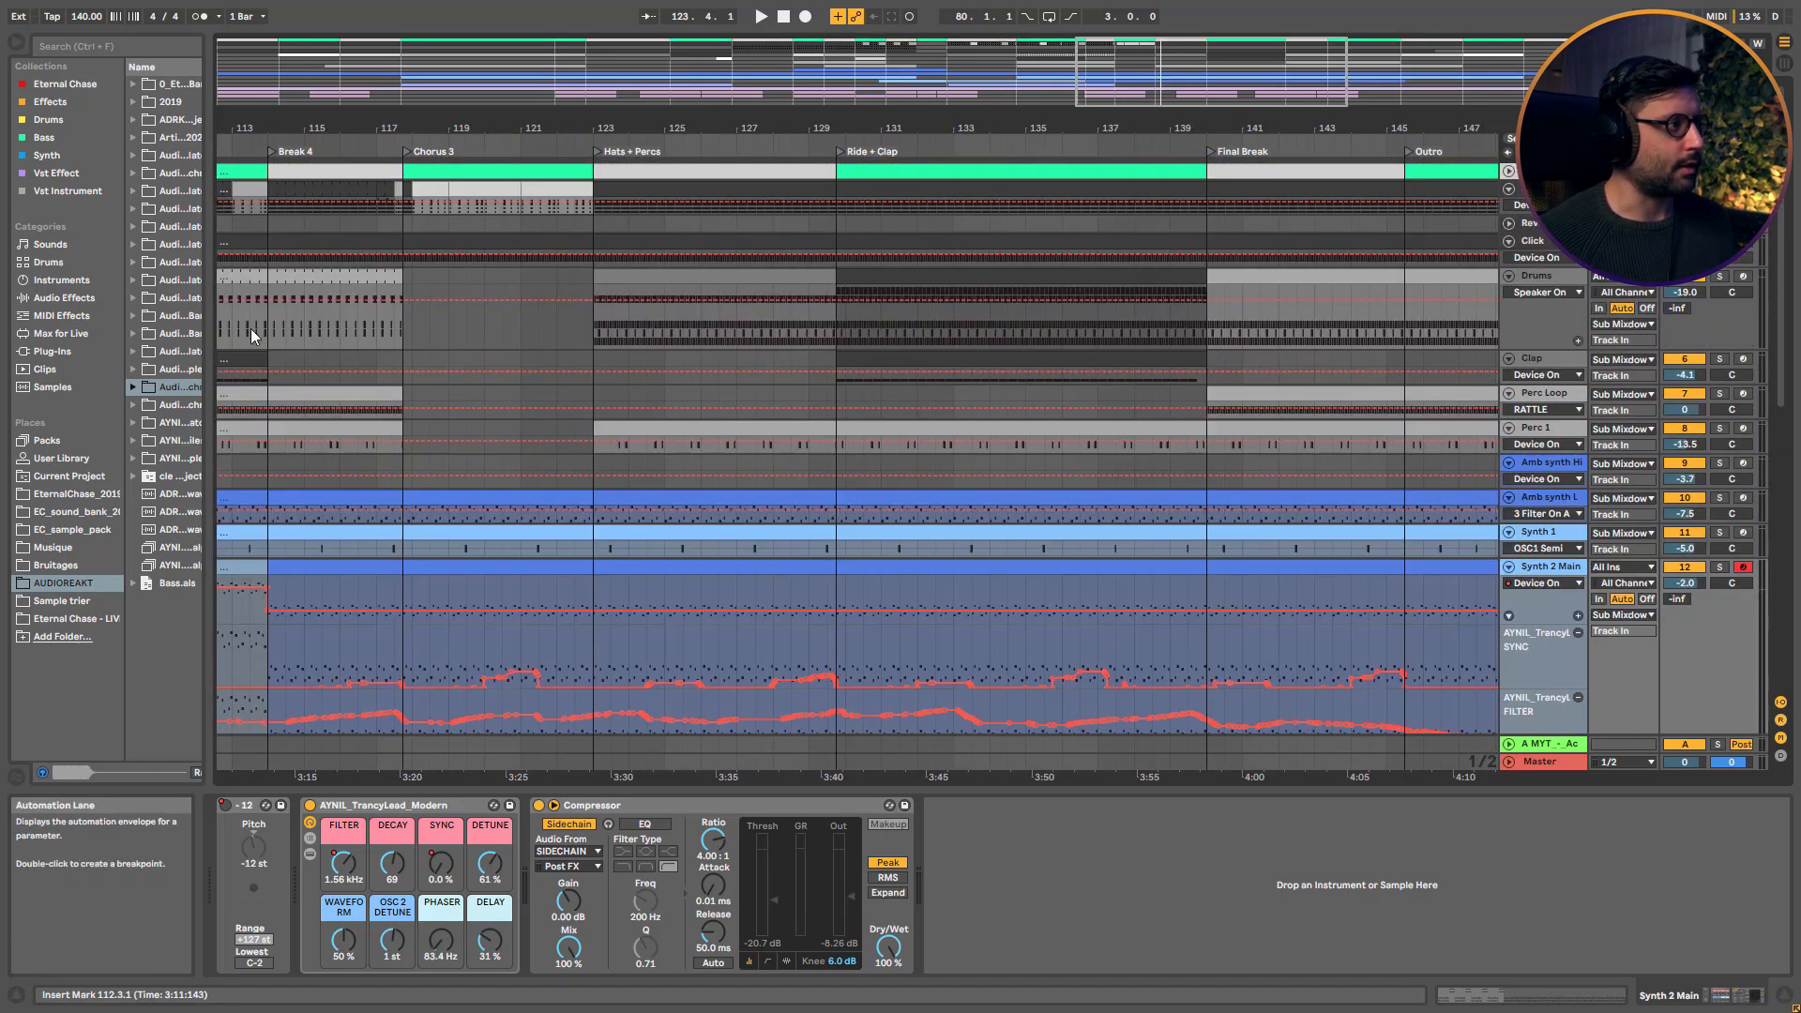
pyautogui.click(563, 335)
pyautogui.press('space')
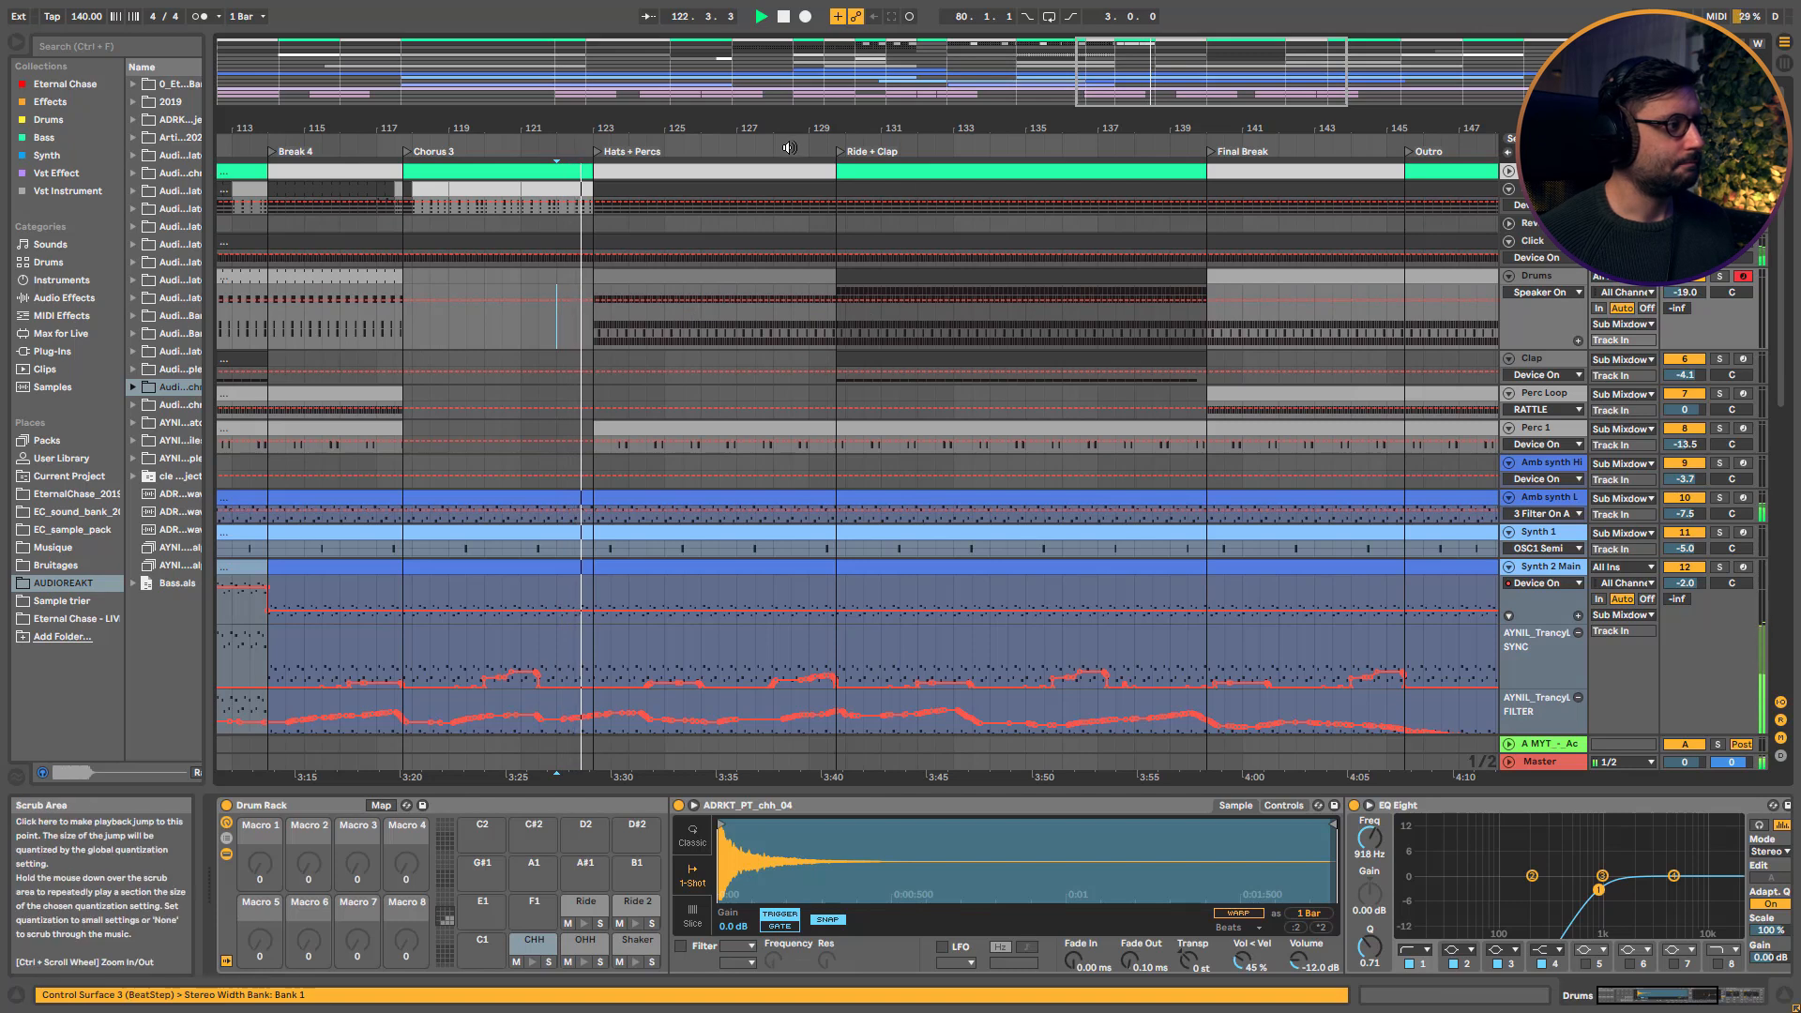
pyautogui.moveTo(1137, 72); pyautogui.dragTo(1065, 62)
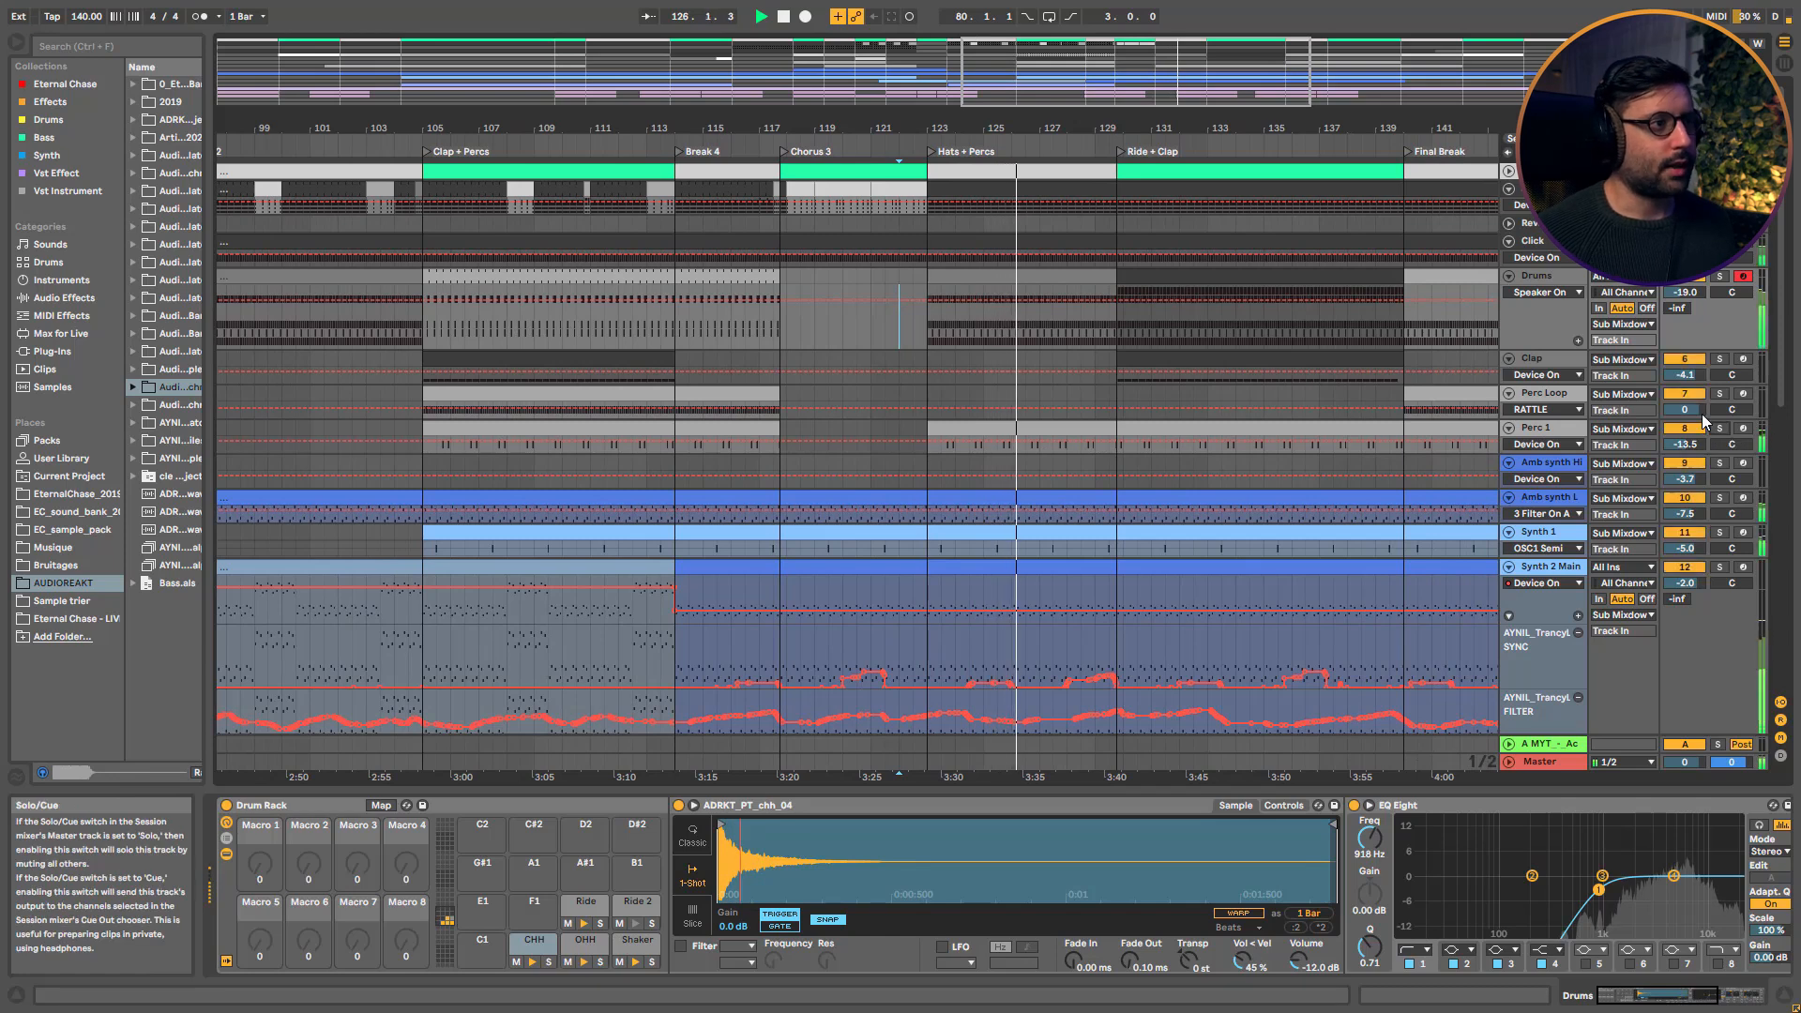
# Follow the Synth 2 Main automation through Hats + Percs into Ride + Clap during playback
pyautogui.scroll(-2, 1169, 666)
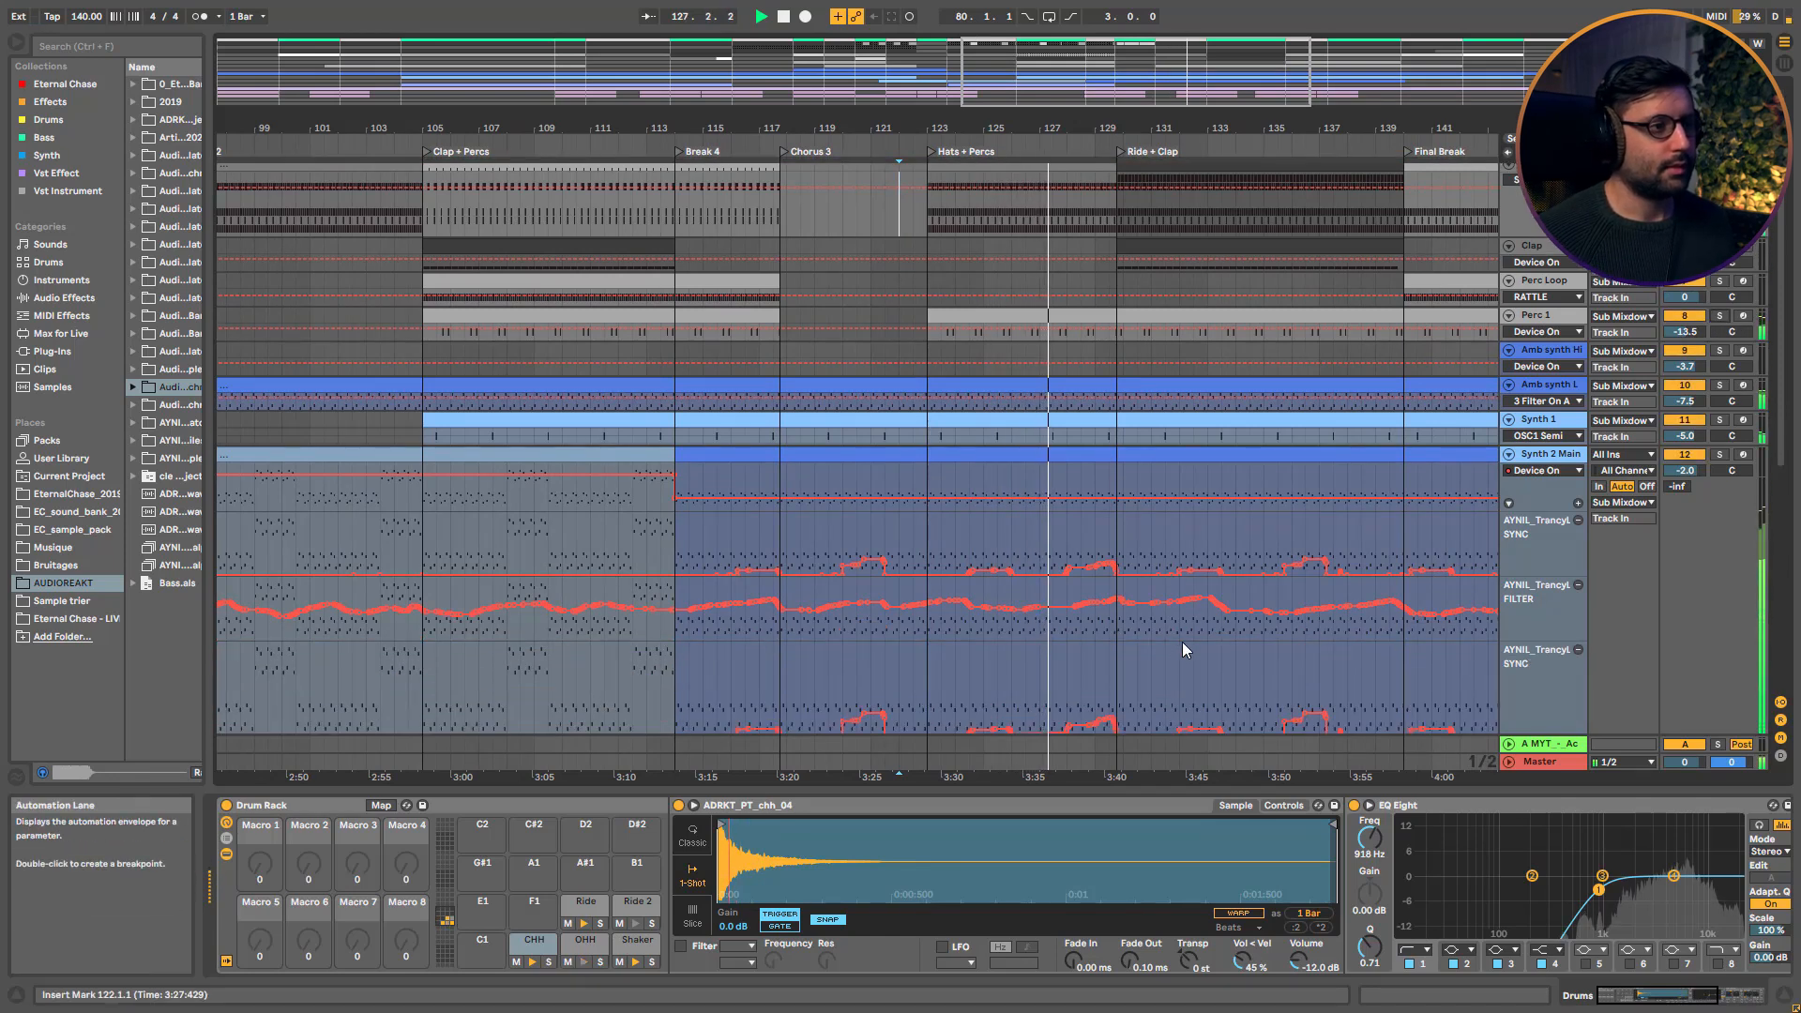
pyautogui.scroll(1, 1182, 646)
pyautogui.moveTo(1086, 69); pyautogui.dragTo(1148, 98)
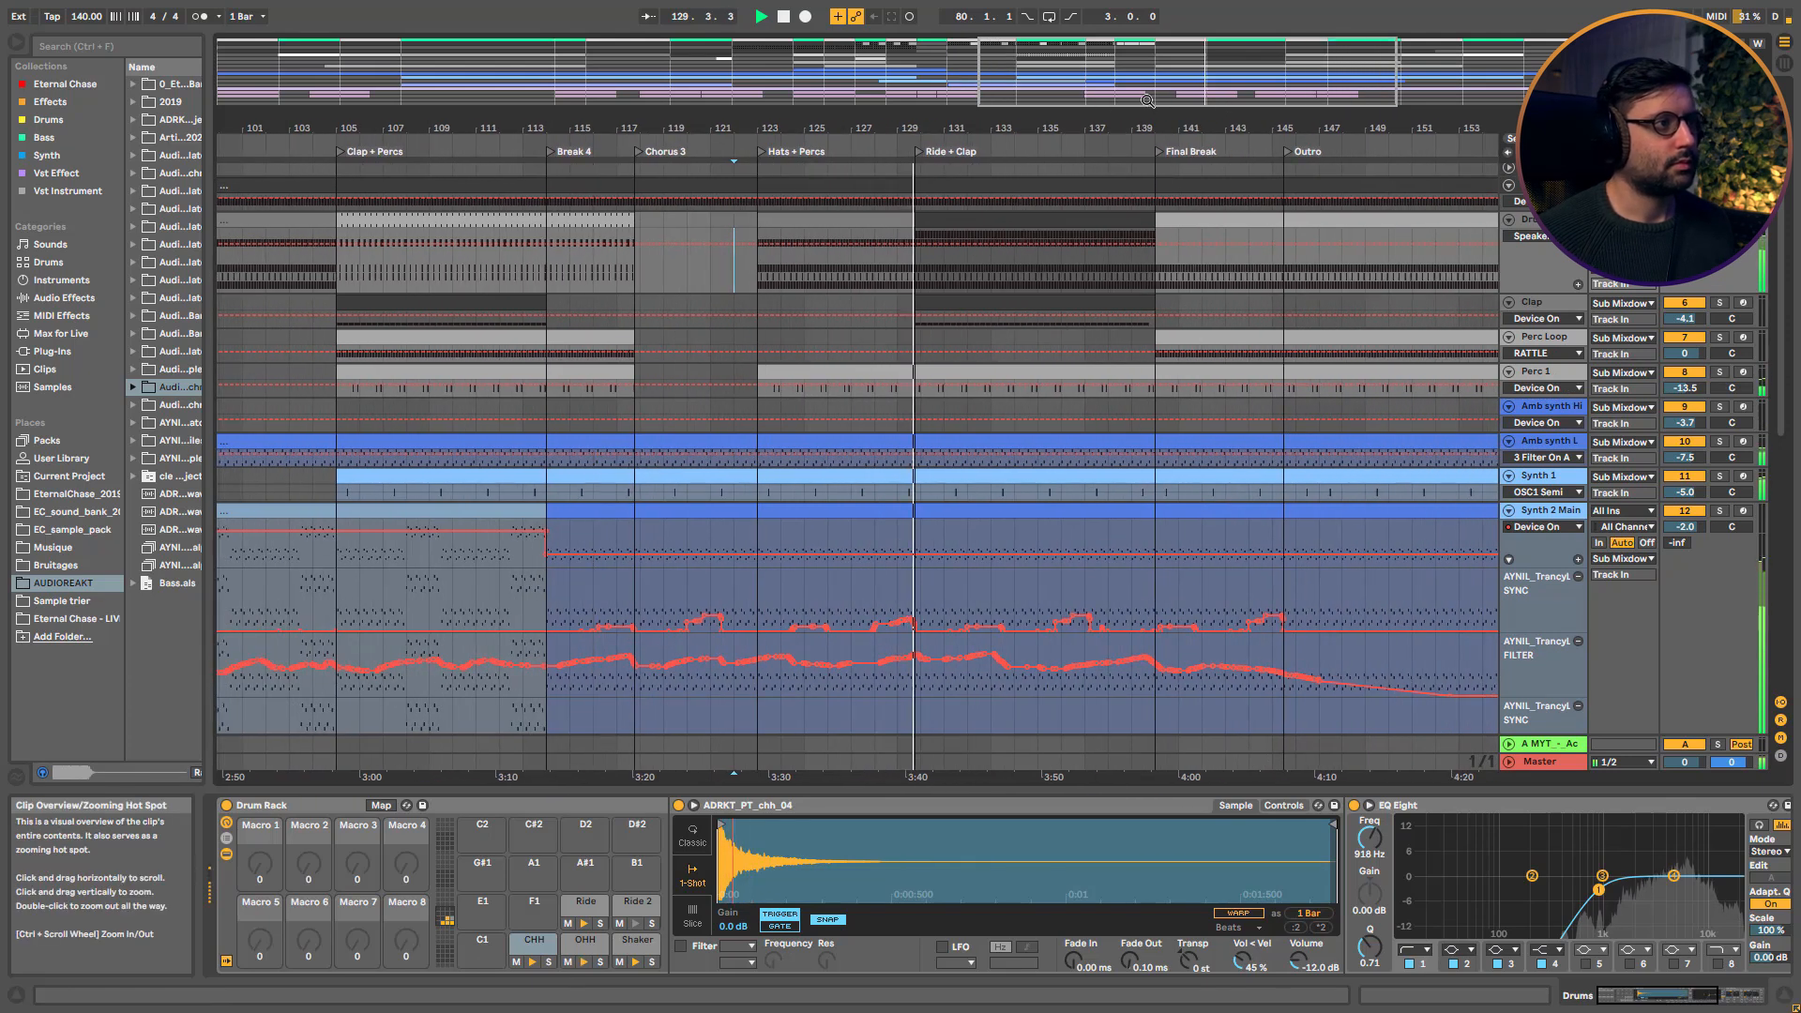
# Listen to the Clap track soloed in Ride + Clap, unsolo it and select its clip in that section
pyautogui.click(1722, 305)
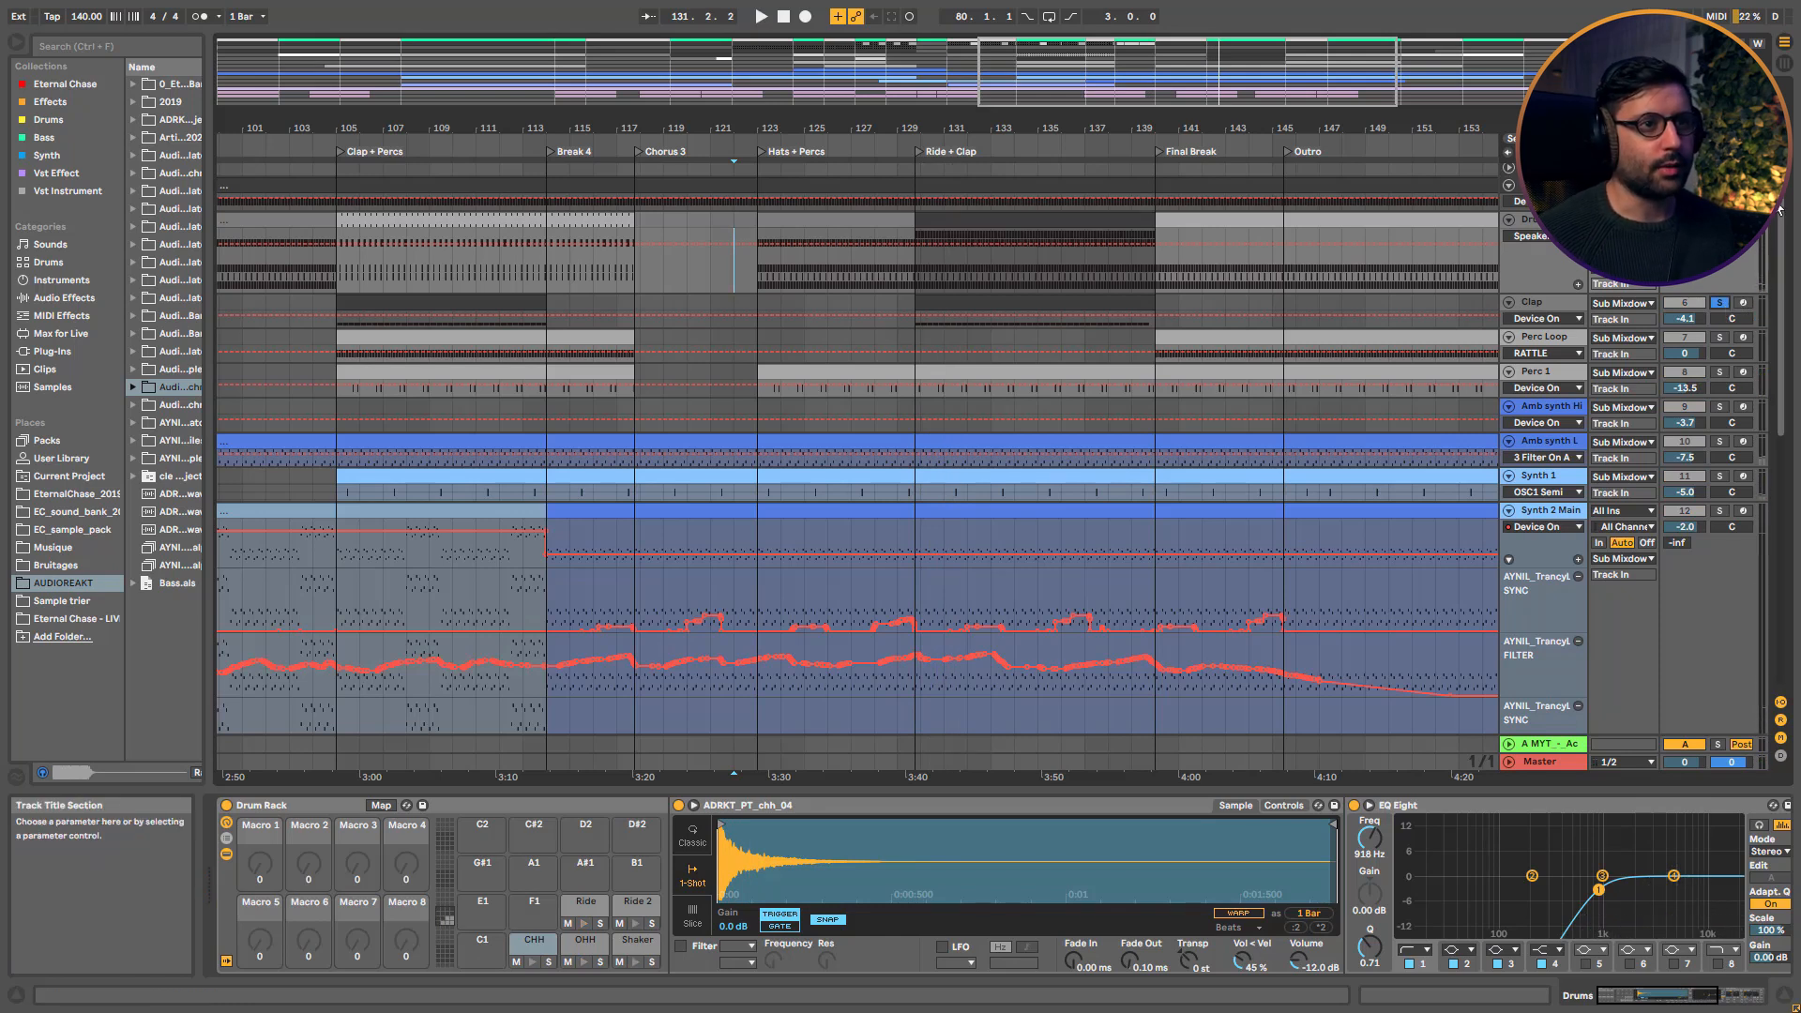
pyautogui.click(1722, 304)
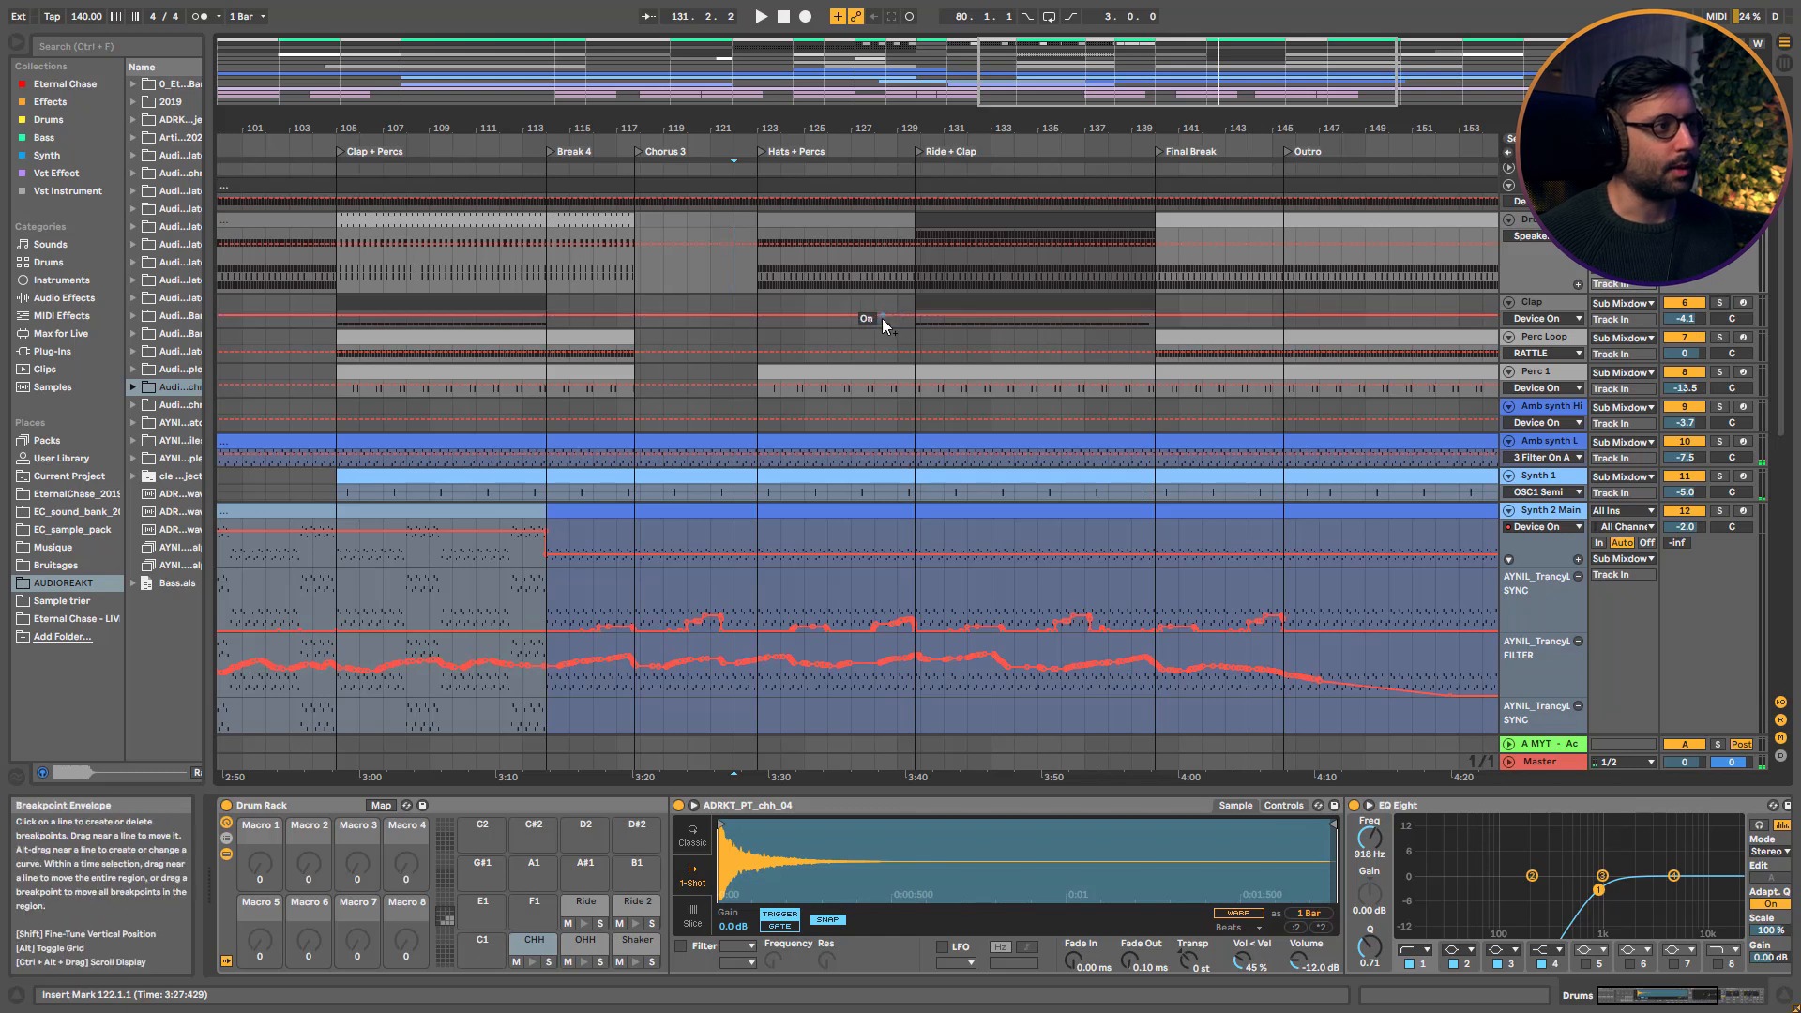
pyautogui.click(904, 329)
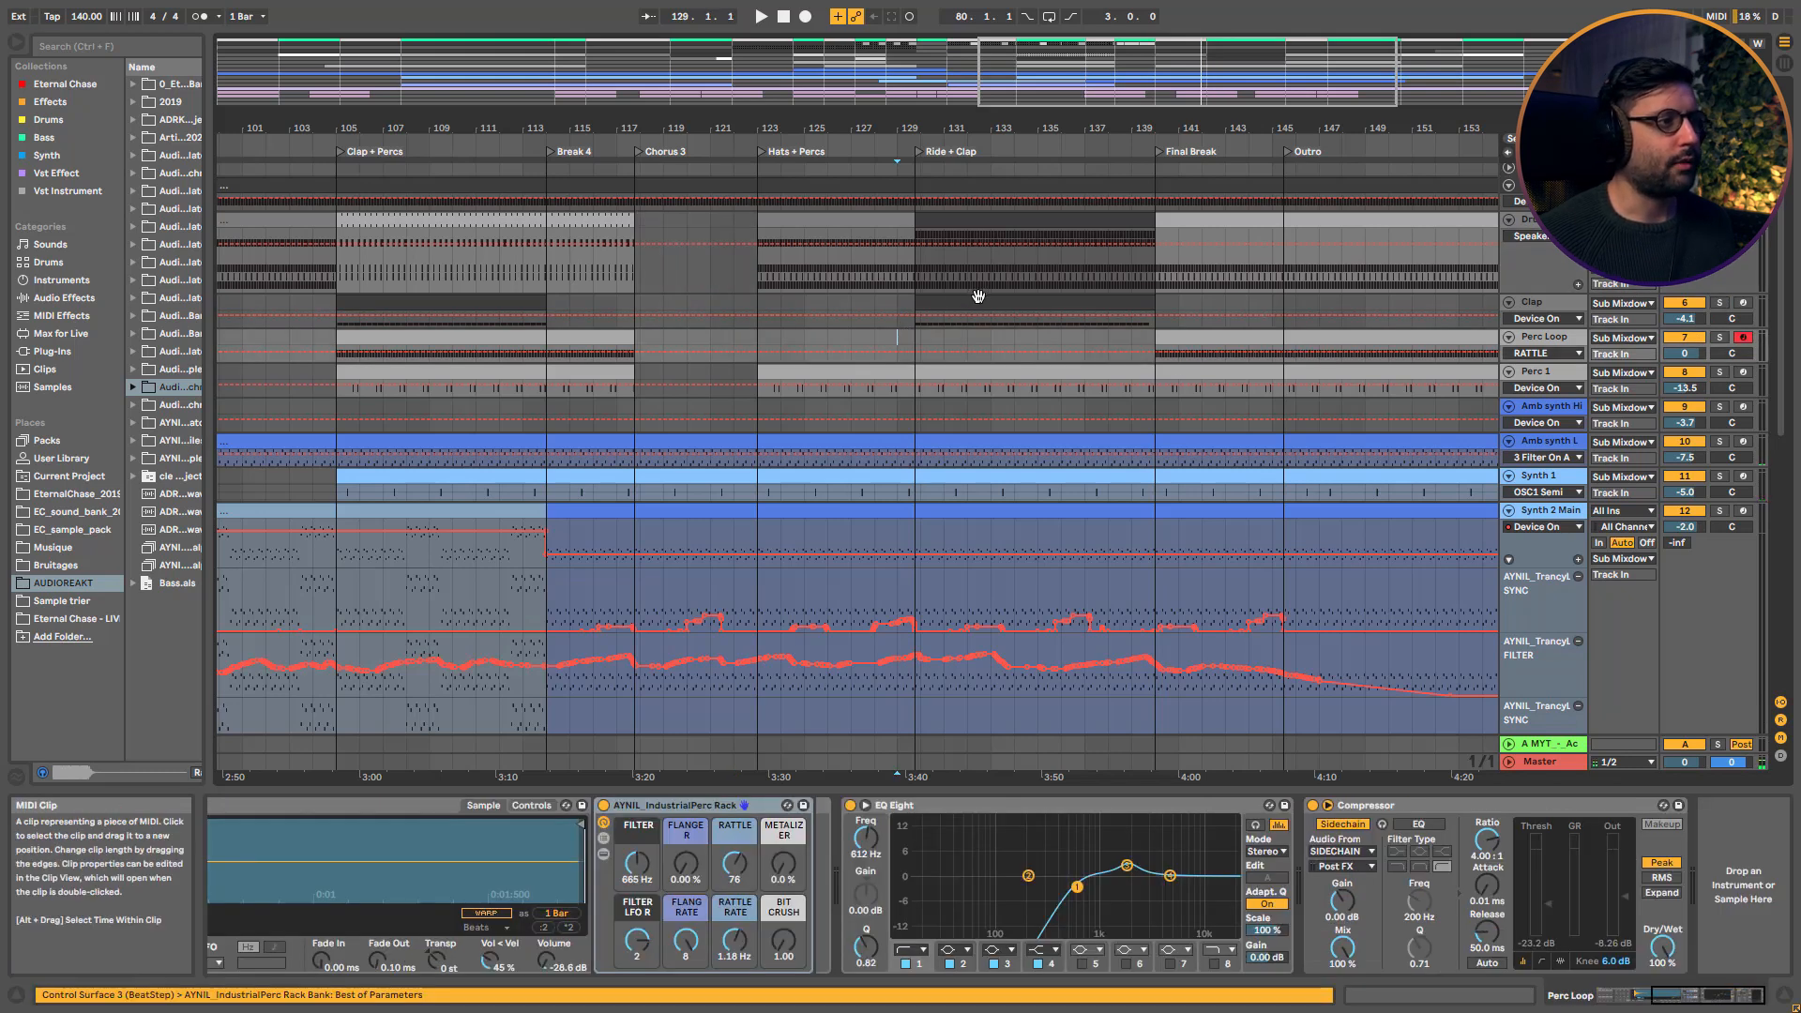
pyautogui.click(979, 294)
# Compare the layout of Ride + Clap with the earlier sections and with the Final Break and Outro
pyautogui.scroll(-4, 1211, 773)
pyautogui.moveTo(804, 128); pyautogui.dragTo(804, 117)
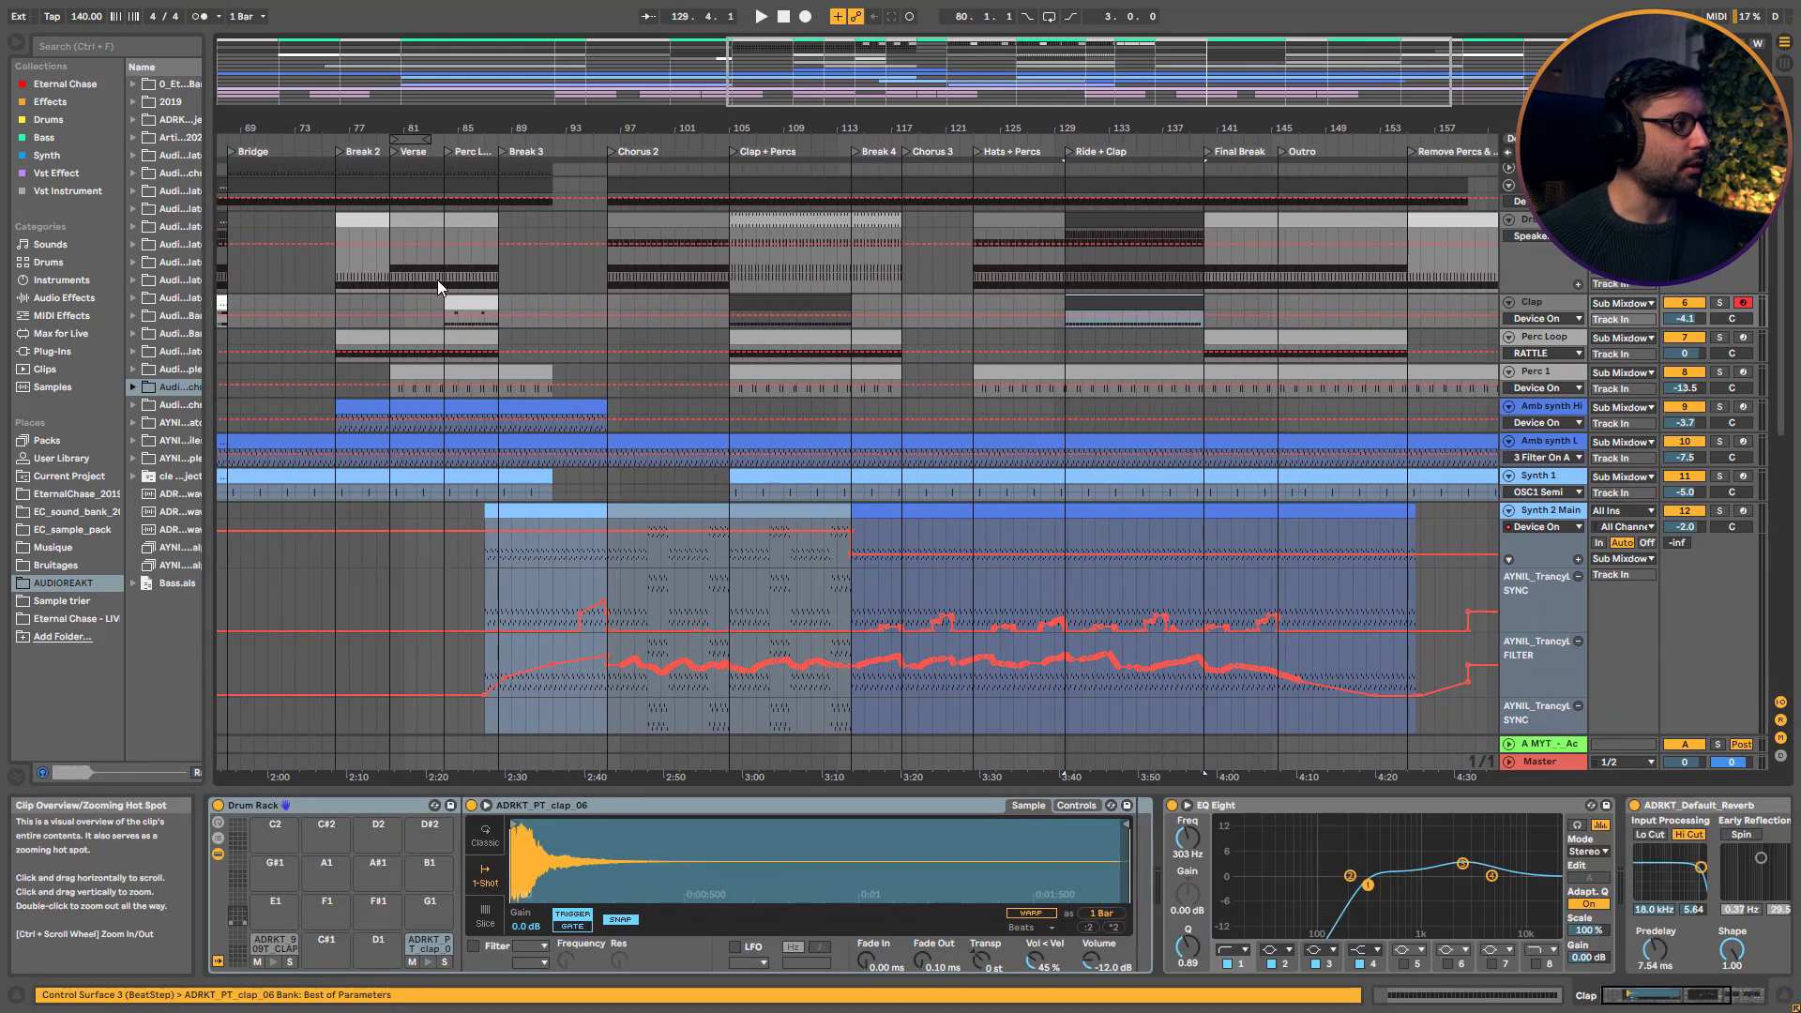
pyautogui.moveTo(563, 128); pyautogui.dragTo(563, 89)
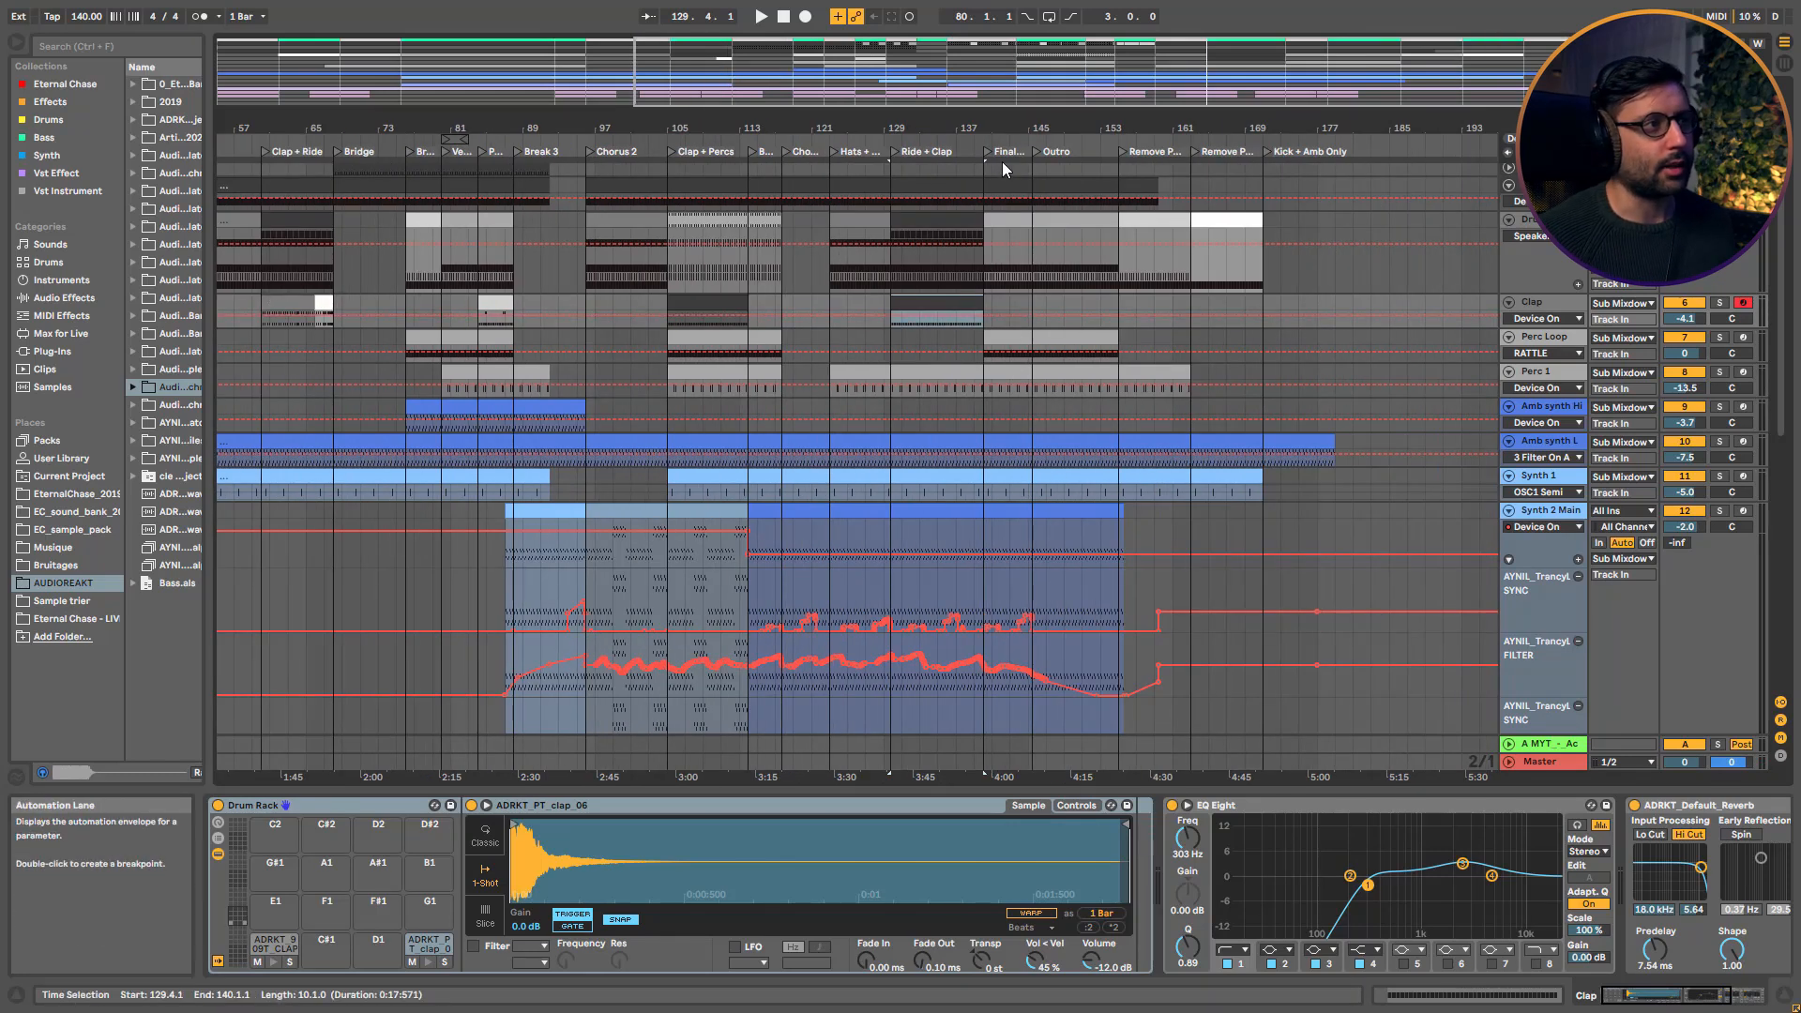
pyautogui.moveTo(1001, 128); pyautogui.dragTo(1002, 174)
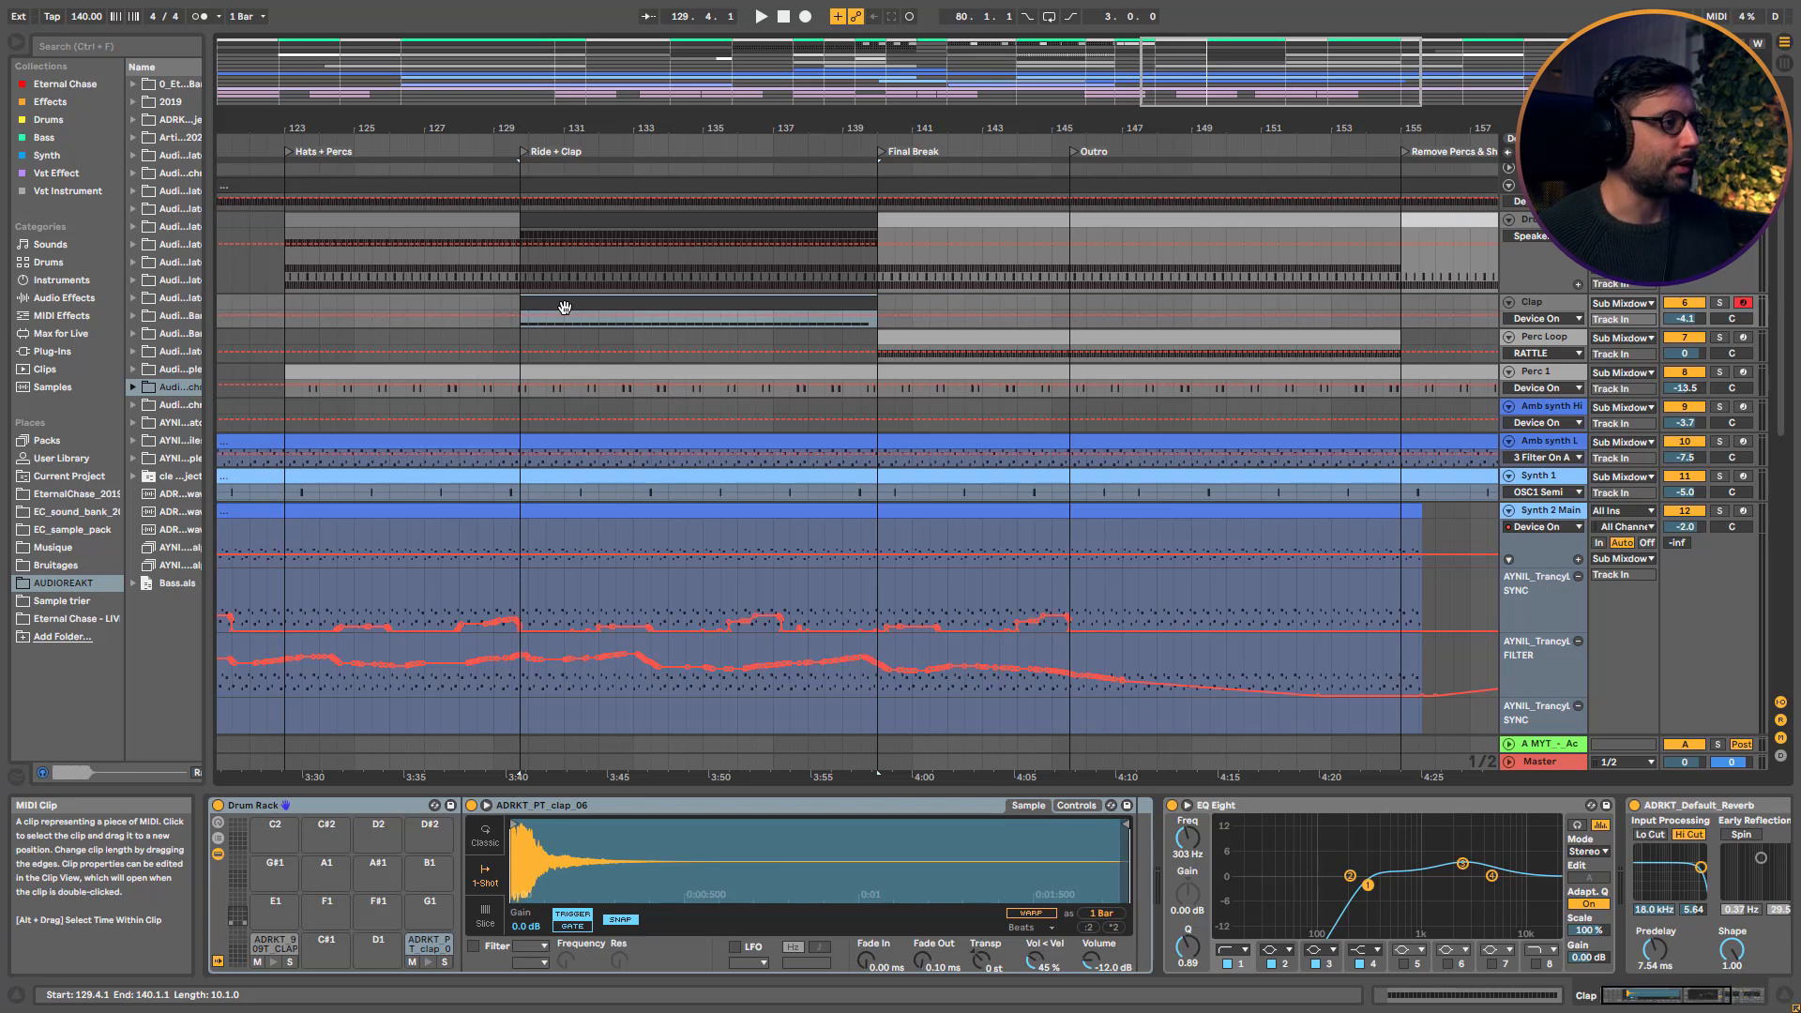
# Play Ride + Clap with the Clap track switched off and on, and follow the Synth 2 Main automation
pyautogui.press('space')
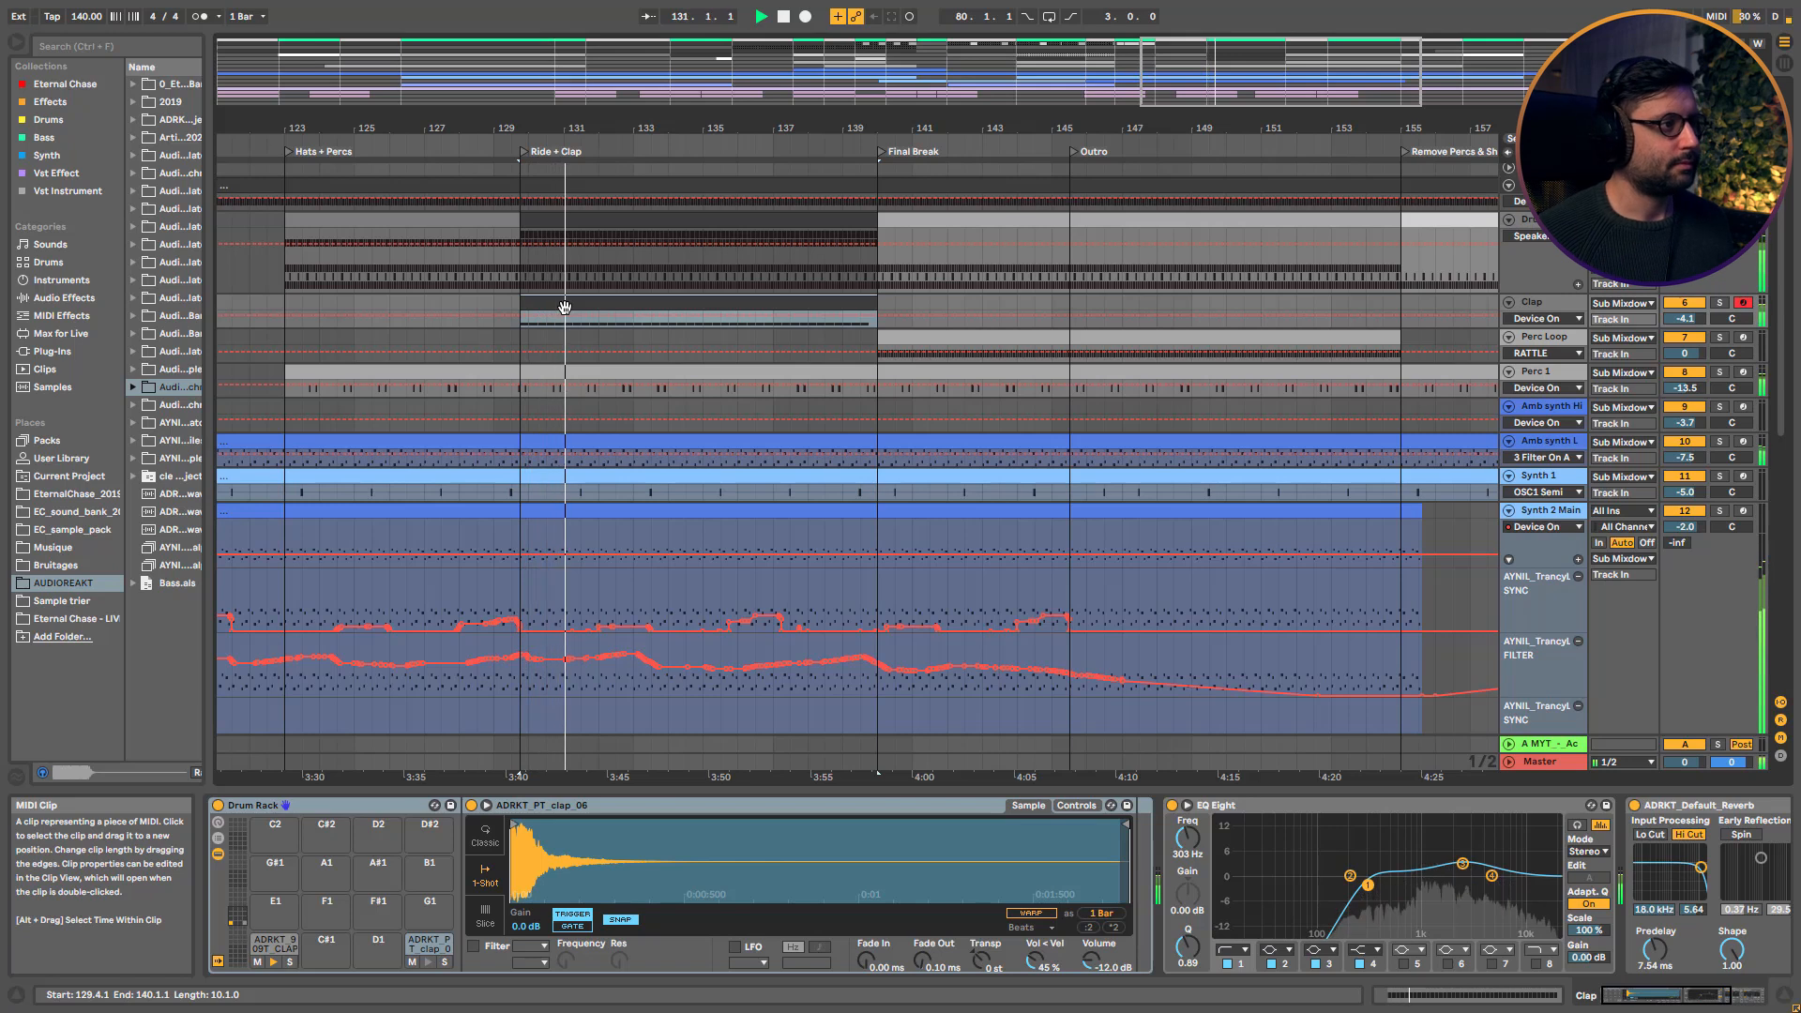
pyautogui.click(1684, 303)
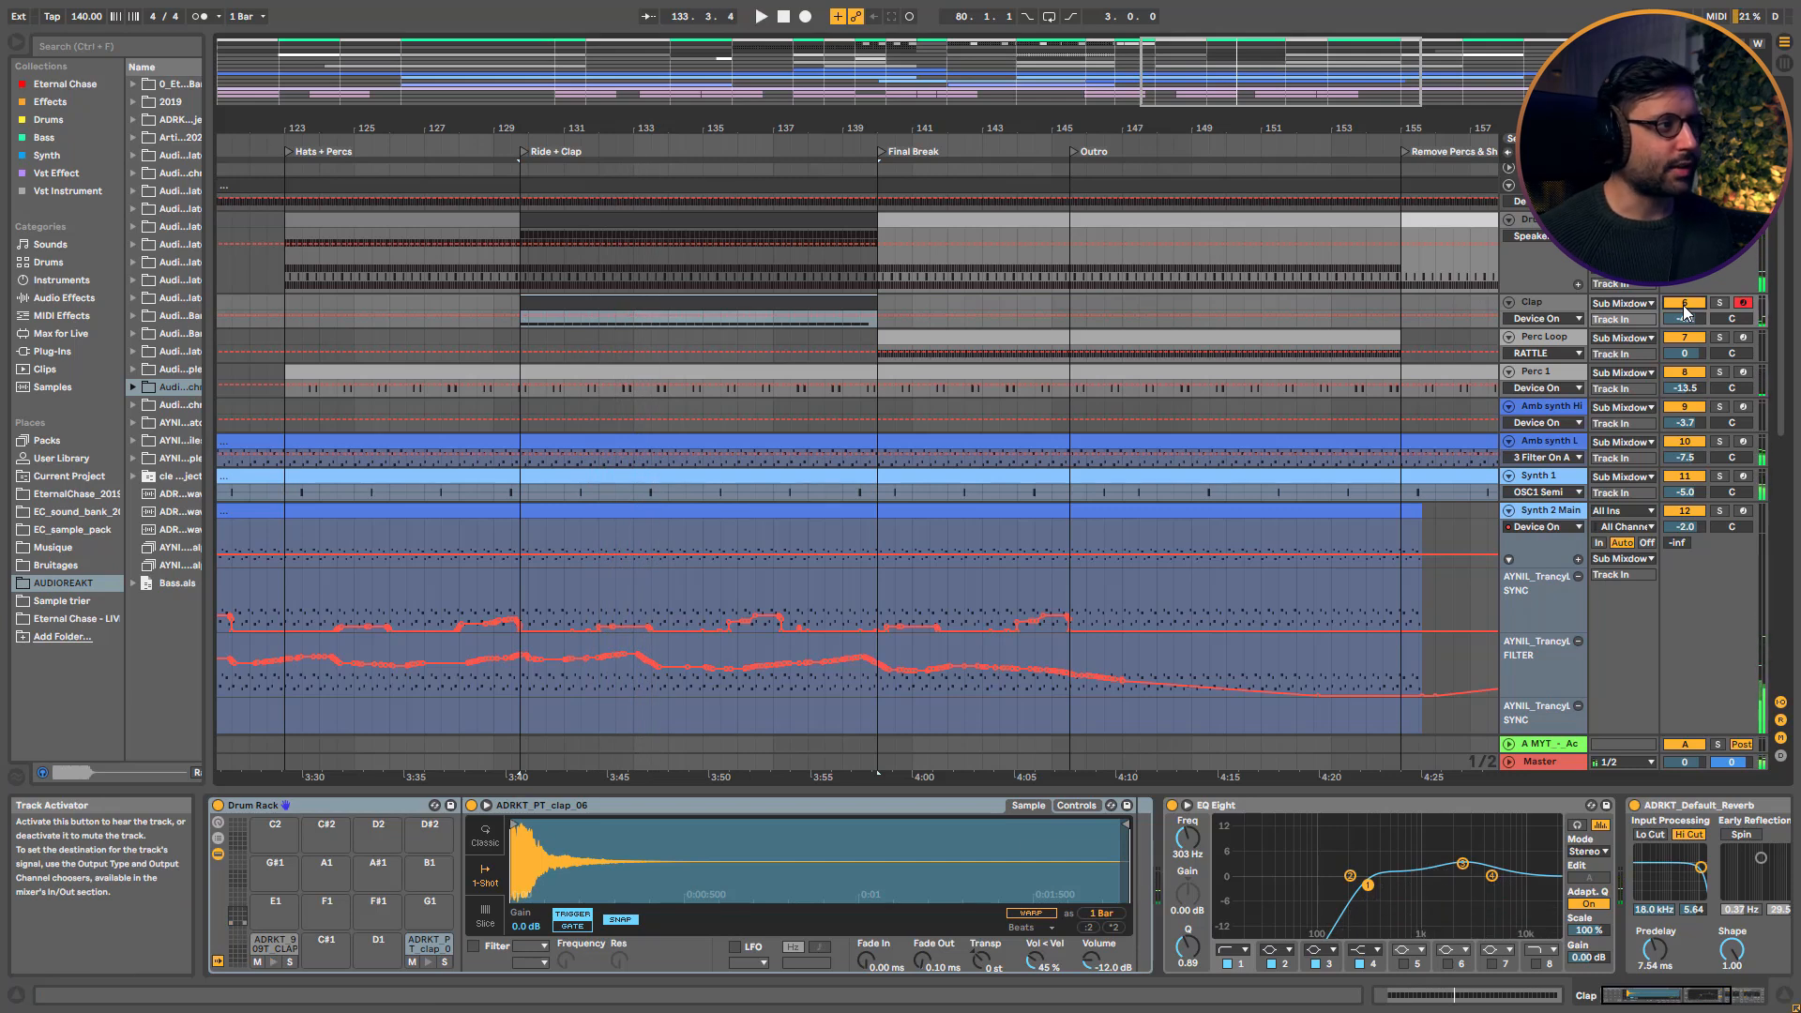
pyautogui.press('space')
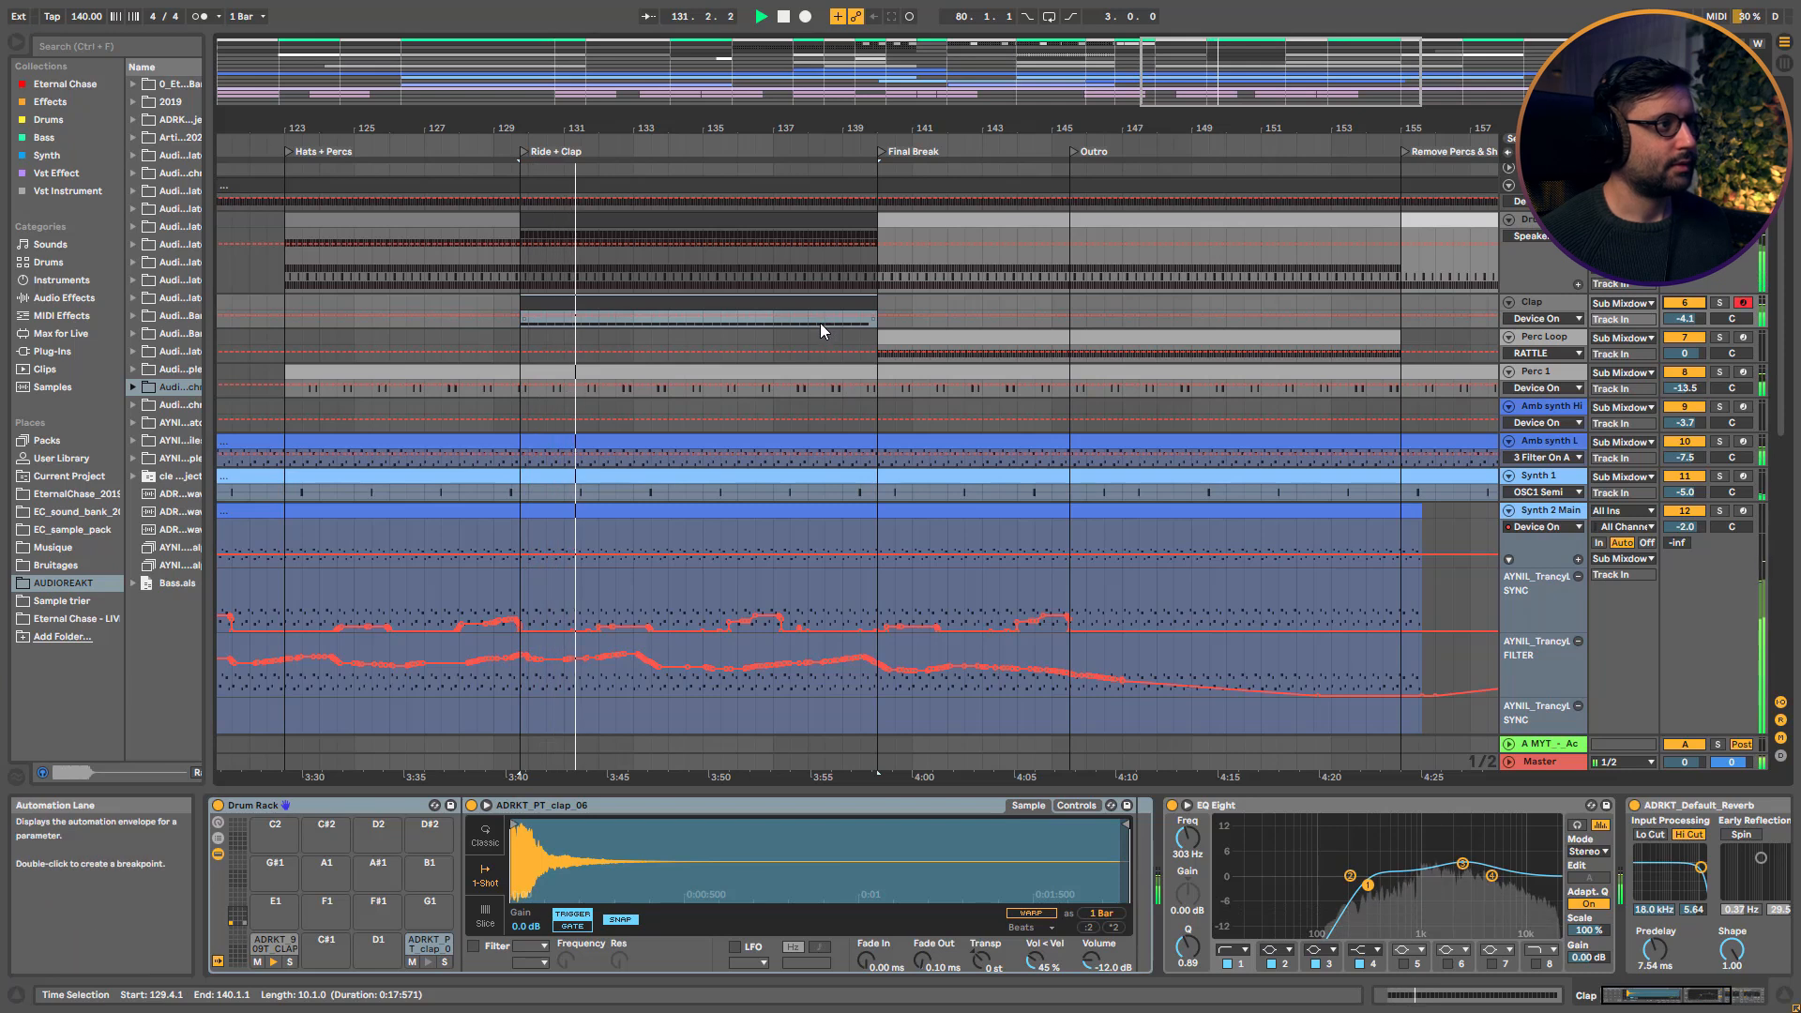
pyautogui.scroll(-1, 740, 638)
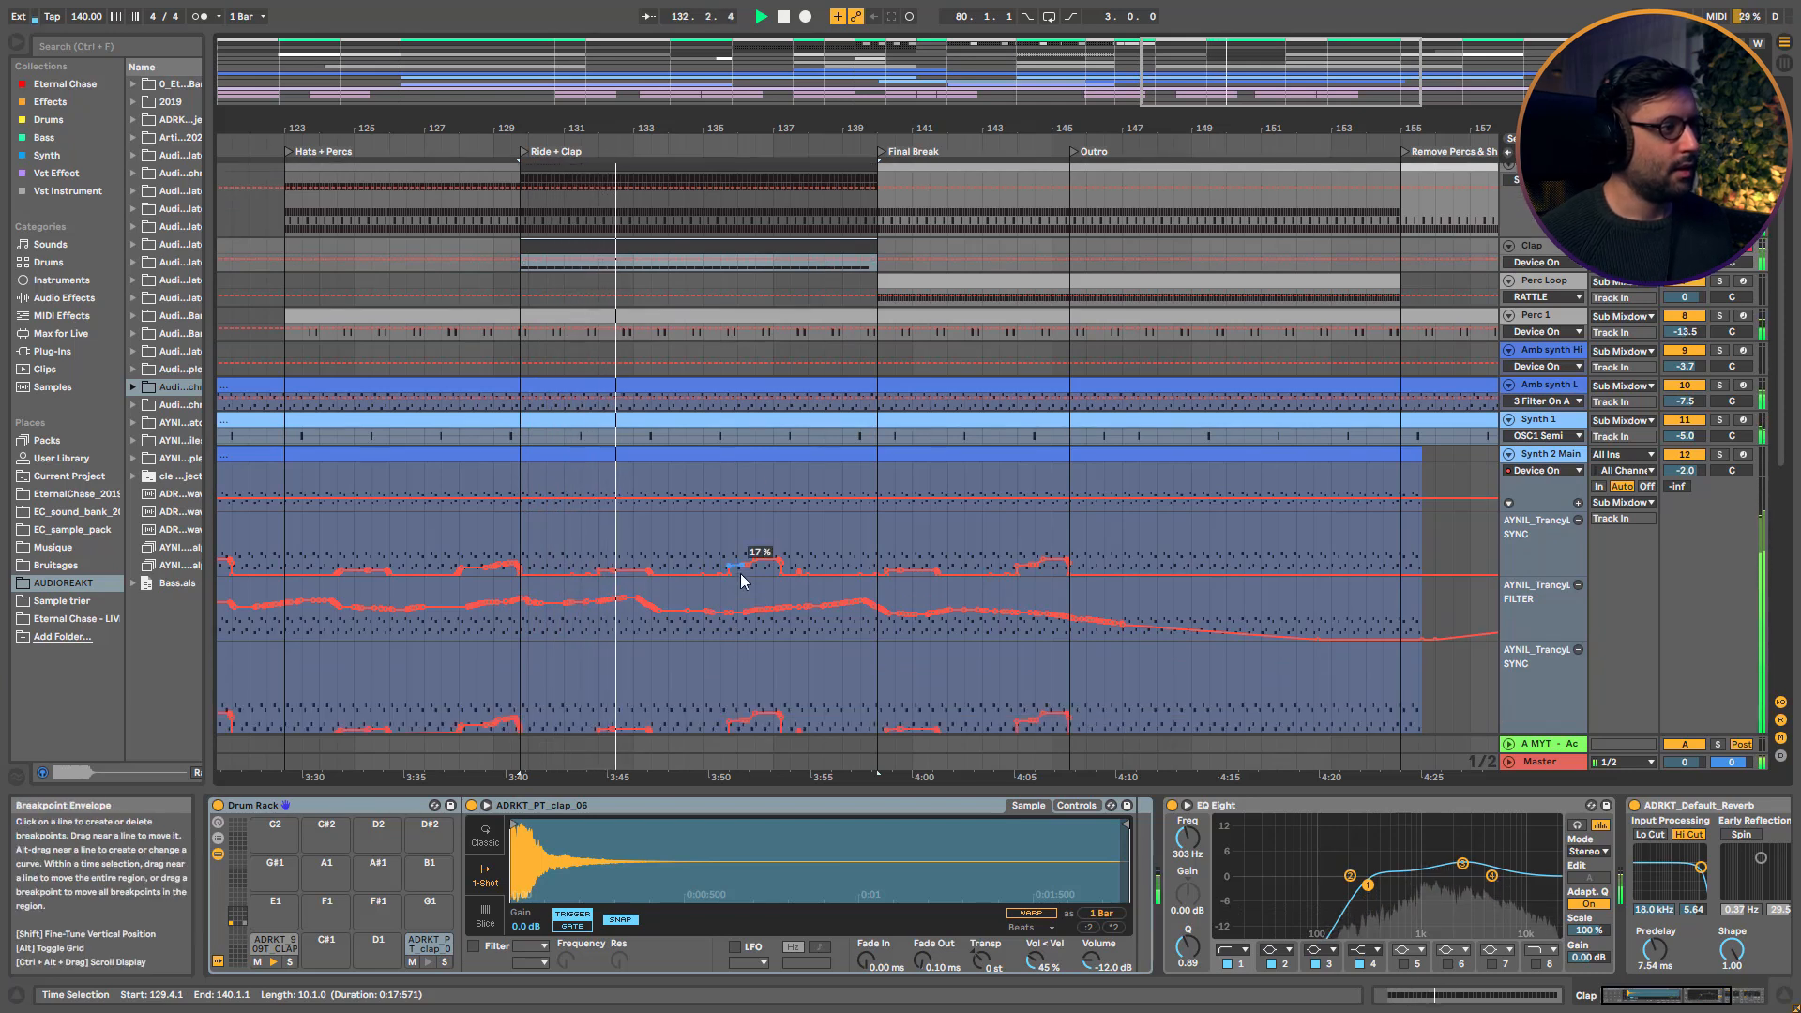
pyautogui.scroll(-1, 740, 575)
pyautogui.moveTo(896, 128); pyautogui.dragTo(1000, 81)
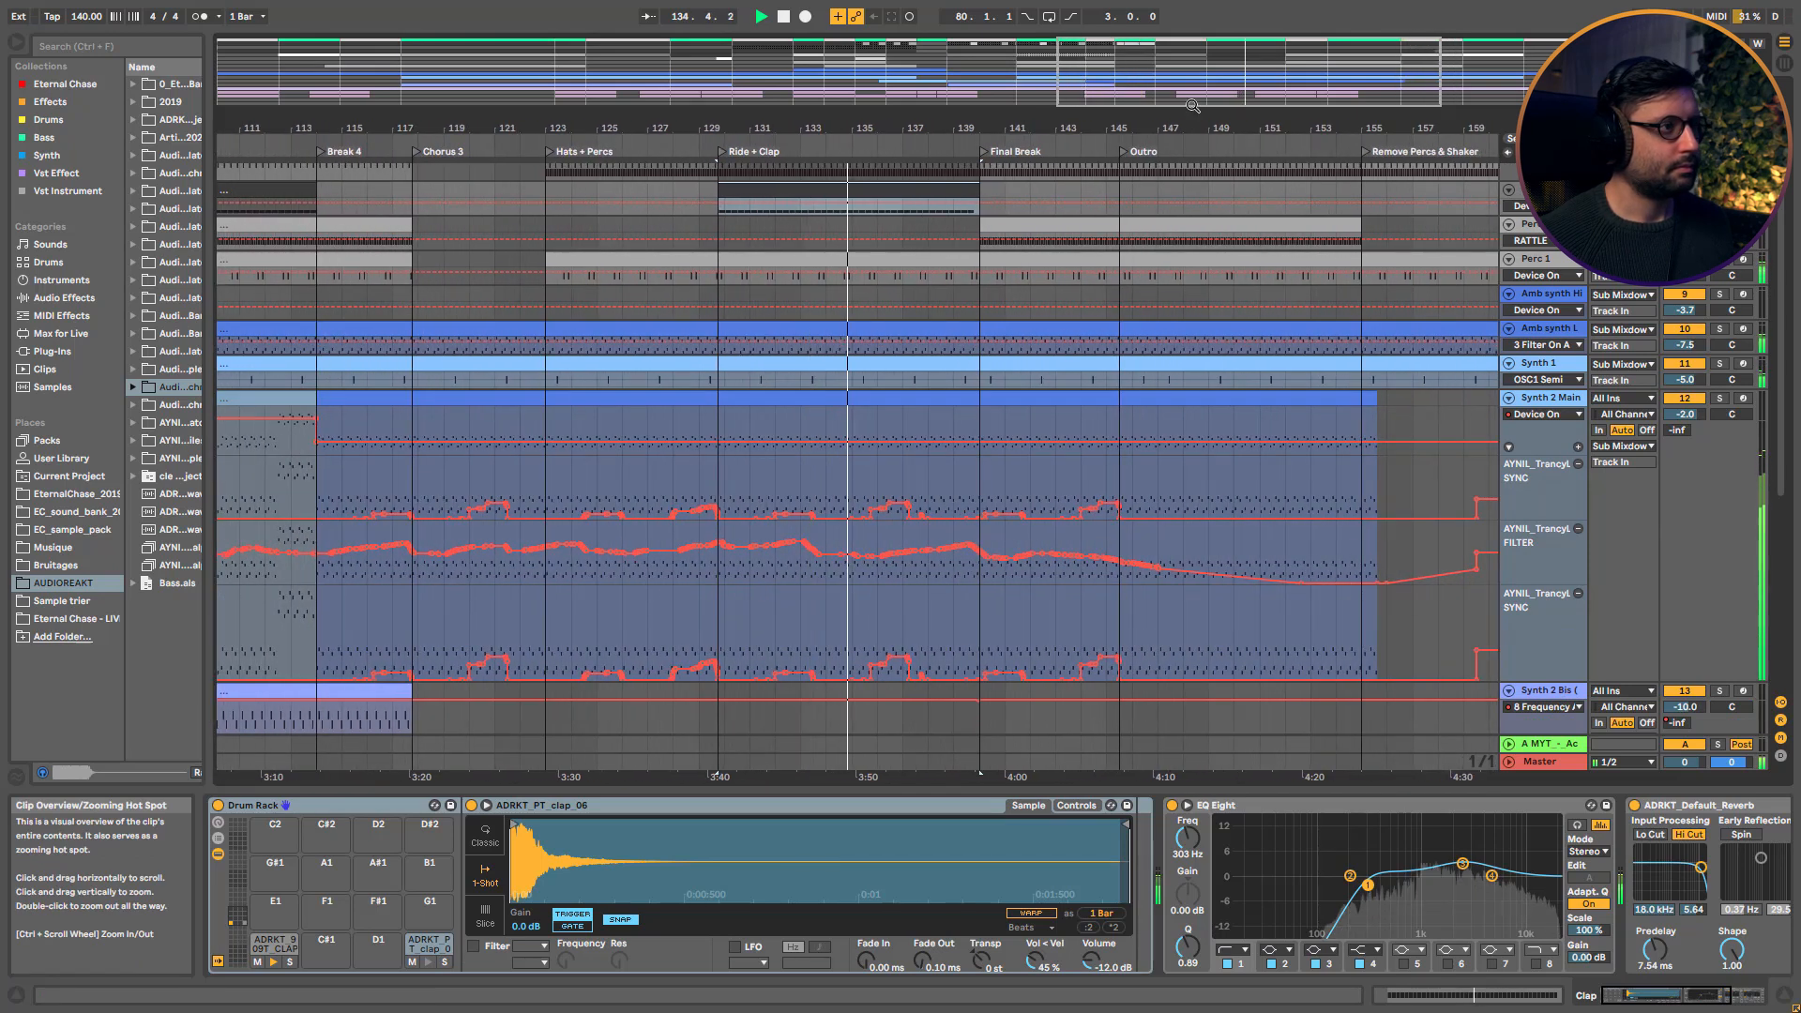
pyautogui.press('space')
# Examine the Drums and Clap clips where Ride + Clap passes into Final Break at bar 140
pyautogui.moveTo(873, 75); pyautogui.dragTo(1245, 81)
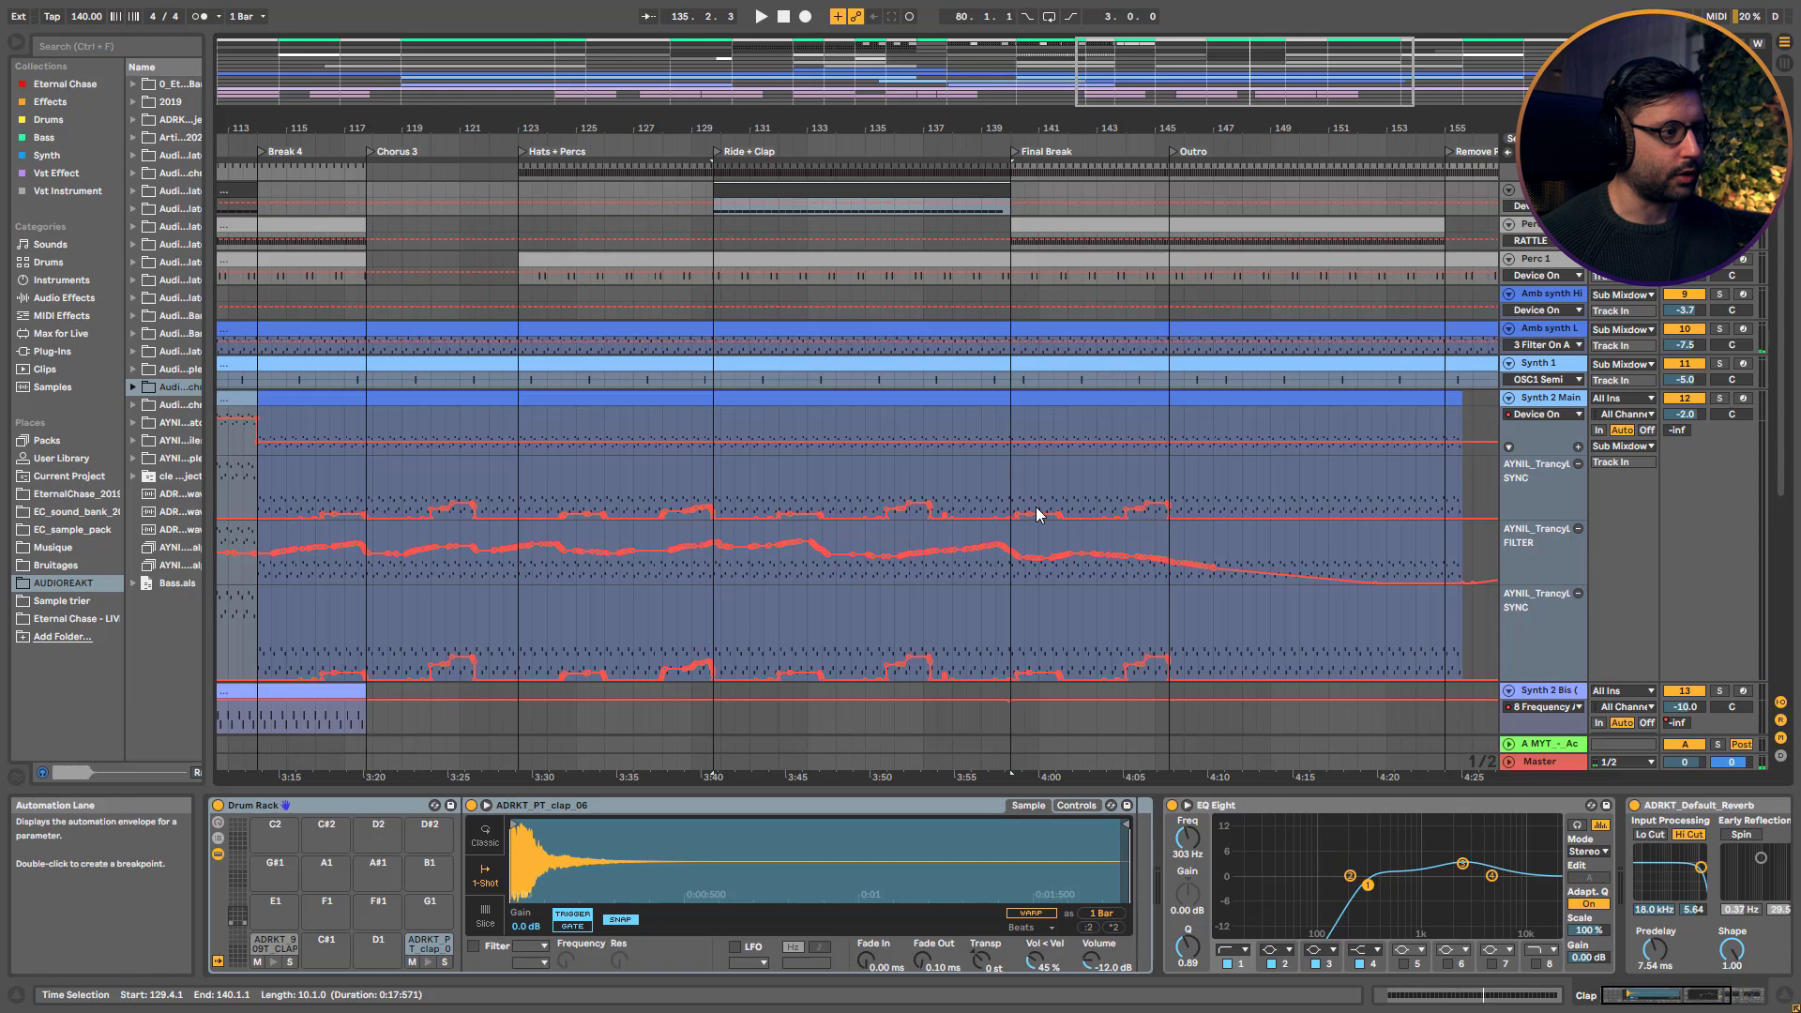
pyautogui.scroll(4, 1219, 553)
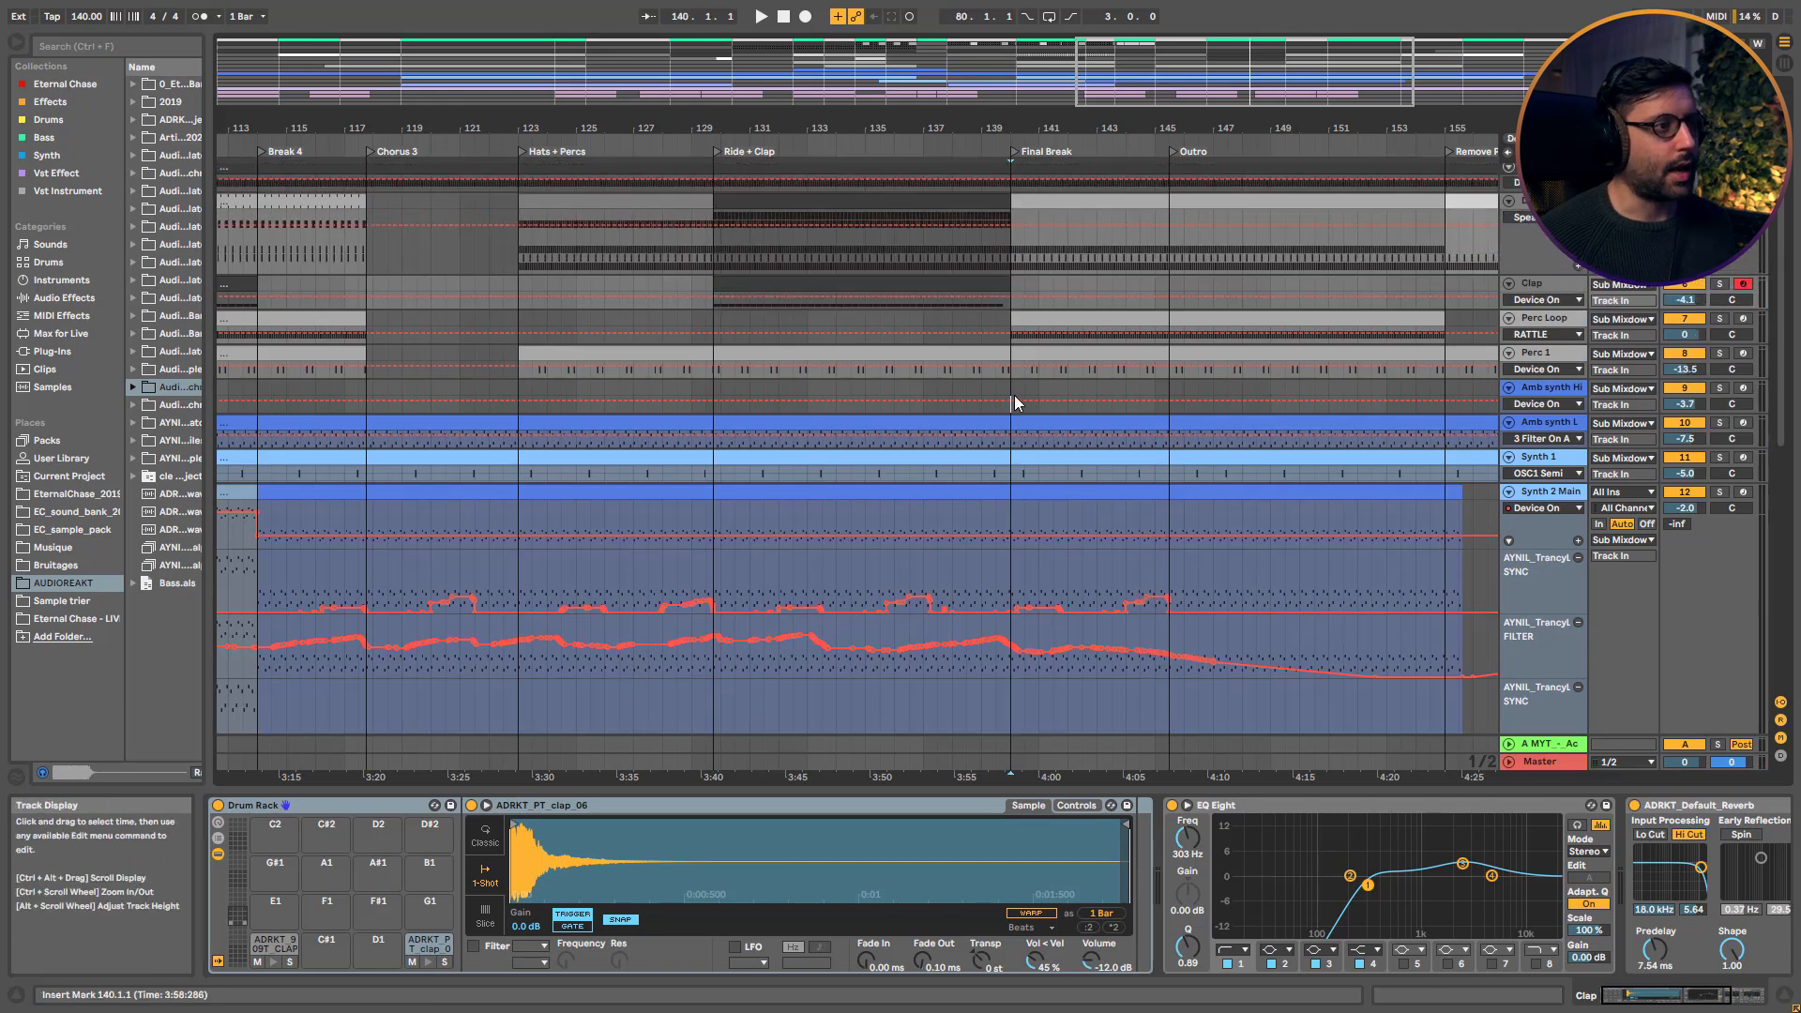
pyautogui.click(1013, 399)
pyautogui.moveTo(991, 82); pyautogui.dragTo(1301, 97)
pyautogui.click(736, 220)
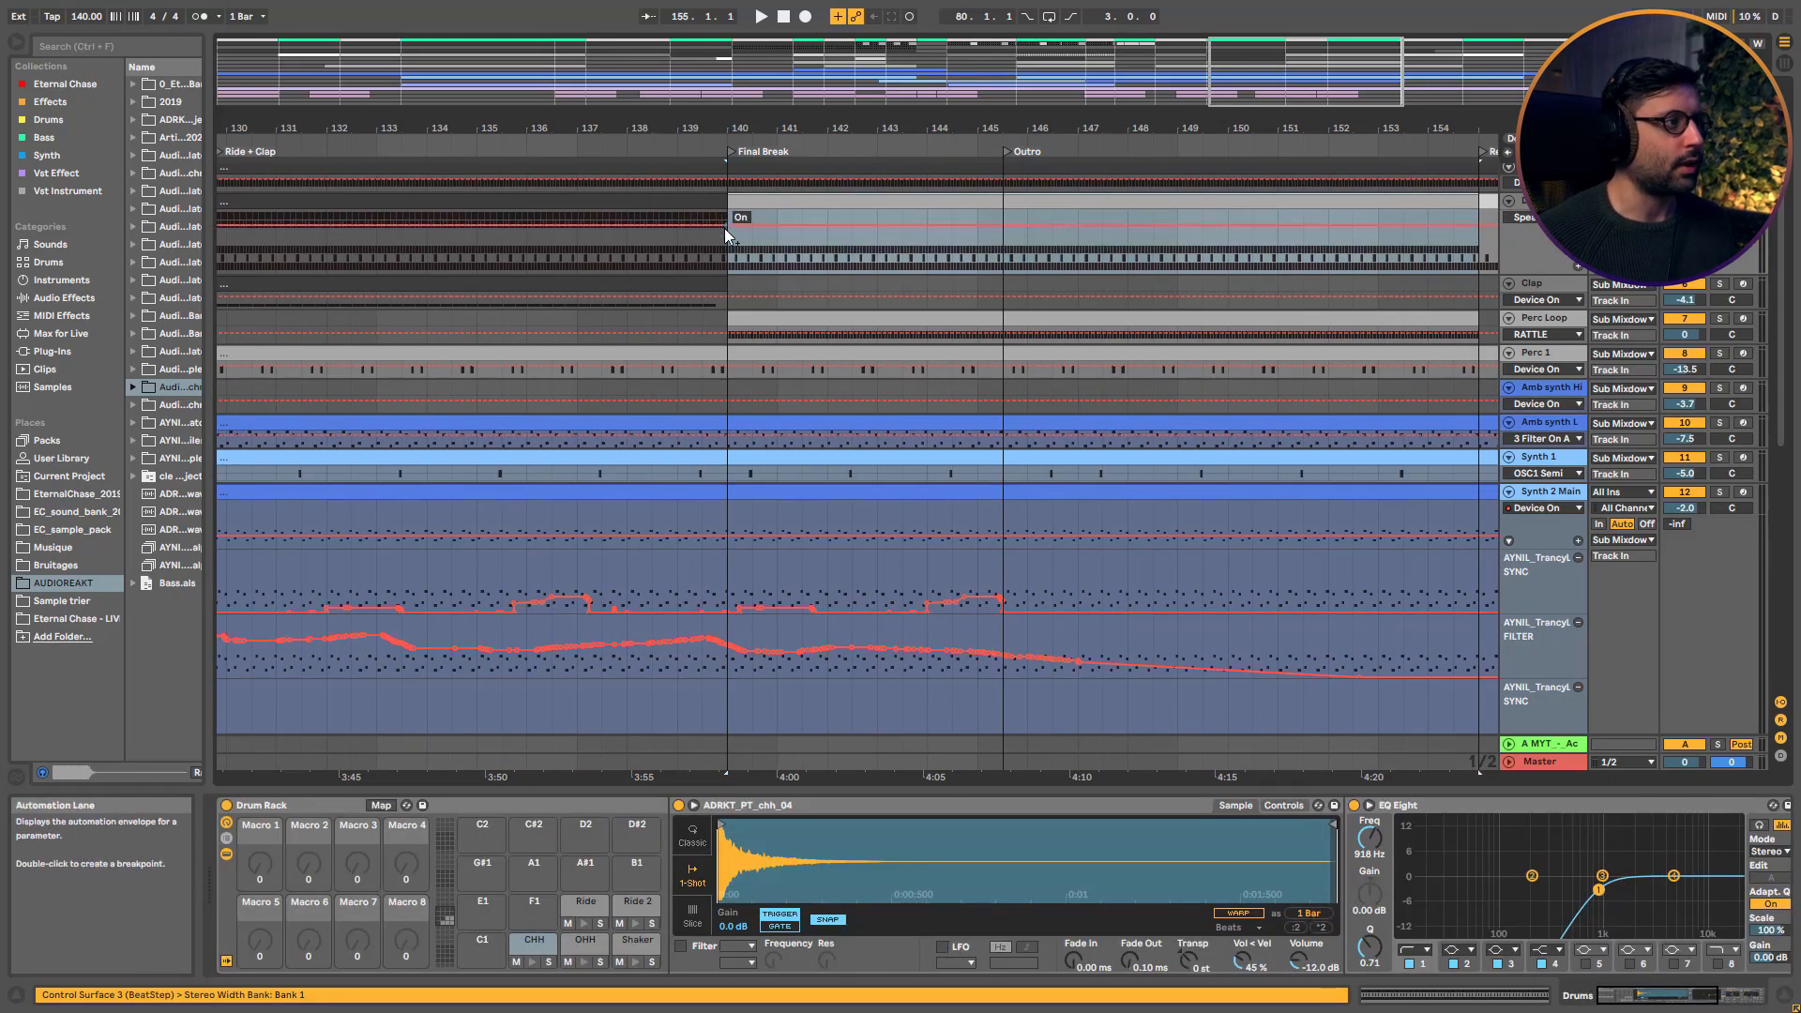
pyautogui.click(723, 289)
pyautogui.press('-')
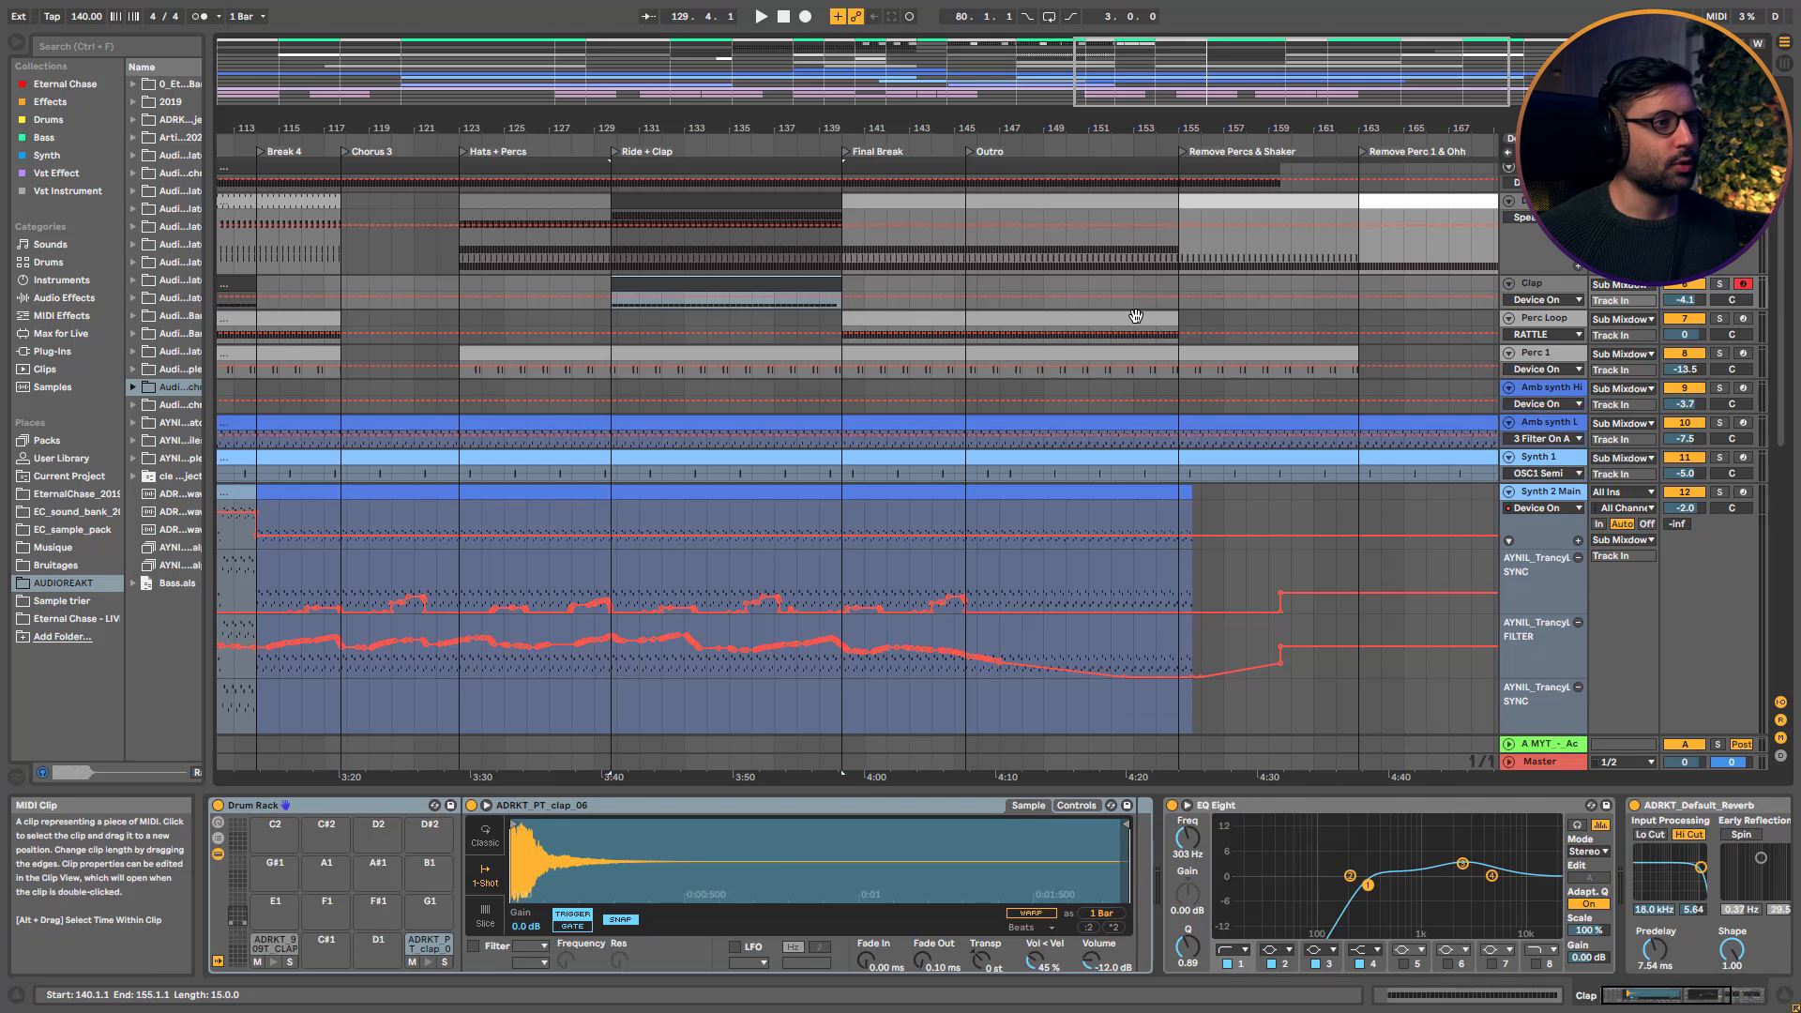
# Select the Perc Loop clip in Final Break, listen to its track soloed, and unsolo it
pyautogui.click(1100, 321)
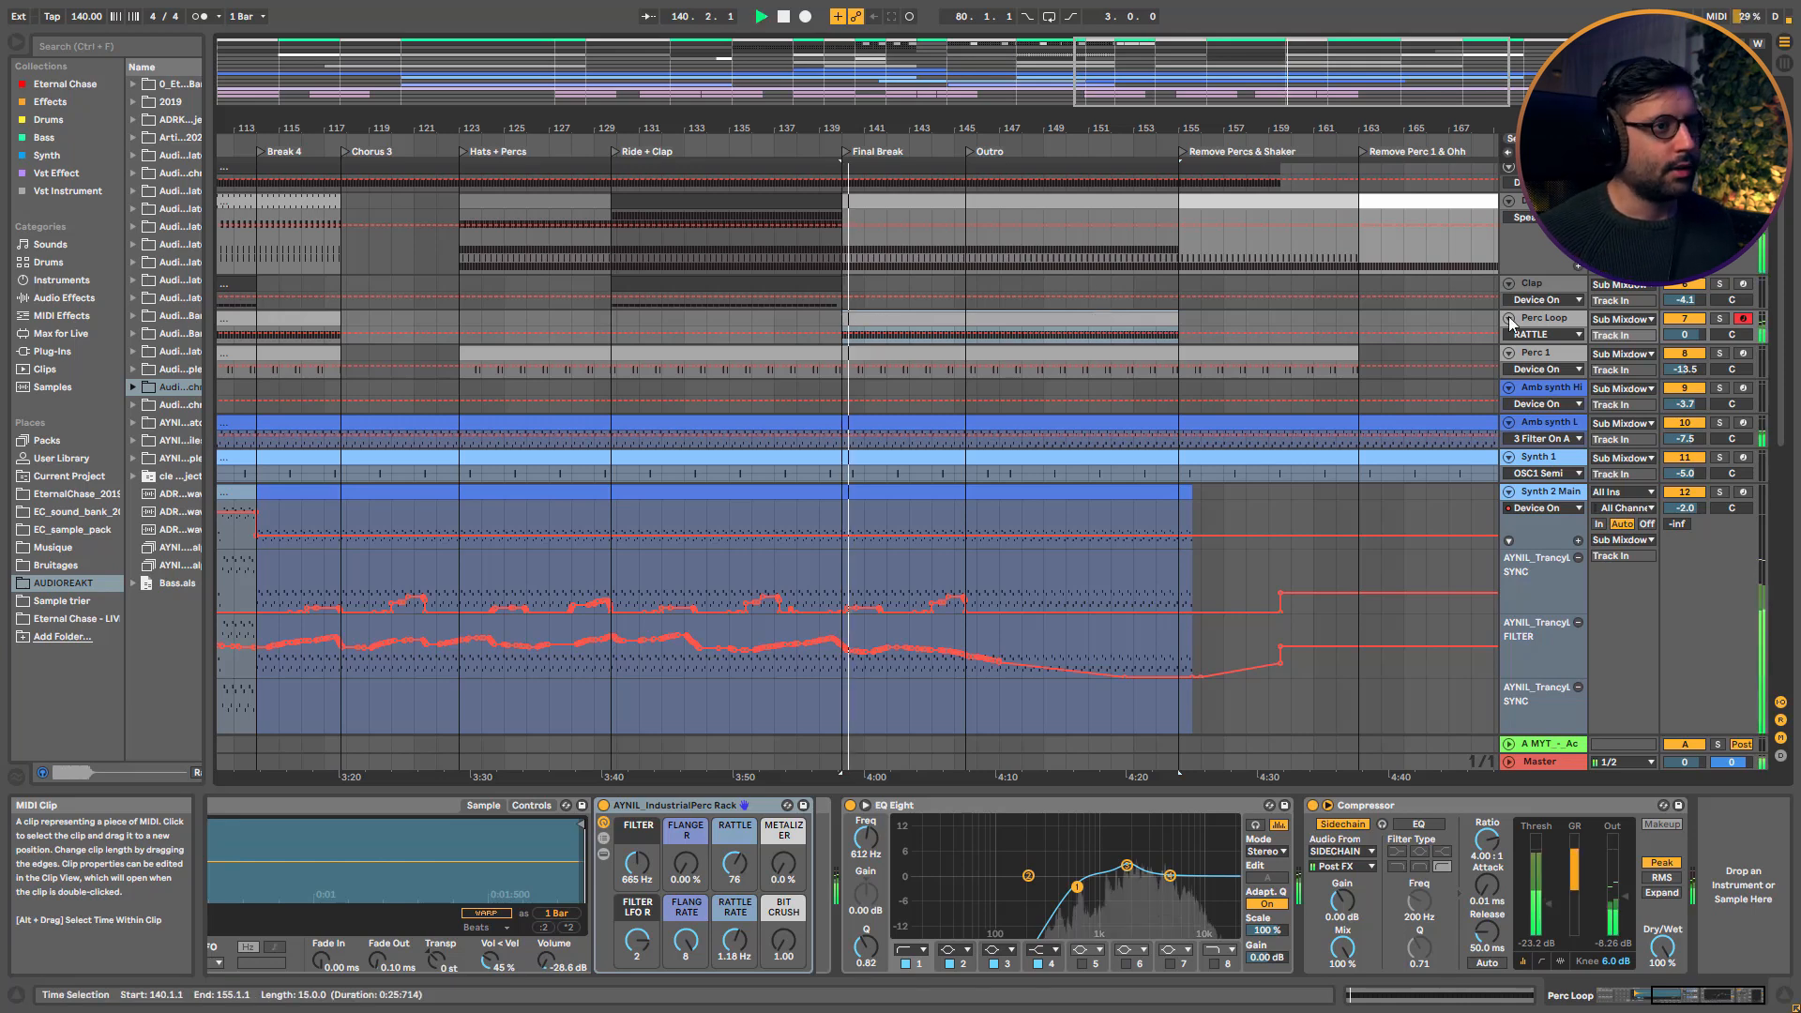
pyautogui.click(1722, 321)
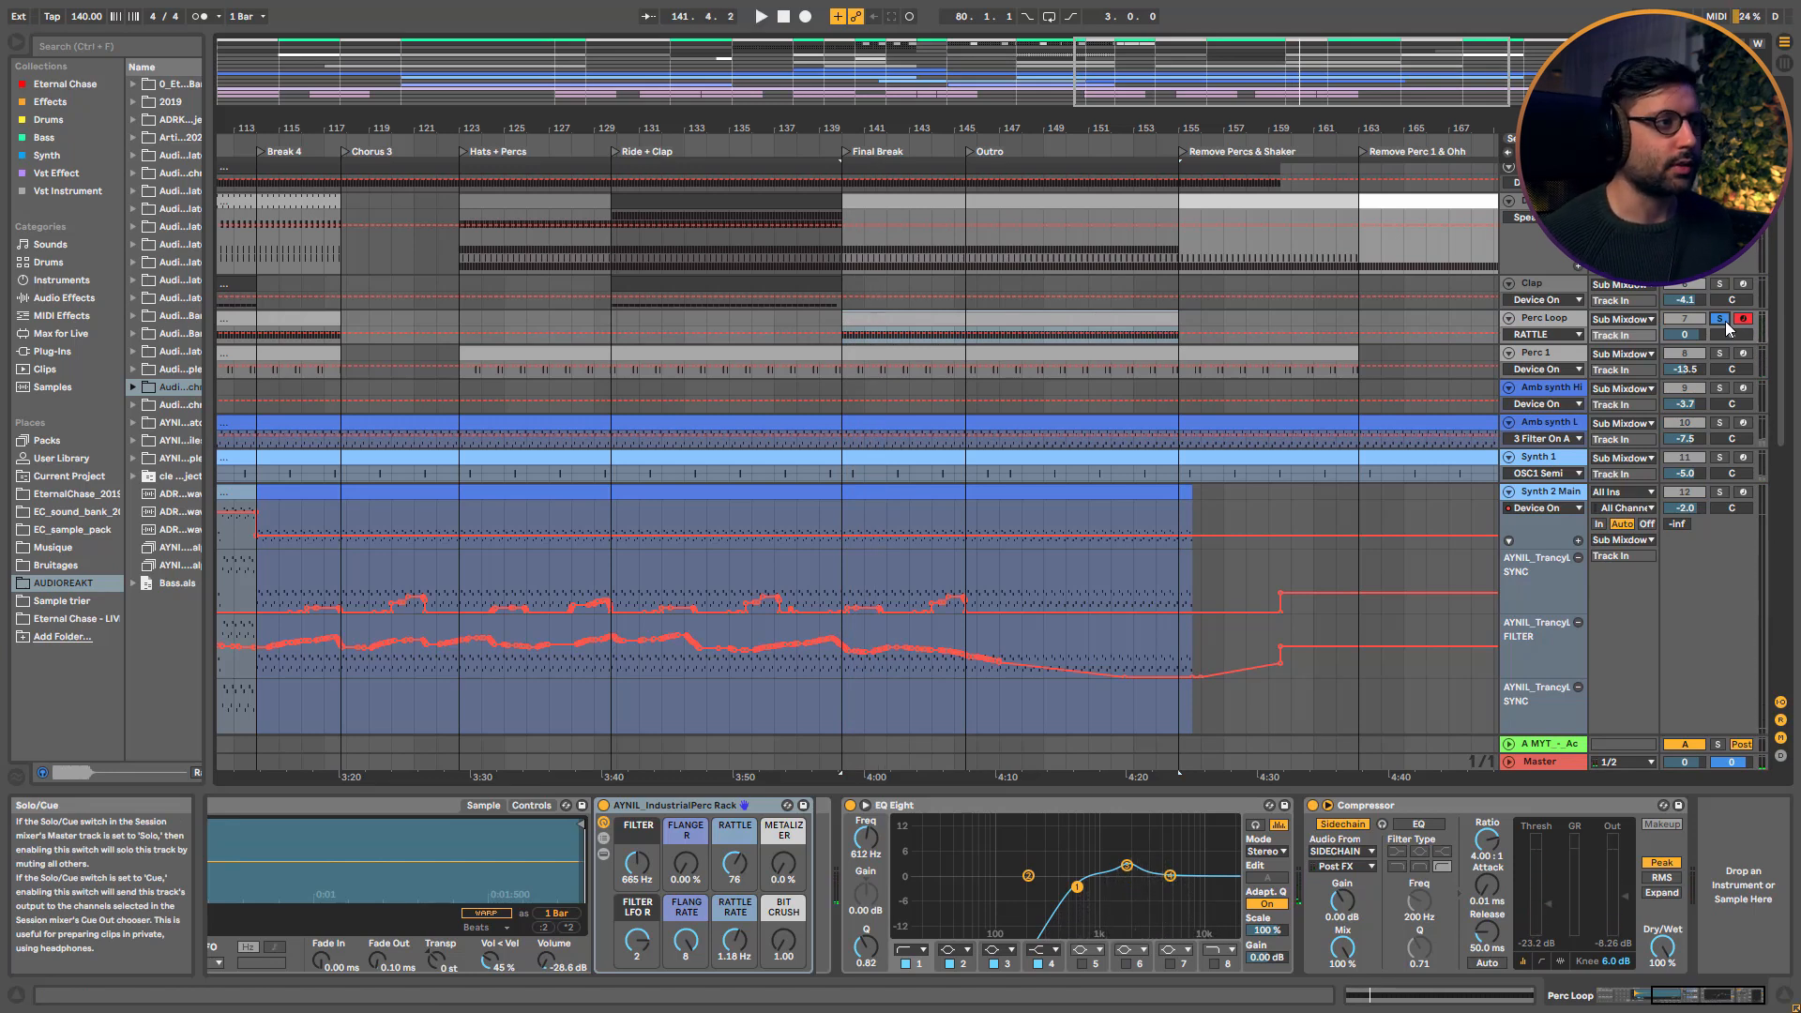
pyautogui.press('space')
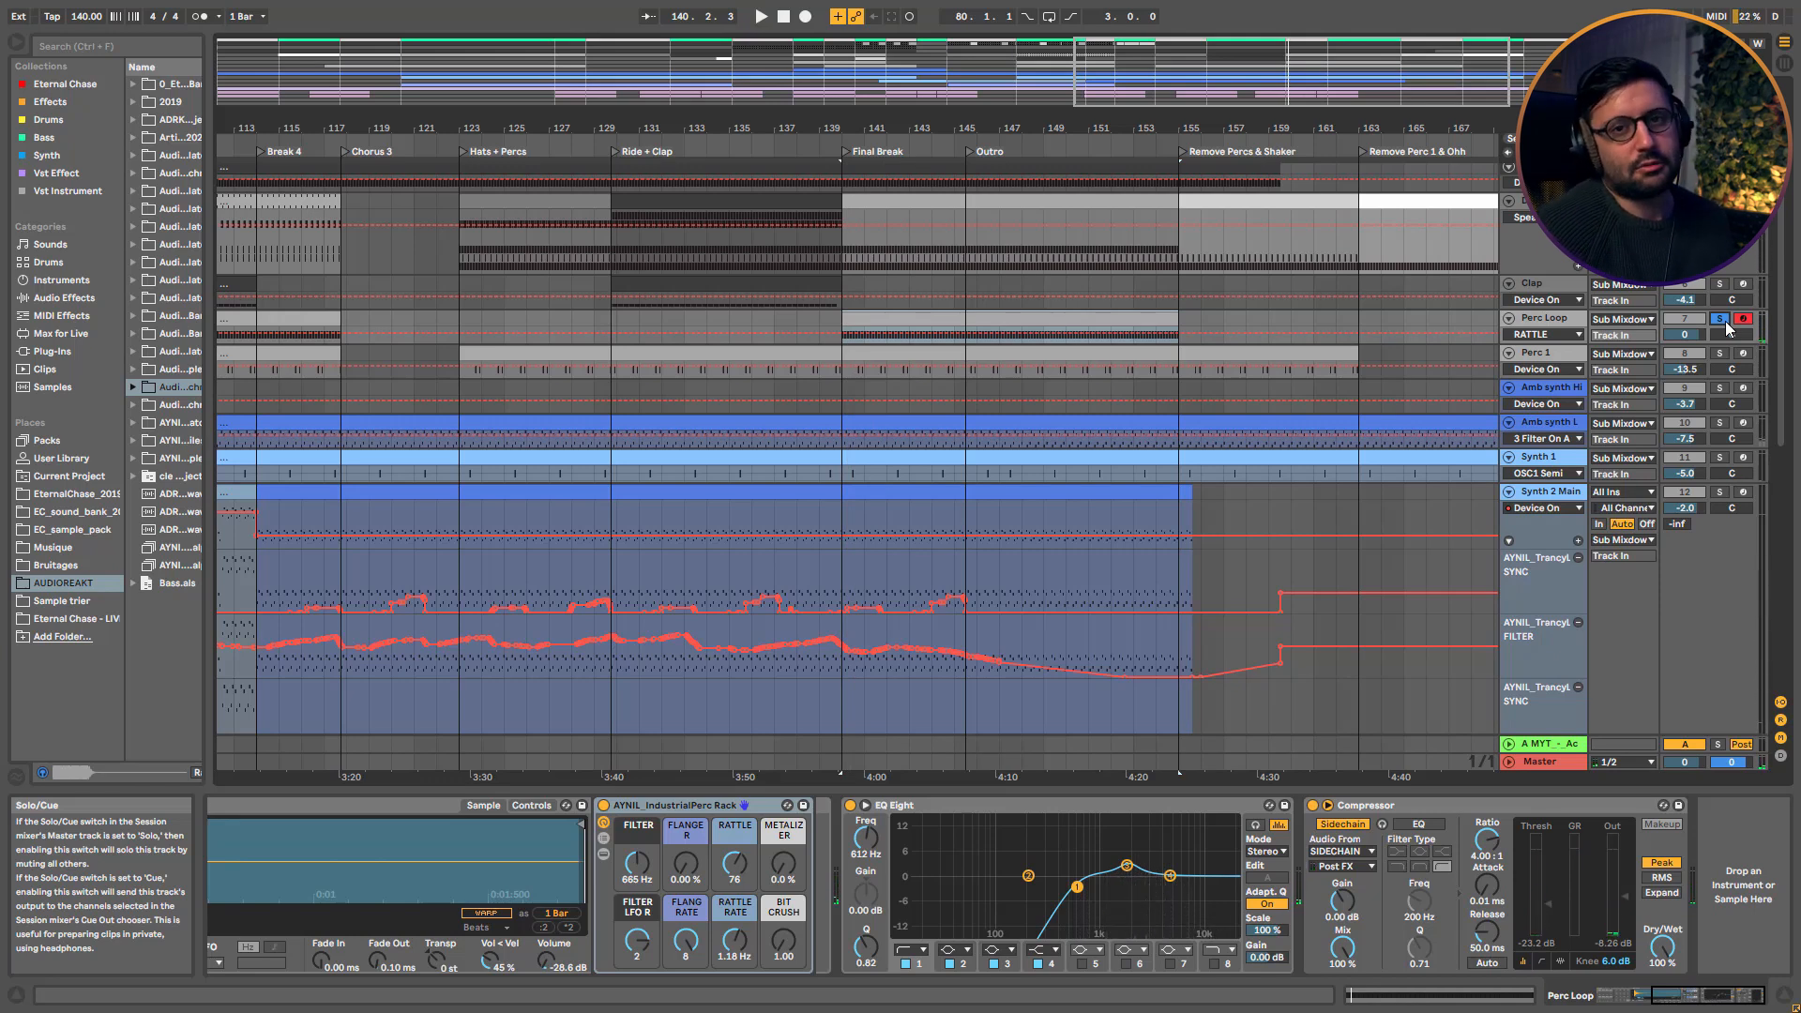
pyautogui.click(1723, 320)
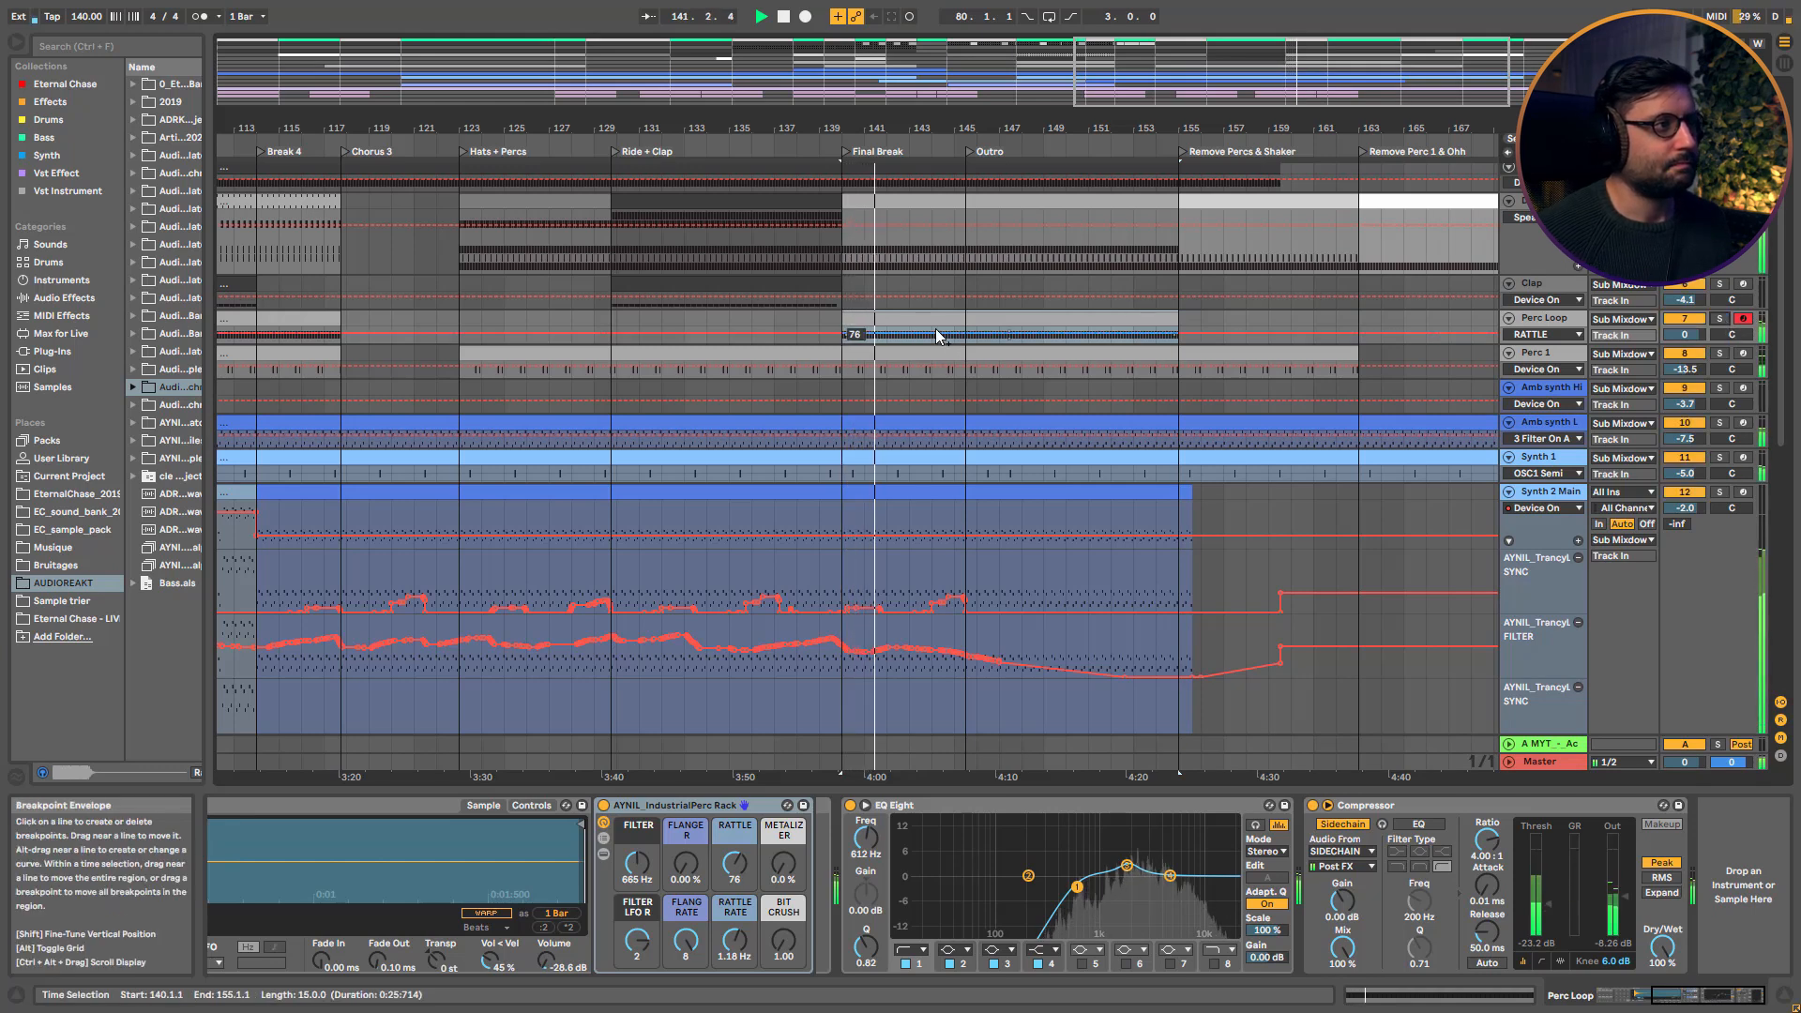
# Follow the synth, noise and mixdown automation through Final Break toward the Outro during playback
pyautogui.scroll(-3, 974, 551)
pyautogui.scroll(-9, 974, 552)
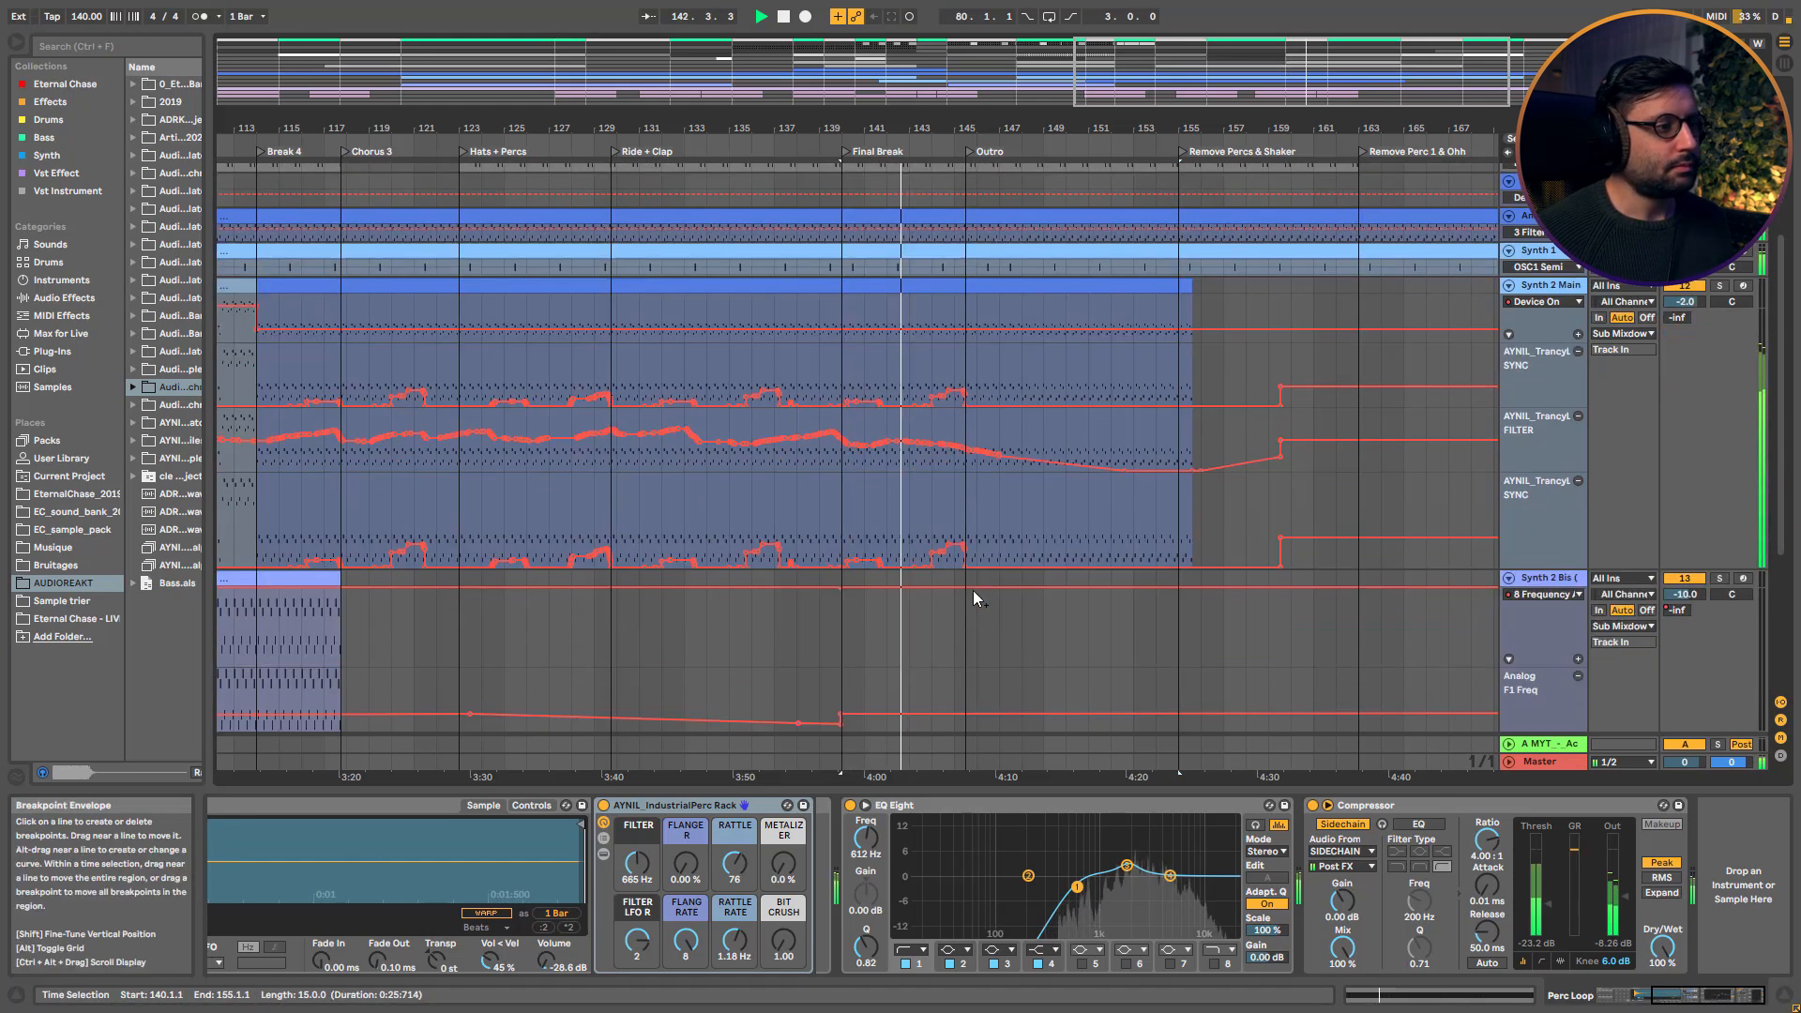
pyautogui.scroll(-2, 972, 613)
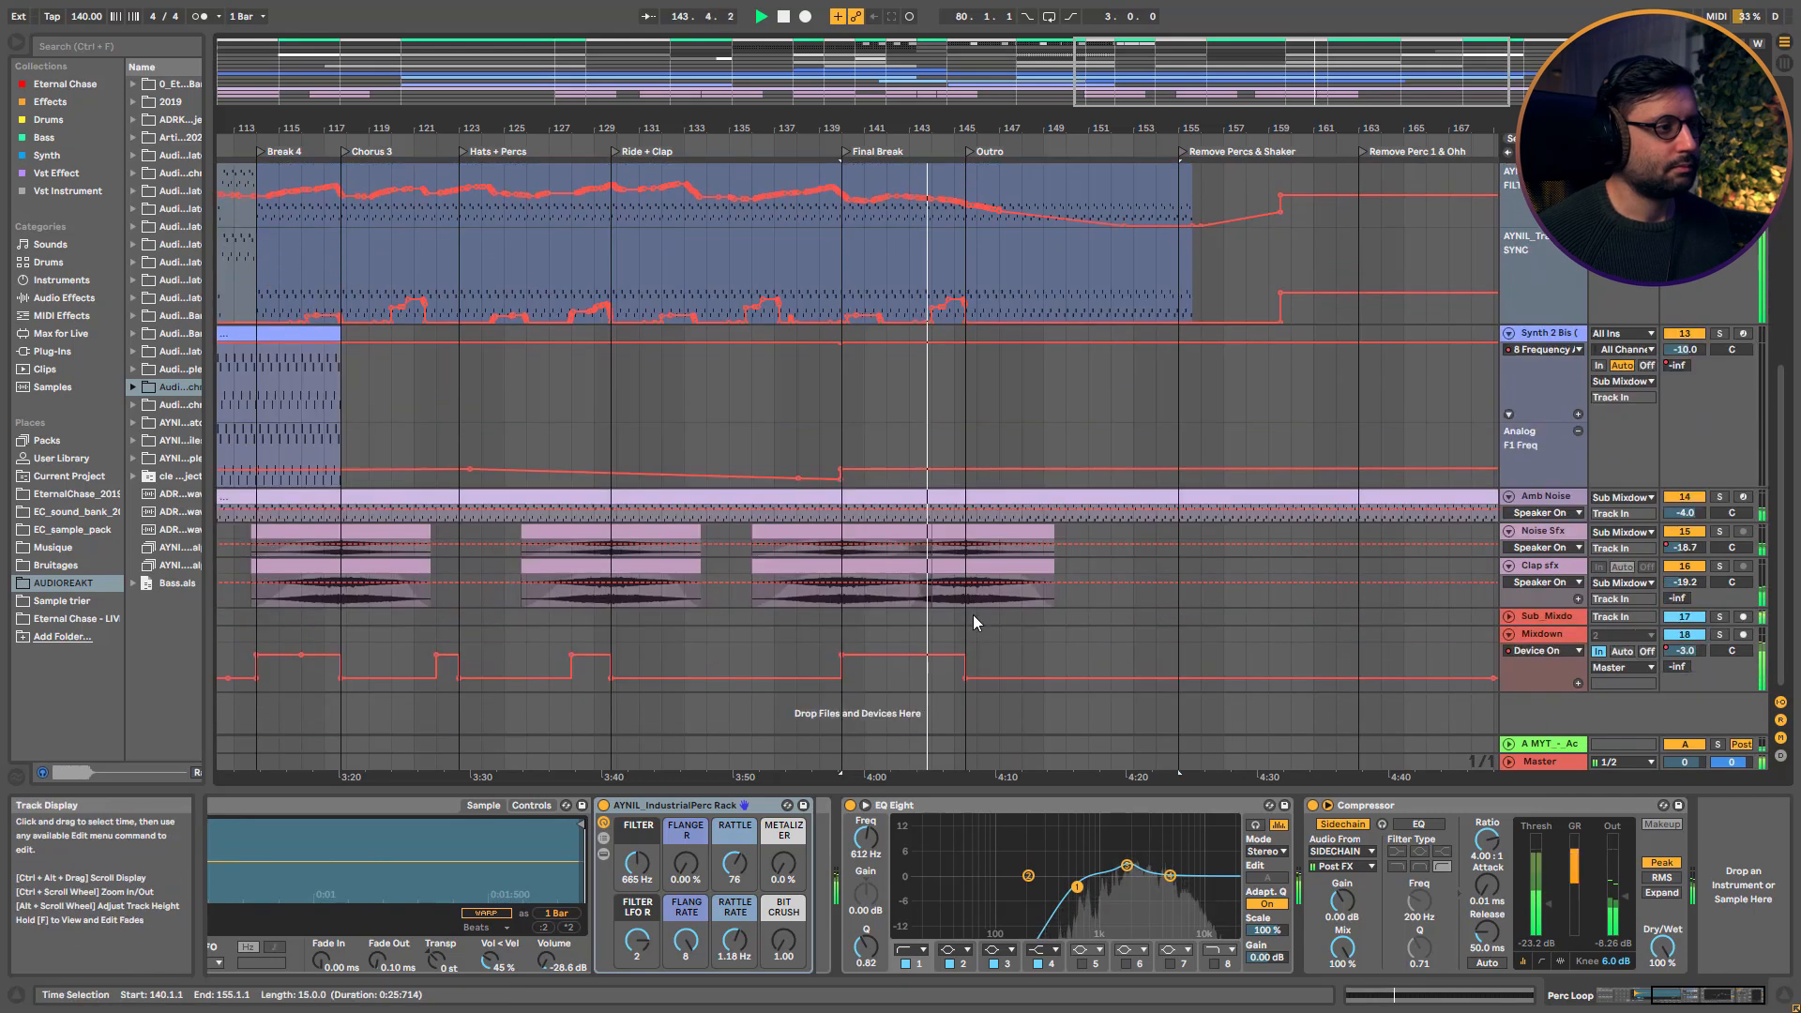
pyautogui.scroll(7, 1091, 521)
pyautogui.scroll(5, 1092, 521)
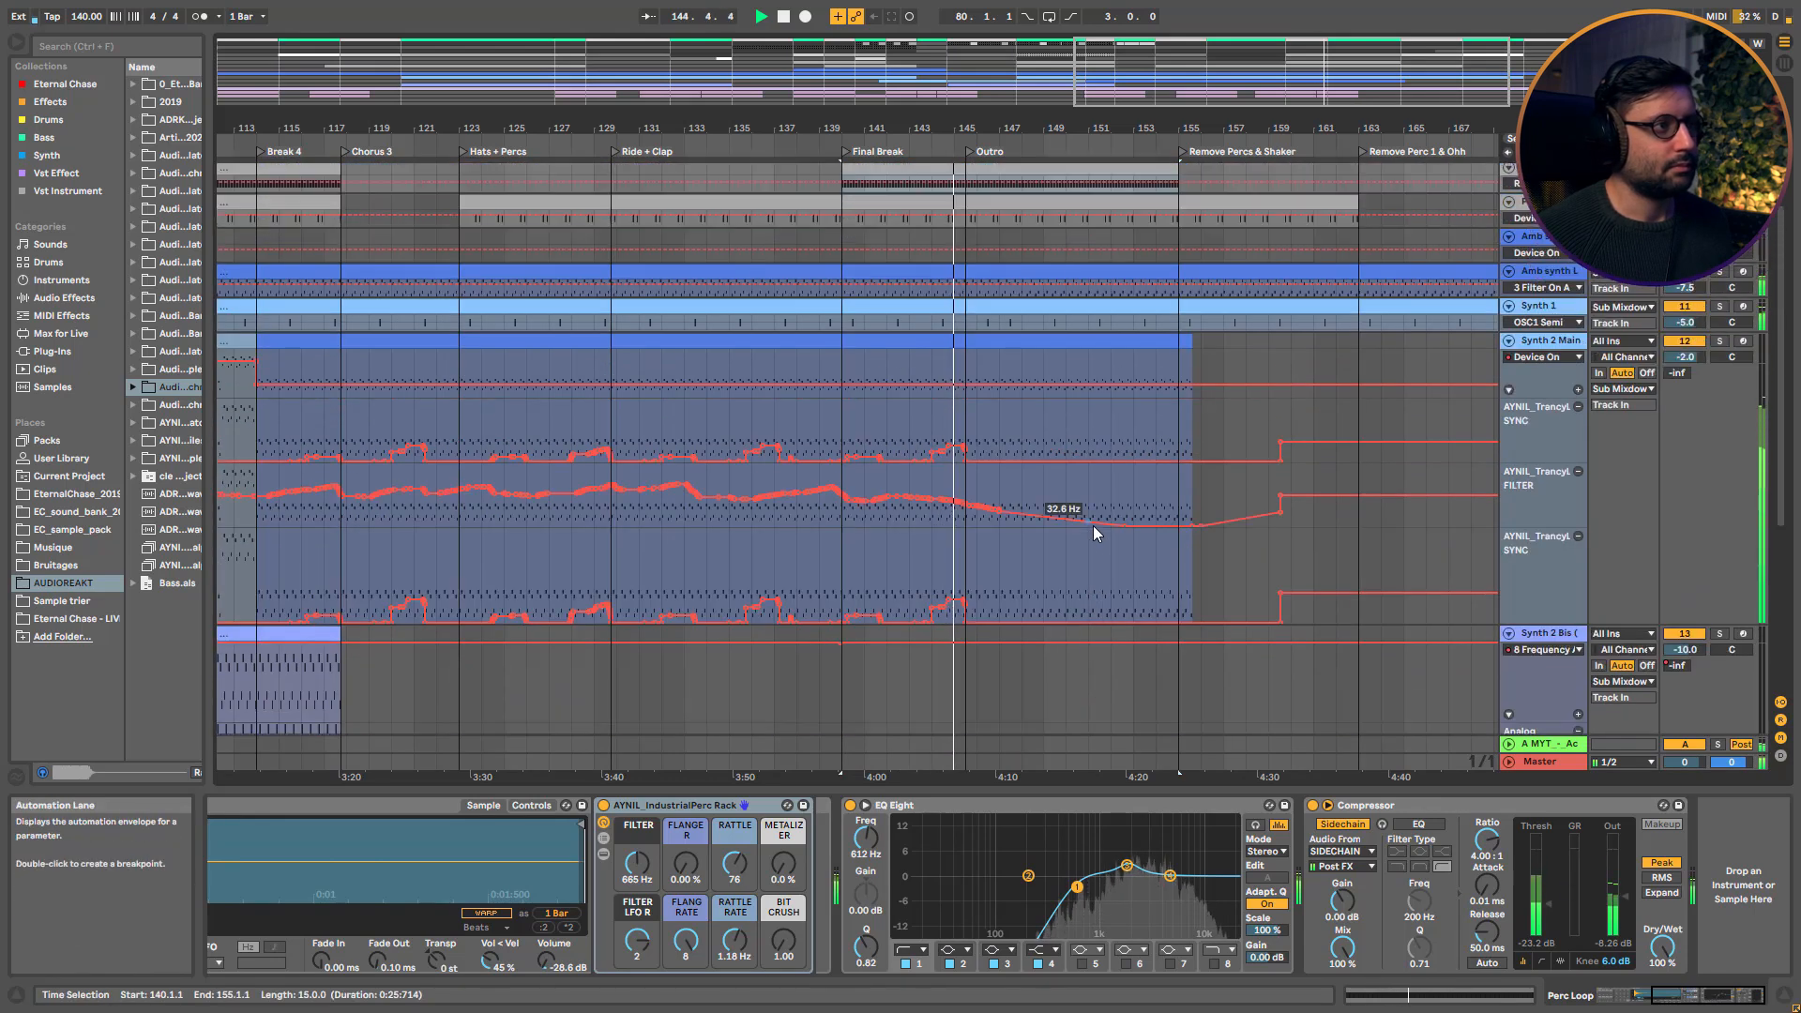
# Listen through the Outro up to Remove Percs & Shaker while viewing all remaining sections, and stop playback
pyautogui.moveTo(1292, 72); pyautogui.dragTo(1327, 82)
pyautogui.scroll(1, 1240, 304)
pyautogui.scroll(3, 1220, 348)
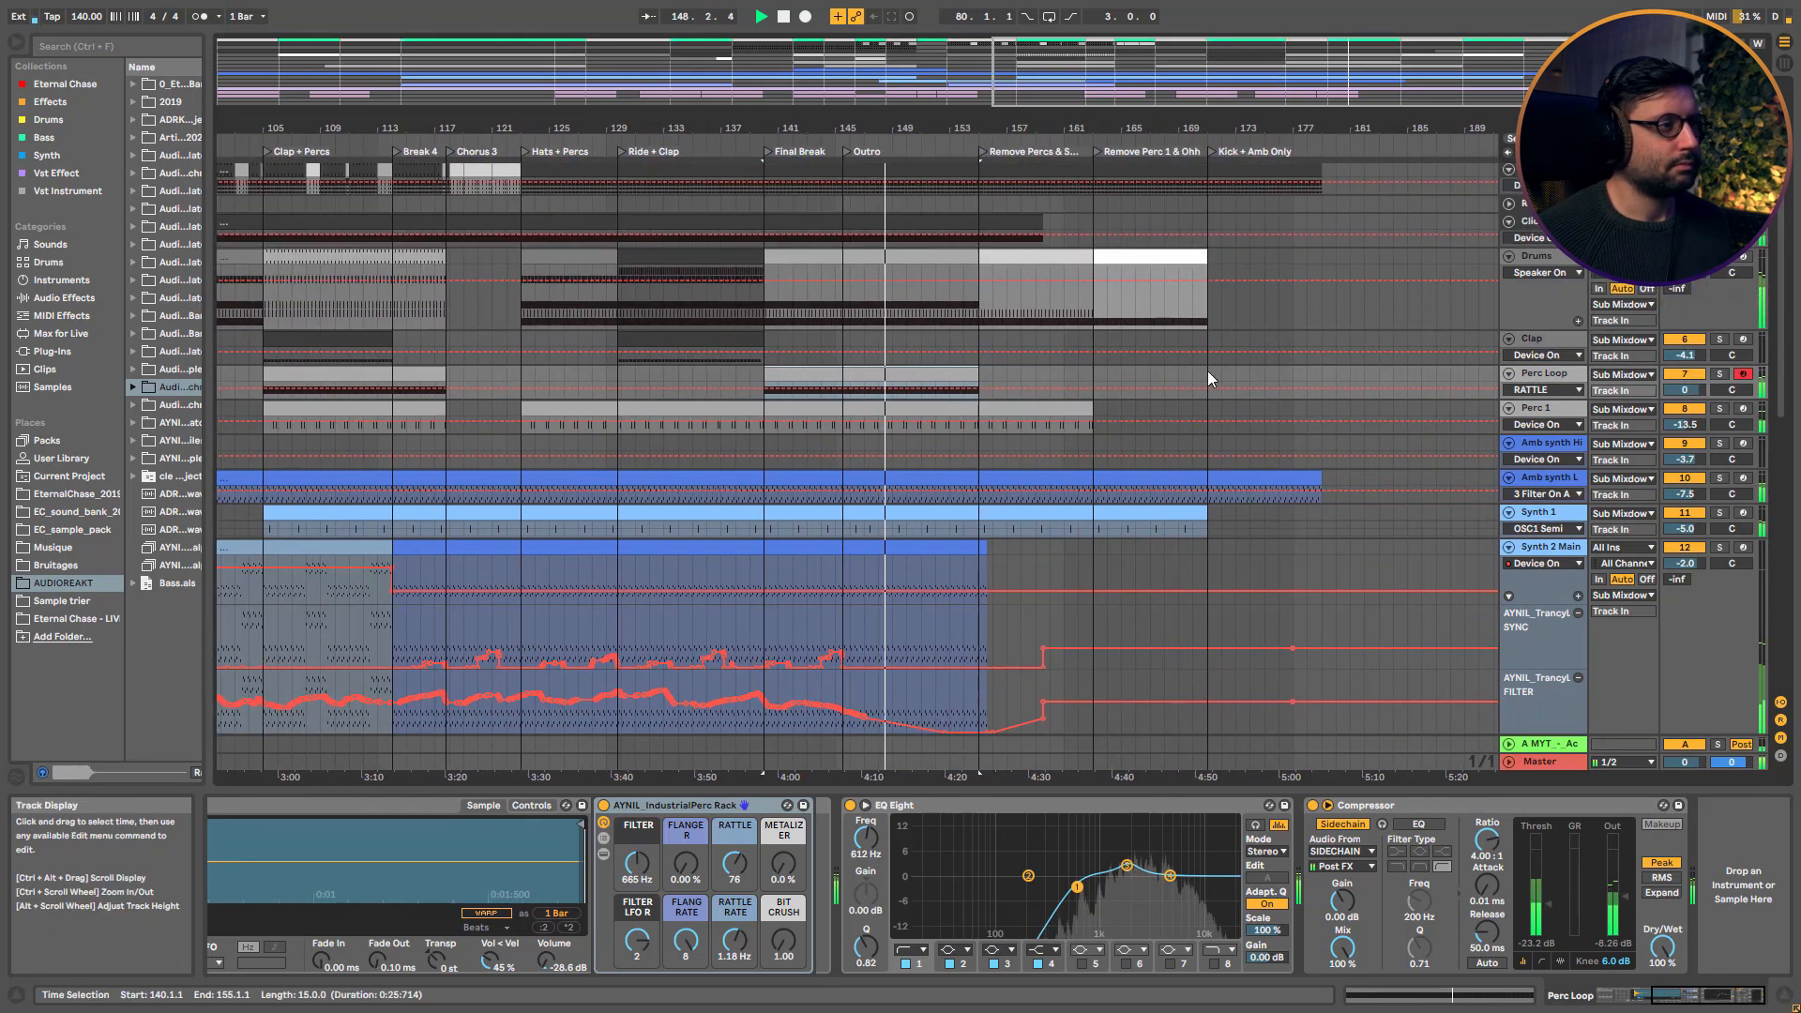
pyautogui.scroll(1, 938, 474)
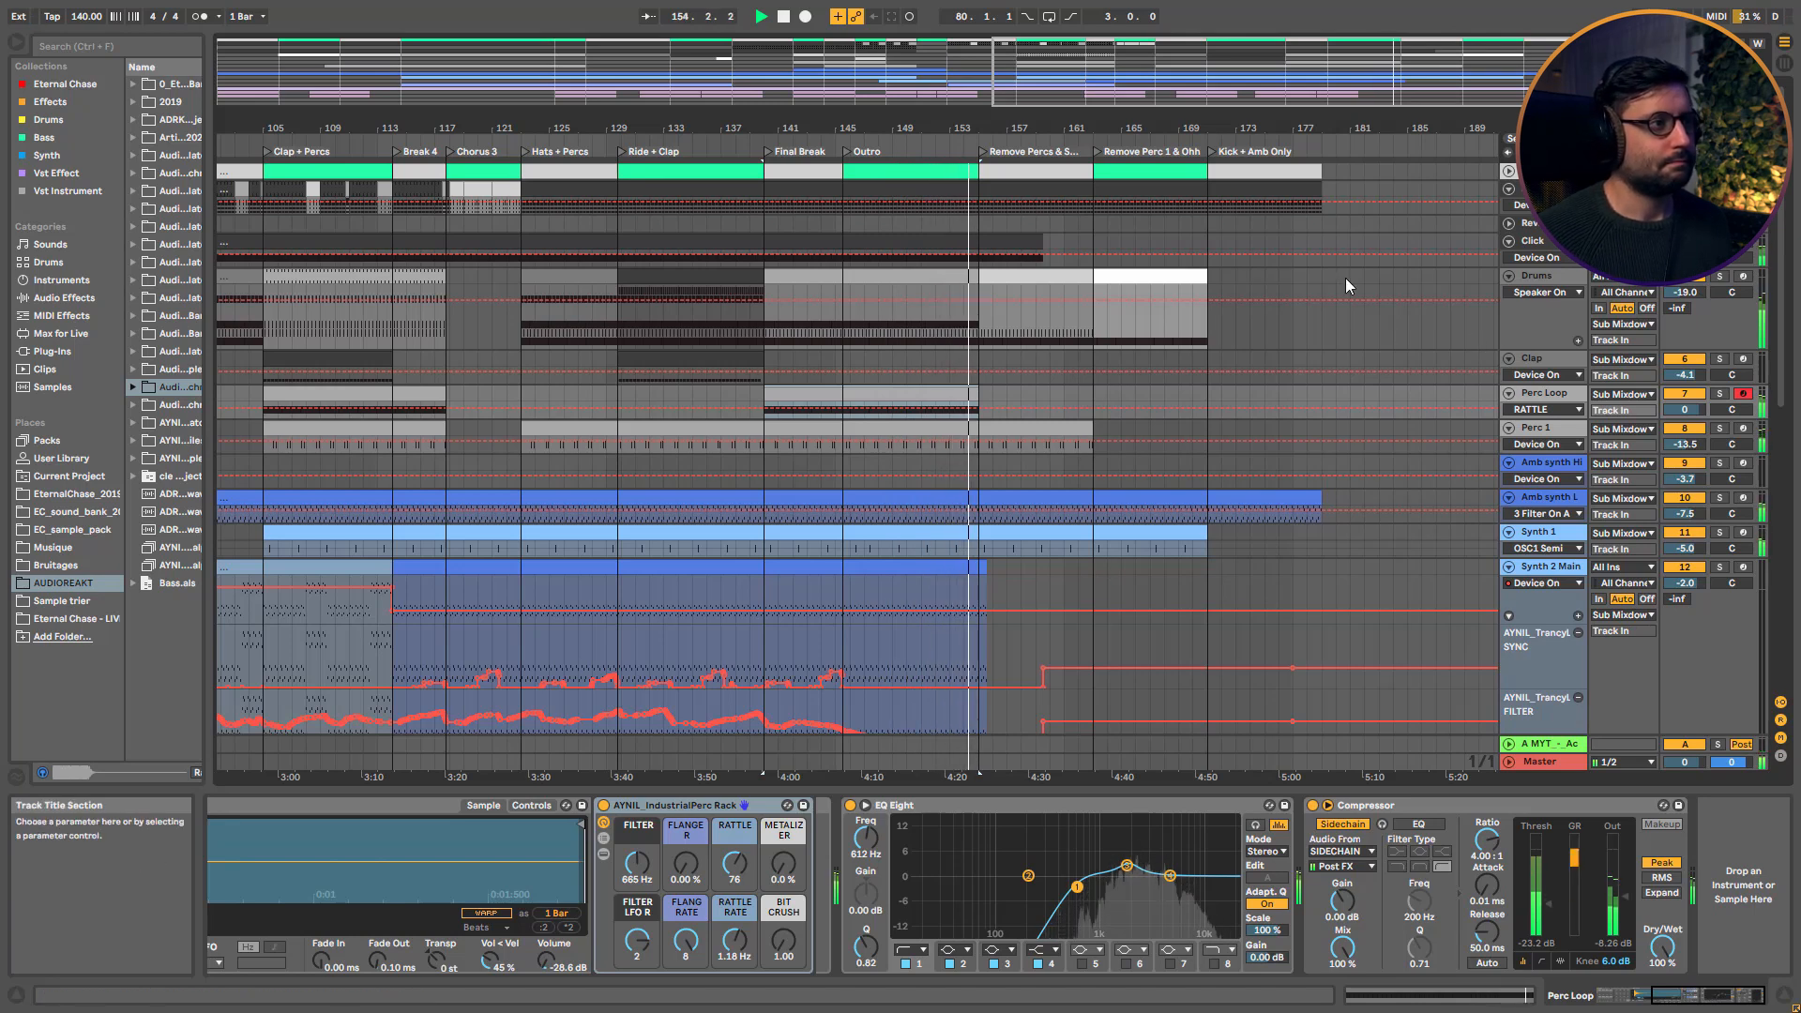
pyautogui.press('space')
# Review how tracks drop out from Remove Percs & Shaker to Kick + Amb Only, and view the whole arrangement
pyautogui.moveTo(1188, 126); pyautogui.dragTo(1151, 176)
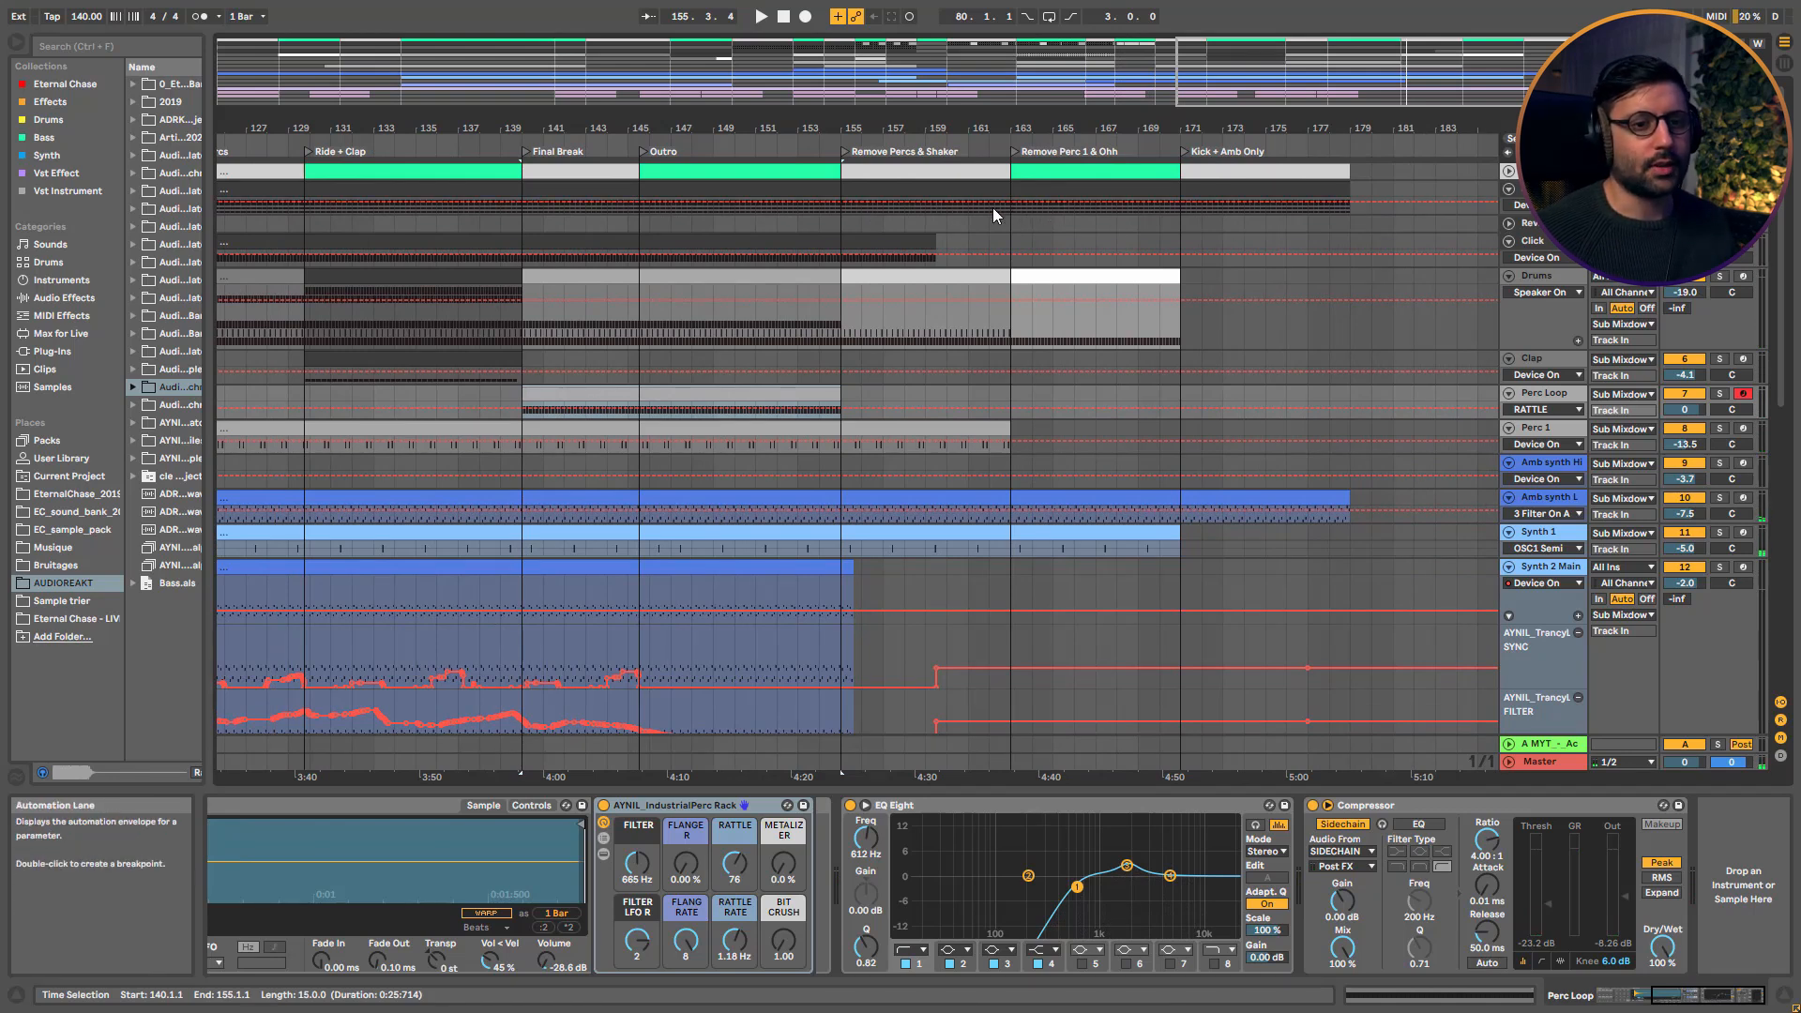
pyautogui.click(862, 317)
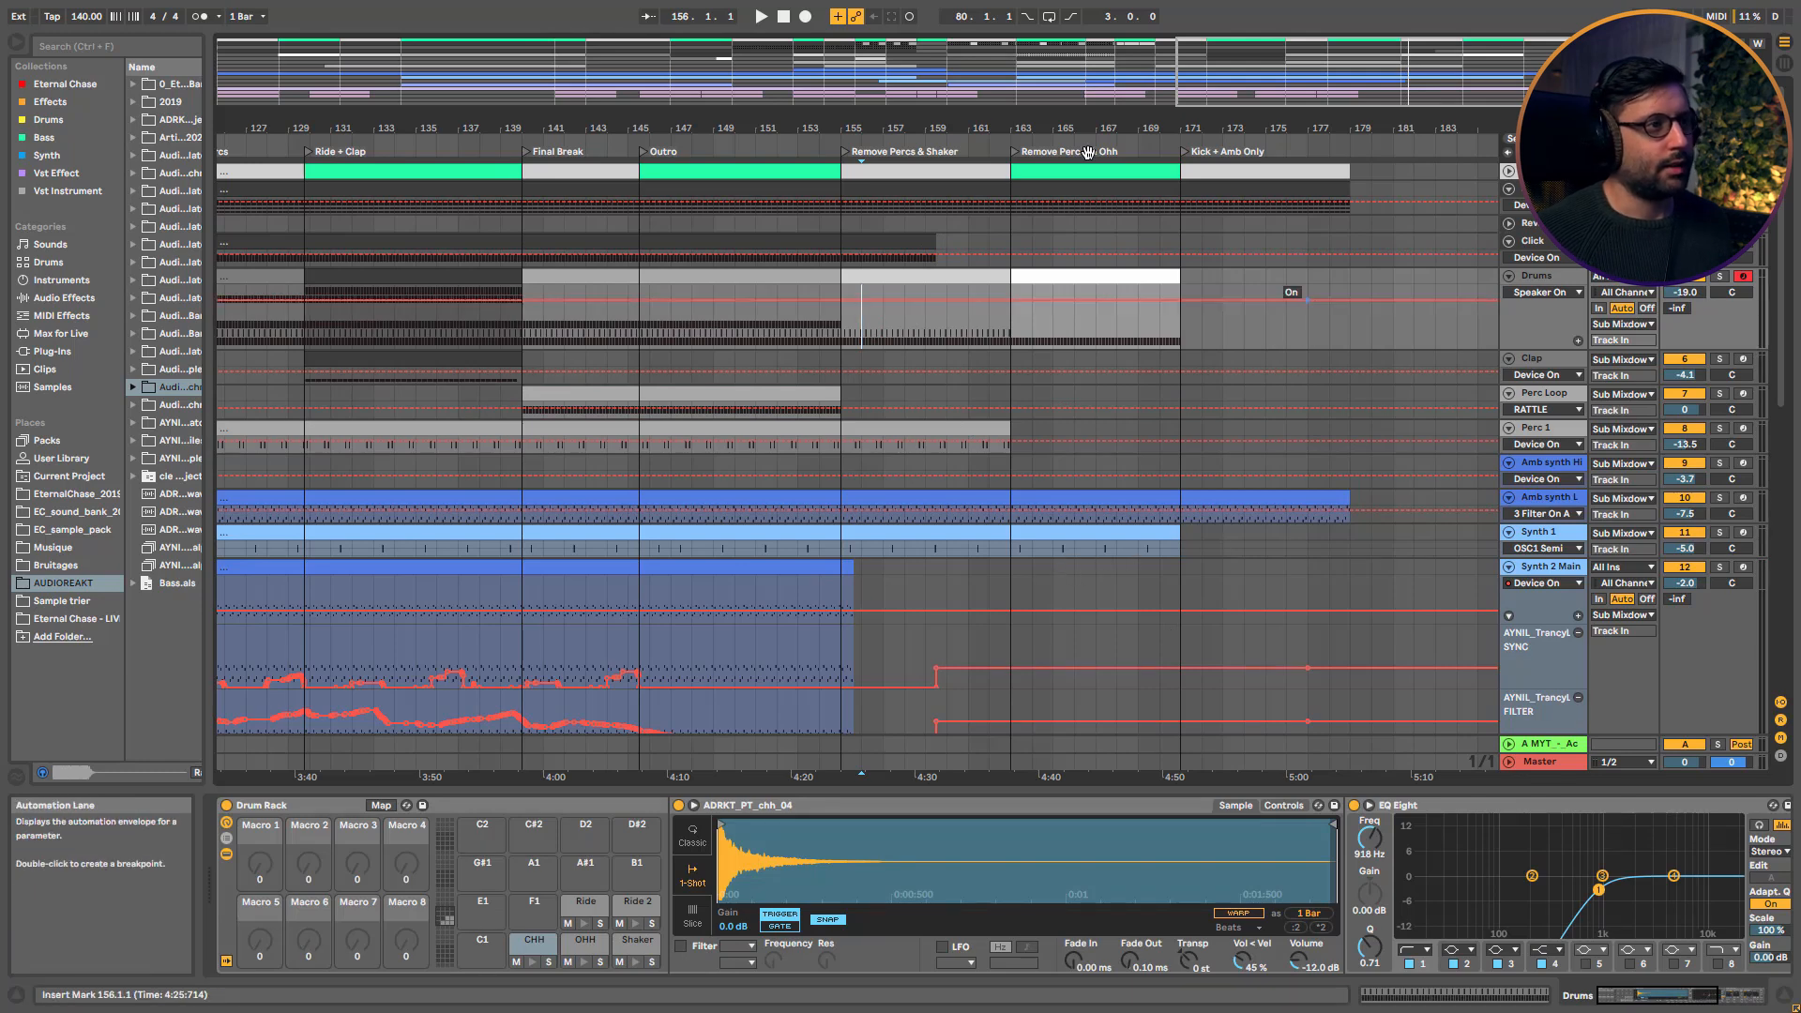
pyautogui.moveTo(994, 80); pyautogui.dragTo(1307, 50)
pyautogui.scroll(-9, 1308, 541)
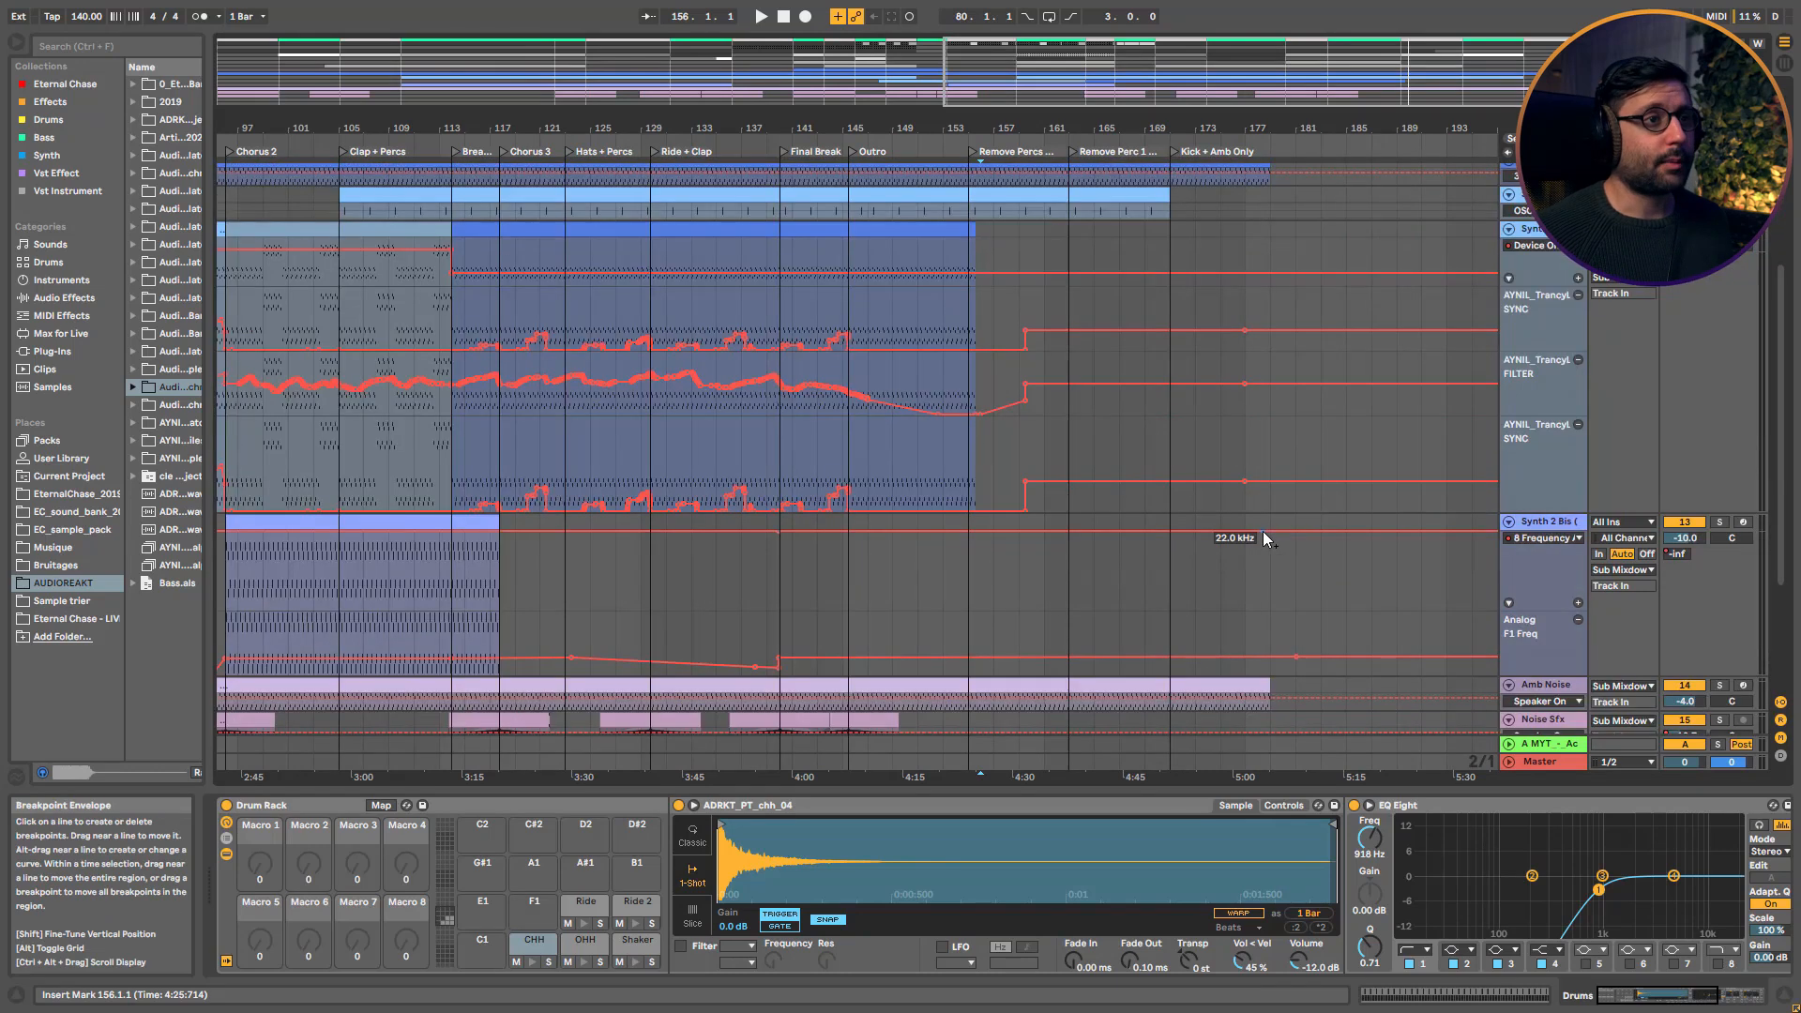
pyautogui.doubleClick(1576, 75)
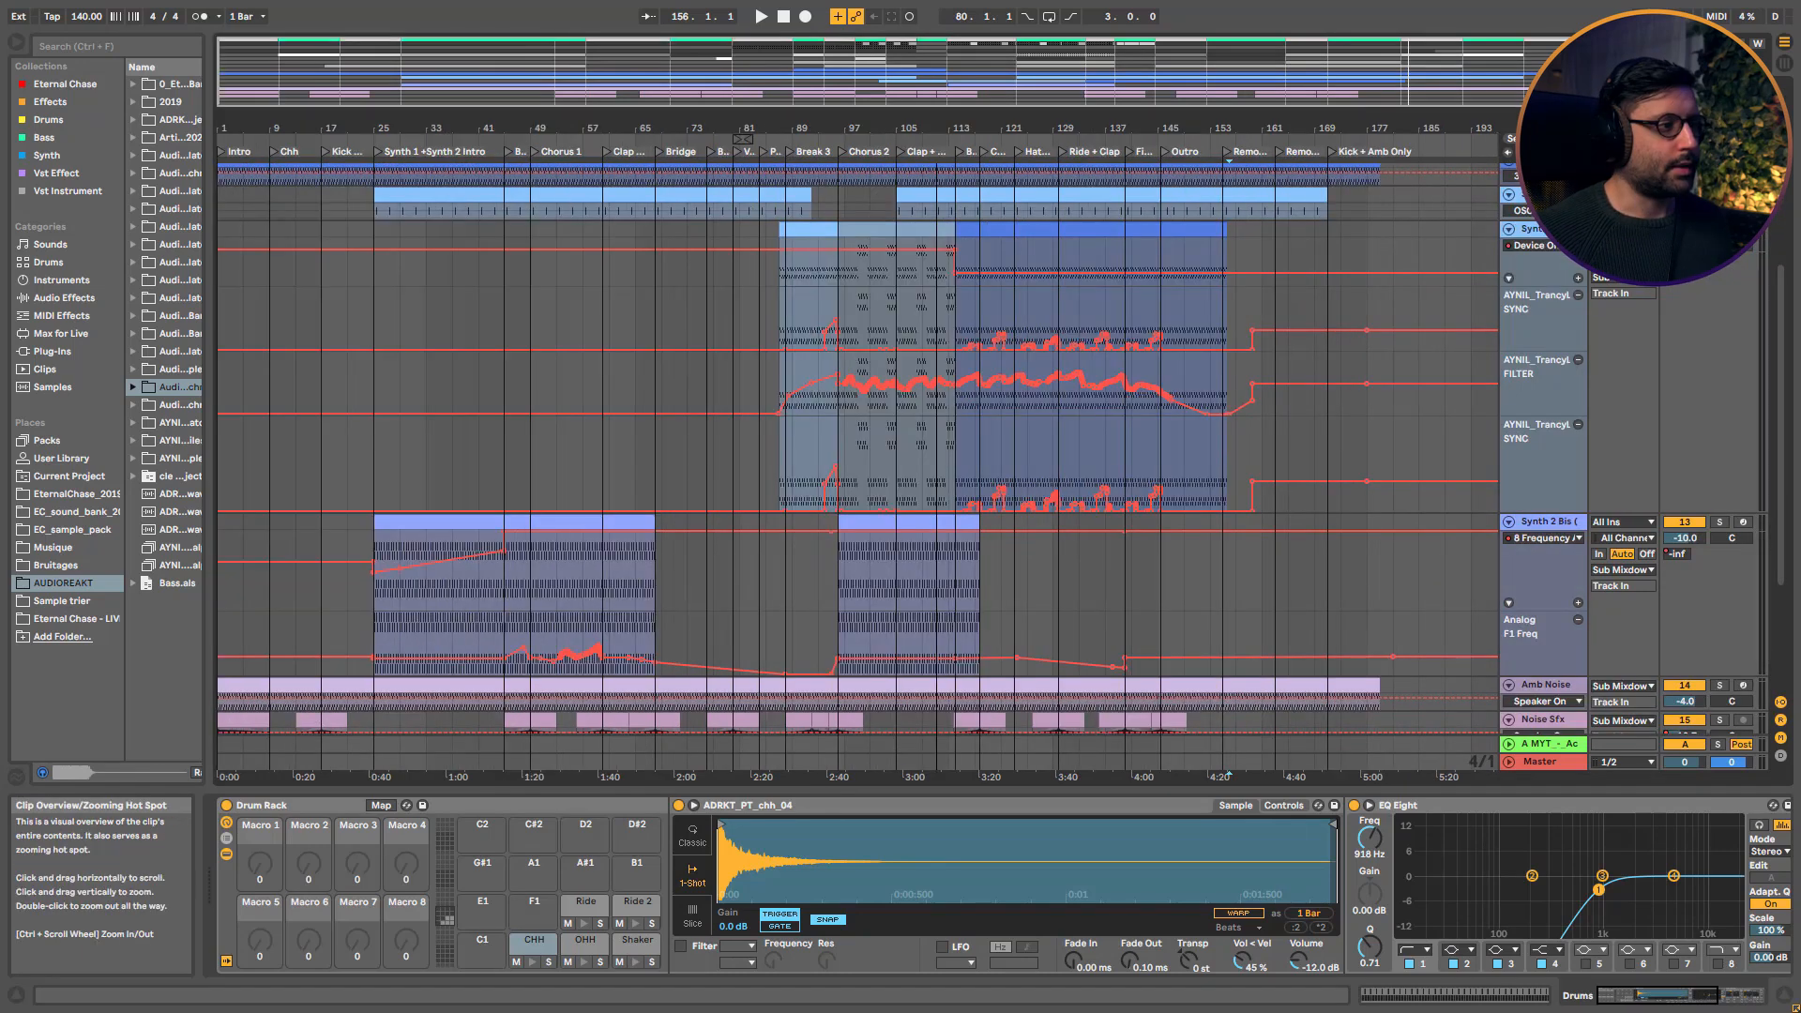
pyautogui.scroll(10, 1304, 262)
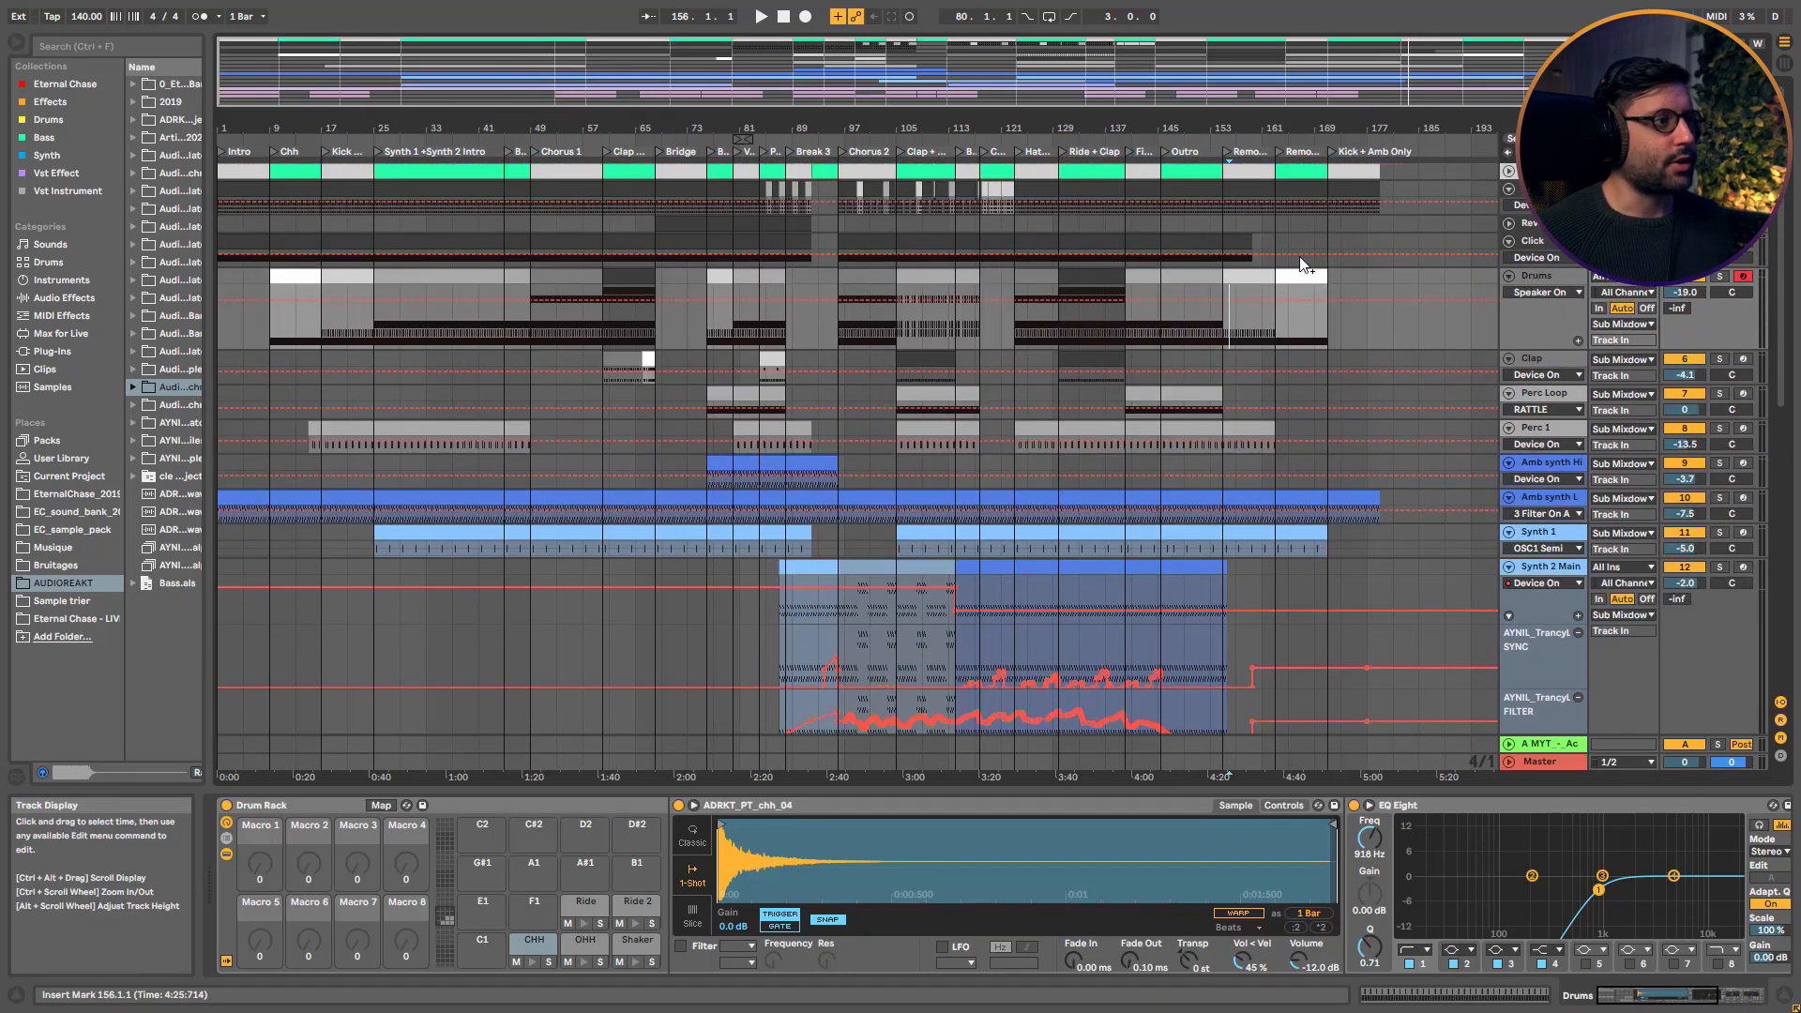
# Examine the Sub_Mixdown send automation from the Perc Loop section through Break 3
pyautogui.moveTo(796, 82); pyautogui.dragTo(797, 169)
pyautogui.scroll(-1, 1459, 528)
pyautogui.scroll(-4, 1460, 527)
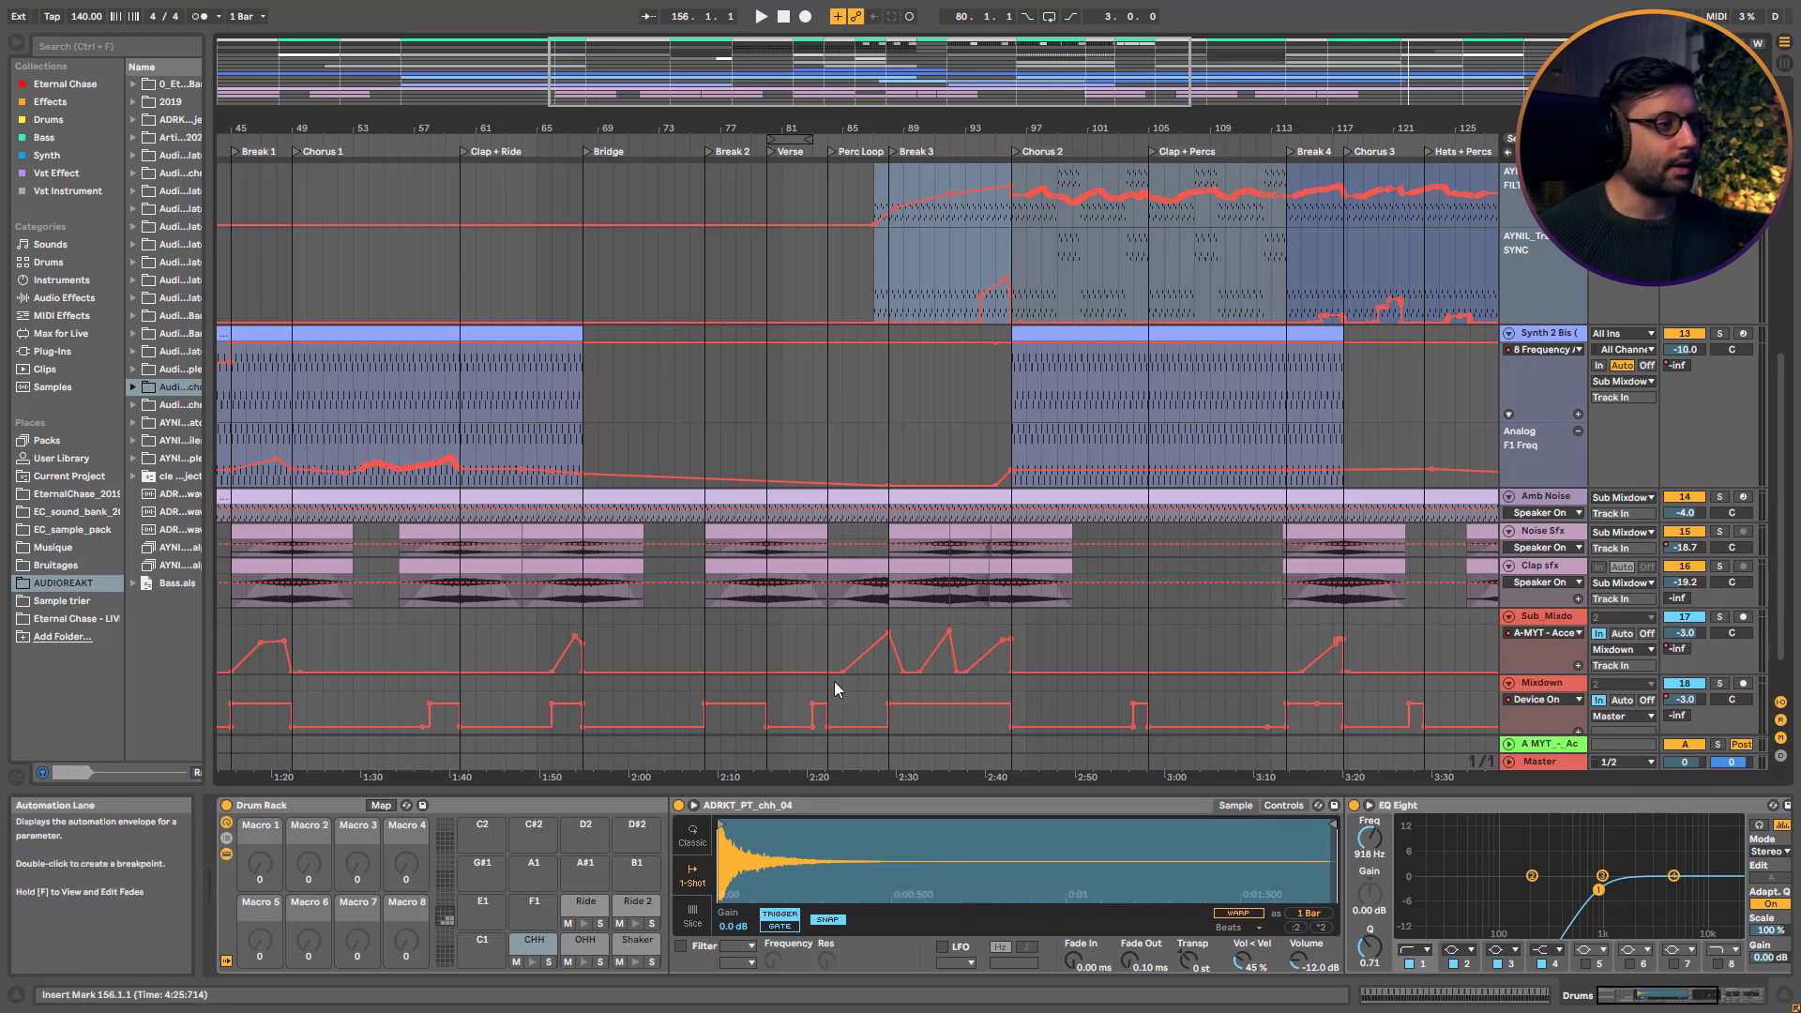
pyautogui.click(834, 647)
pyautogui.moveTo(846, 129); pyautogui.dragTo(959, 330)
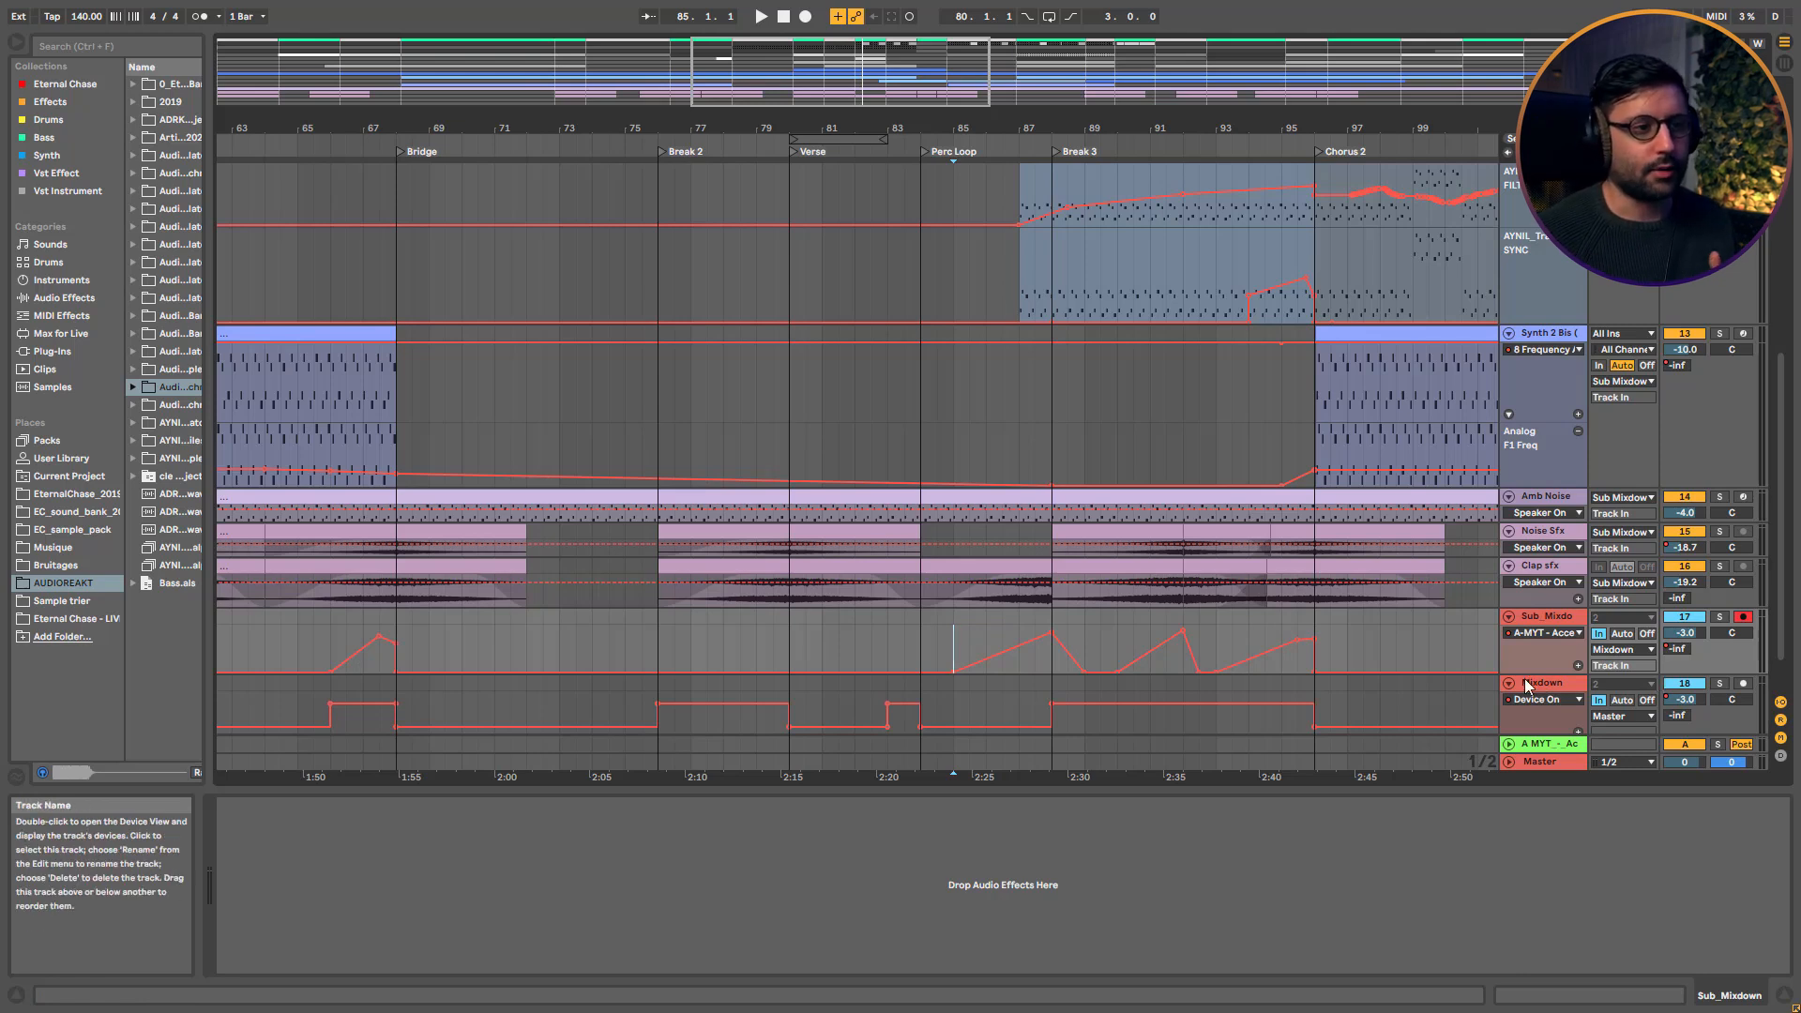
# Play from bar 84.3 into Break 3 with return track A soloed, stop, and unsolo it
pyautogui.click(938, 634)
pyautogui.press('space')
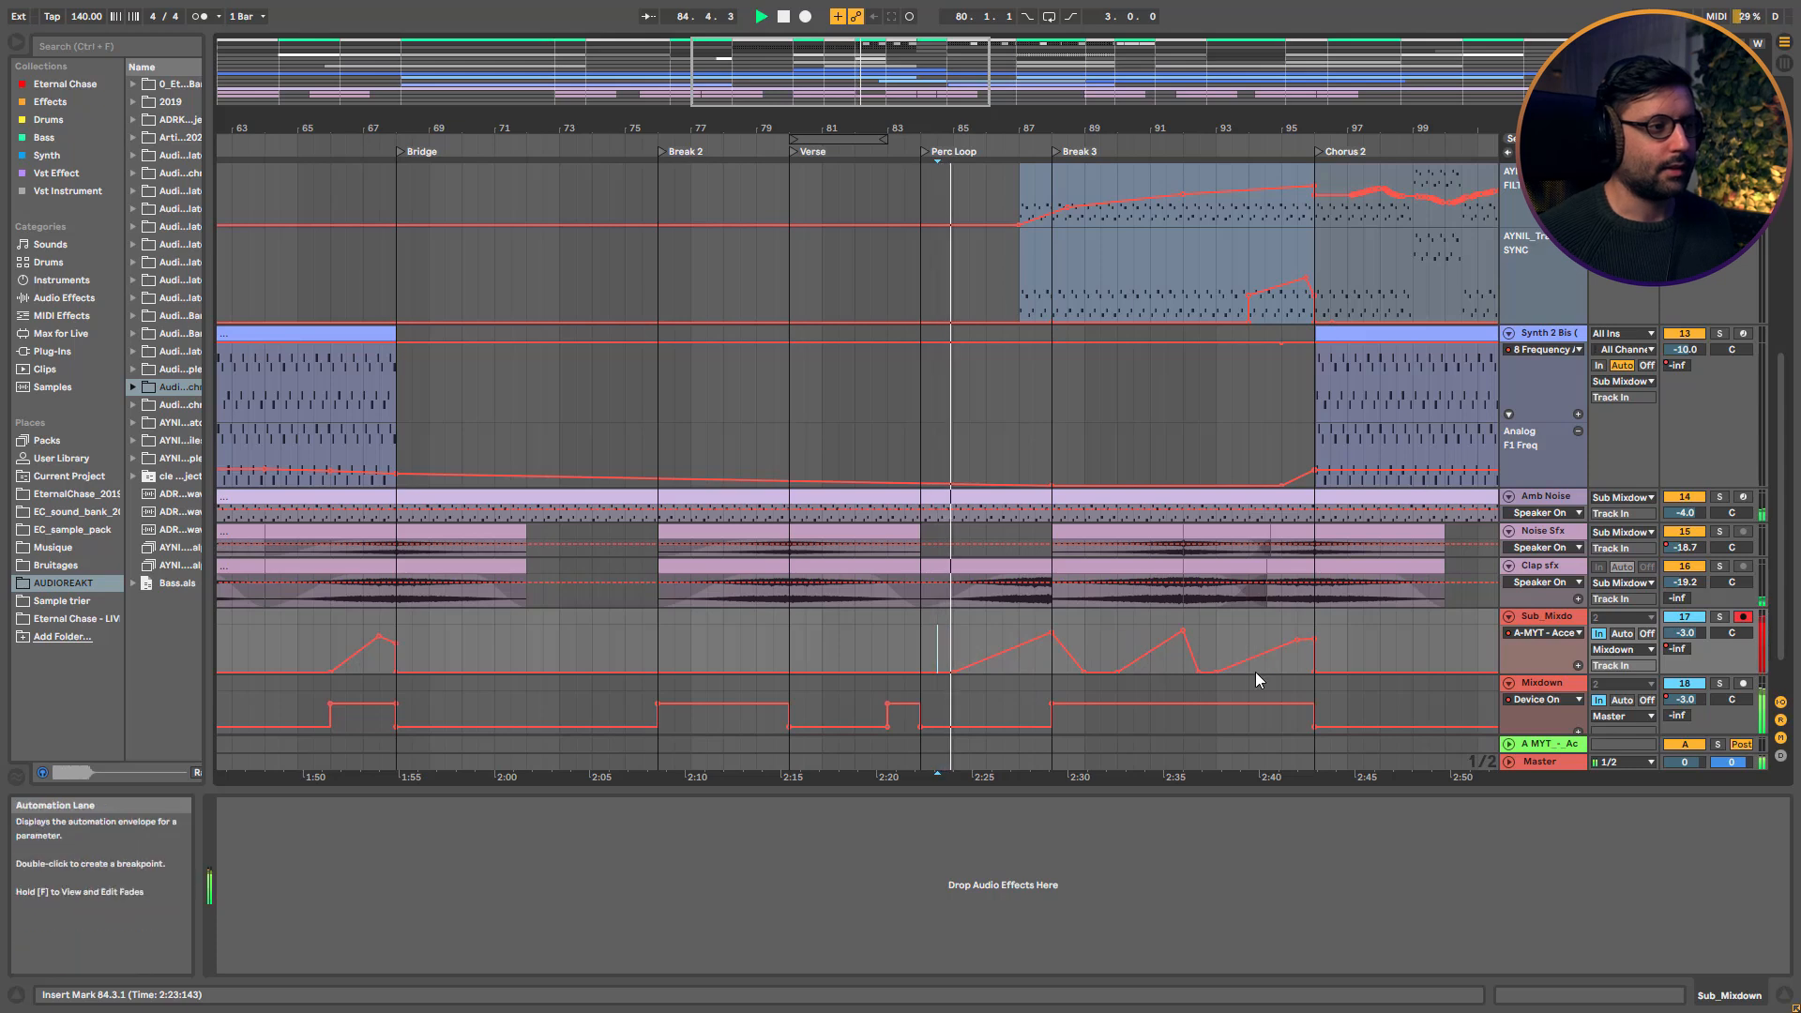
pyautogui.click(1717, 745)
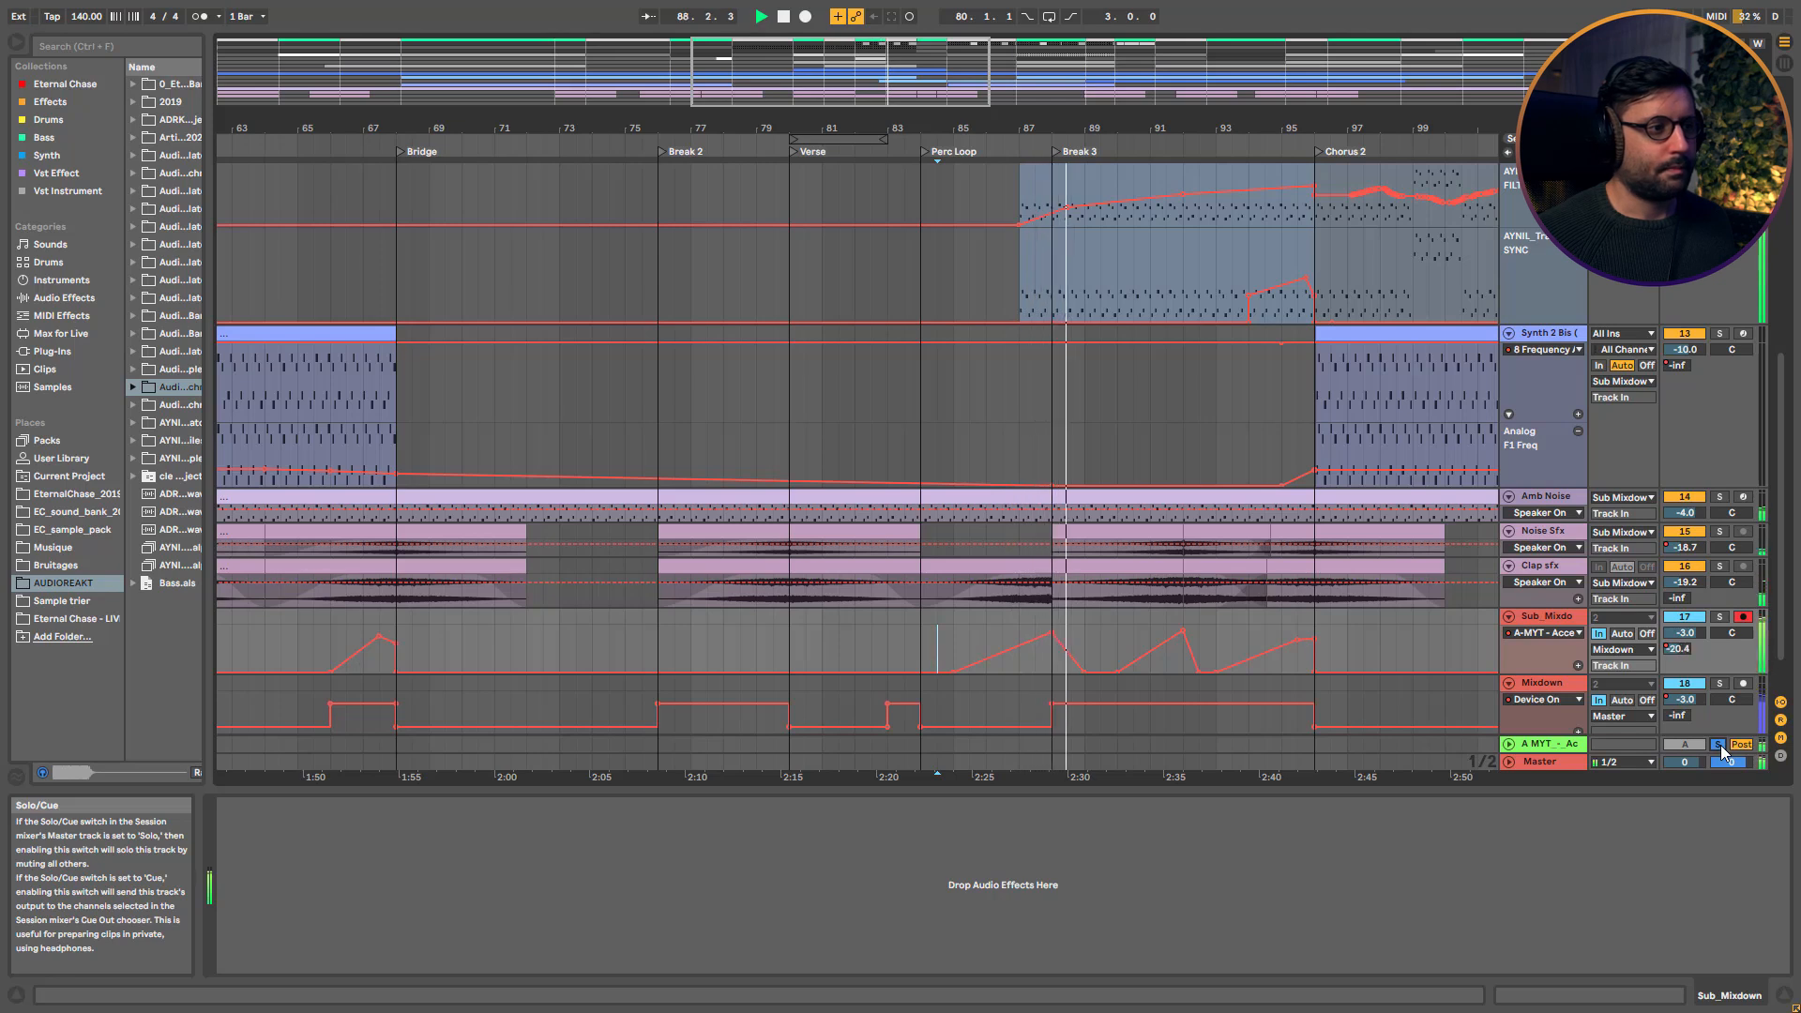
pyautogui.press('space')
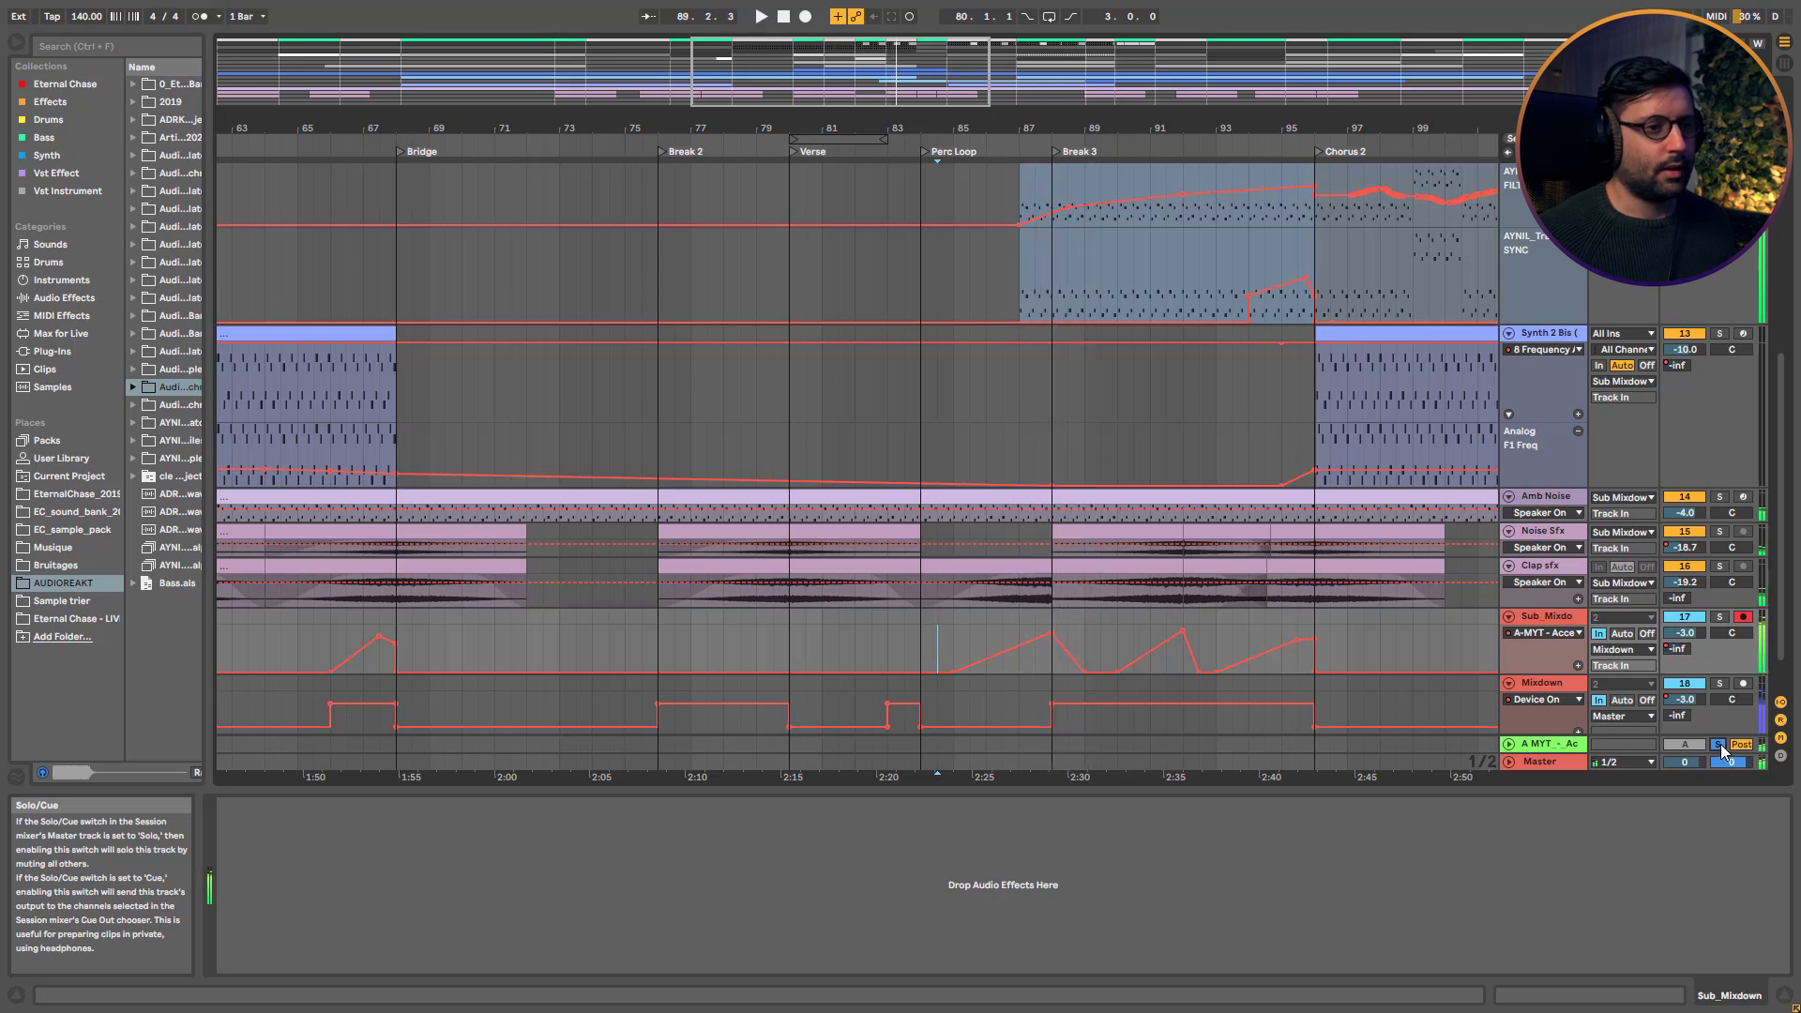
pyautogui.click(1720, 745)
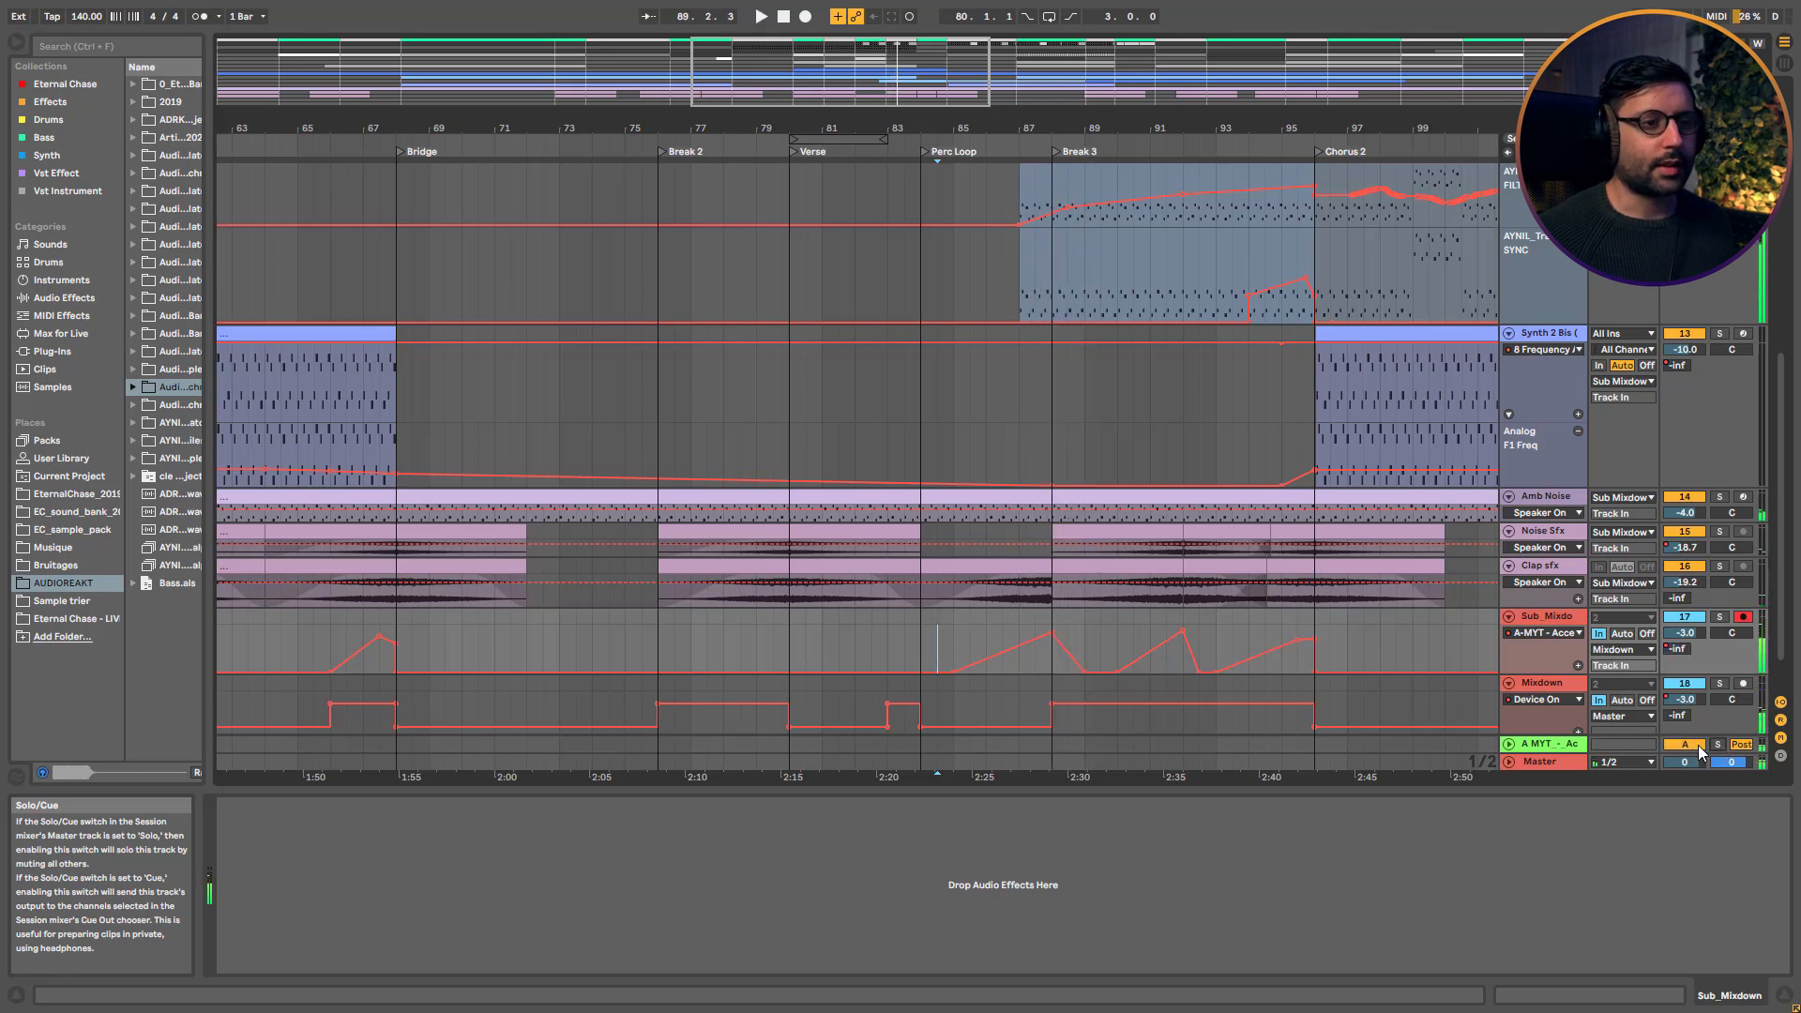
# Open the Accelerator Reverb rack on return track A, and show and hide the devices inside it
pyautogui.click(1546, 743)
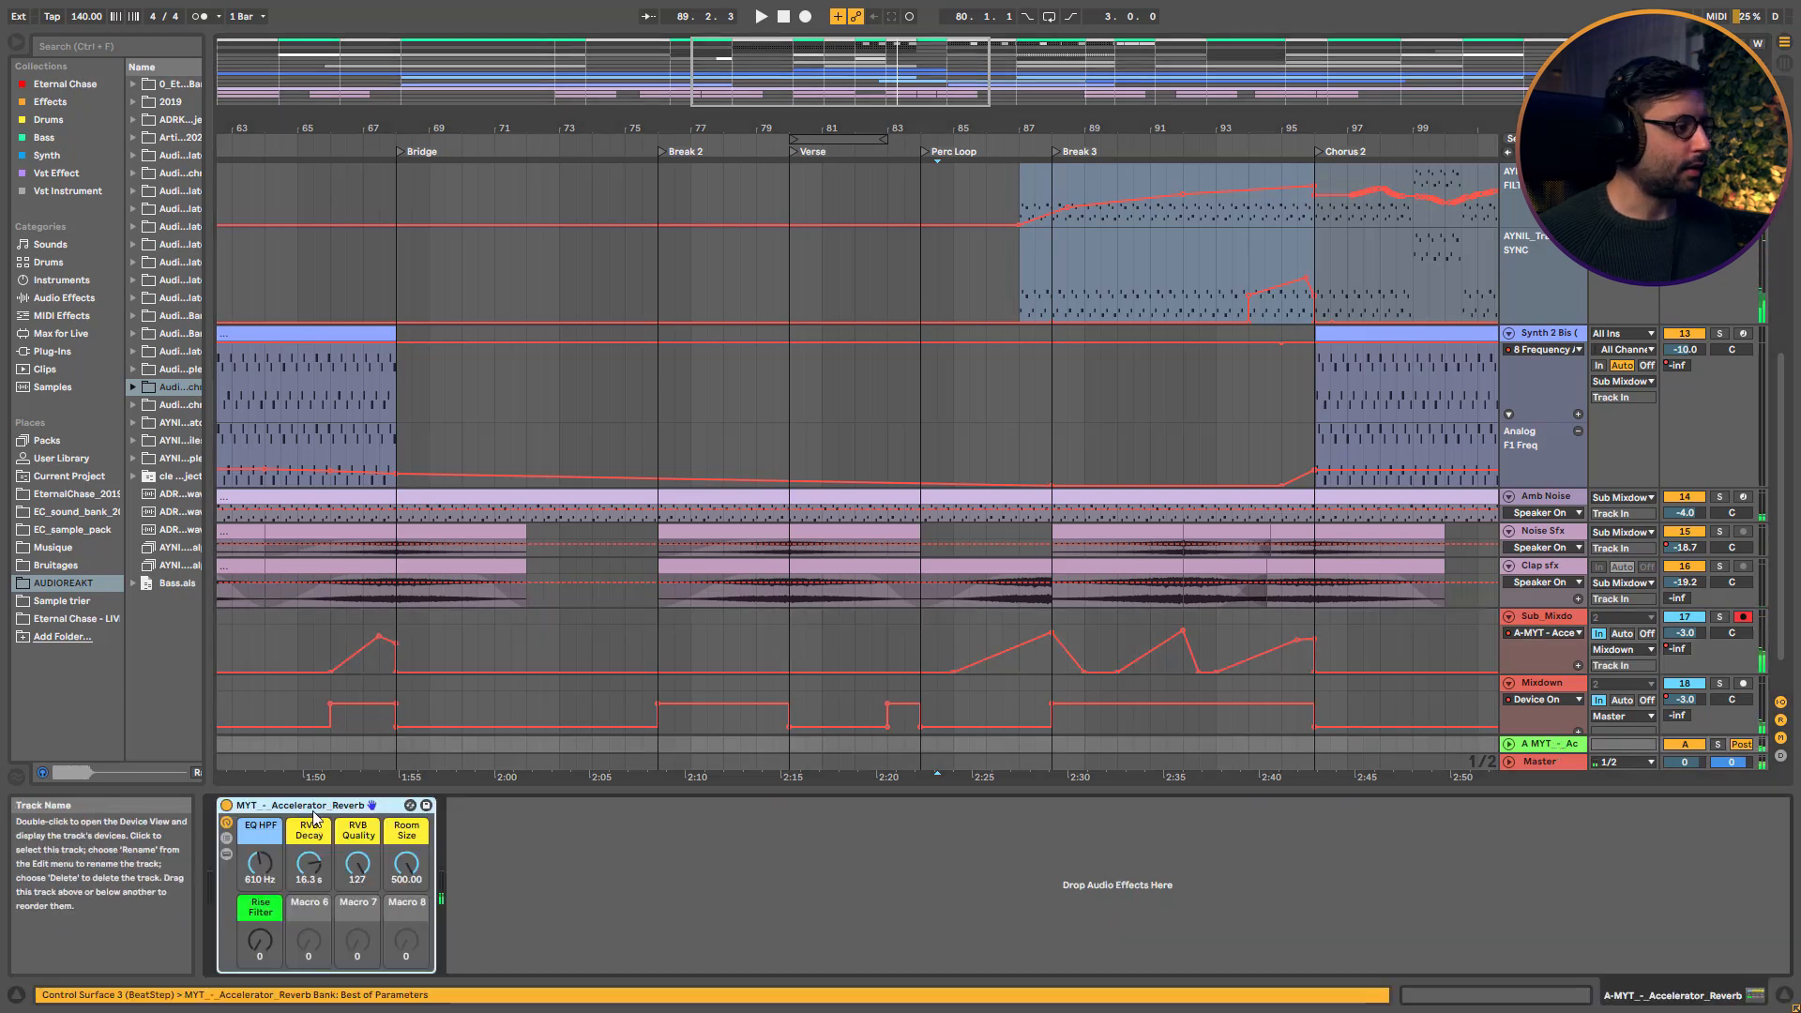
pyautogui.click(226, 855)
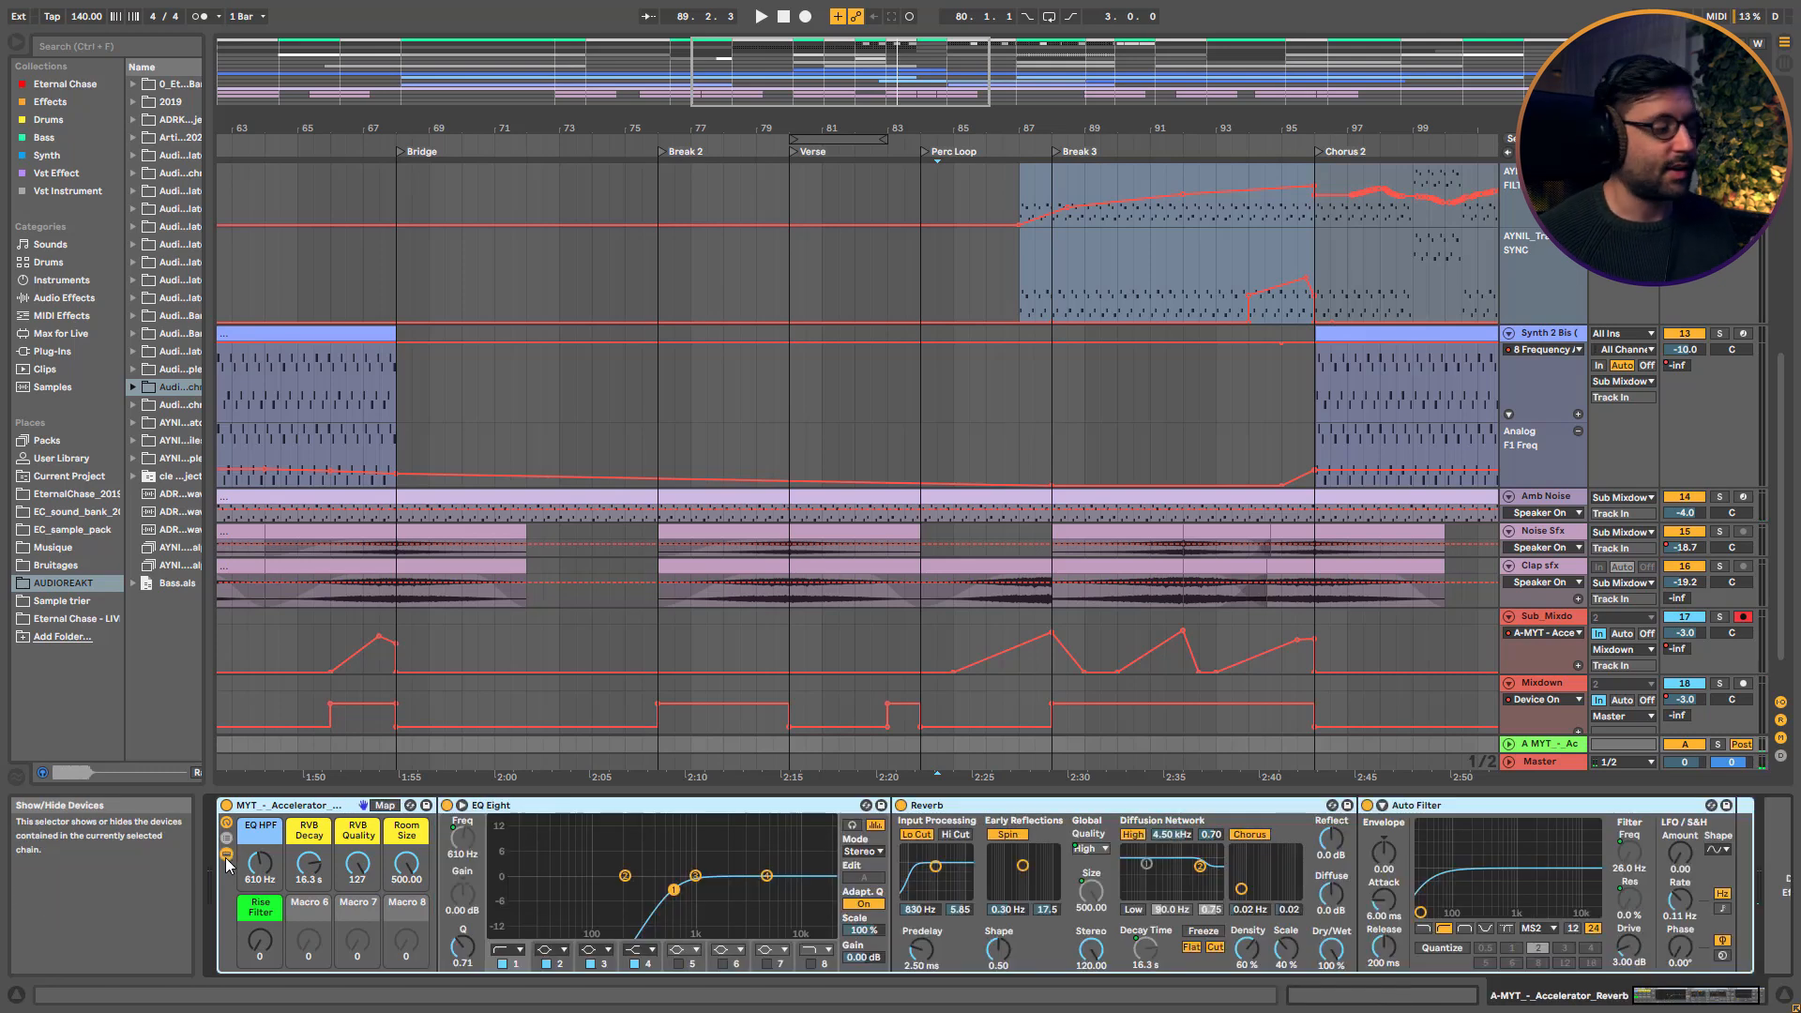
pyautogui.click(226, 855)
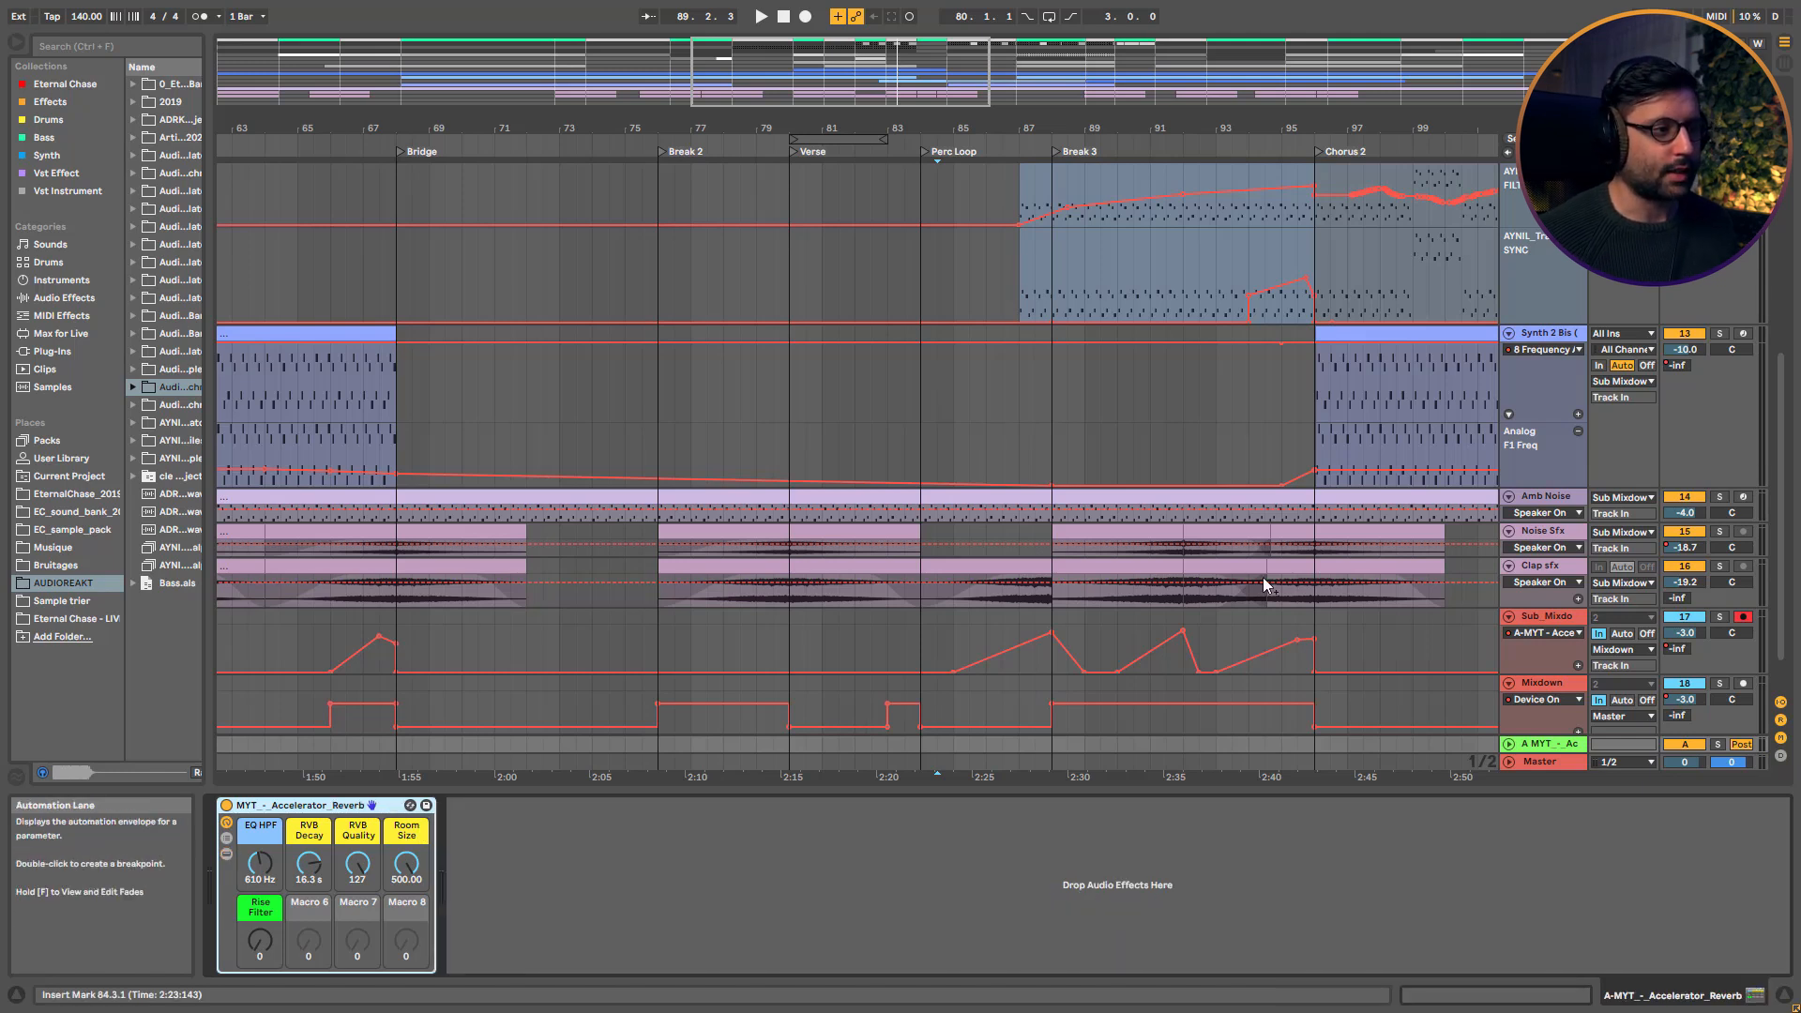
# Compare the Sub_Mixdown and Mixdown automation across the arrangement, and show the Mixdown track's devices
pyautogui.moveTo(960, 72); pyautogui.dragTo(960, 16)
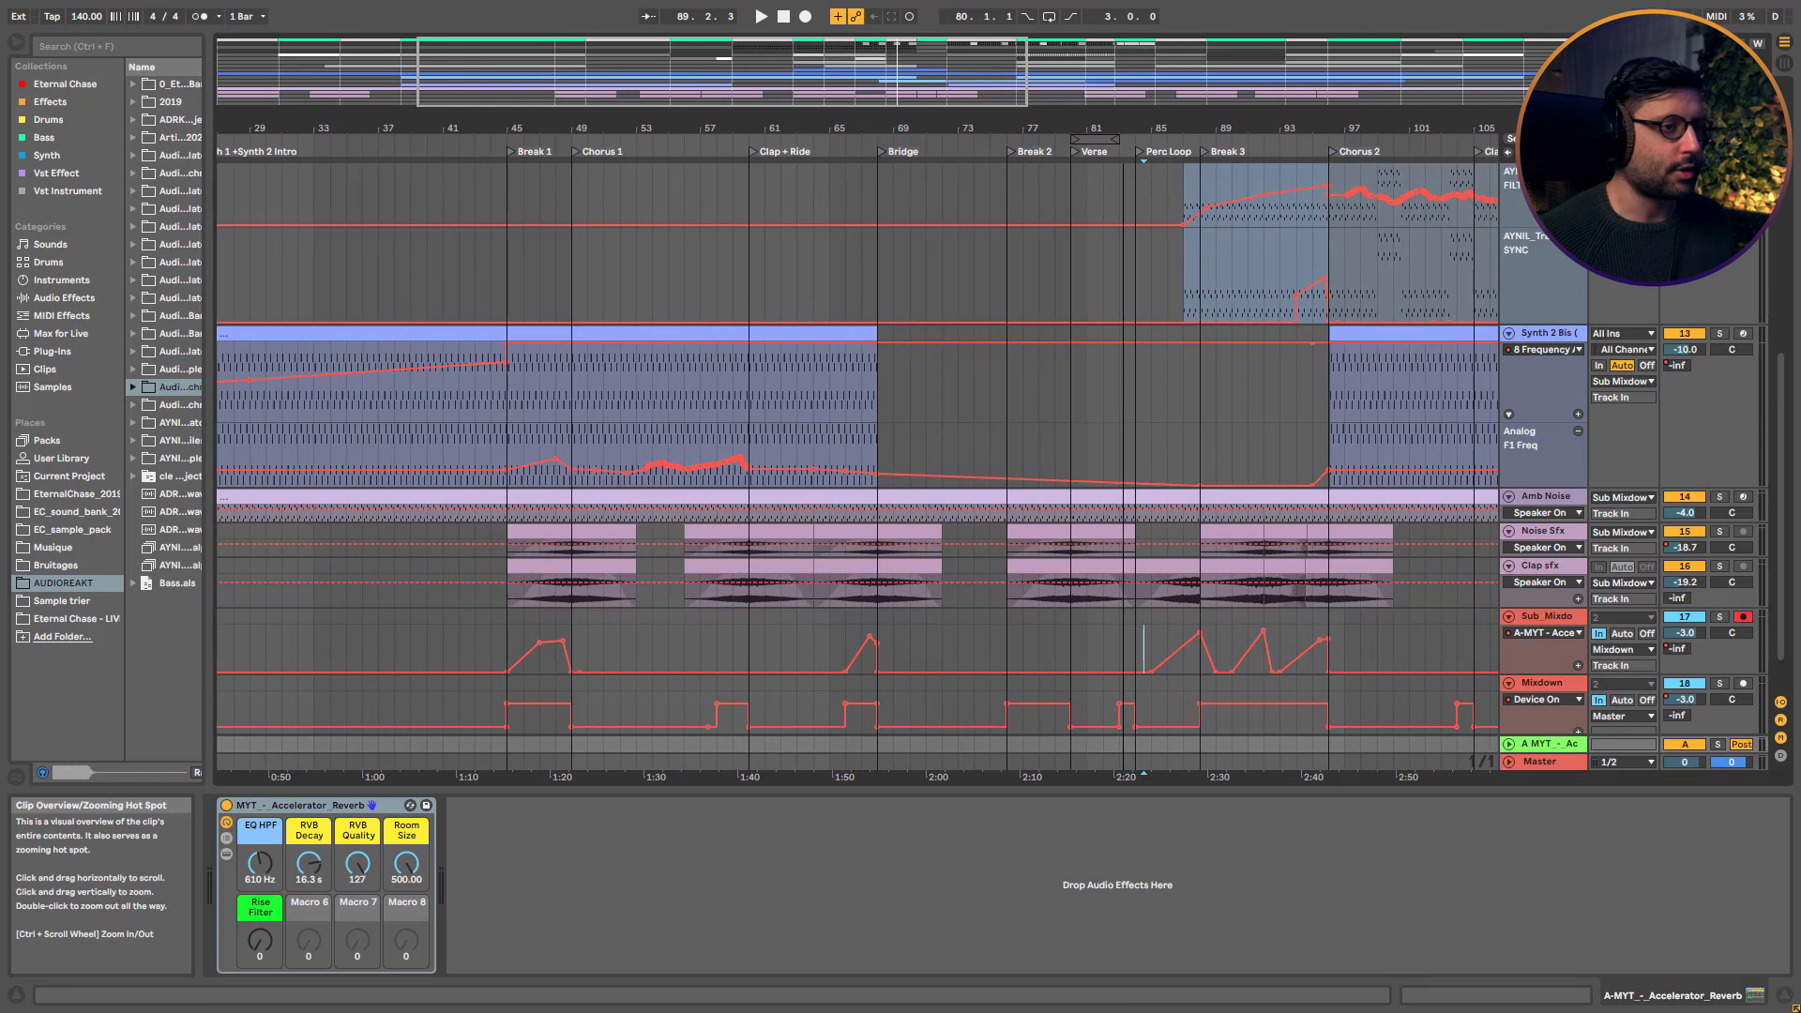
pyautogui.moveTo(656, 120); pyautogui.dragTo(655, 83)
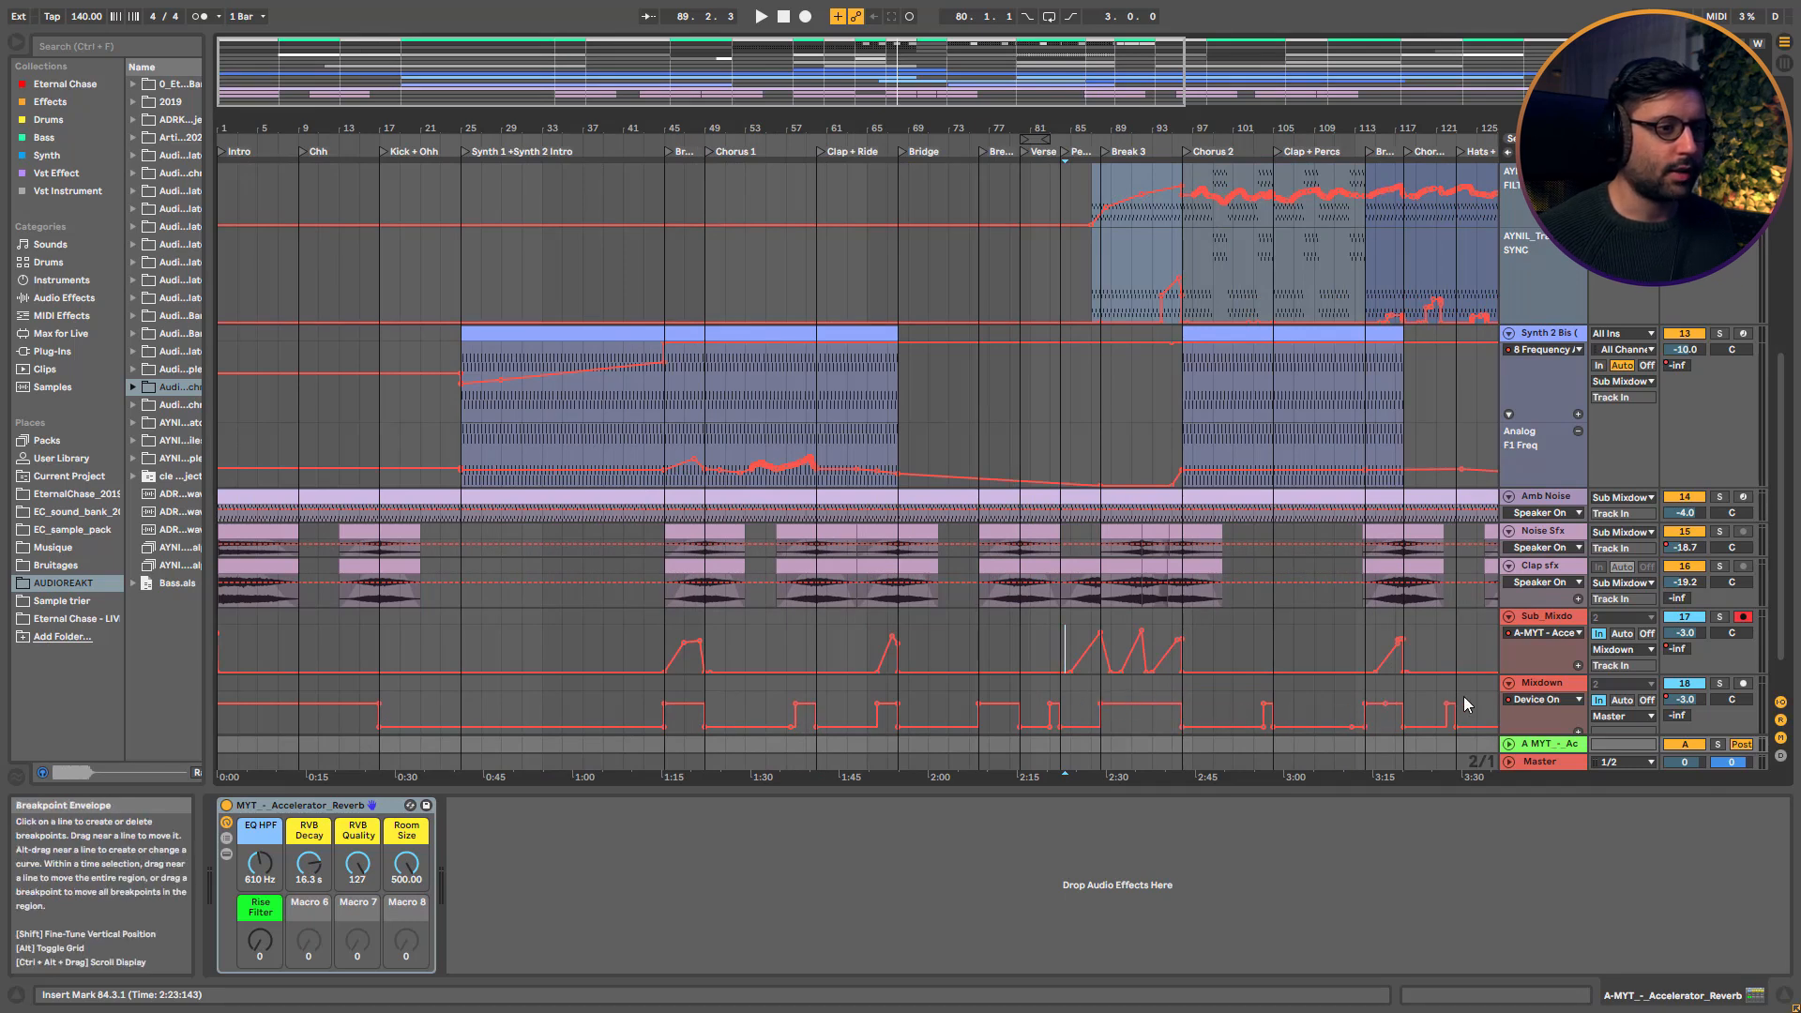
pyautogui.click(1541, 692)
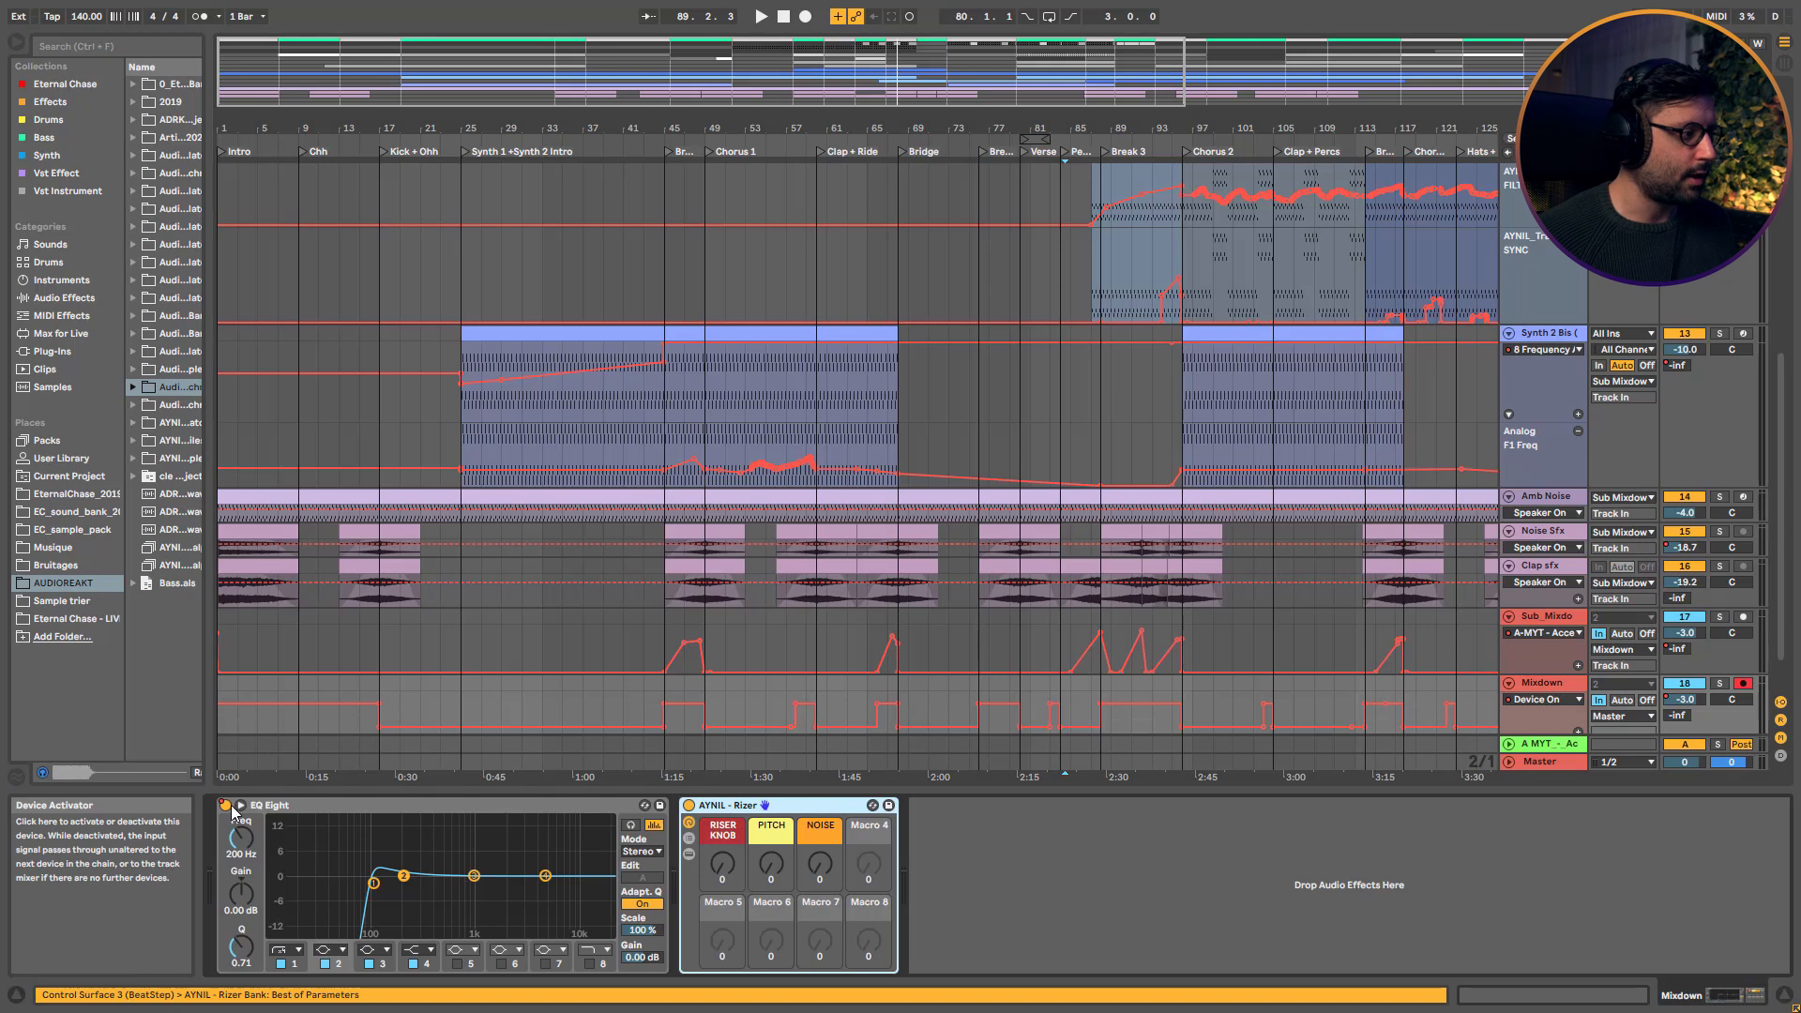
# Play the arrangement from bar 45 through the break before Chorus 1, with the Mixdown track's device switching on, and stop
pyautogui.click(666, 705)
pyautogui.press('space')
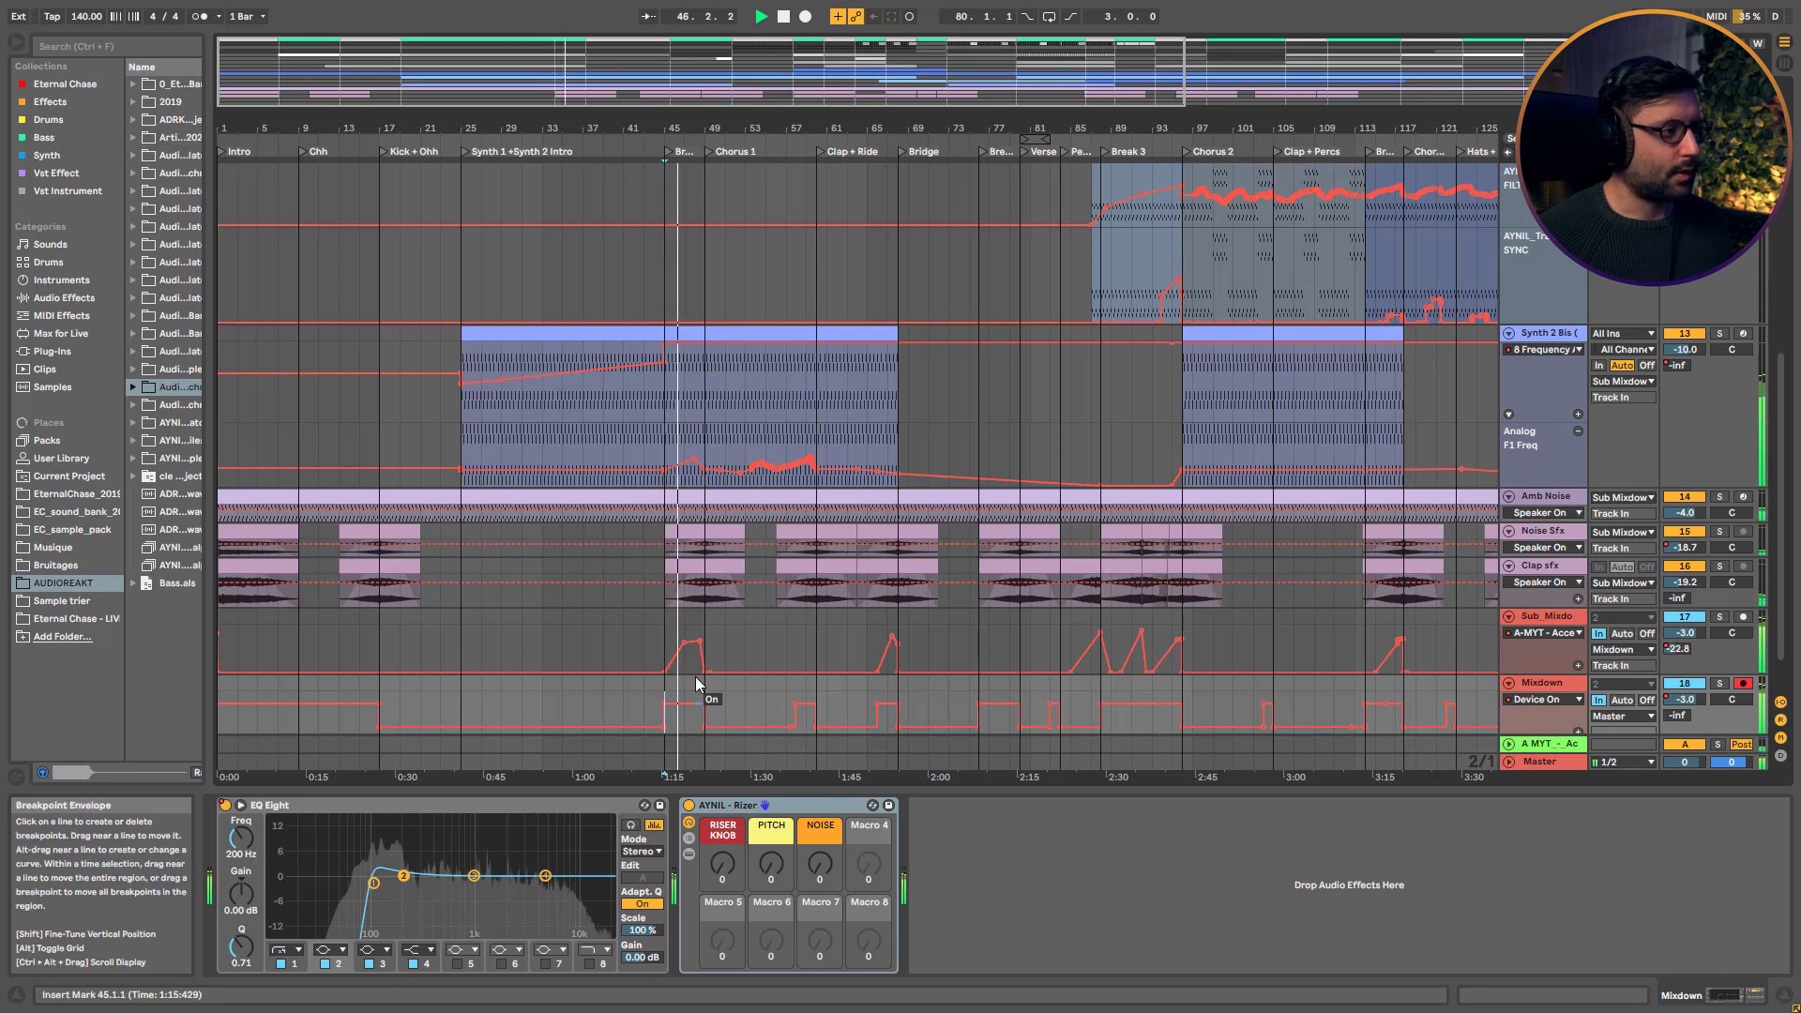
pyautogui.press('space')
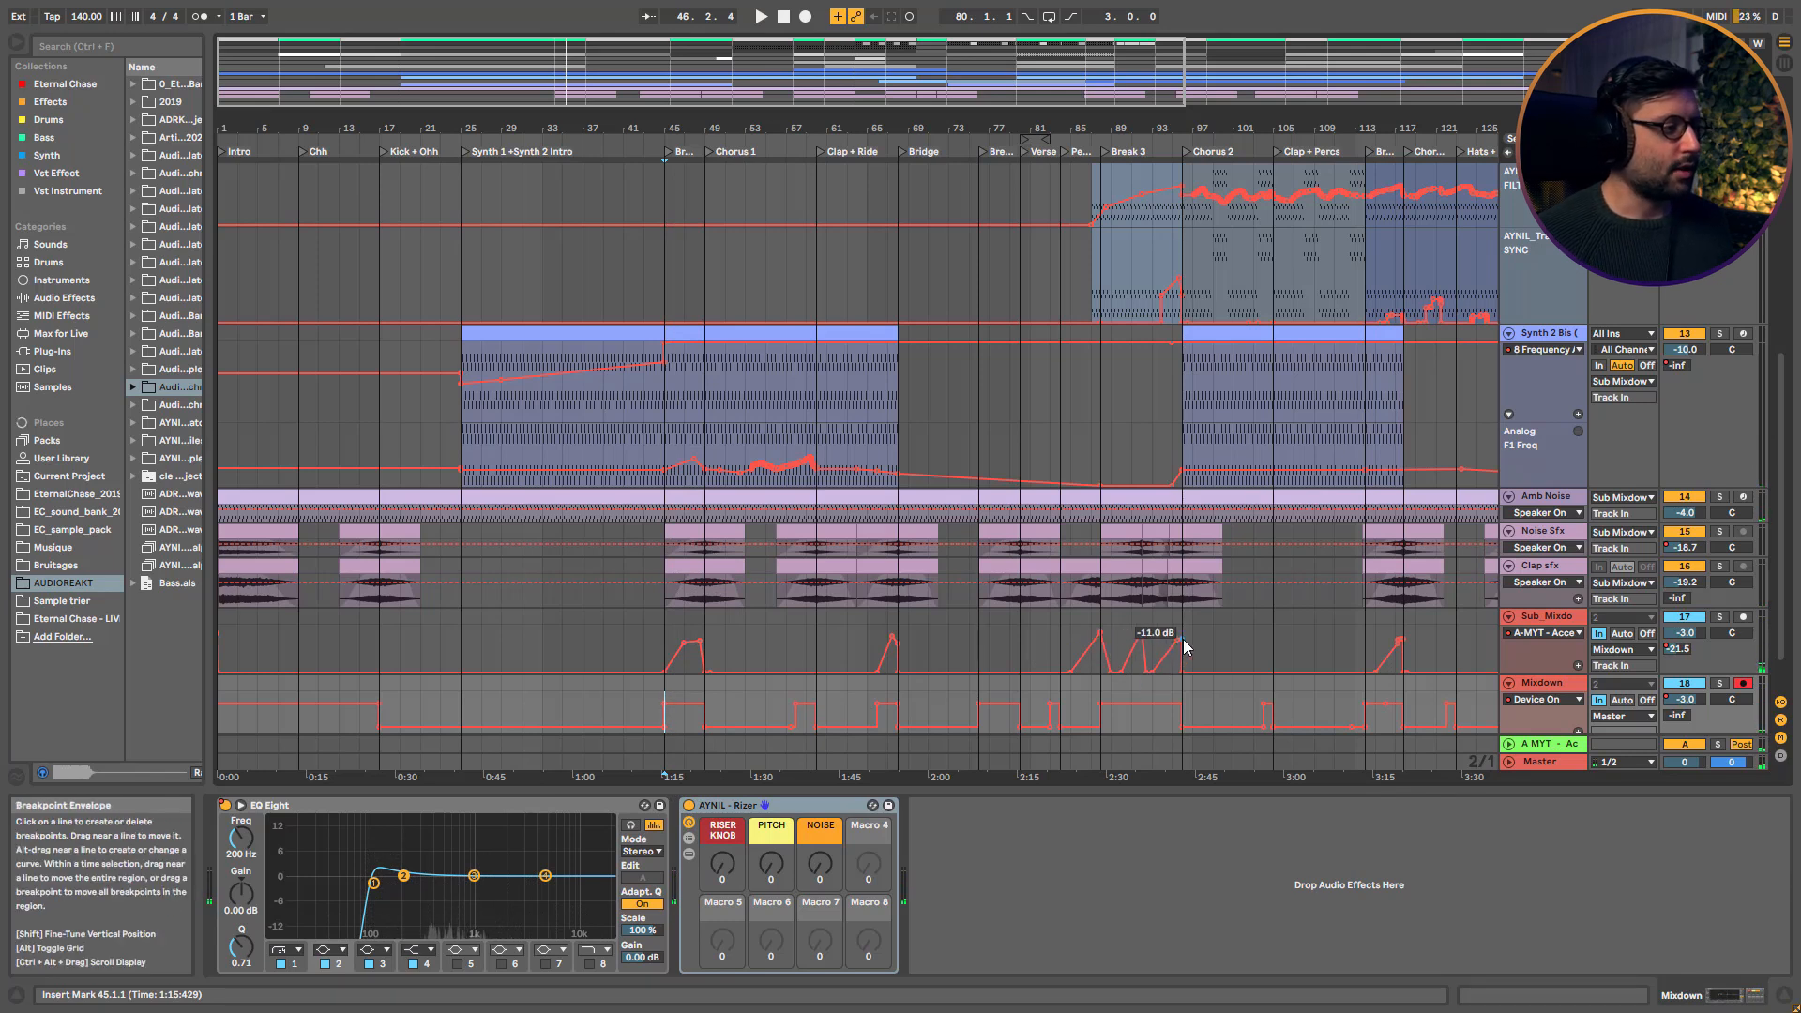
# Fold the Clap sfx track and display the Analog F1 Freq automation on the Amb synth Low track
pyautogui.doubleClick(1252, 73)
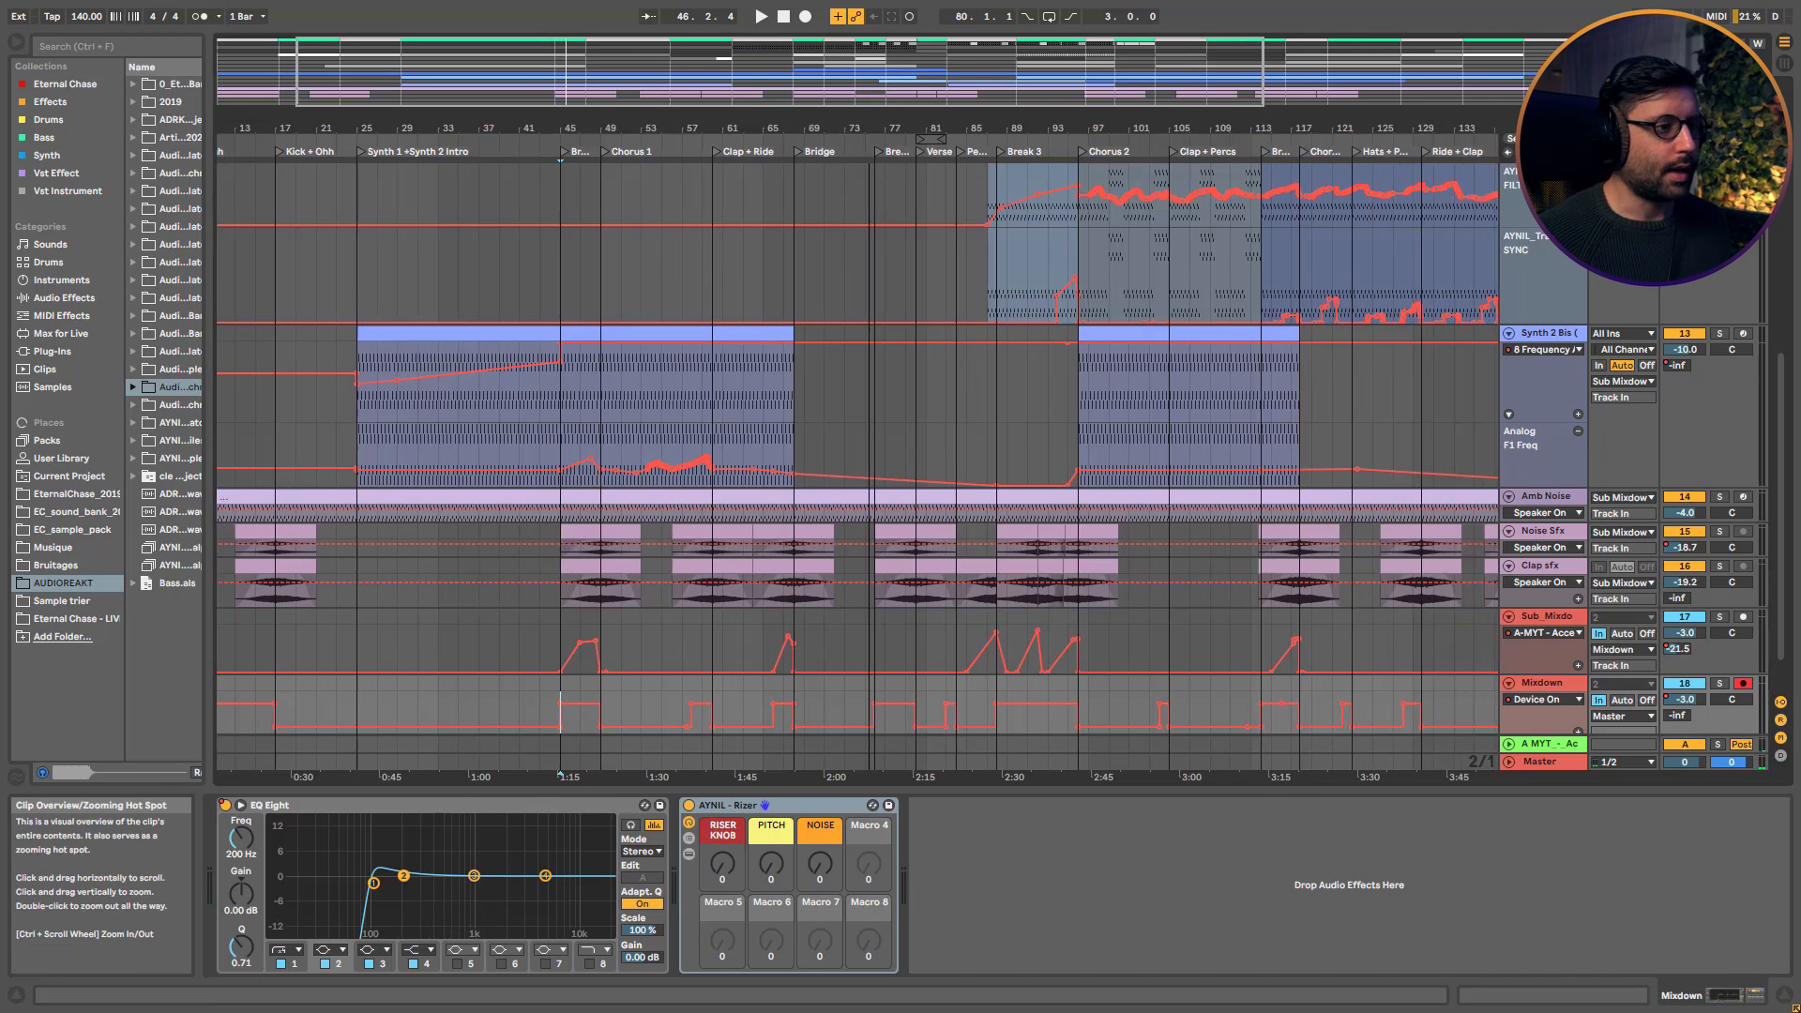
pyautogui.click(1511, 567)
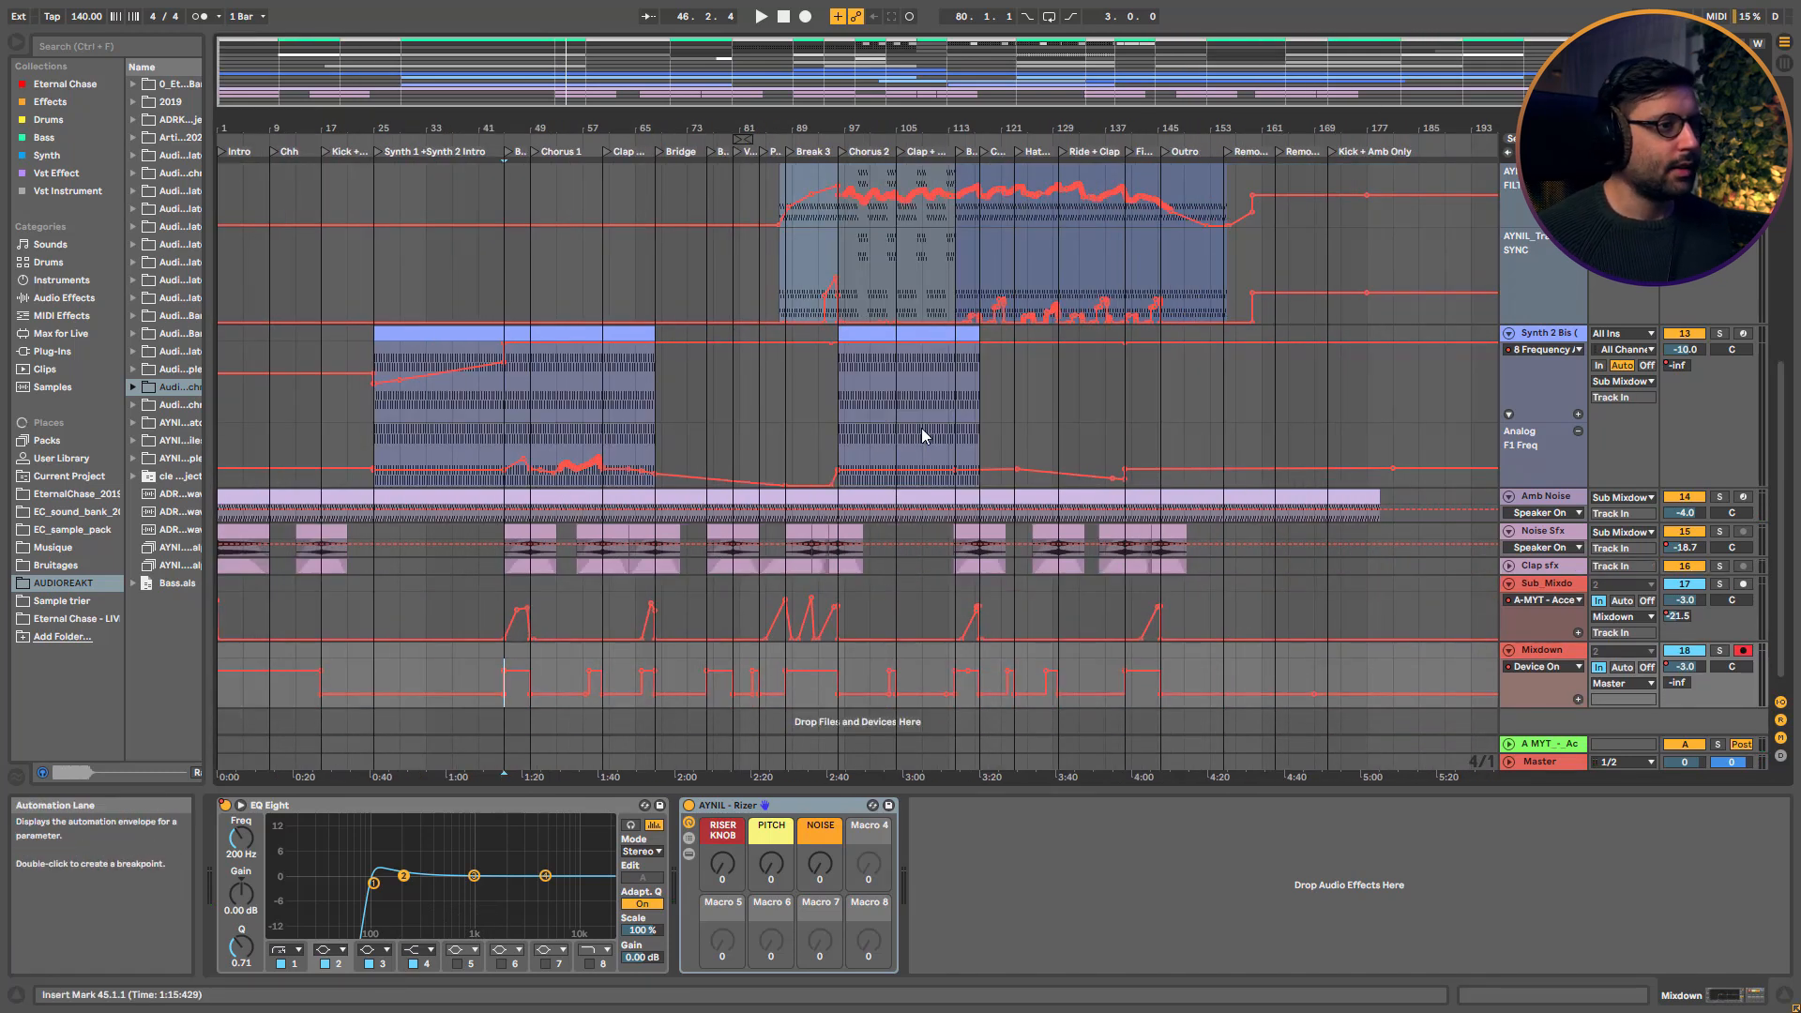
pyautogui.scroll(3, 1045, 447)
pyautogui.scroll(2, 1477, 432)
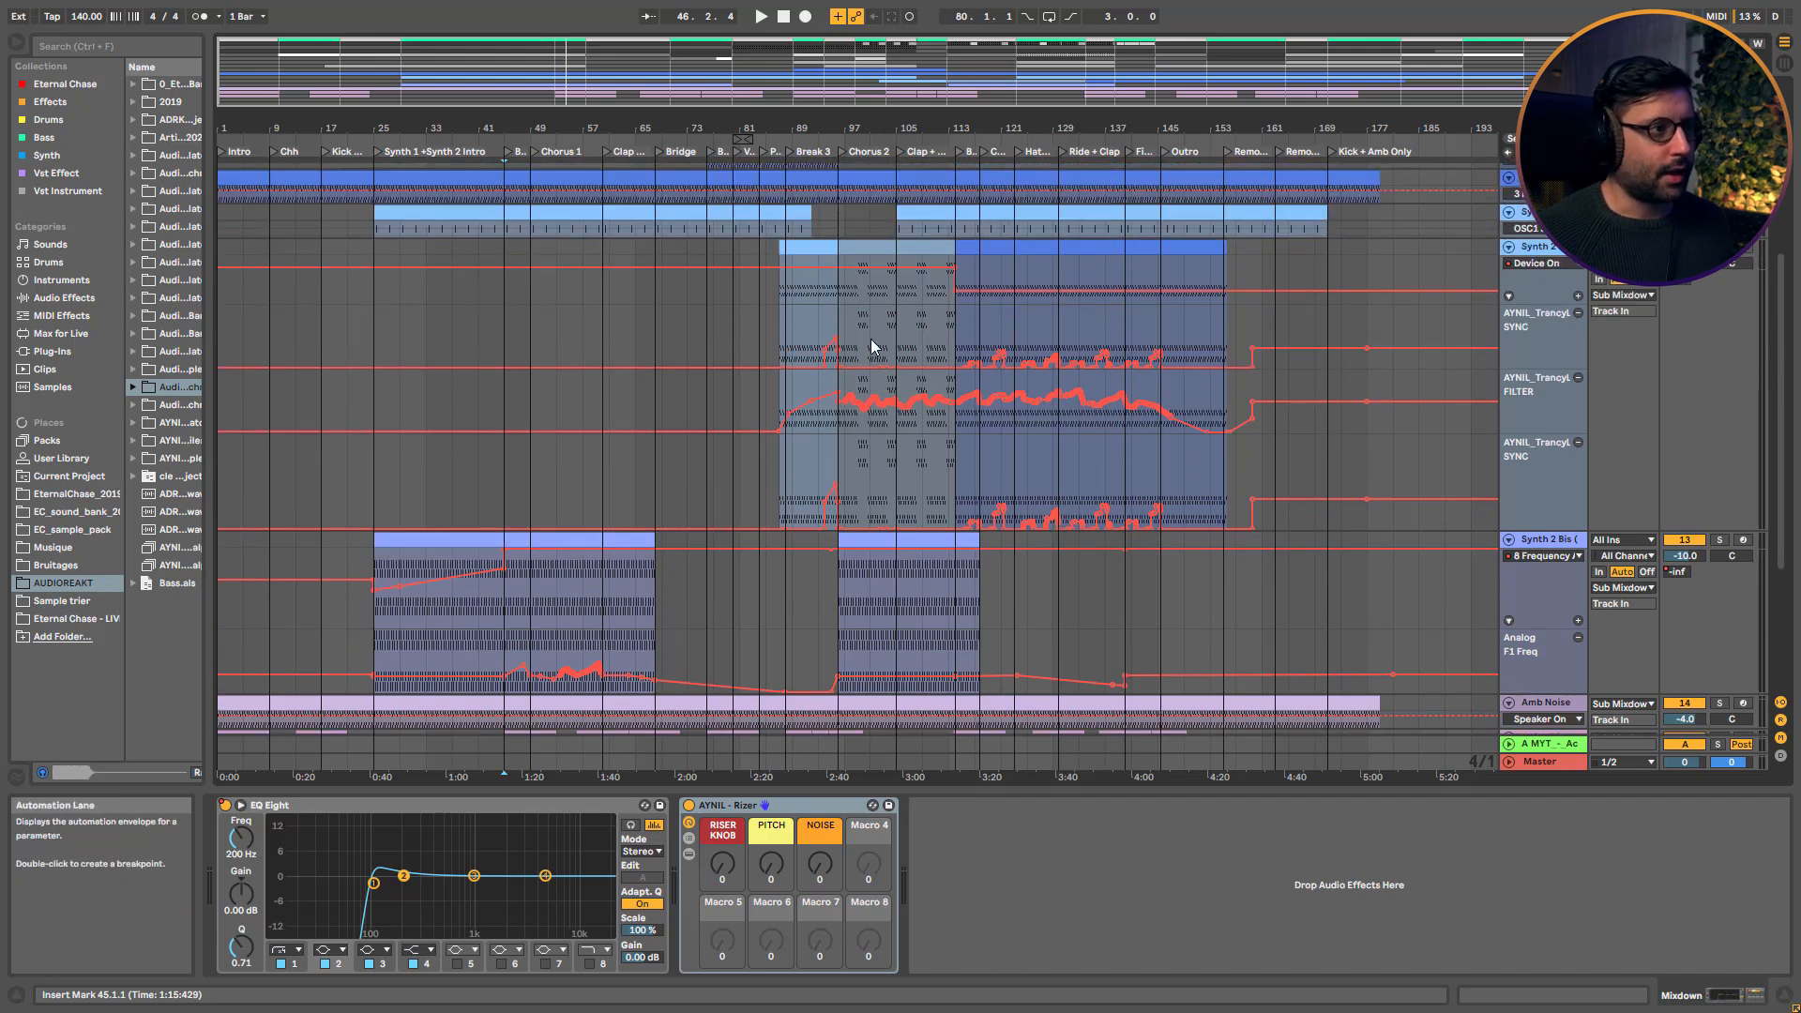
pyautogui.scroll(2, 1533, 310)
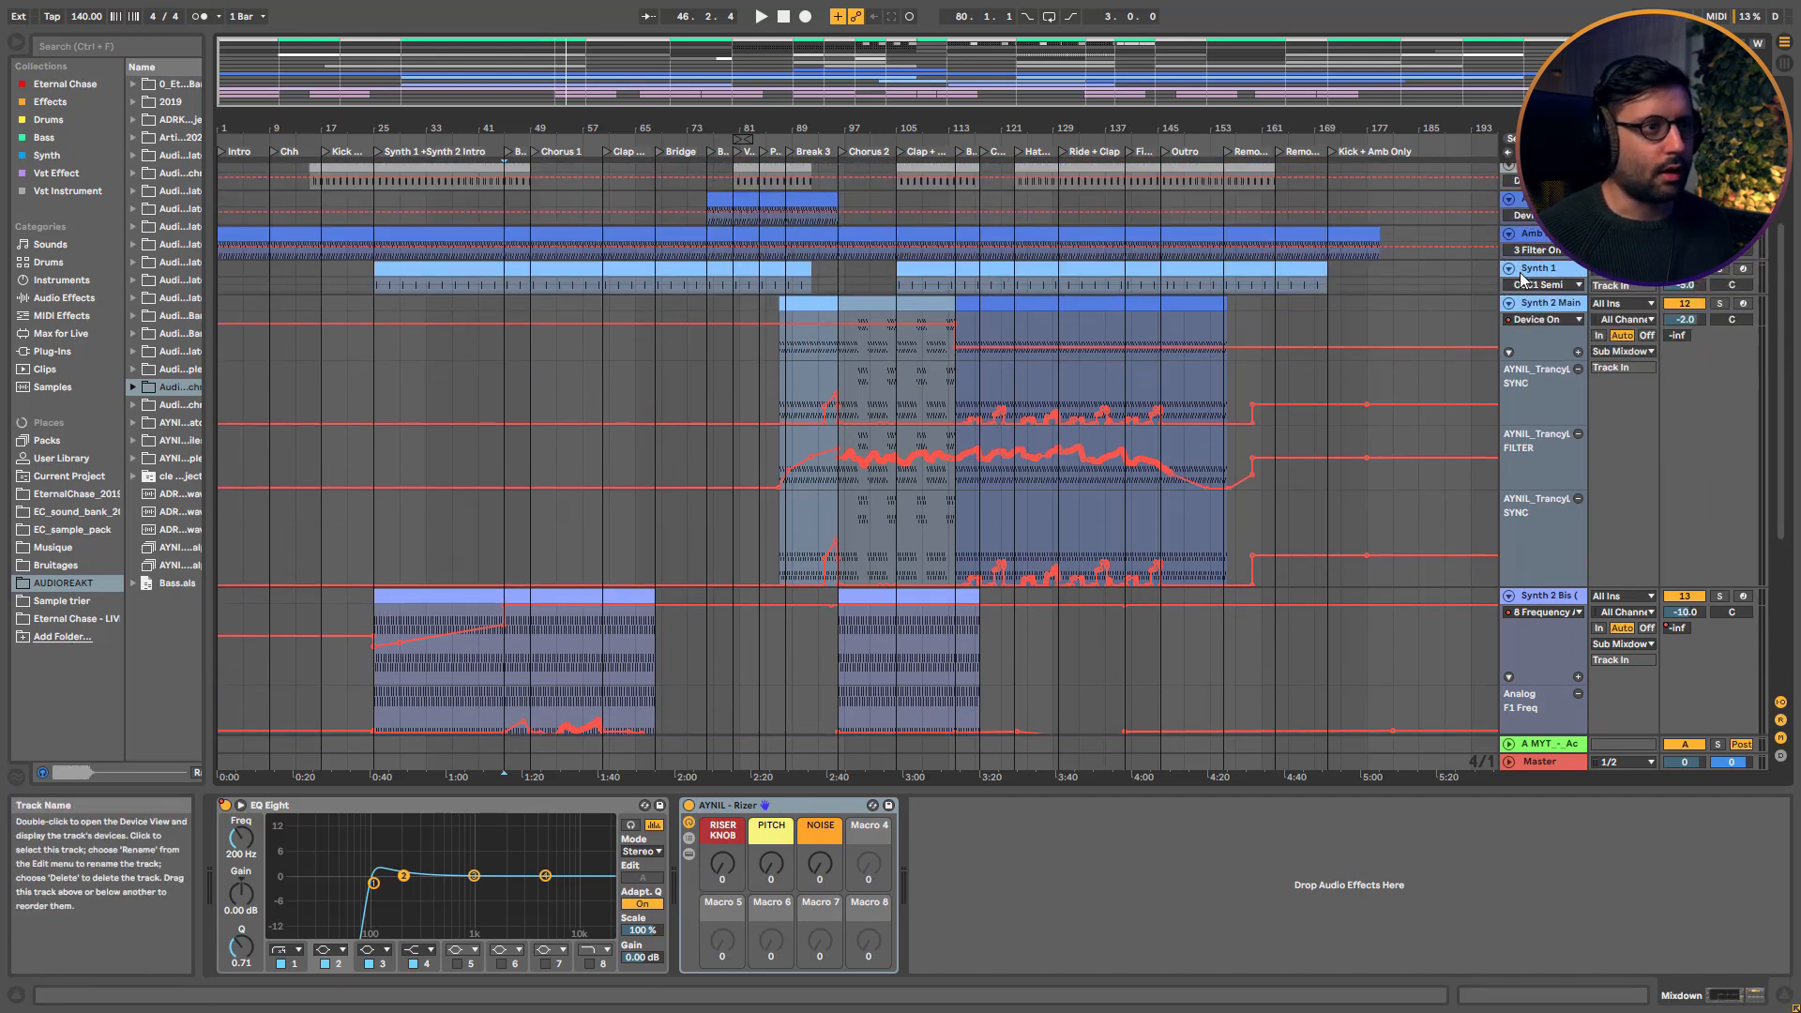
pyautogui.scroll(4, 1464, 347)
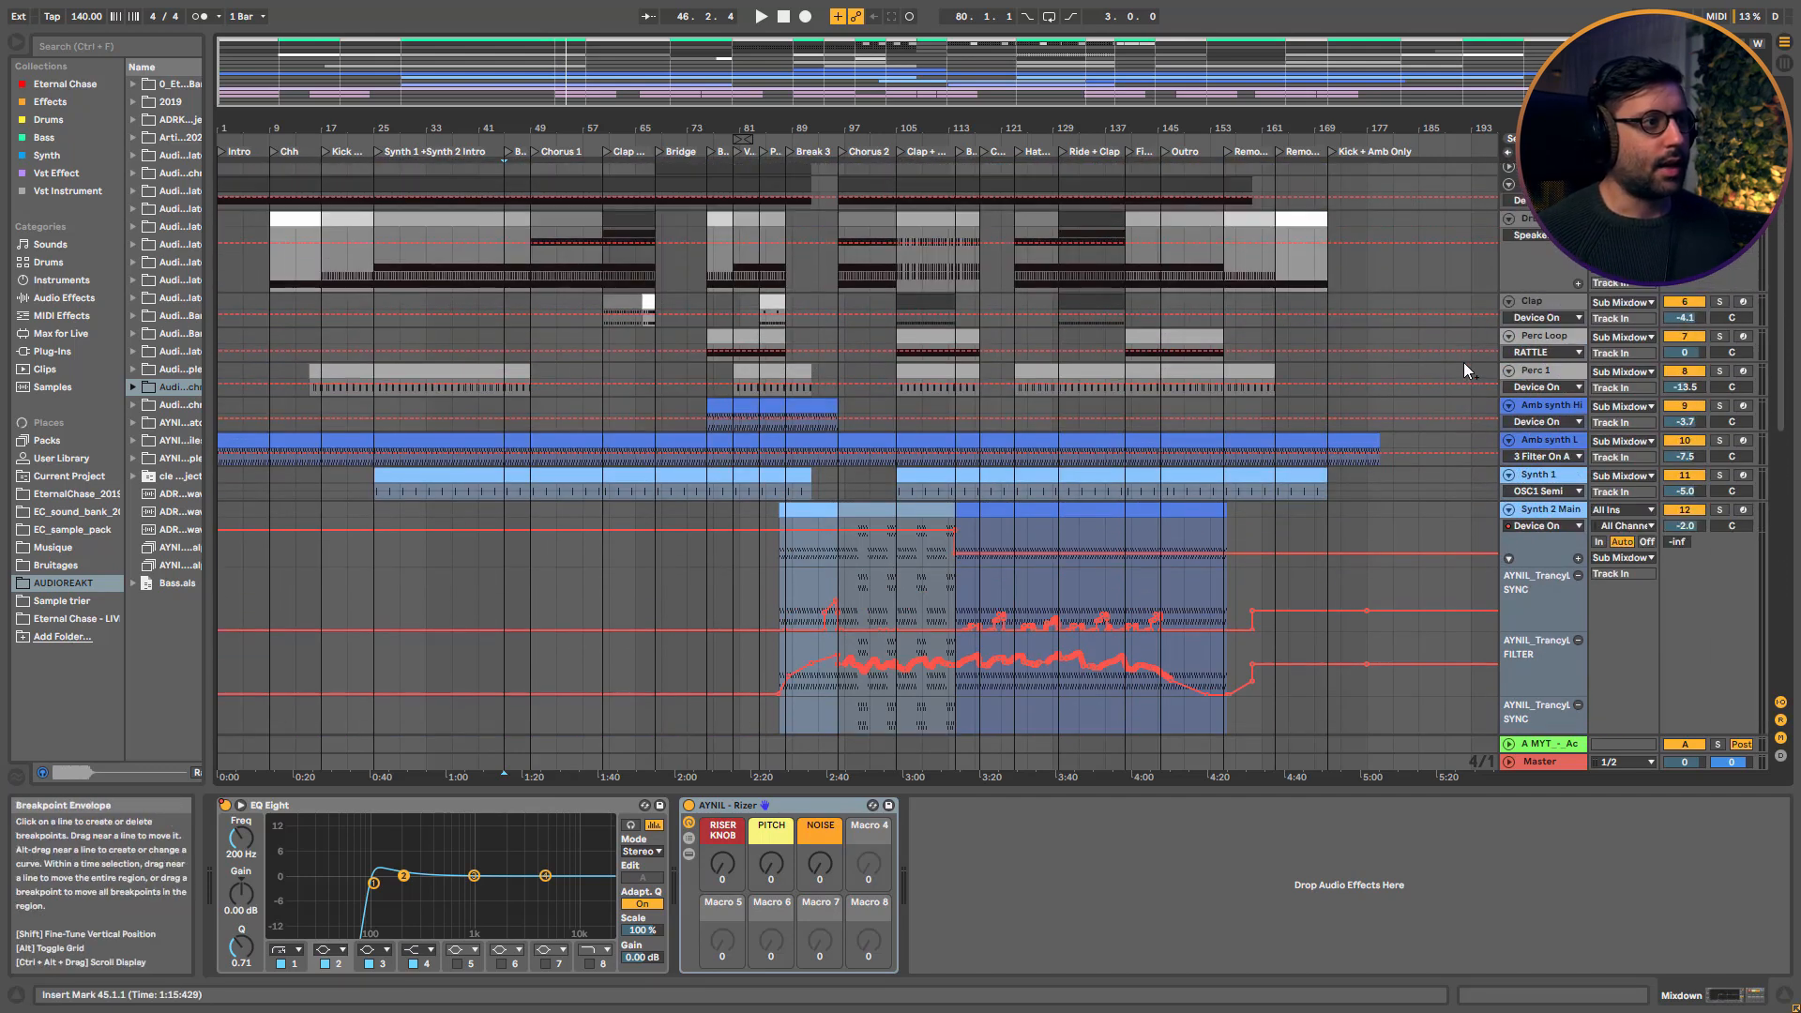
pyautogui.click(1547, 440)
pyautogui.click(1546, 456)
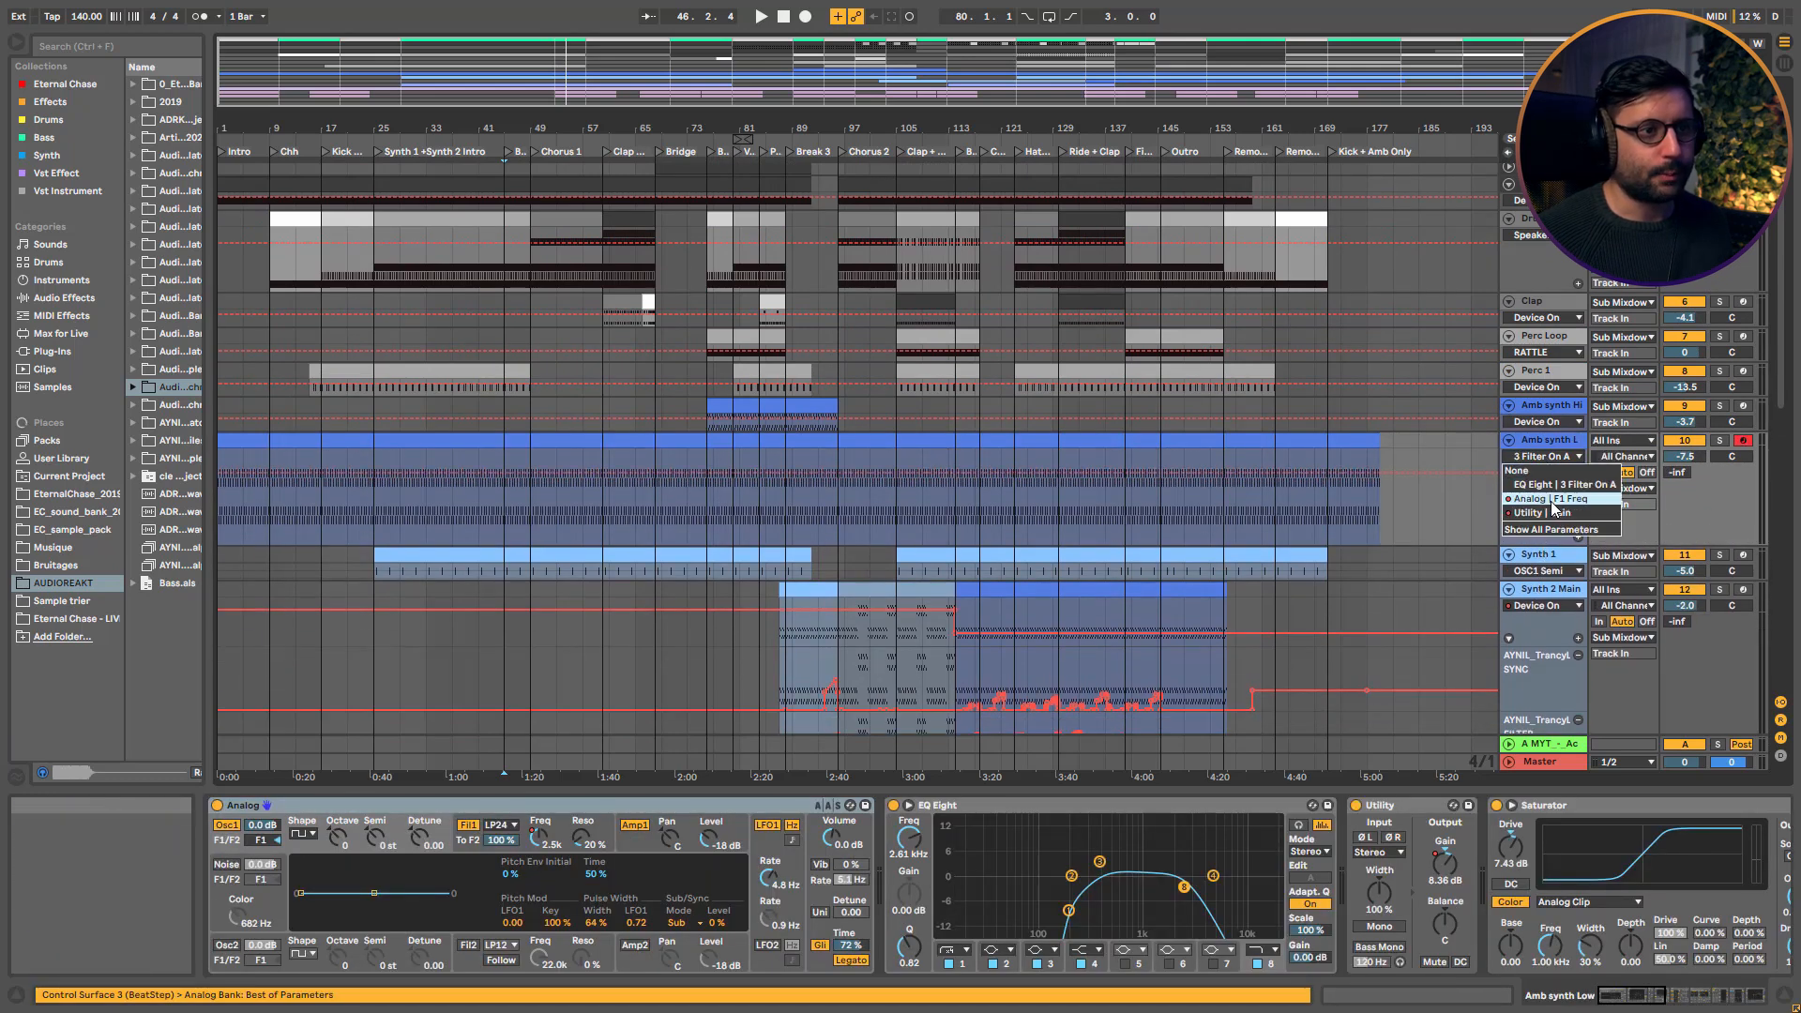
pyautogui.click(1549, 499)
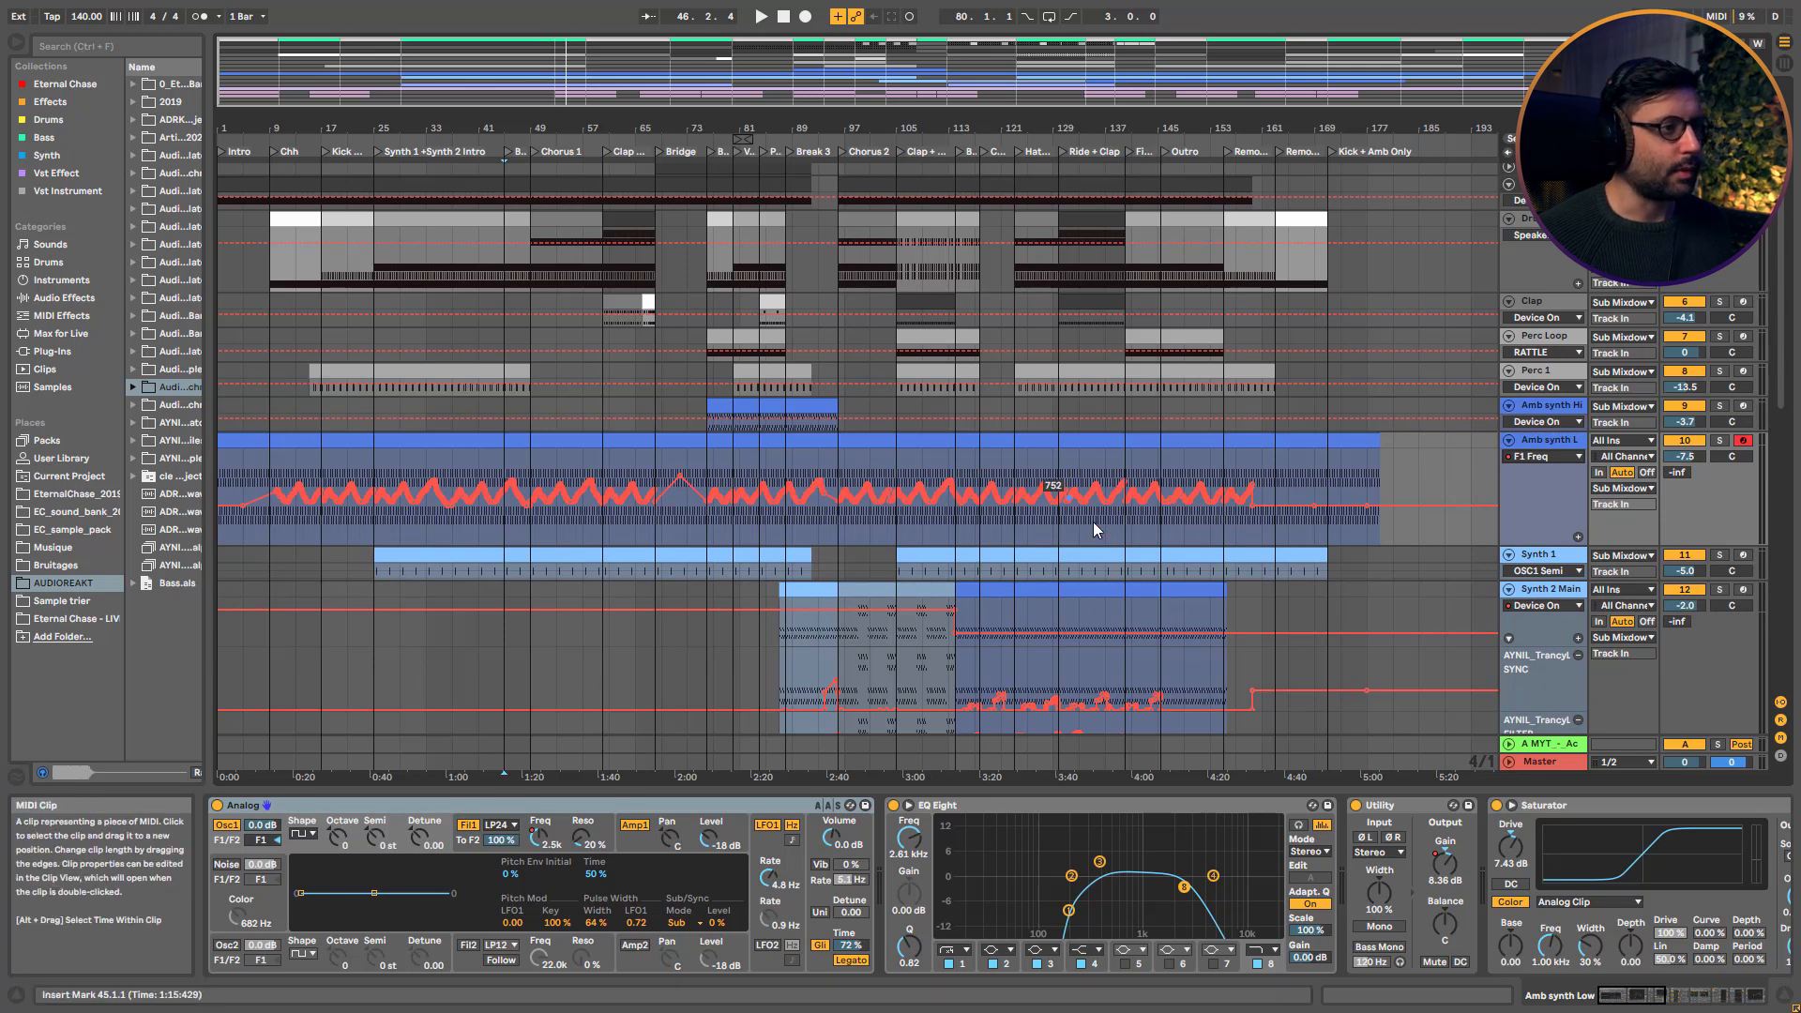
# Solo the Amb synth Low track, play it from bar 45 to hear the filter movement, and stop
pyautogui.click(1719, 439)
pyautogui.press('space')
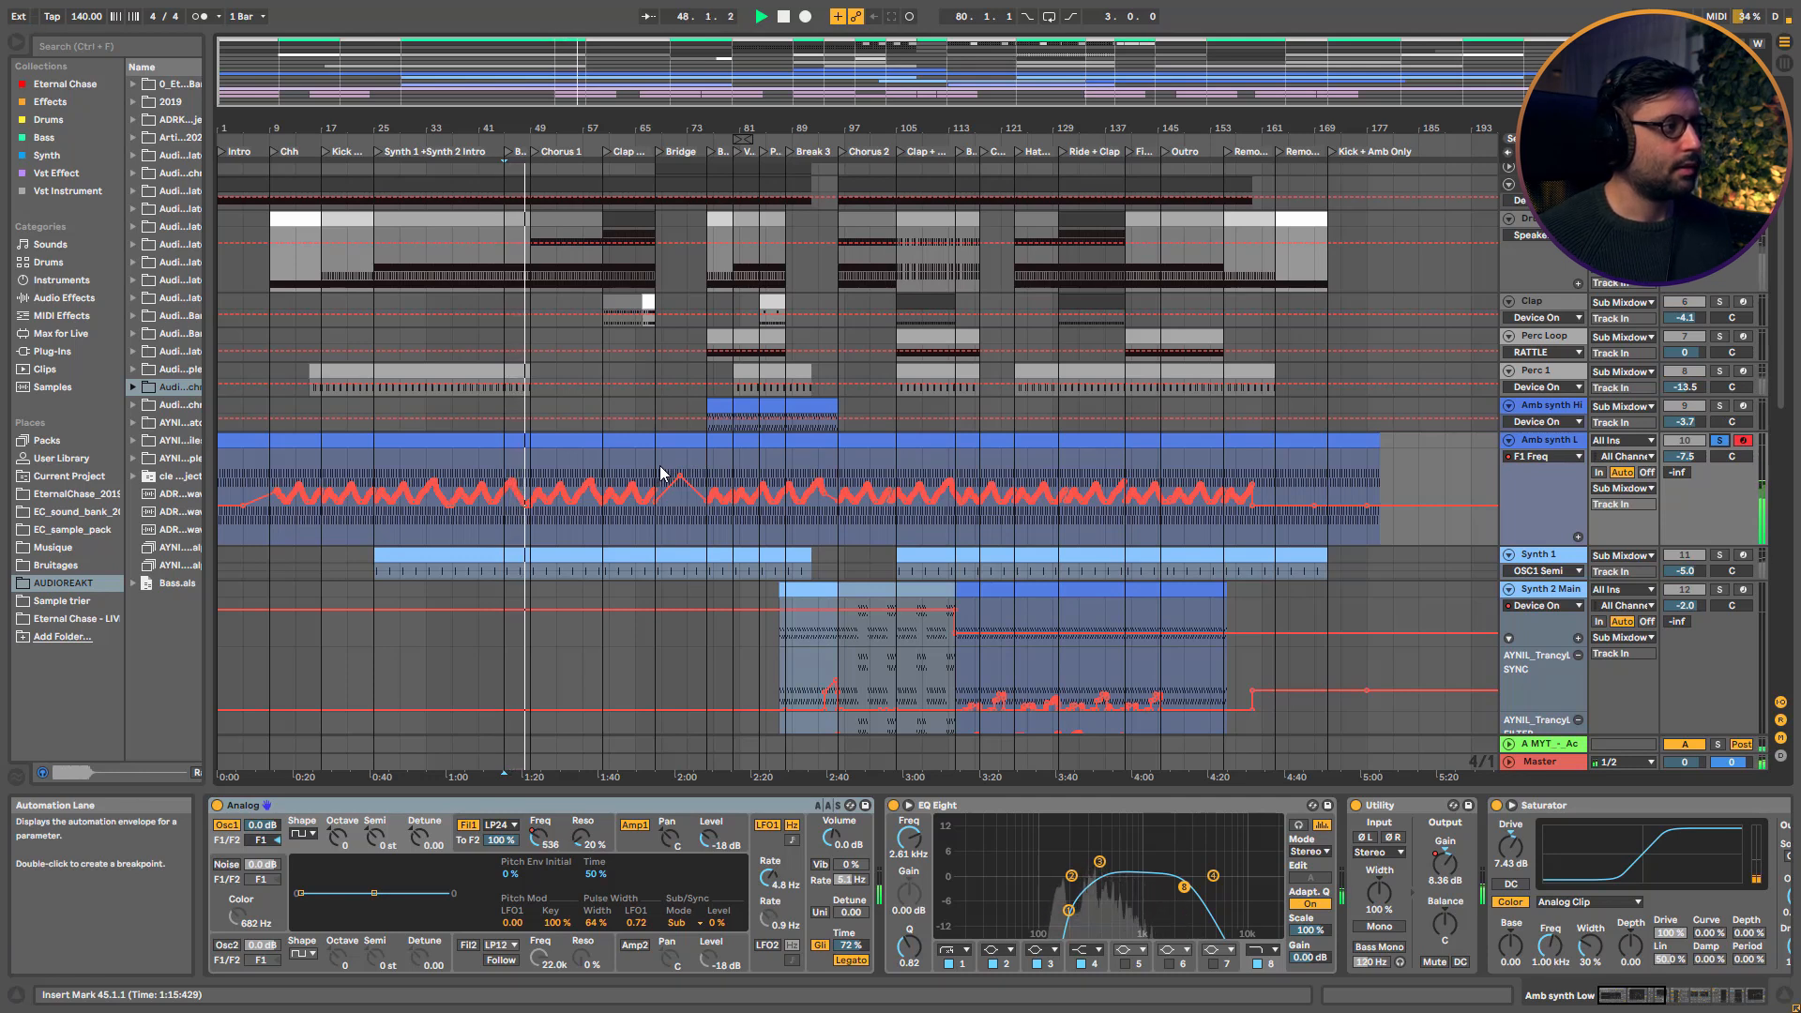
pyautogui.press('space')
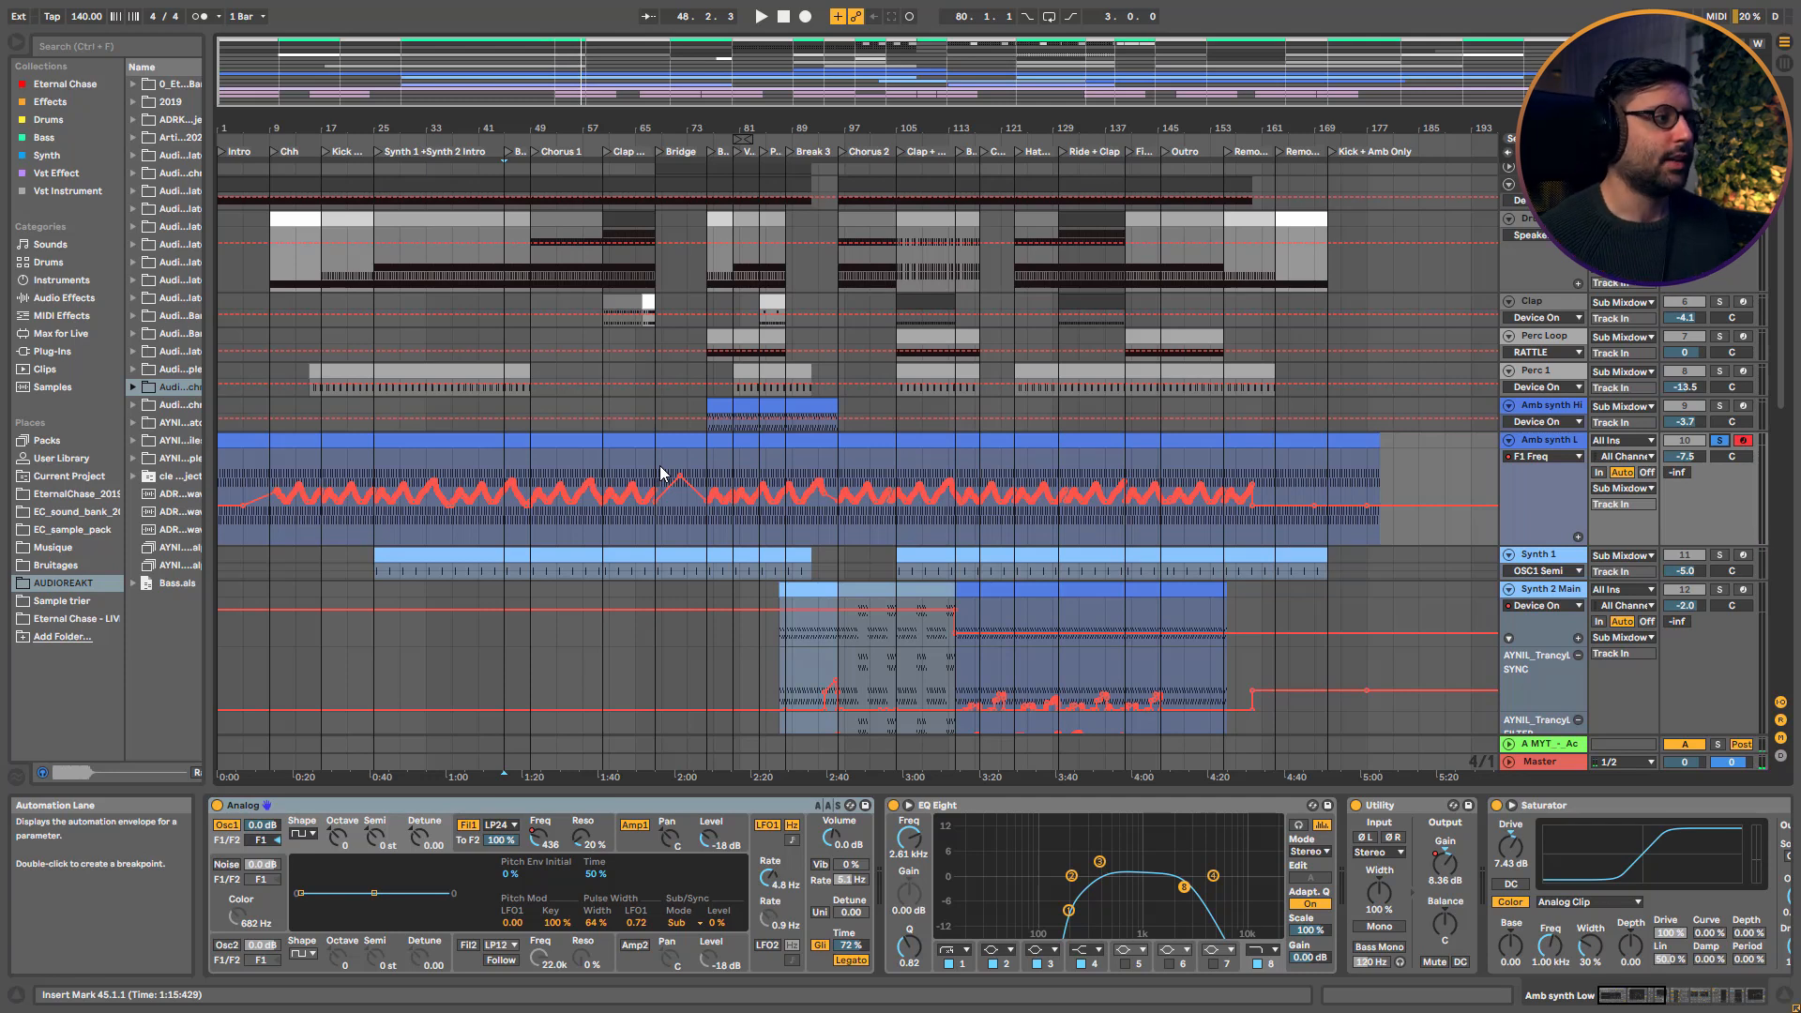
# Show the Amb synth Hi track's devices and check which of its parameters have automation
pyautogui.click(1540, 409)
pyautogui.click(1548, 422)
pyautogui.click(1548, 422)
pyautogui.scroll(3, 809, 255)
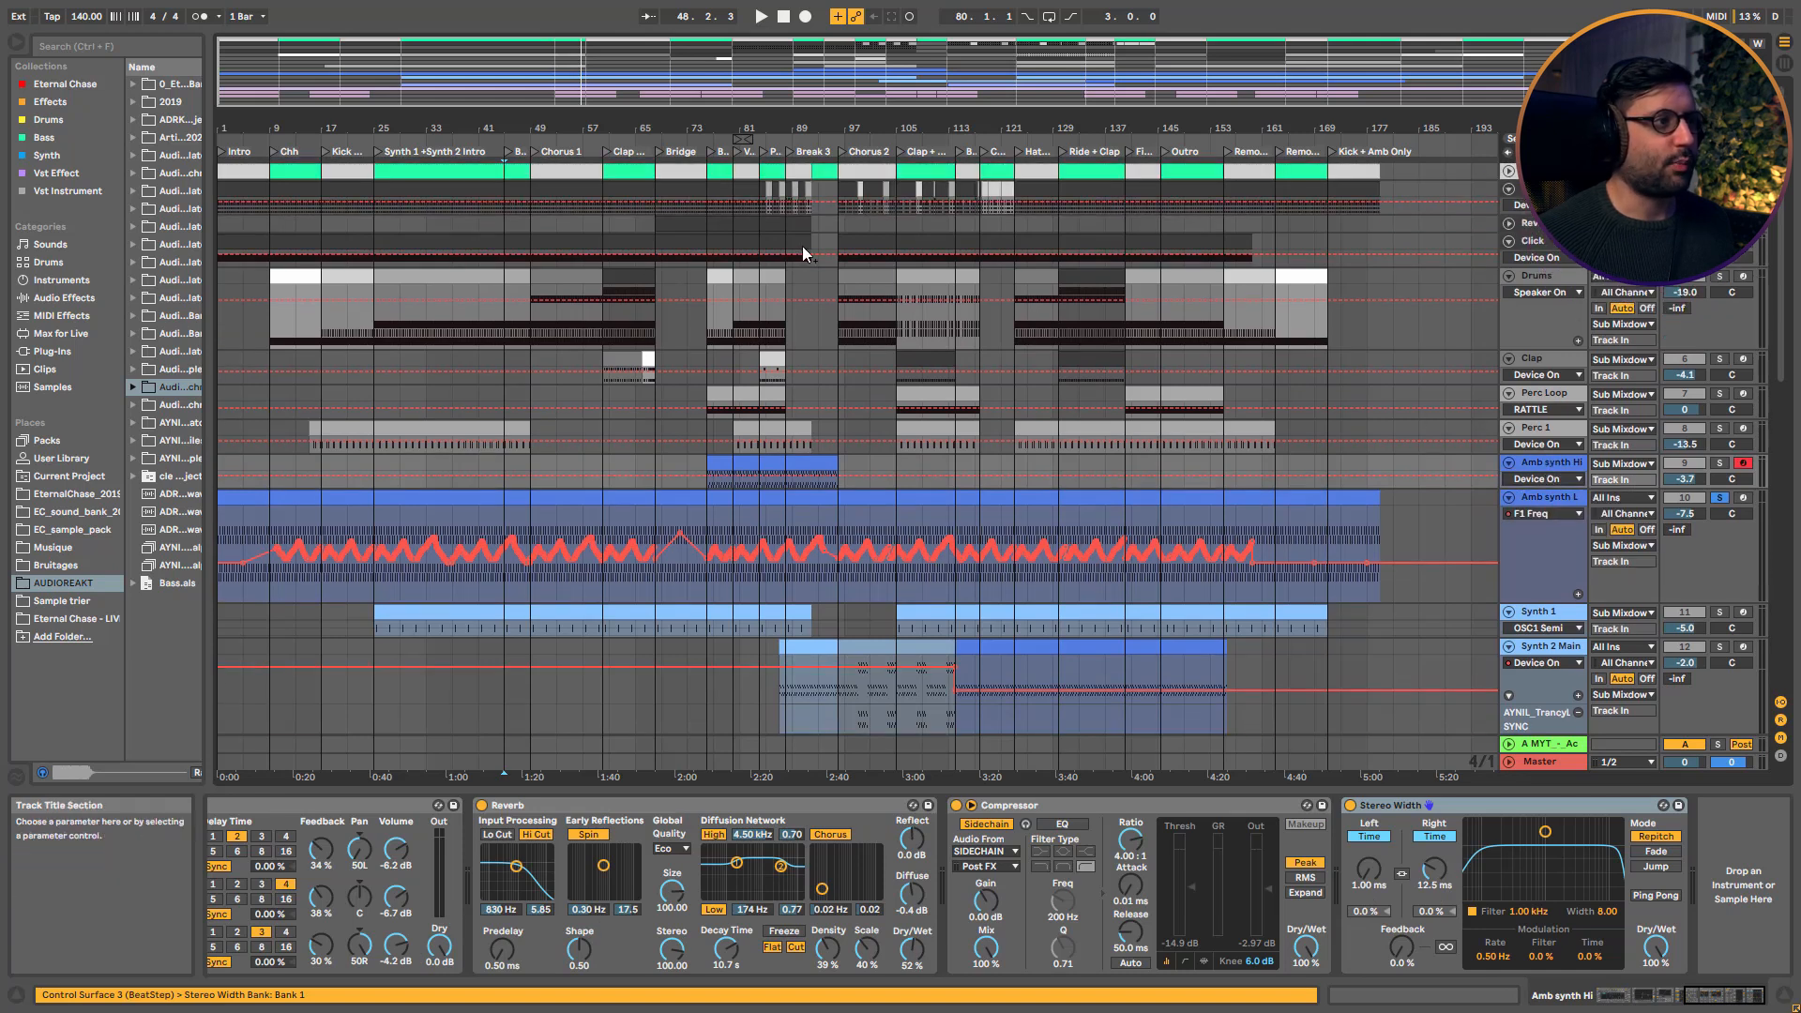
# Select the Clap track's clip in the Perc Loop section and inspect it up close, returning to the full arrangement
pyautogui.click(771, 359)
pyautogui.moveTo(651, 128); pyautogui.dragTo(654, 293)
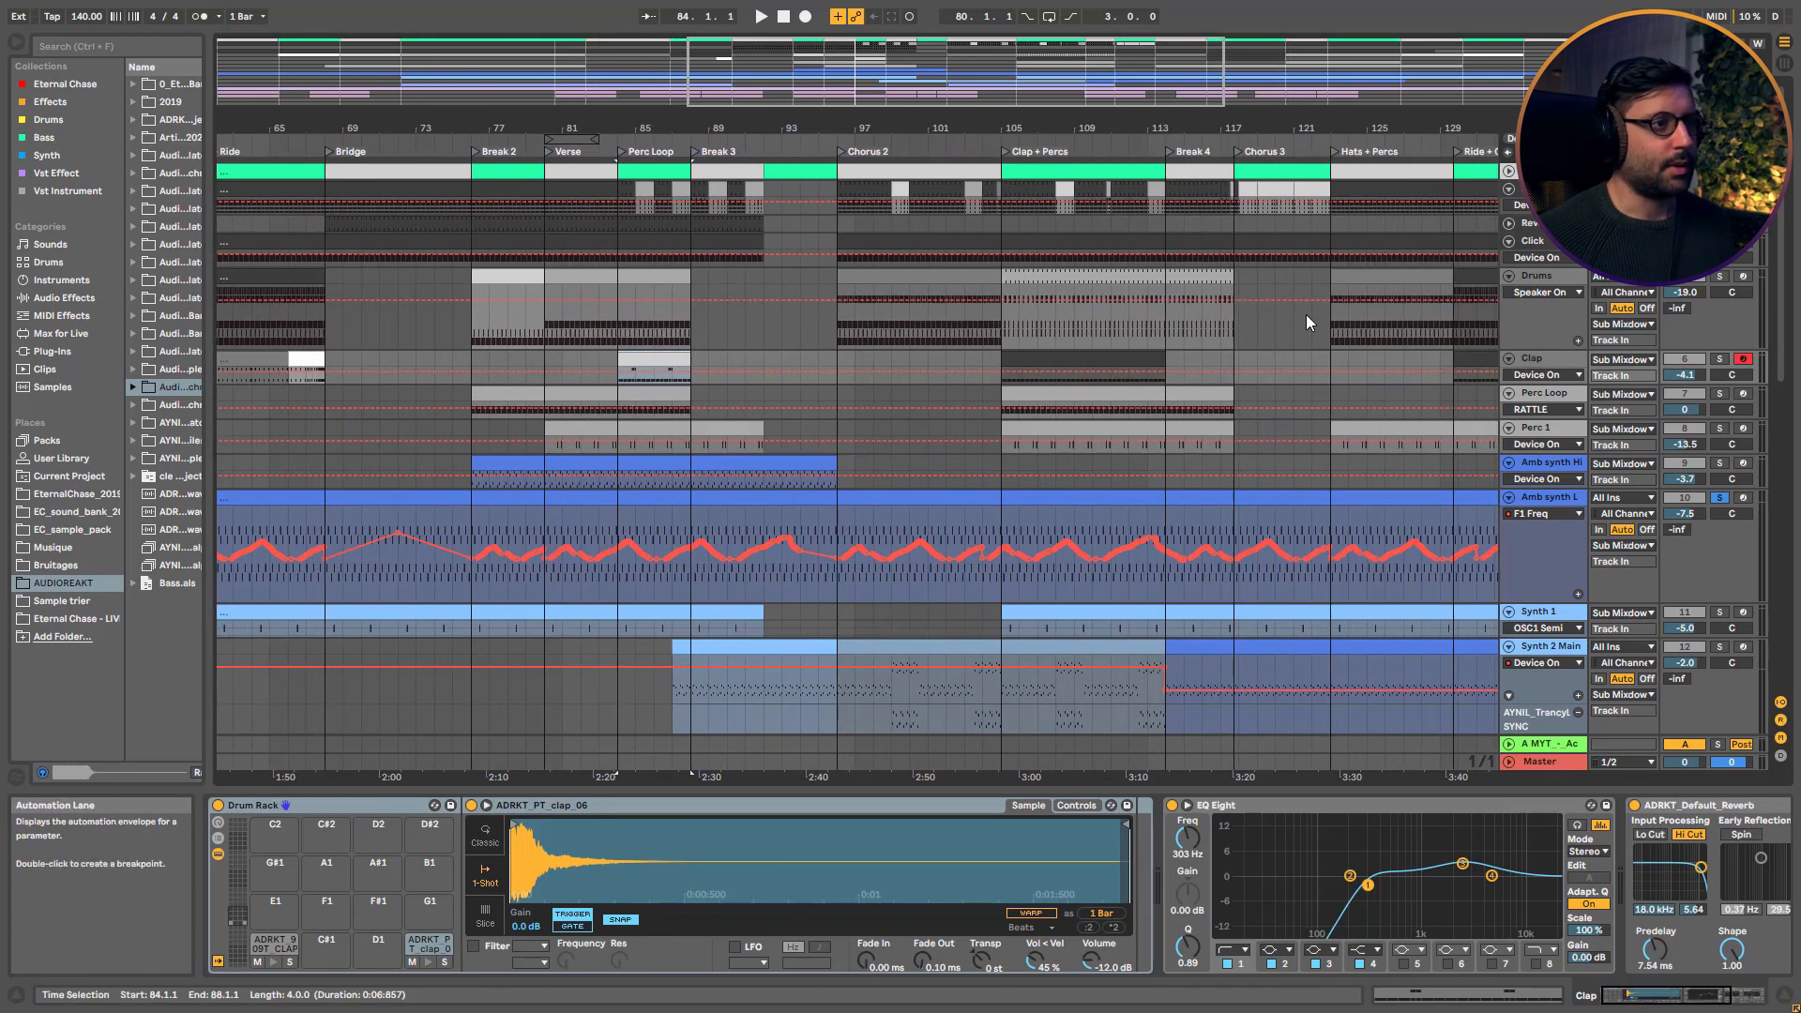
pyautogui.doubleClick(987, 108)
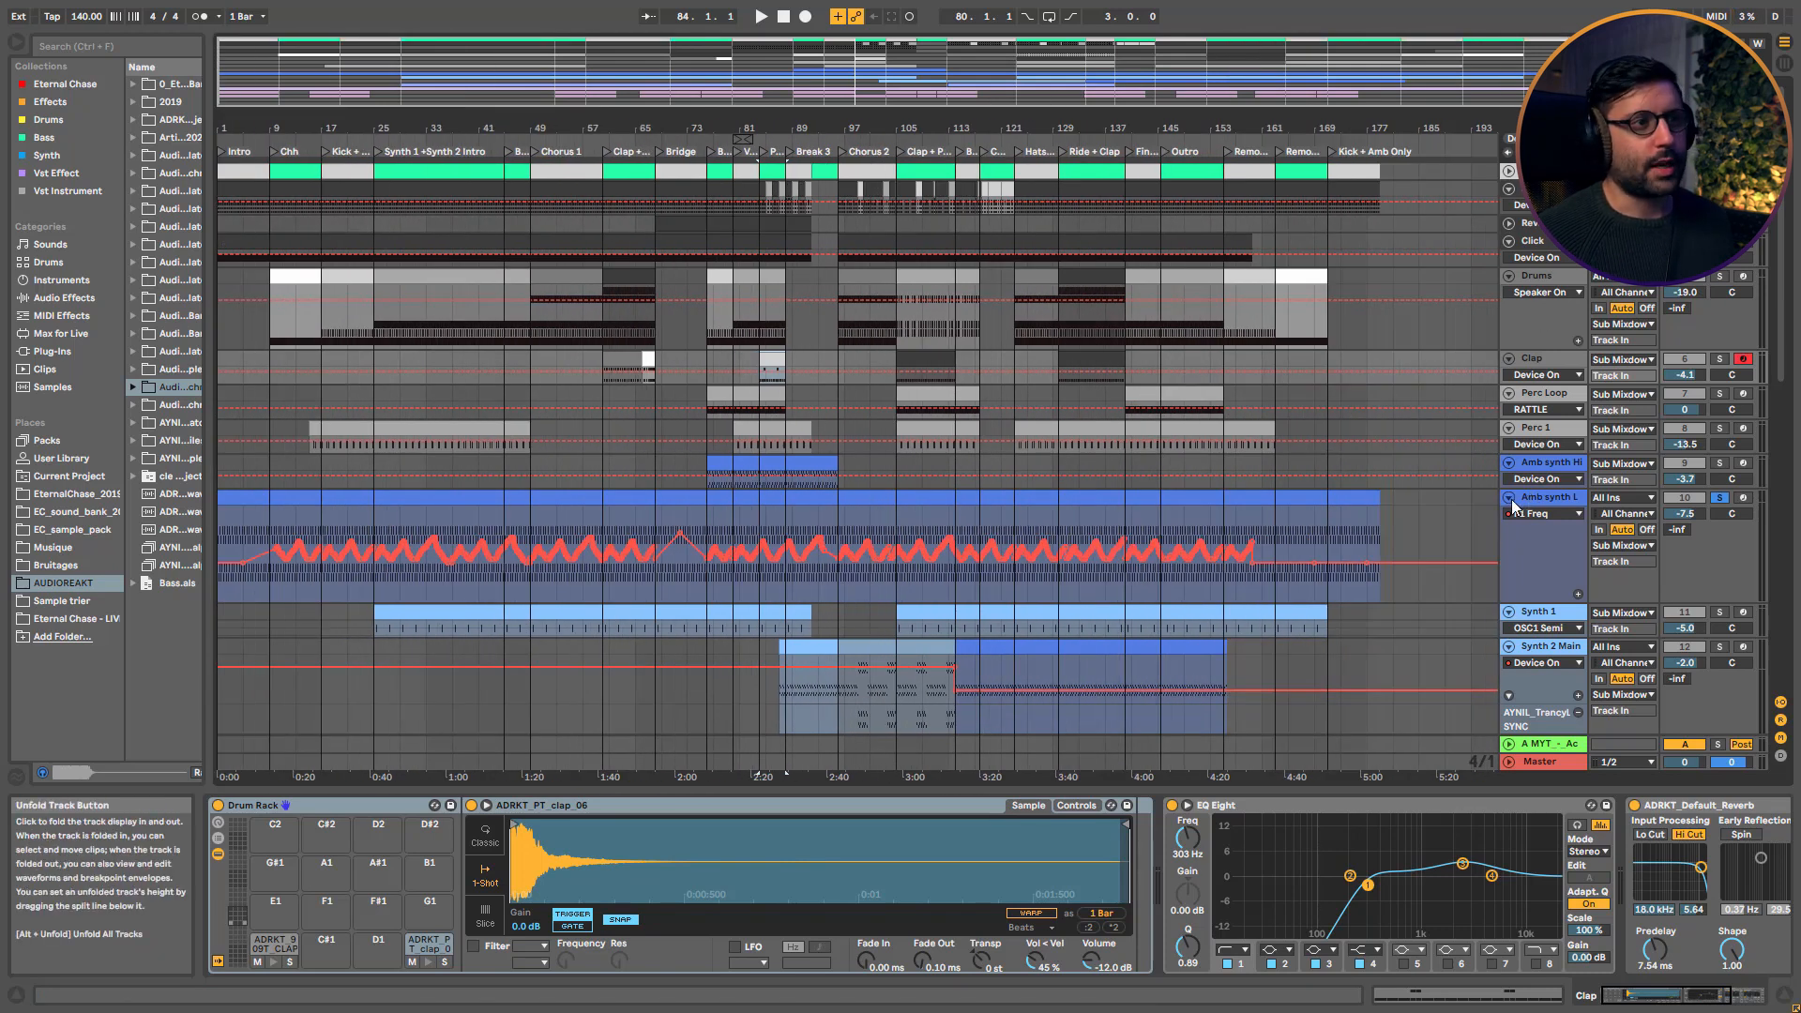
# Fold all tracks and fit the whole arrangement in view
pyautogui.scroll(-5, 1510, 414)
pyautogui.keyDown('alt'); pyautogui.click(1509, 255); pyautogui.keyUp('alt')
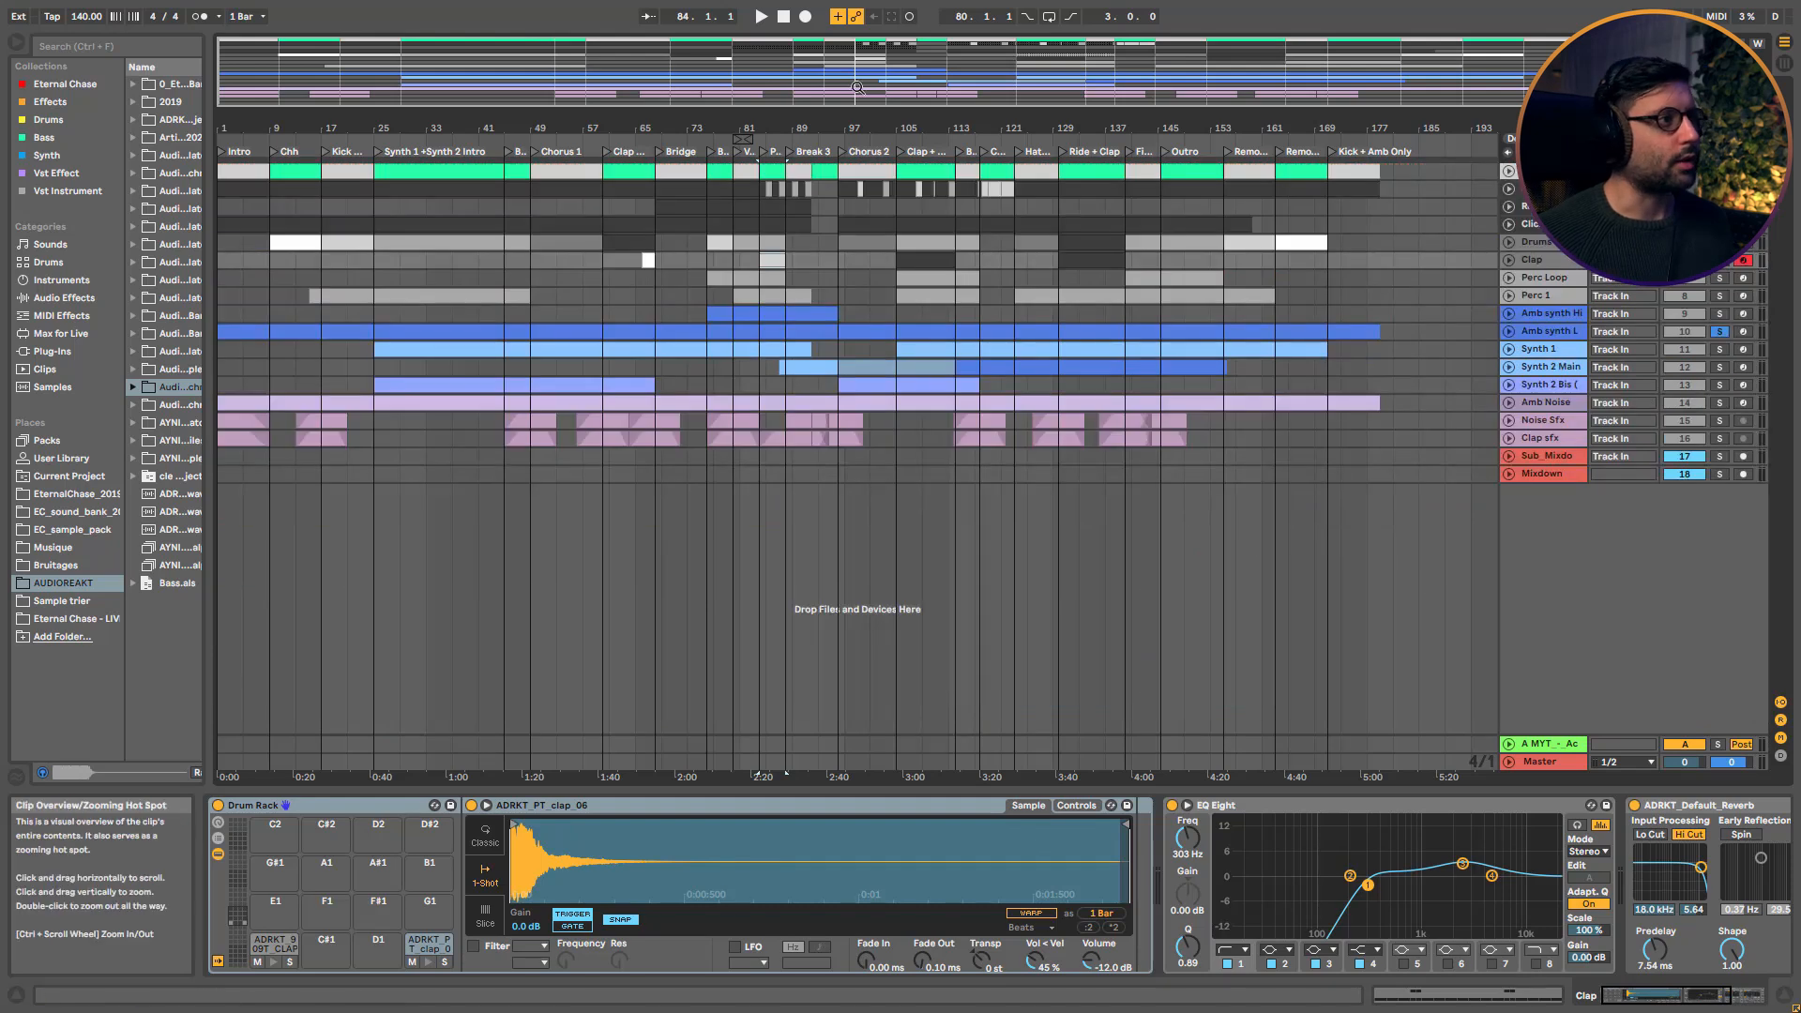
pyautogui.moveTo(857, 87); pyautogui.dragTo(858, 122)
pyautogui.doubleClick(1013, 94)
# Review the section lengths by selecting the sidechain track's clips at the outro, Chorus 1, Break 3 and the Hats + Percs area
pyautogui.click(1352, 163)
pyautogui.click(1239, 169)
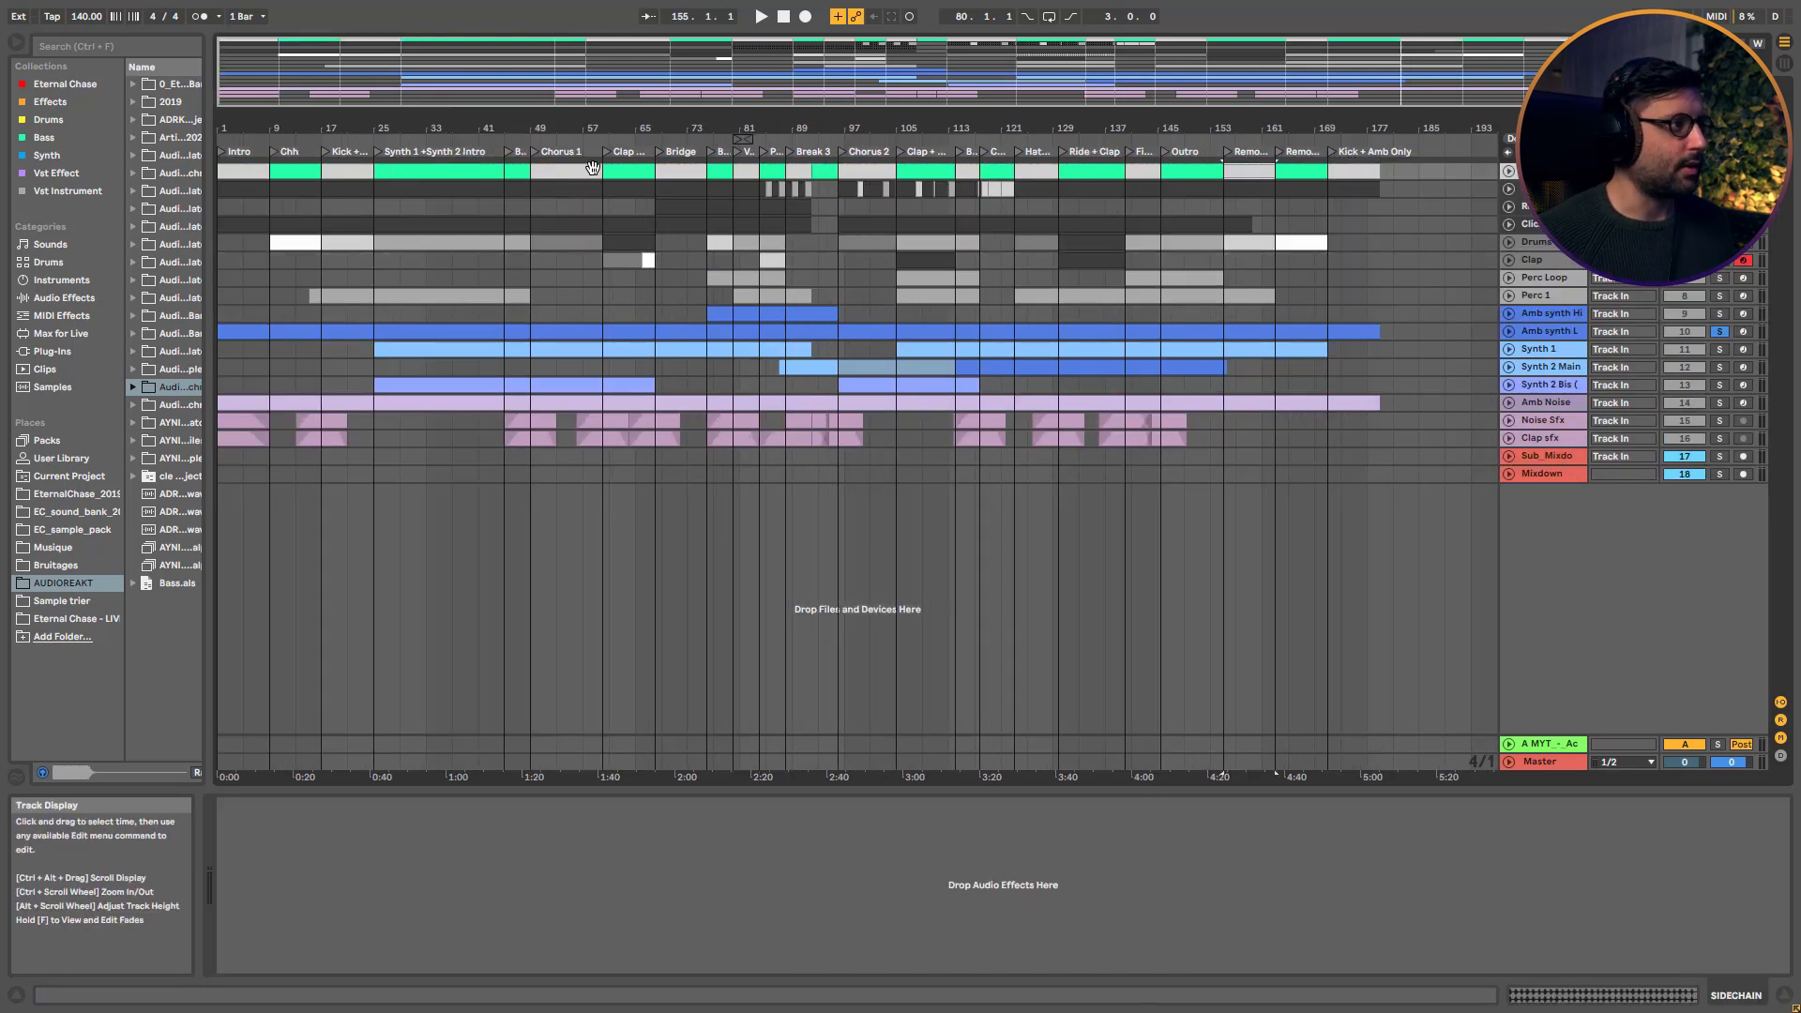
pyautogui.click(775, 169)
pyautogui.click(817, 171)
pyautogui.click(548, 175)
pyautogui.click(636, 169)
pyautogui.click(696, 169)
pyautogui.click(772, 171)
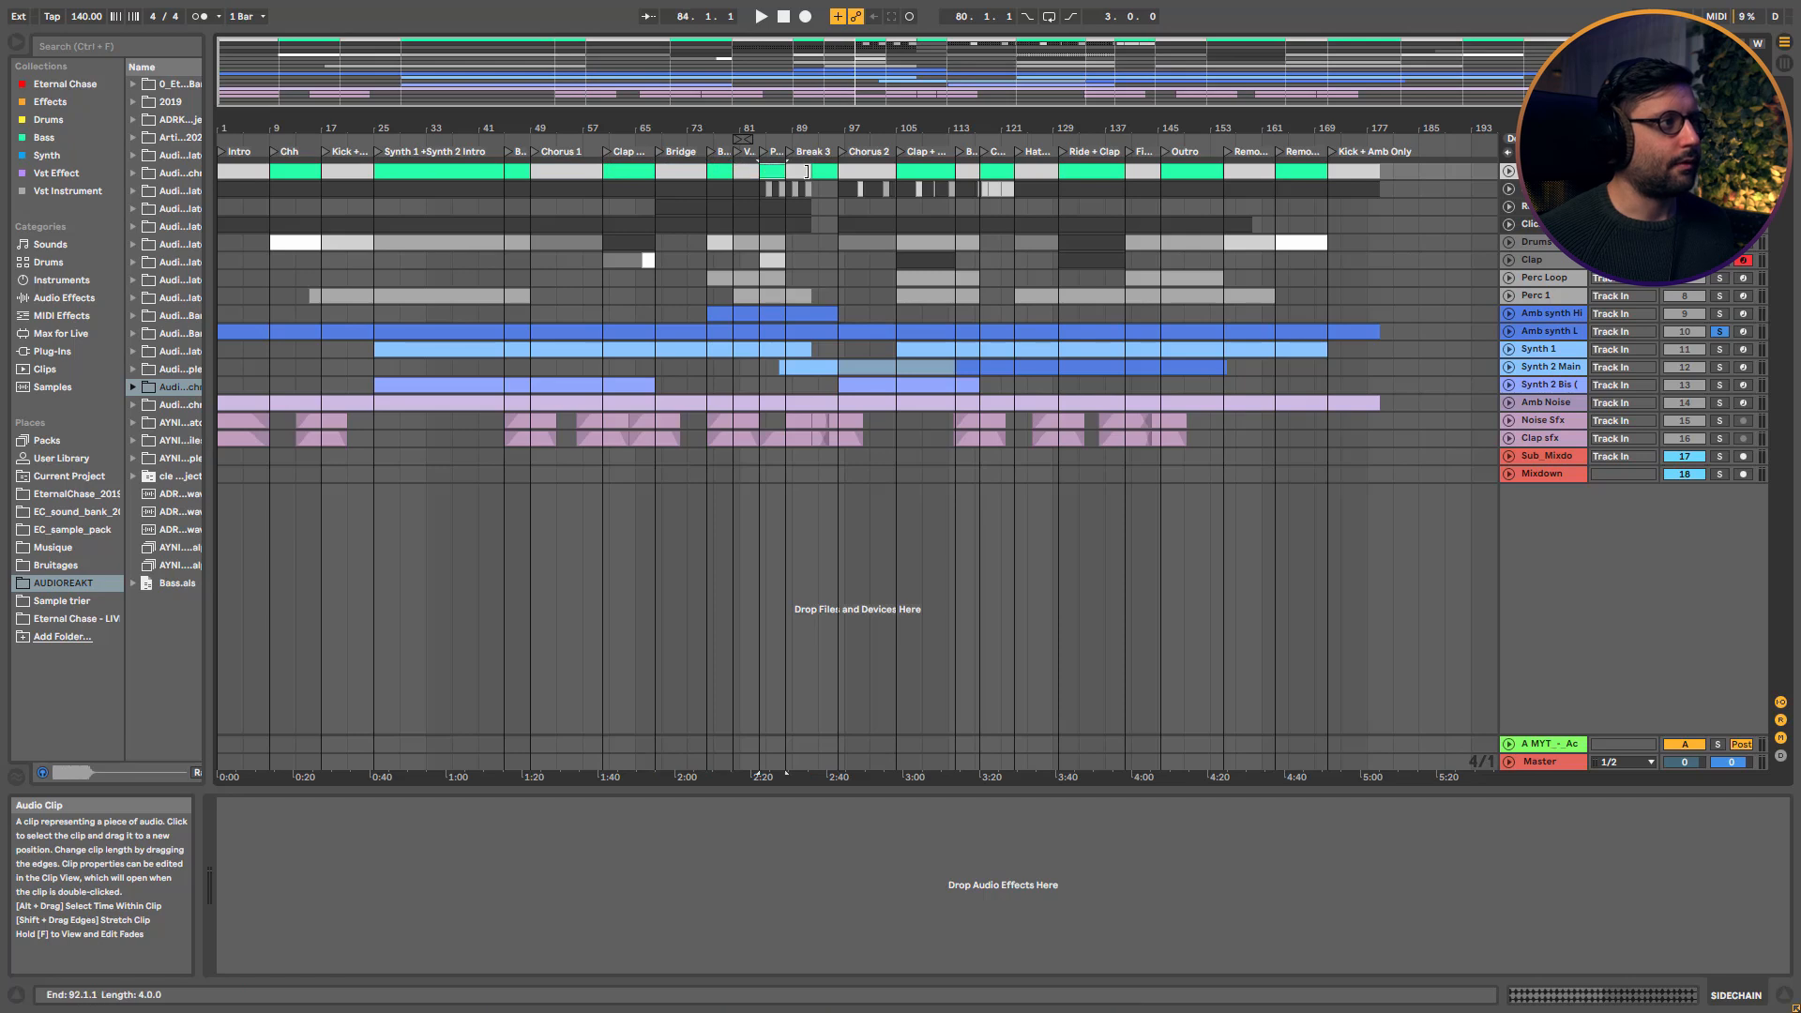
pyautogui.click(1039, 172)
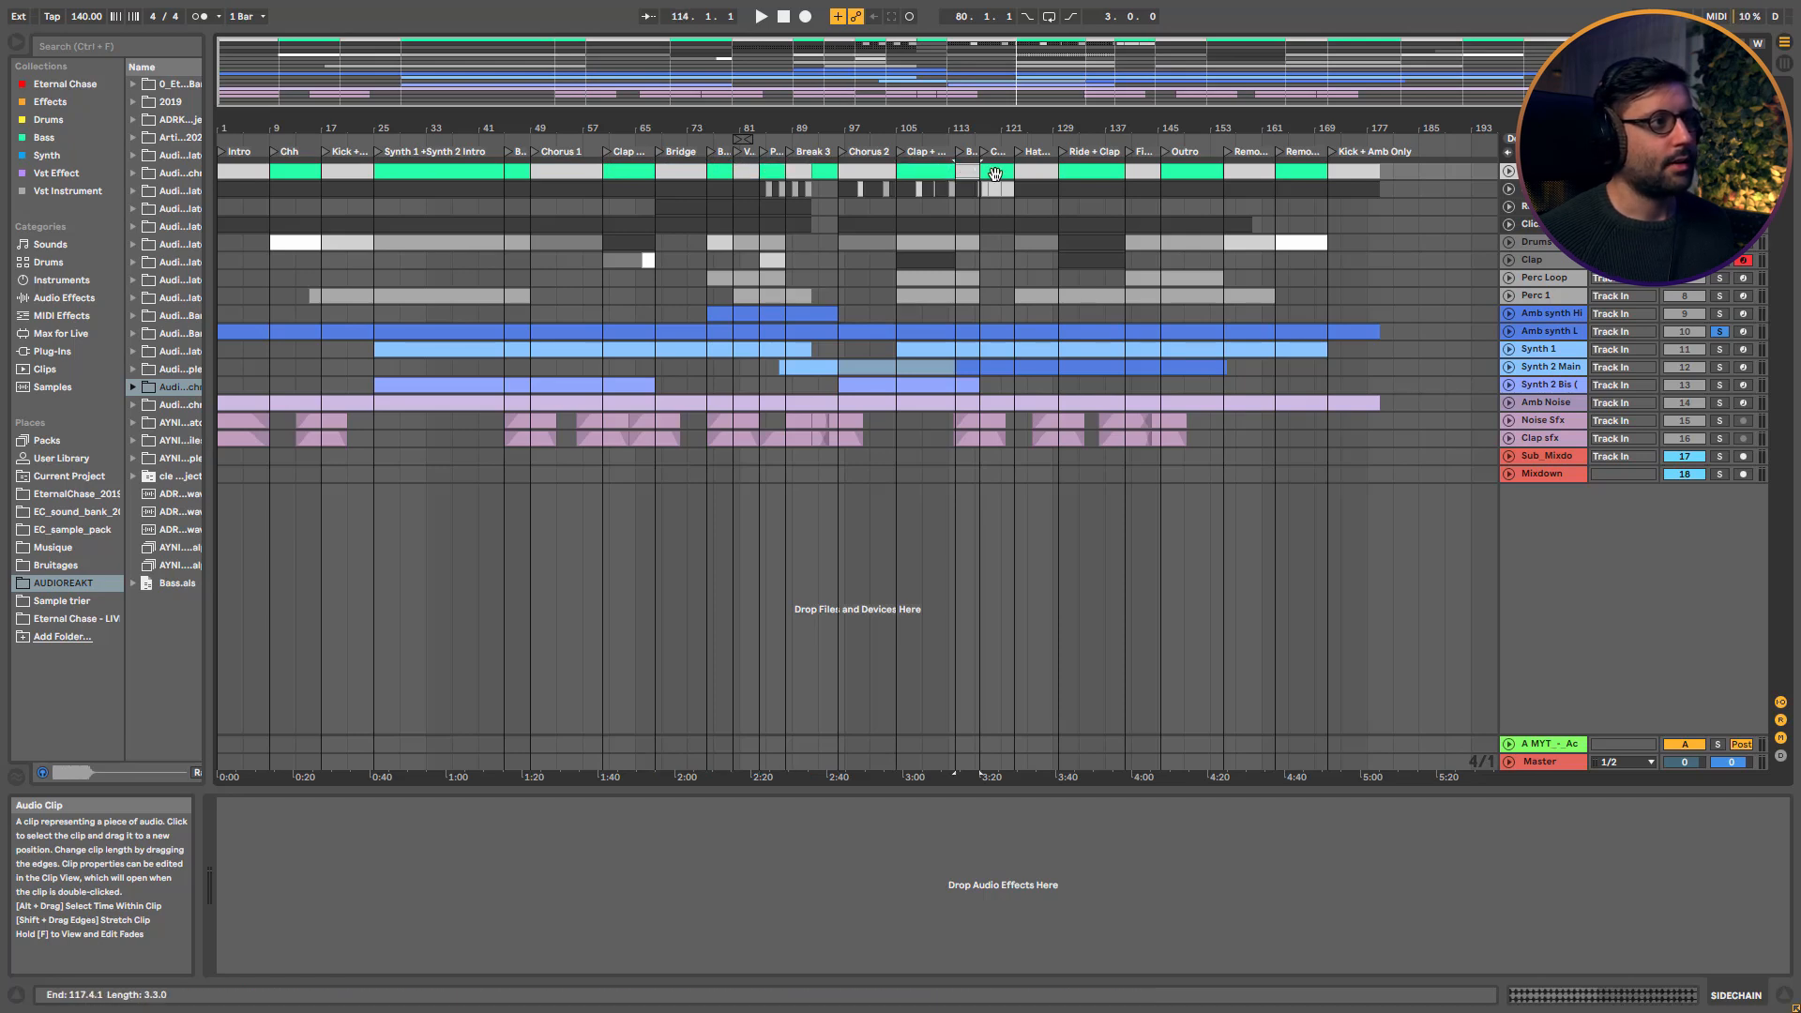
pyautogui.click(1093, 171)
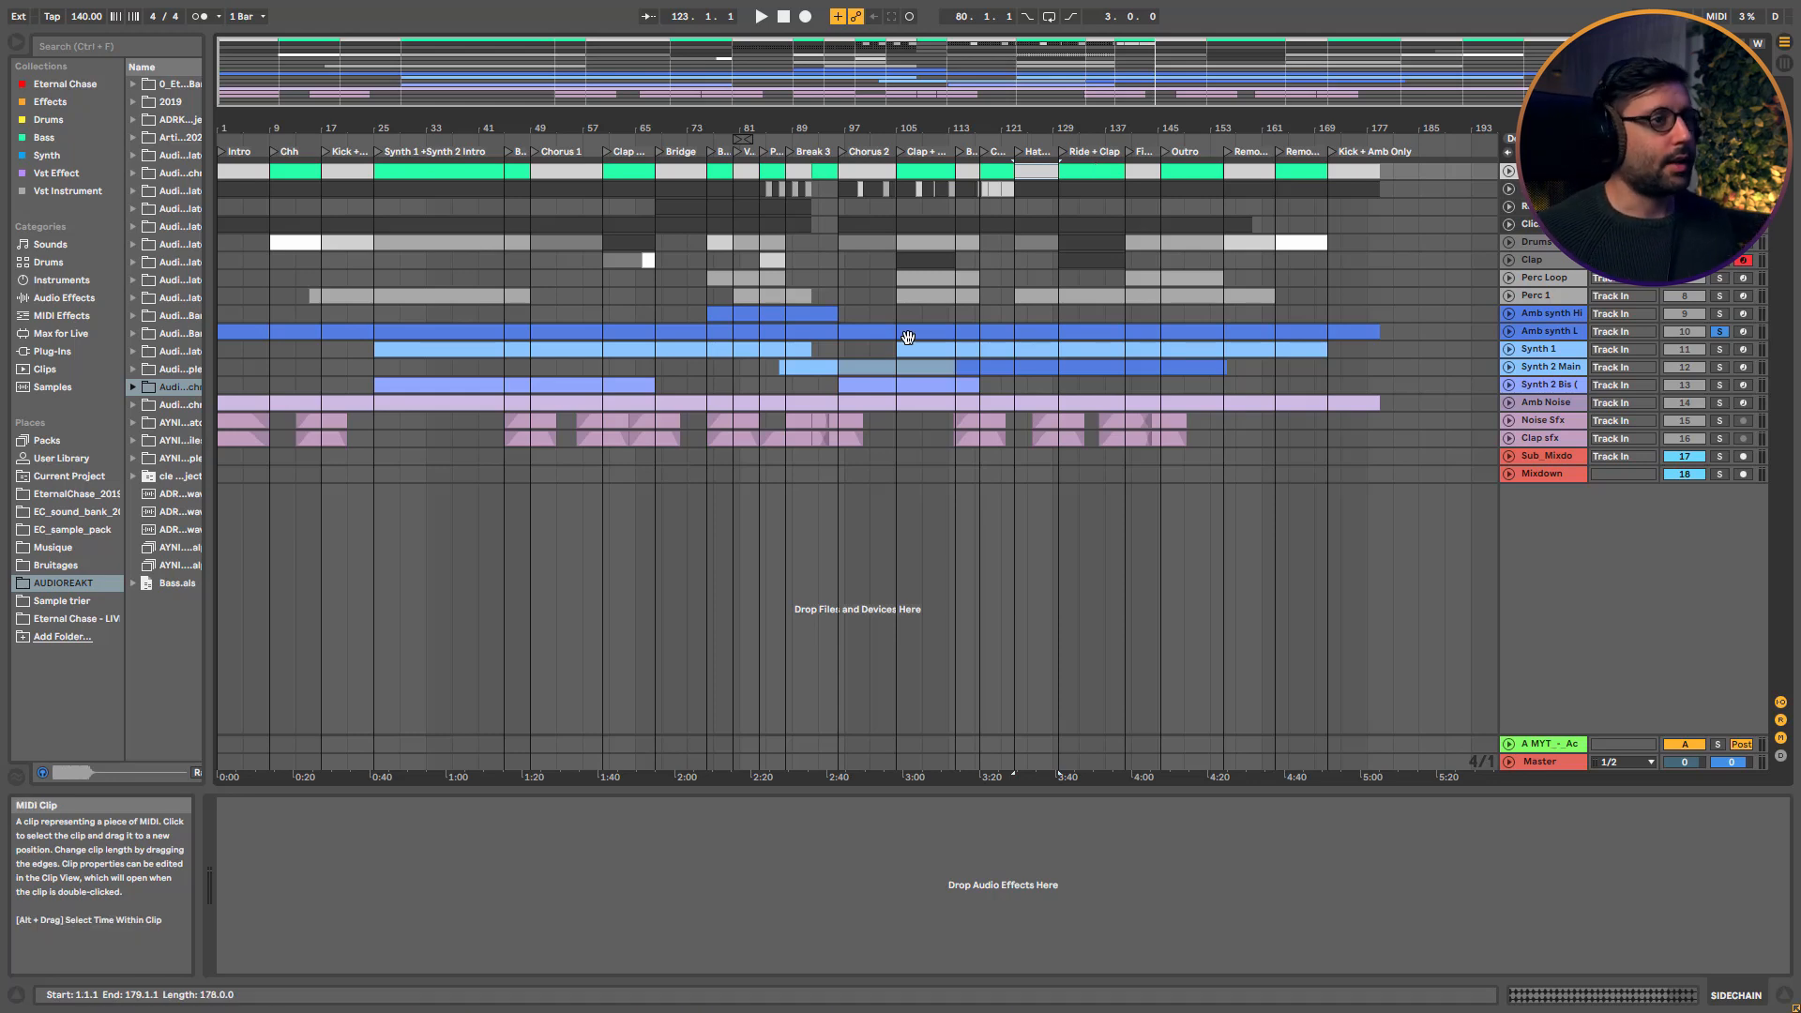
# Review the Kick track's device chain up to its Kickverb racks, and show the Reverse Kick track's devices
pyautogui.click(1546, 190)
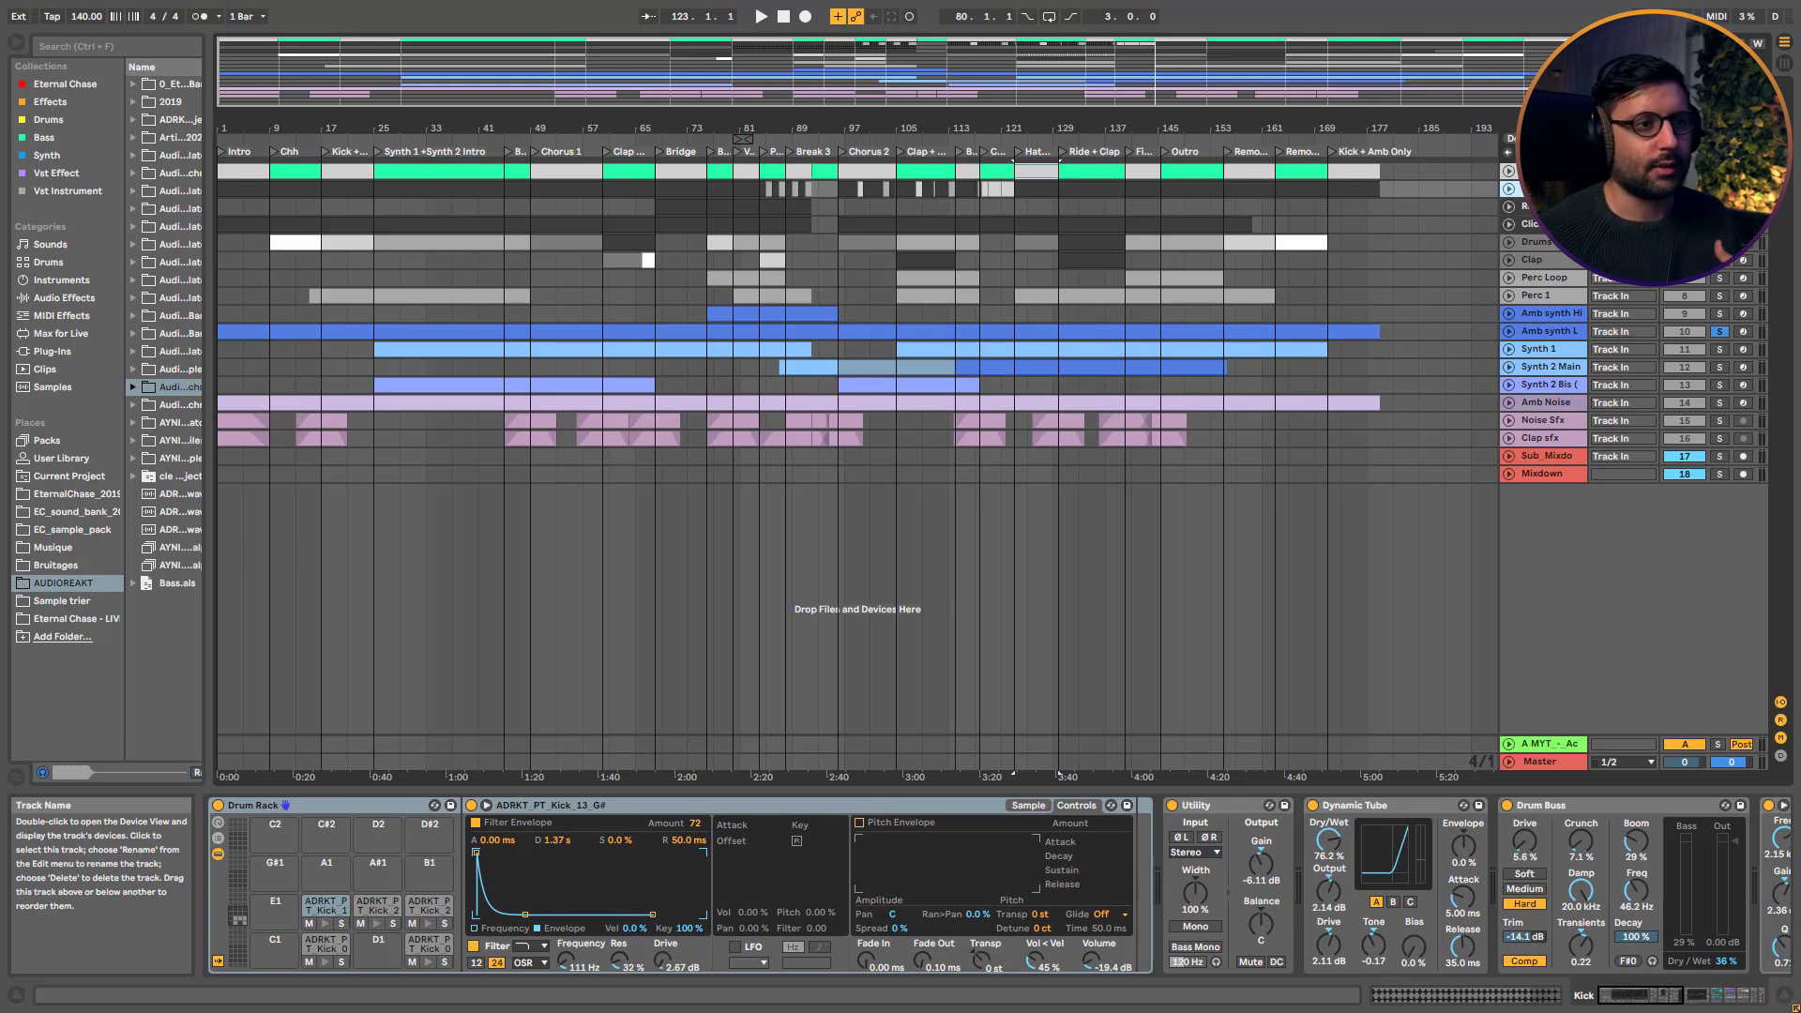
pyautogui.moveTo(1641, 997); pyautogui.dragTo(1696, 1006)
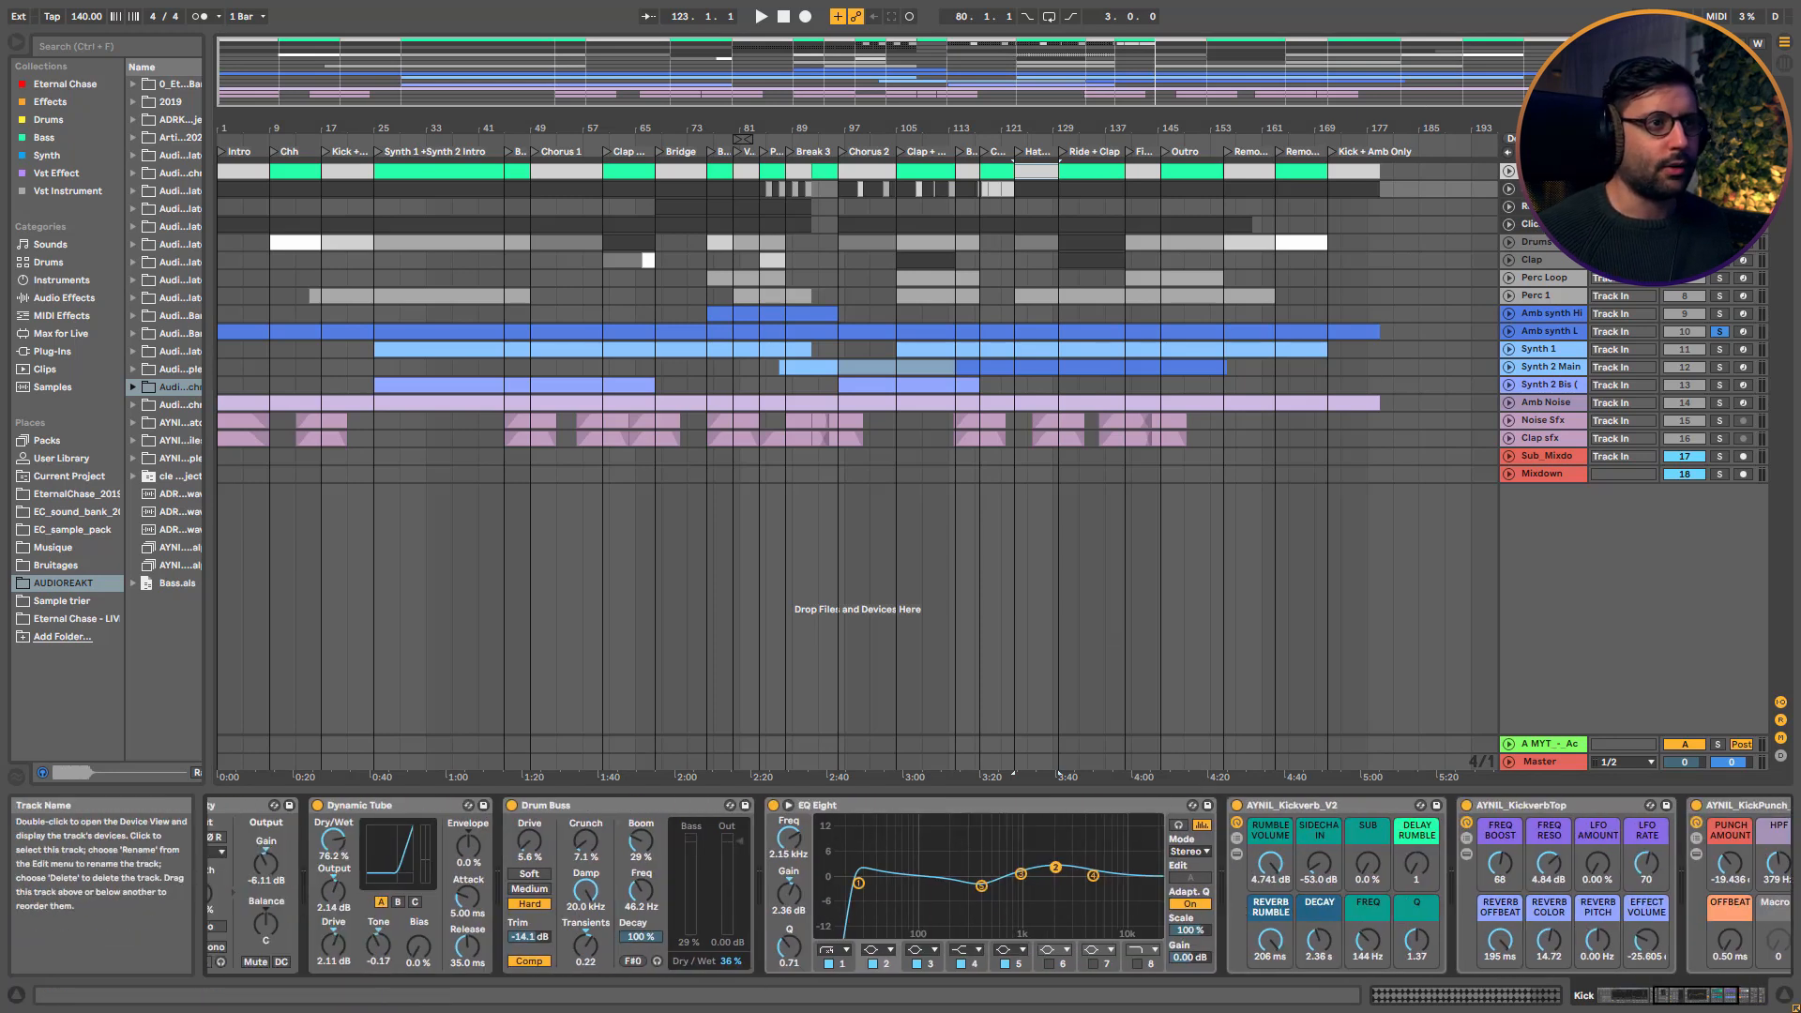
pyautogui.click(1543, 206)
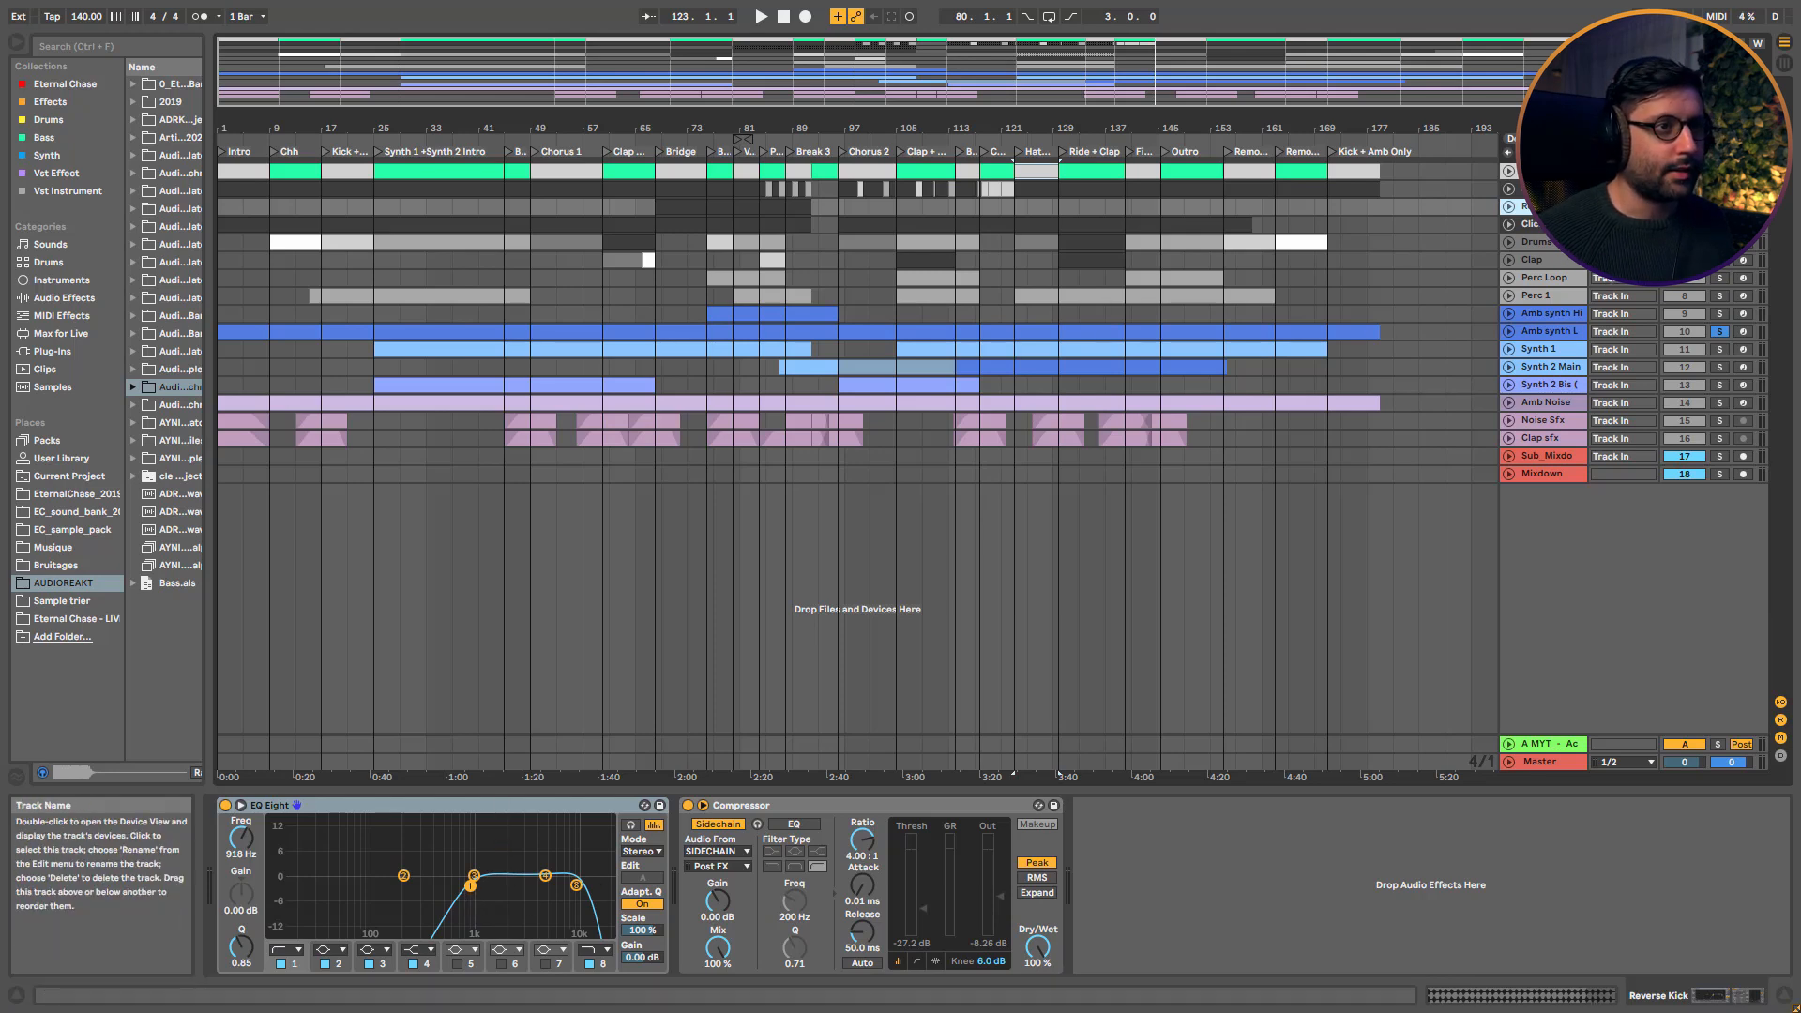
# Review the Click track's device chain from the amp and saturator through to the Filter Delay and Reverb
pyautogui.click(1552, 224)
pyautogui.click(1677, 997)
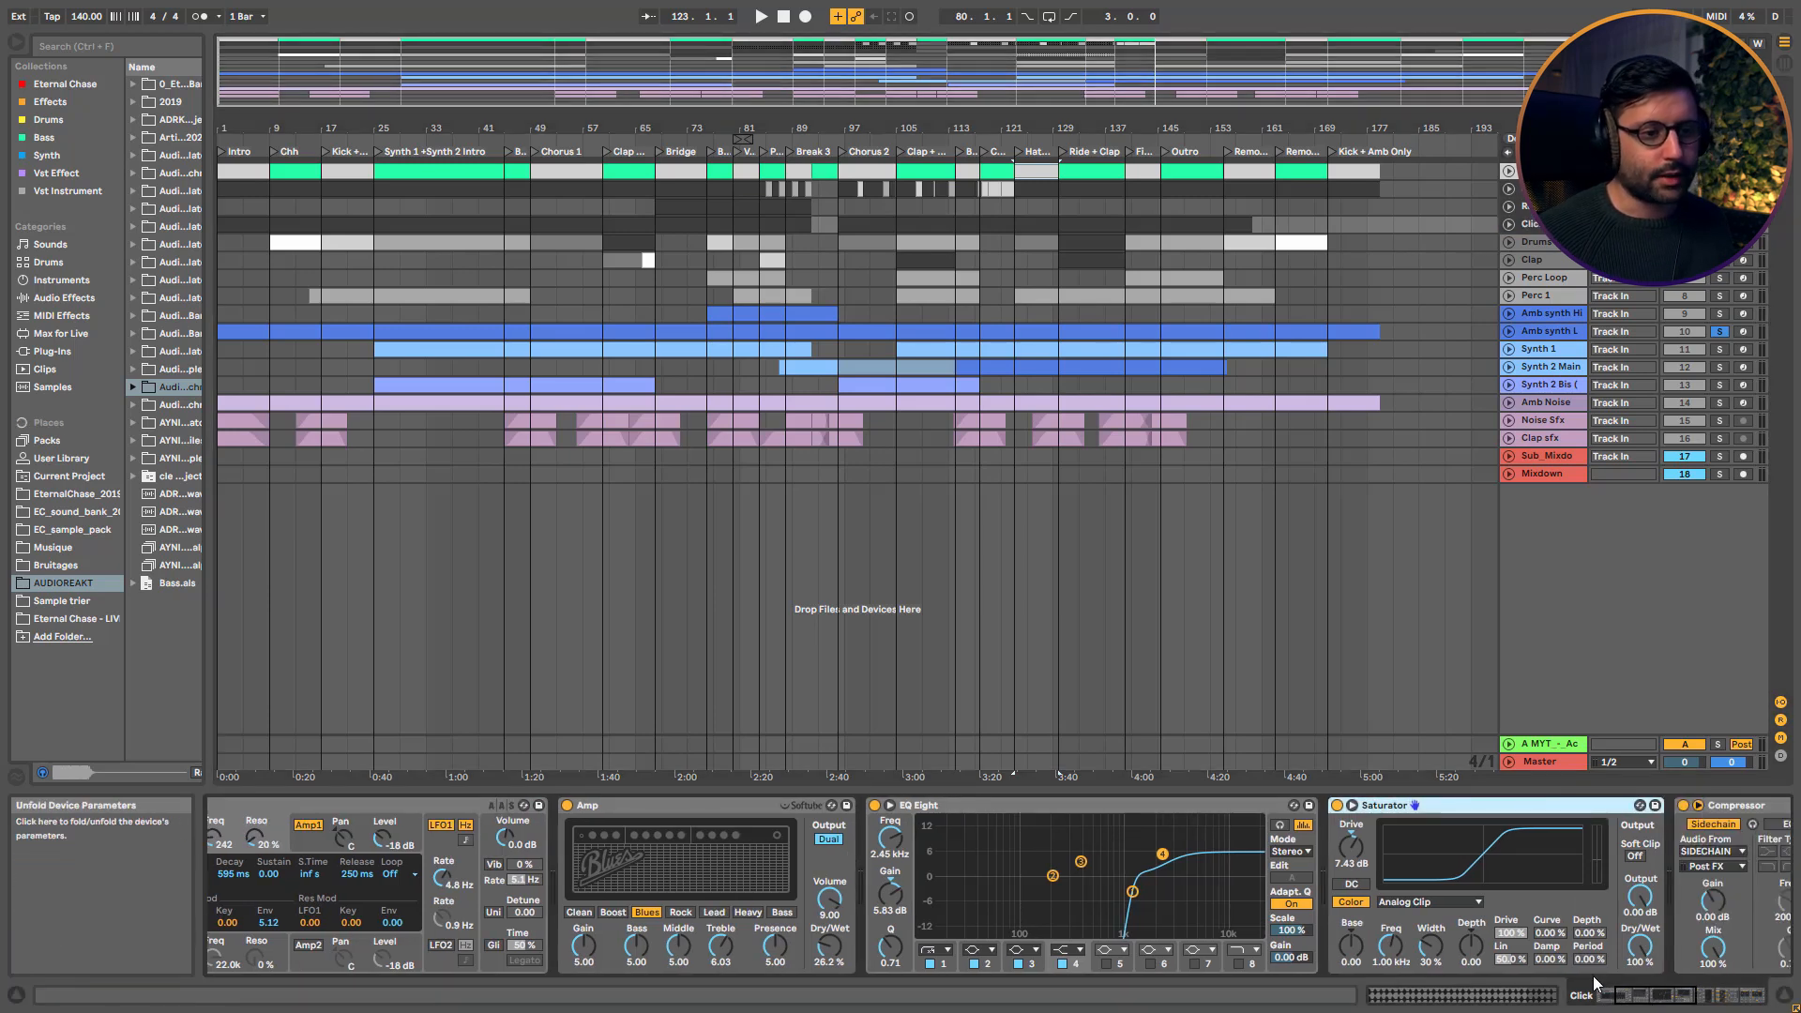
pyautogui.click(1655, 999)
pyautogui.moveTo(1655, 999); pyautogui.dragTo(1710, 997)
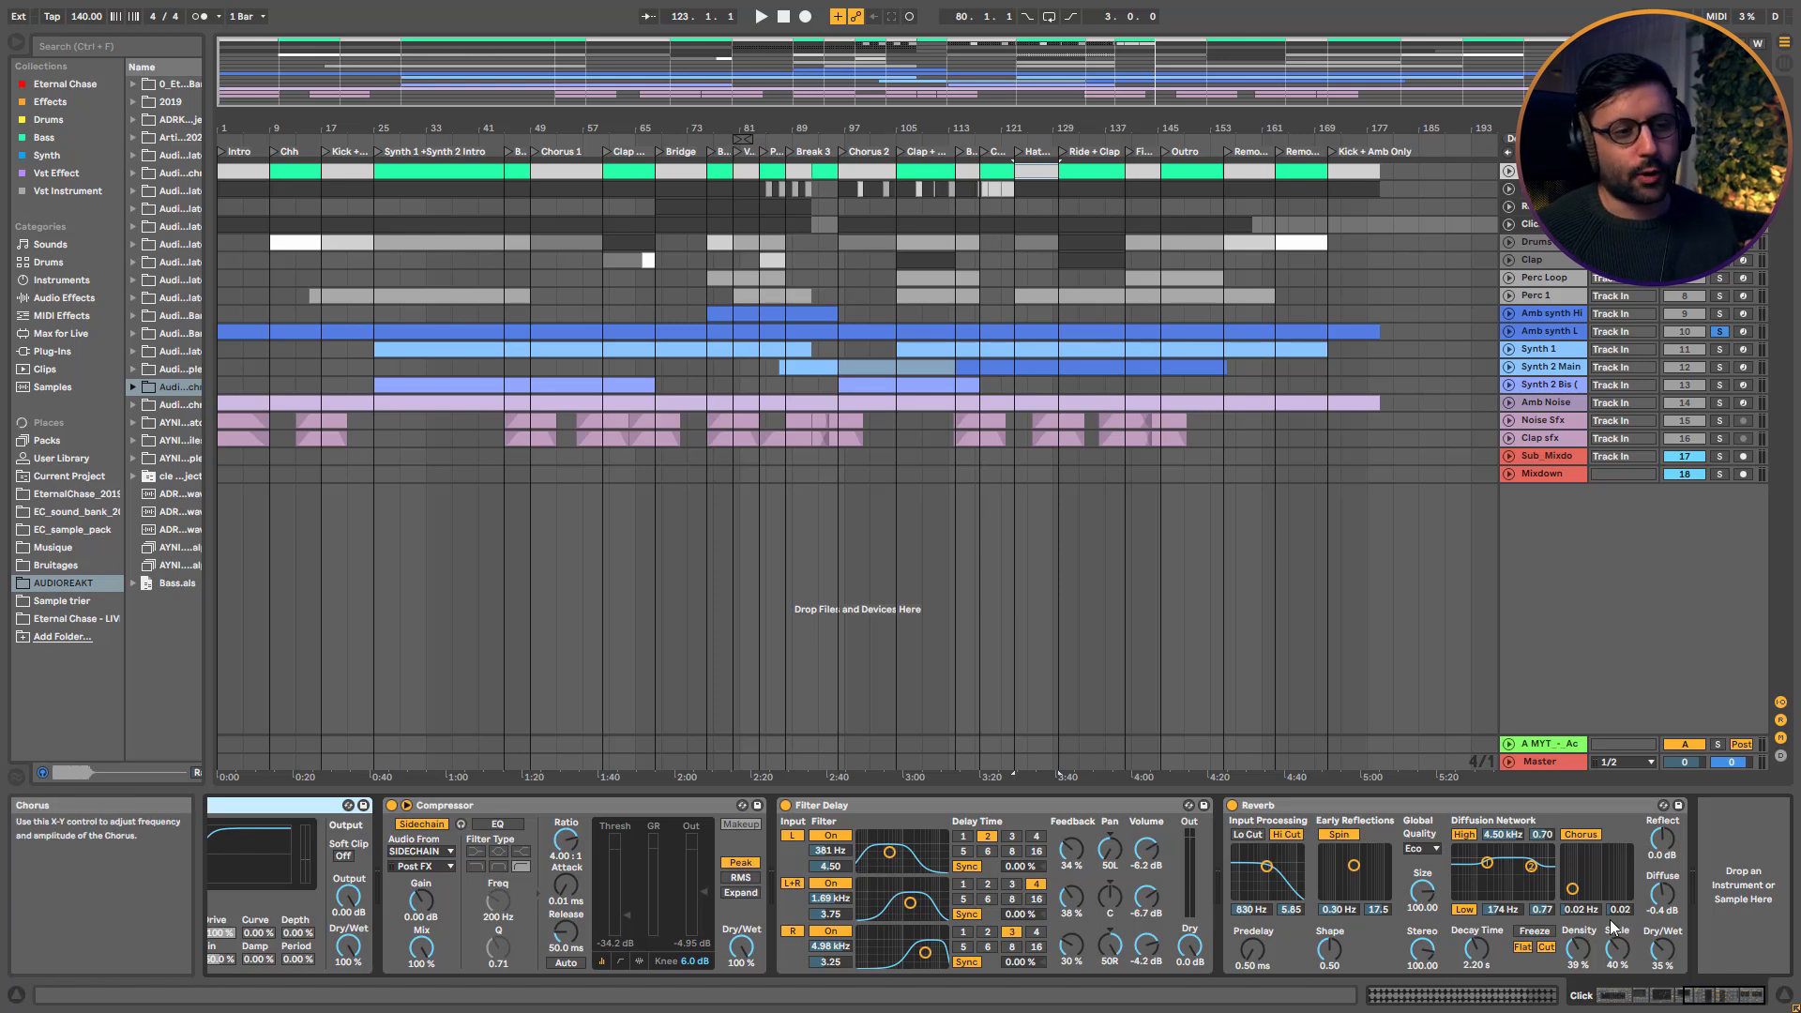
pyautogui.click(1417, 806)
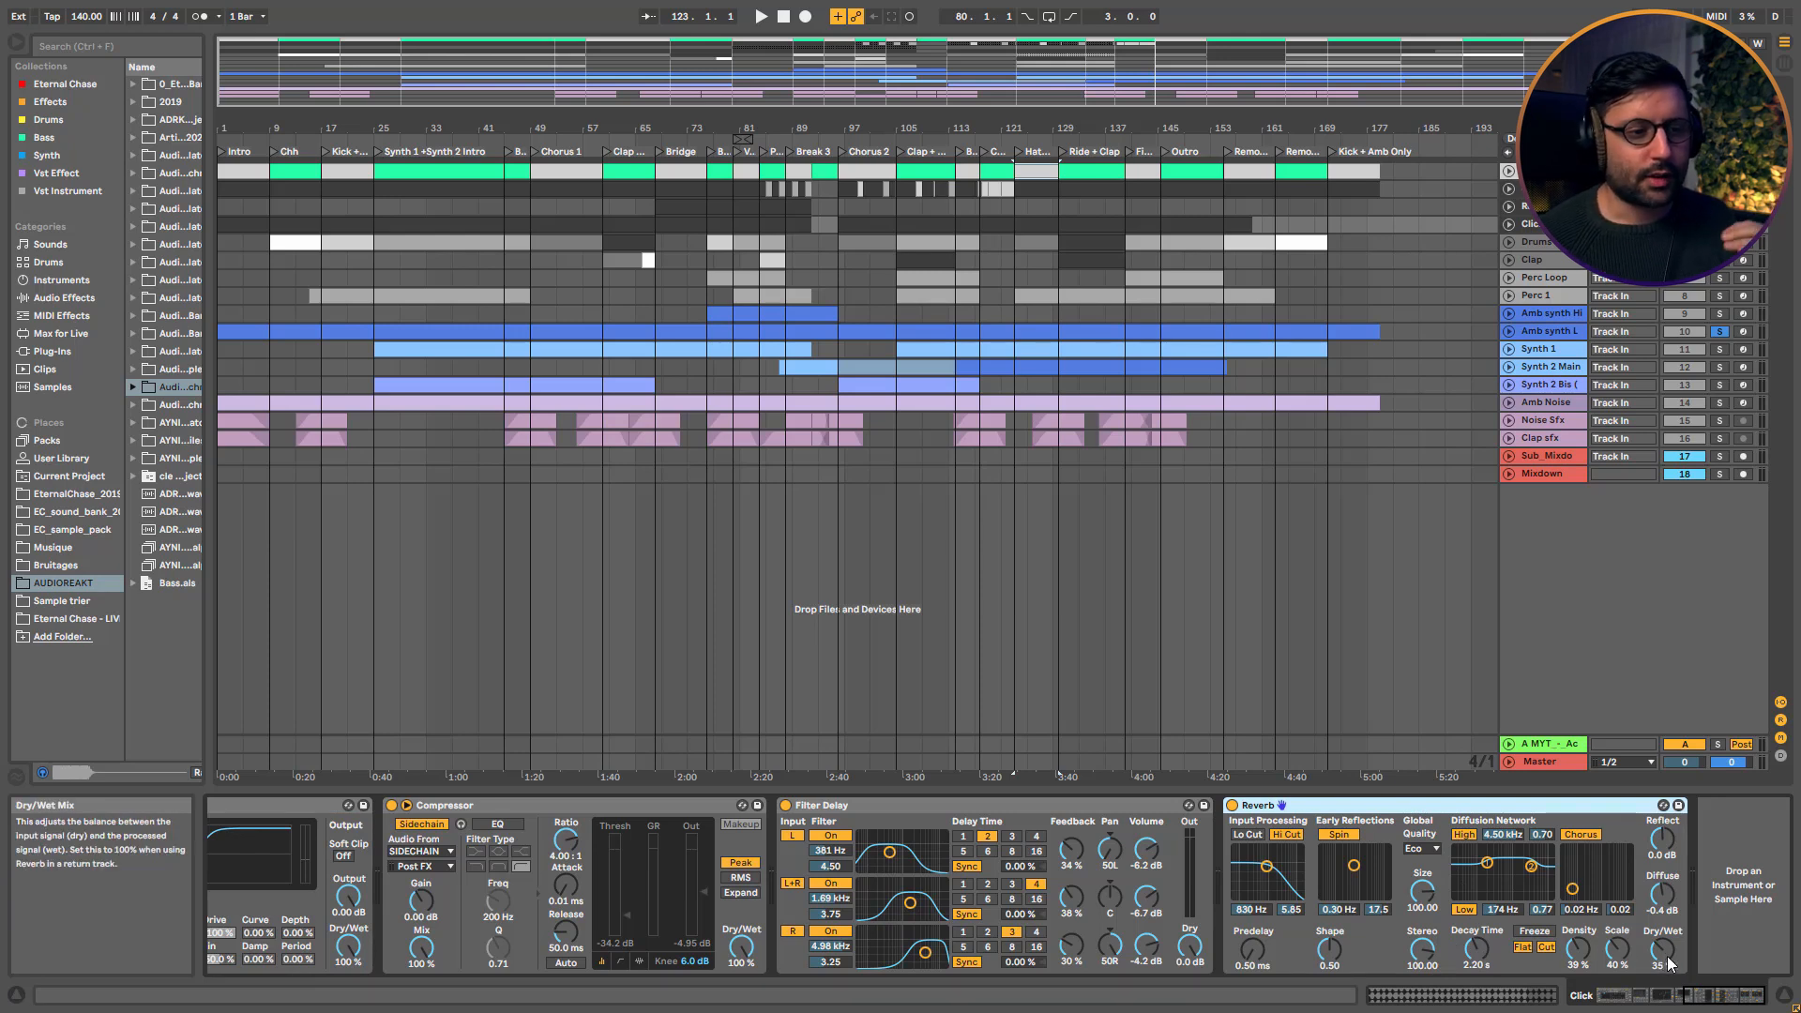
# Review the CHH pad's sample, EQ and reverb in the Drums rack, and play briefly from bar 123
pyautogui.click(1529, 246)
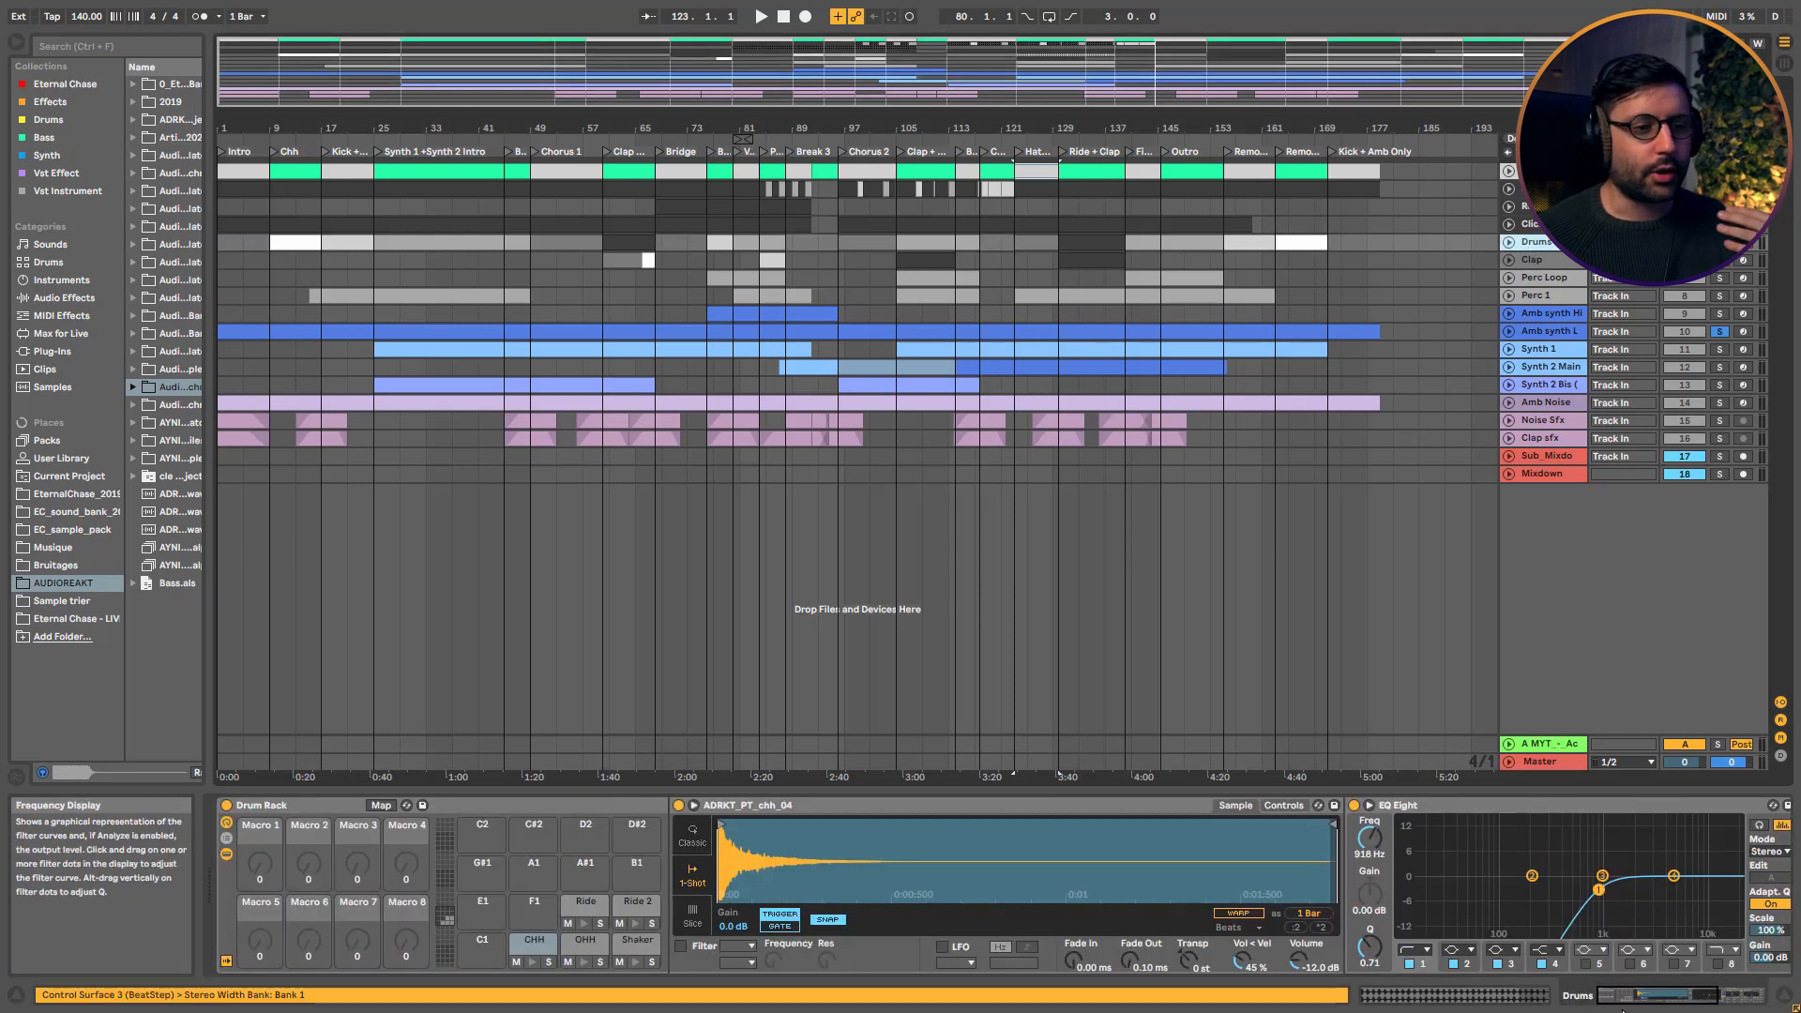
pyautogui.click(1653, 1000)
pyautogui.moveTo(1652, 1006); pyautogui.dragTo(1684, 1005)
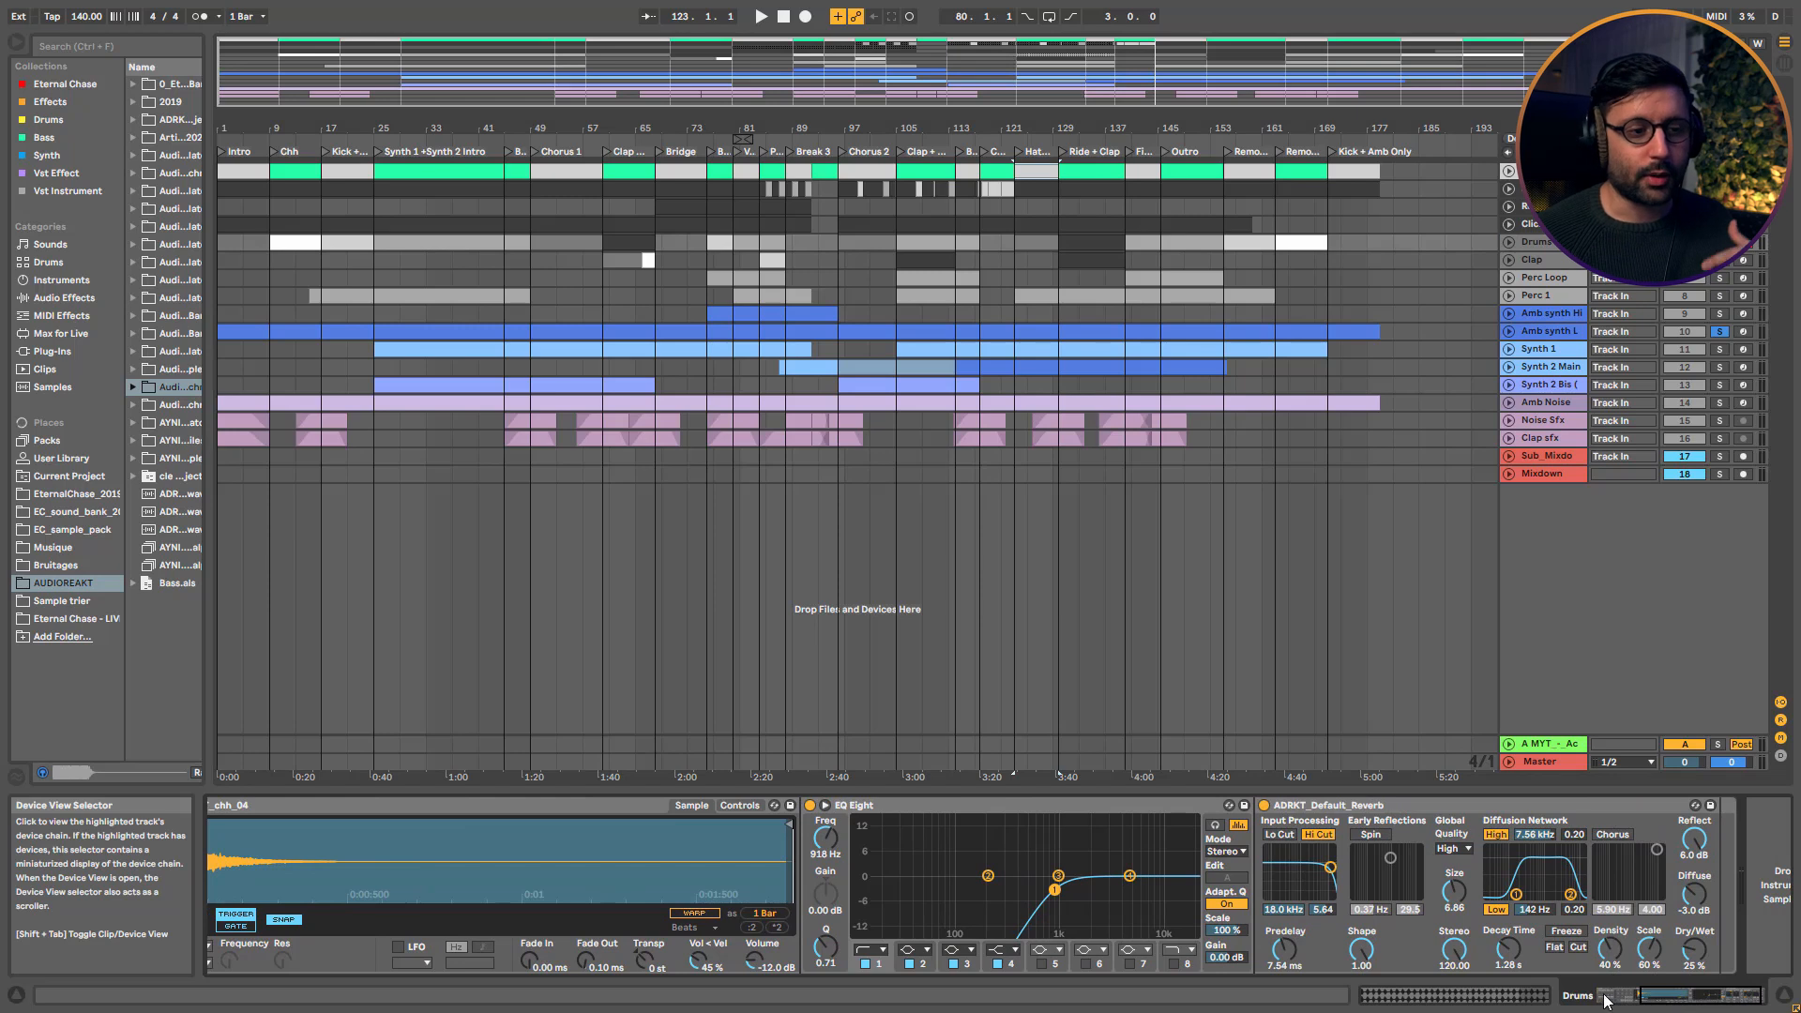
pyautogui.moveTo(1653, 996); pyautogui.dragTo(1625, 996)
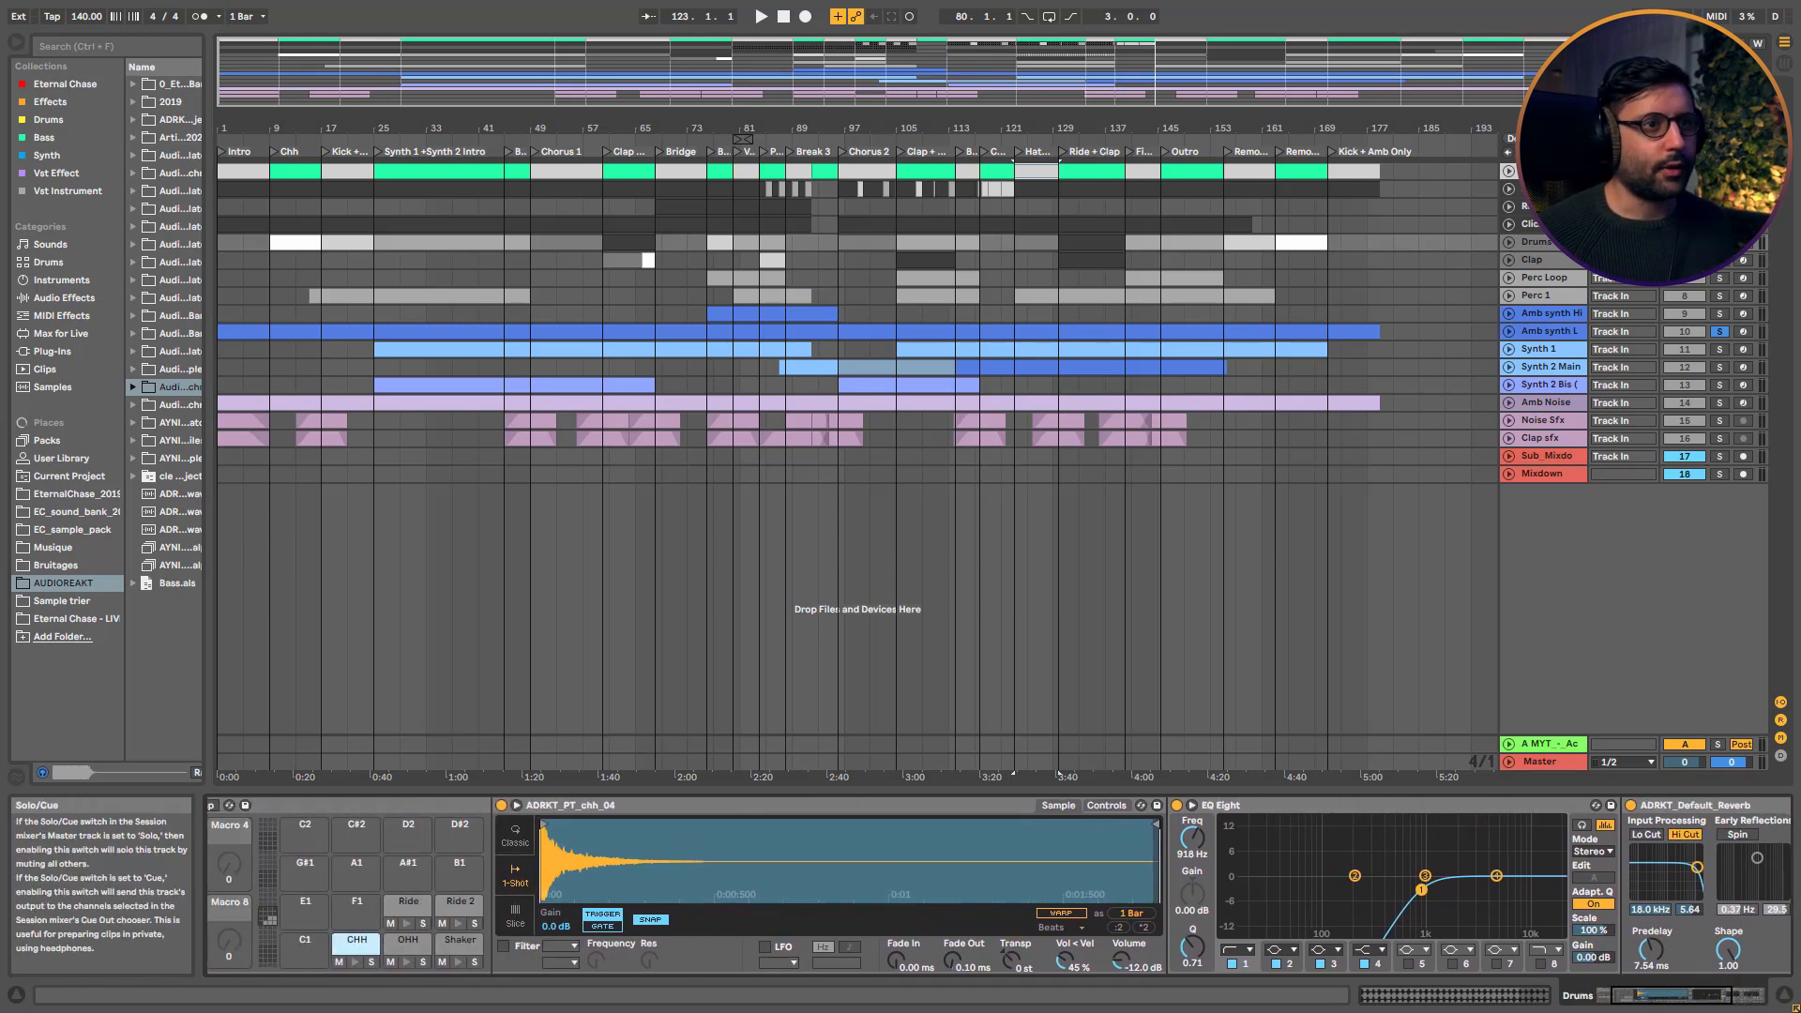
pyautogui.click(1550, 242)
pyautogui.press('space')
pyautogui.press('space')
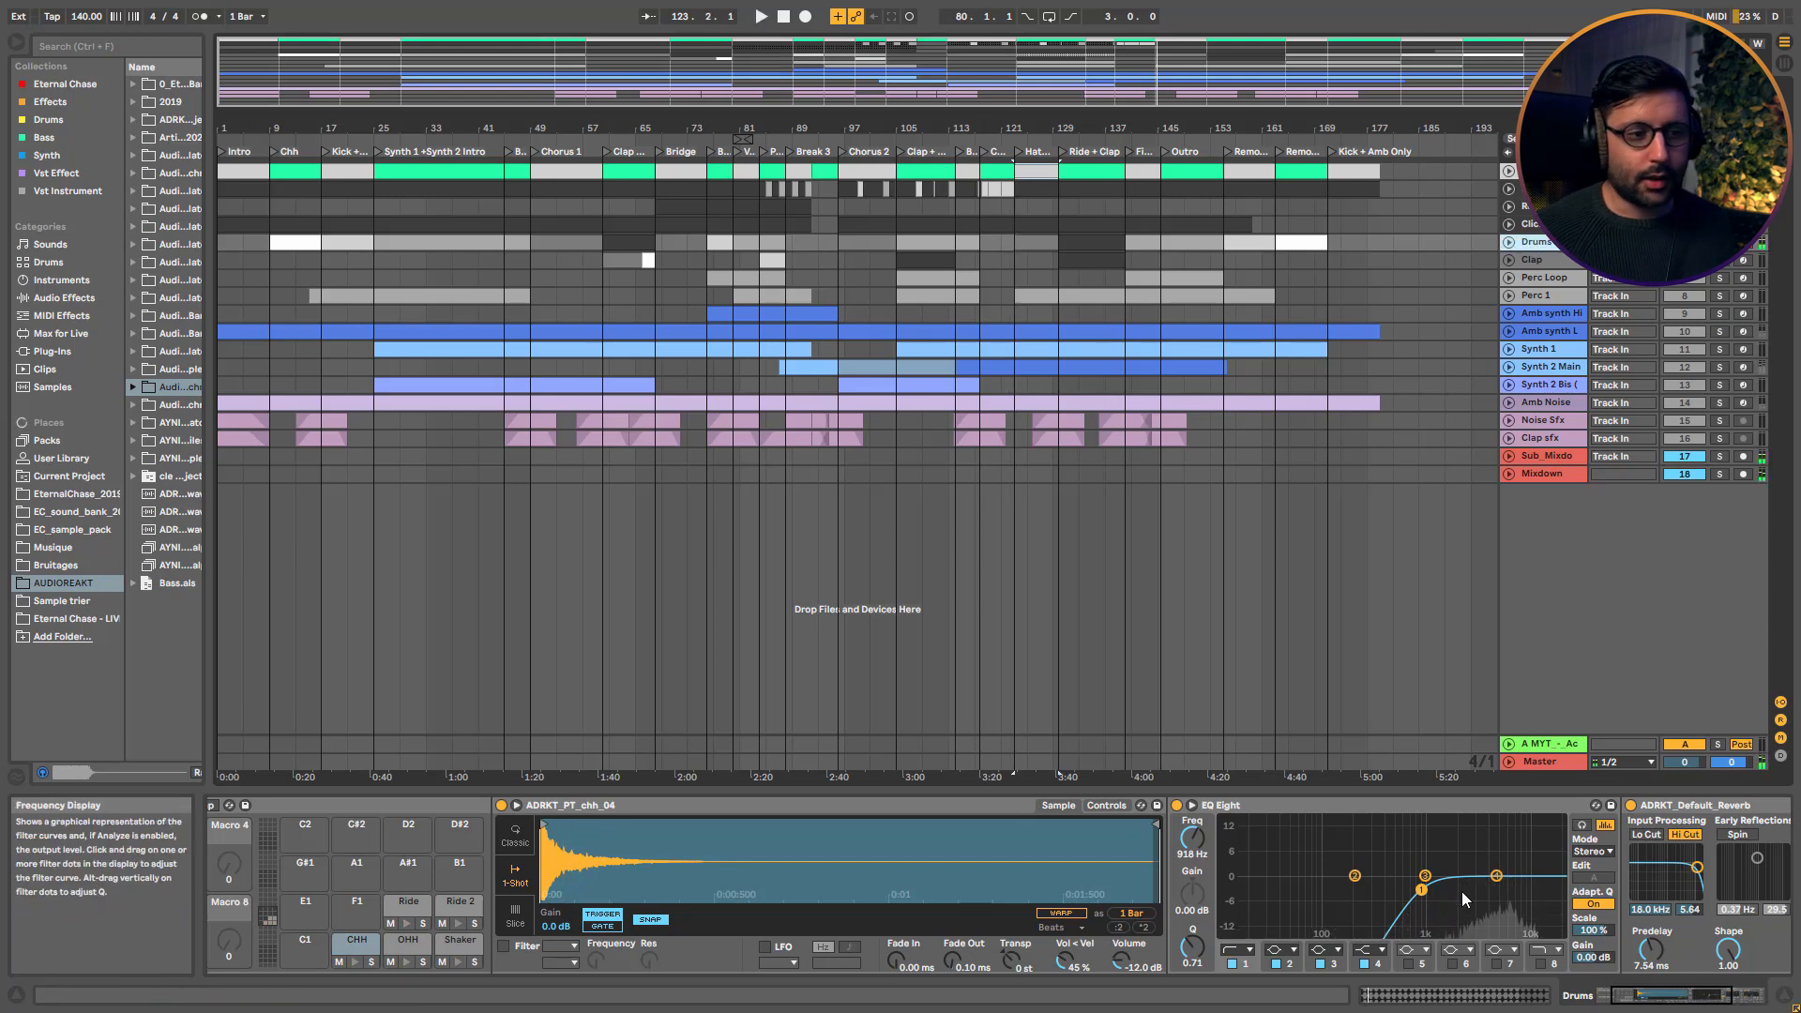
# Show the OHH pad's chain in the Drums rack and examine its sample, reverb, Saturator and EQ Eight
pyautogui.moveTo(1675, 996)
pyautogui.mouseDown()
pyautogui.moveTo(1703, 997)
pyautogui.moveTo(1627, 996)
pyautogui.moveTo(1672, 996)
pyautogui.mouseUp()
pyautogui.click(573, 941)
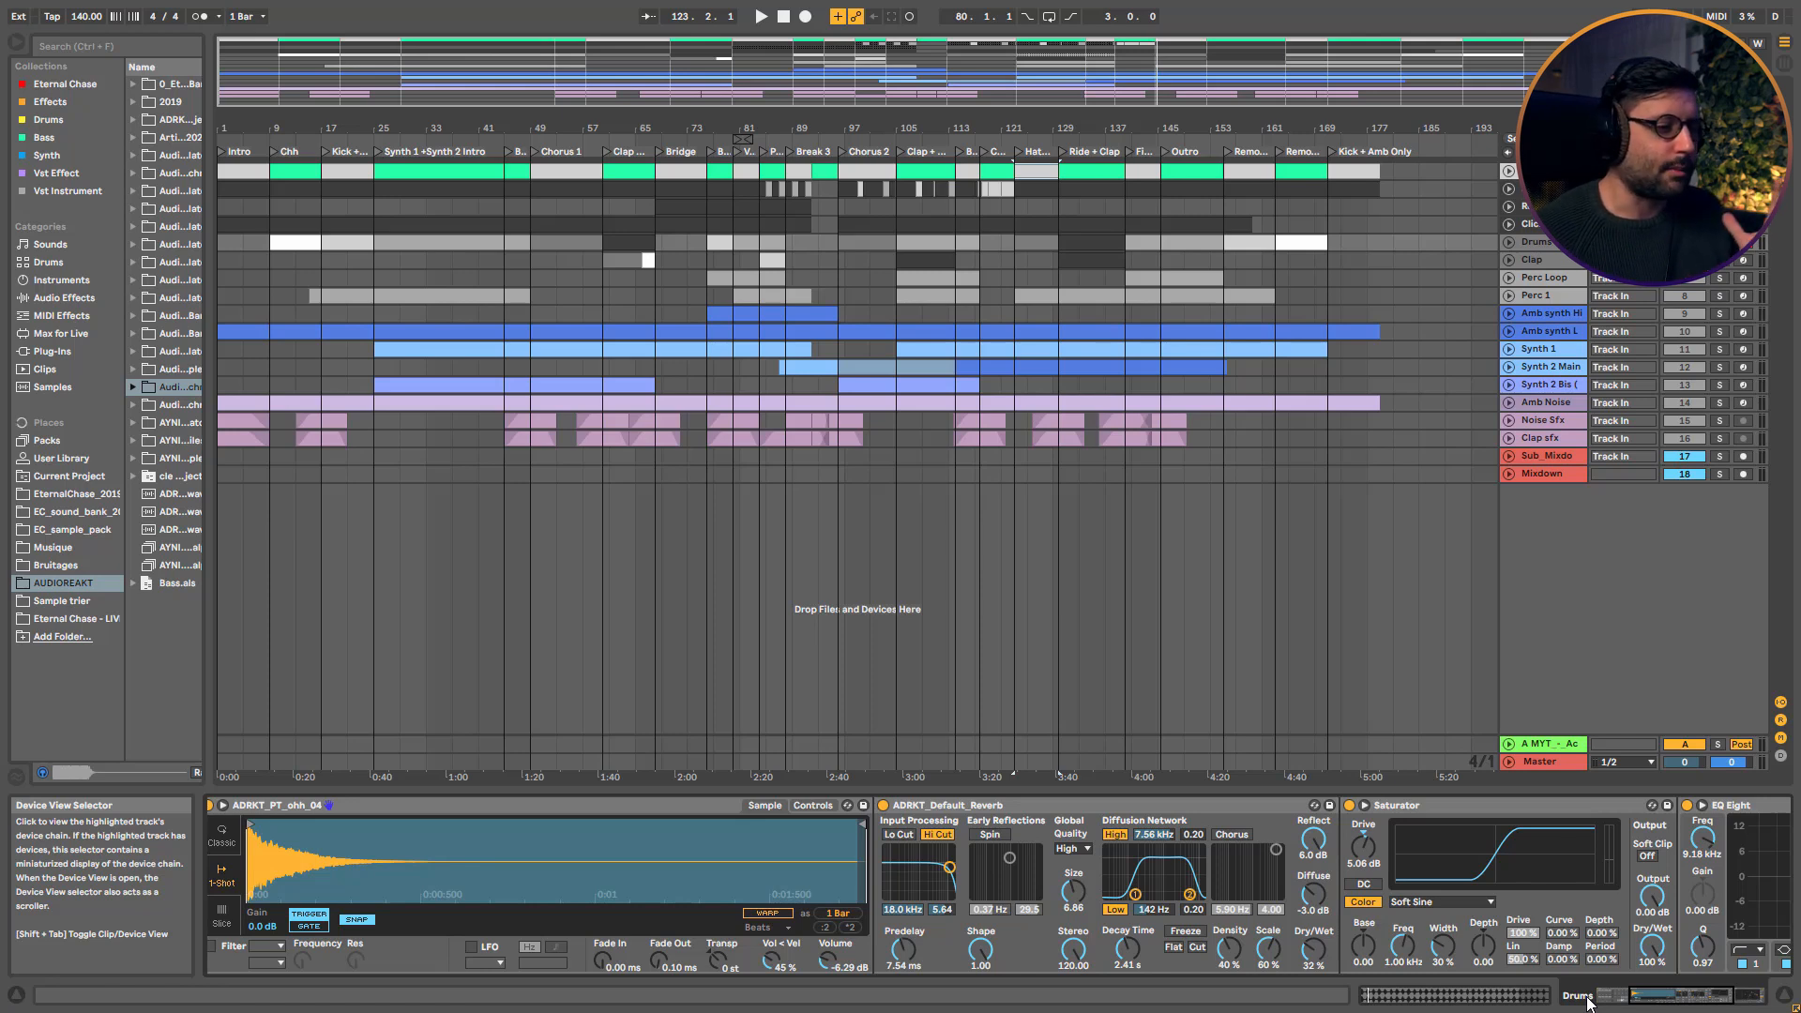
pyautogui.moveTo(1669, 1005); pyautogui.dragTo(1697, 1004)
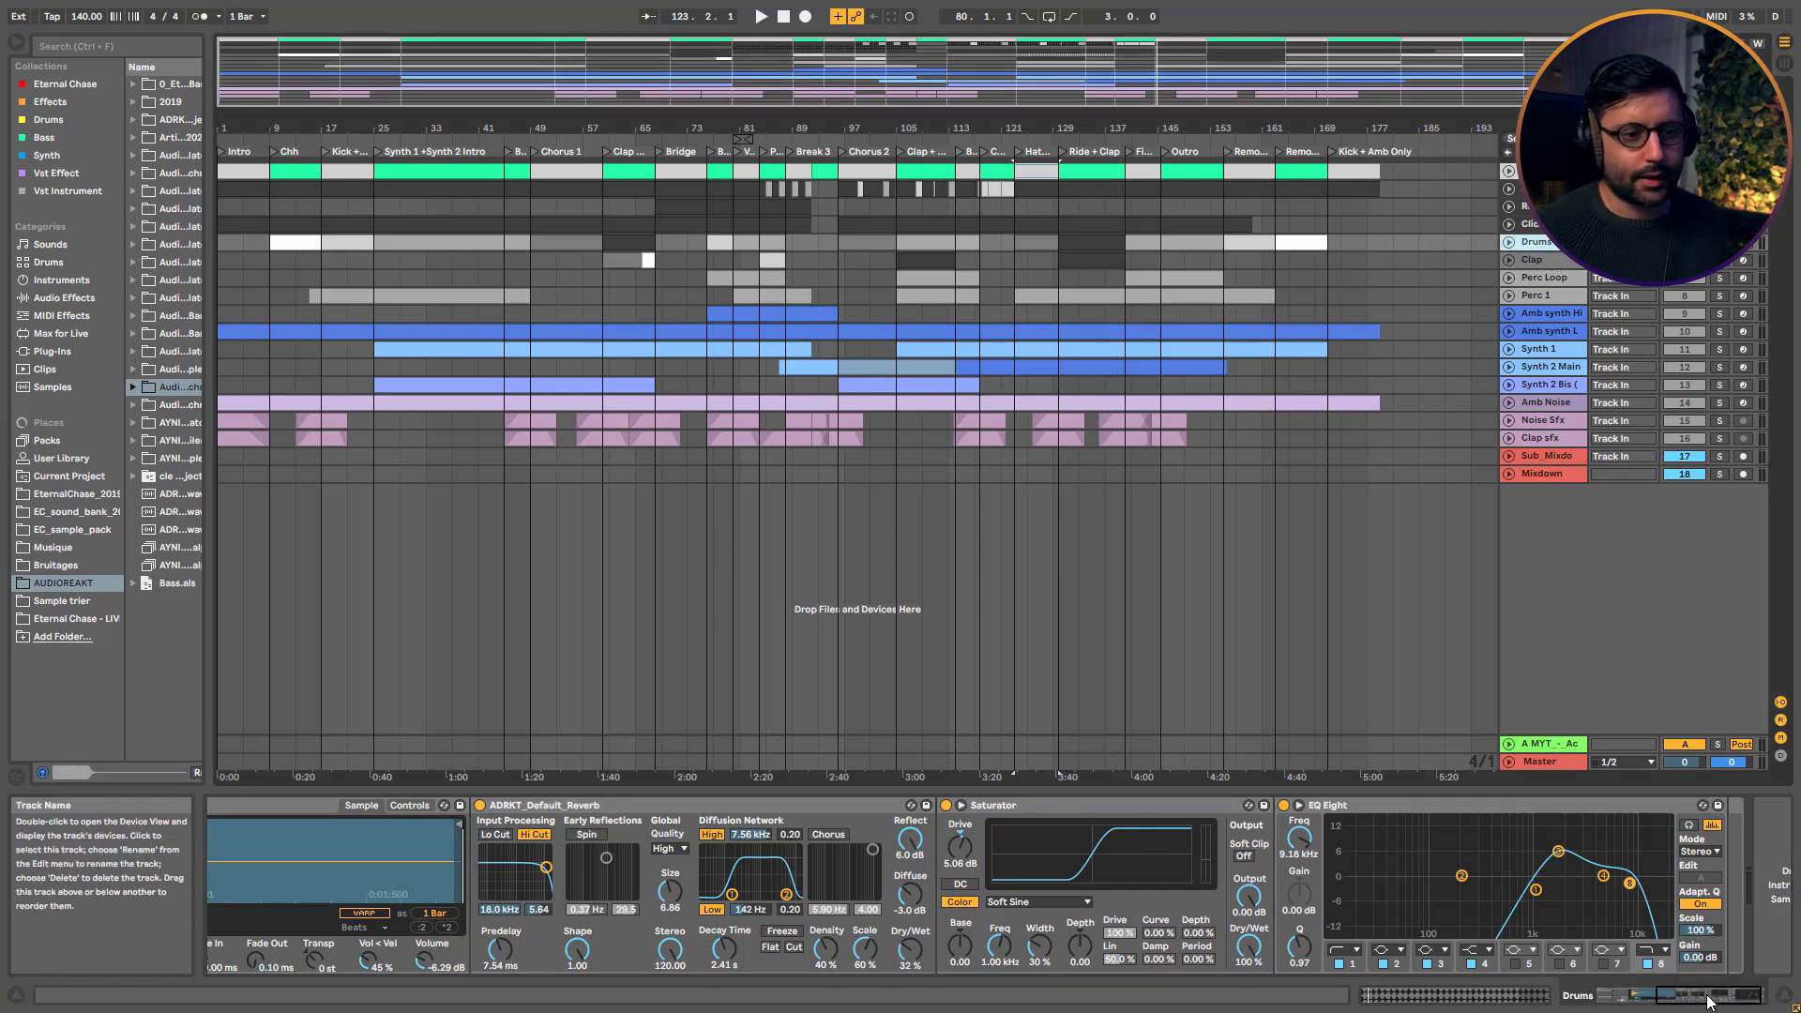
pyautogui.moveTo(1709, 1000); pyautogui.dragTo(1698, 899)
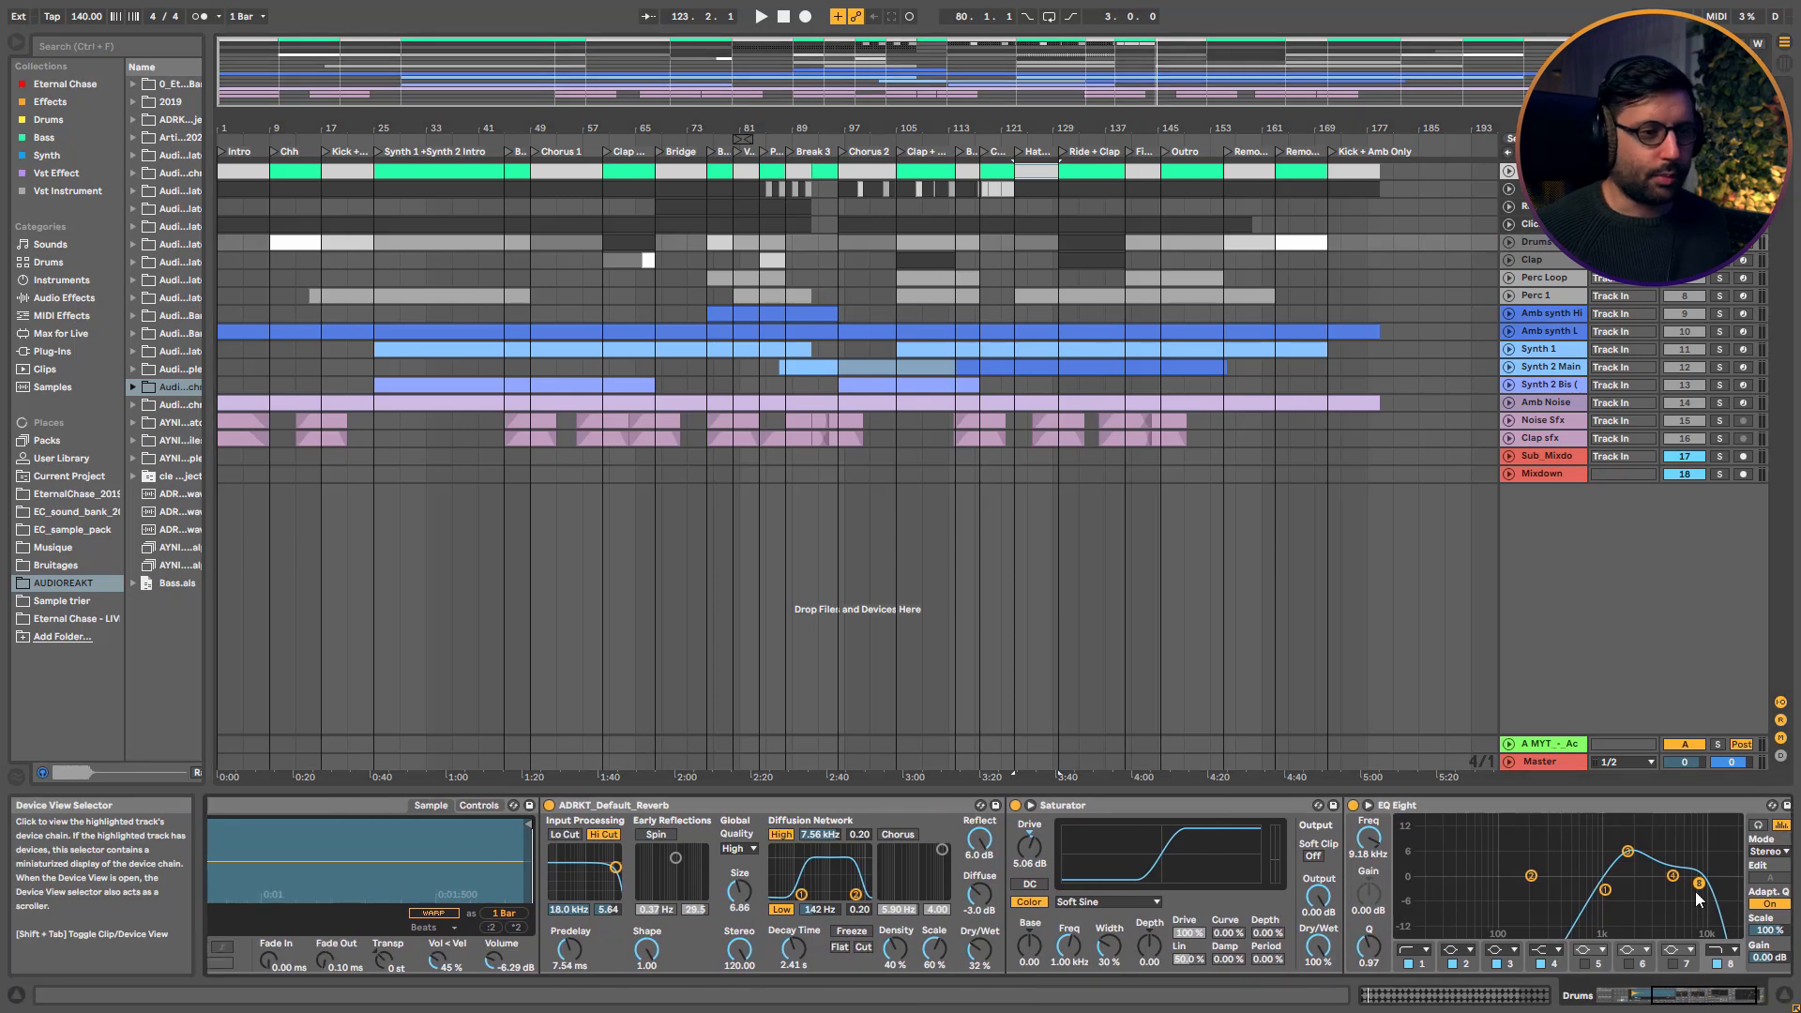
pyautogui.moveTo(1693, 1000); pyautogui.dragTo(1641, 989)
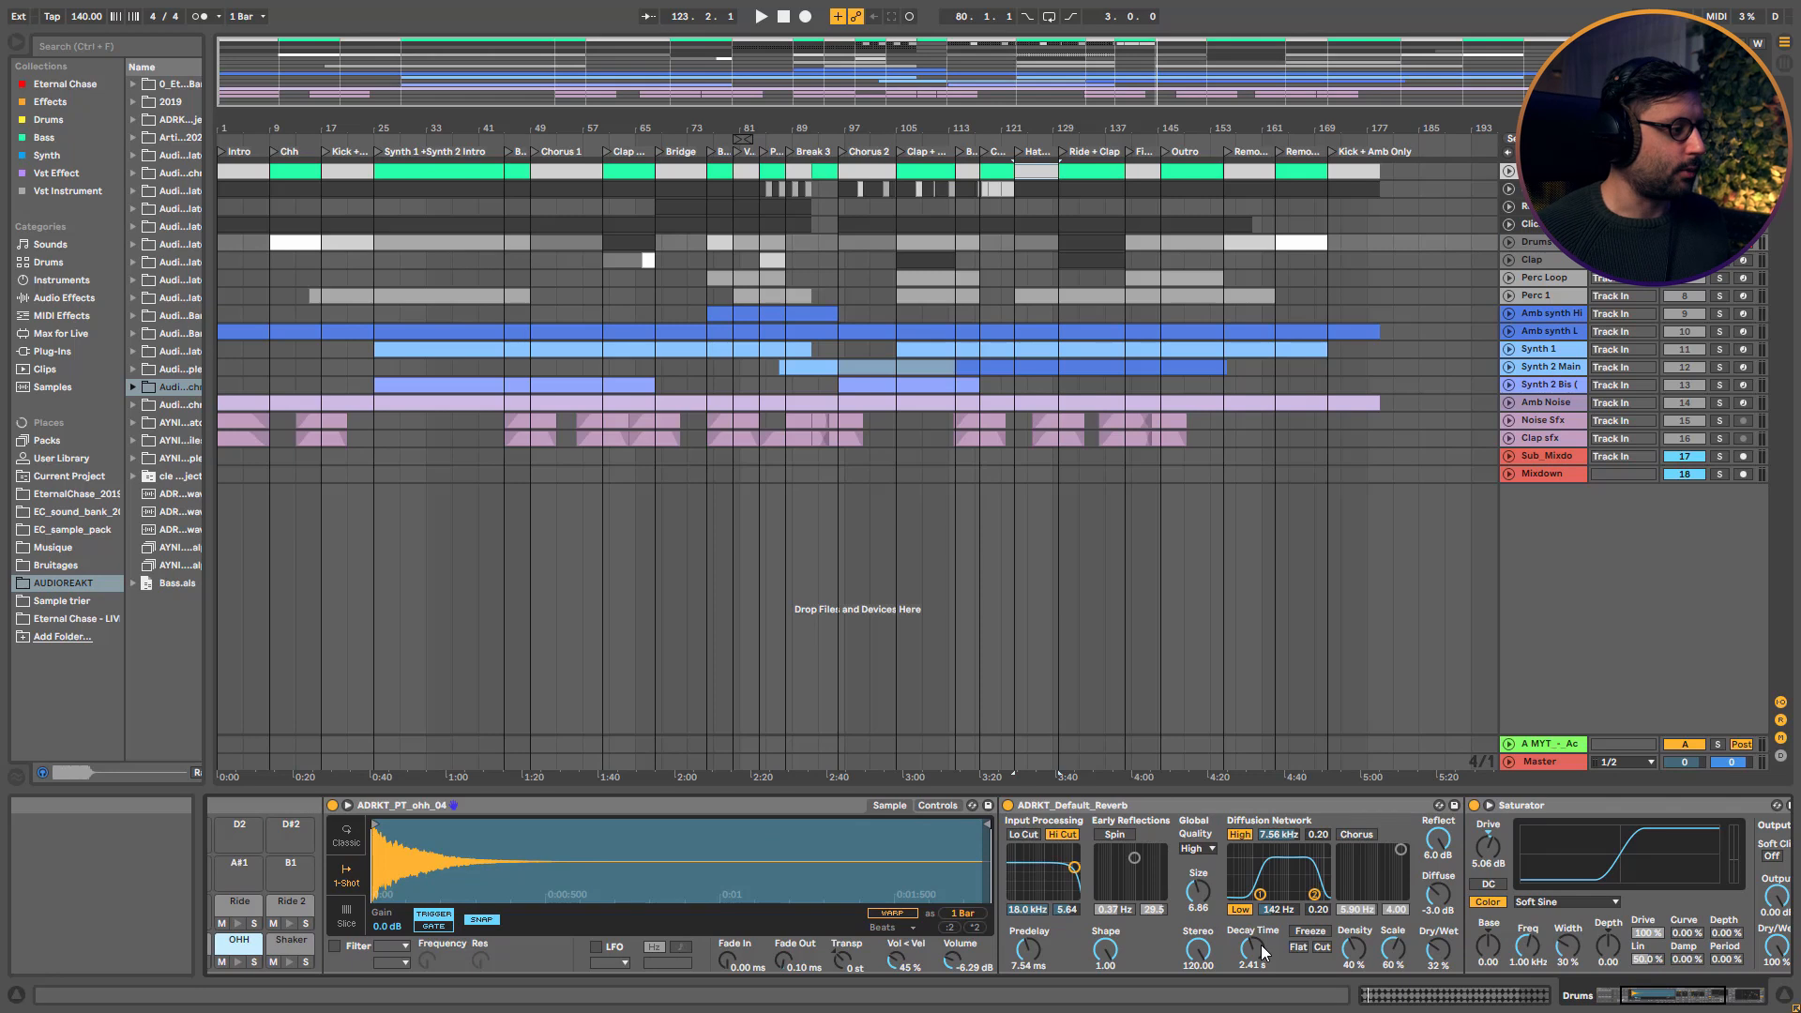
# Show the Shaker pad's chain in the Drums rack, solo the pad, and play it from bar 123
pyautogui.click(278, 952)
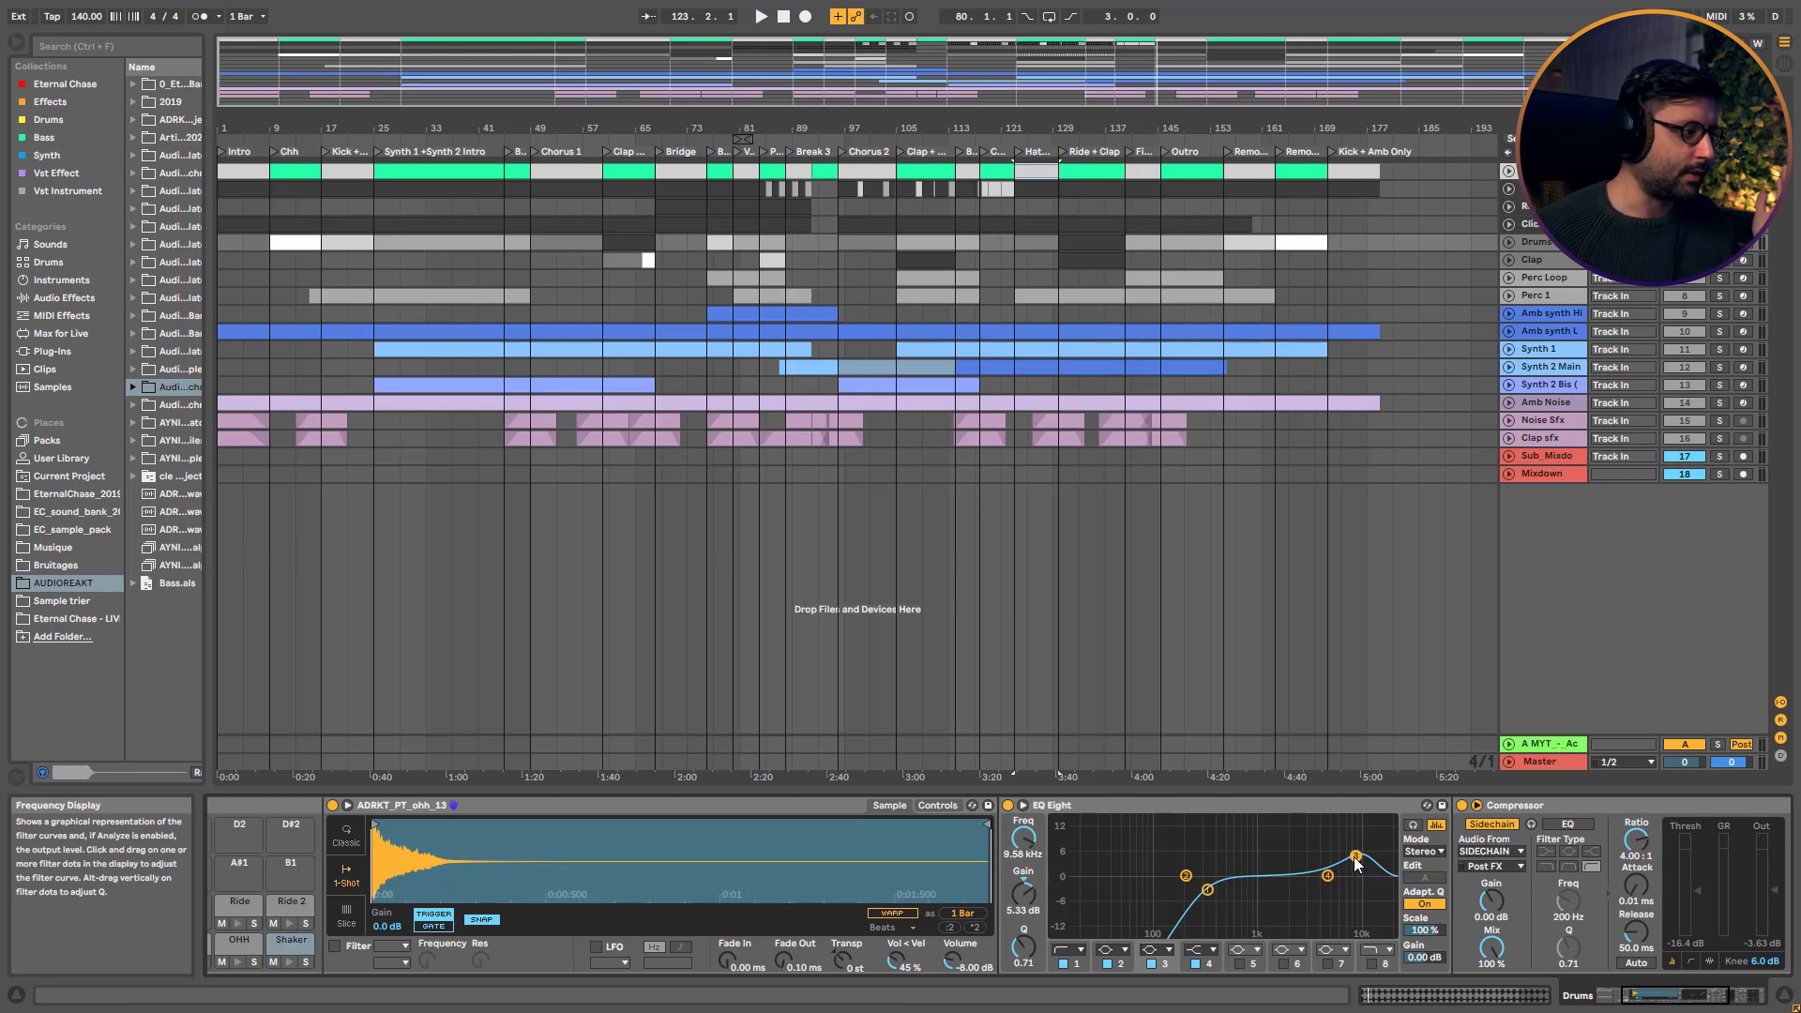
pyautogui.click(305, 963)
pyautogui.press('space')
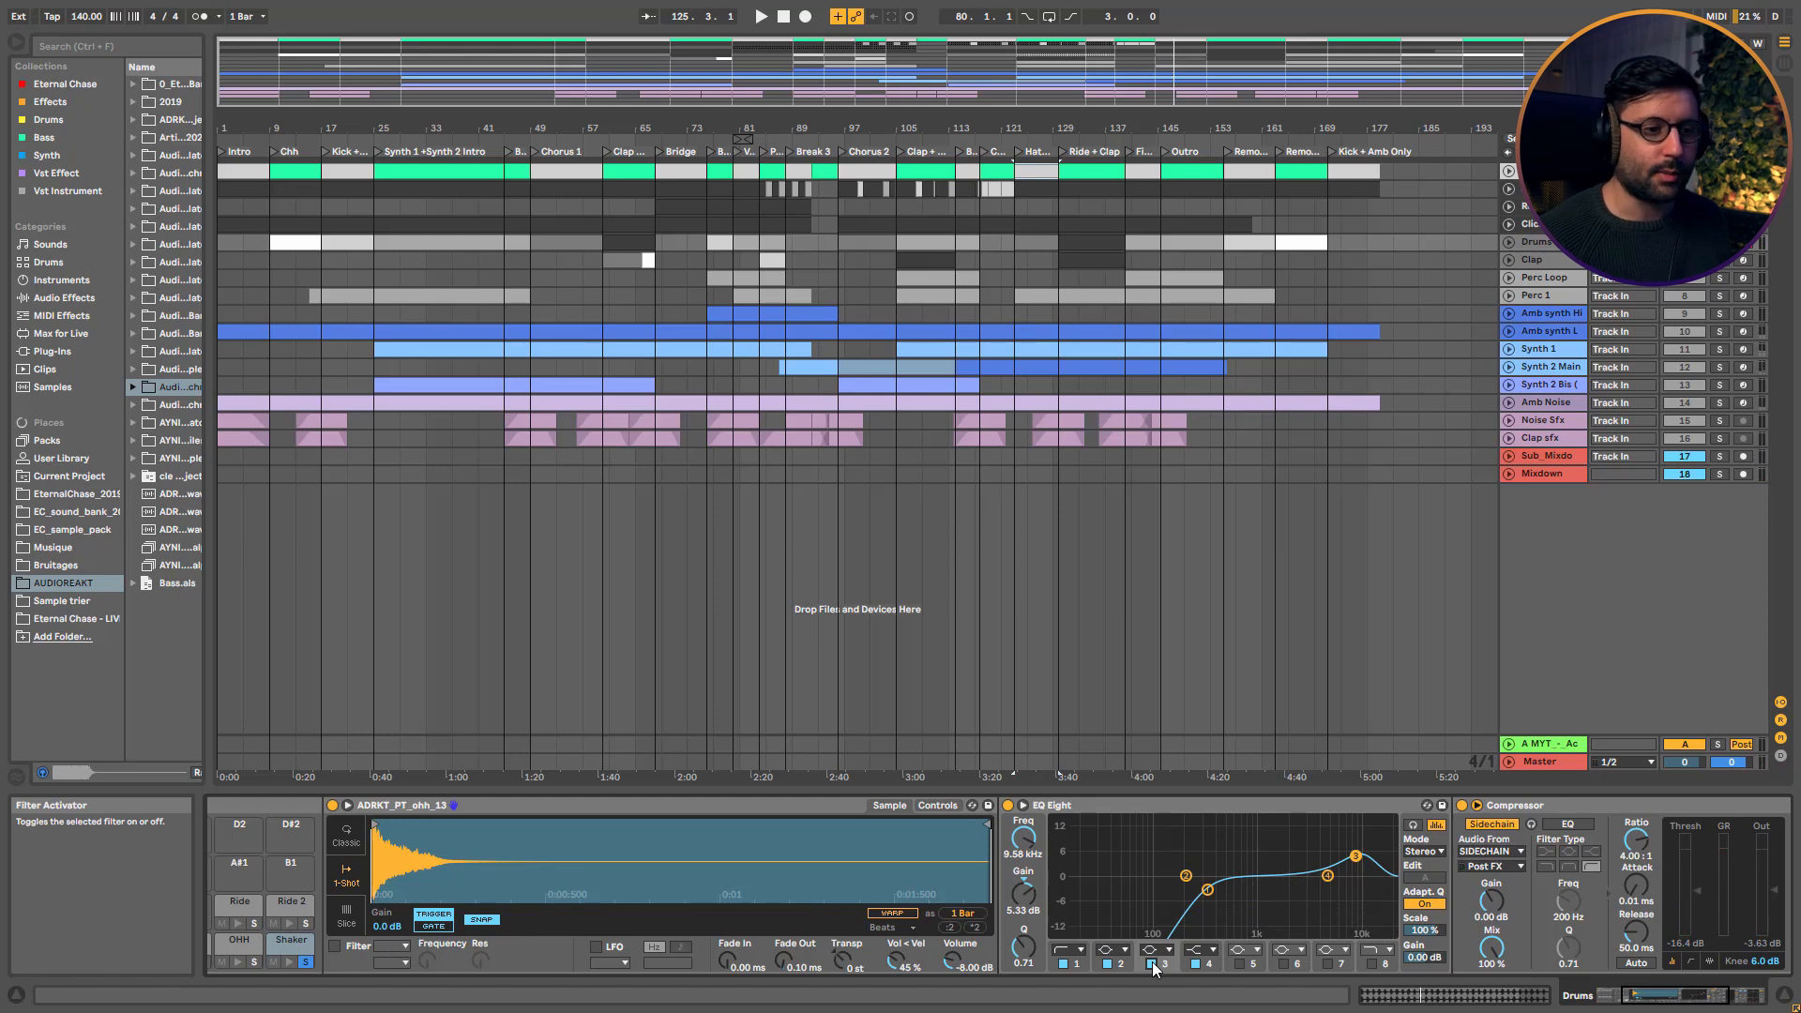
# Play from bar 123 and compare the Shaker pad with its Stereo Width delay bypassed and active
pyautogui.hscroll(5, 1152, 938)
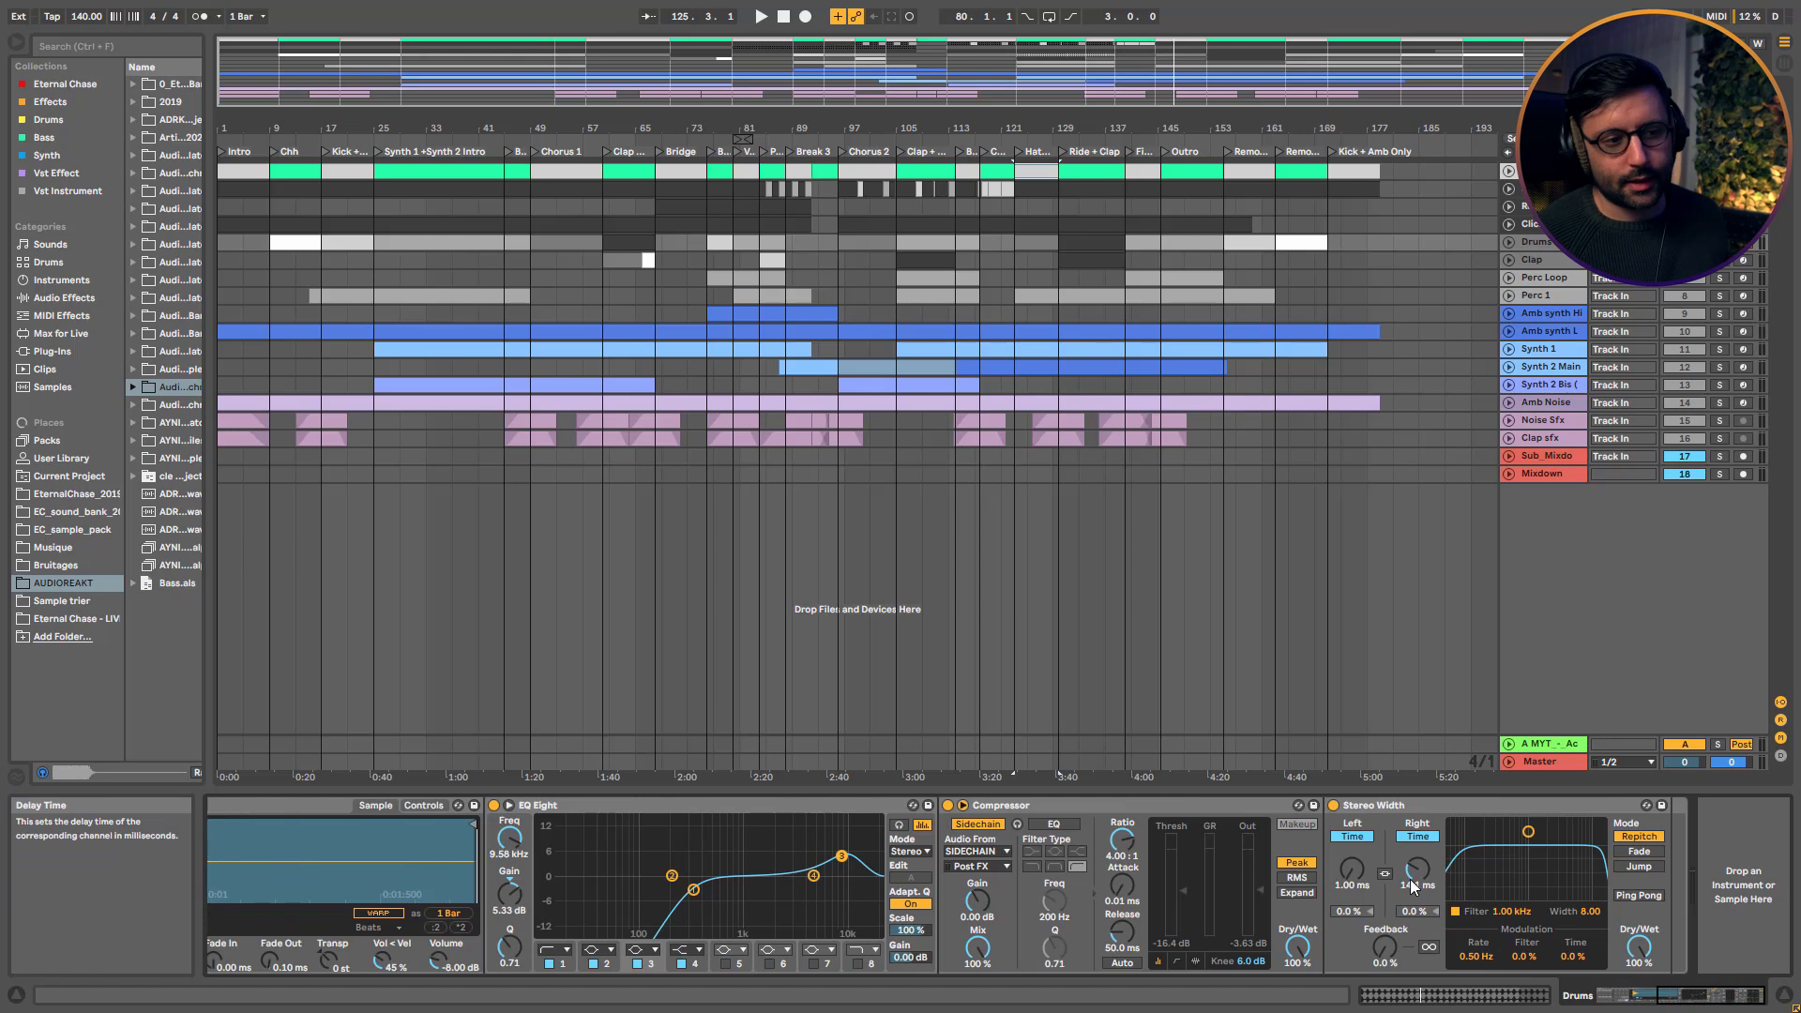
pyautogui.press('space')
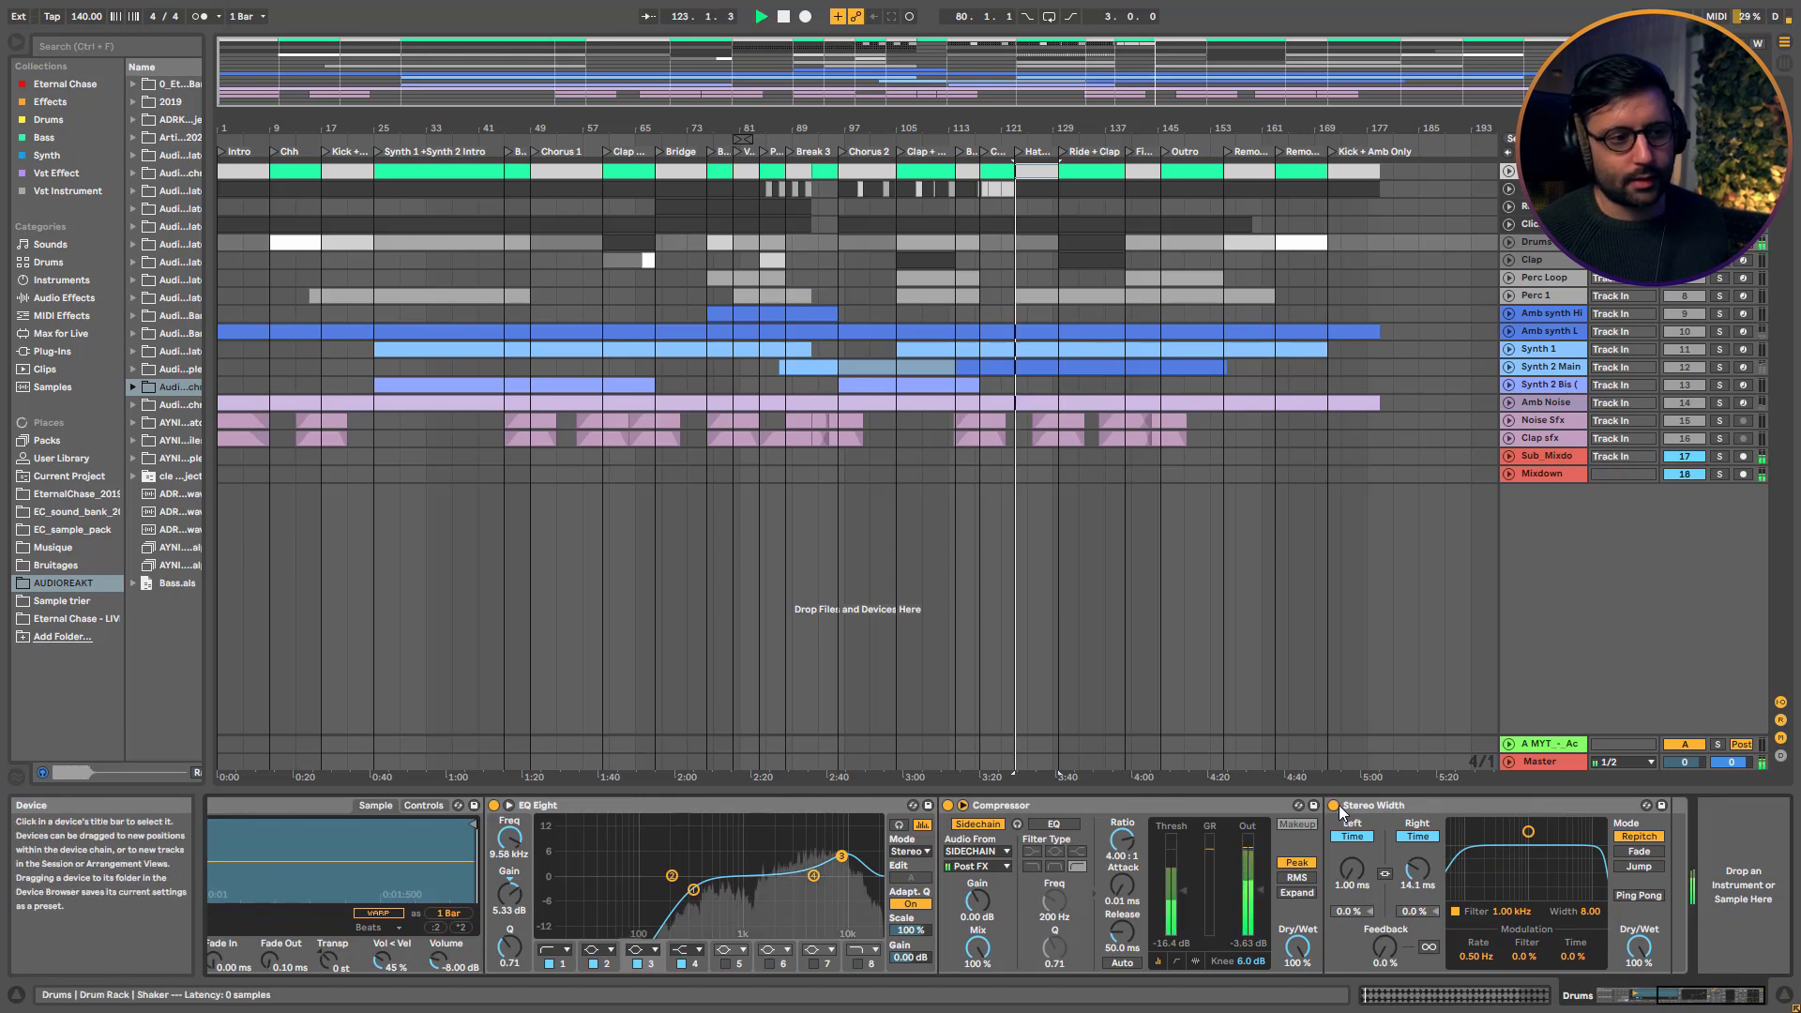
pyautogui.click(1334, 806)
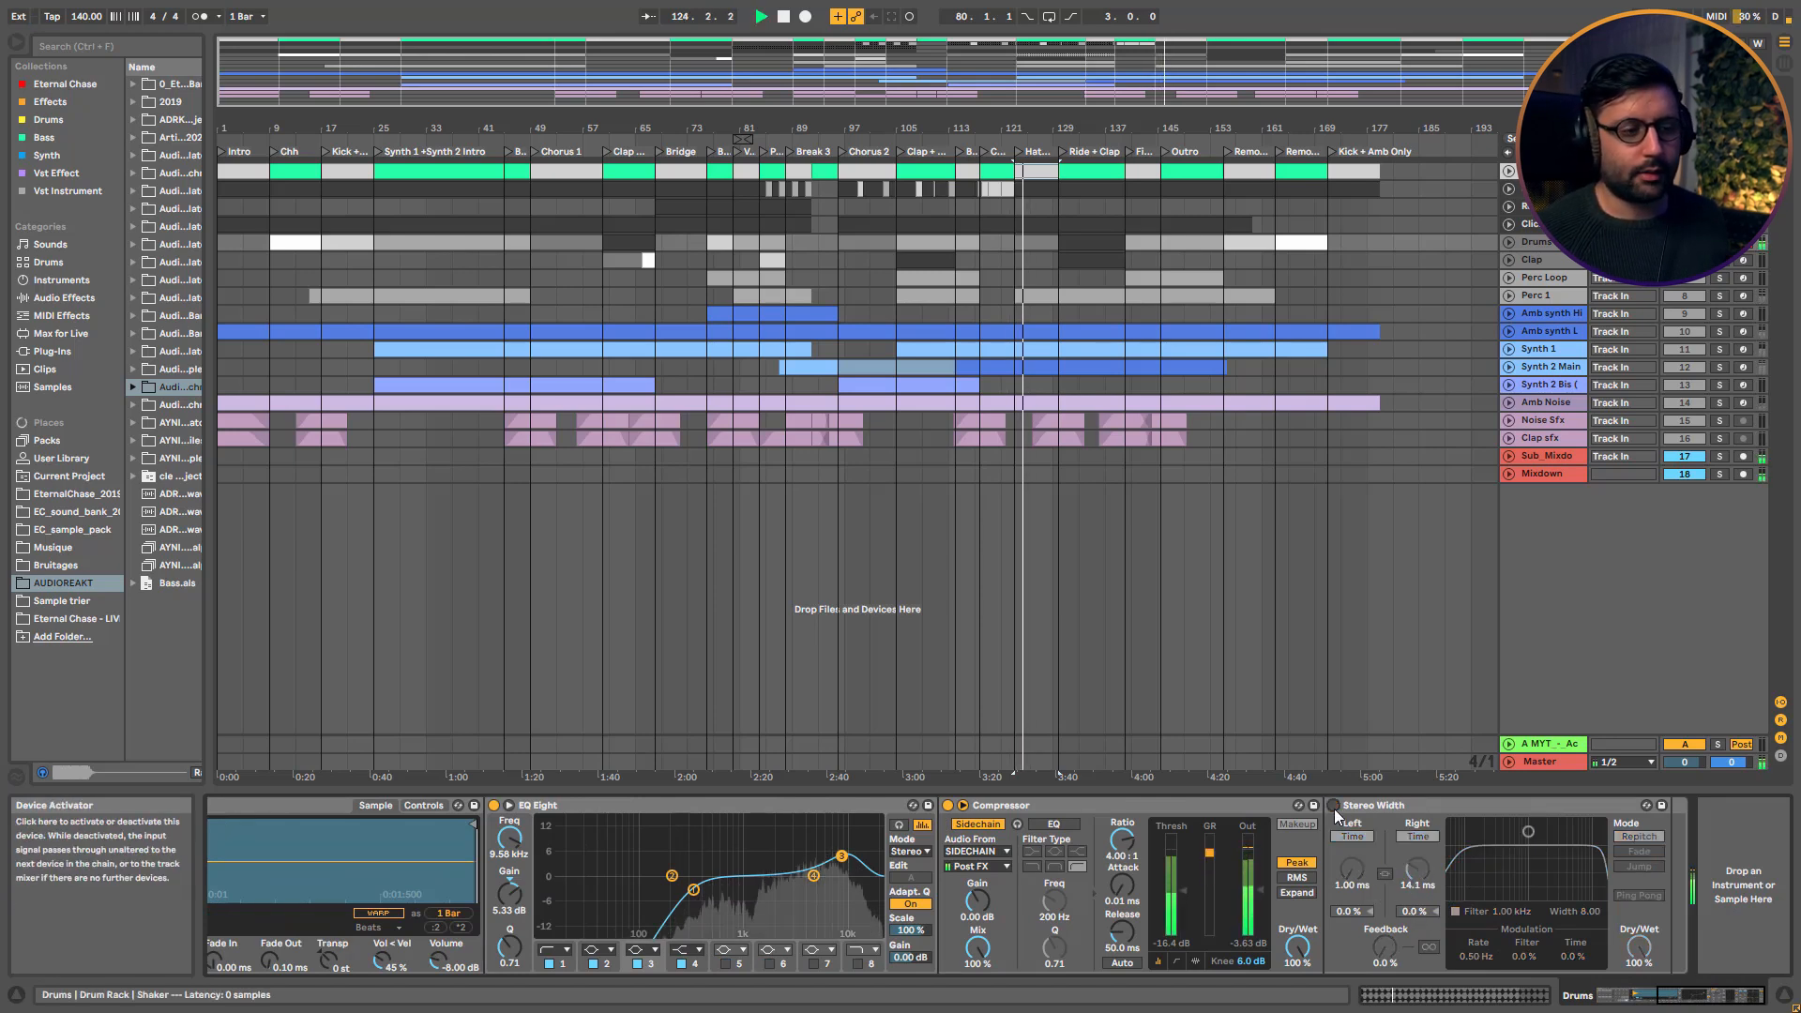
pyautogui.click(1334, 805)
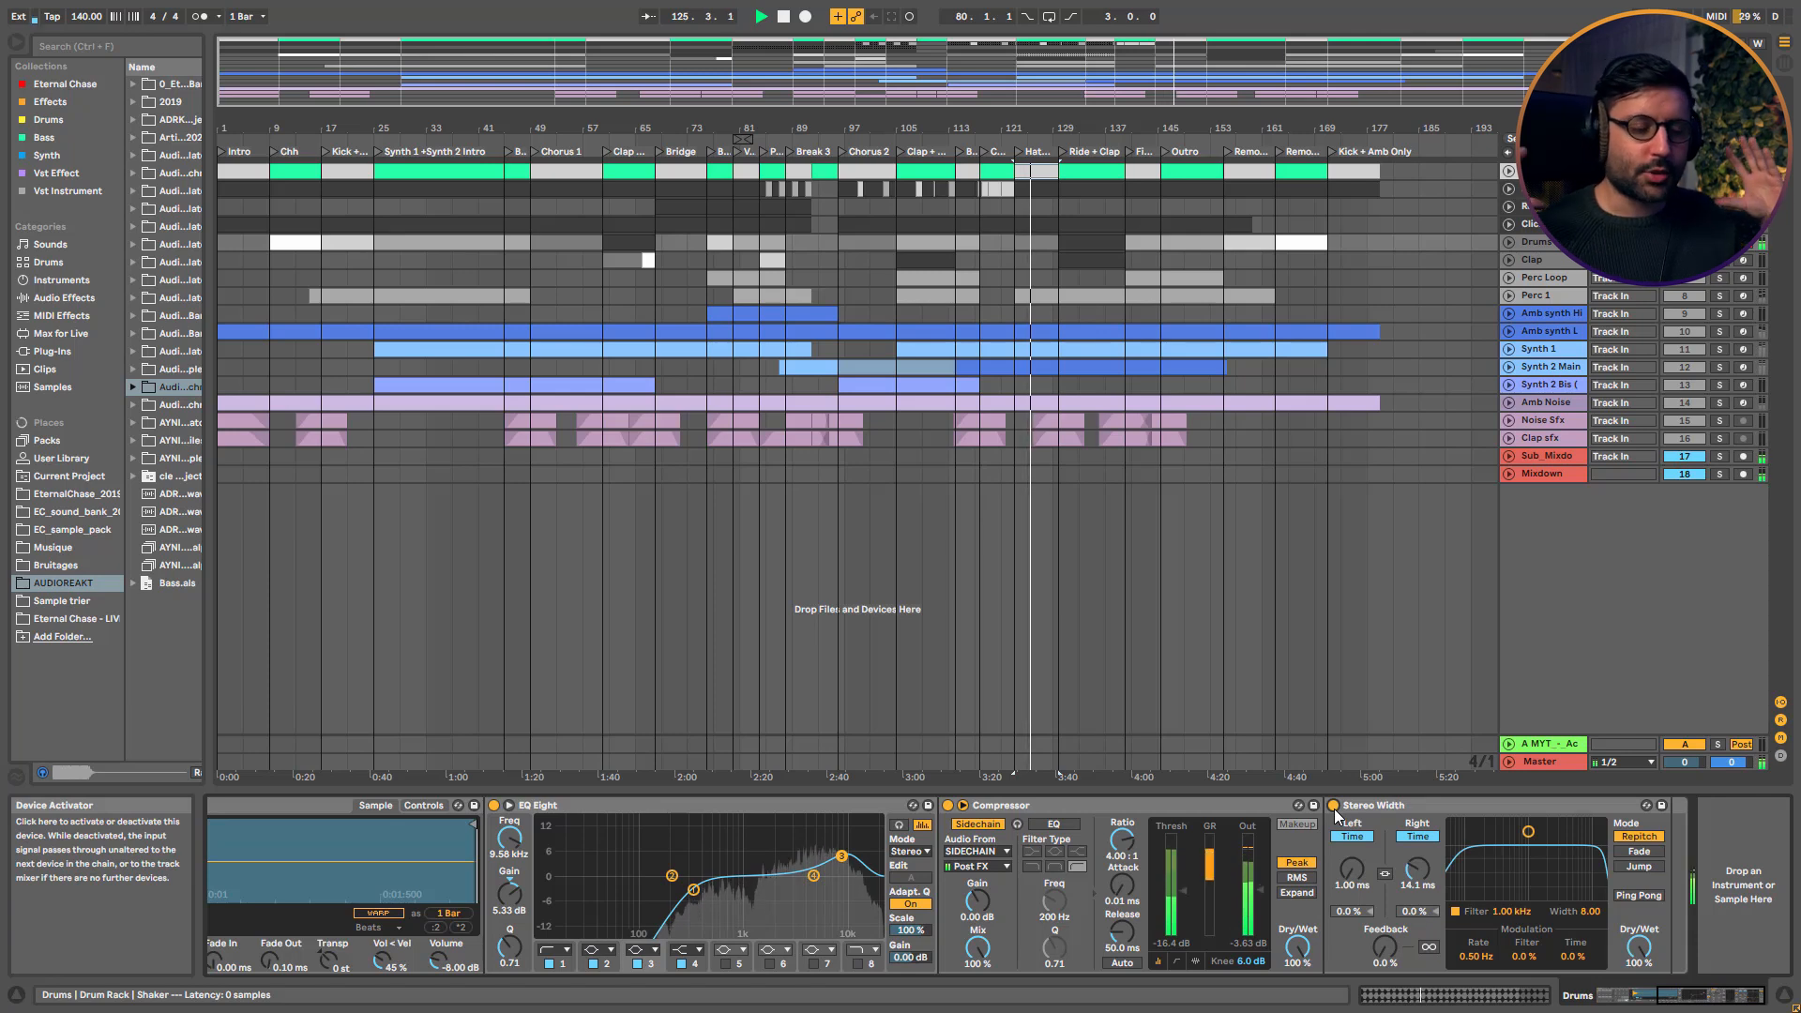
# Show the Ride pad's chain and compare its EQ Eight with band 3 off and on during playback from bar 123
pyautogui.moveTo(1682, 999)
pyautogui.mouseDown()
pyautogui.moveTo(1623, 1000)
pyautogui.moveTo(1654, 1001)
pyautogui.mouseUp()
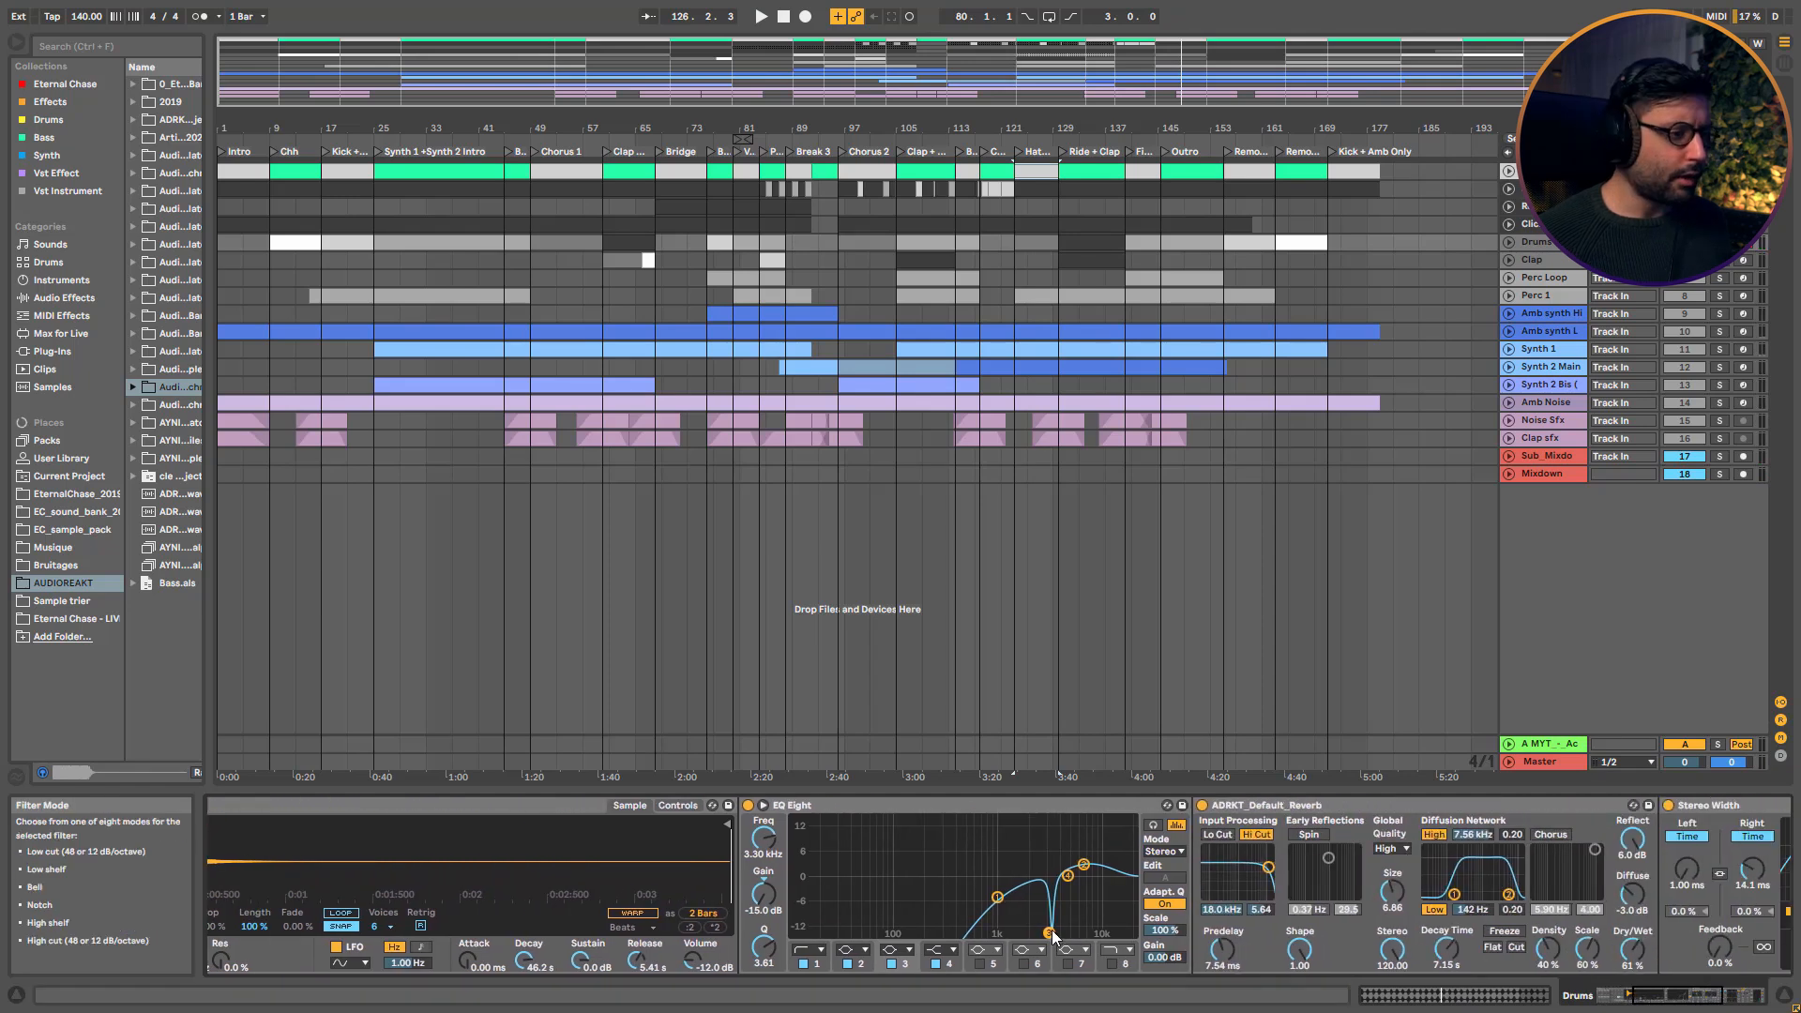
pyautogui.click(893, 963)
pyautogui.press('space')
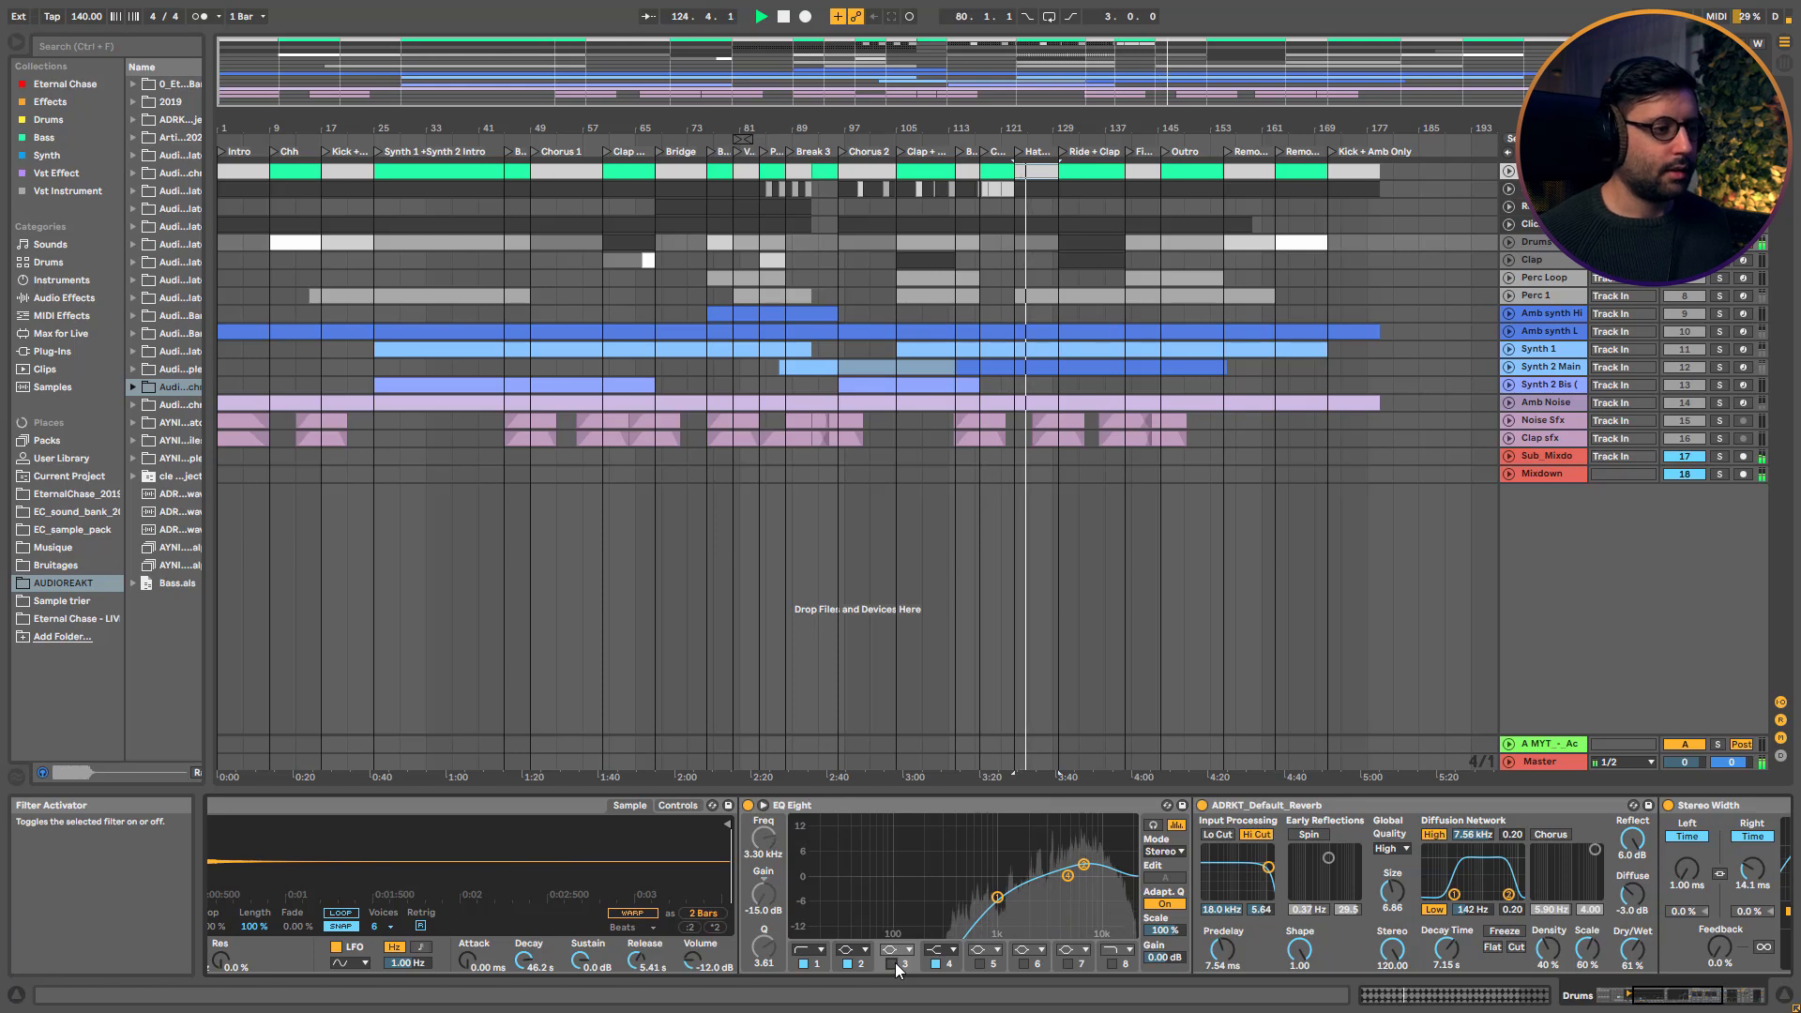
pyautogui.click(893, 963)
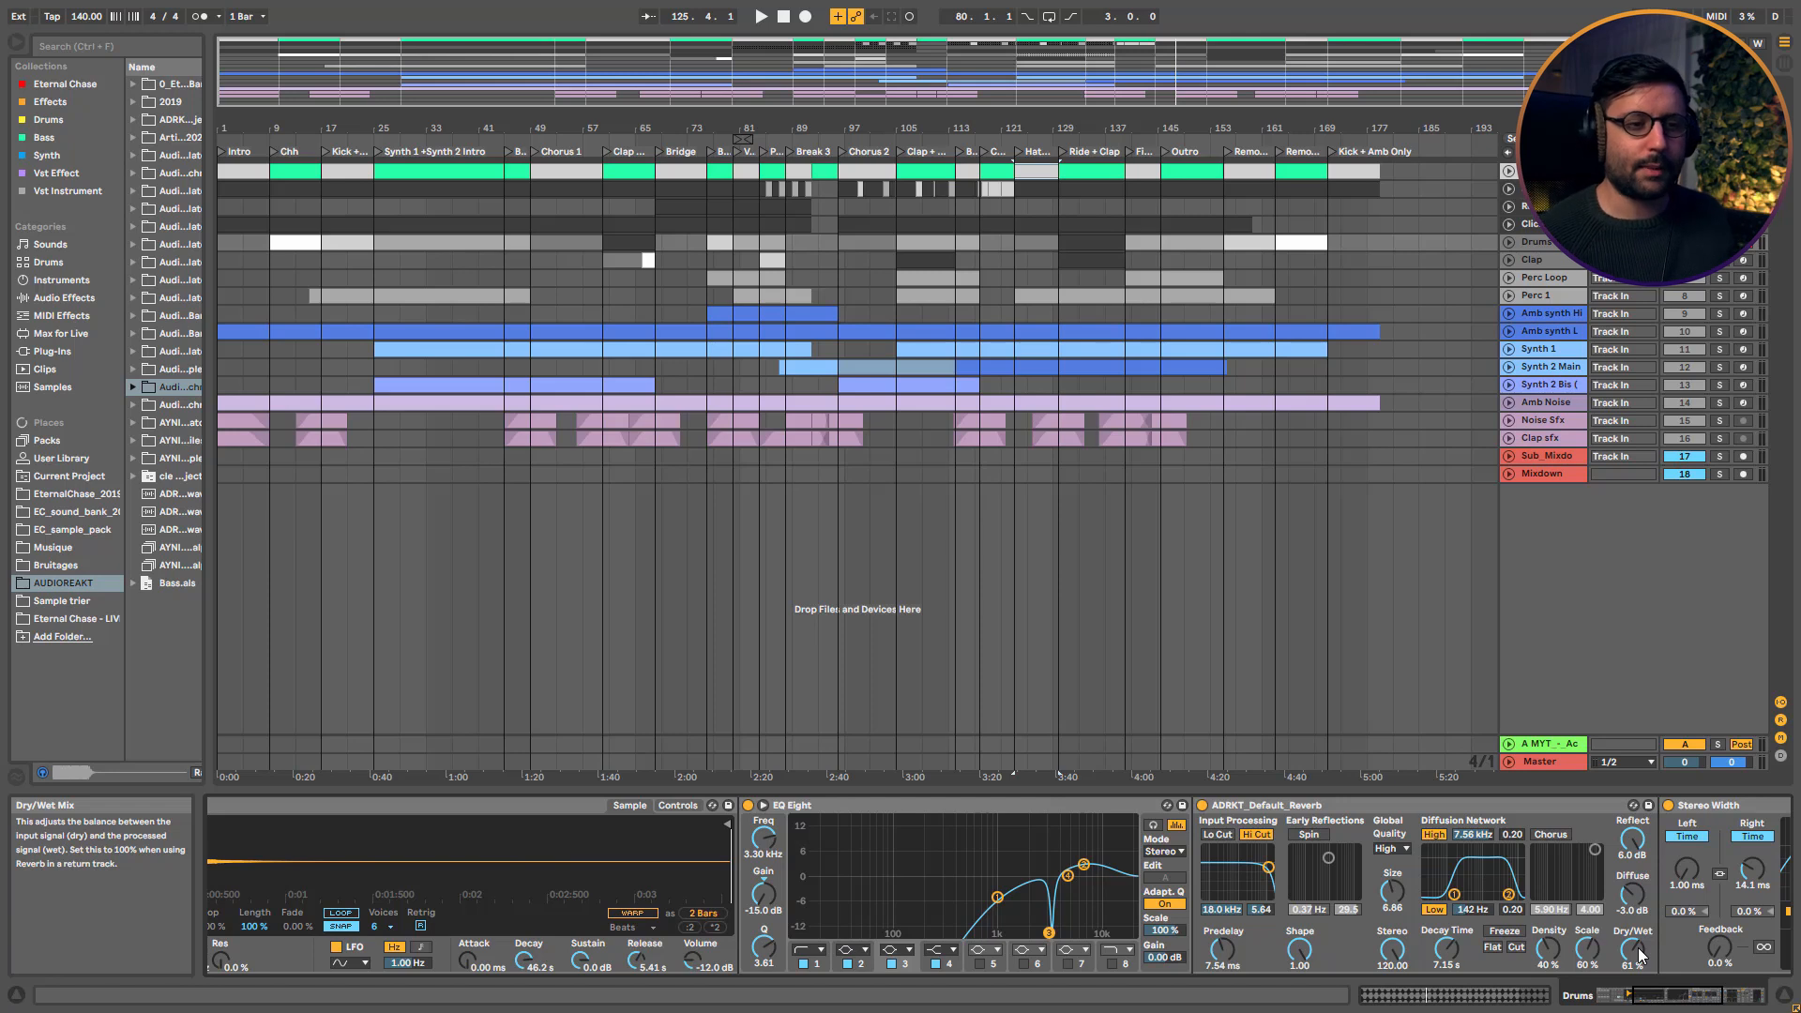
# Play from bar 123, compare the Ride pad with its Reverb off and on, and review its Stereo Width and sidechain Compressor
pyautogui.press('space')
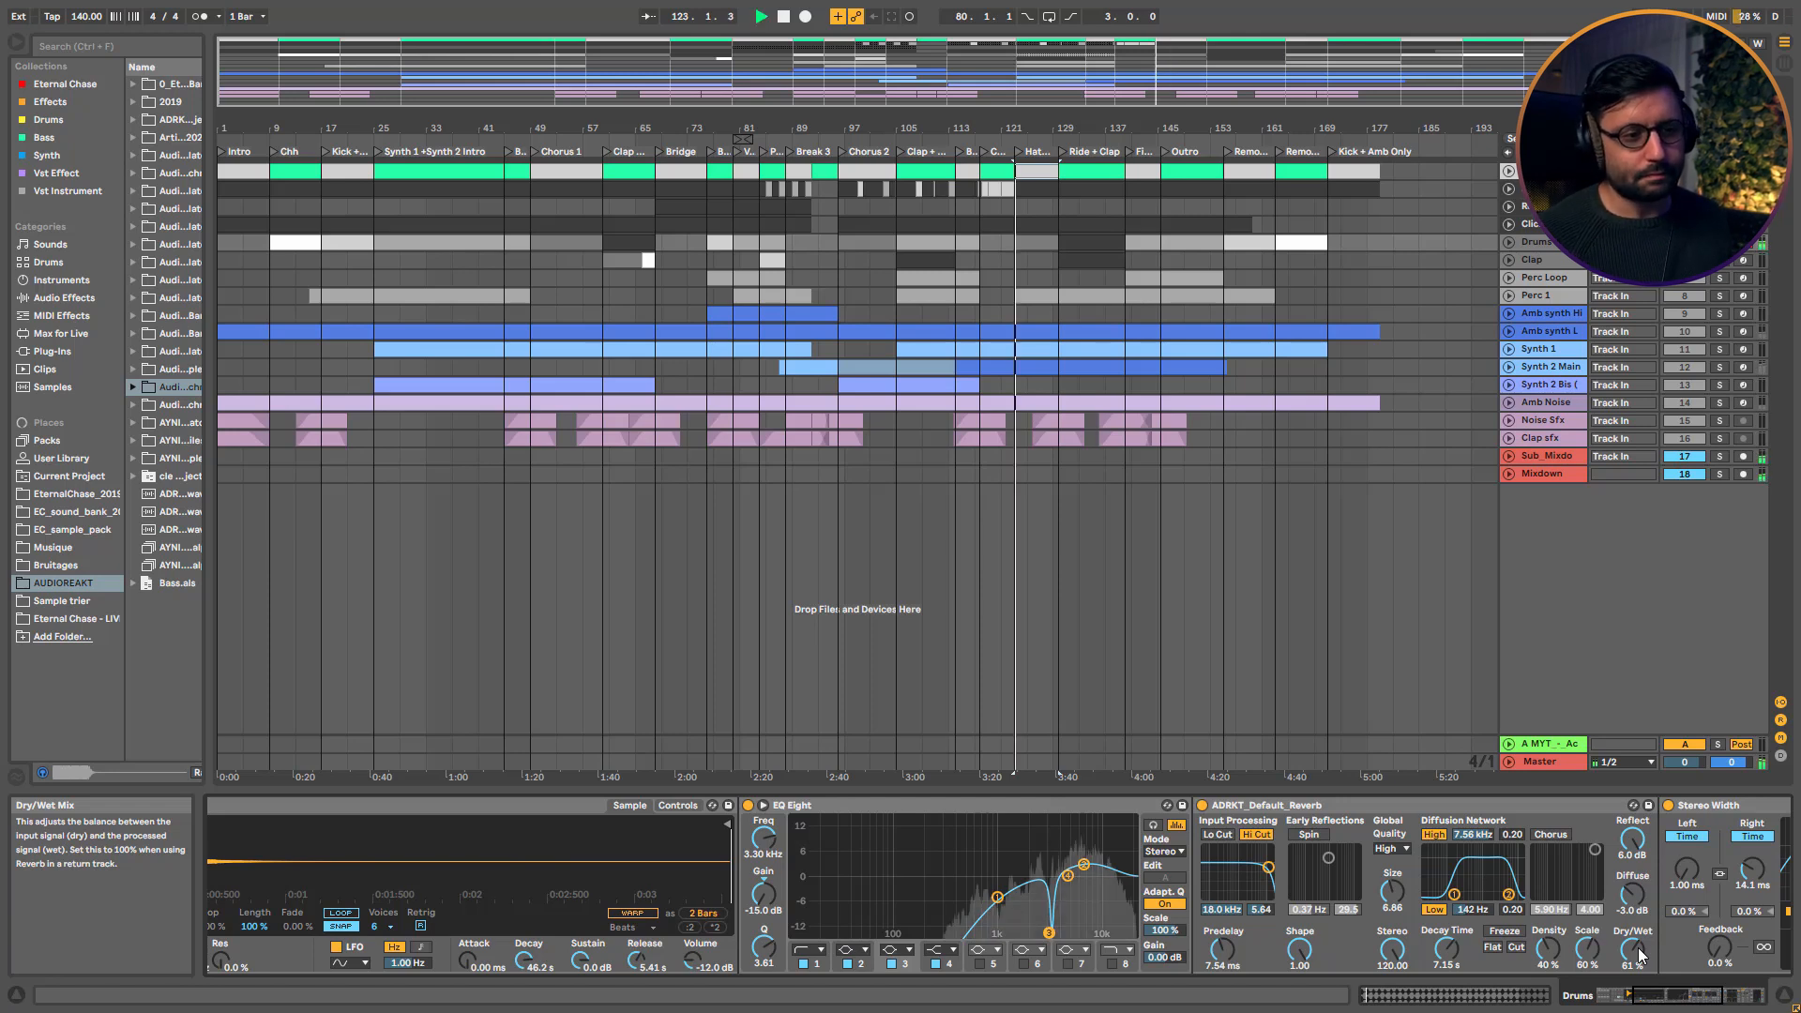
pyautogui.click(1201, 804)
pyautogui.click(1203, 806)
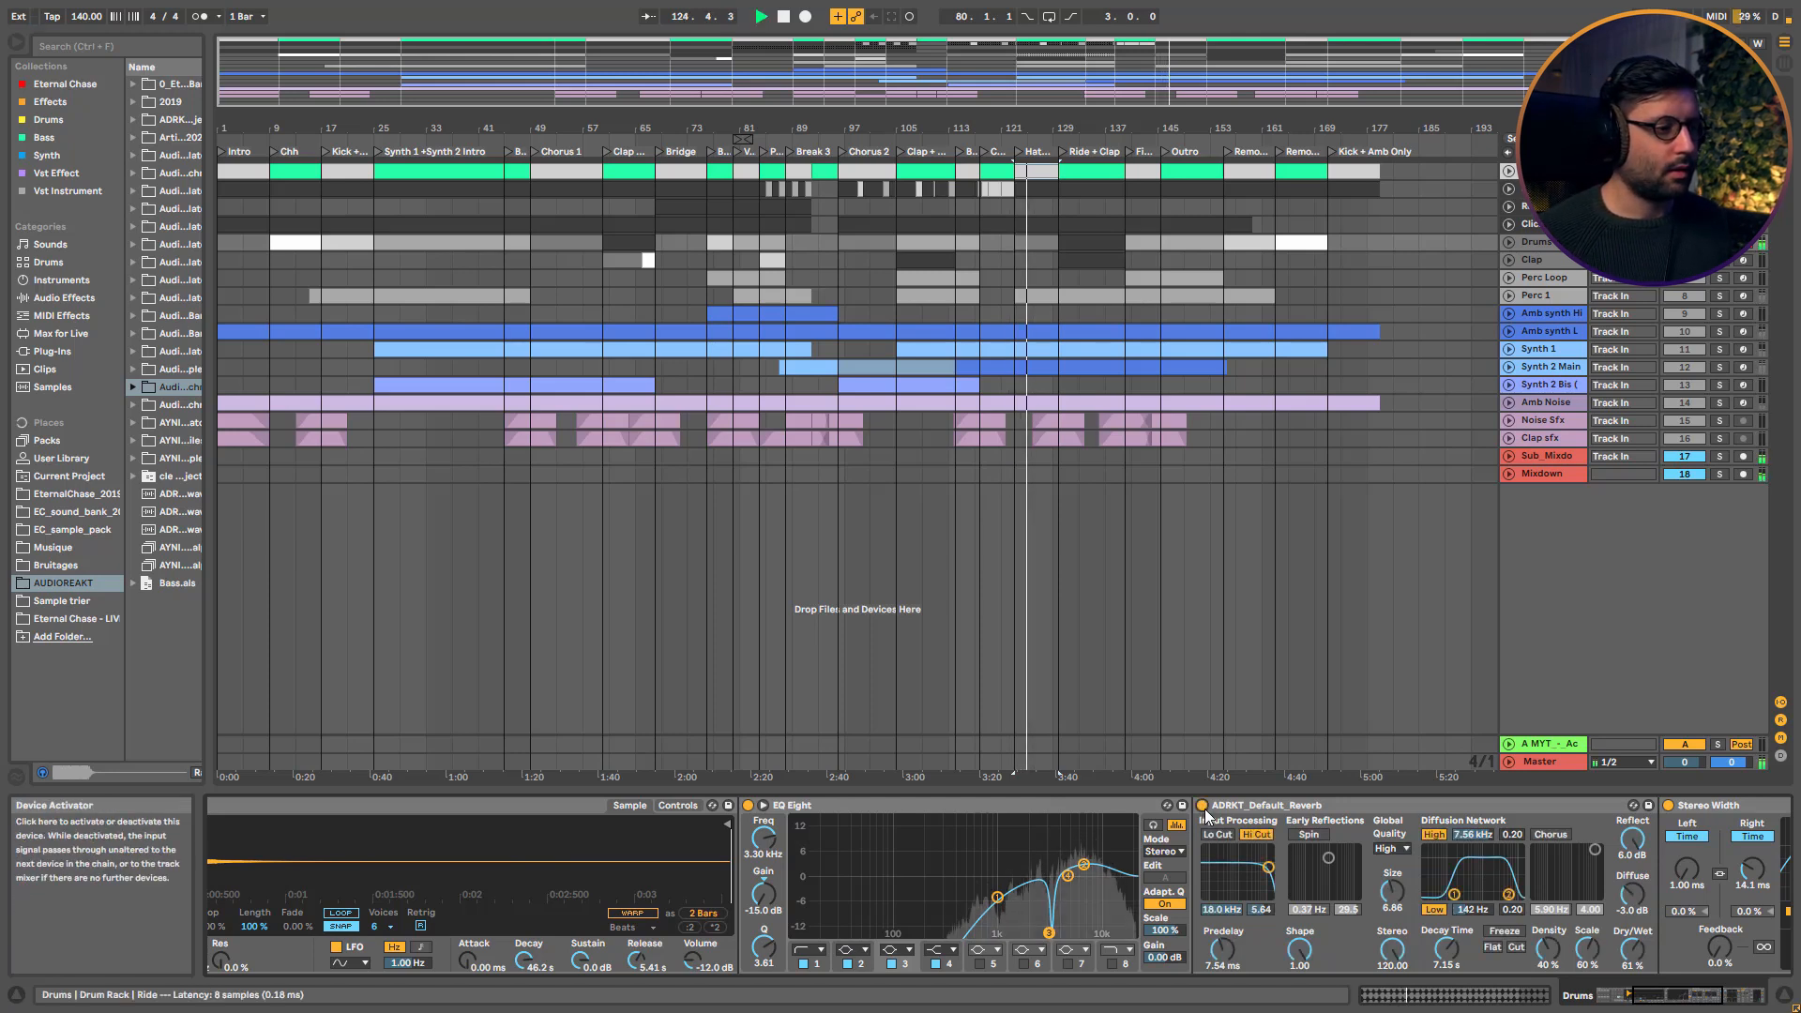
pyautogui.hscroll(5, 1482, 844)
pyautogui.press('space')
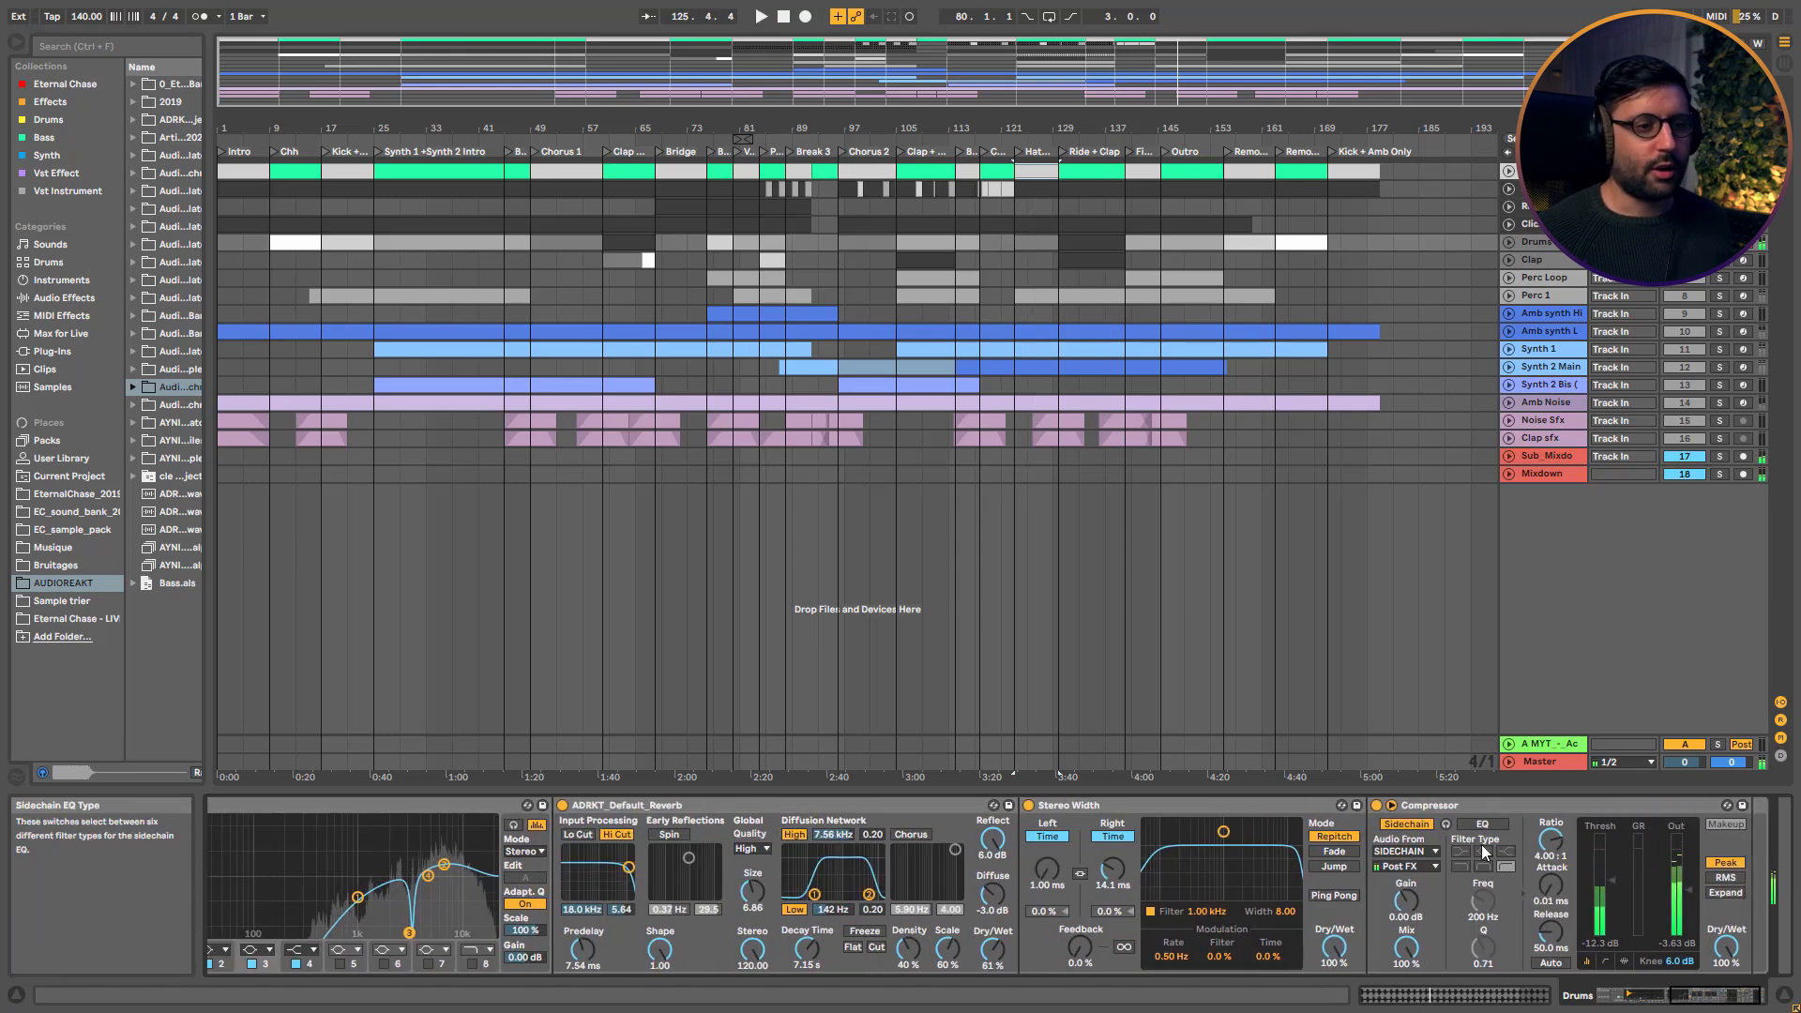
pyautogui.click(1146, 807)
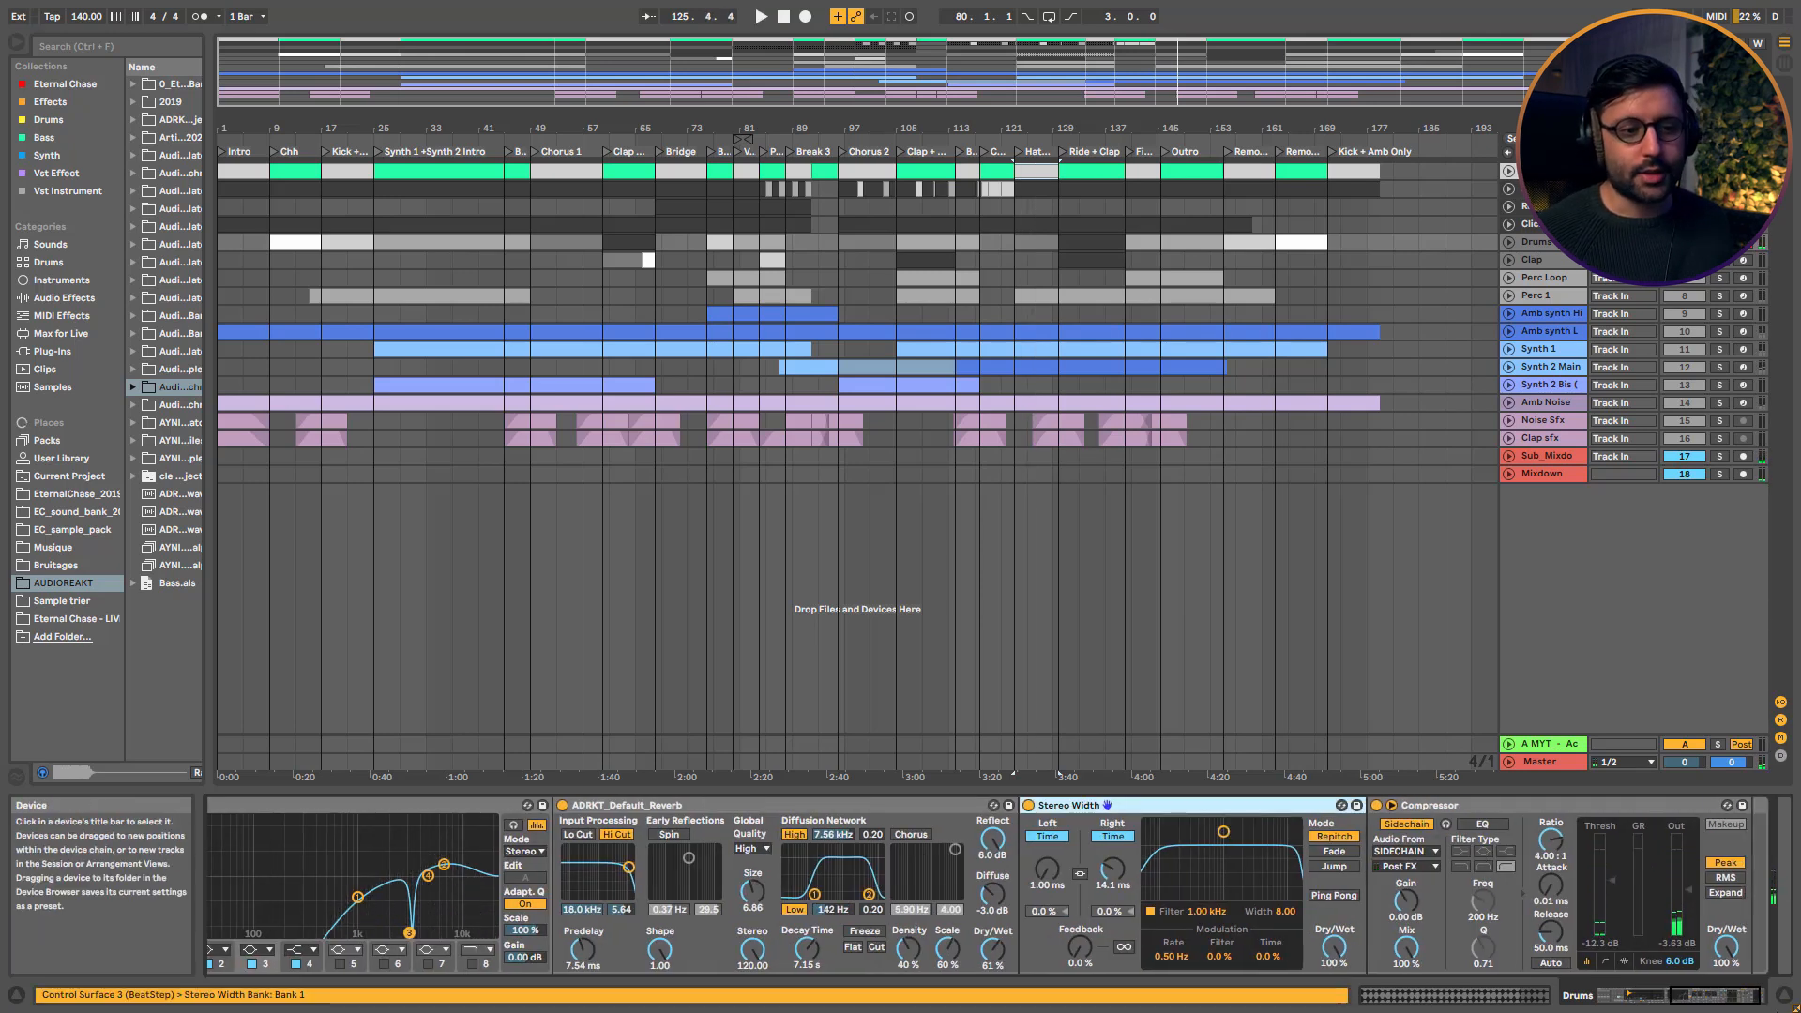
# Show the Ride 2 pad's chain in the Drums rack with the pad soloed, and play briefly from bar 123
pyautogui.moveTo(1712, 995); pyautogui.dragTo(1629, 996)
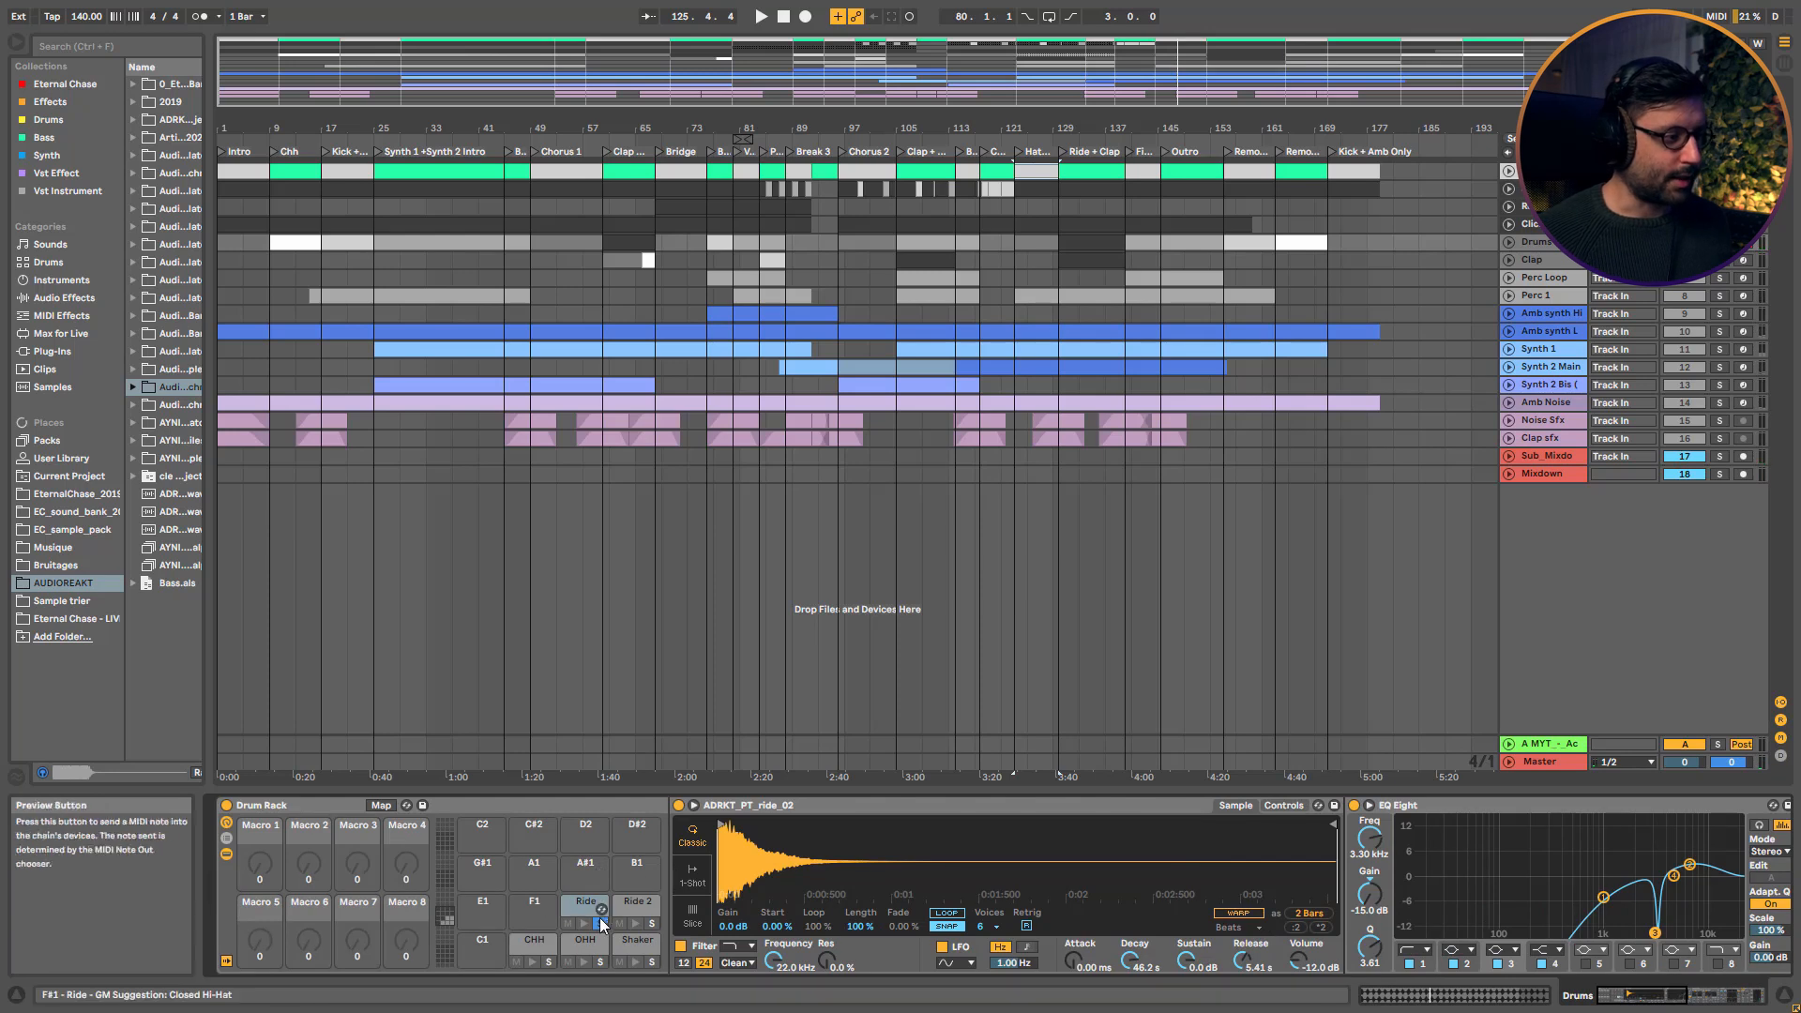
pyautogui.click(635, 900)
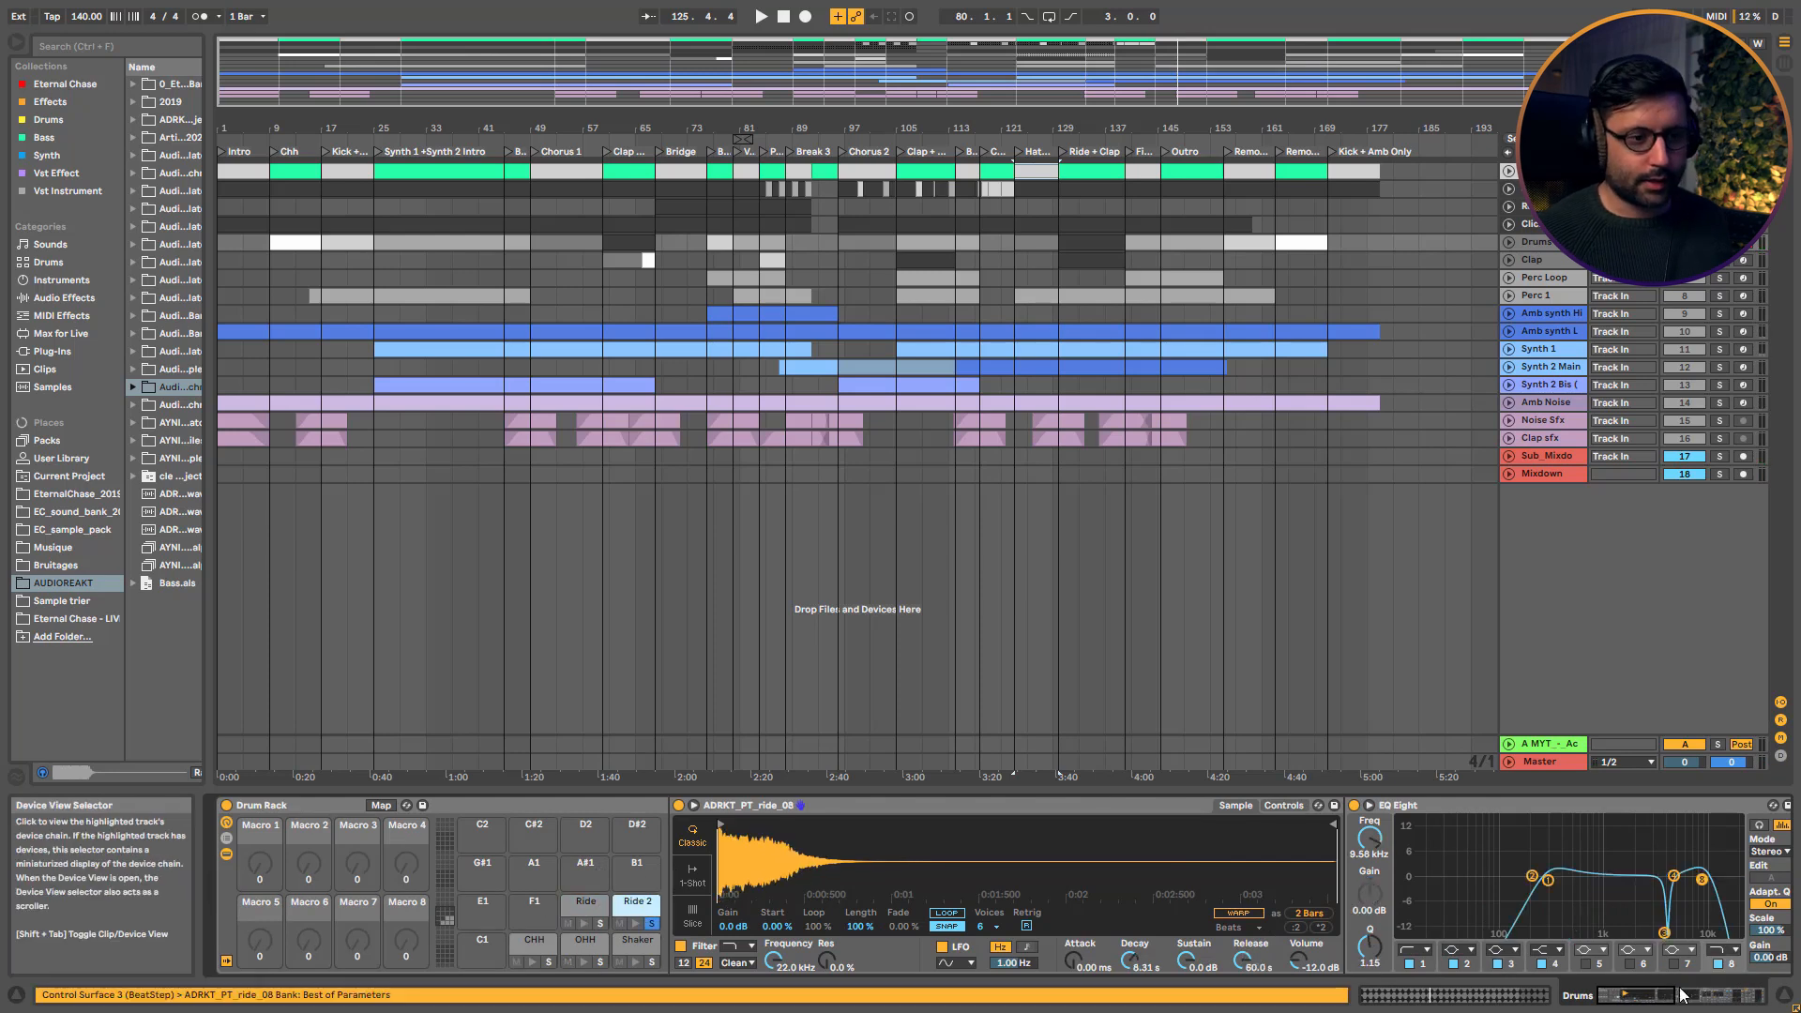
pyautogui.moveTo(1648, 994); pyautogui.dragTo(1677, 996)
pyautogui.press('space')
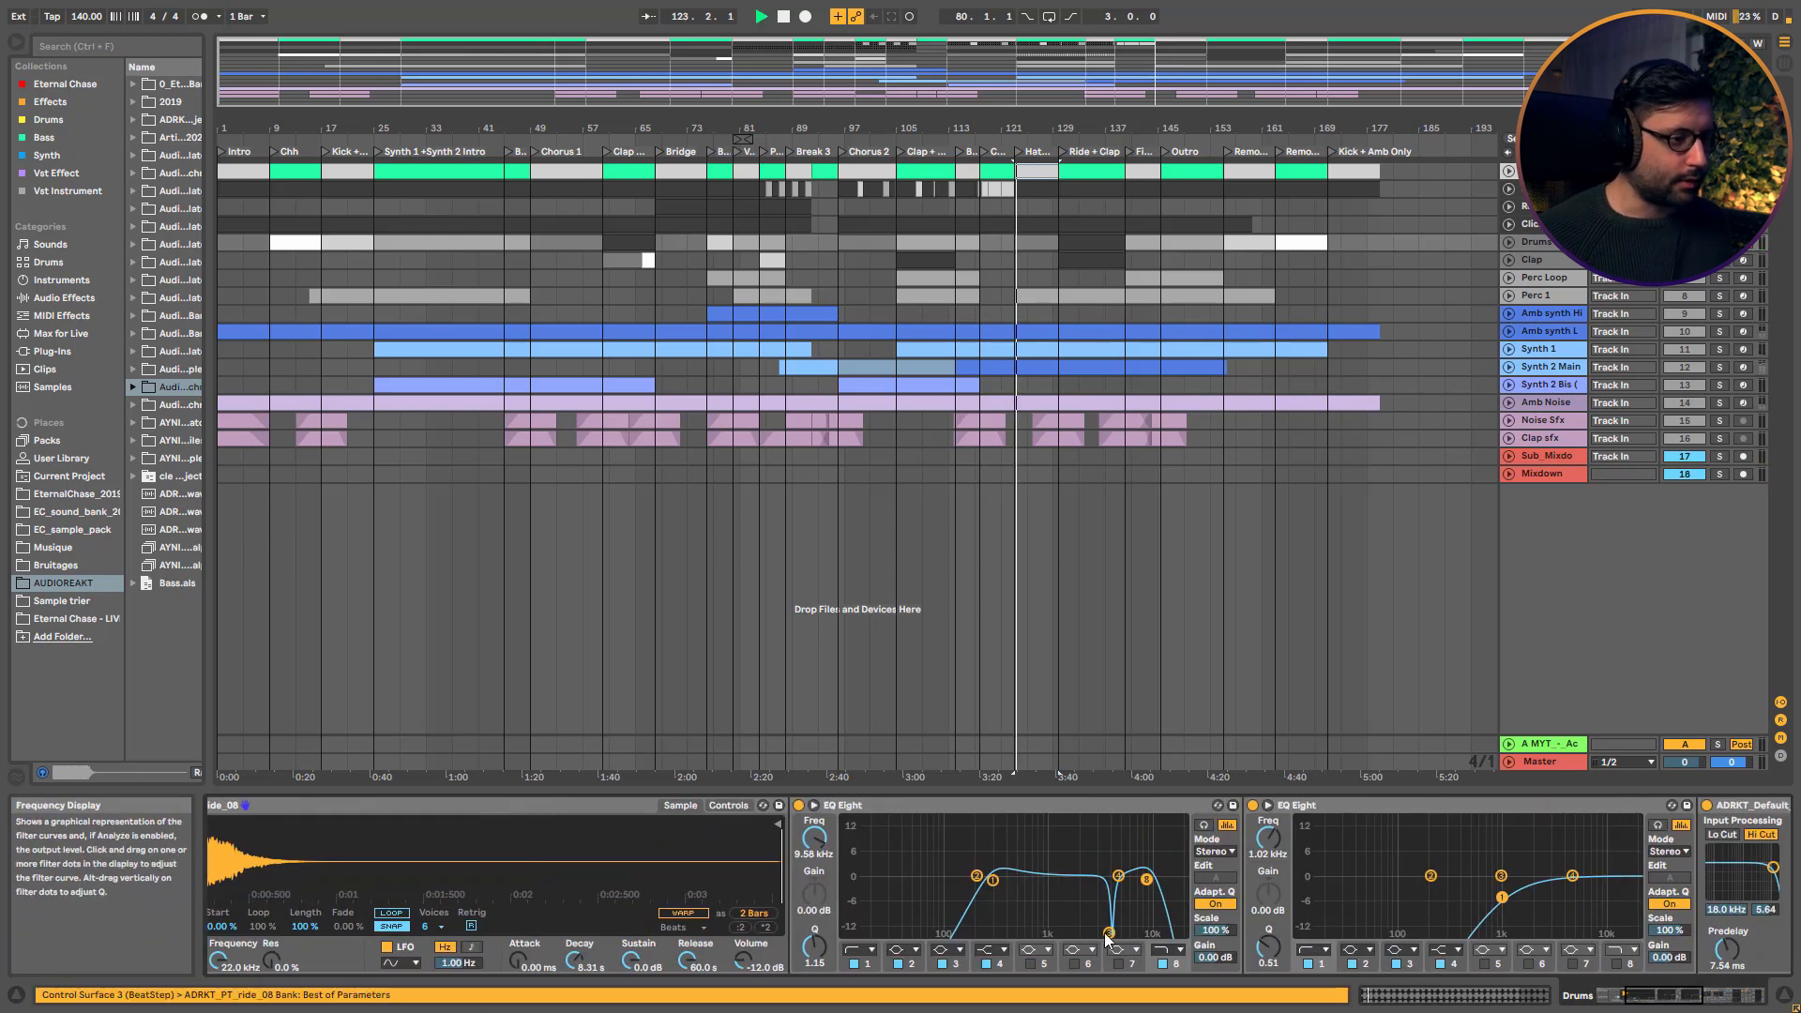
pyautogui.press('space')
pyautogui.moveTo(1649, 995); pyautogui.dragTo(1623, 996)
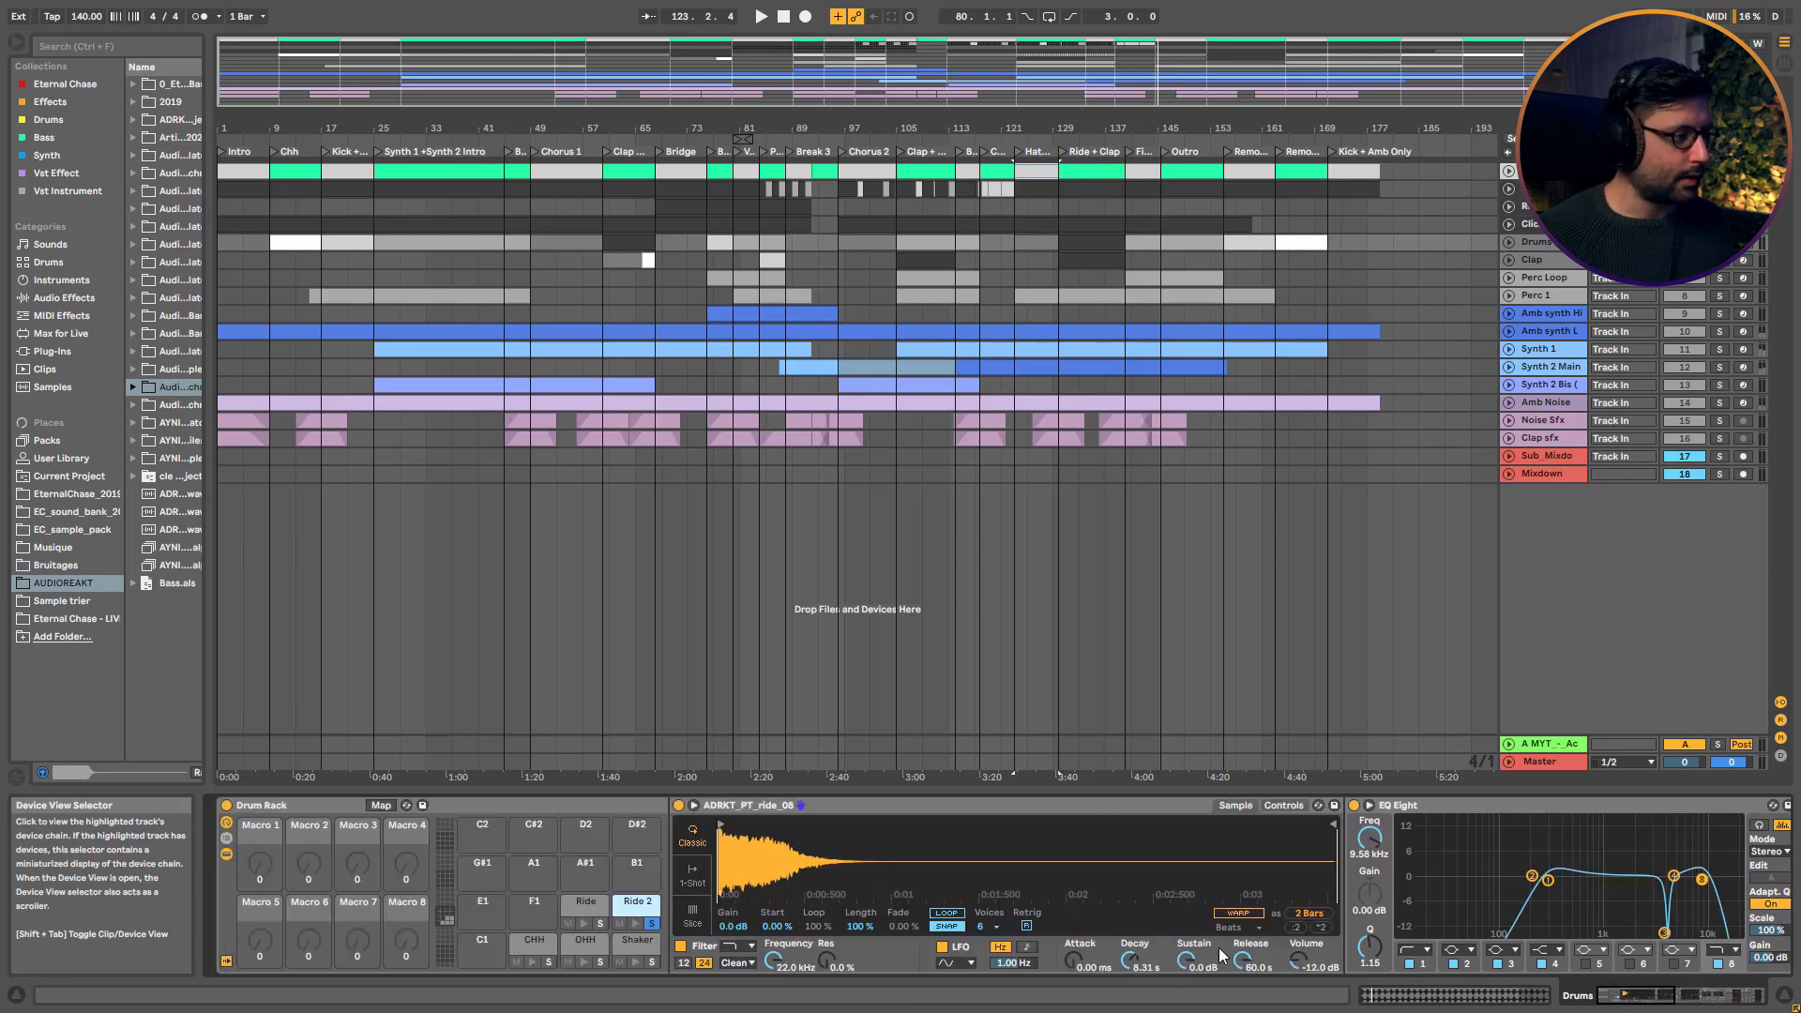
# Play the Ride + Clap section and compare Ride 2's first EQ Eight with band 3 off and on
pyautogui.press('space')
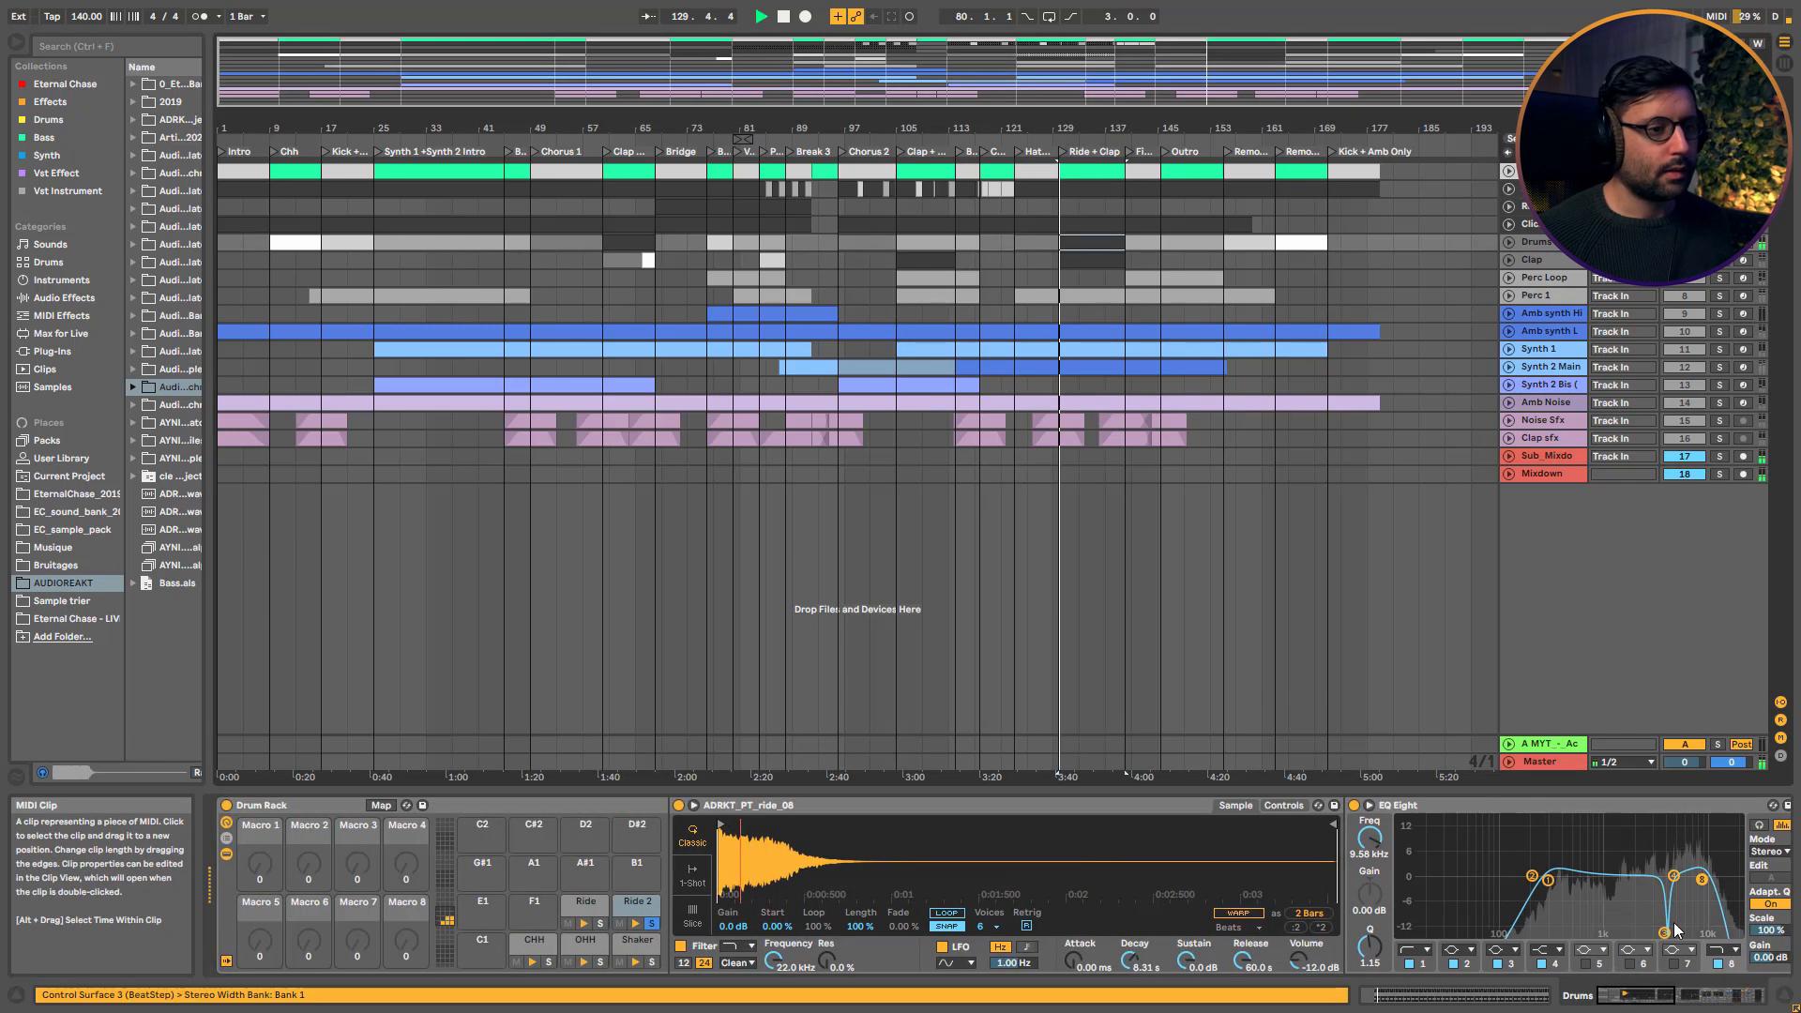
pyautogui.click(1496, 965)
pyautogui.click(1493, 964)
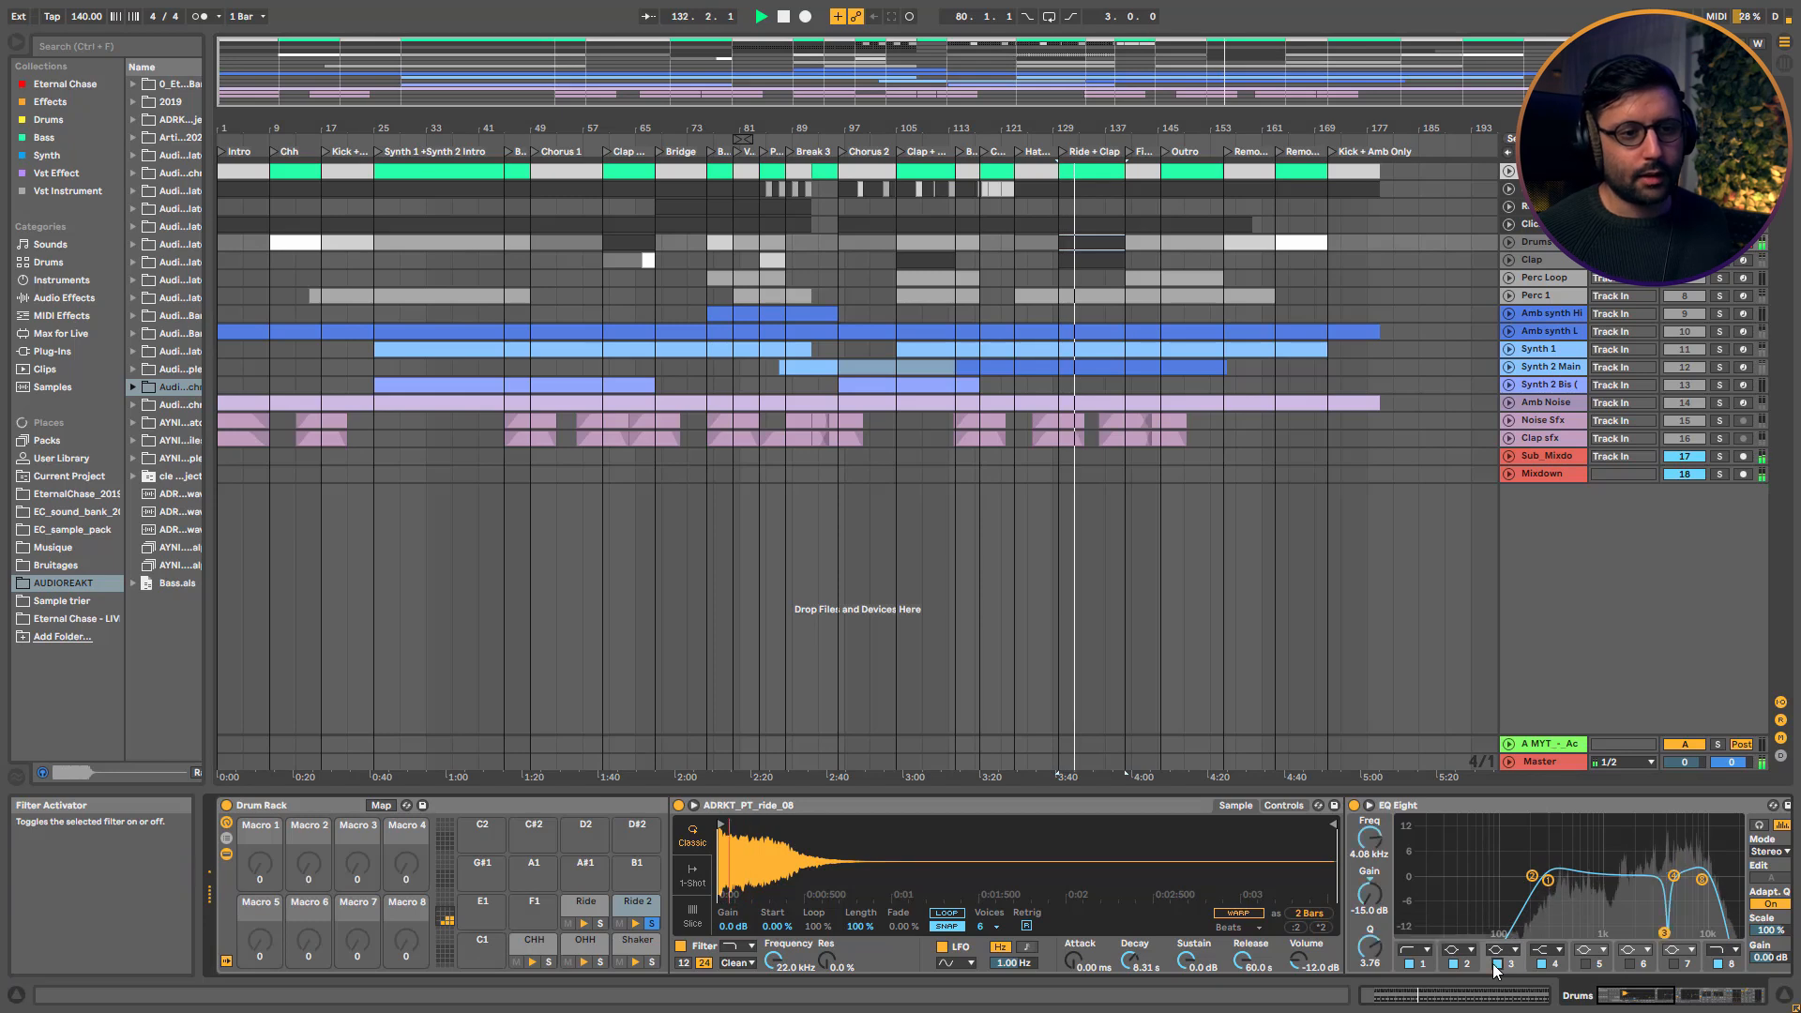
# Demonstrate the band 3 gain in Ride 2's first EQ Eight, restore it to -15 dB, and review the Reverb, Stereo Width and Compressor
pyautogui.click(1653, 992)
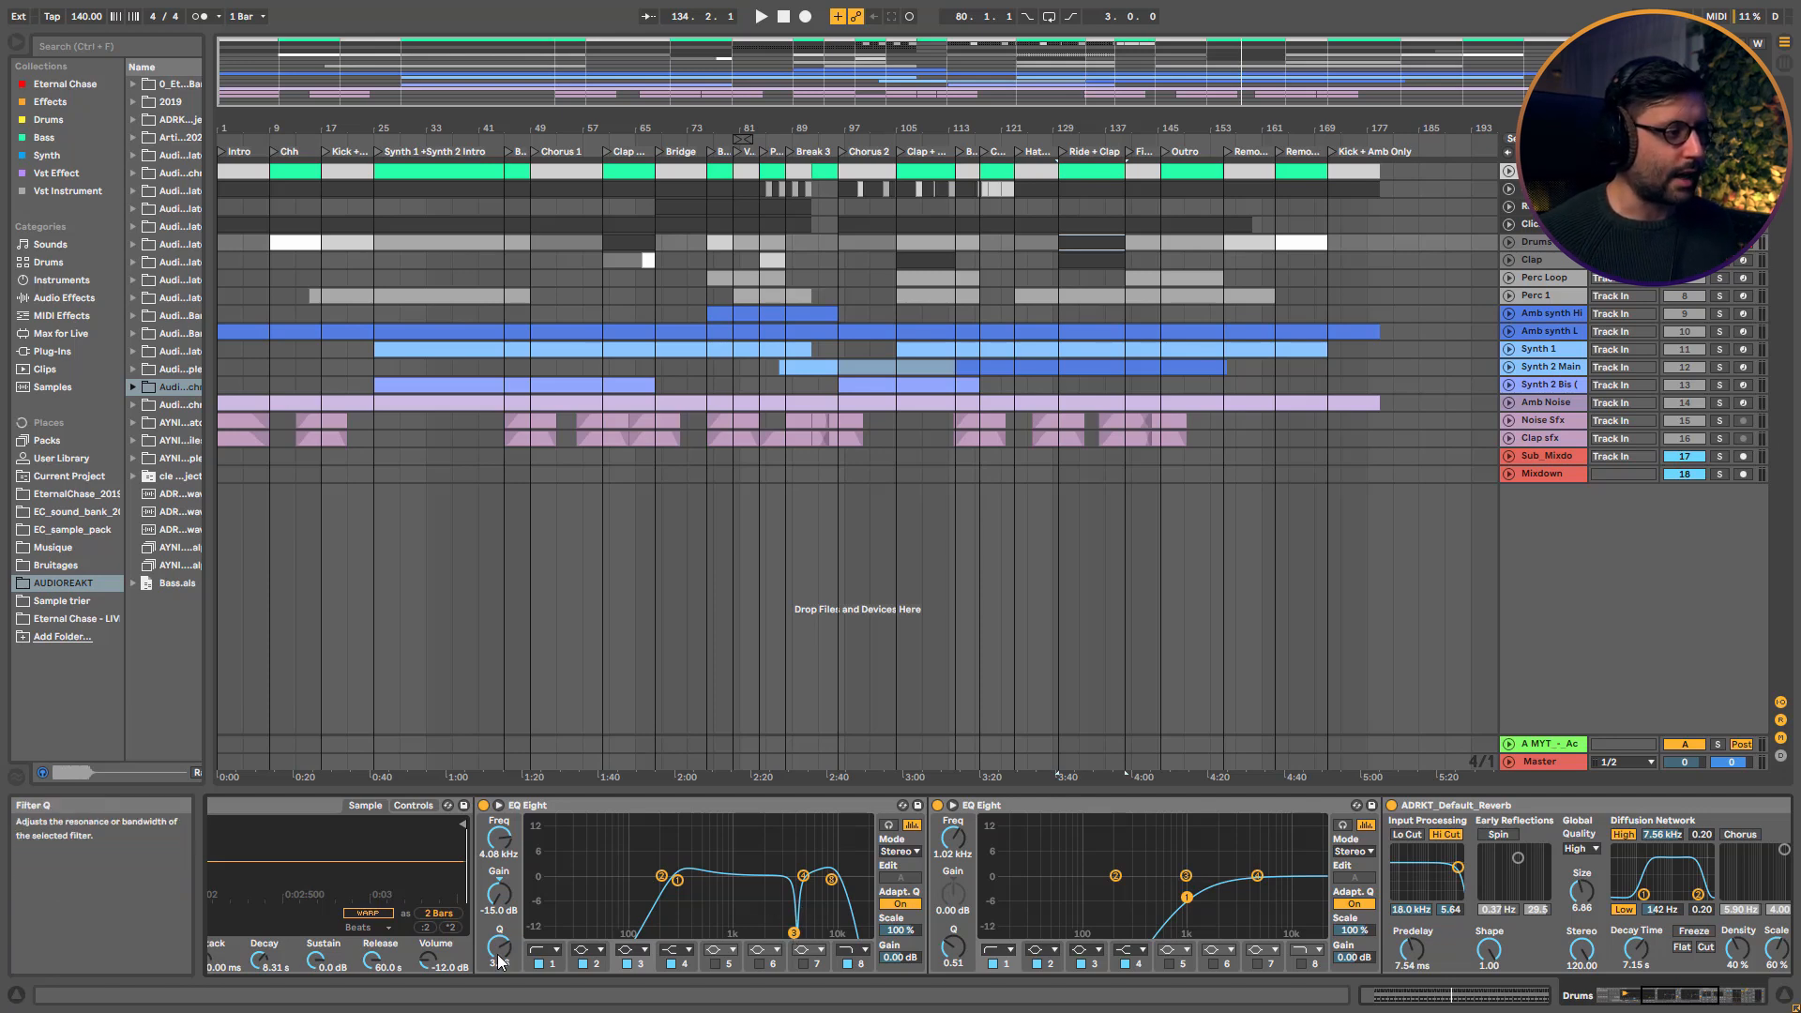
pyautogui.moveTo(498, 902); pyautogui.dragTo(499, 886)
pyautogui.moveTo(794, 898); pyautogui.dragTo(791, 933)
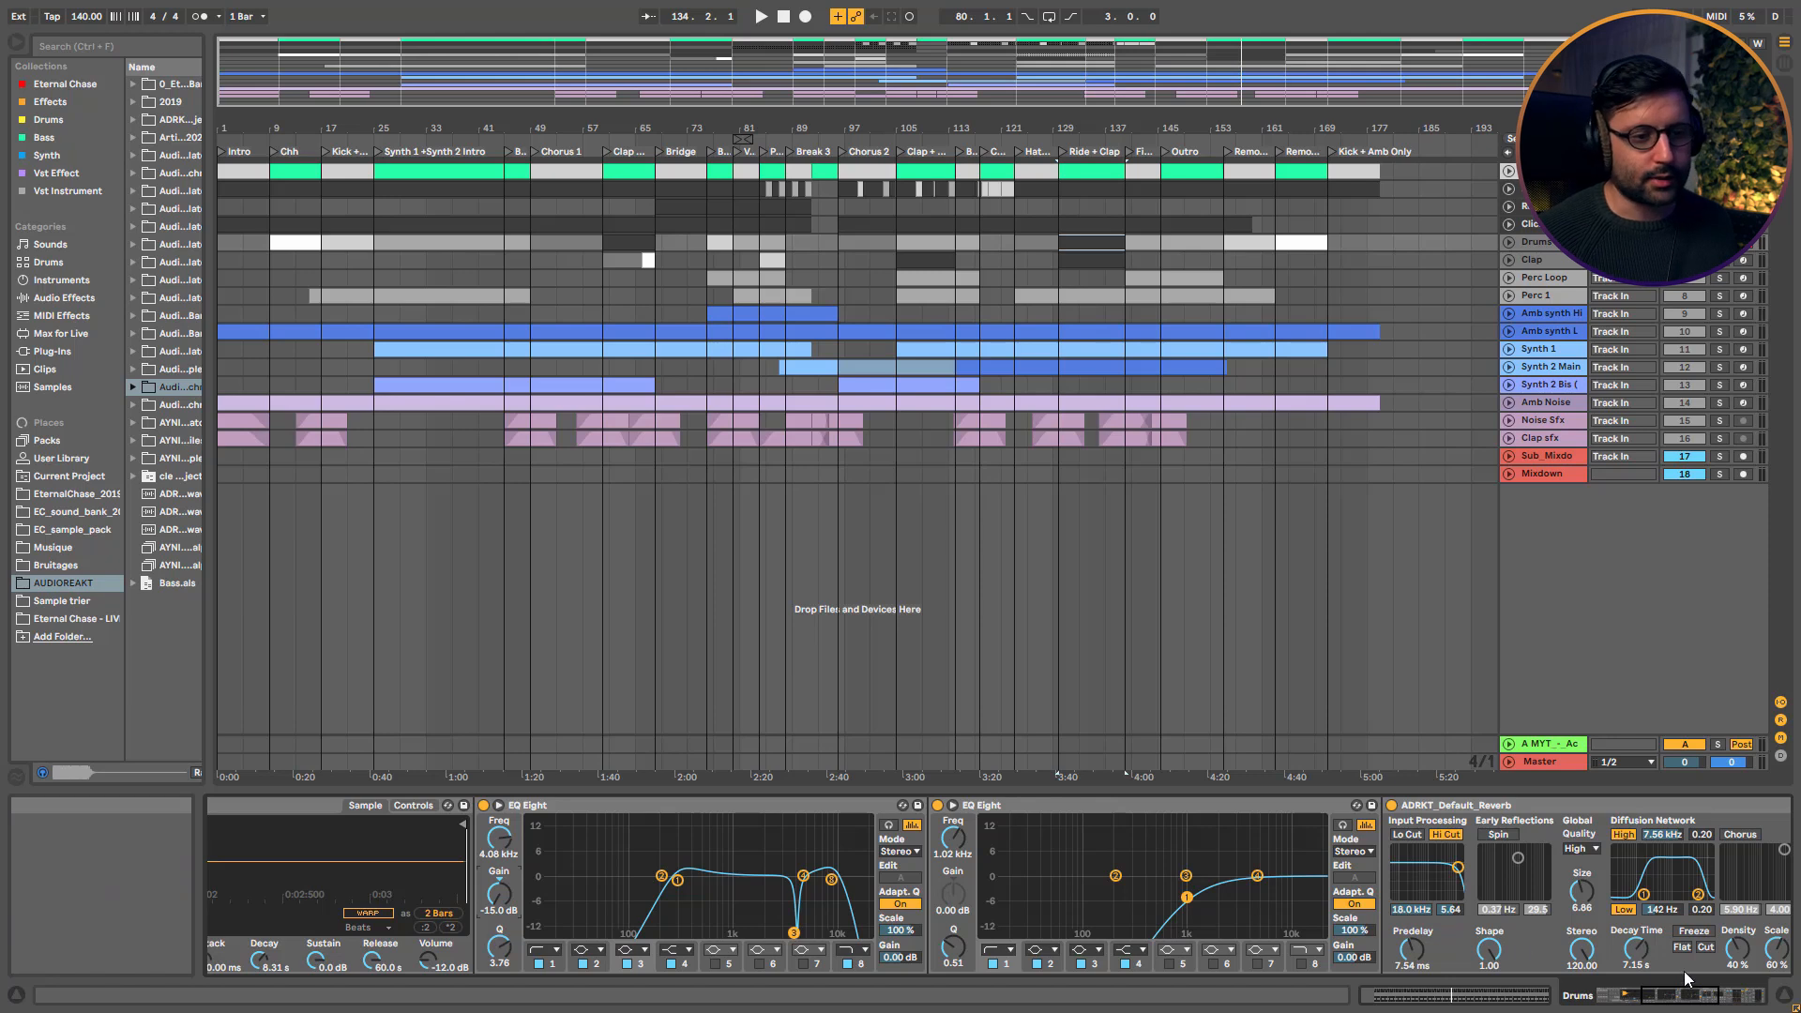
pyautogui.hscroll(5, 1125, 953)
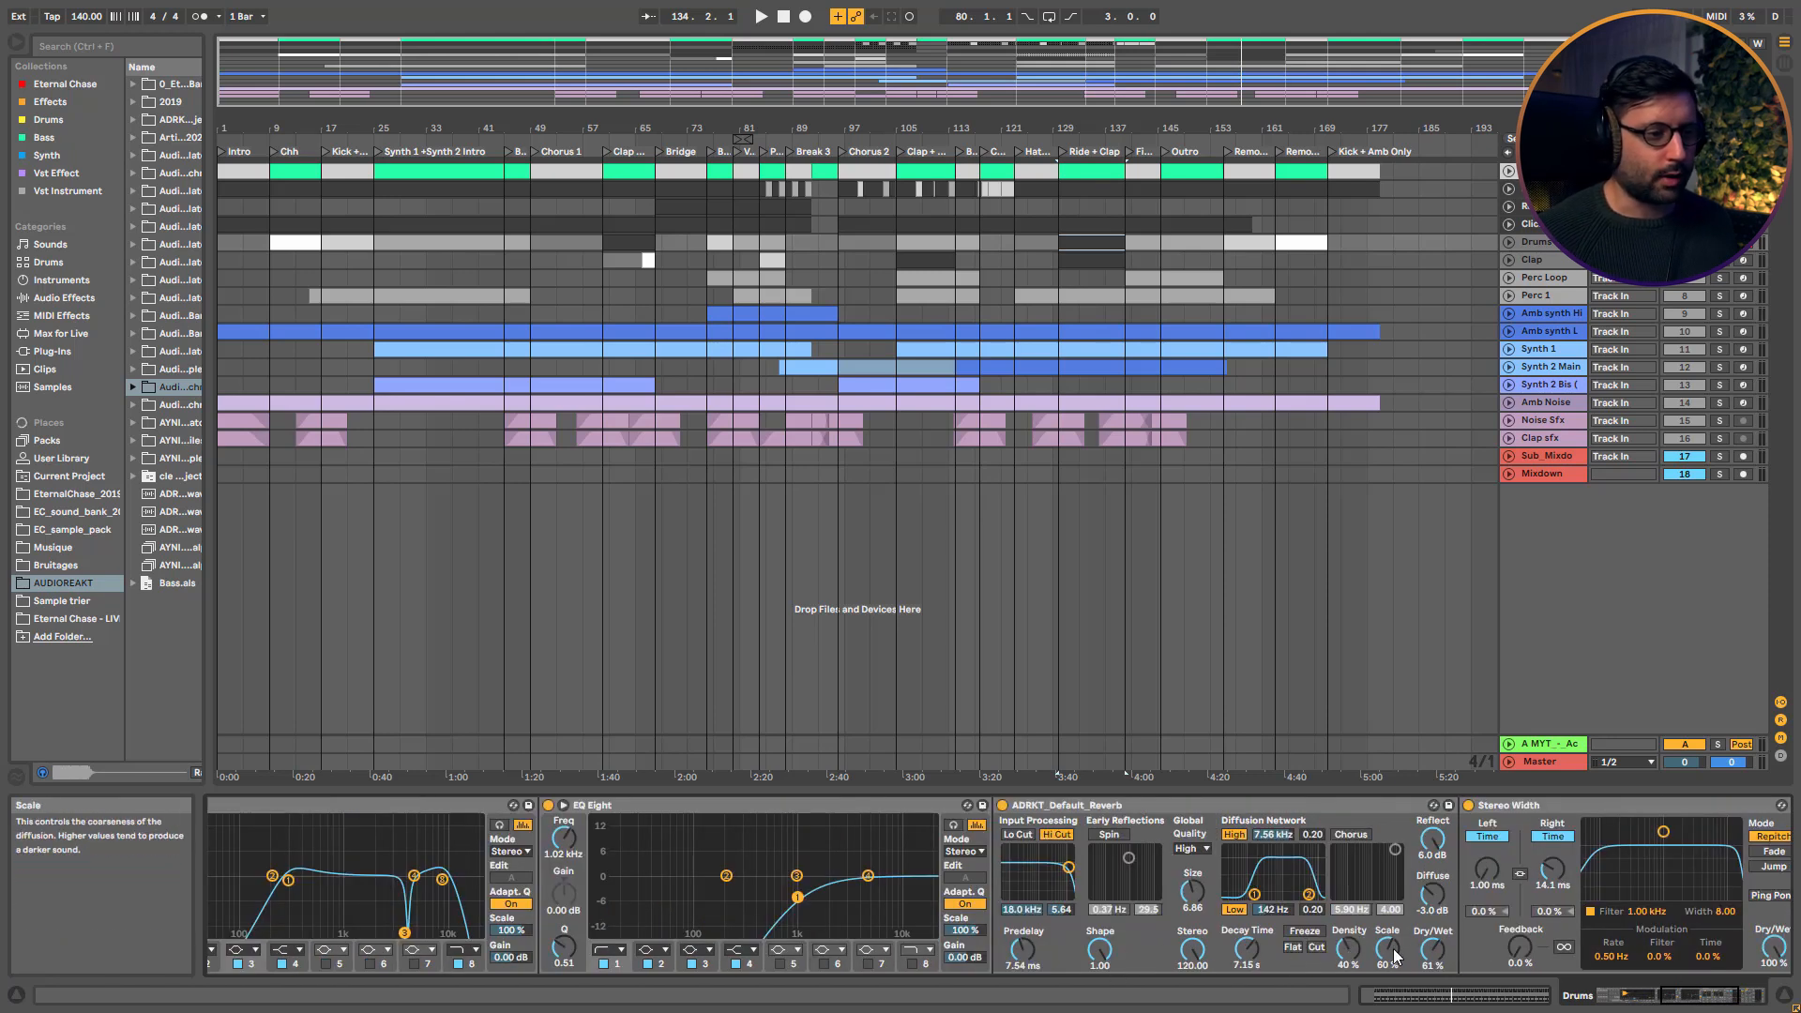
pyautogui.hscroll(5, 1456, 955)
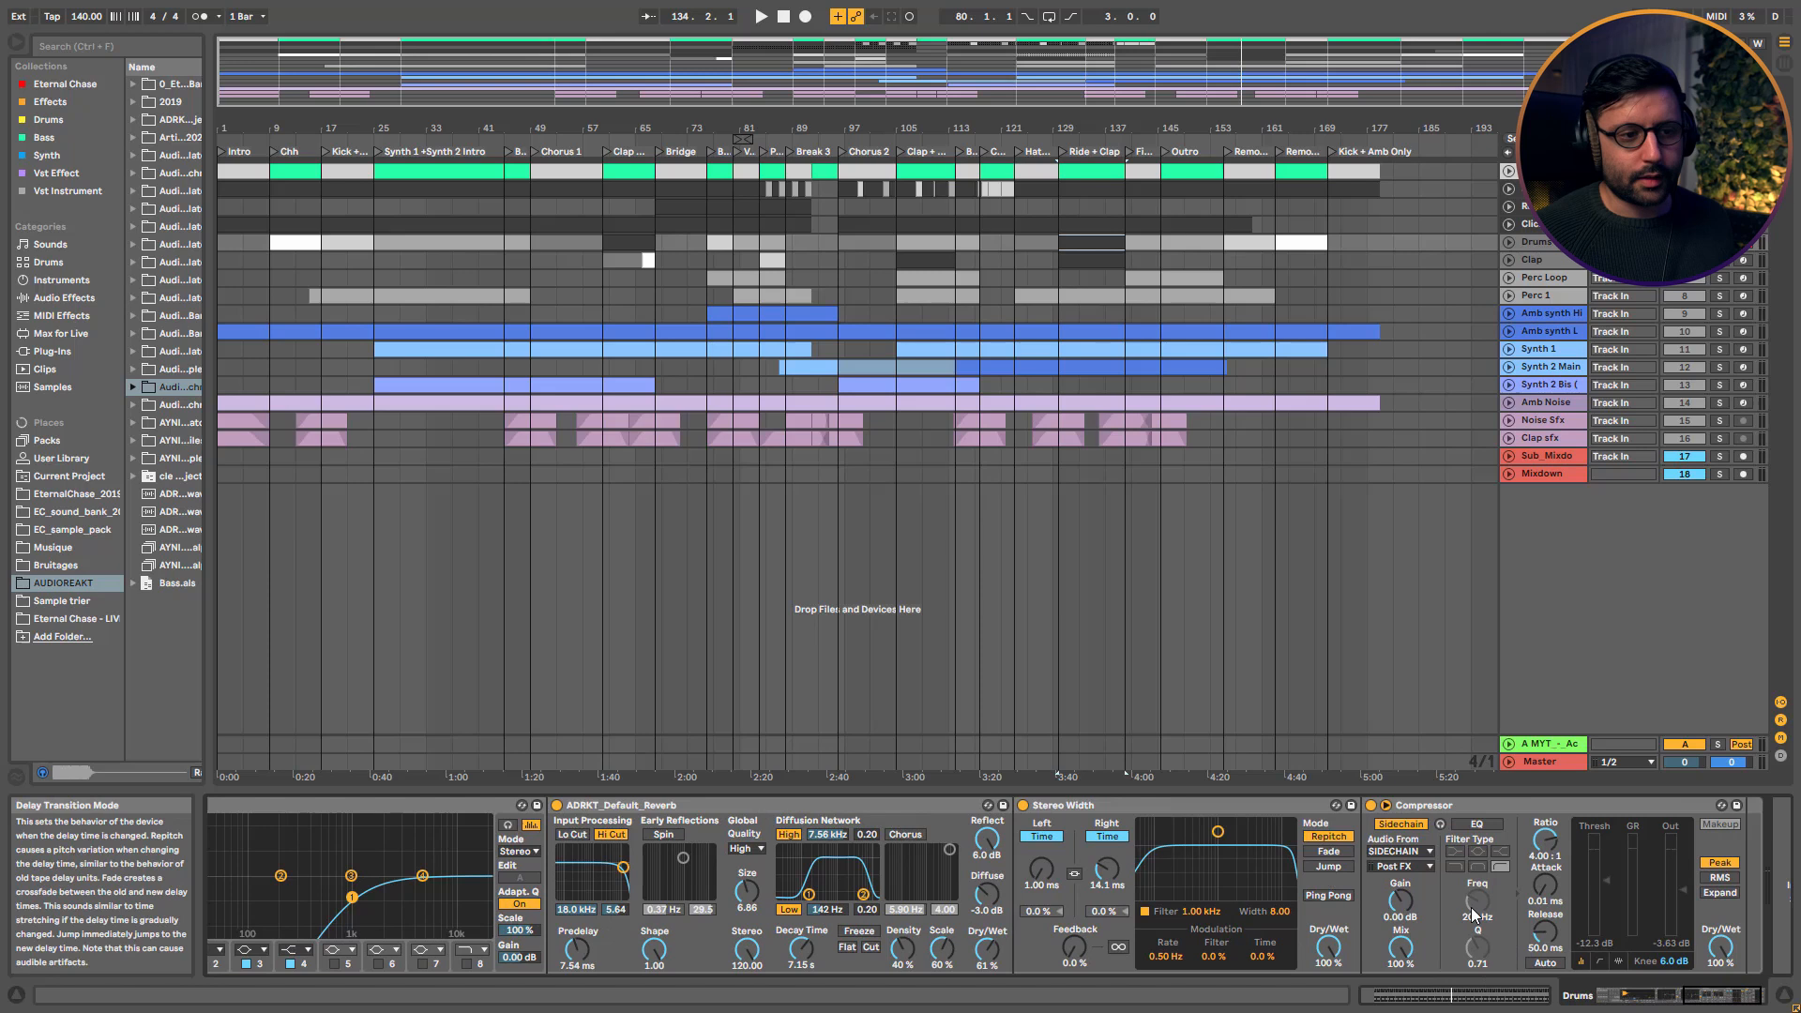
pyautogui.moveTo(1712, 994); pyautogui.dragTo(1597, 992)
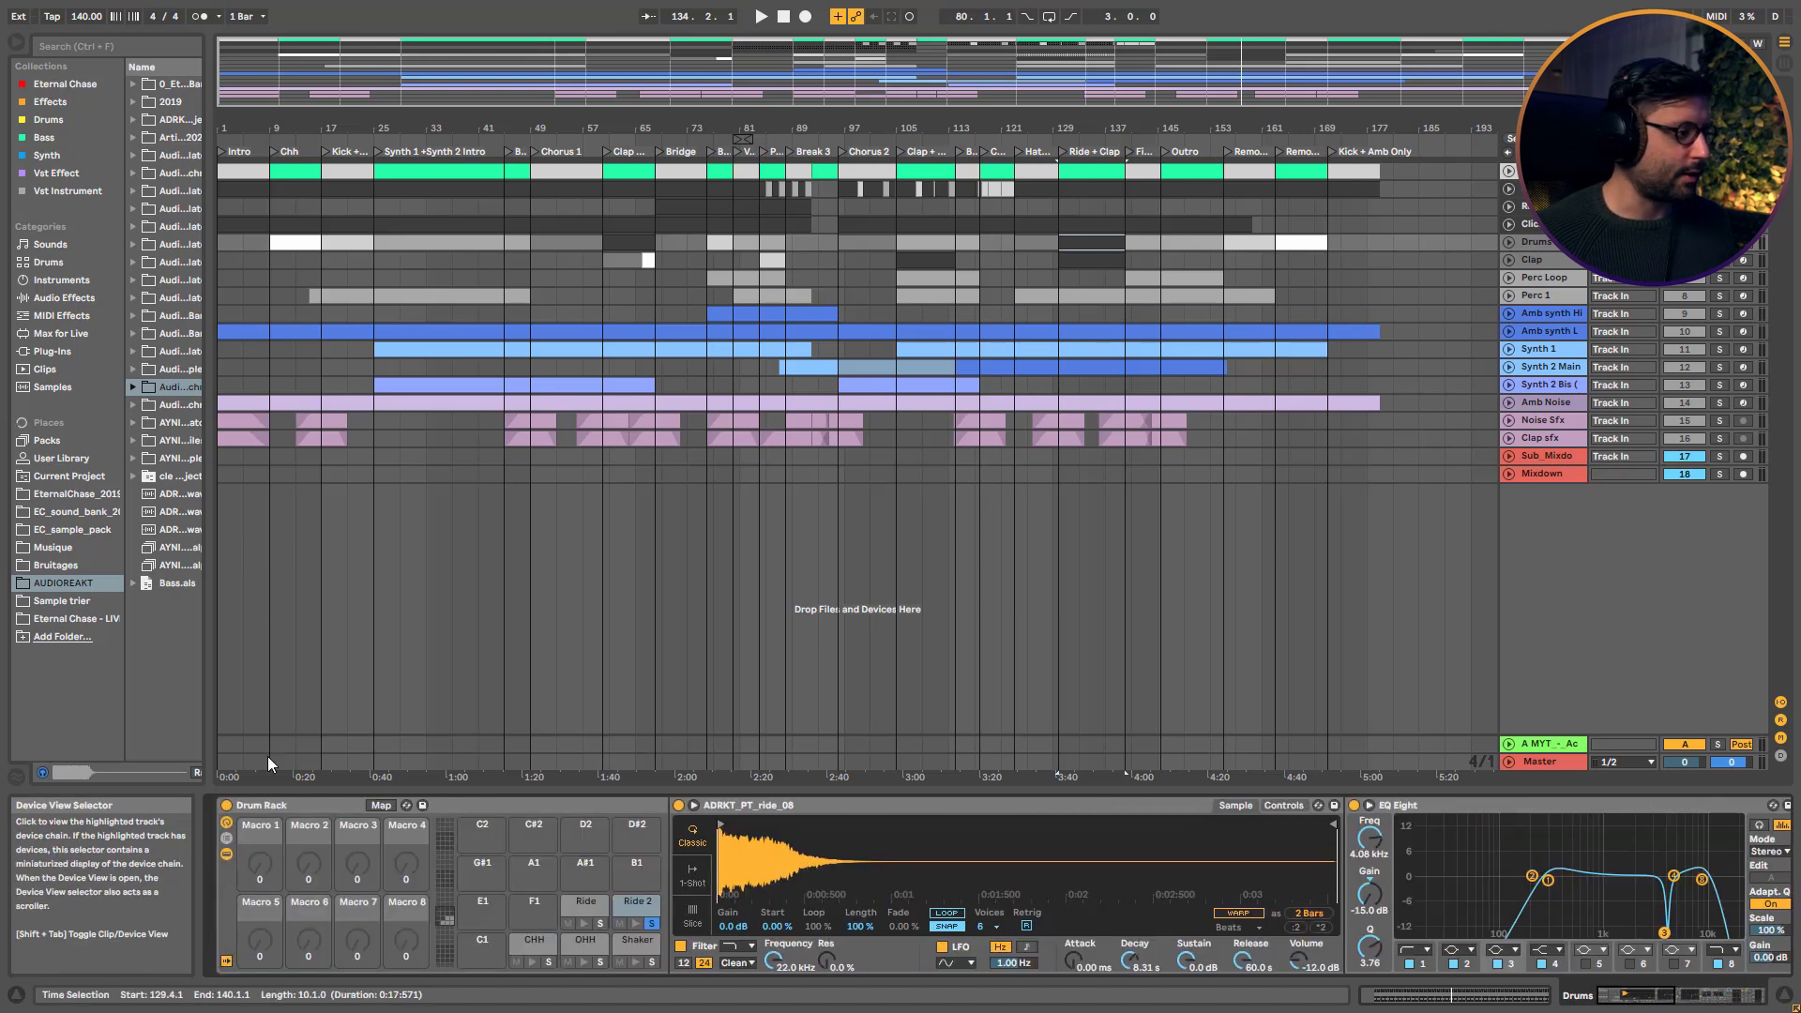
# Show the Clap track's device chain and compare its EQ Eight with band 3 off and on while playing the Ride + Clap section
pyautogui.click(1540, 260)
pyautogui.click(1742, 260)
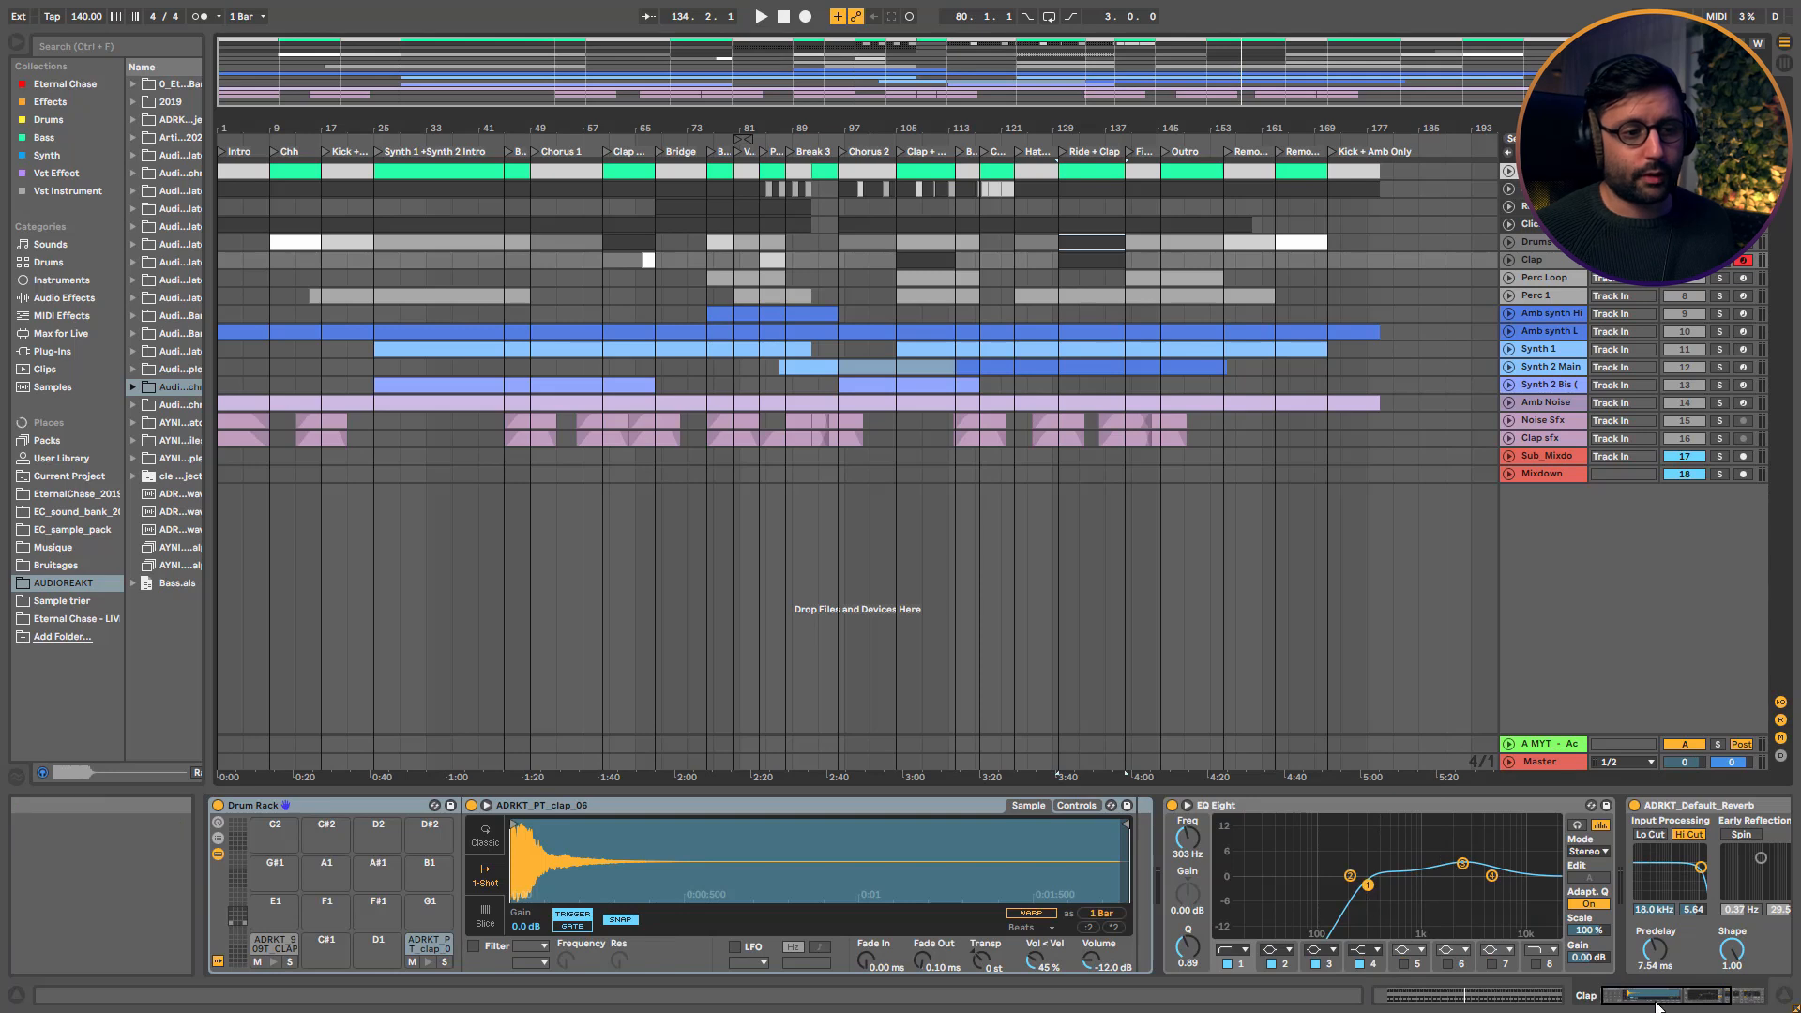
pyautogui.moveTo(1653, 996); pyautogui.dragTo(1681, 996)
pyautogui.click(1084, 863)
pyautogui.press('space')
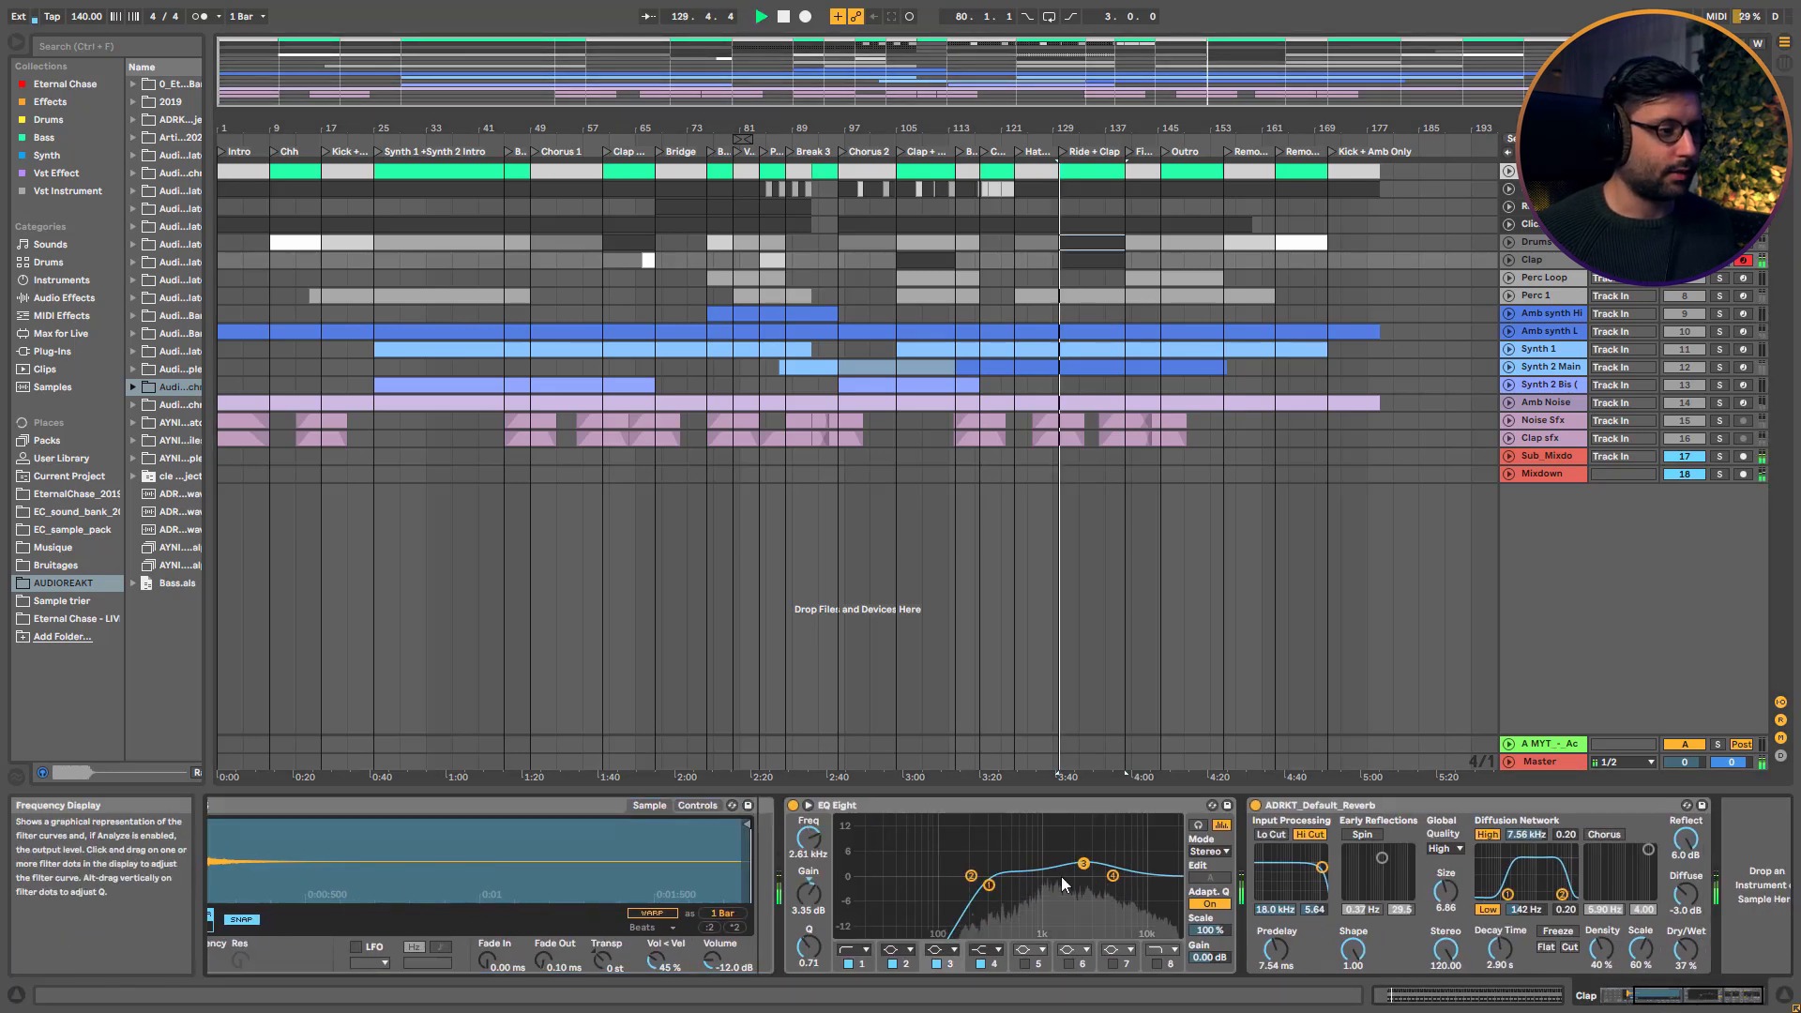
pyautogui.click(938, 964)
pyautogui.click(938, 966)
pyautogui.press('space')
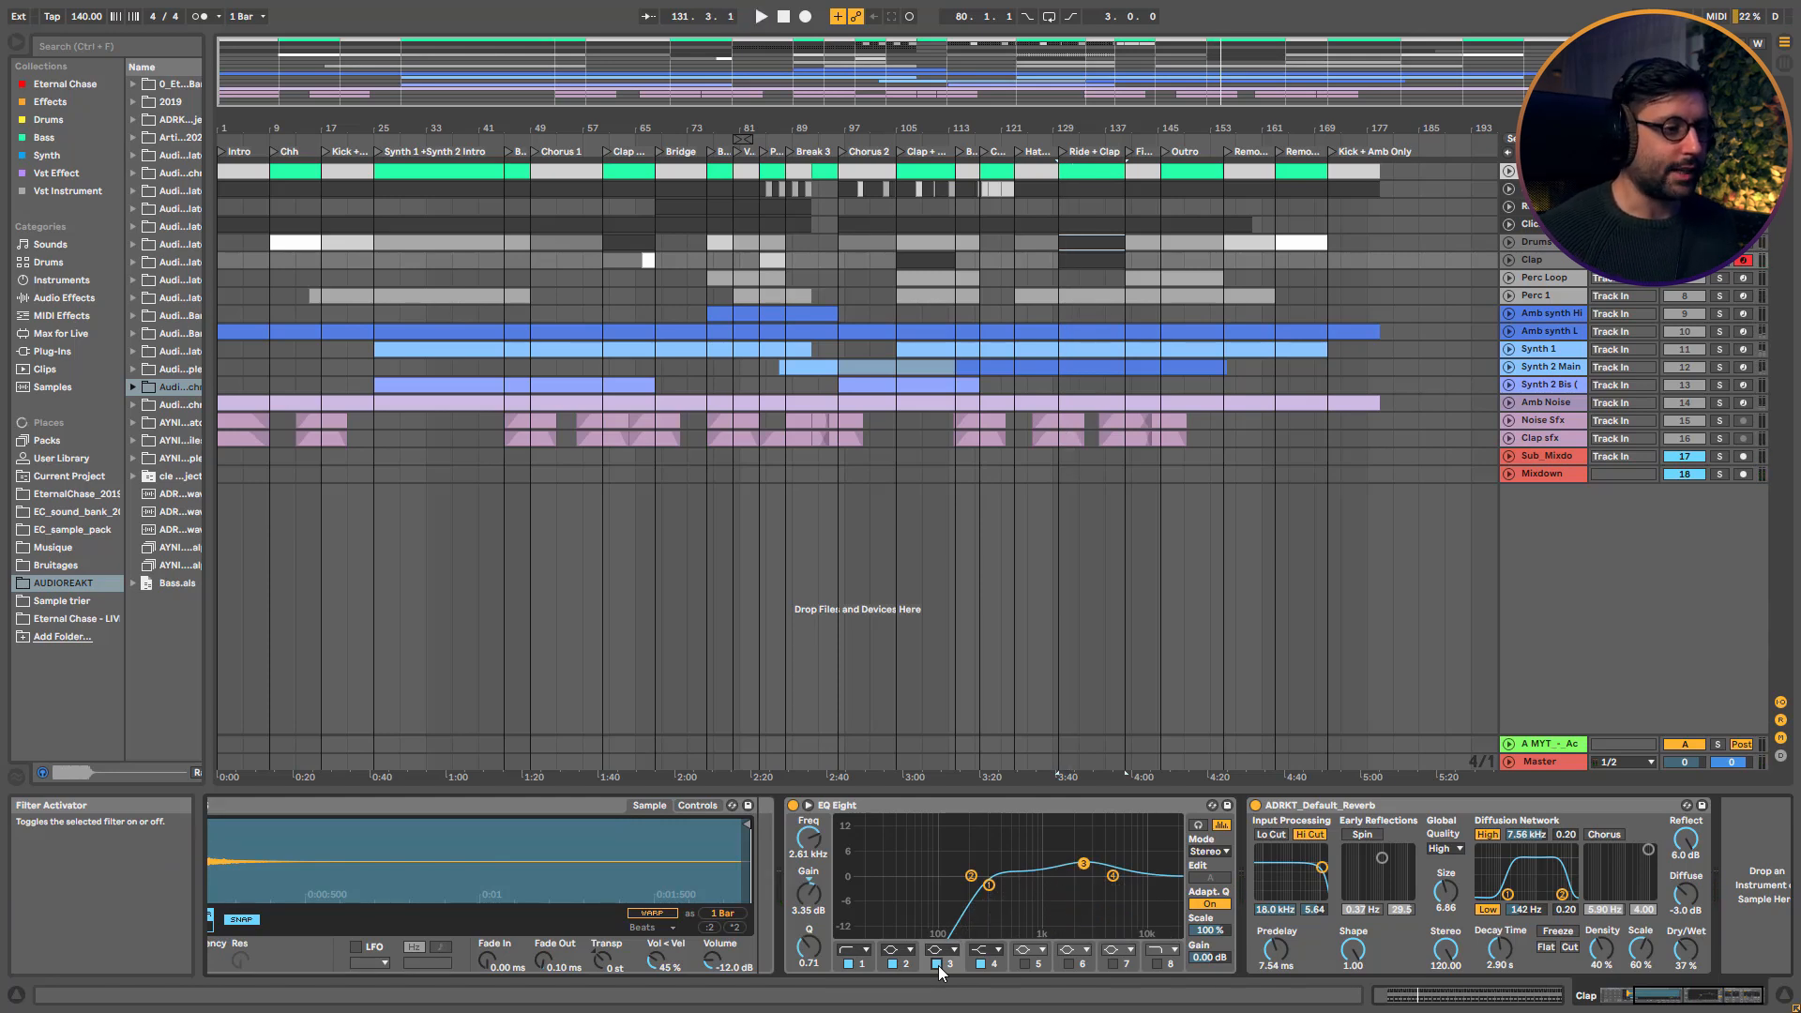
# Play the Ride + Clap section again while examining the decay time and dry/wet mix of the Clap track's Reverb
pyautogui.press('space')
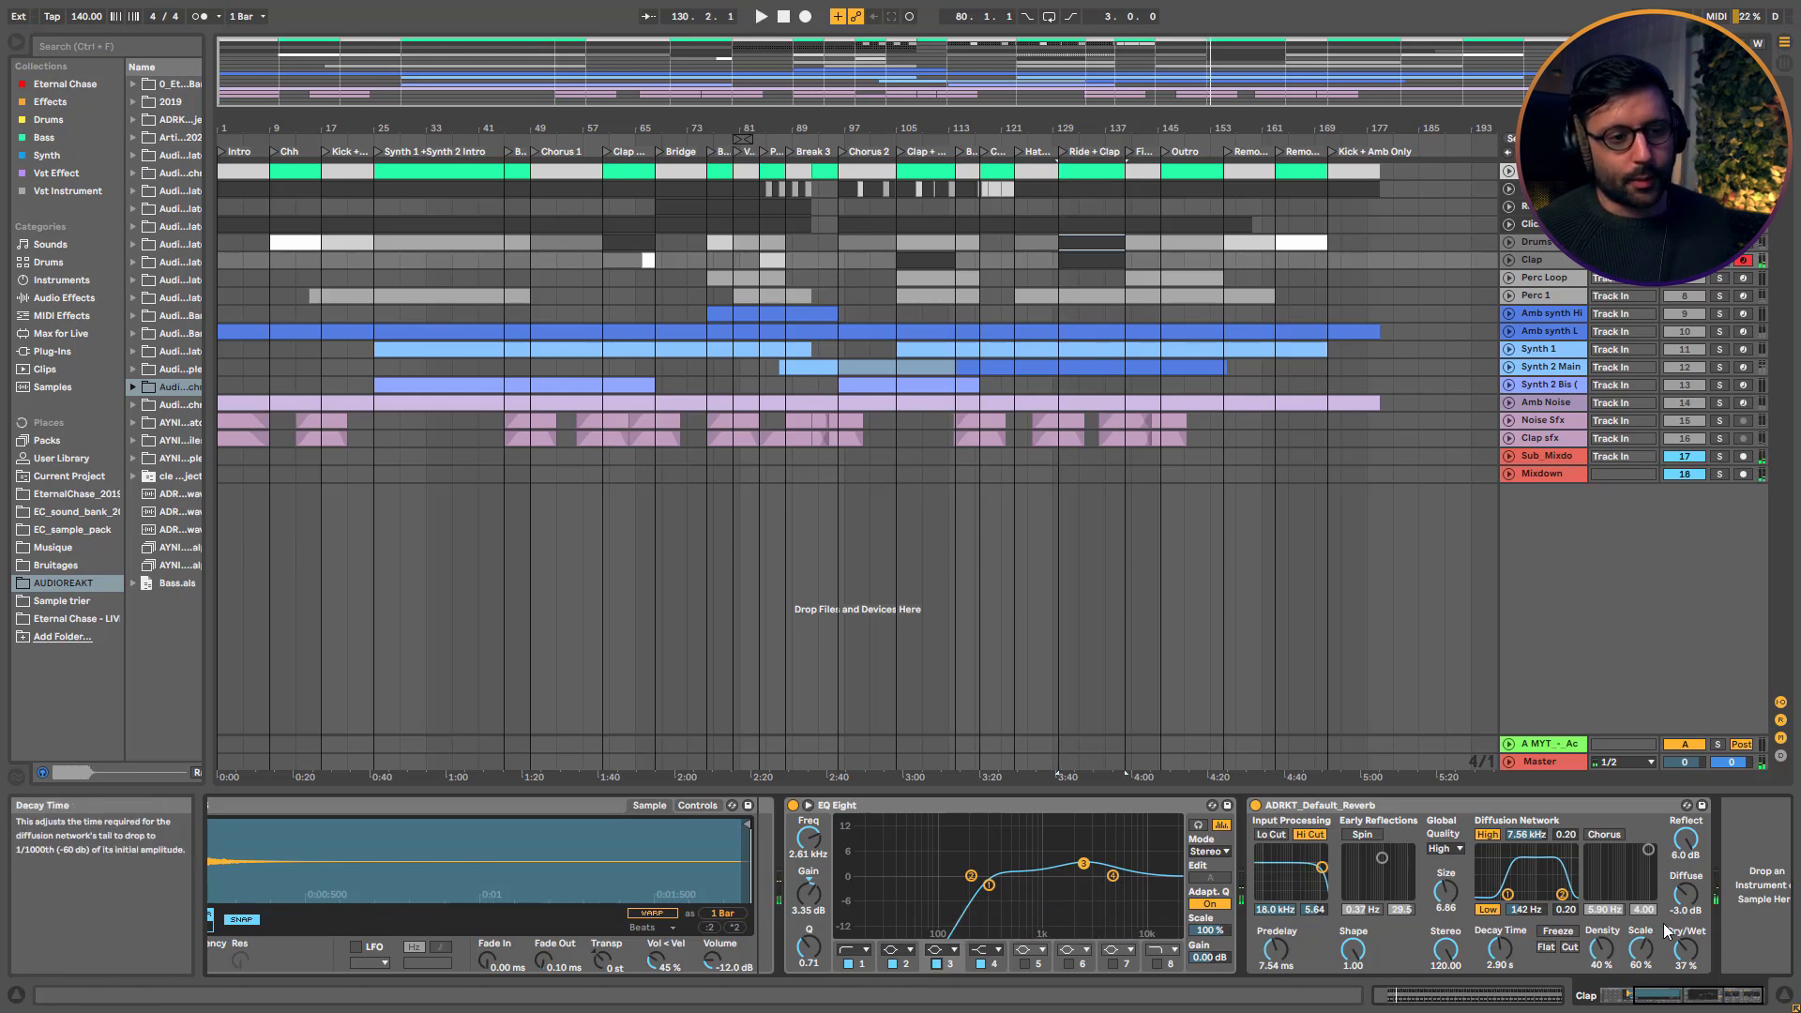
pyautogui.press('space')
pyautogui.press('space')
# Return to the Drums rack, and show the Perc Loop track's chain with its industrial percussion rack, EQ Eight and Compressor
pyautogui.click(1555, 244)
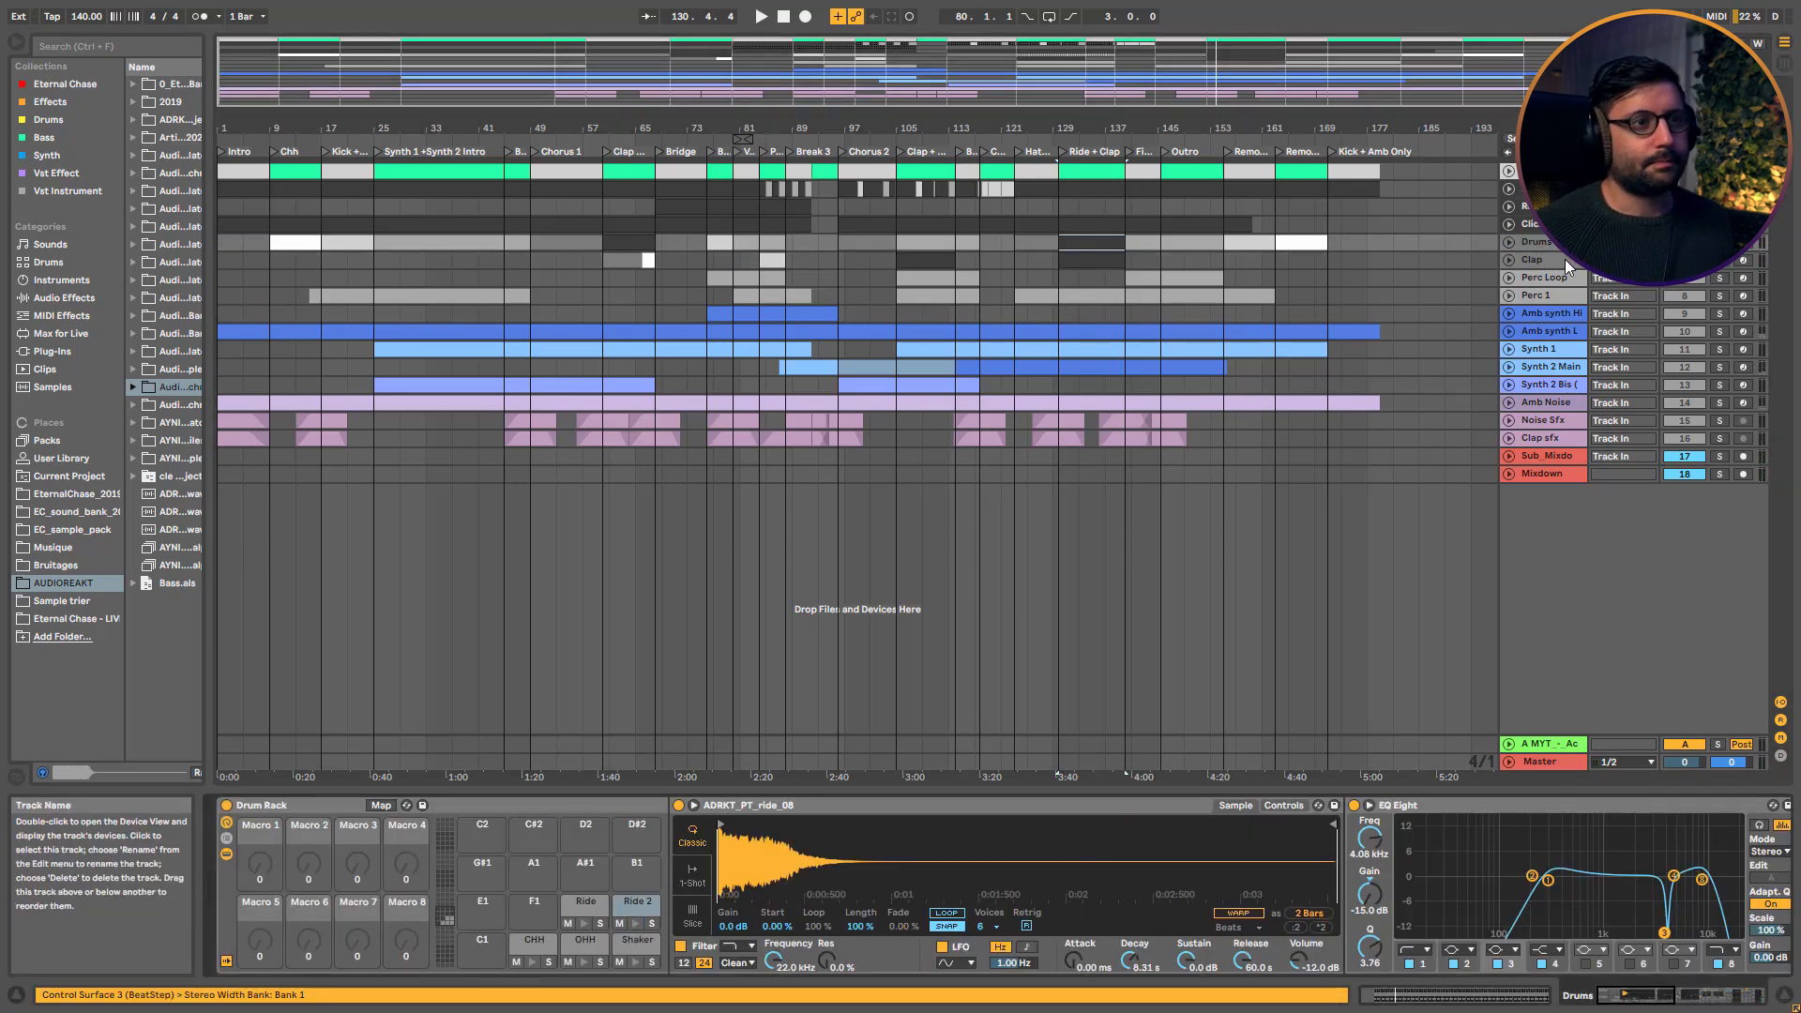
pyautogui.click(1548, 278)
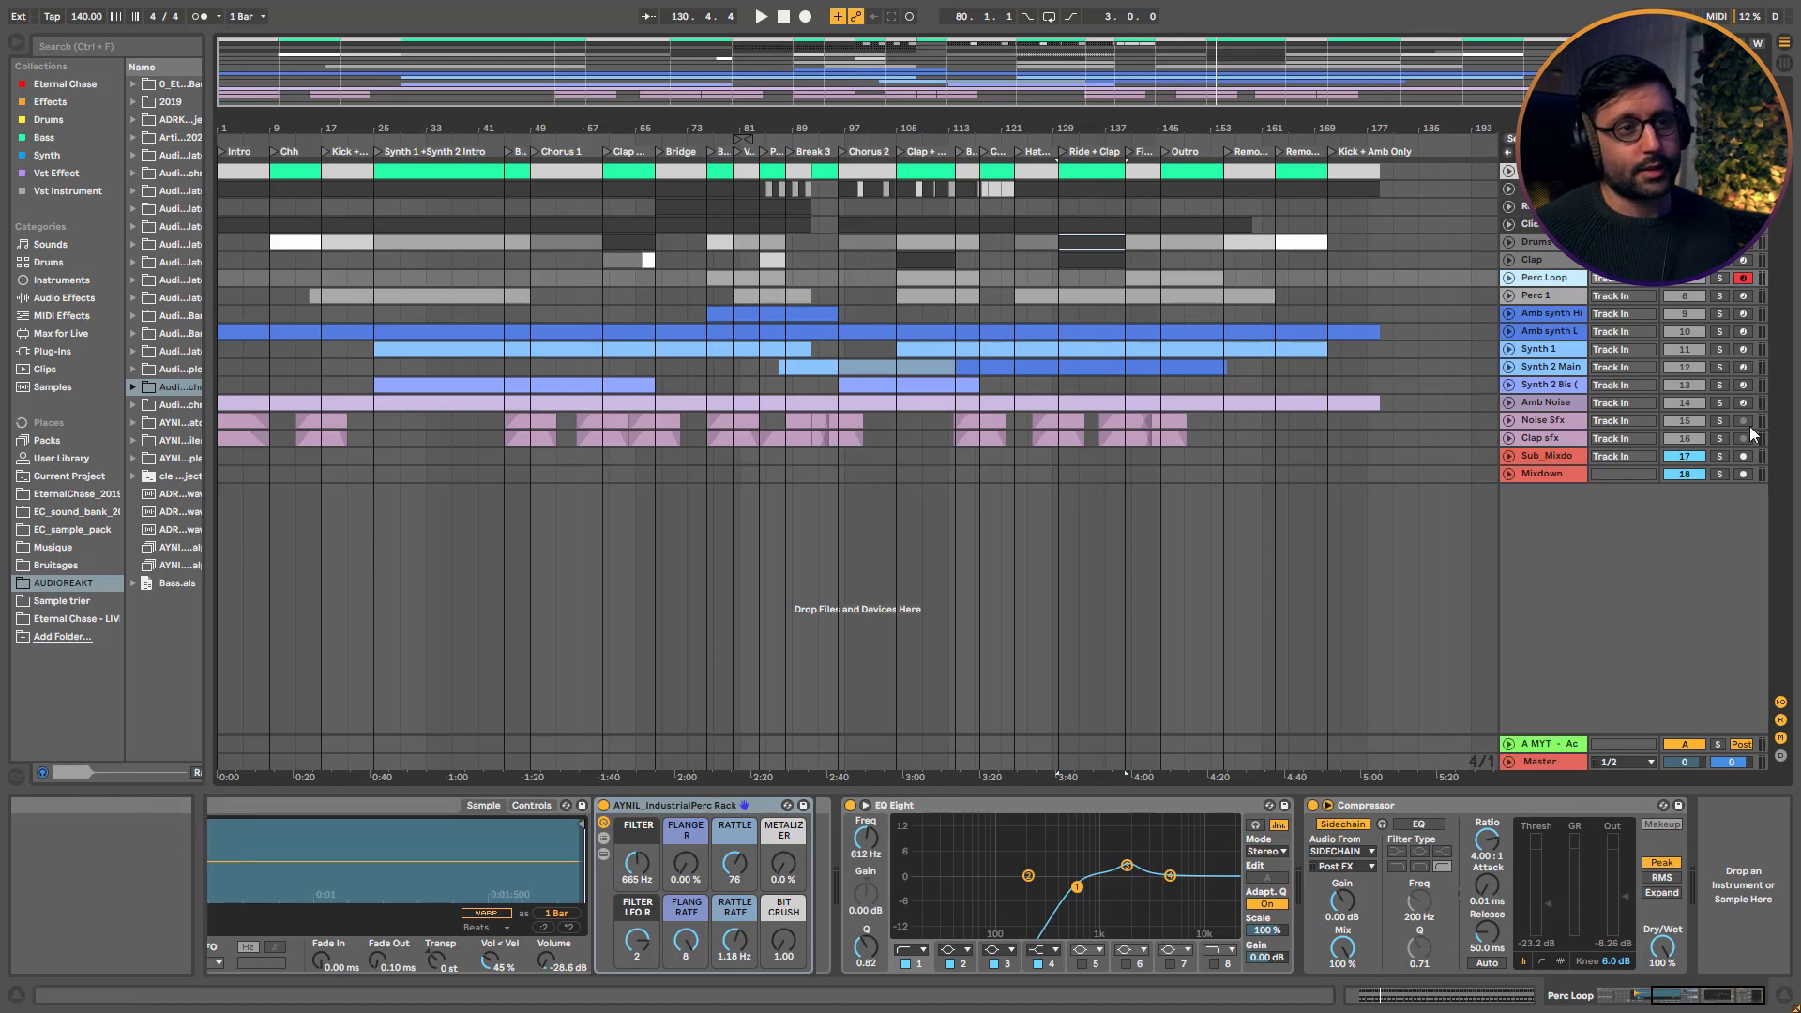
# Solo the Perc 1 track and play it from bar 105 while examining its Saturator, EQ Eight and Reverb
pyautogui.click(1720, 296)
pyautogui.click(904, 285)
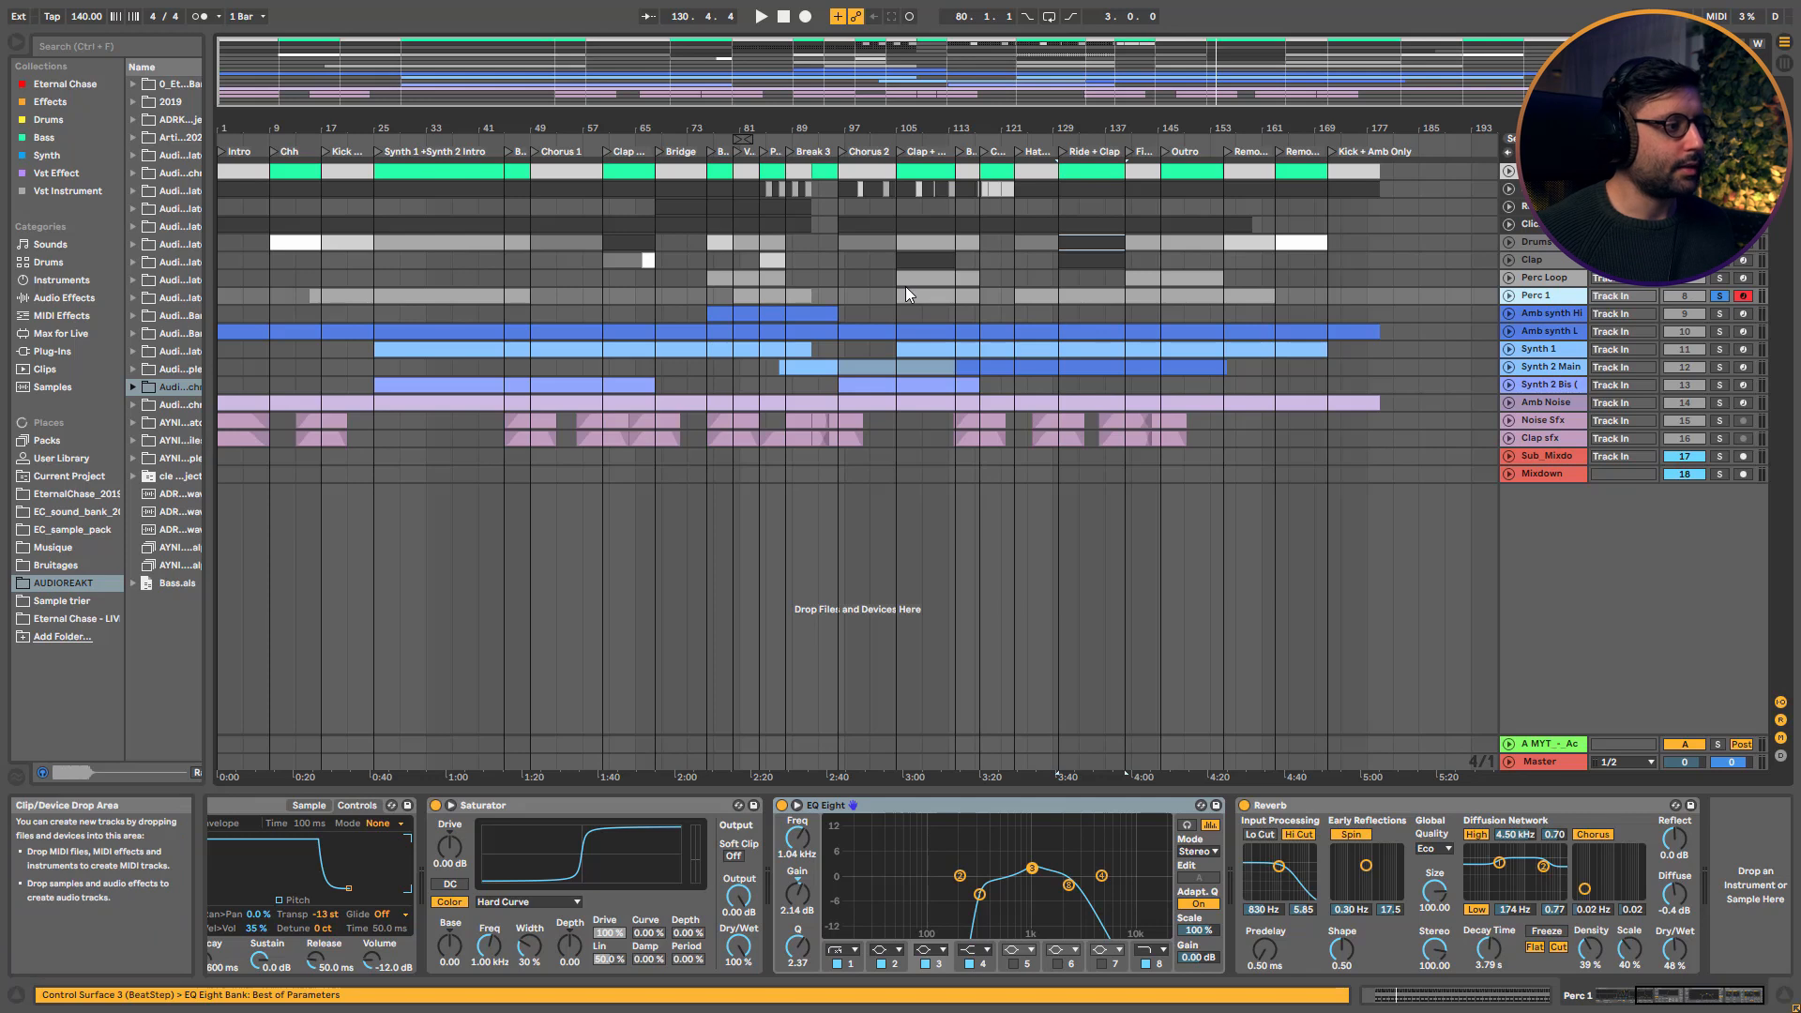
pyautogui.click(1017, 808)
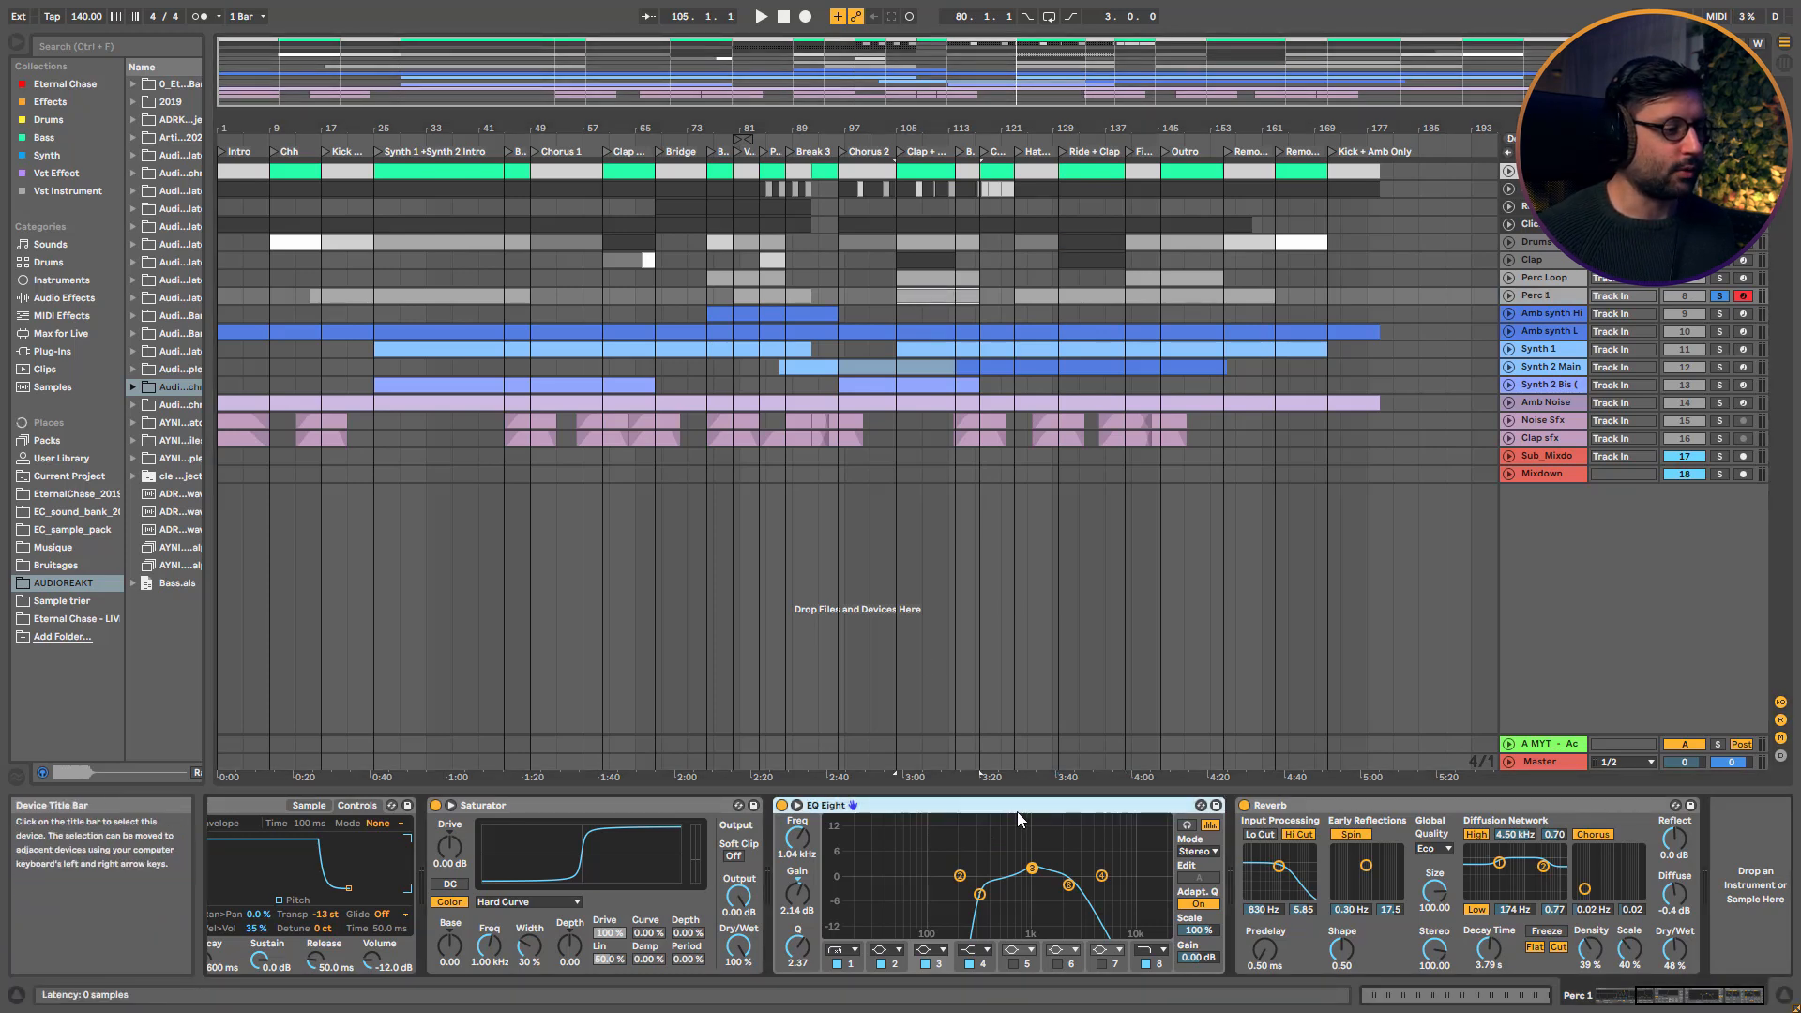
pyautogui.press('space')
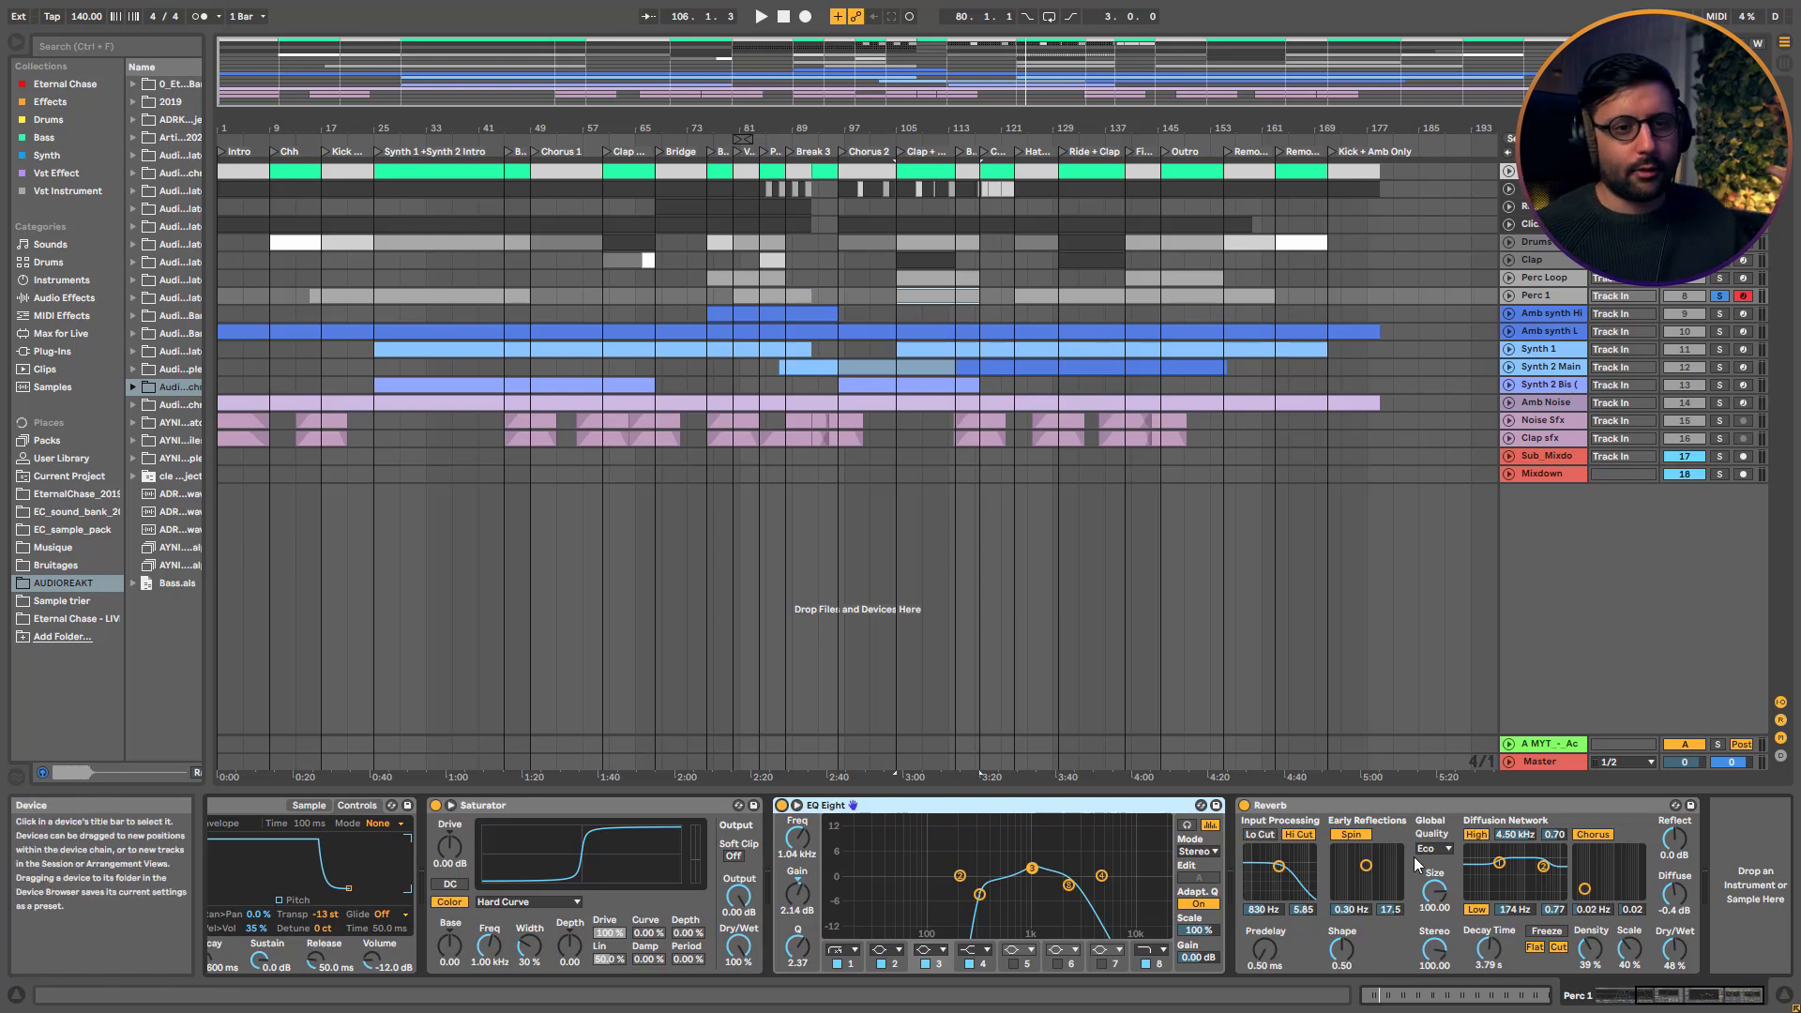
pyautogui.press('space')
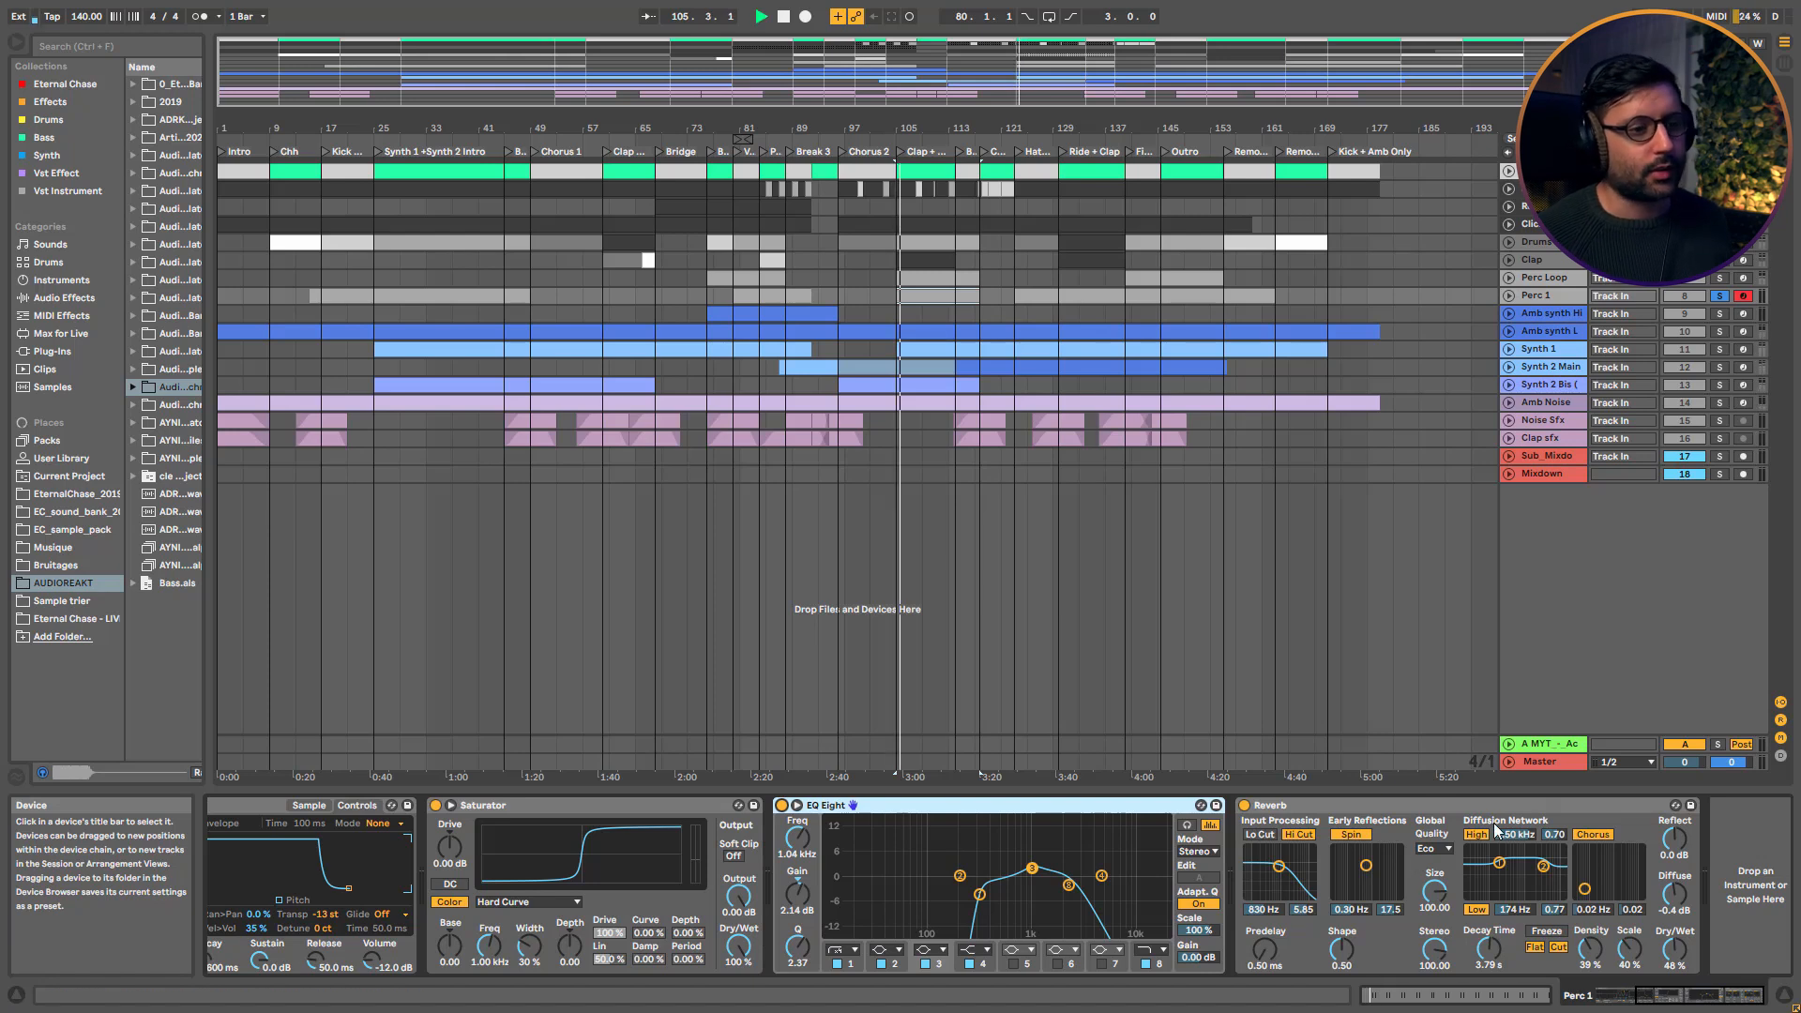
pyautogui.press('space')
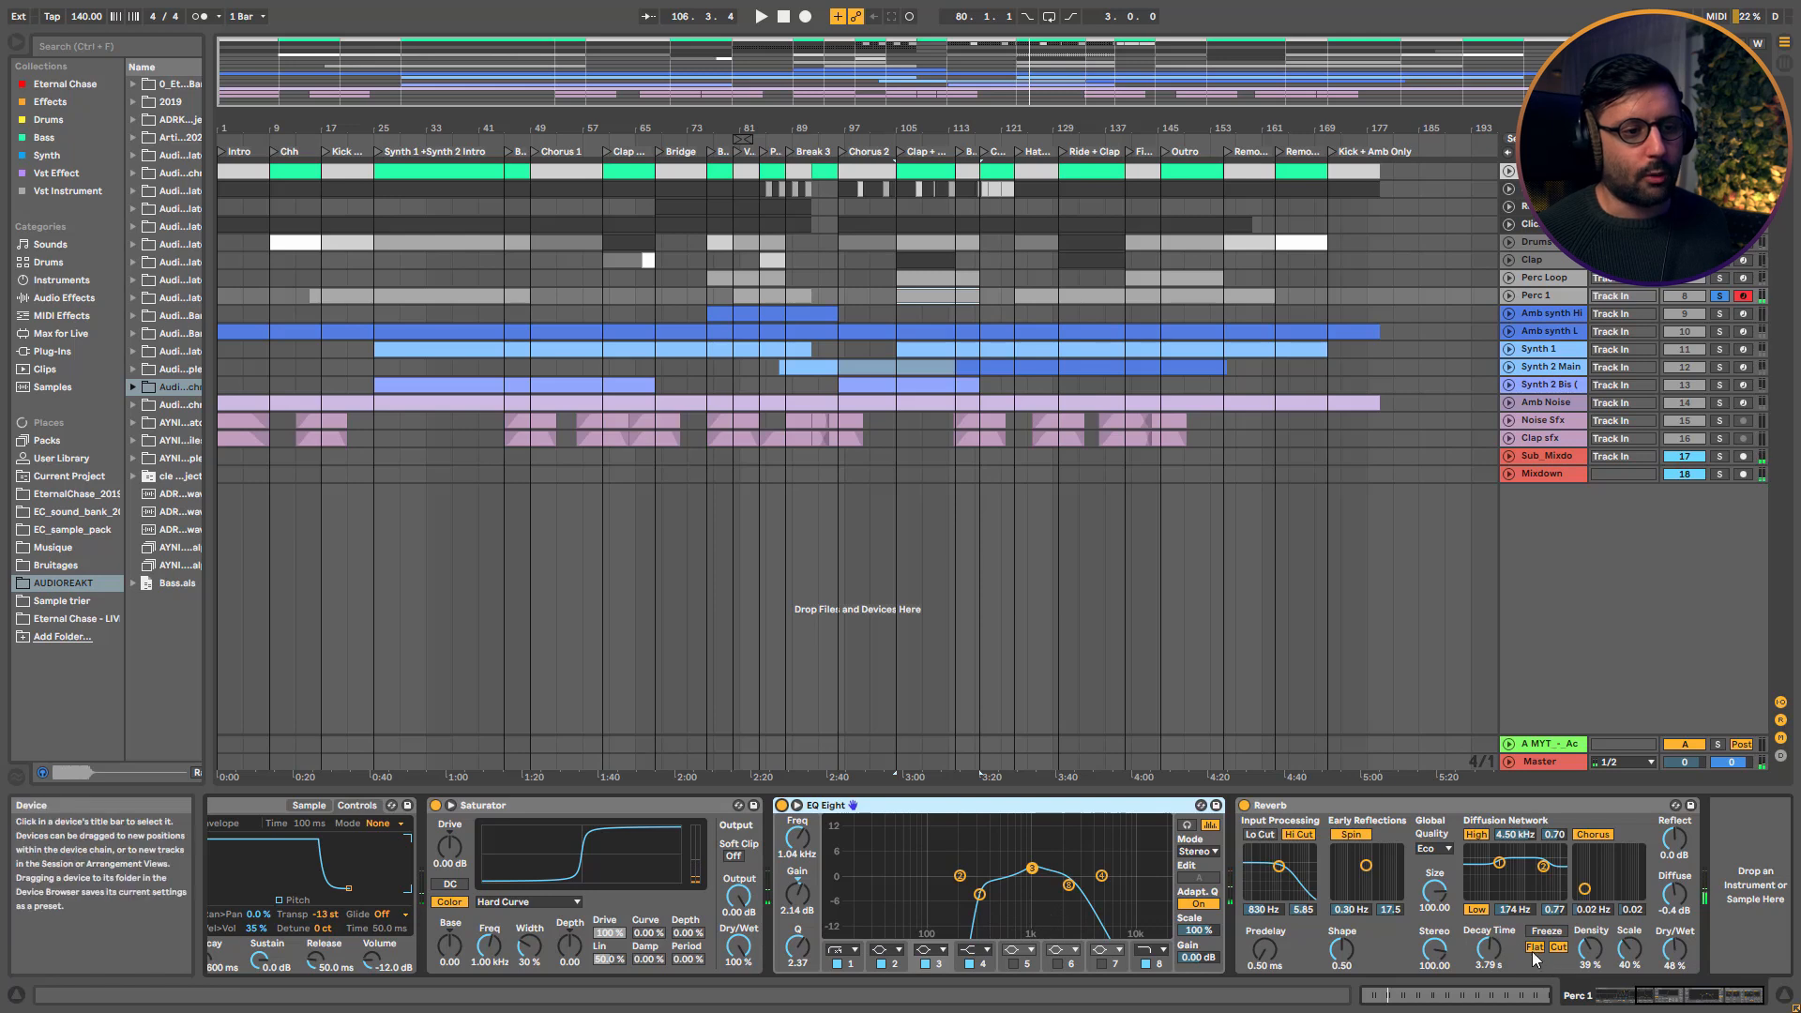
# Show the Amb synth Hi track's device chain and examine its Saturator, Filter Delay, Reverb and sidechain Compressor
pyautogui.click(1539, 320)
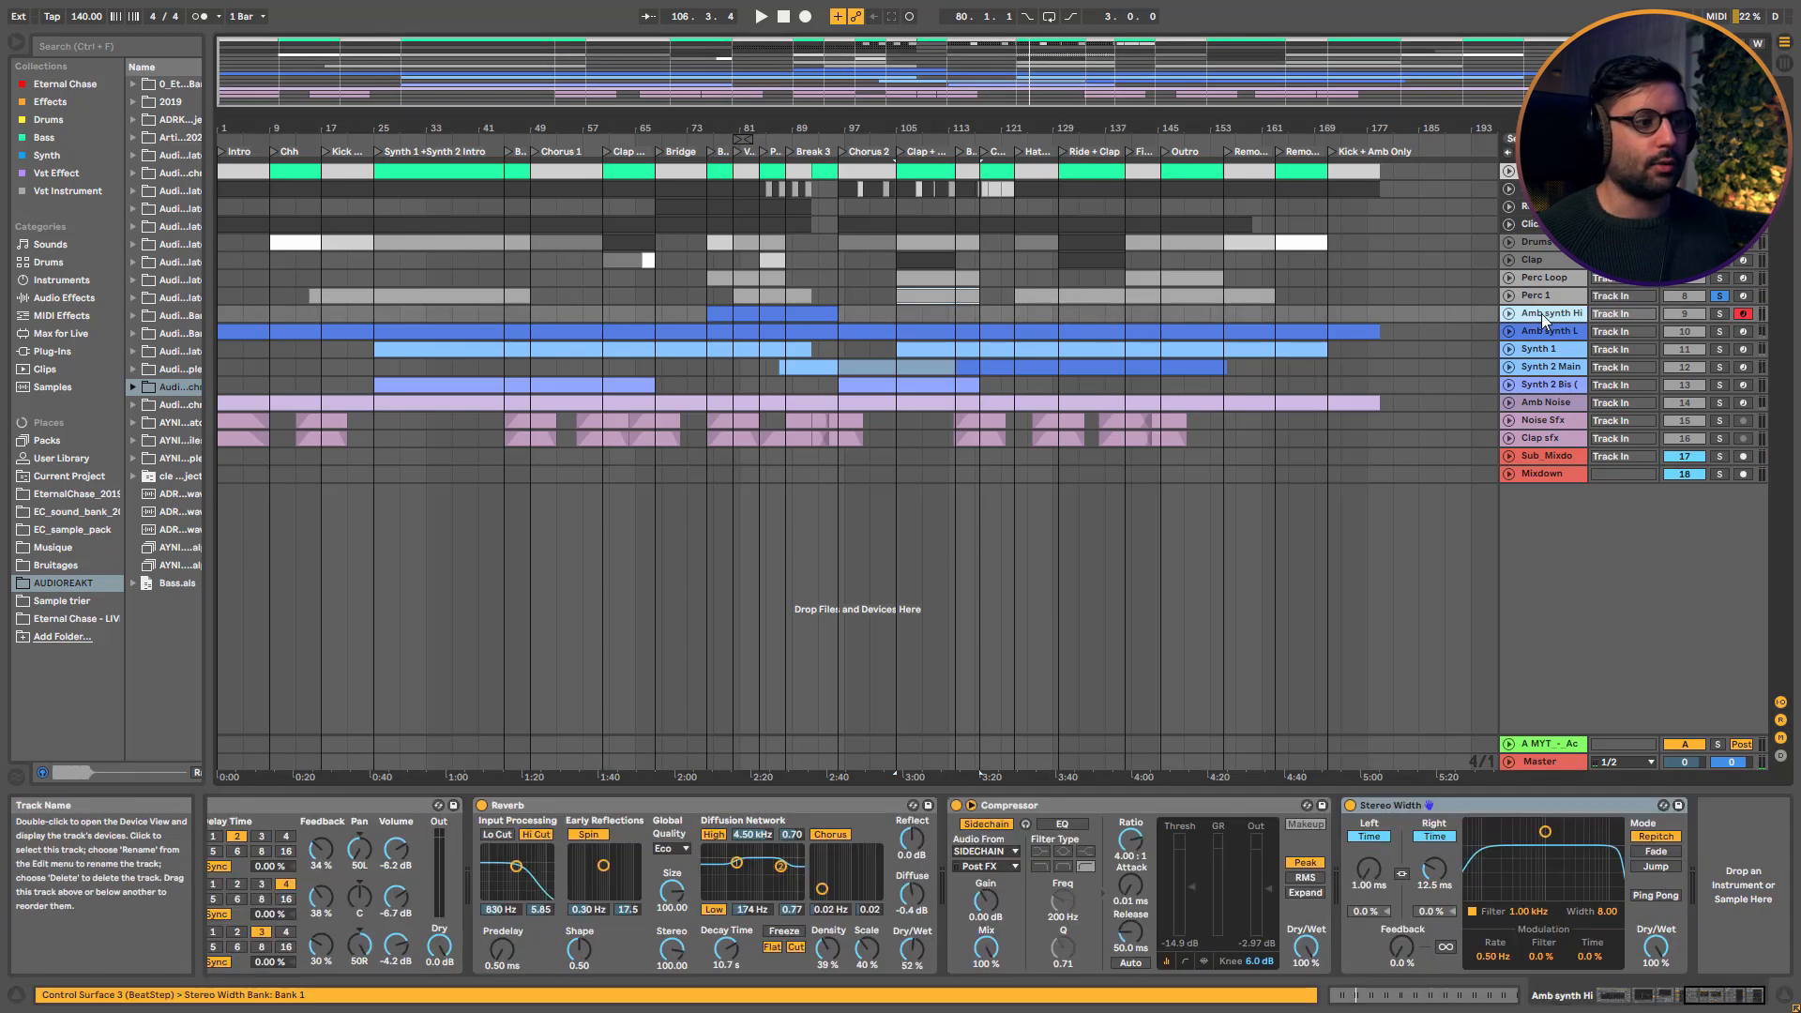
pyautogui.click(1648, 997)
pyautogui.moveTo(1648, 996)
pyautogui.mouseDown()
pyautogui.moveTo(1611, 997)
pyautogui.moveTo(1691, 998)
pyautogui.moveTo(1585, 996)
pyautogui.moveTo(1674, 992)
pyautogui.mouseUp()
pyautogui.click(1650, 999)
pyautogui.click(1706, 994)
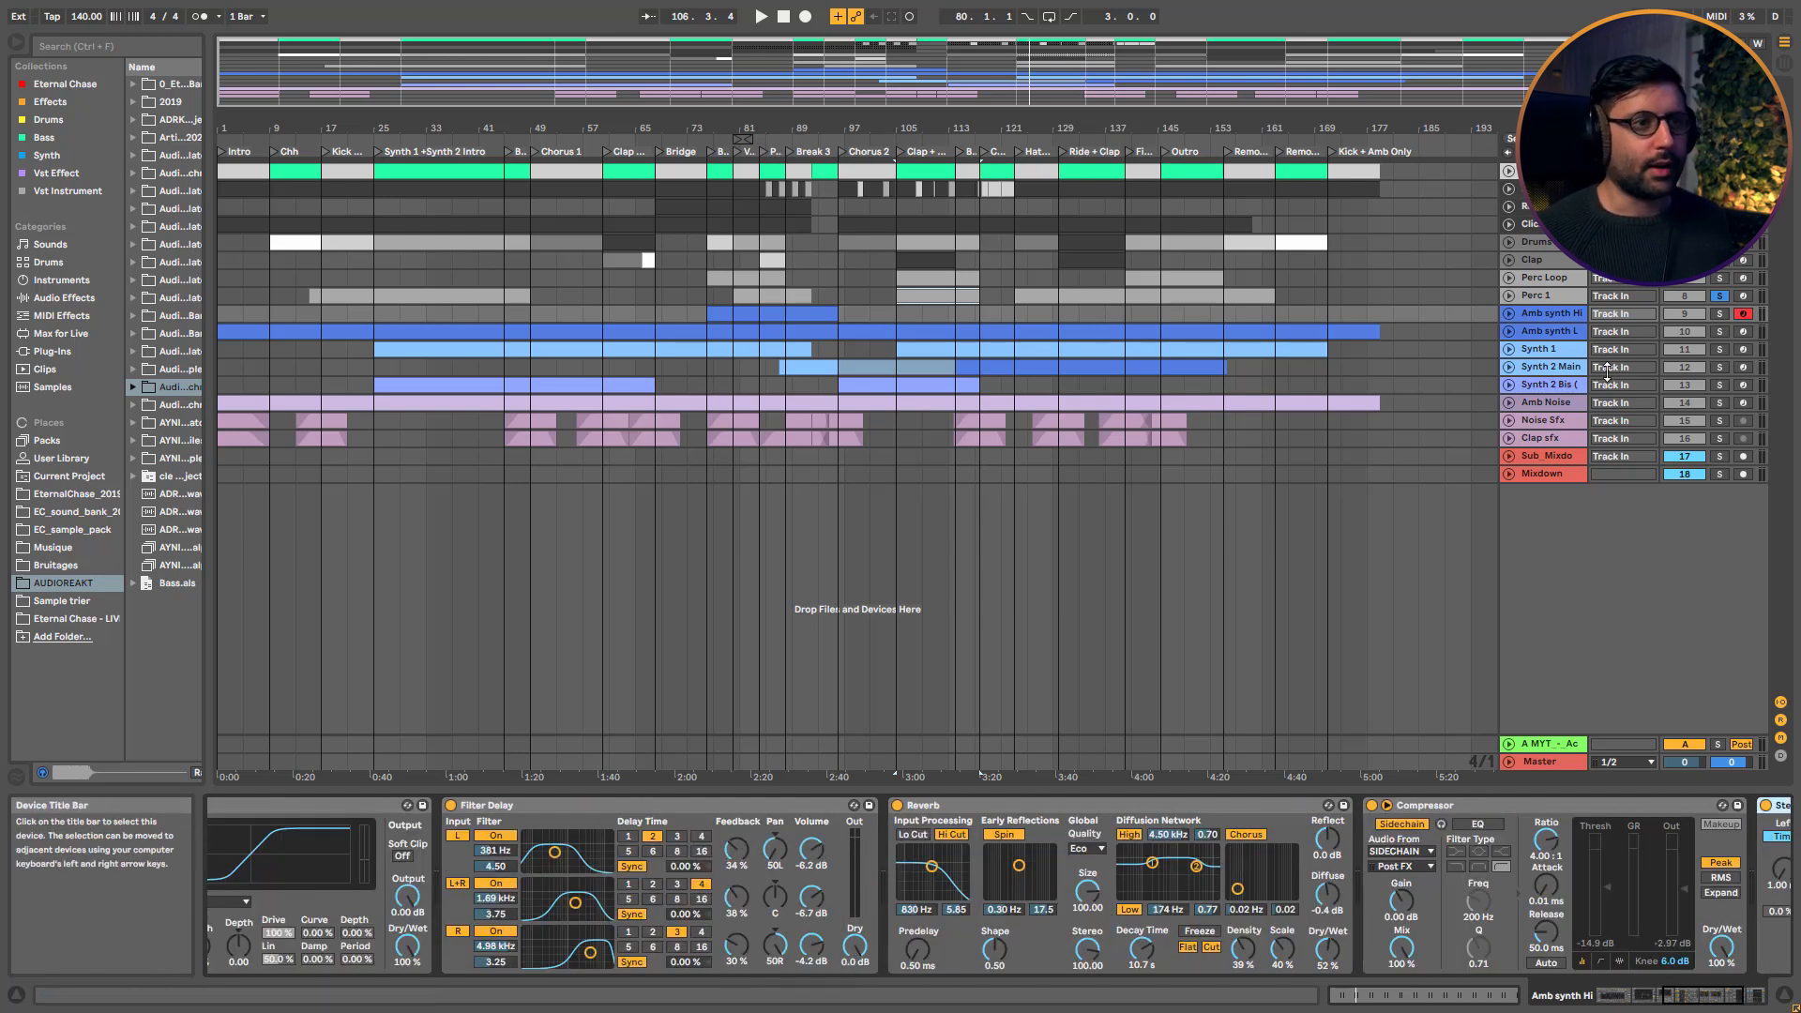
# Show the device chains of the Amb synth Low and Synth 1 tracks, through to Synth 1's Amp, EQ Eight and Reverb
pyautogui.click(1698, 334)
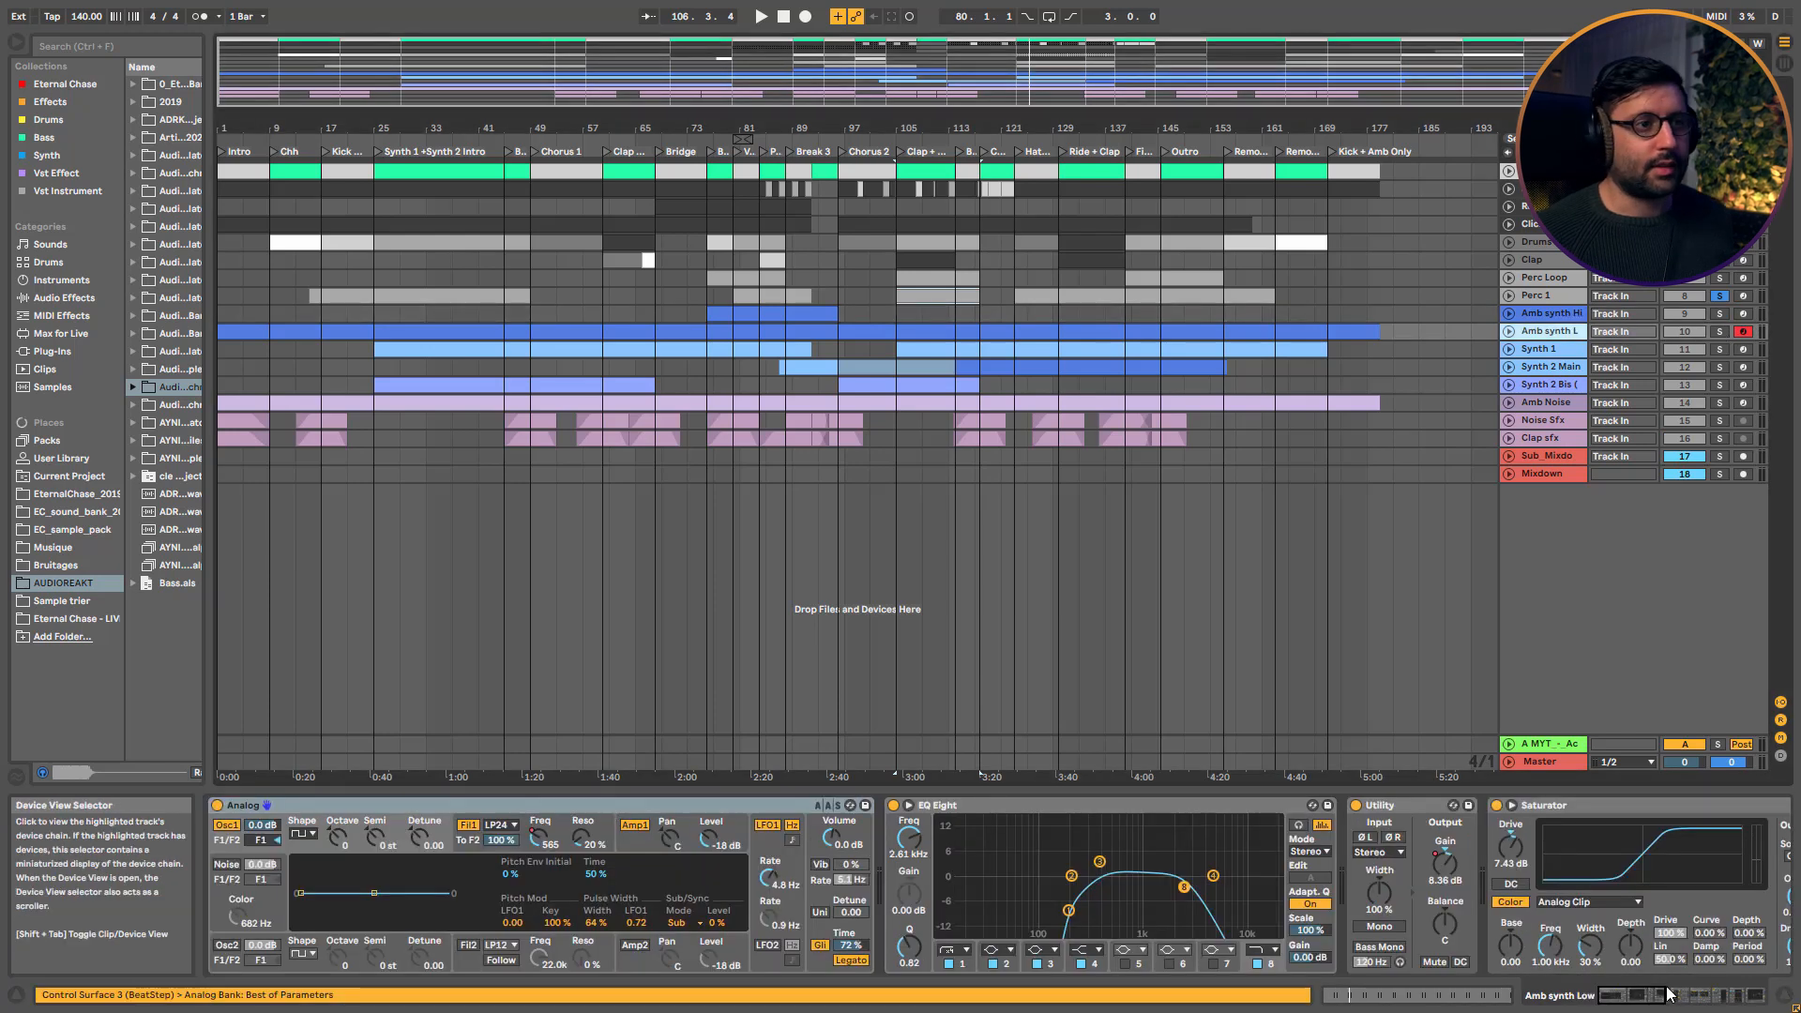
pyautogui.click(1665, 317)
pyautogui.click(1558, 353)
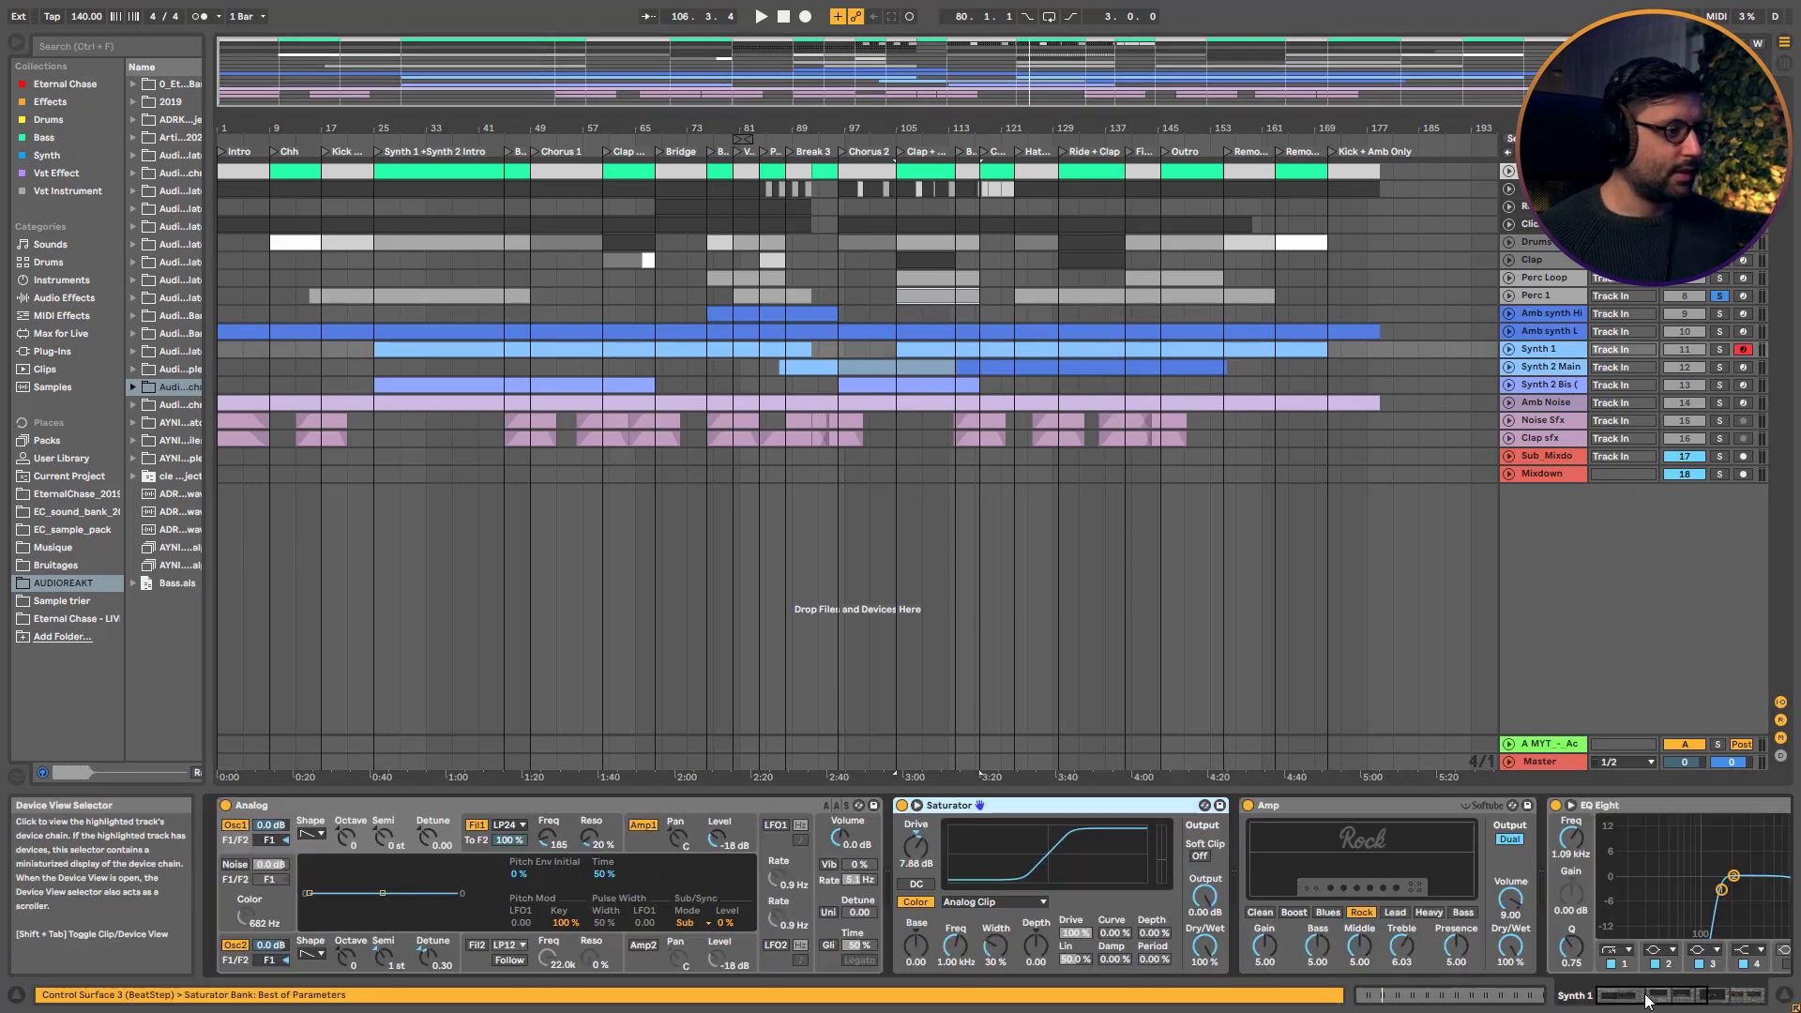
pyautogui.click(1677, 997)
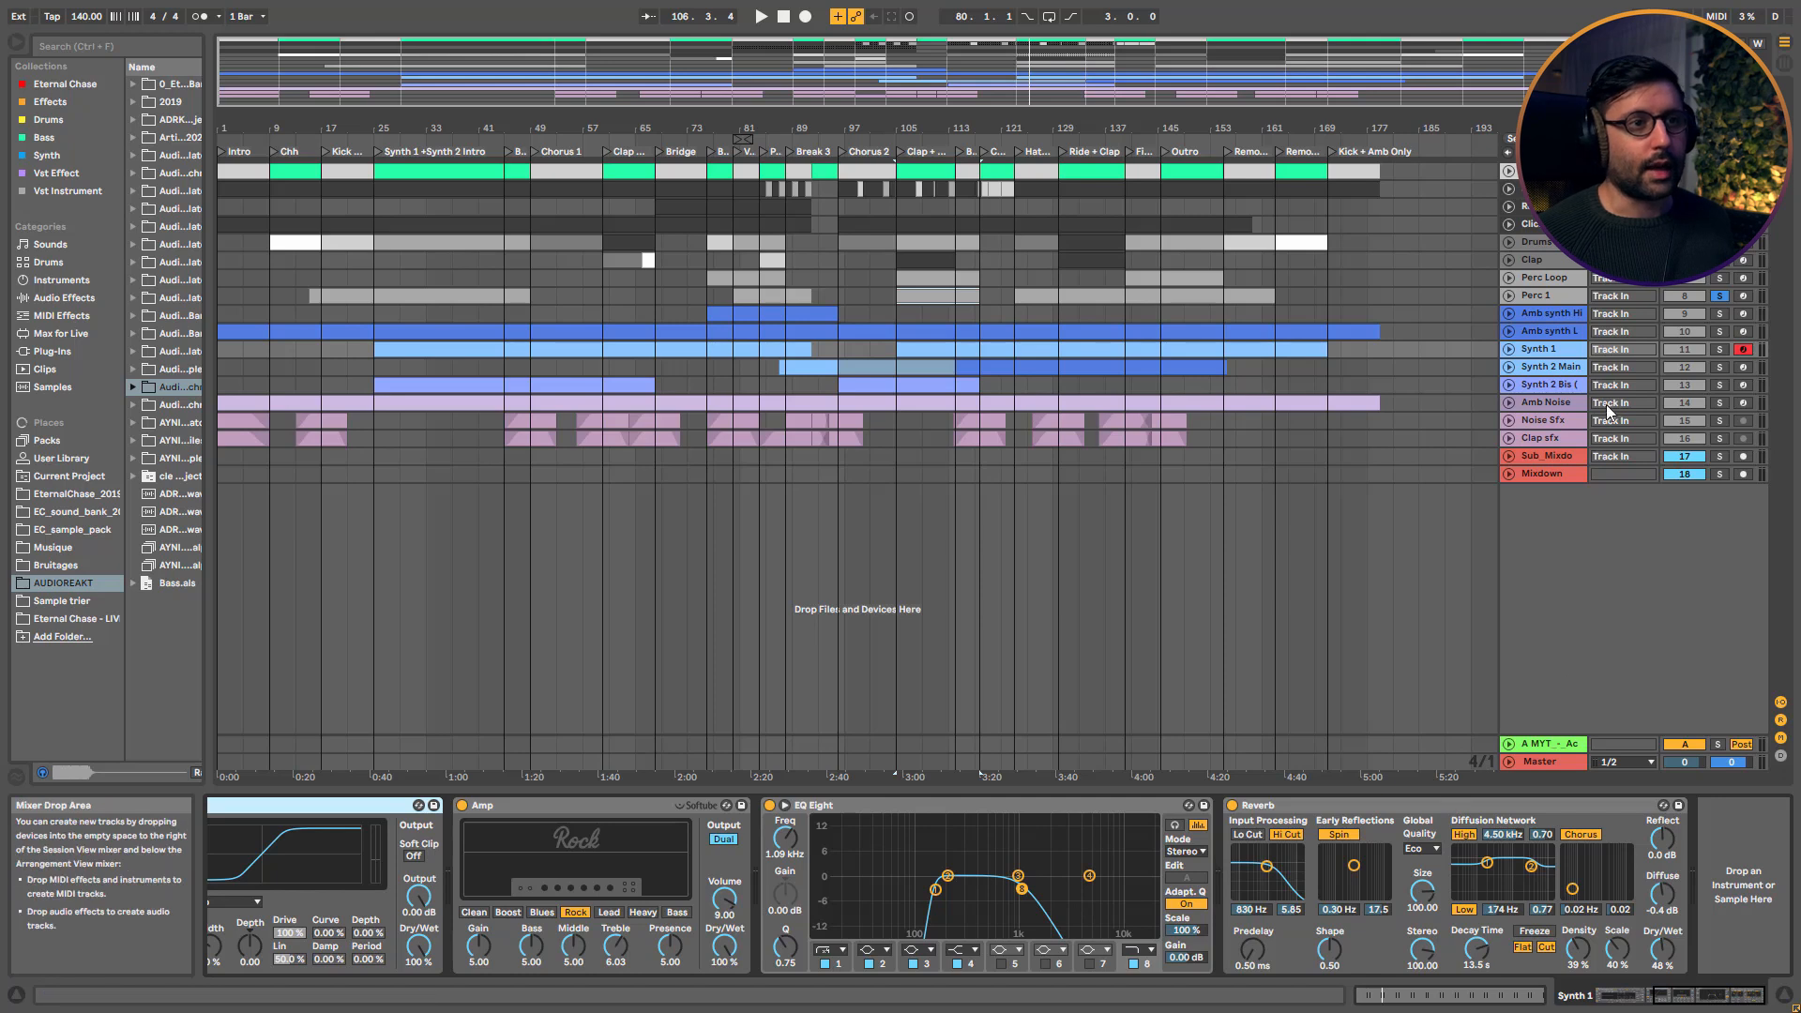
# Show the Synth 2 Main track's devices and the Synth 2 Bis track's Amp, EQ Eight, Saturator and Filter Delay
pyautogui.click(1555, 368)
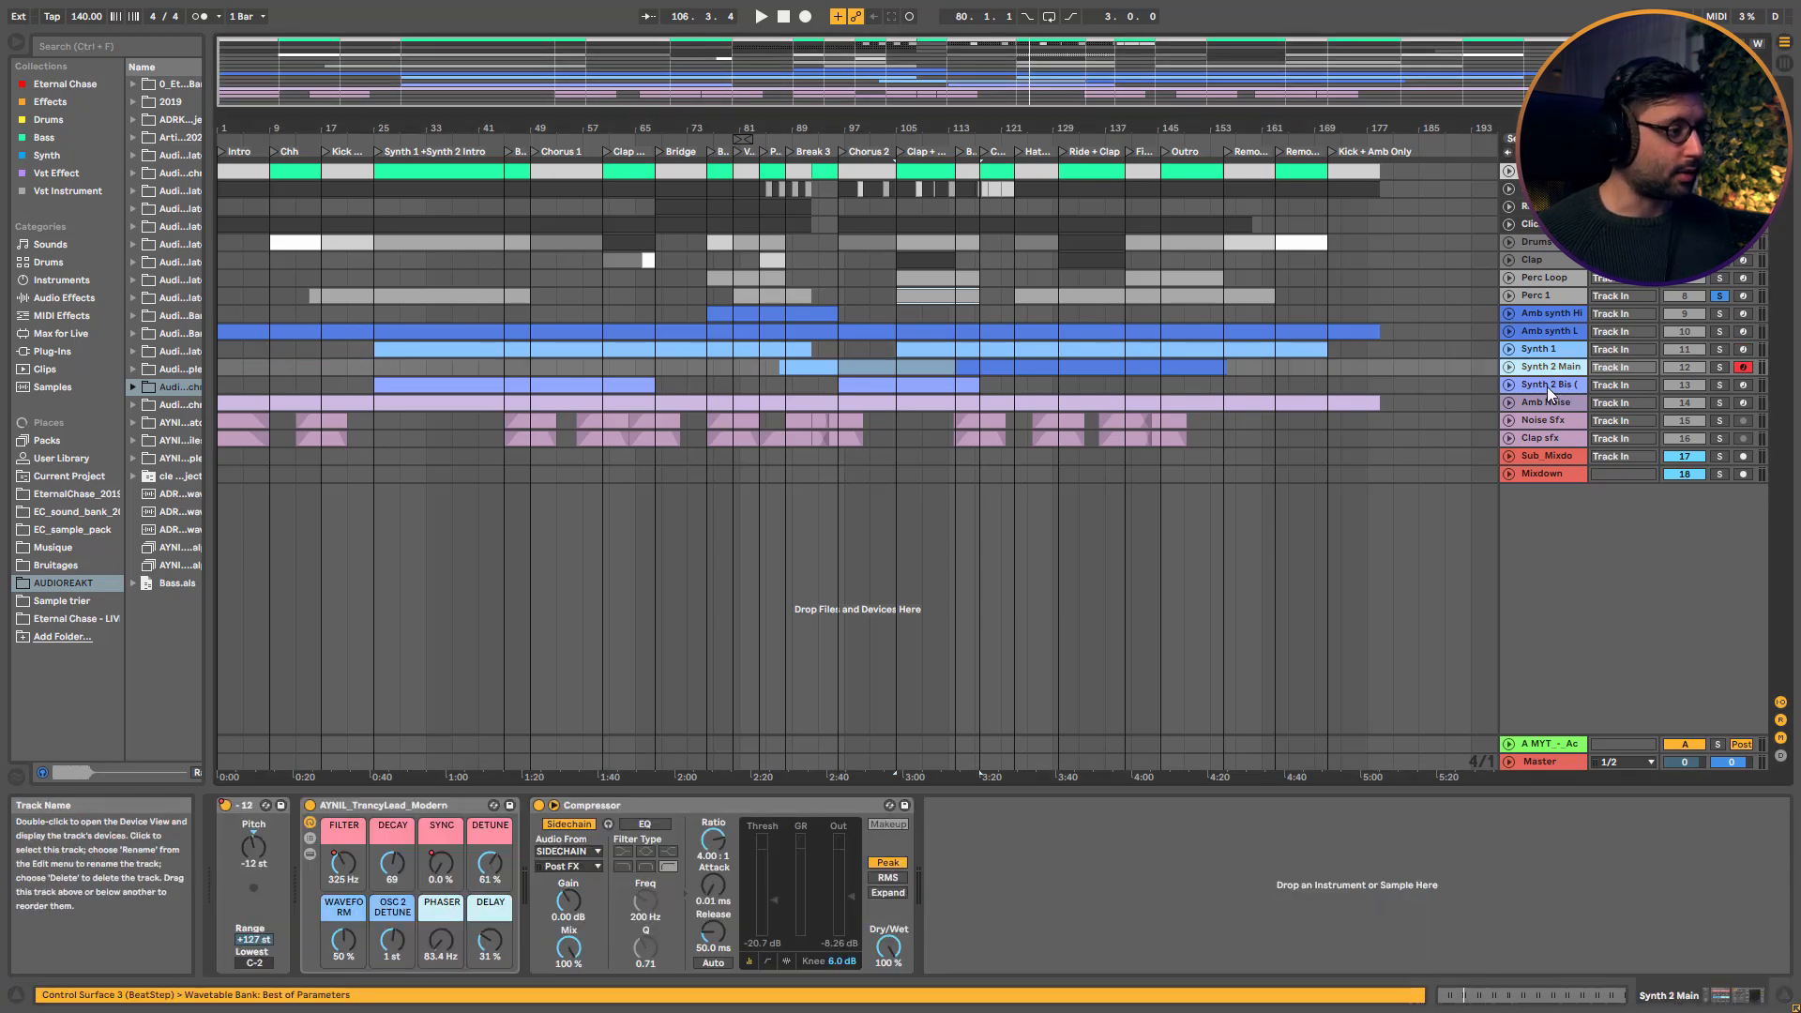
pyautogui.click(1545, 388)
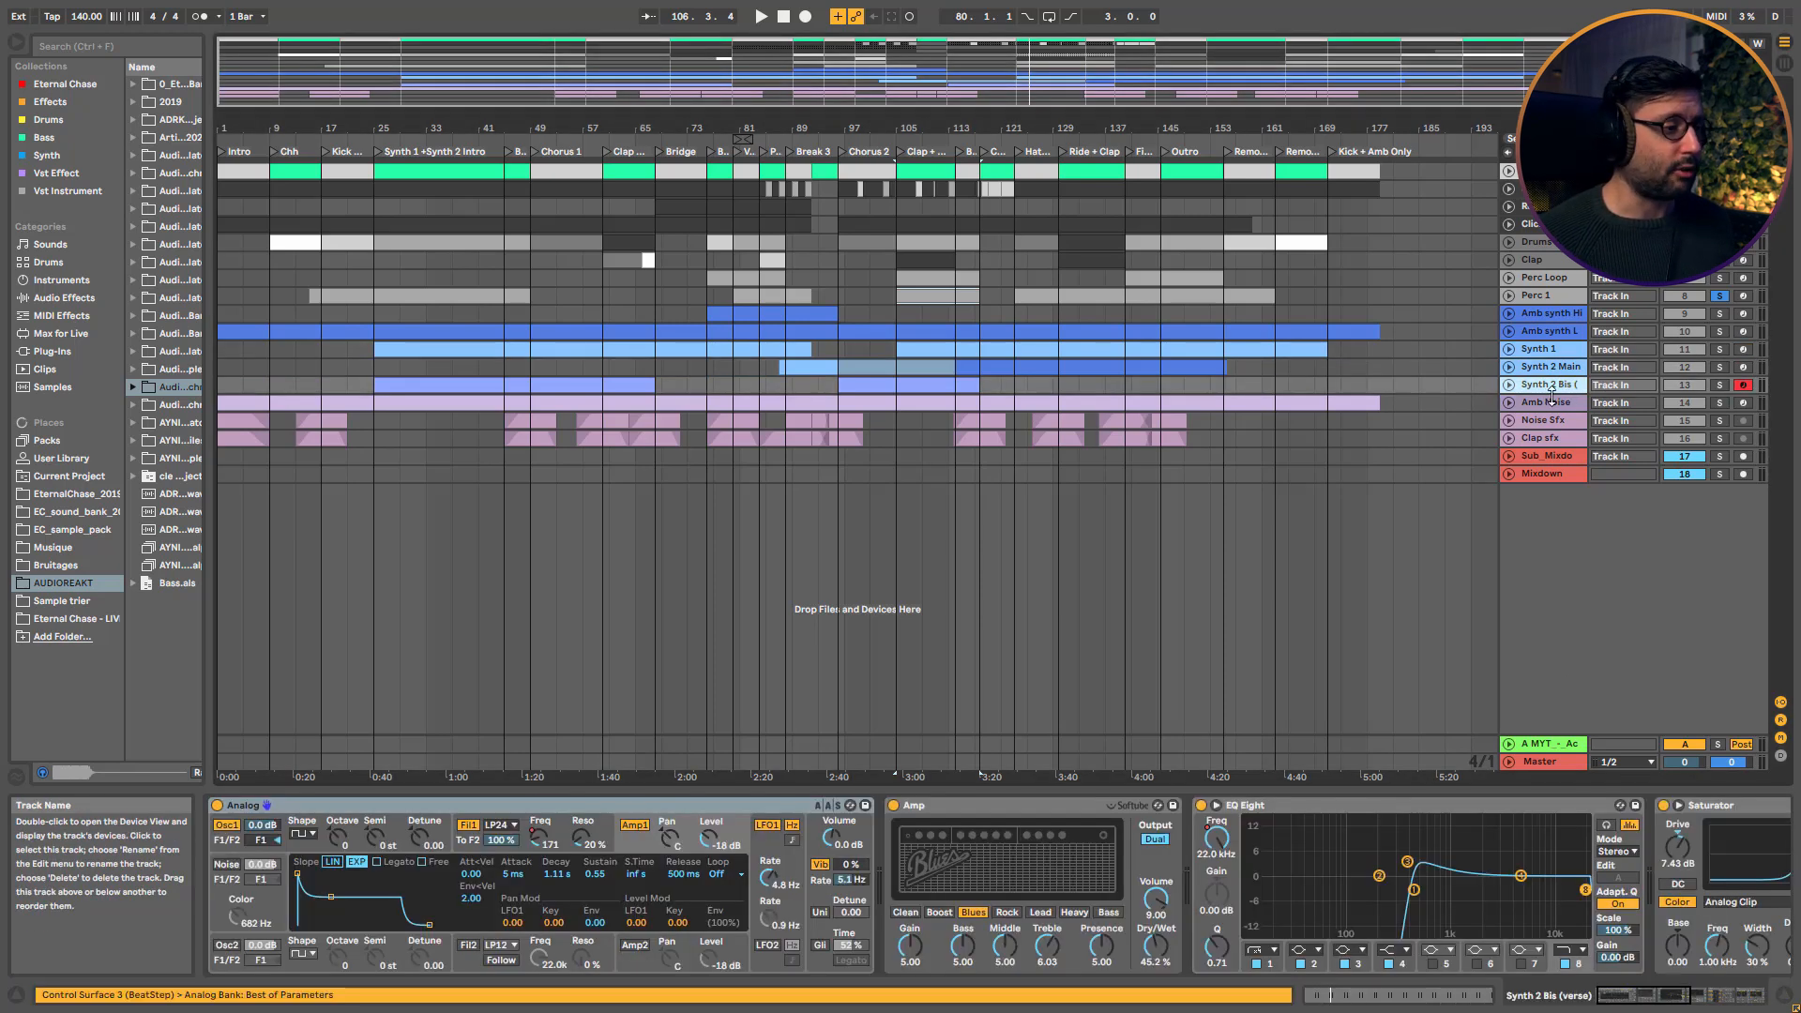
pyautogui.click(1684, 998)
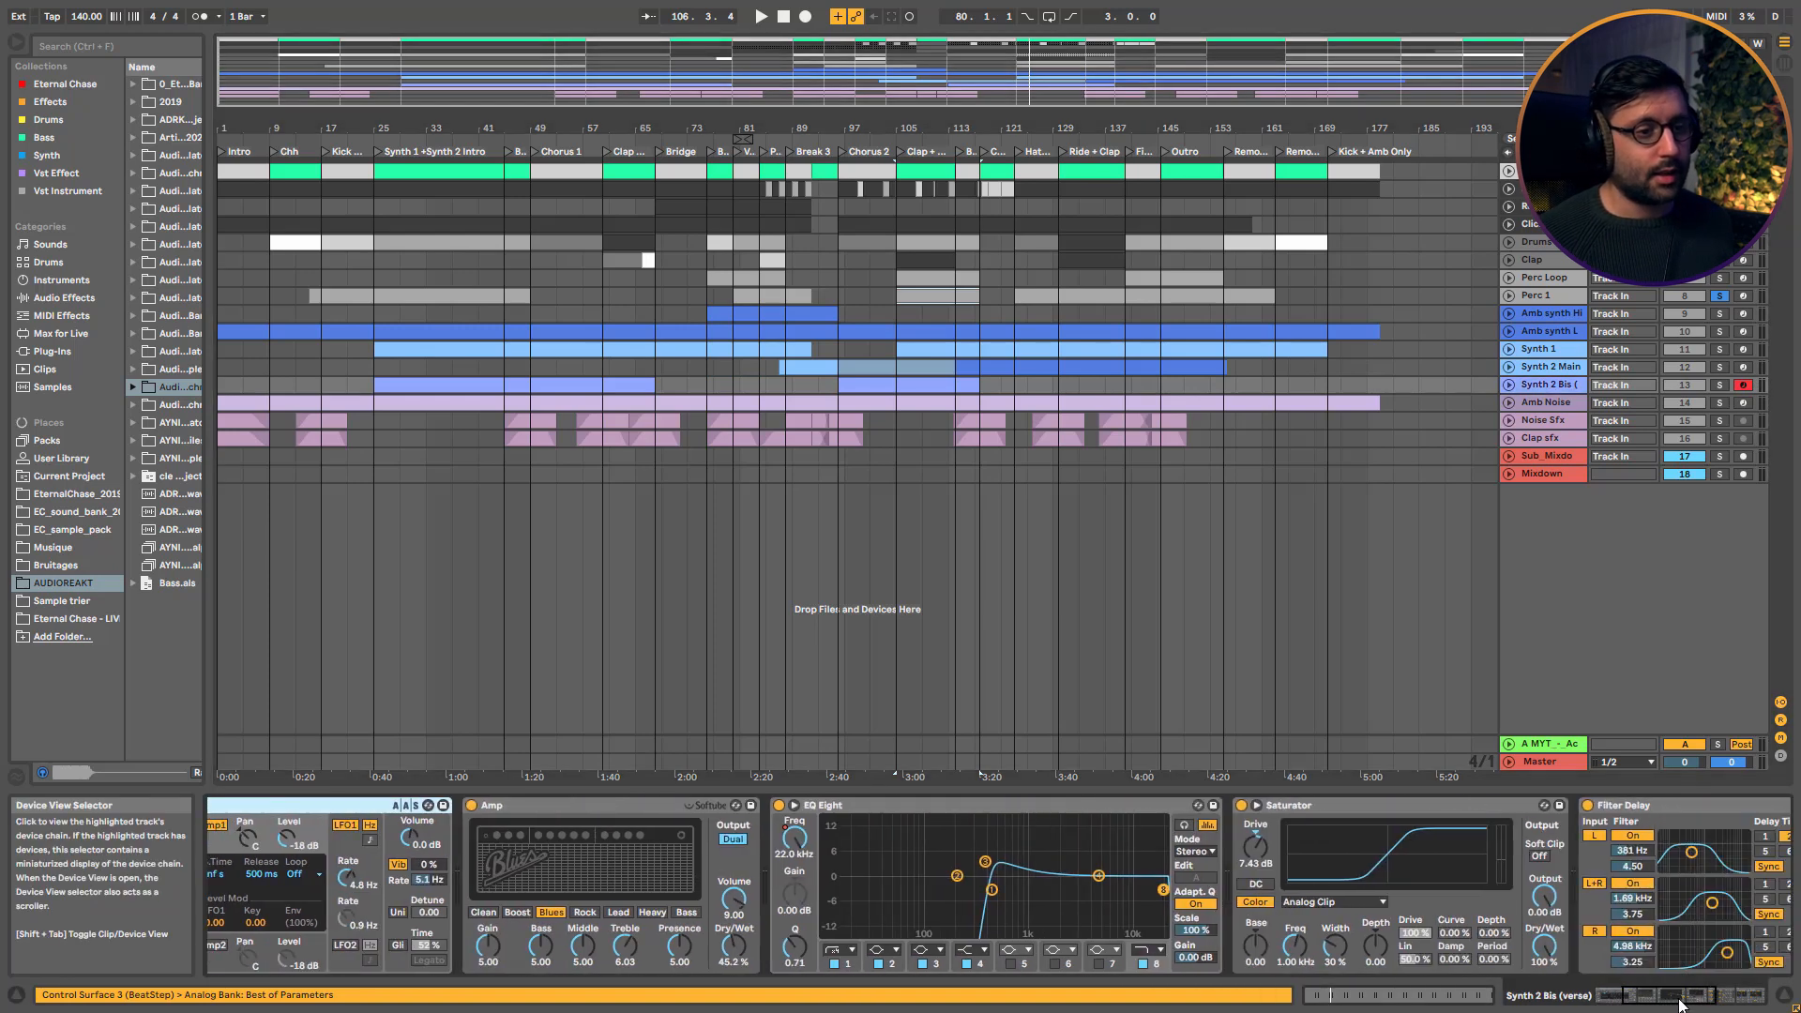
# Solo the Synth 2 Bis track and play it from bar 105 while examining its Saturator, Filter Delay and Reverb
pyautogui.click(1719, 385)
pyautogui.press('space')
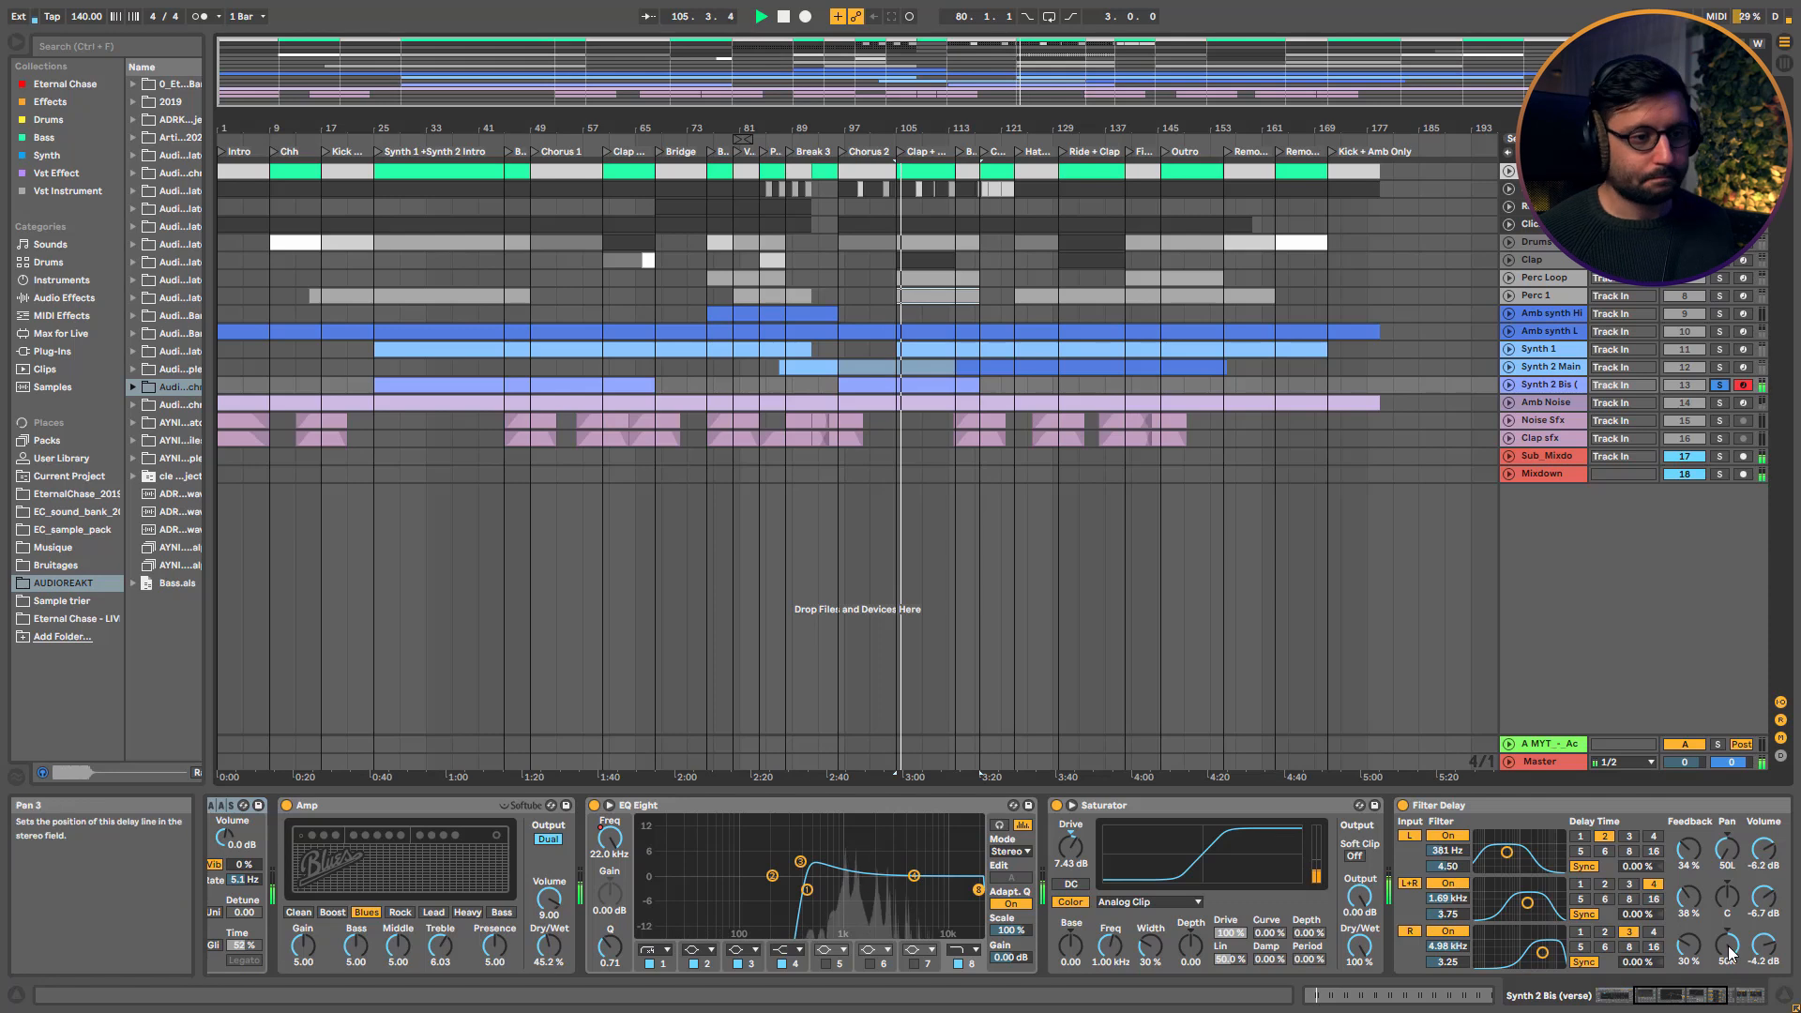
pyautogui.click(1722, 999)
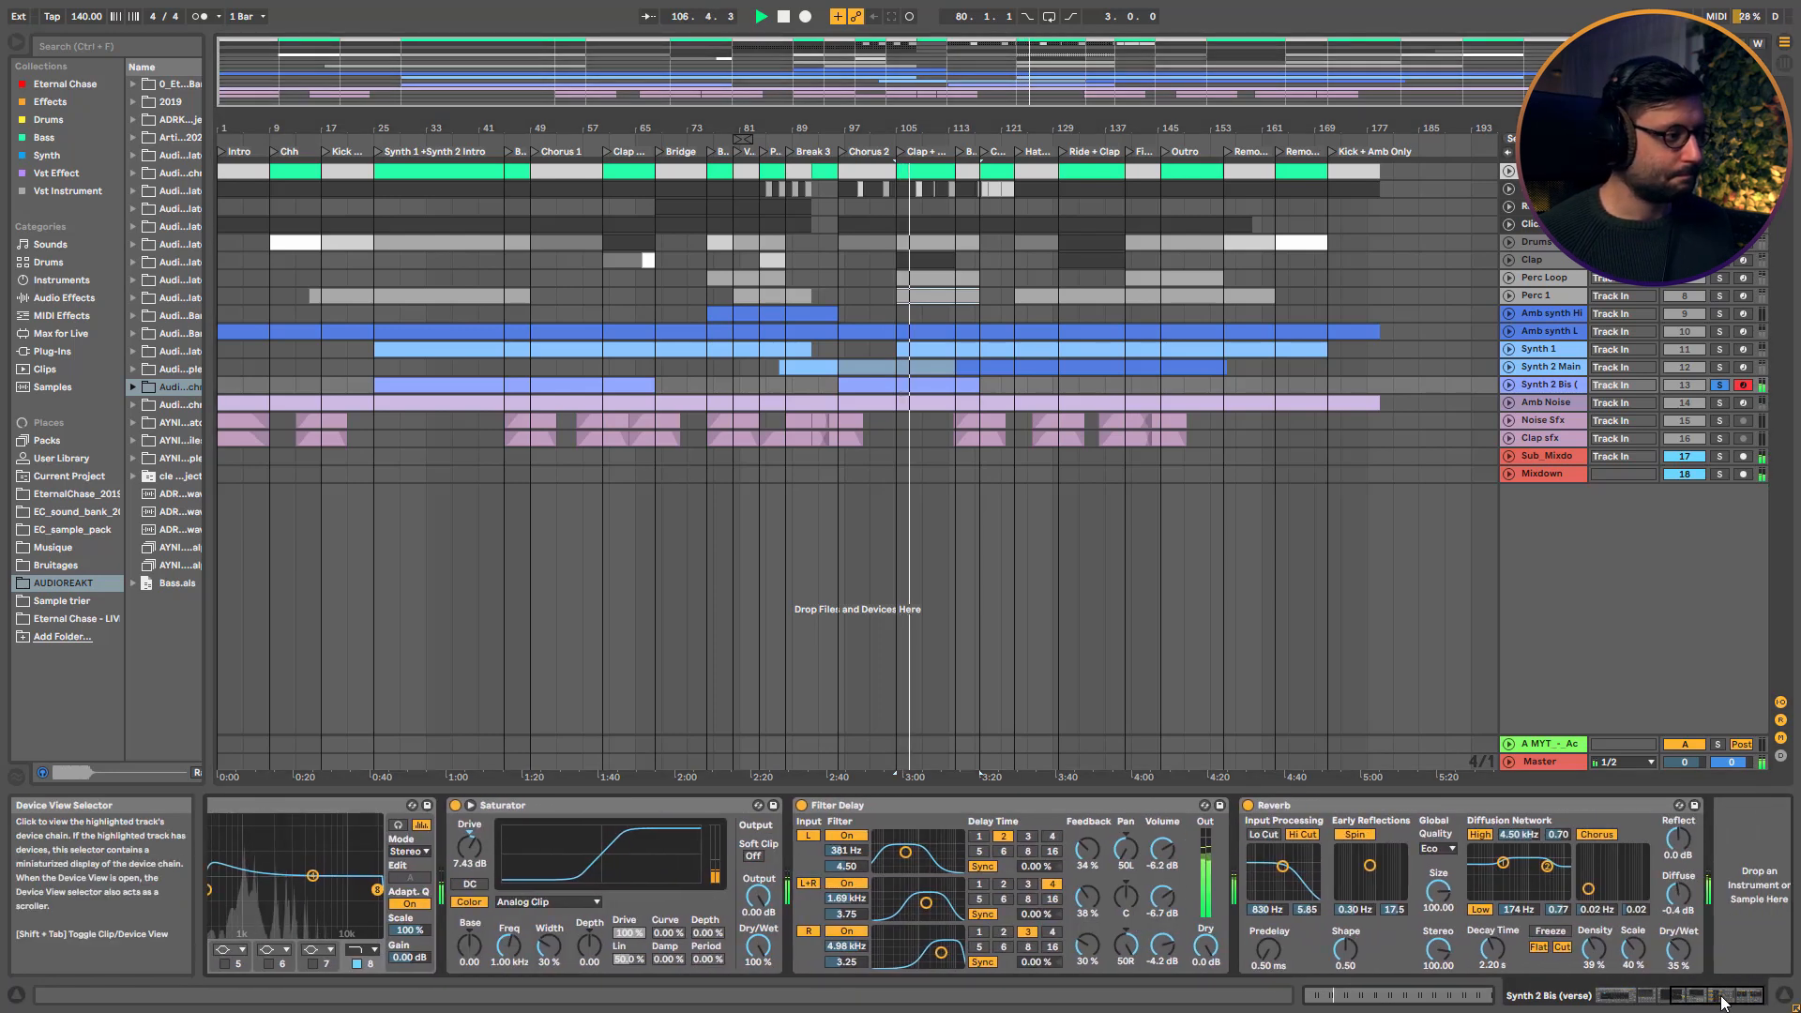
# Bypass and re-enable the Filter Delay on Synth 2 Bis, playing the track to compare the sound
pyautogui.click(801, 805)
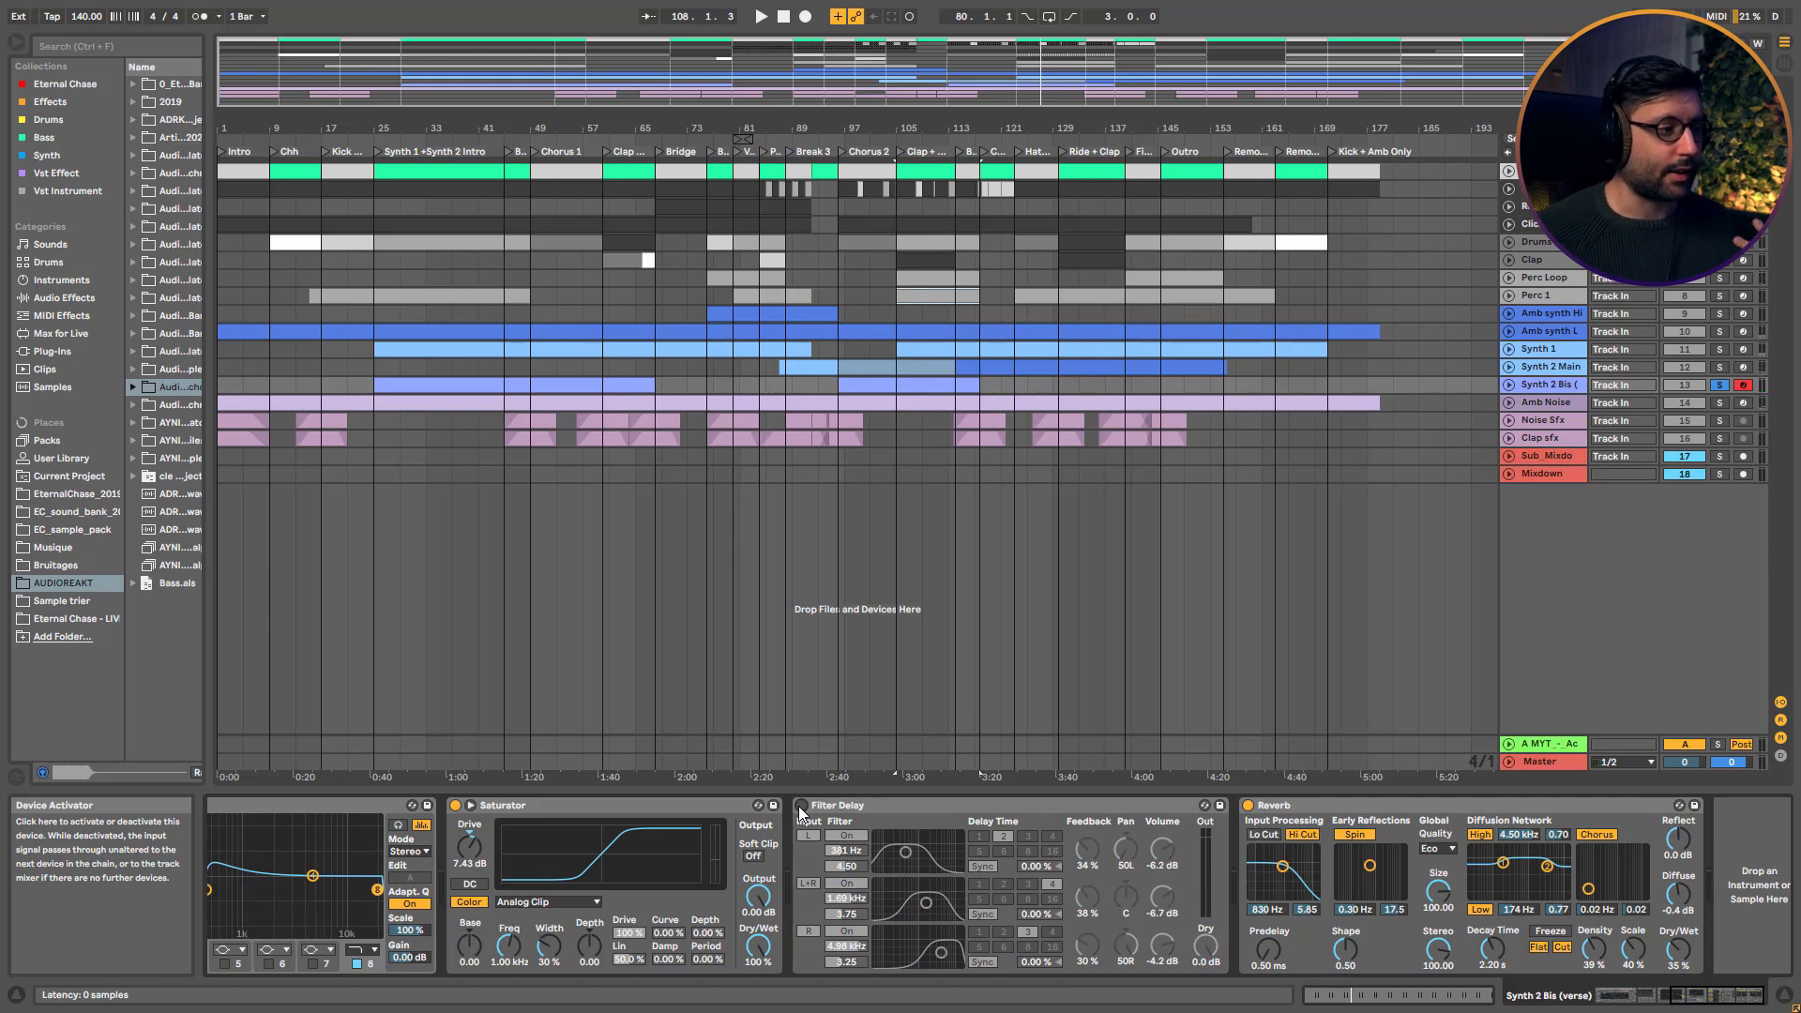
pyautogui.click(801, 806)
pyautogui.press('space')
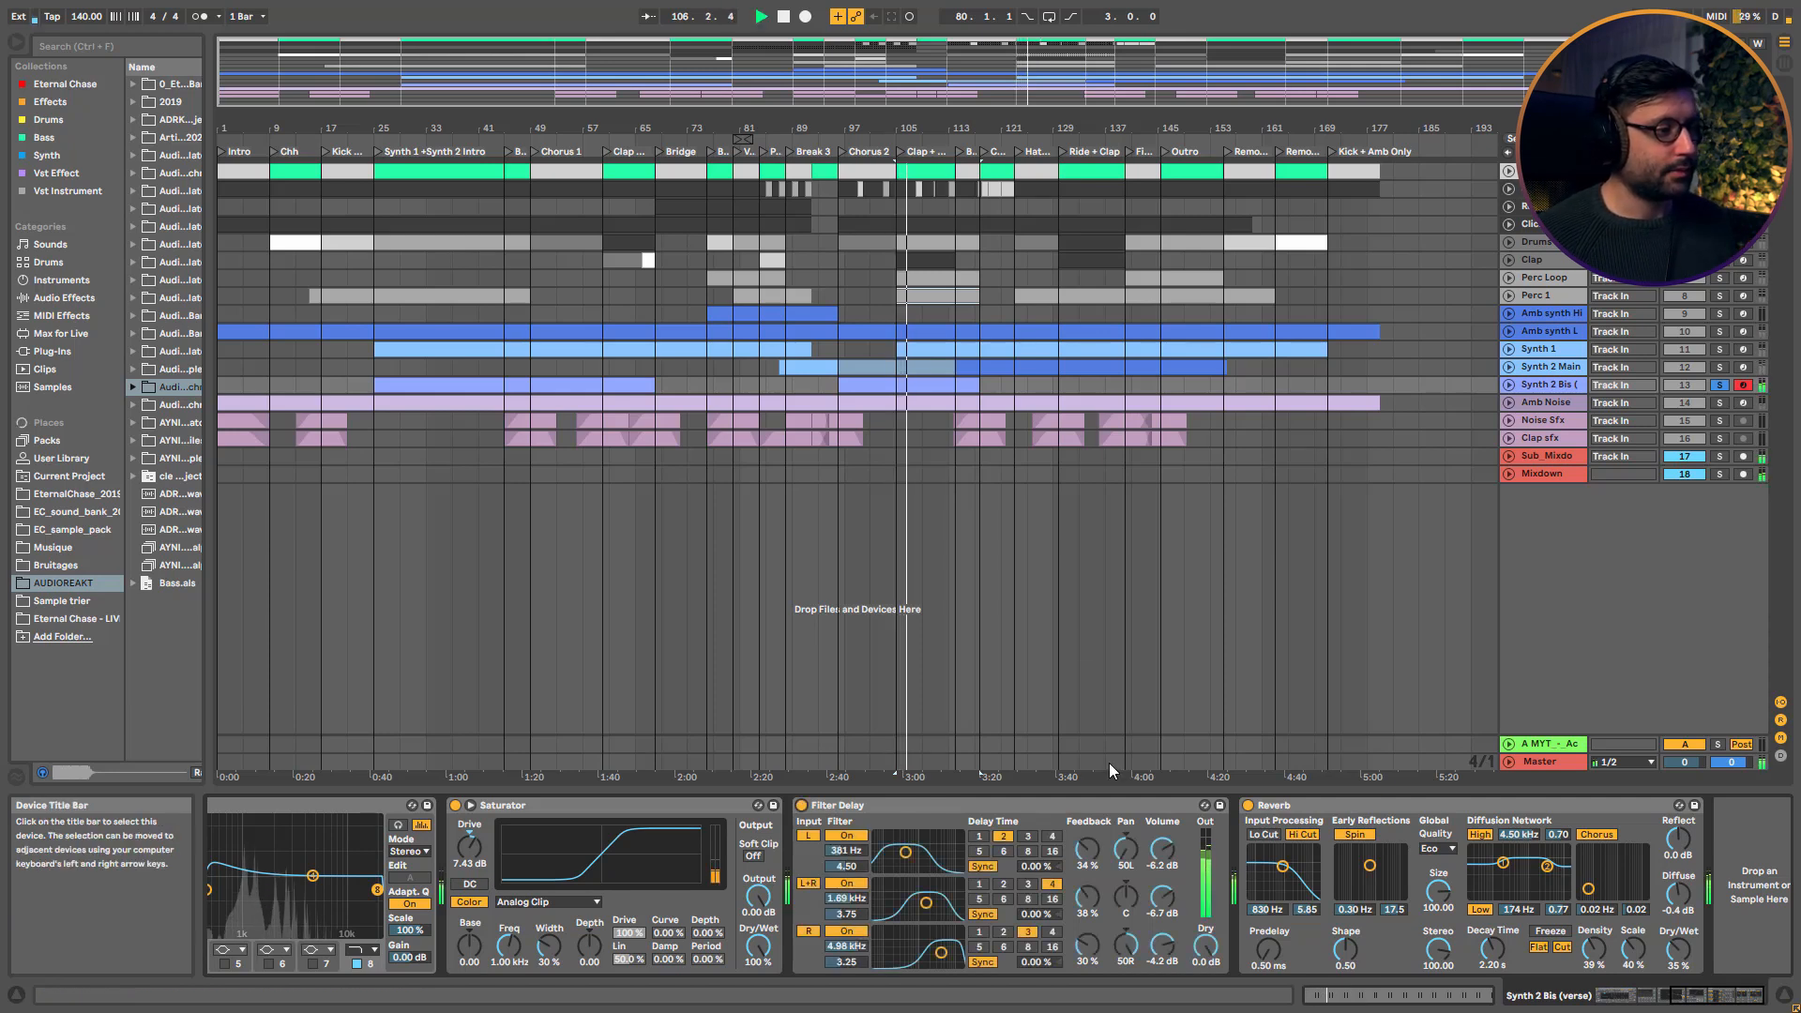
pyautogui.press('space')
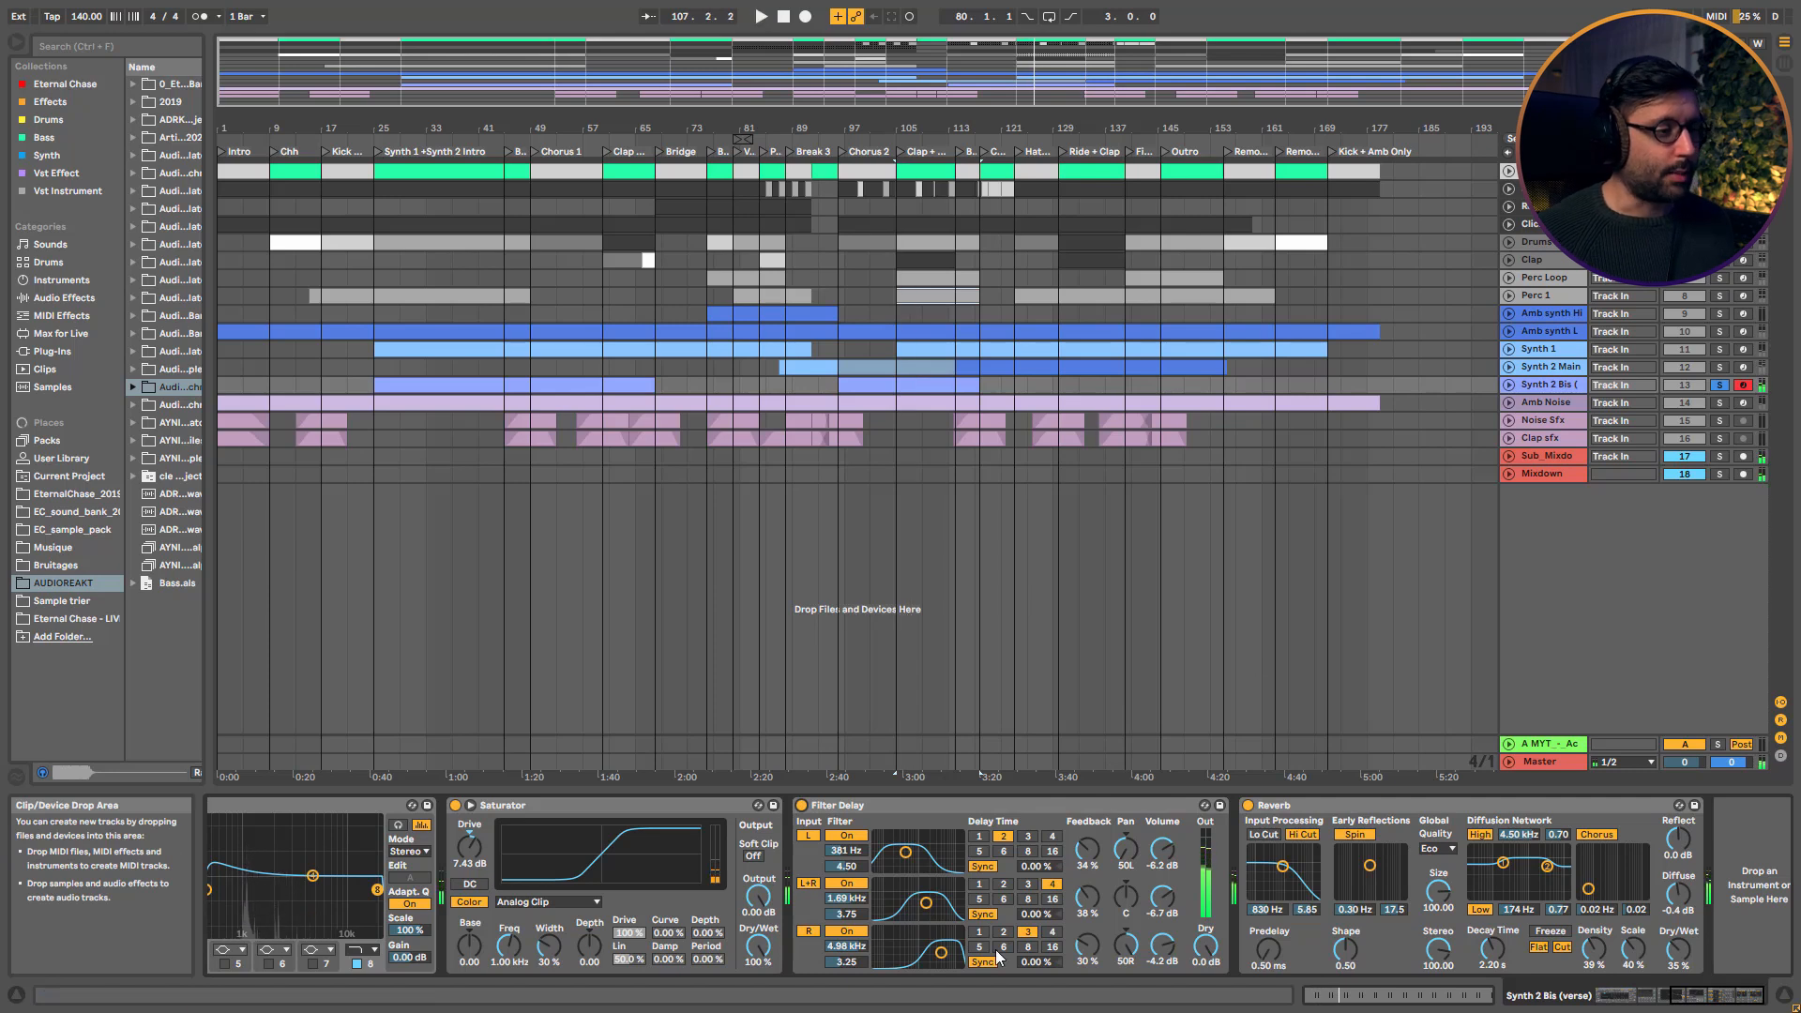
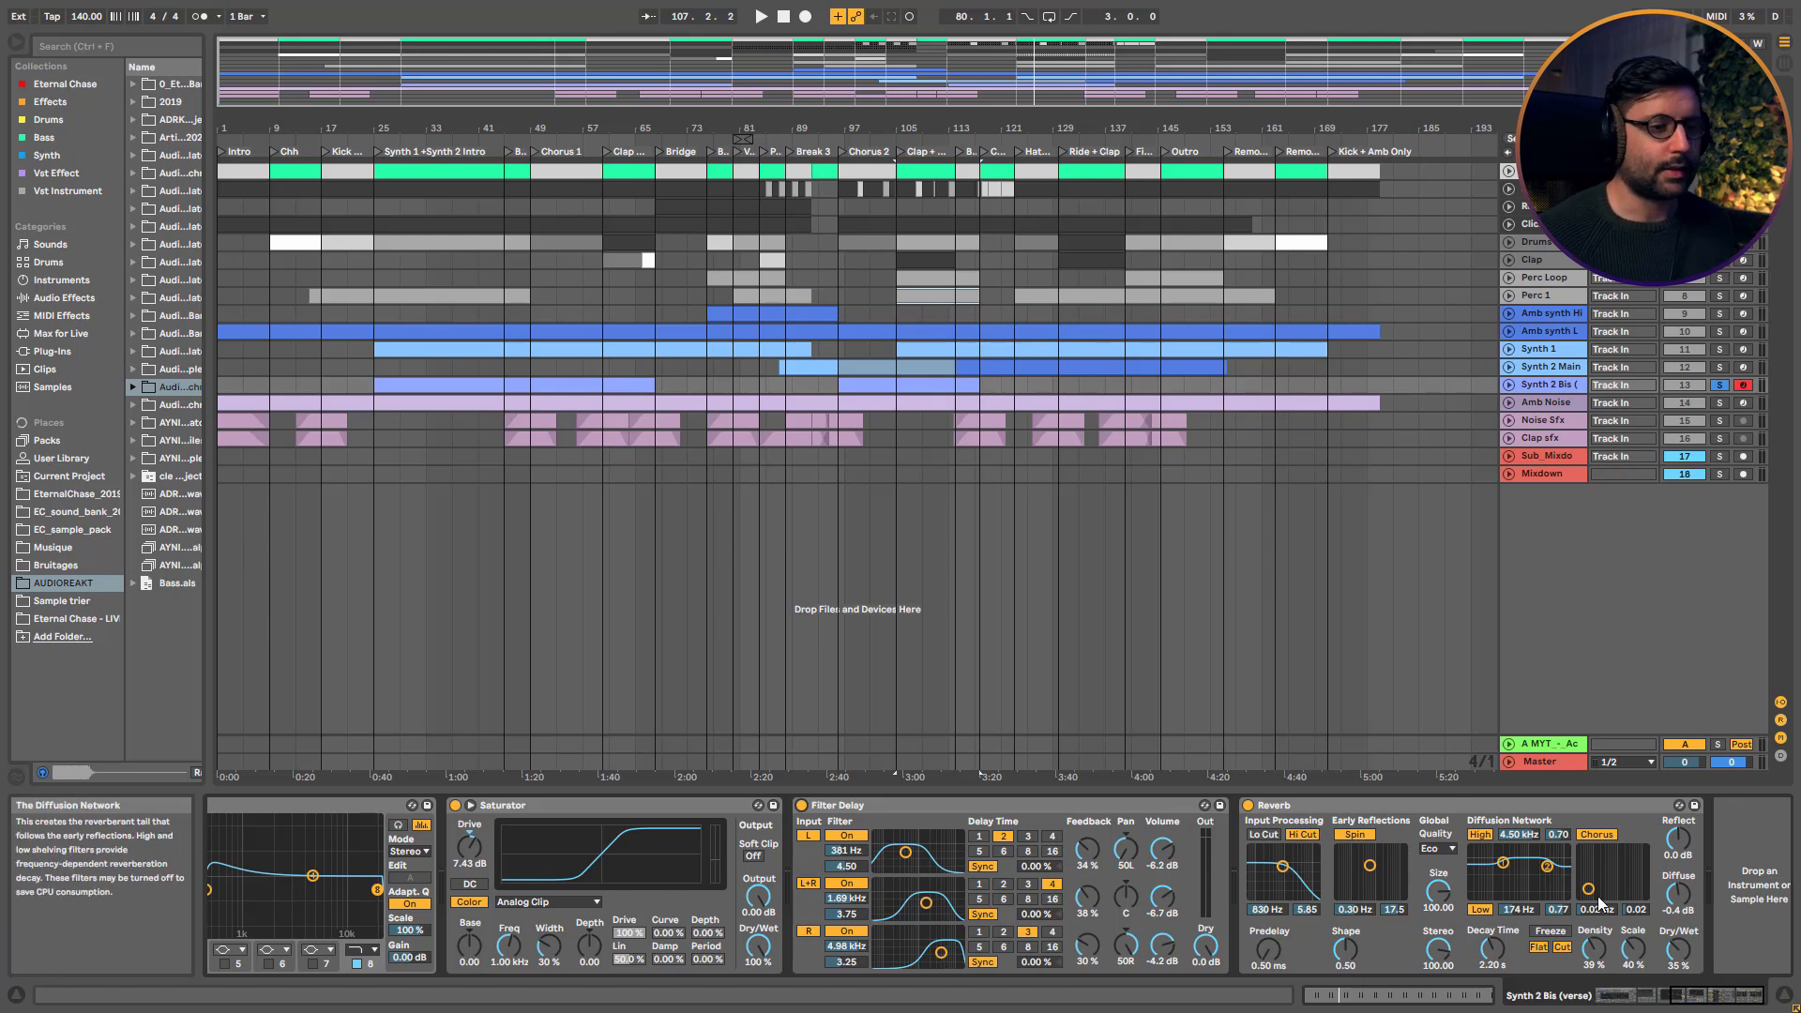
# Show the Amb Noise track's device chain through to its Saturator, Filter Delay, Reverb and Frequency Shifter
pyautogui.click(1702, 991)
pyautogui.moveTo(1700, 985); pyautogui.dragTo(1645, 996)
pyautogui.click(1580, 401)
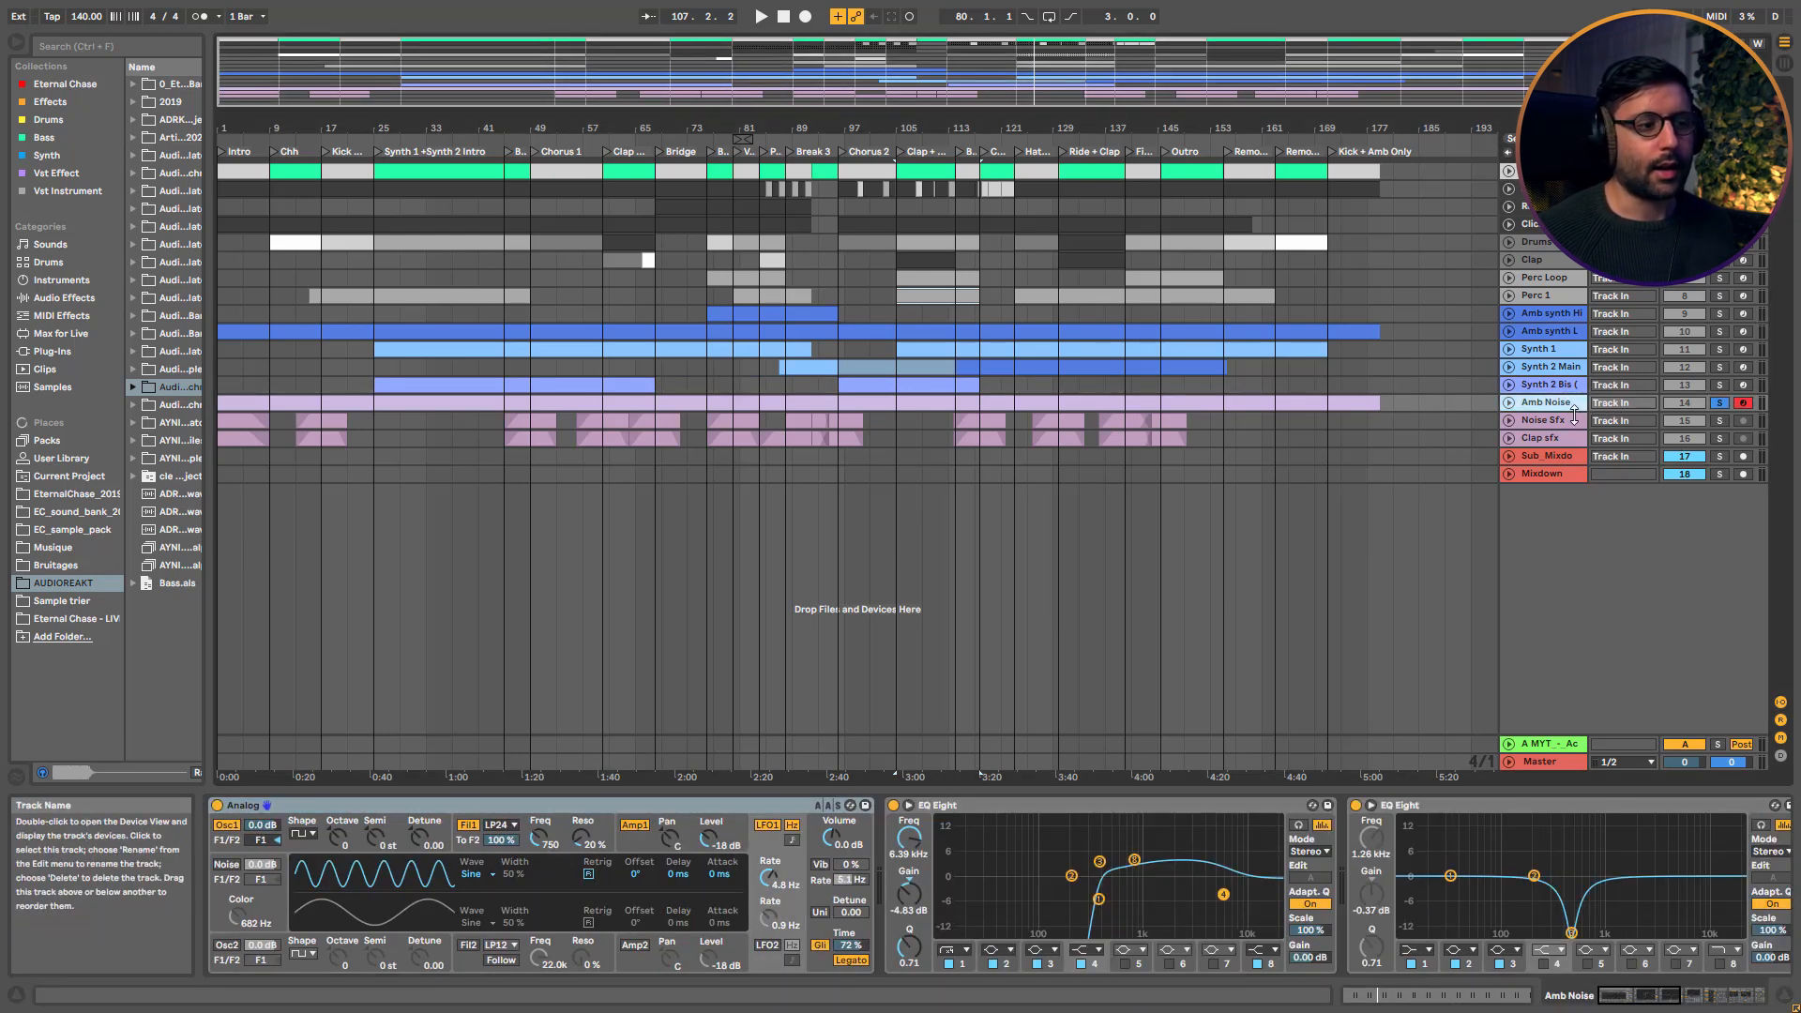
pyautogui.moveTo(1640, 994); pyautogui.dragTo(1724, 1003)
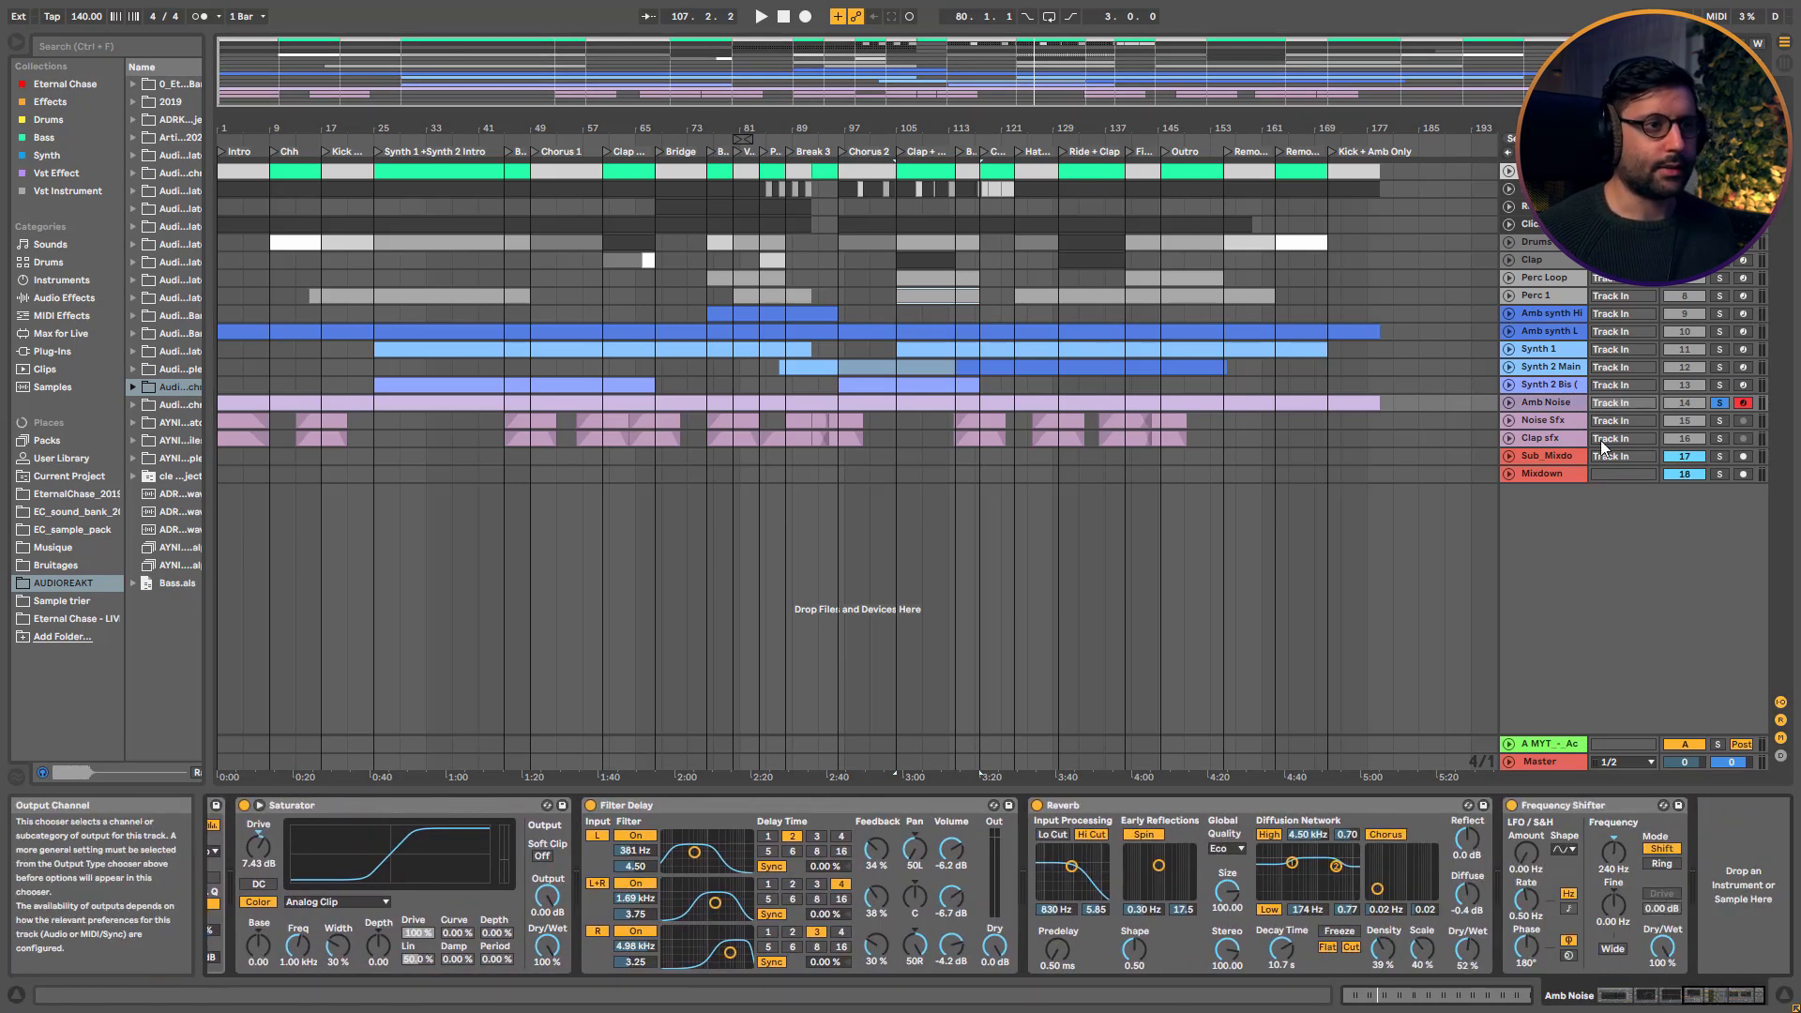
# Check the devices on the Noise Sfx, Clap sfx, sub-mixdown and Mixdown tracks and on the Accelerator Reverb return track
pyautogui.click(1555, 422)
pyautogui.click(1557, 439)
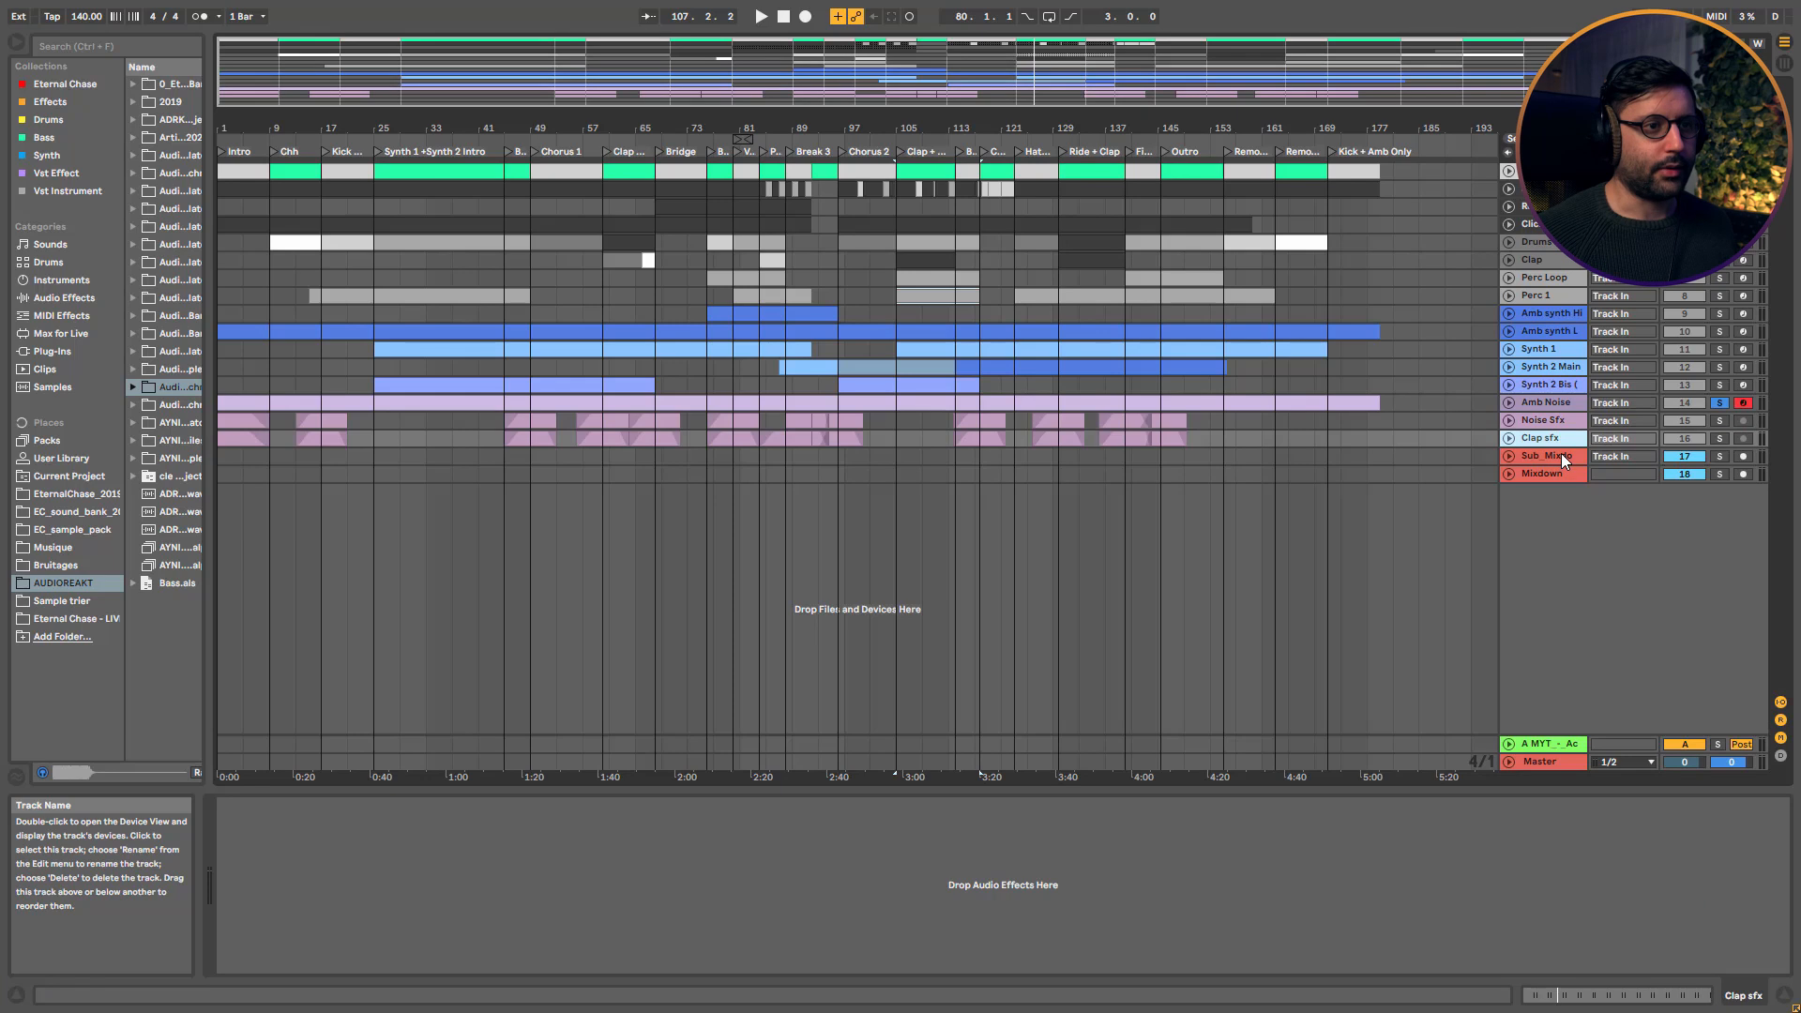
pyautogui.click(1560, 455)
pyautogui.click(1559, 470)
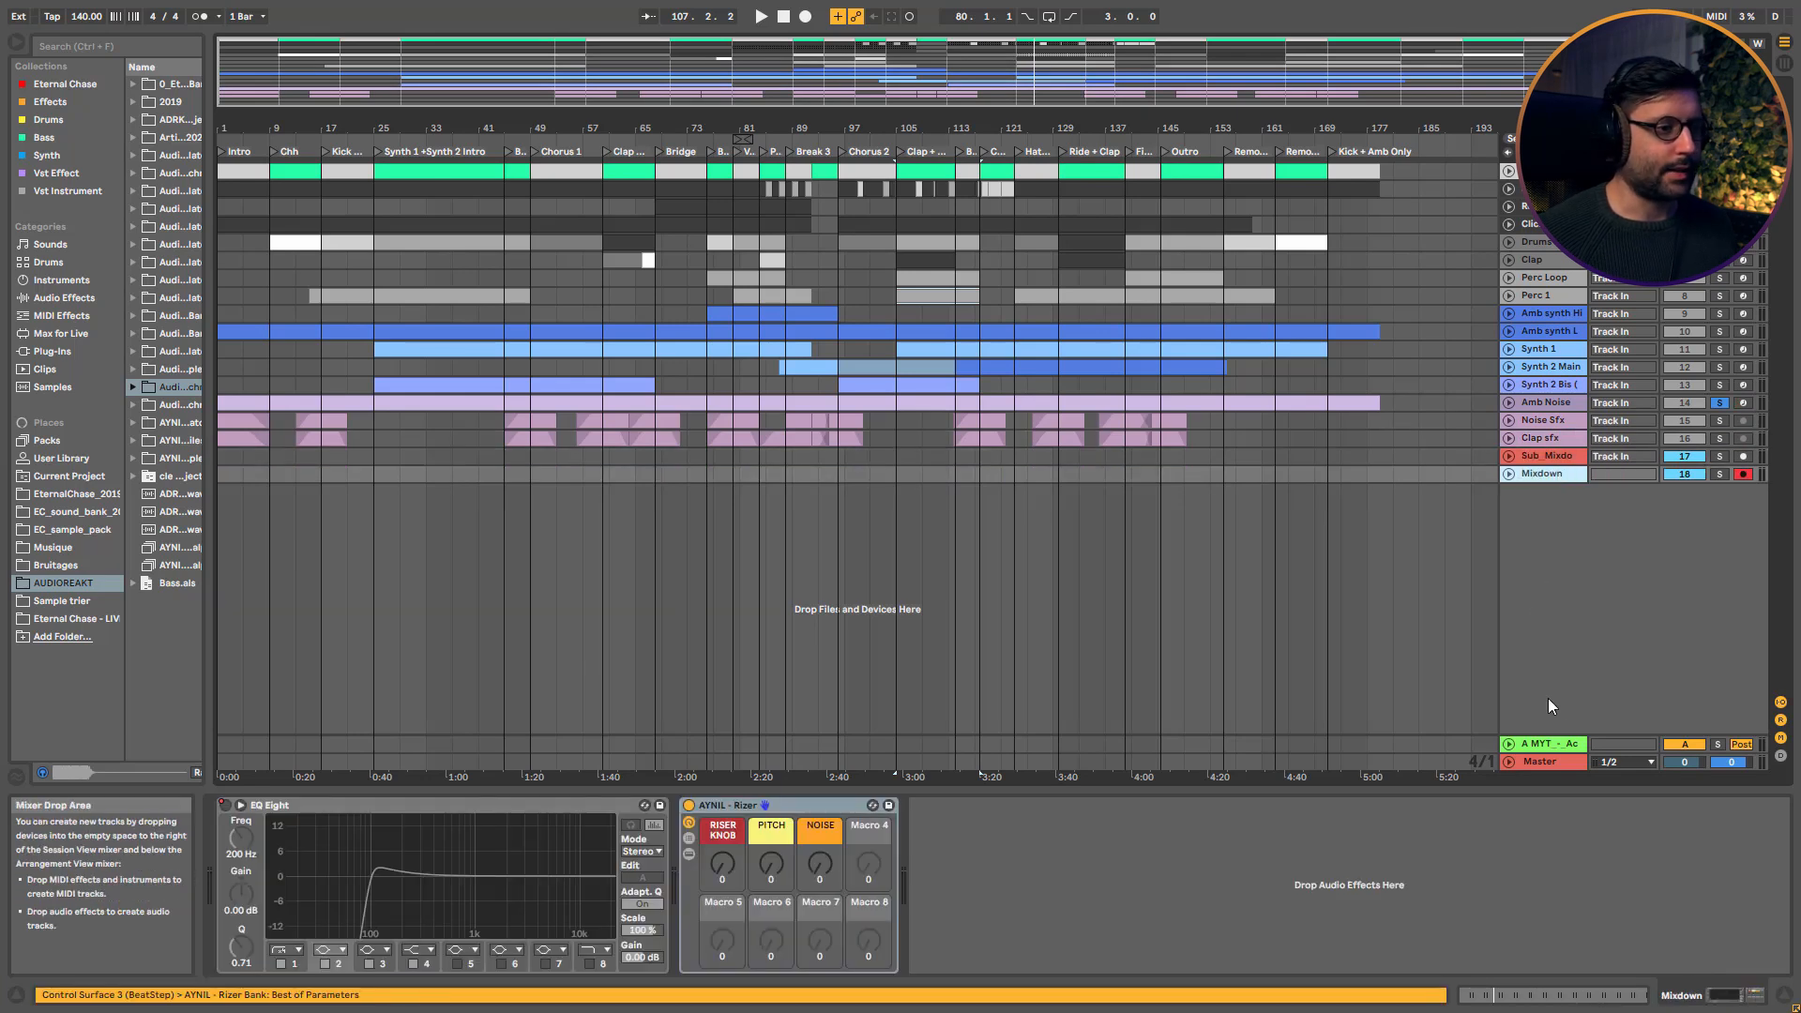
pyautogui.click(1548, 745)
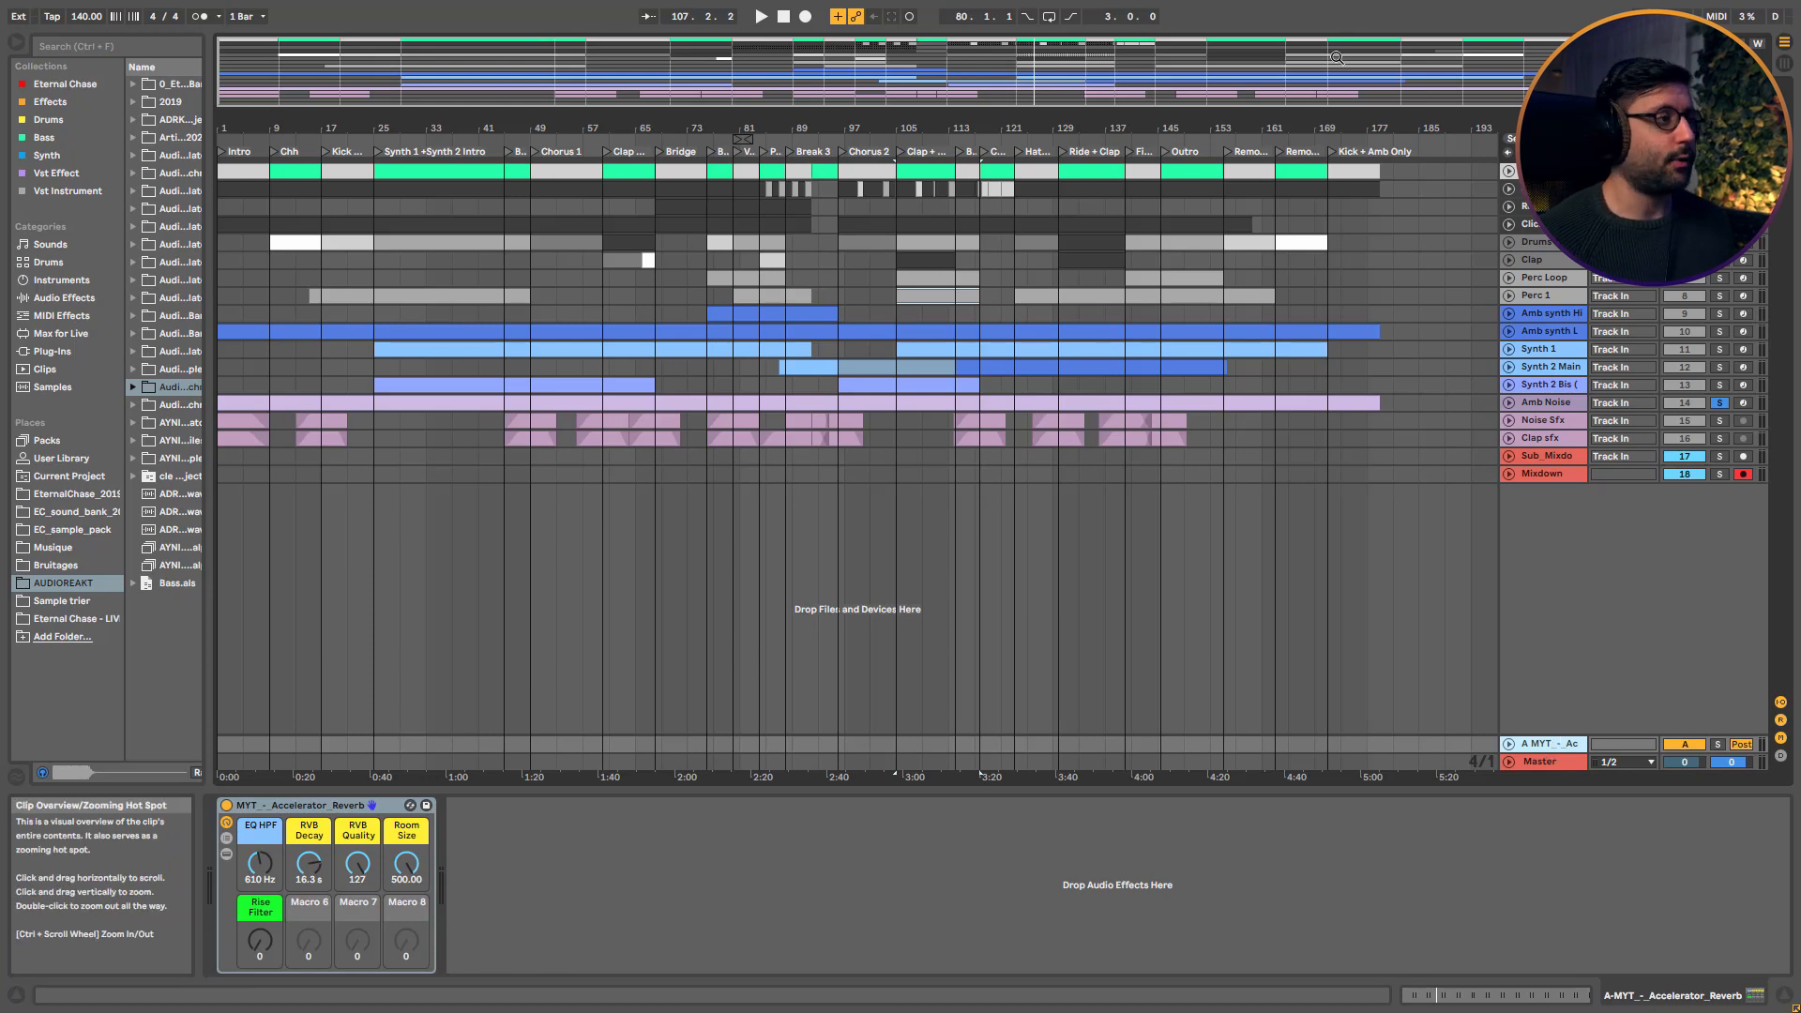
# Show the Master track's mastering chain, bypass its Glue Compressor and Saturator, and select the first EQ Eight
pyautogui.click(1555, 764)
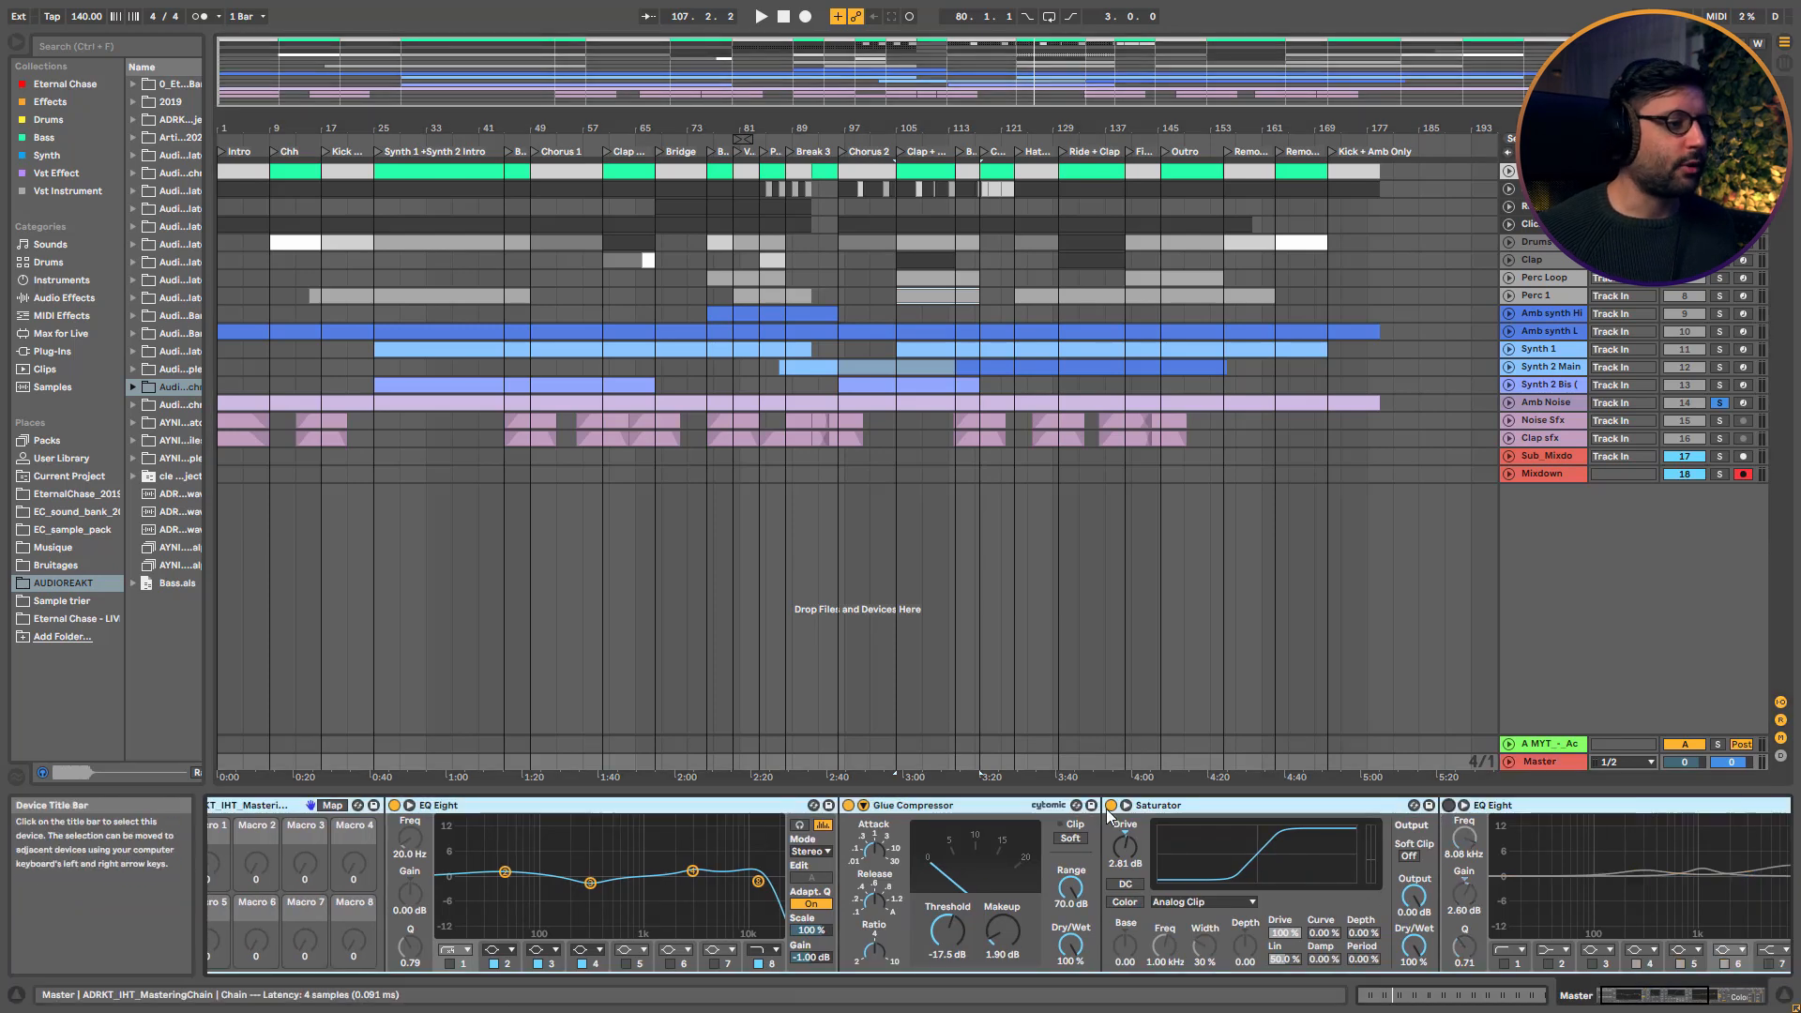
pyautogui.click(1110, 805)
pyautogui.click(849, 806)
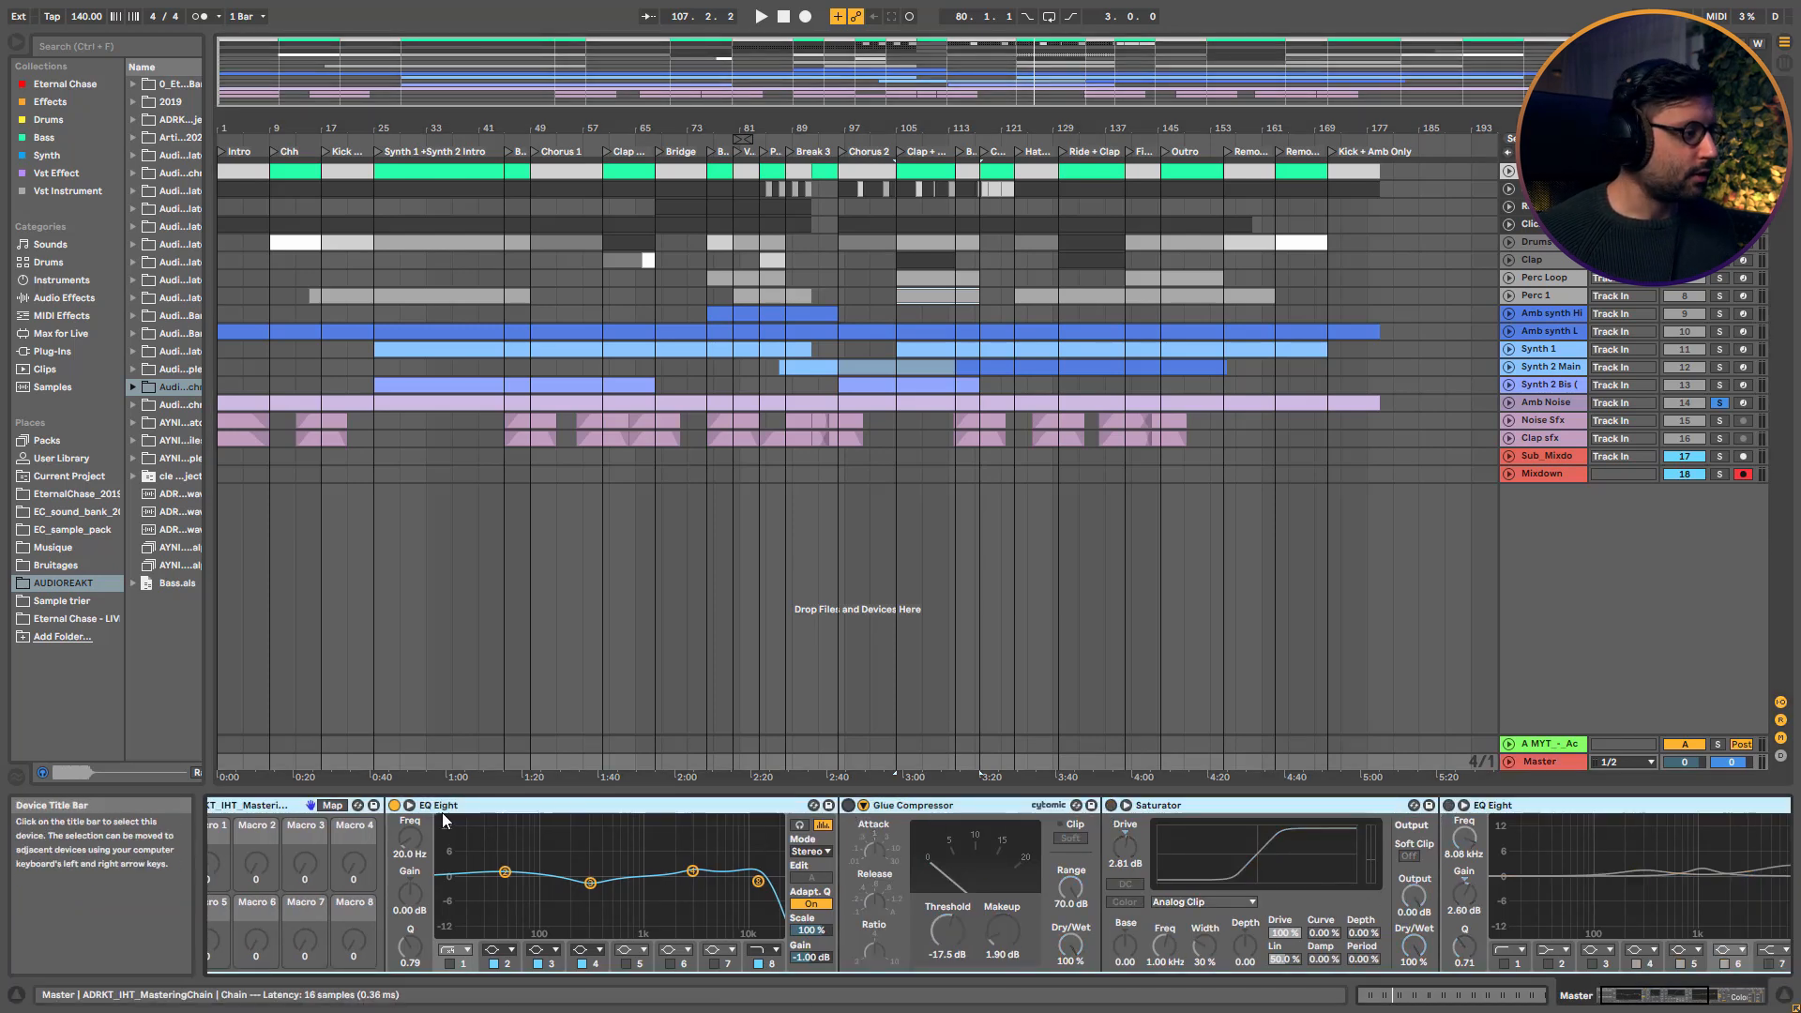
pyautogui.hscroll(-1, 656, 841)
pyautogui.click(627, 808)
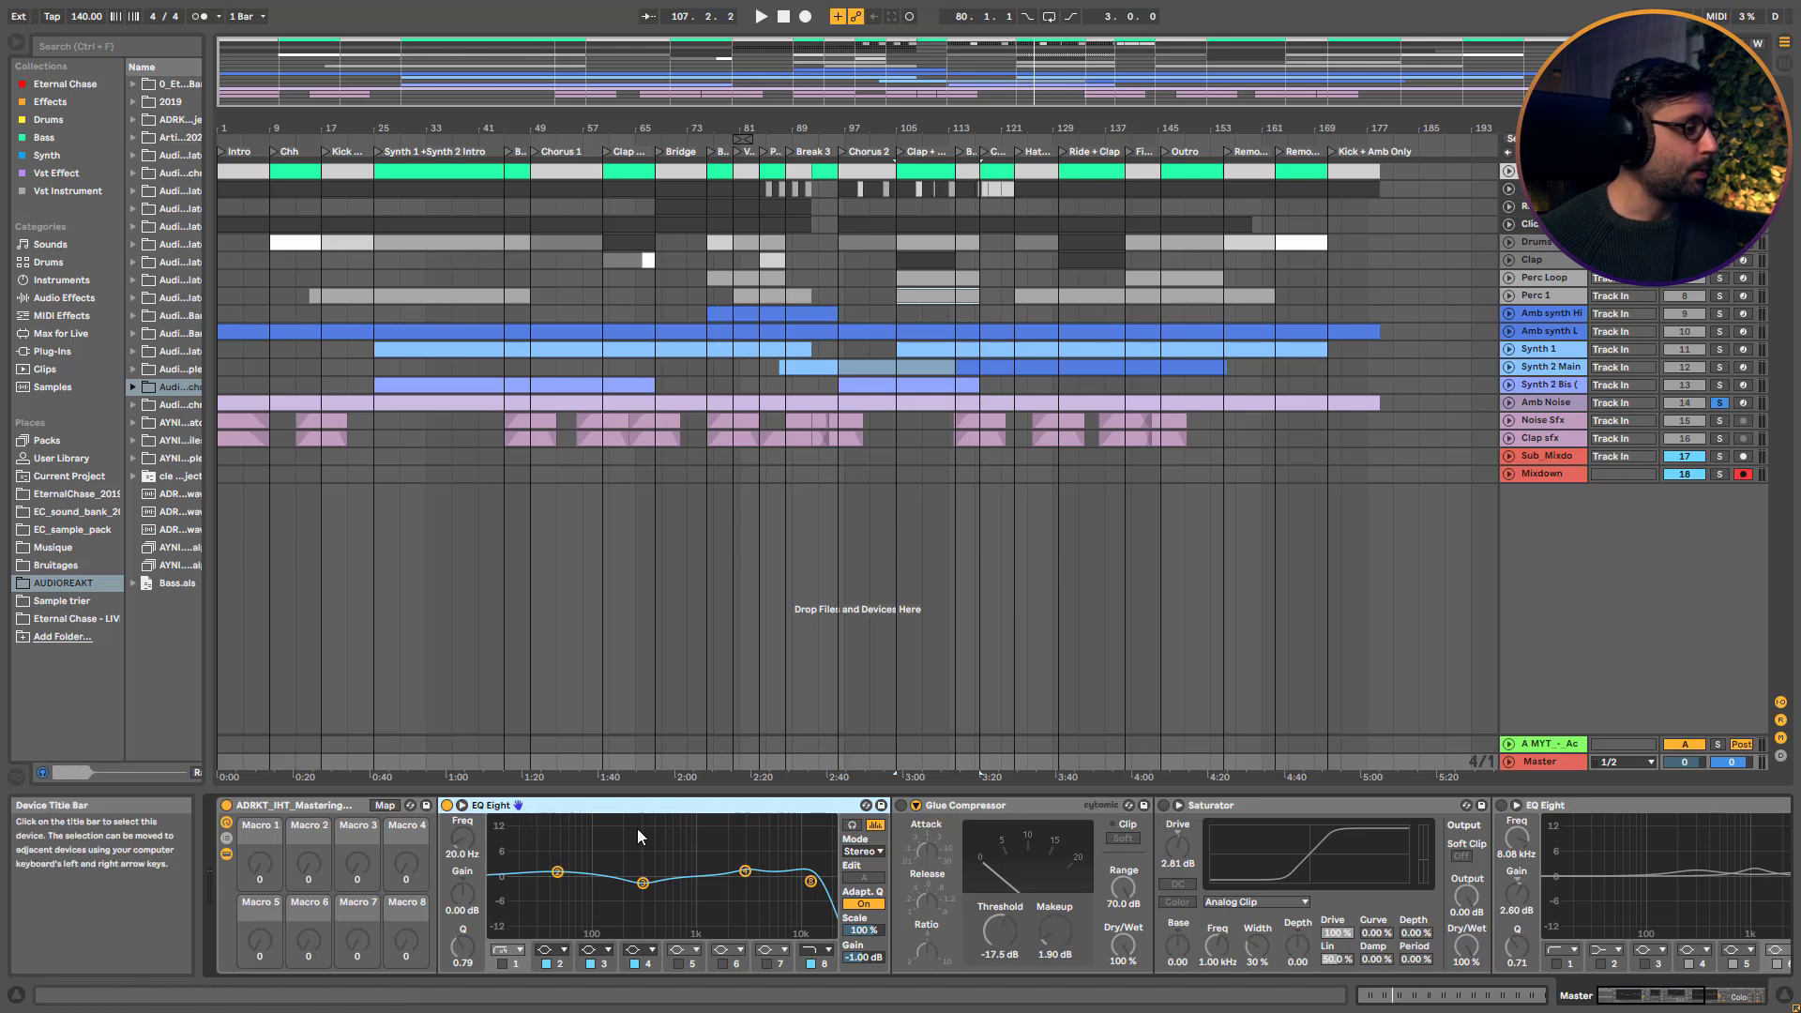
# Play the Ride + Clap section in a loop with the Master EQ Eight's band 2 off and the Amb Noise track unsoloed
pyautogui.click(544, 965)
pyautogui.press('space')
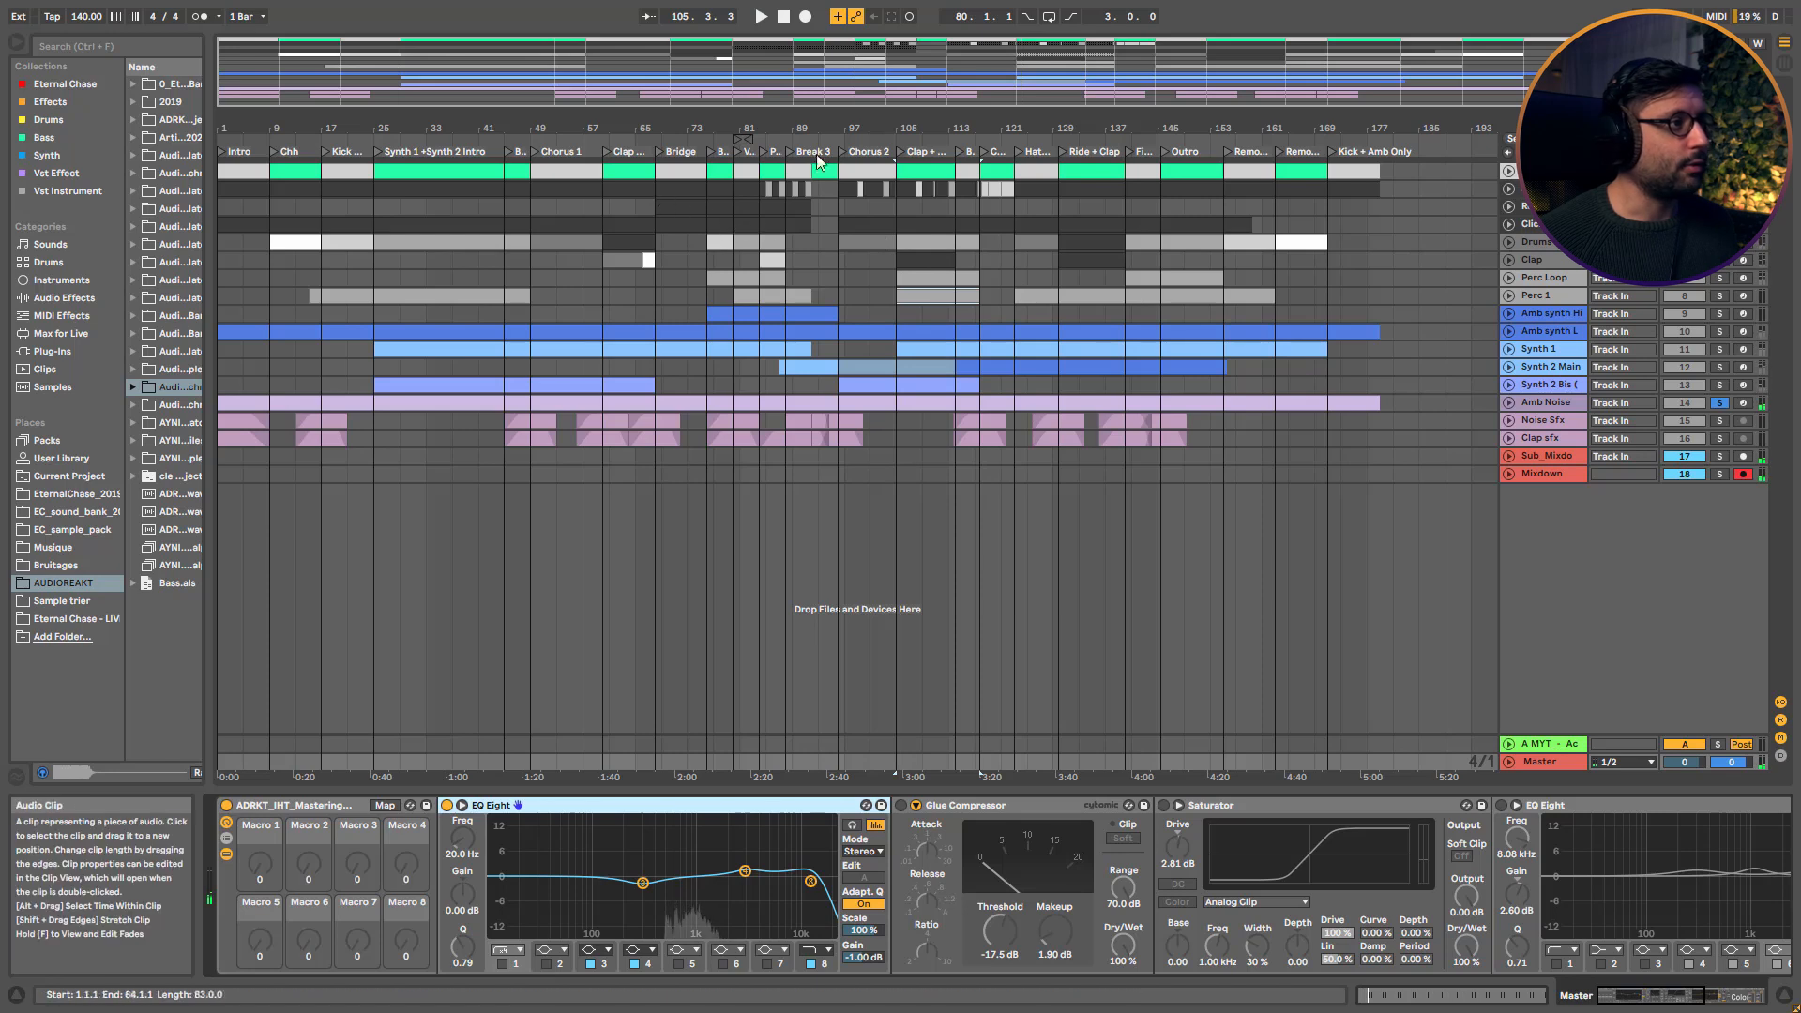
pyautogui.click(1086, 265)
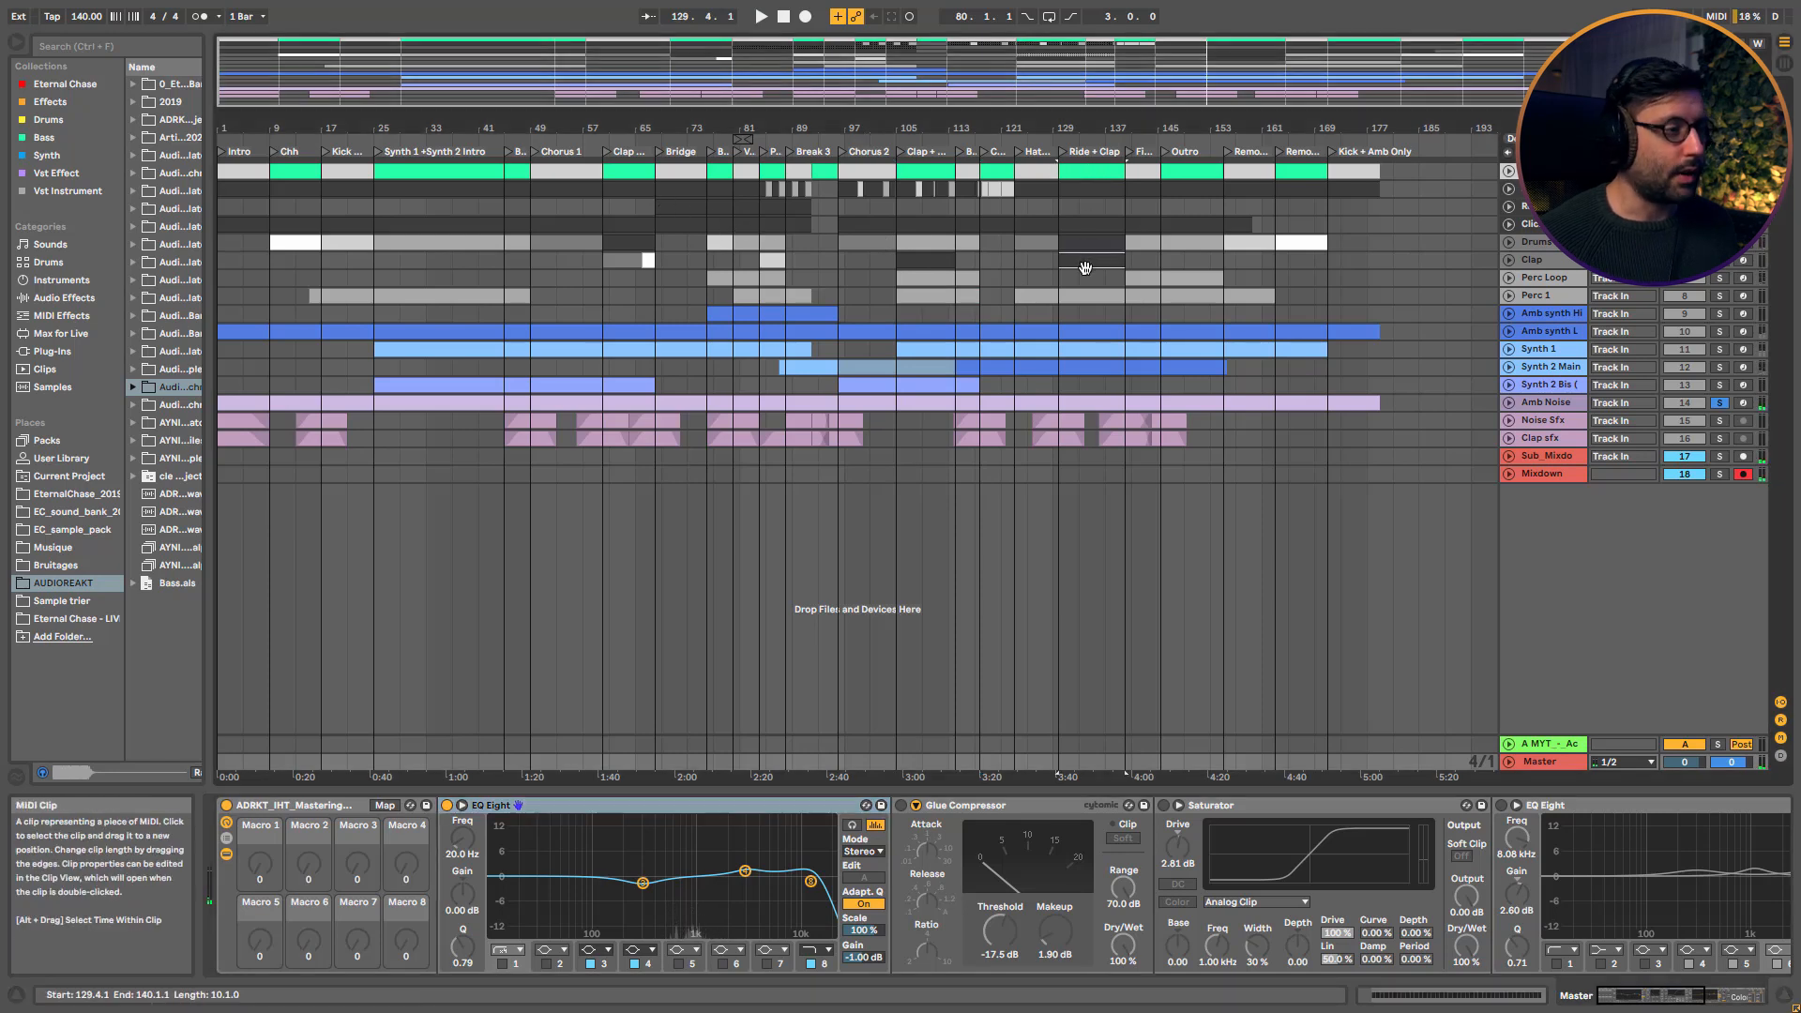
pyautogui.hotkey('ctrl', 'l')
pyautogui.press('space')
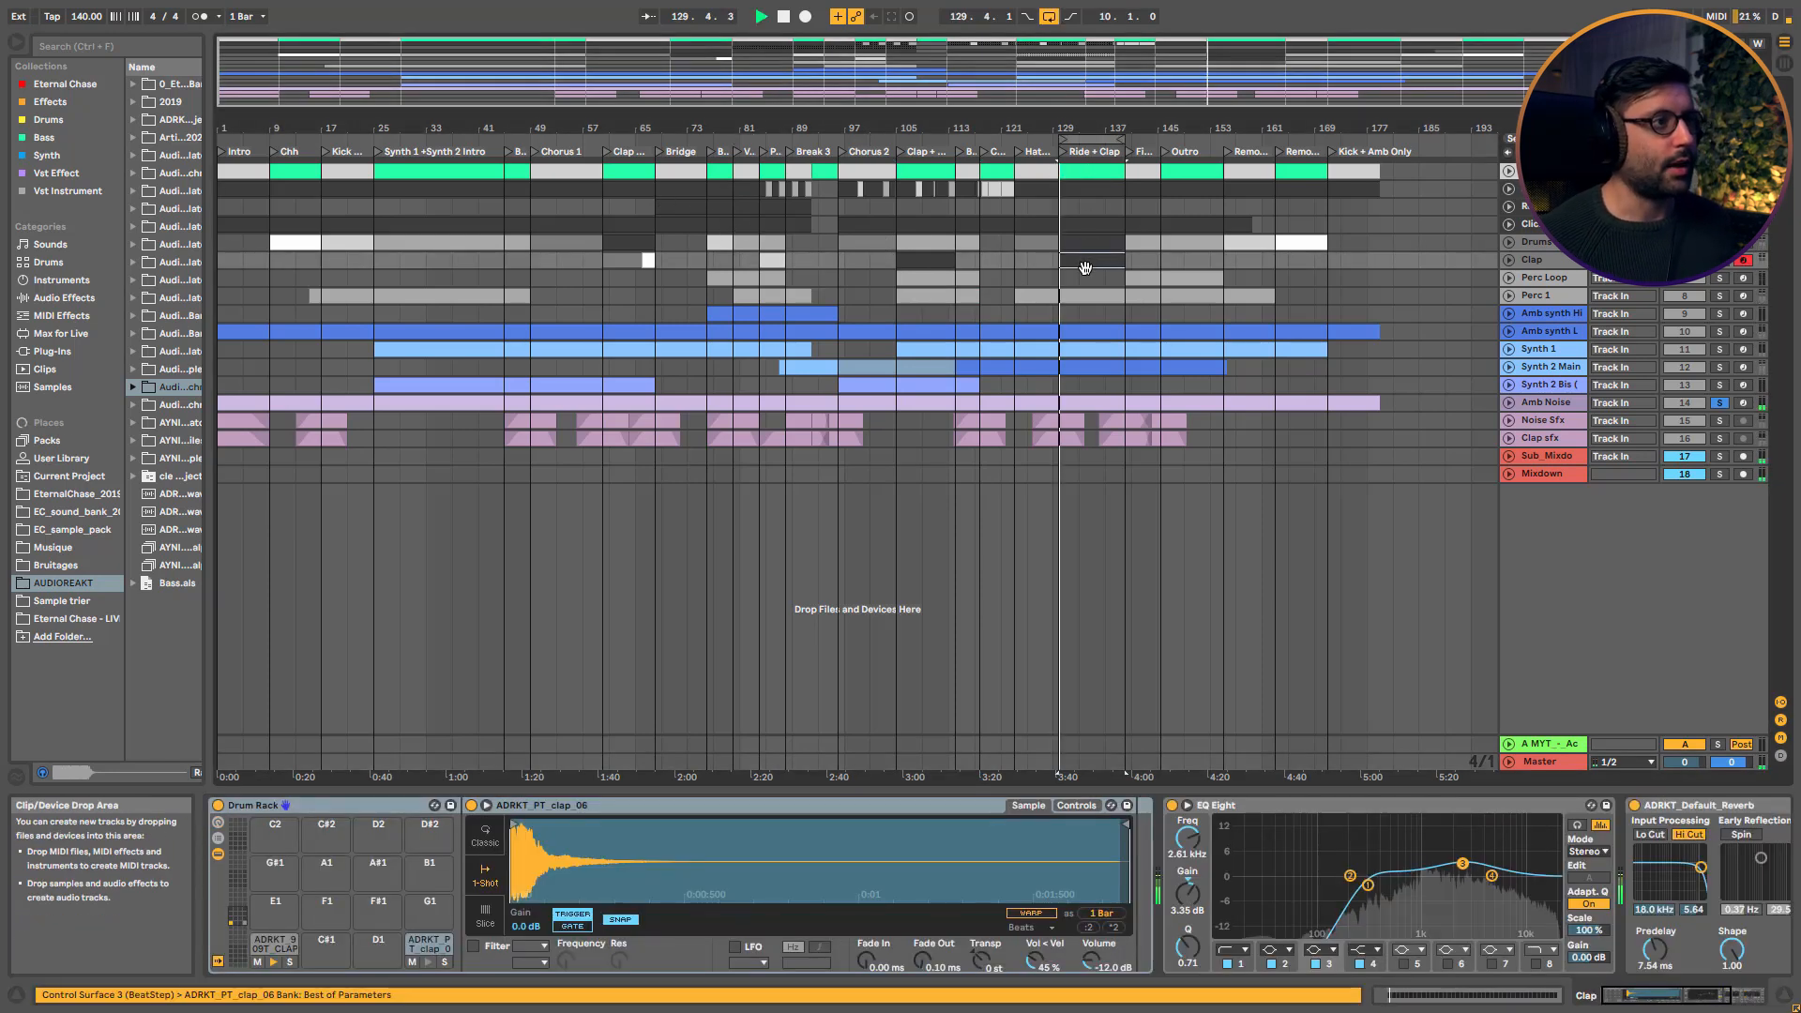
pyautogui.click(1717, 402)
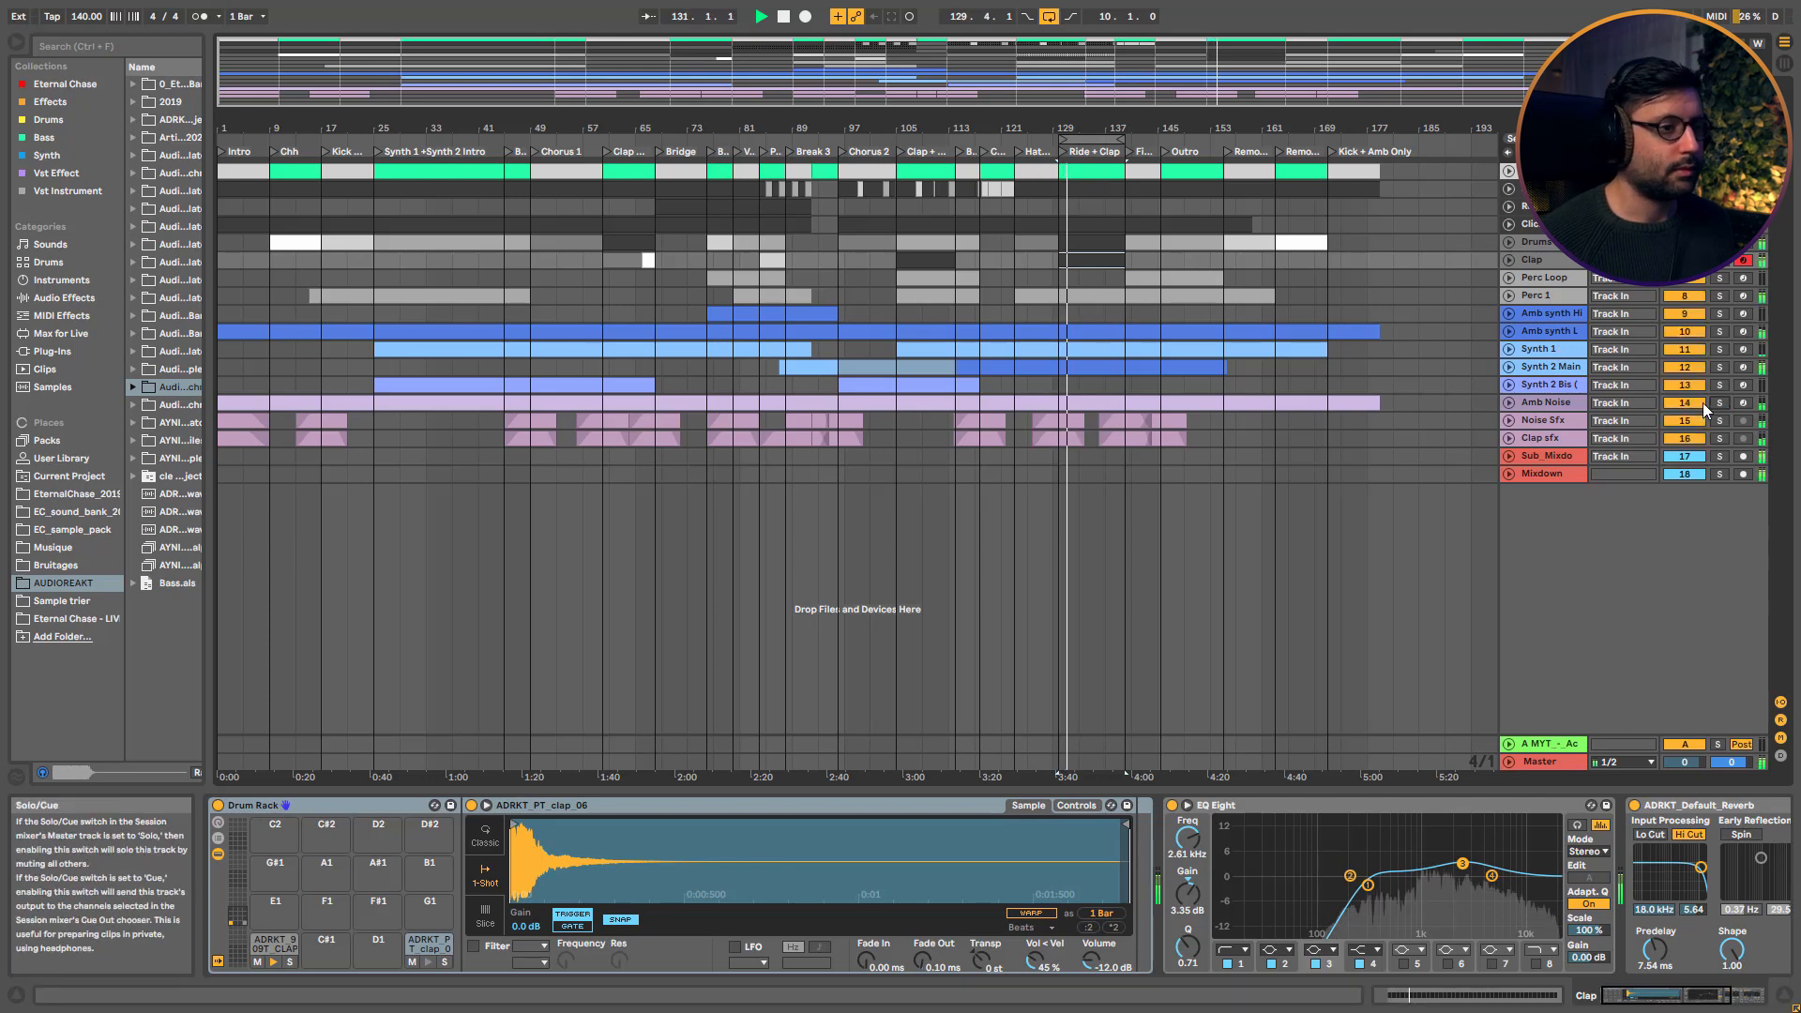
# Return to the Master chain's first EQ Eight, toggle its band 1 low cut, and switch band 2 back on
pyautogui.click(1547, 763)
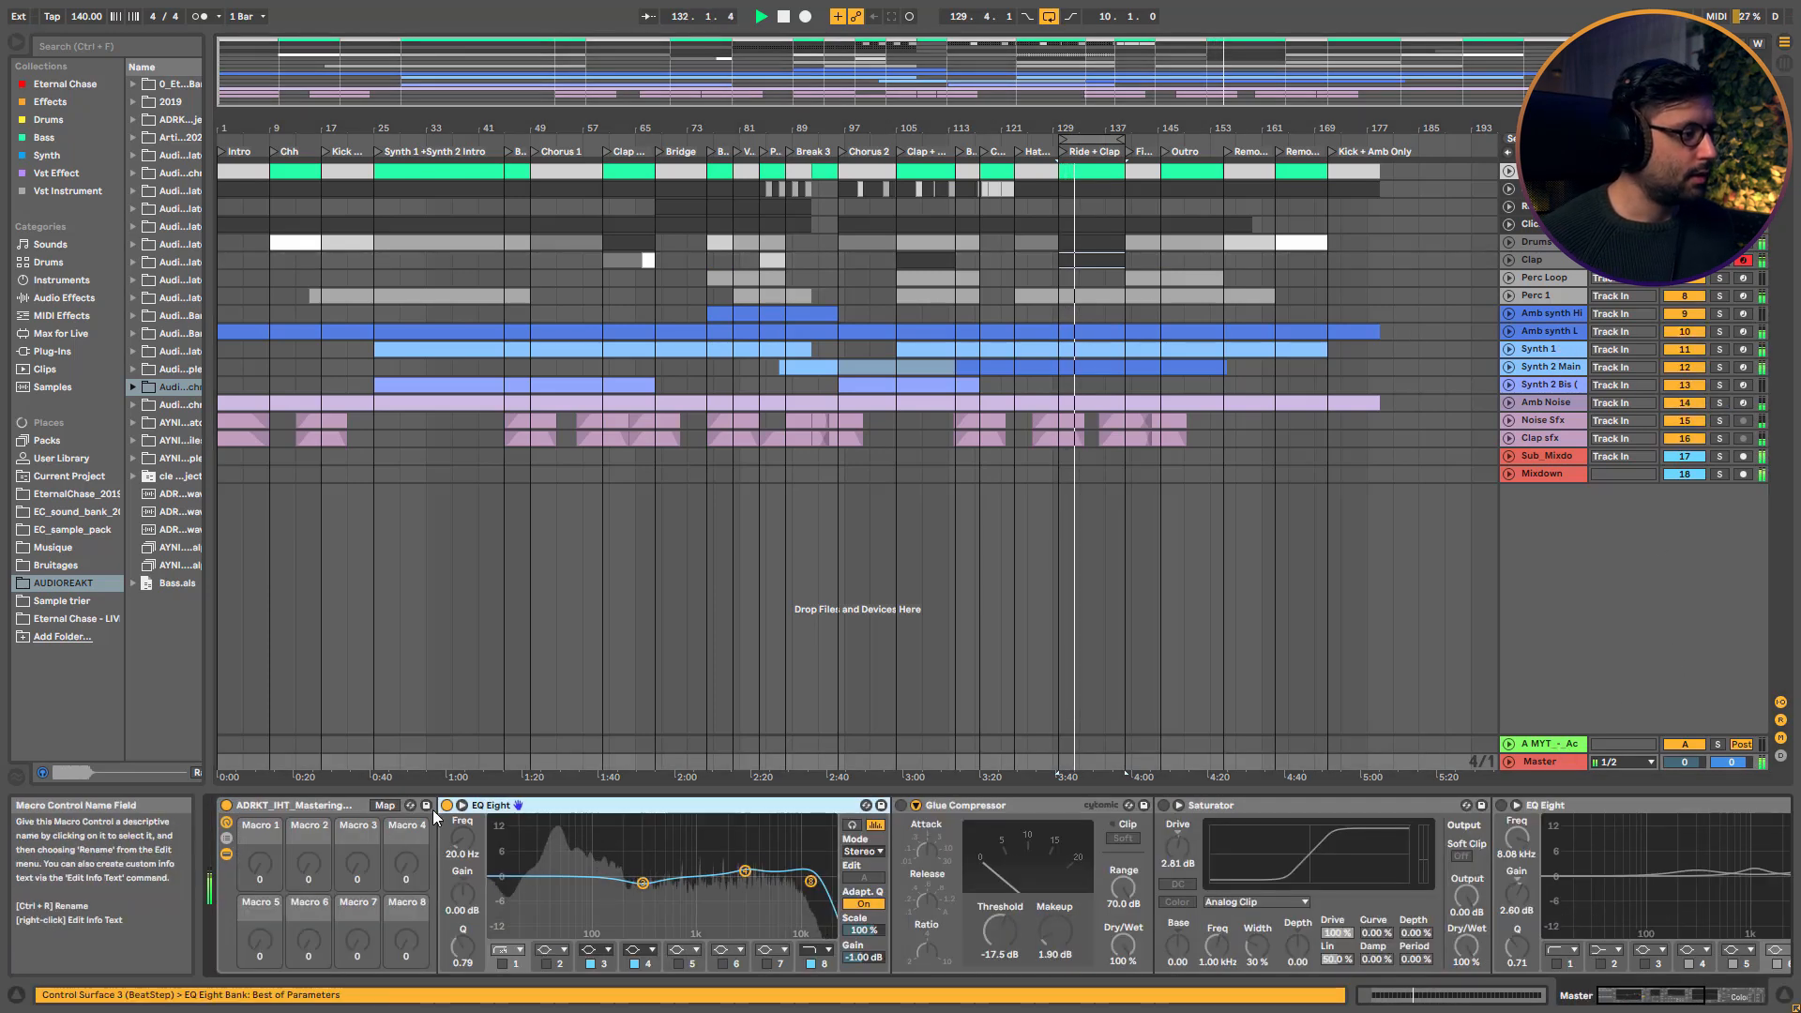
pyautogui.click(504, 965)
pyautogui.click(504, 964)
pyautogui.click(536, 964)
pyautogui.click(544, 963)
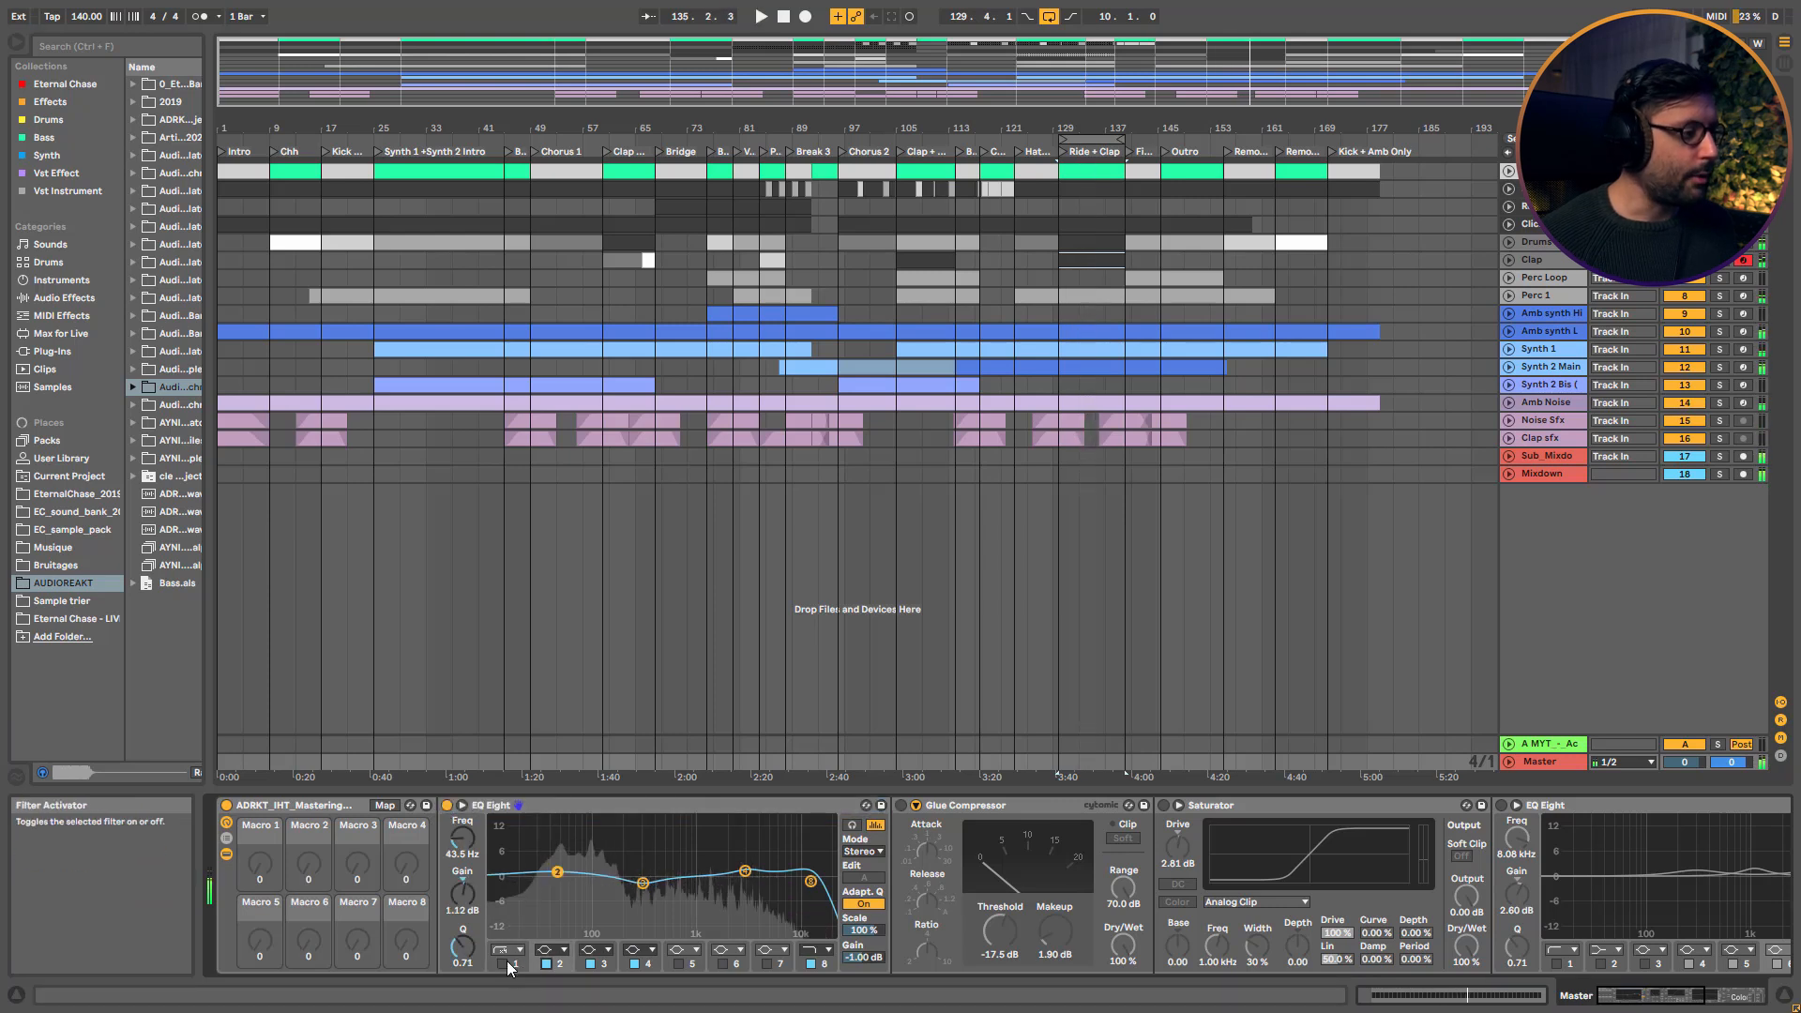
# Play the loop while comparing the EQ Eight's band 1 low cut on and off, and band 2 off and on
pyautogui.click(505, 963)
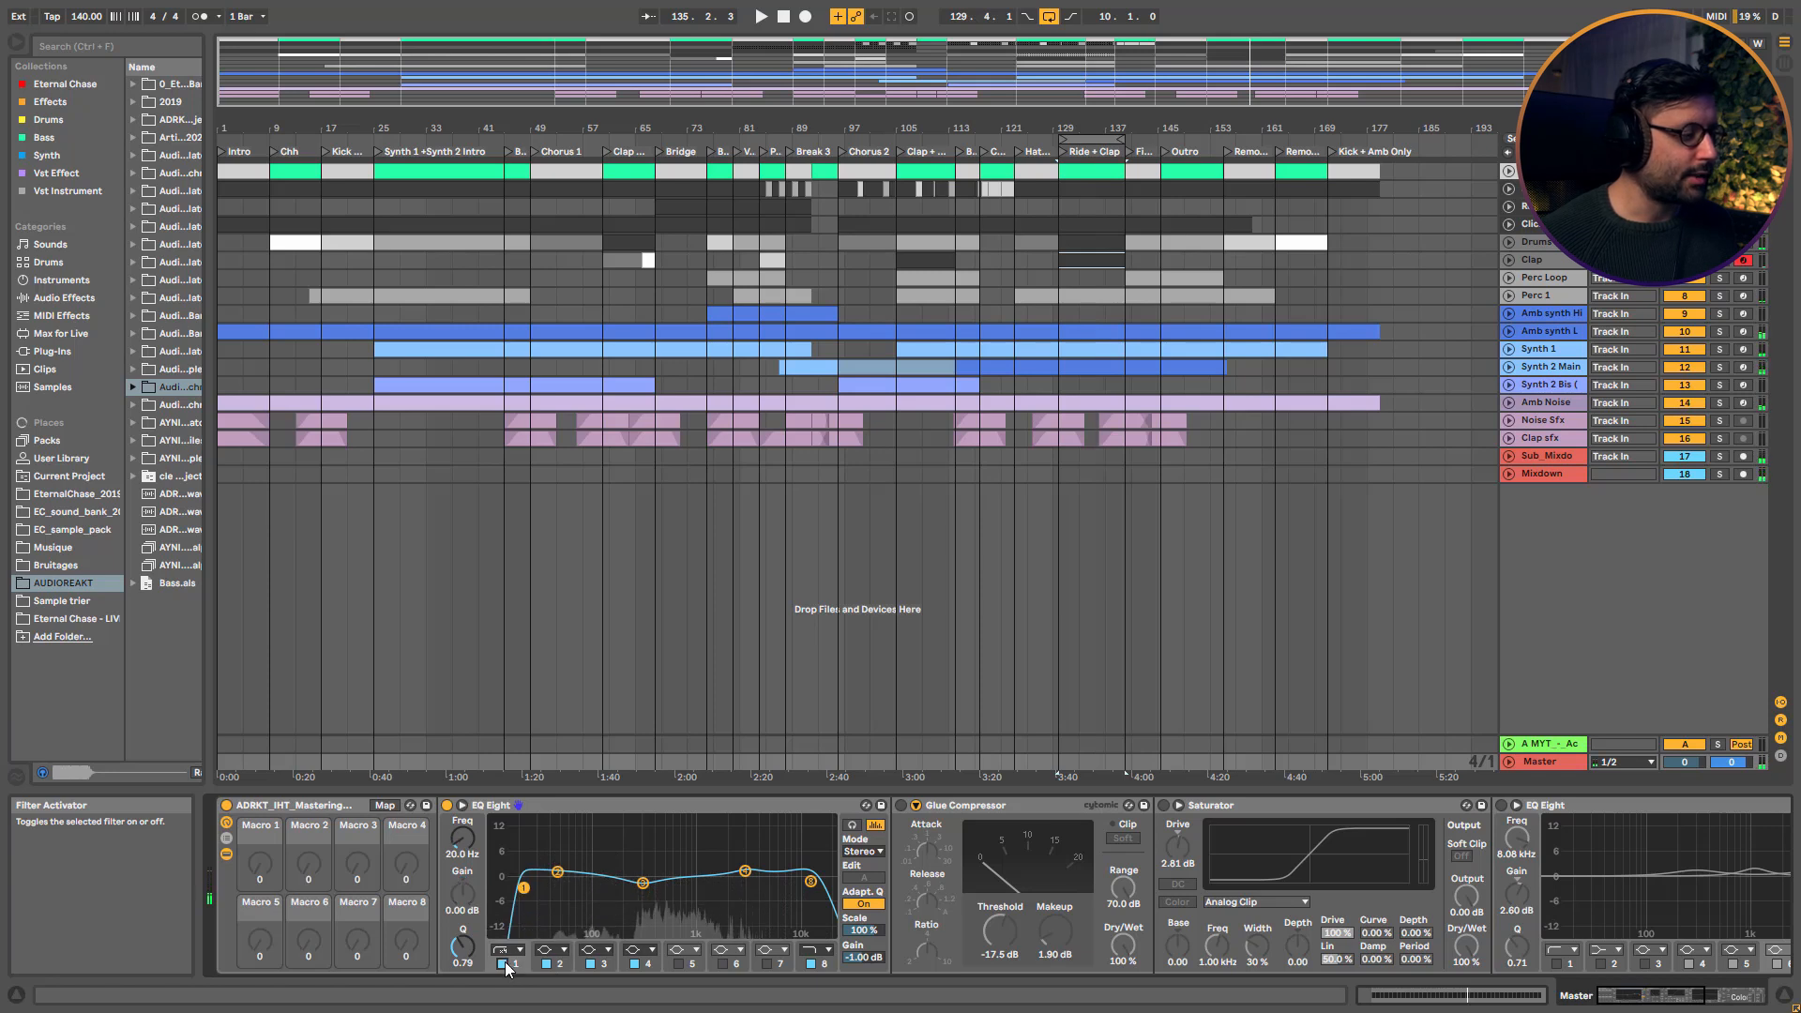
pyautogui.press('space')
pyautogui.click(505, 963)
pyautogui.click(545, 963)
pyautogui.click(545, 963)
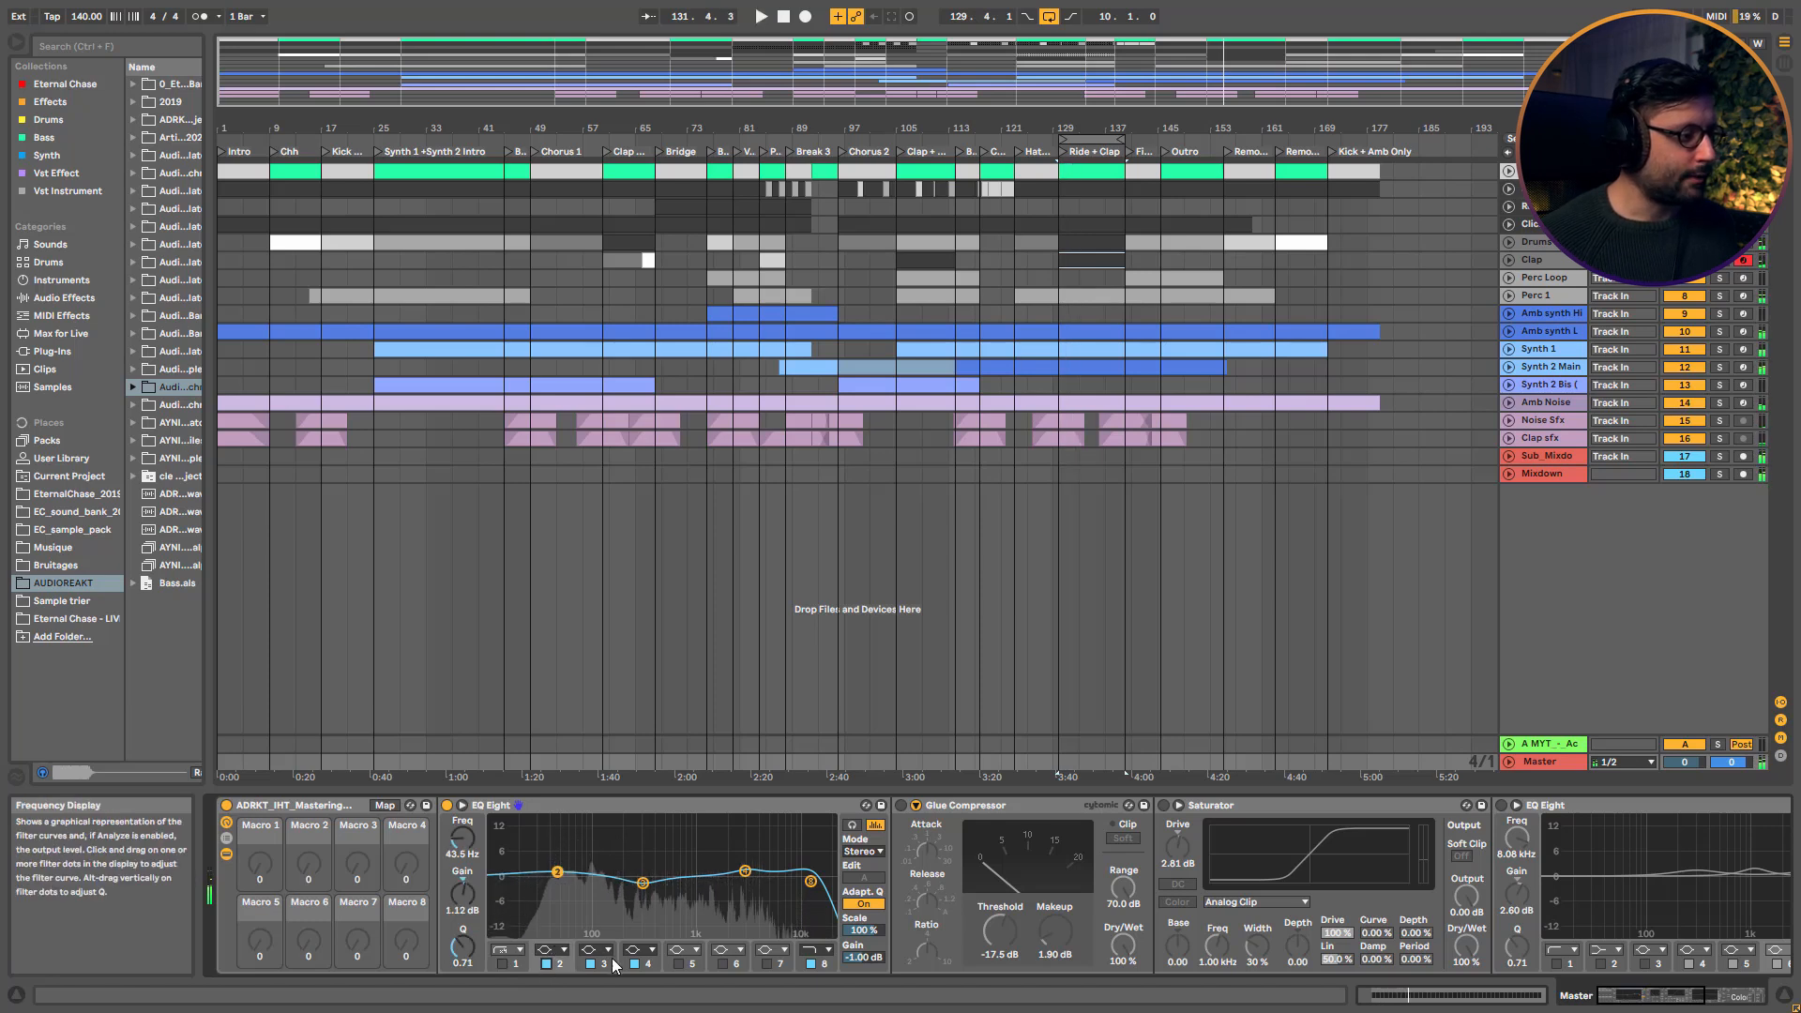
# Play the loop while toggling the Master EQ Eight's band 3 cut at 303 Hz off and on
pyautogui.press('space')
pyautogui.click(642, 883)
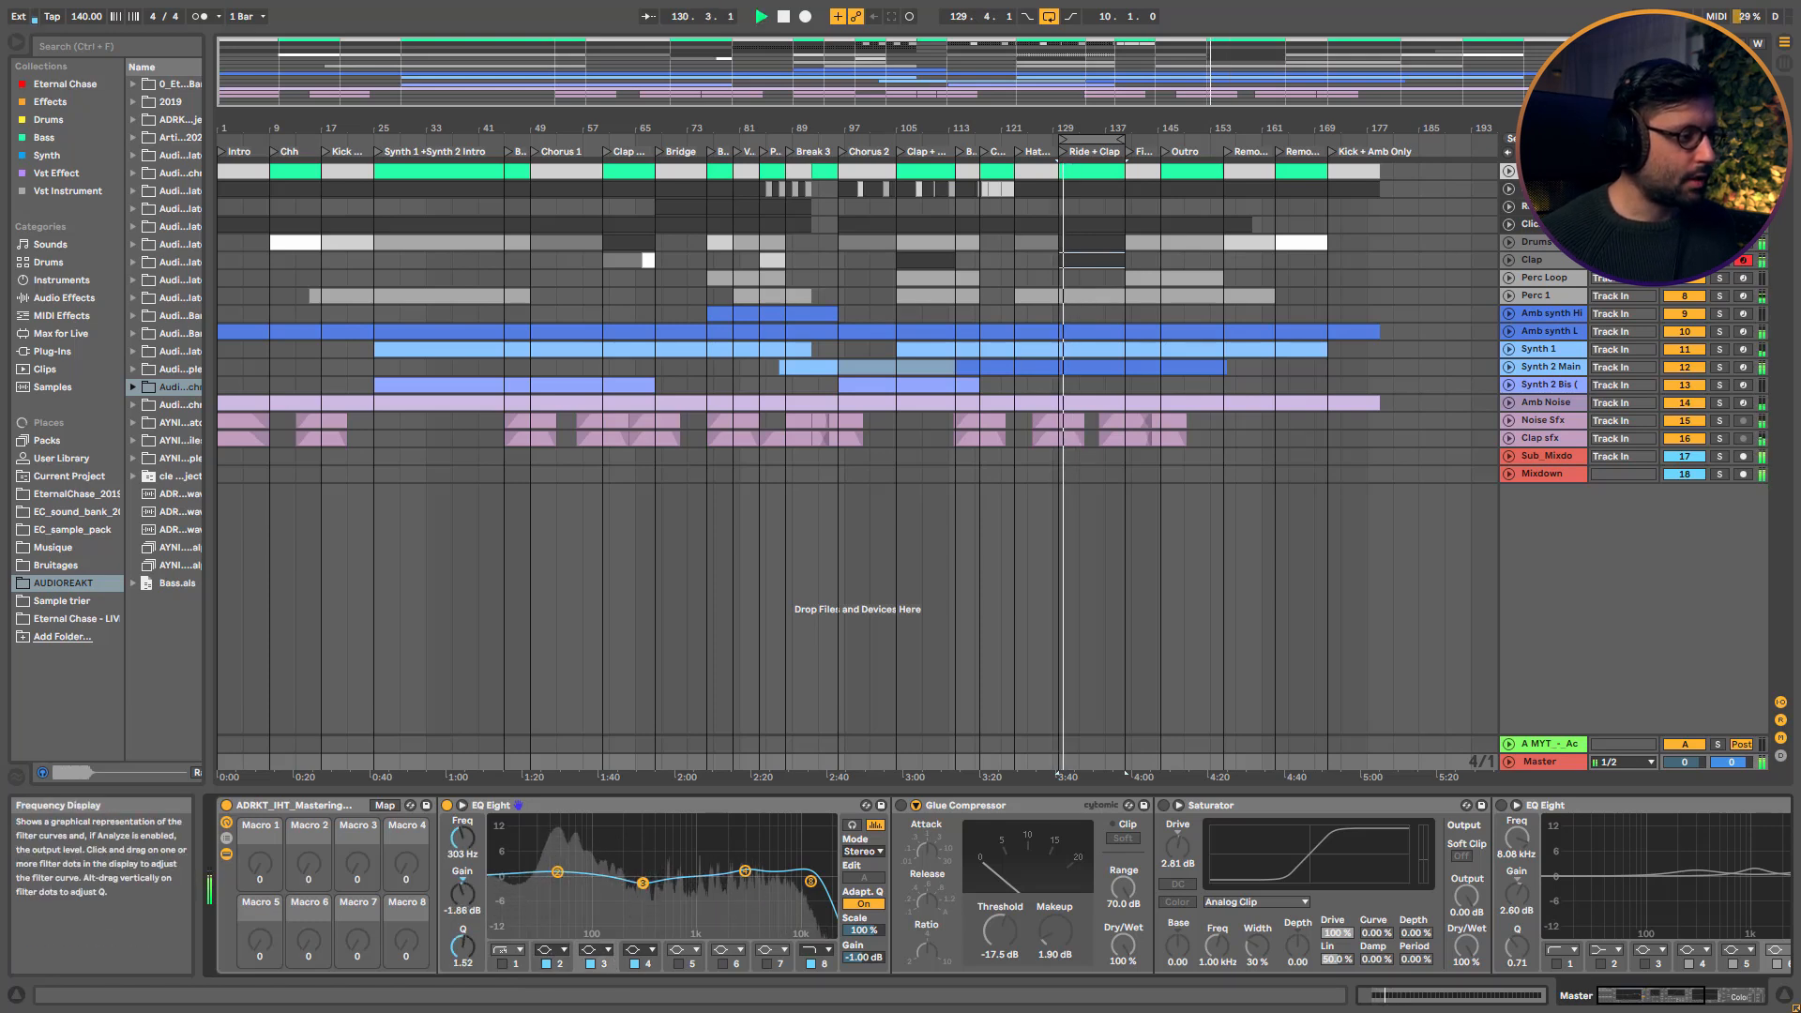
pyautogui.click(586, 960)
pyautogui.click(587, 962)
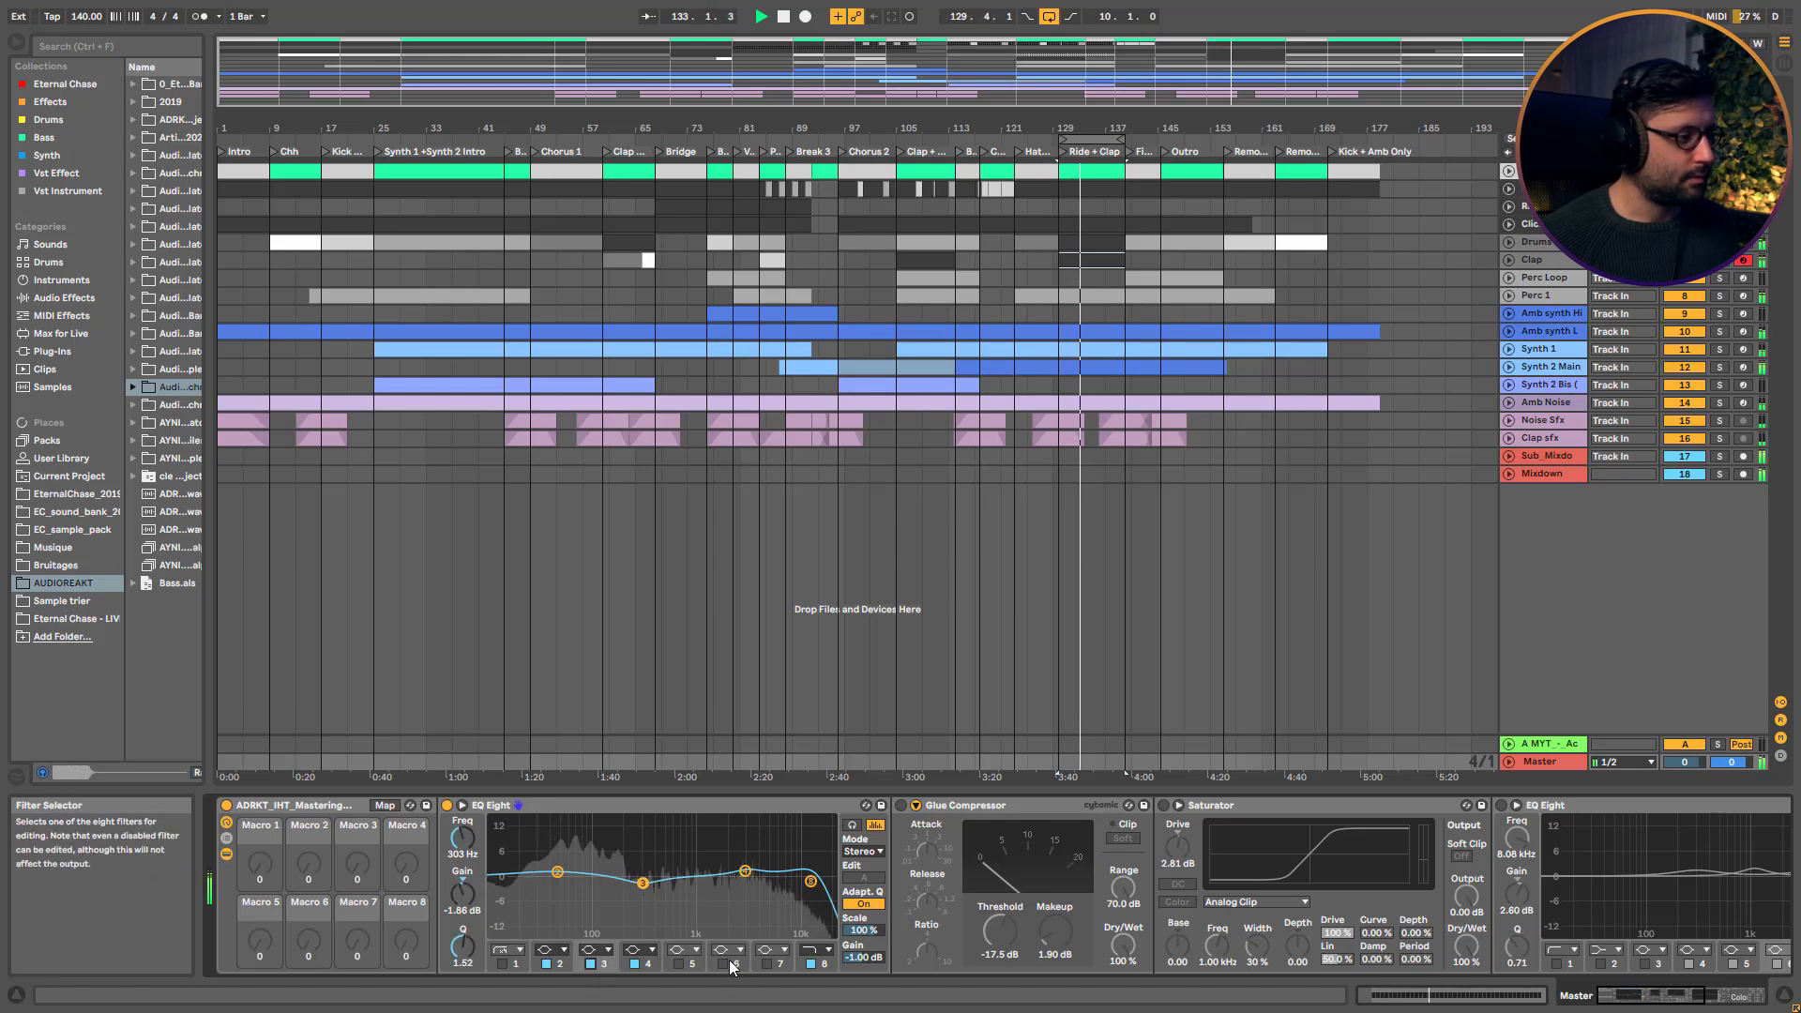
pyautogui.press('space')
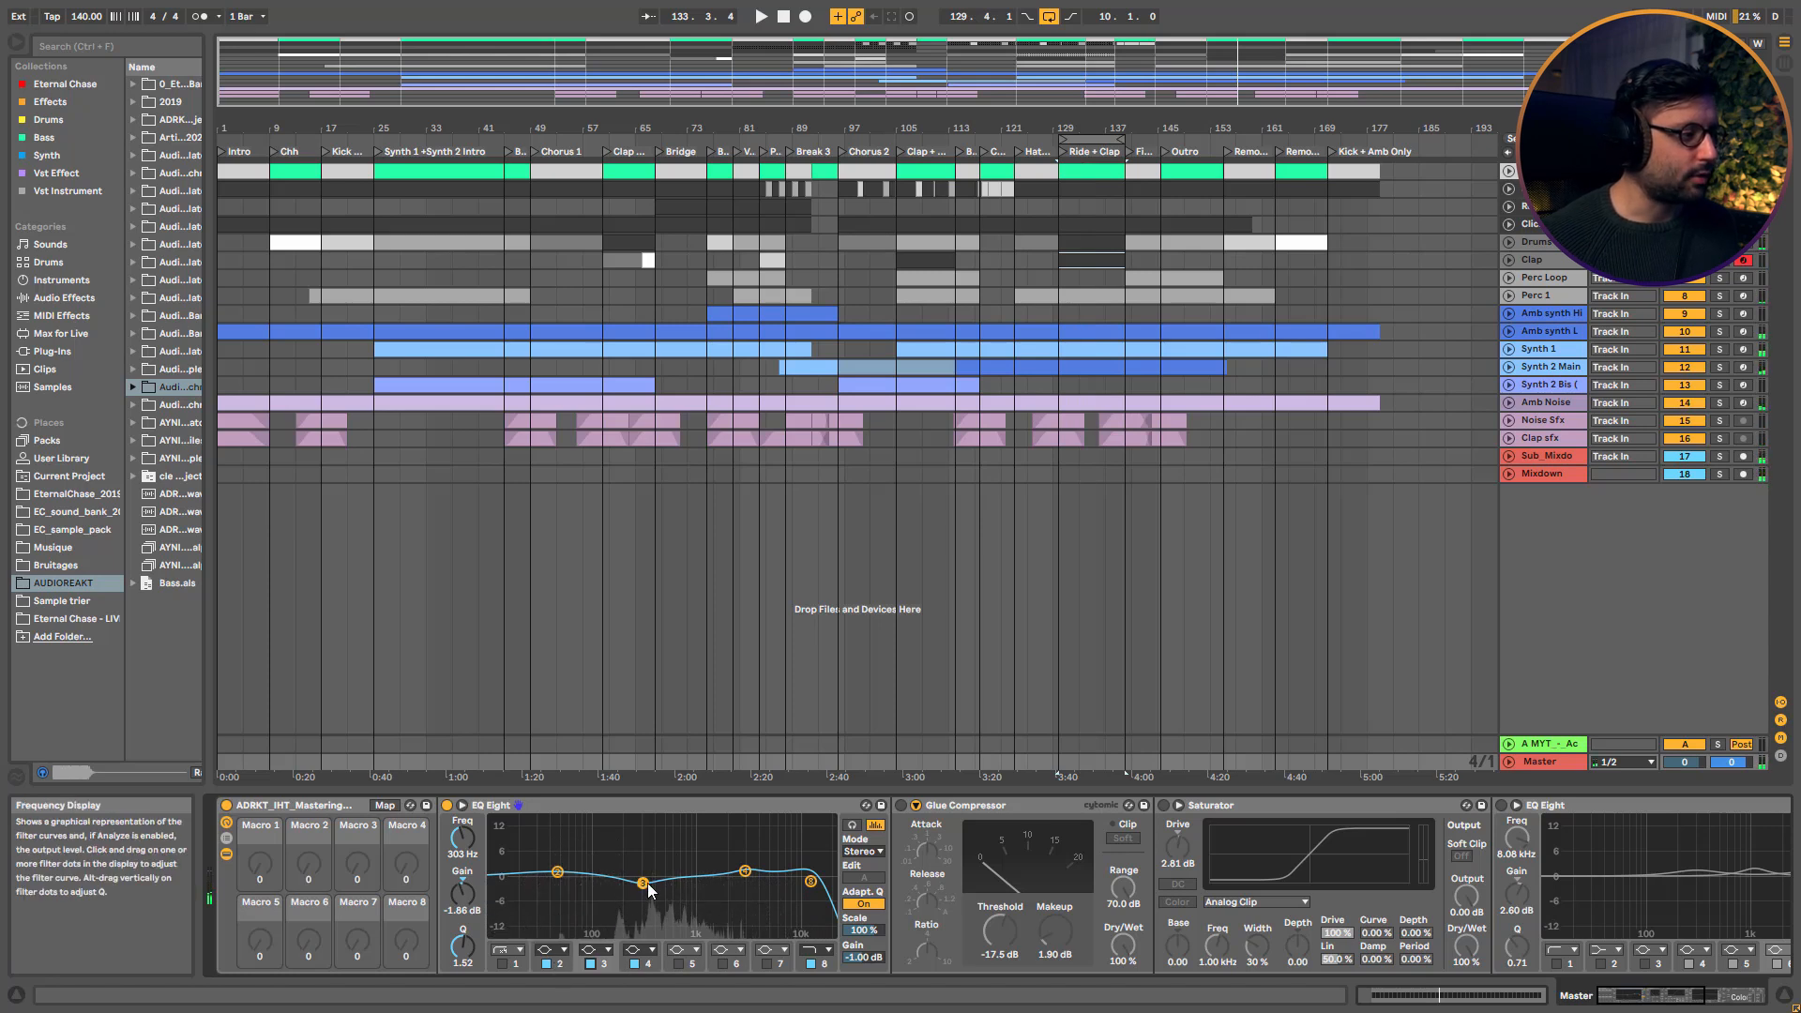
# Play the loop while toggling the Master EQ Eight's band 4 boost at 3.09 kHz off and on
pyautogui.click(634, 963)
pyautogui.click(634, 963)
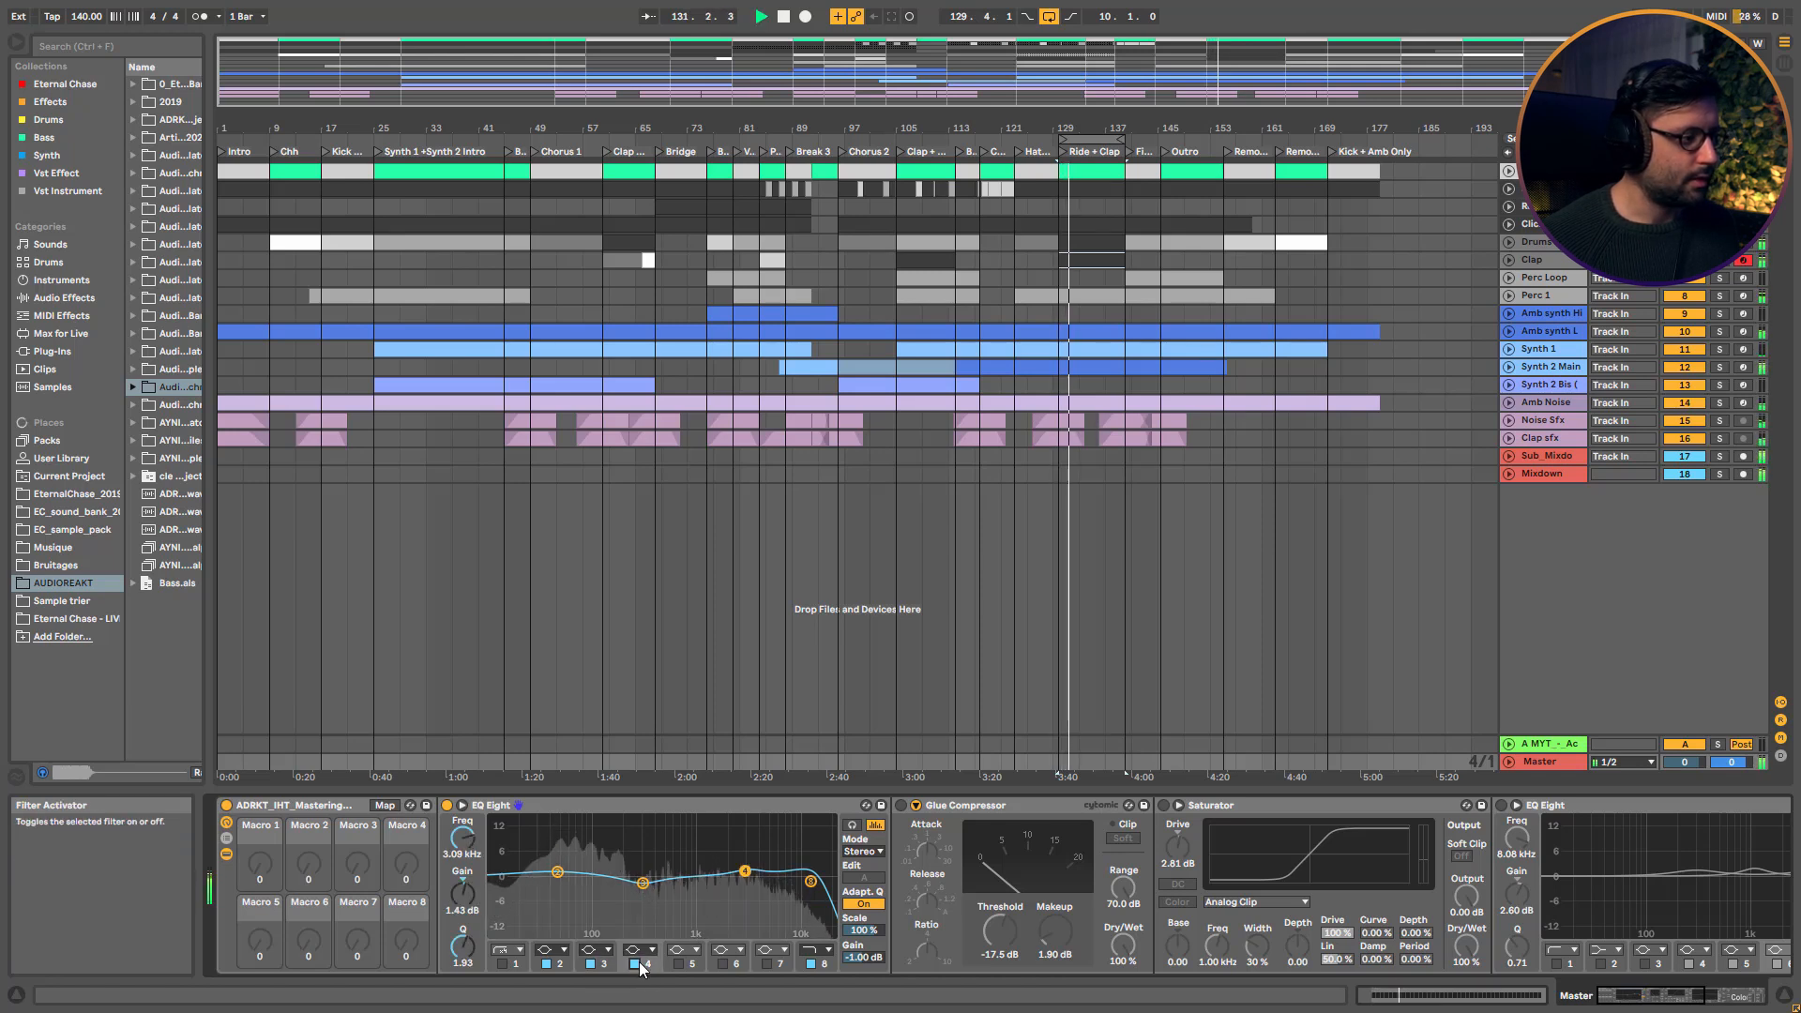
pyautogui.press('space')
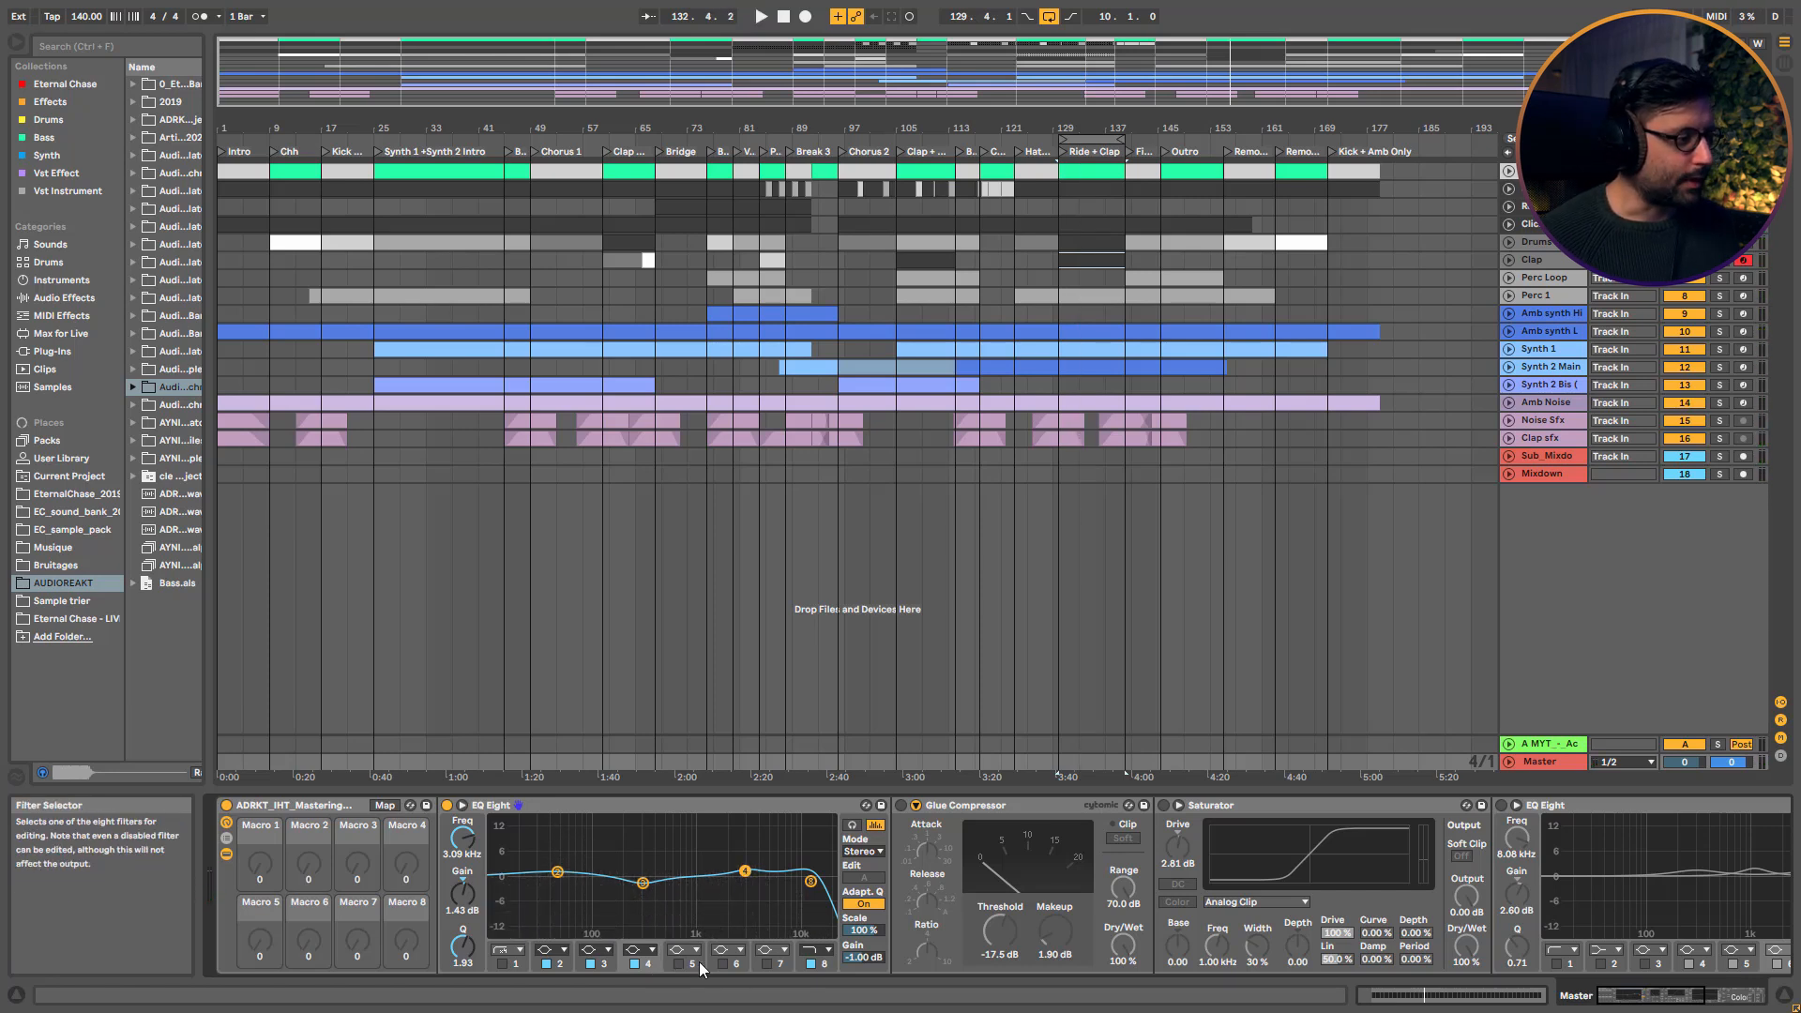
# Select the EQ Eight's band 8 high cut and play the loop with the whole EQ Eight bypassed
pyautogui.click(812, 964)
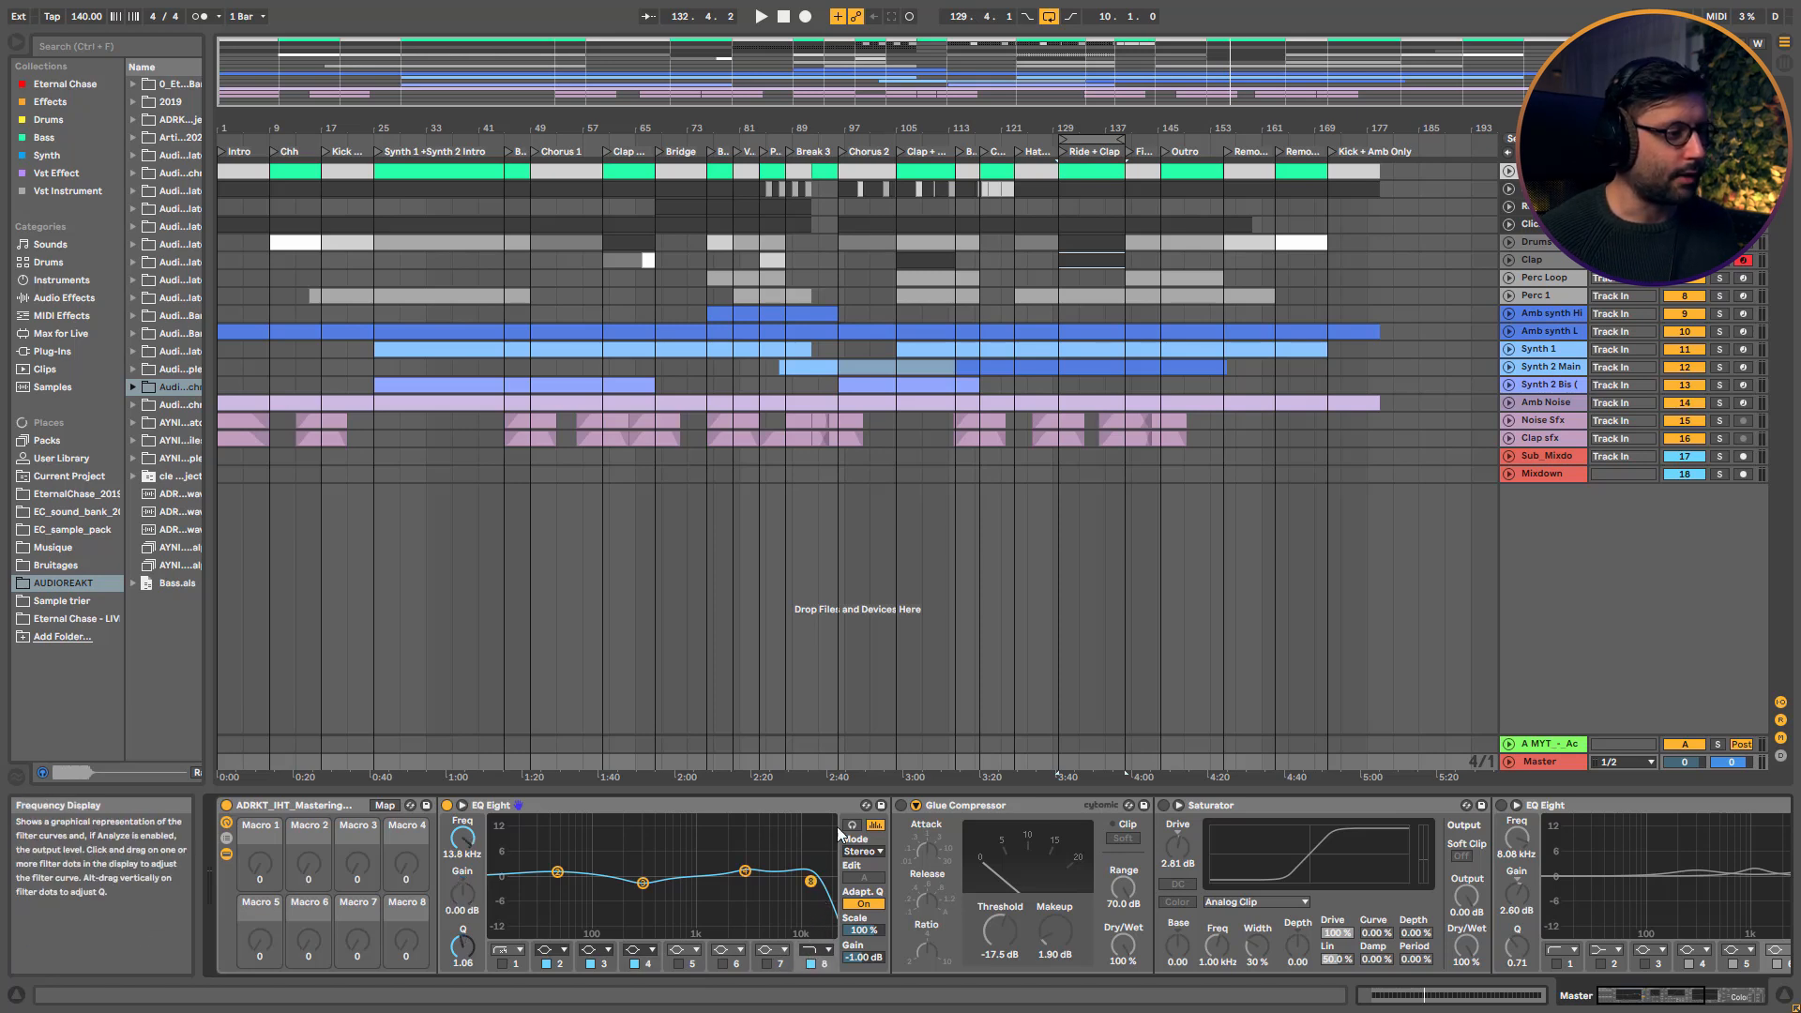
pyautogui.press('space')
pyautogui.click(449, 805)
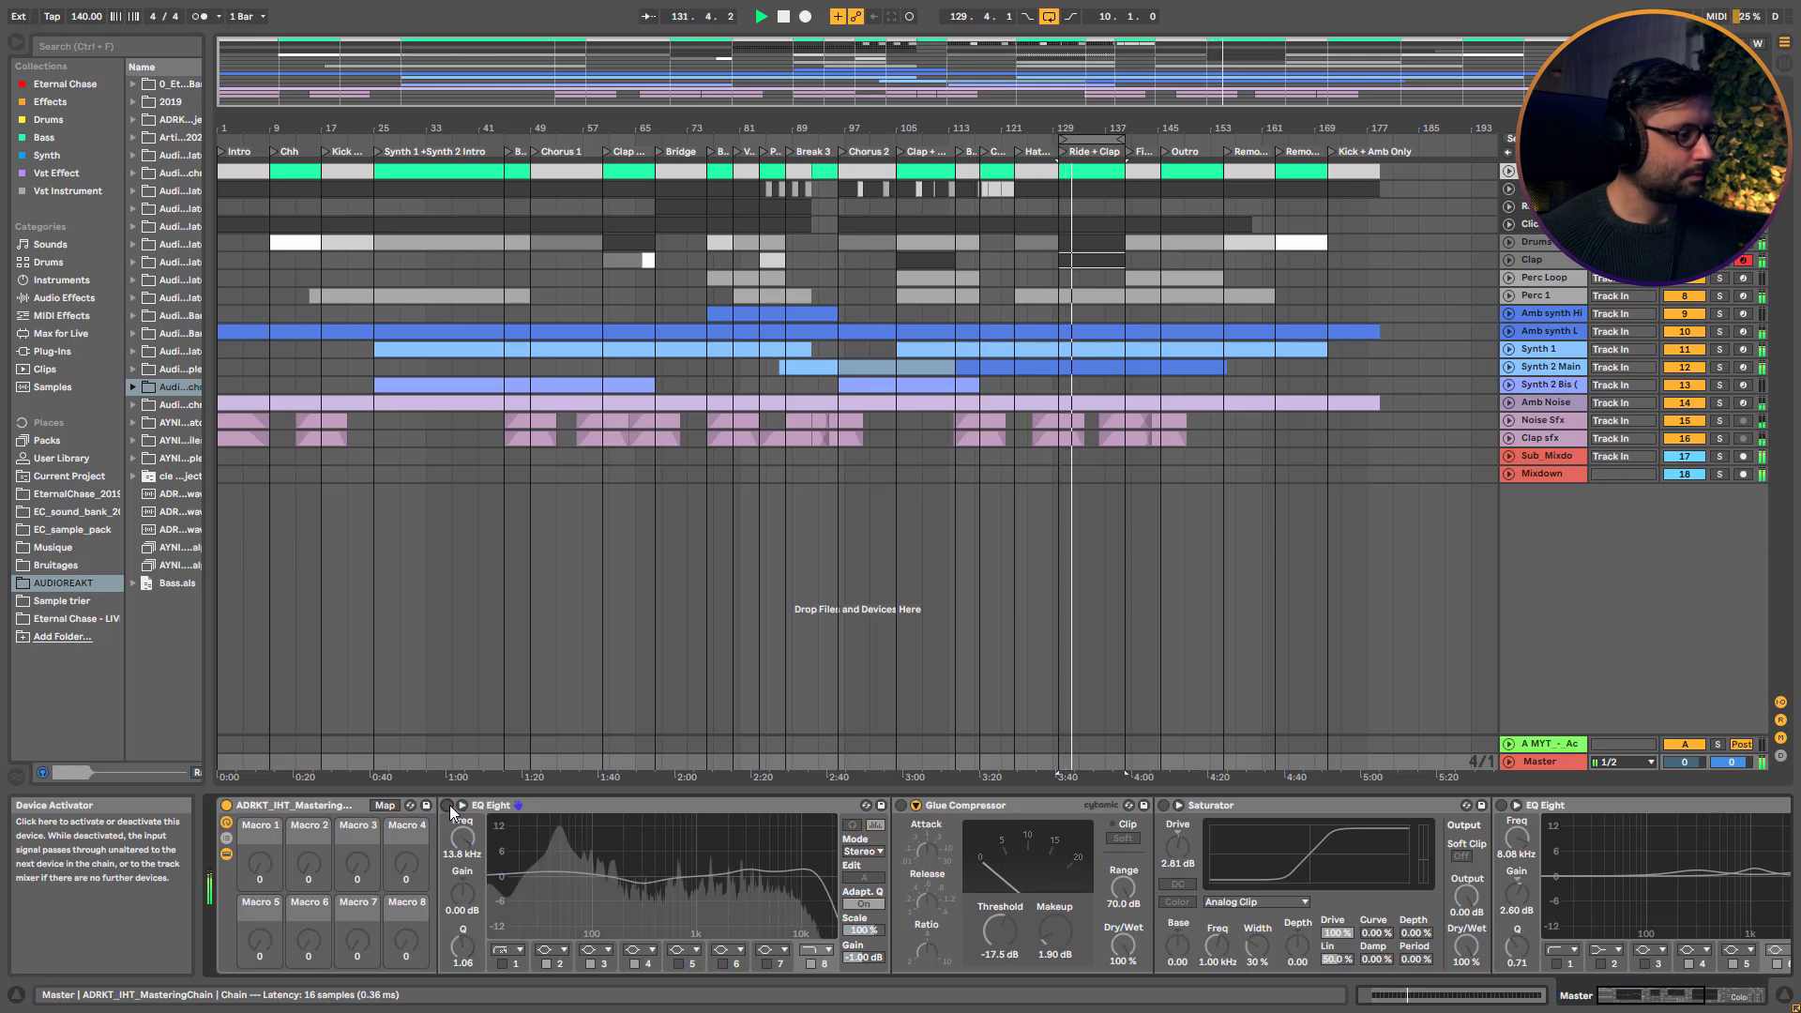
# Switch the first EQ Eight in the Master chain back on and compare it bypassed and active while the loop plays
pyautogui.click(449, 805)
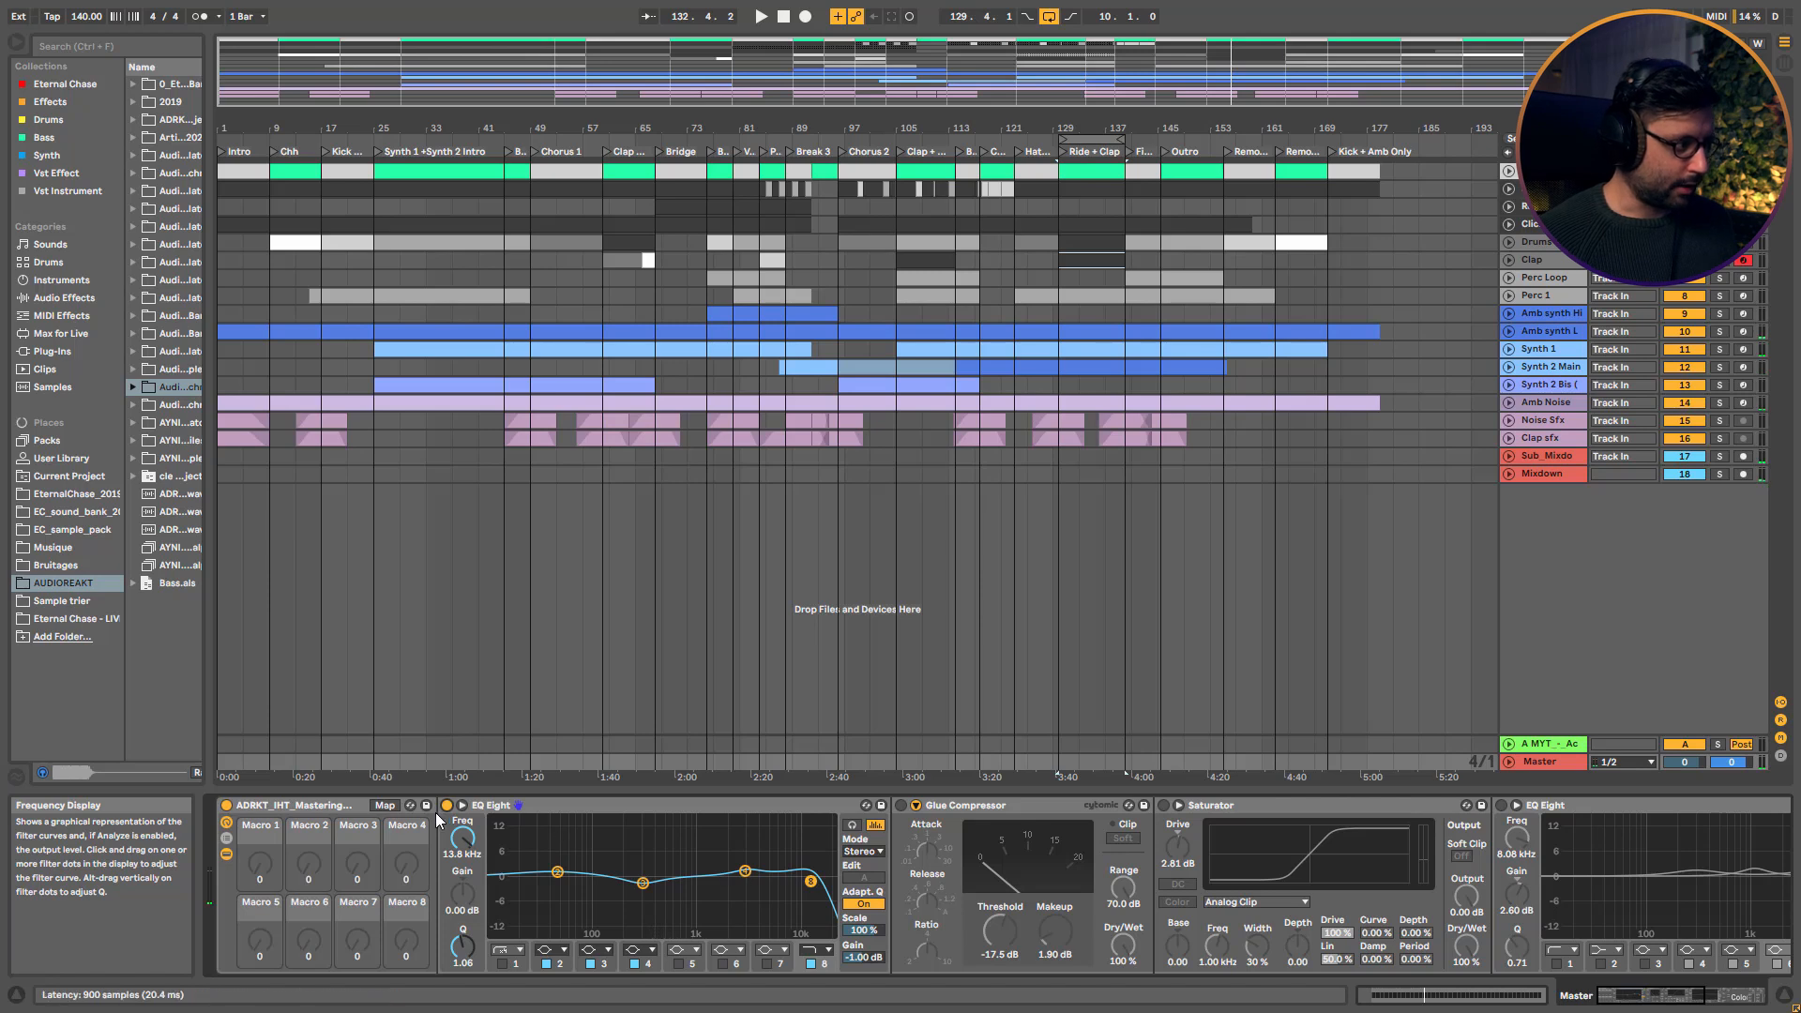
pyautogui.press('space')
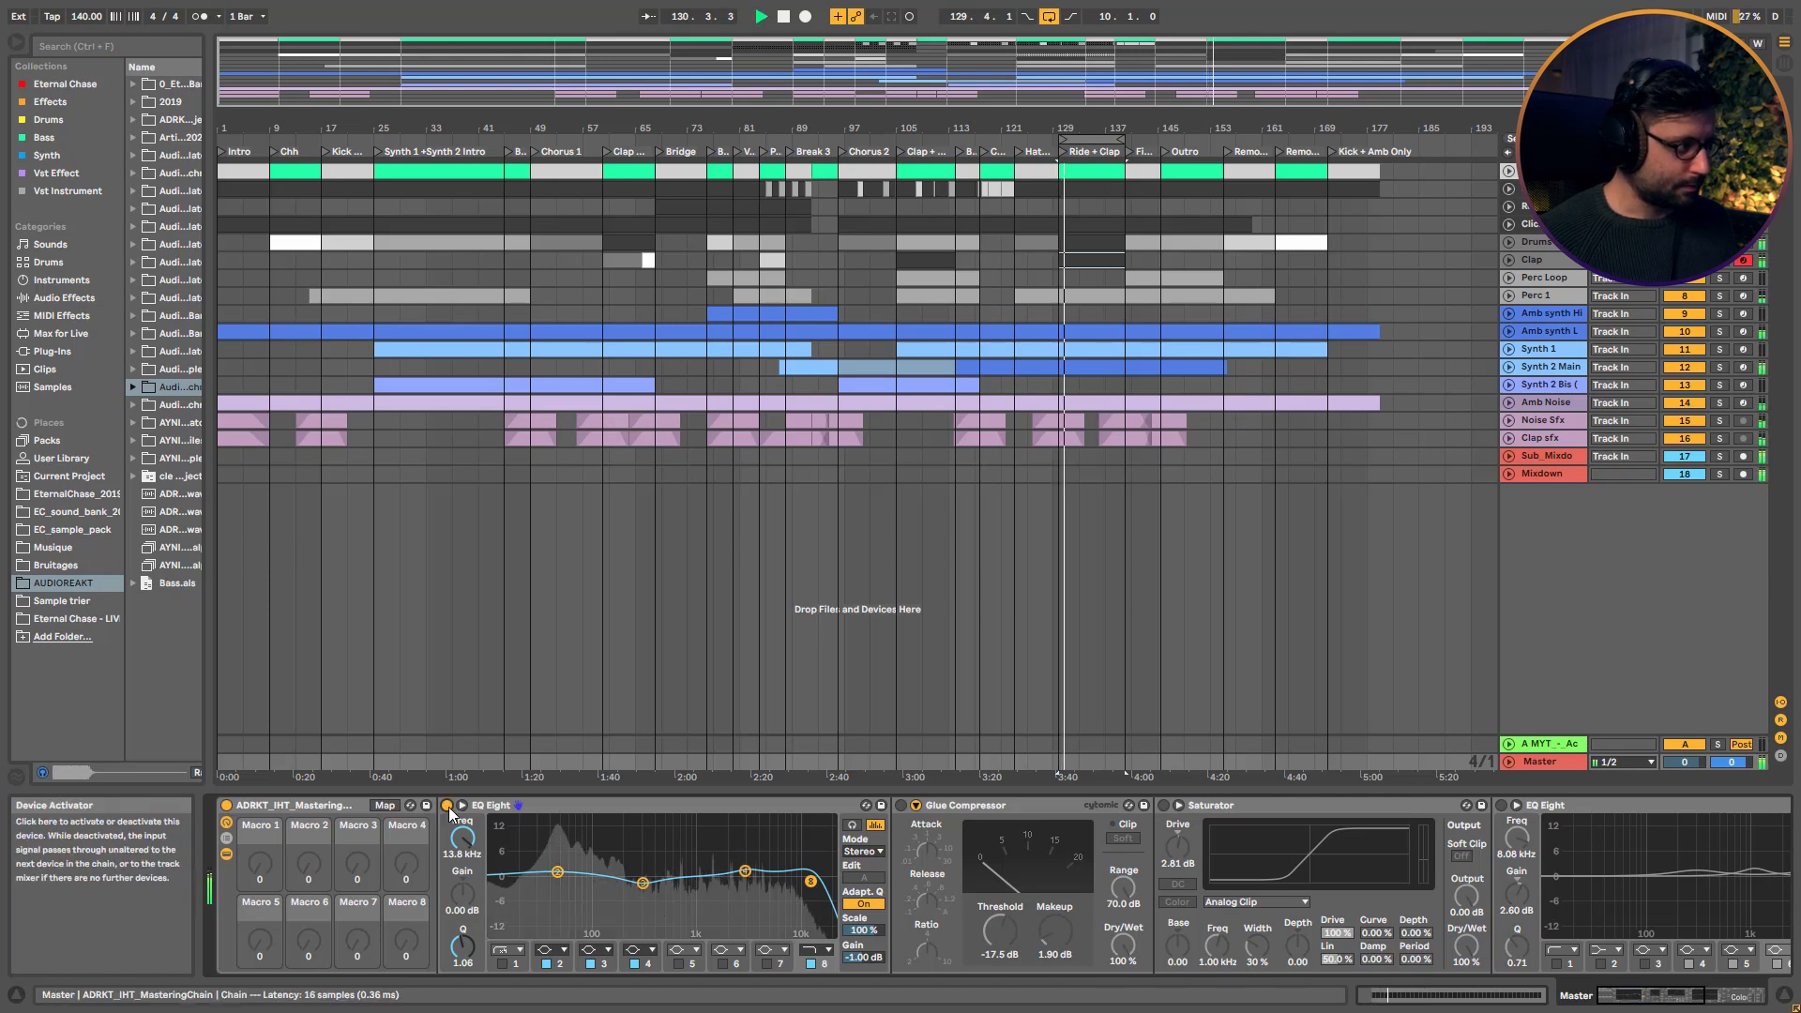
pyautogui.click(447, 805)
pyautogui.click(447, 806)
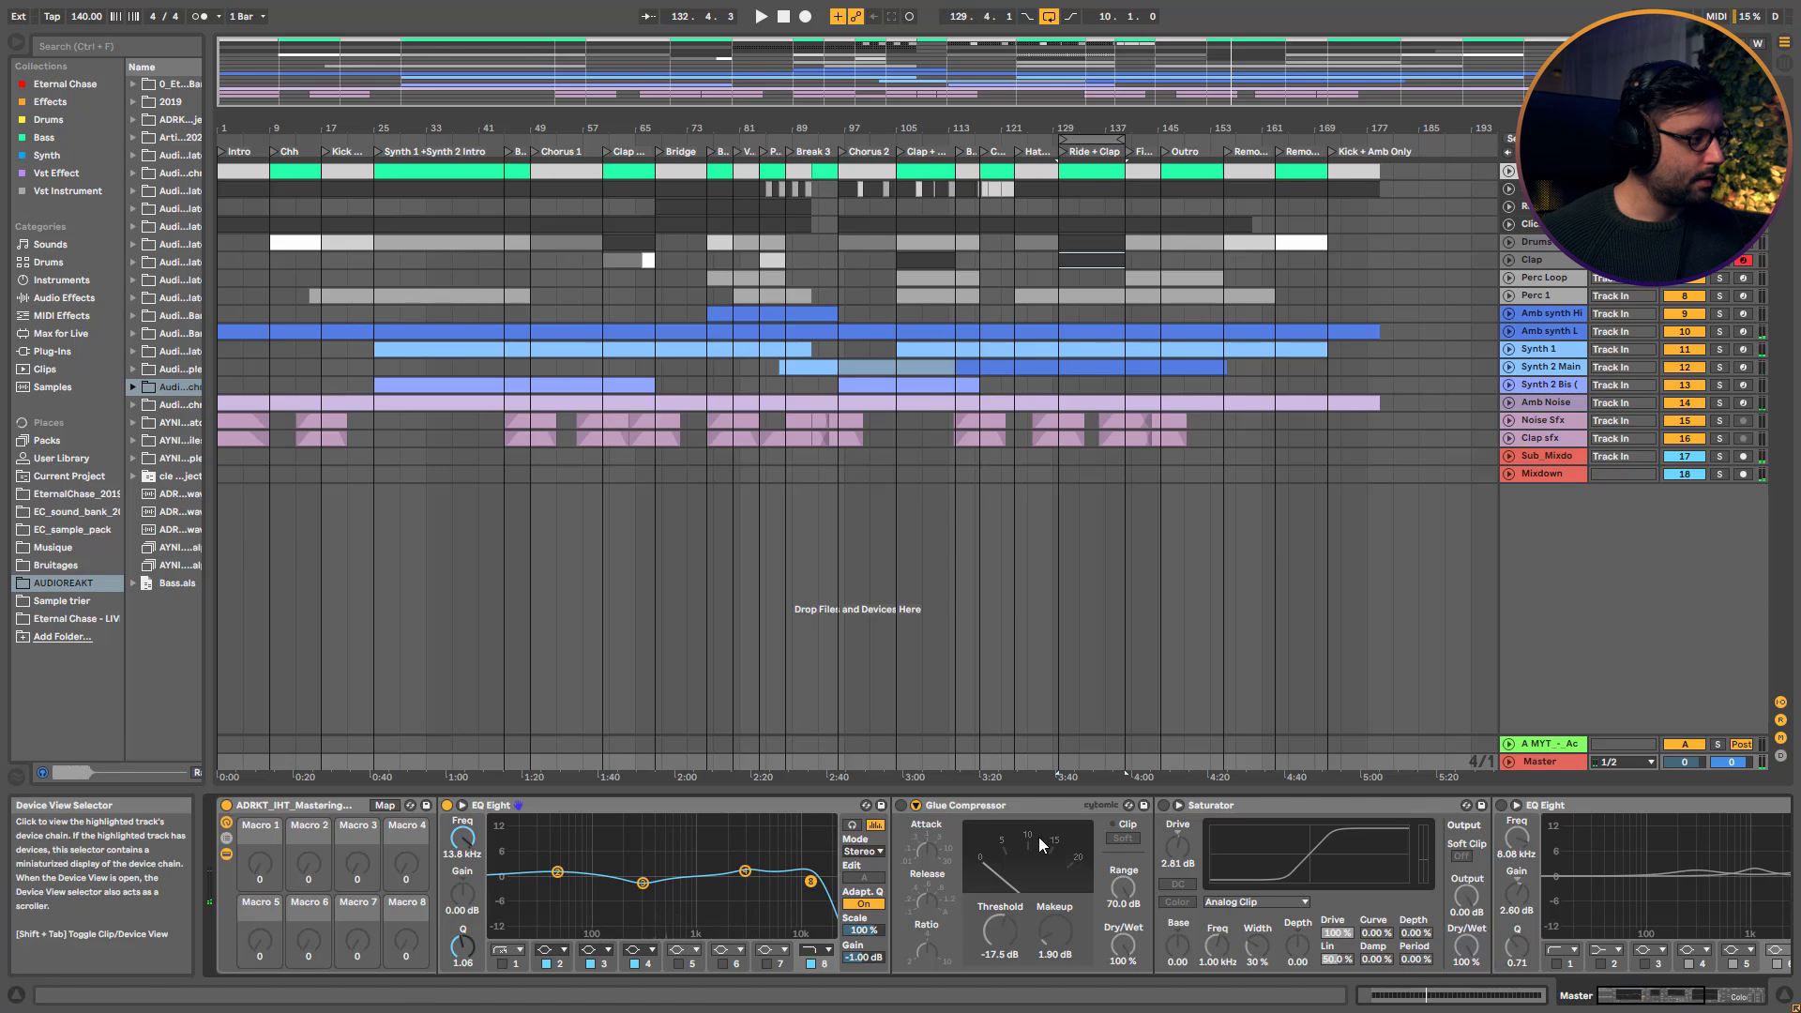
# Turn on the Glue Compressor, reset its threshold to 0 dB, and lower it to -17.5 dB during loop playback
pyautogui.click(972, 808)
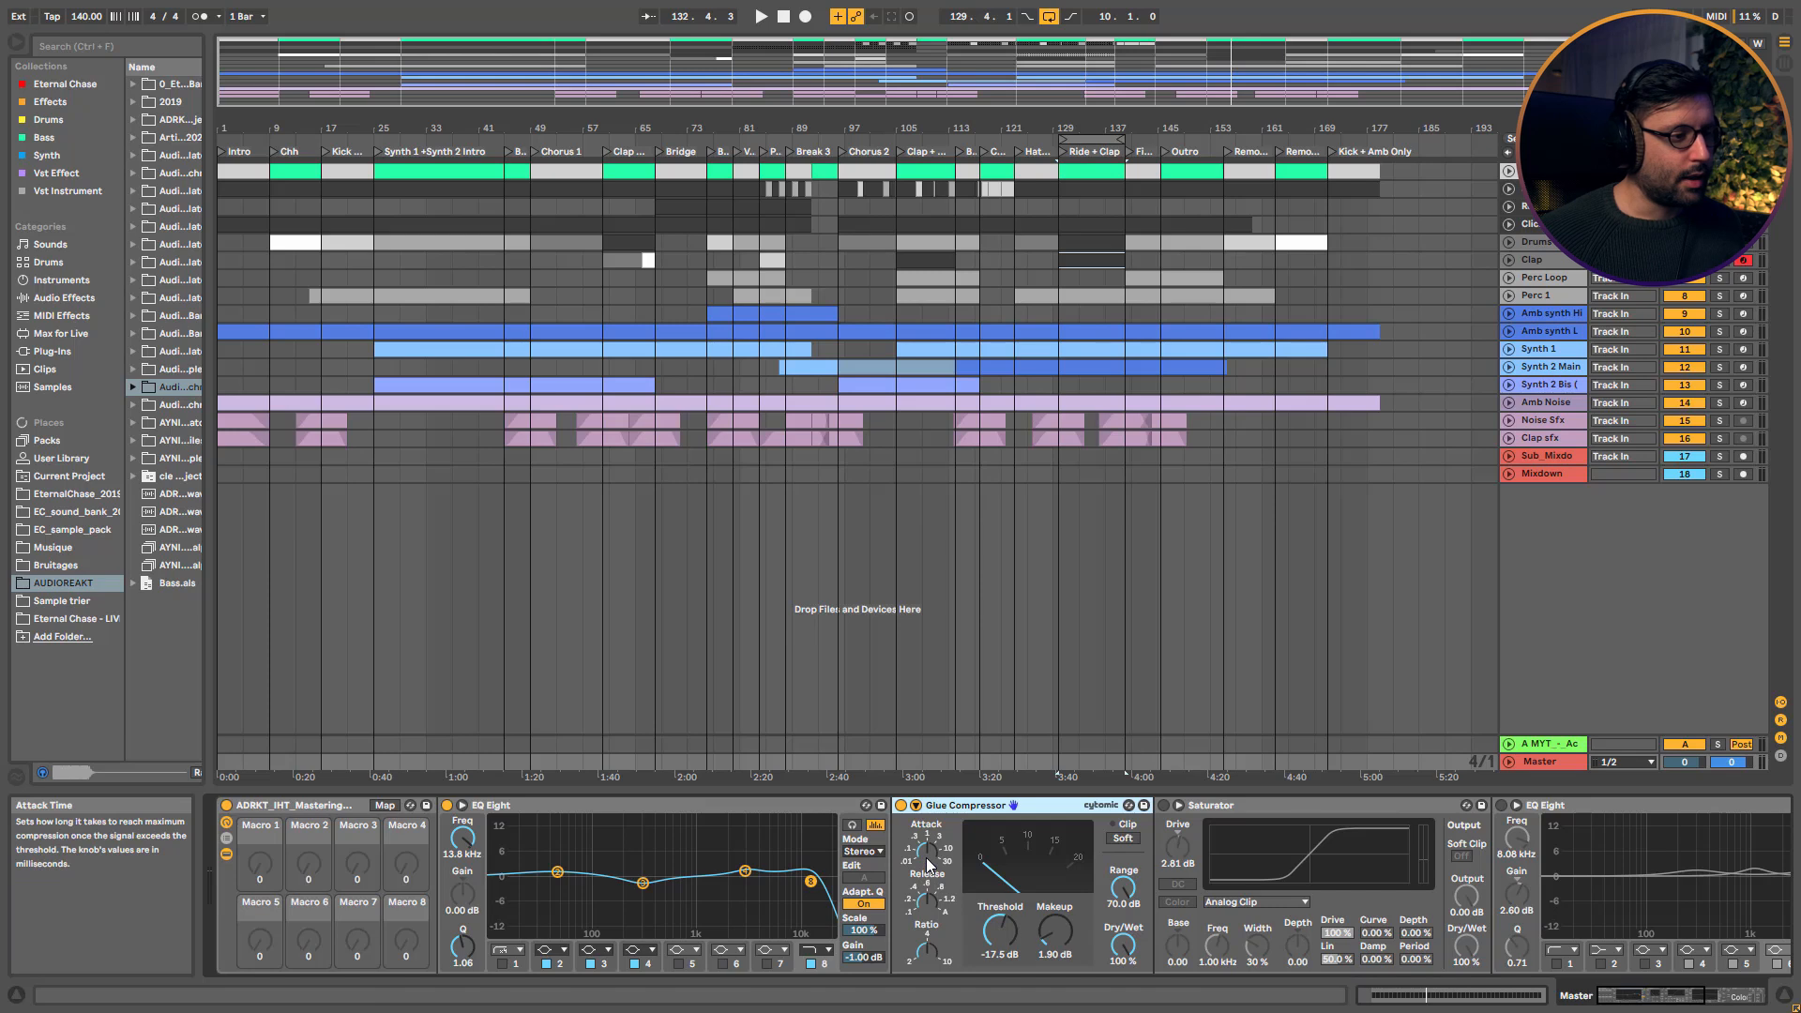
pyautogui.click(1001, 934)
pyautogui.click(1009, 943)
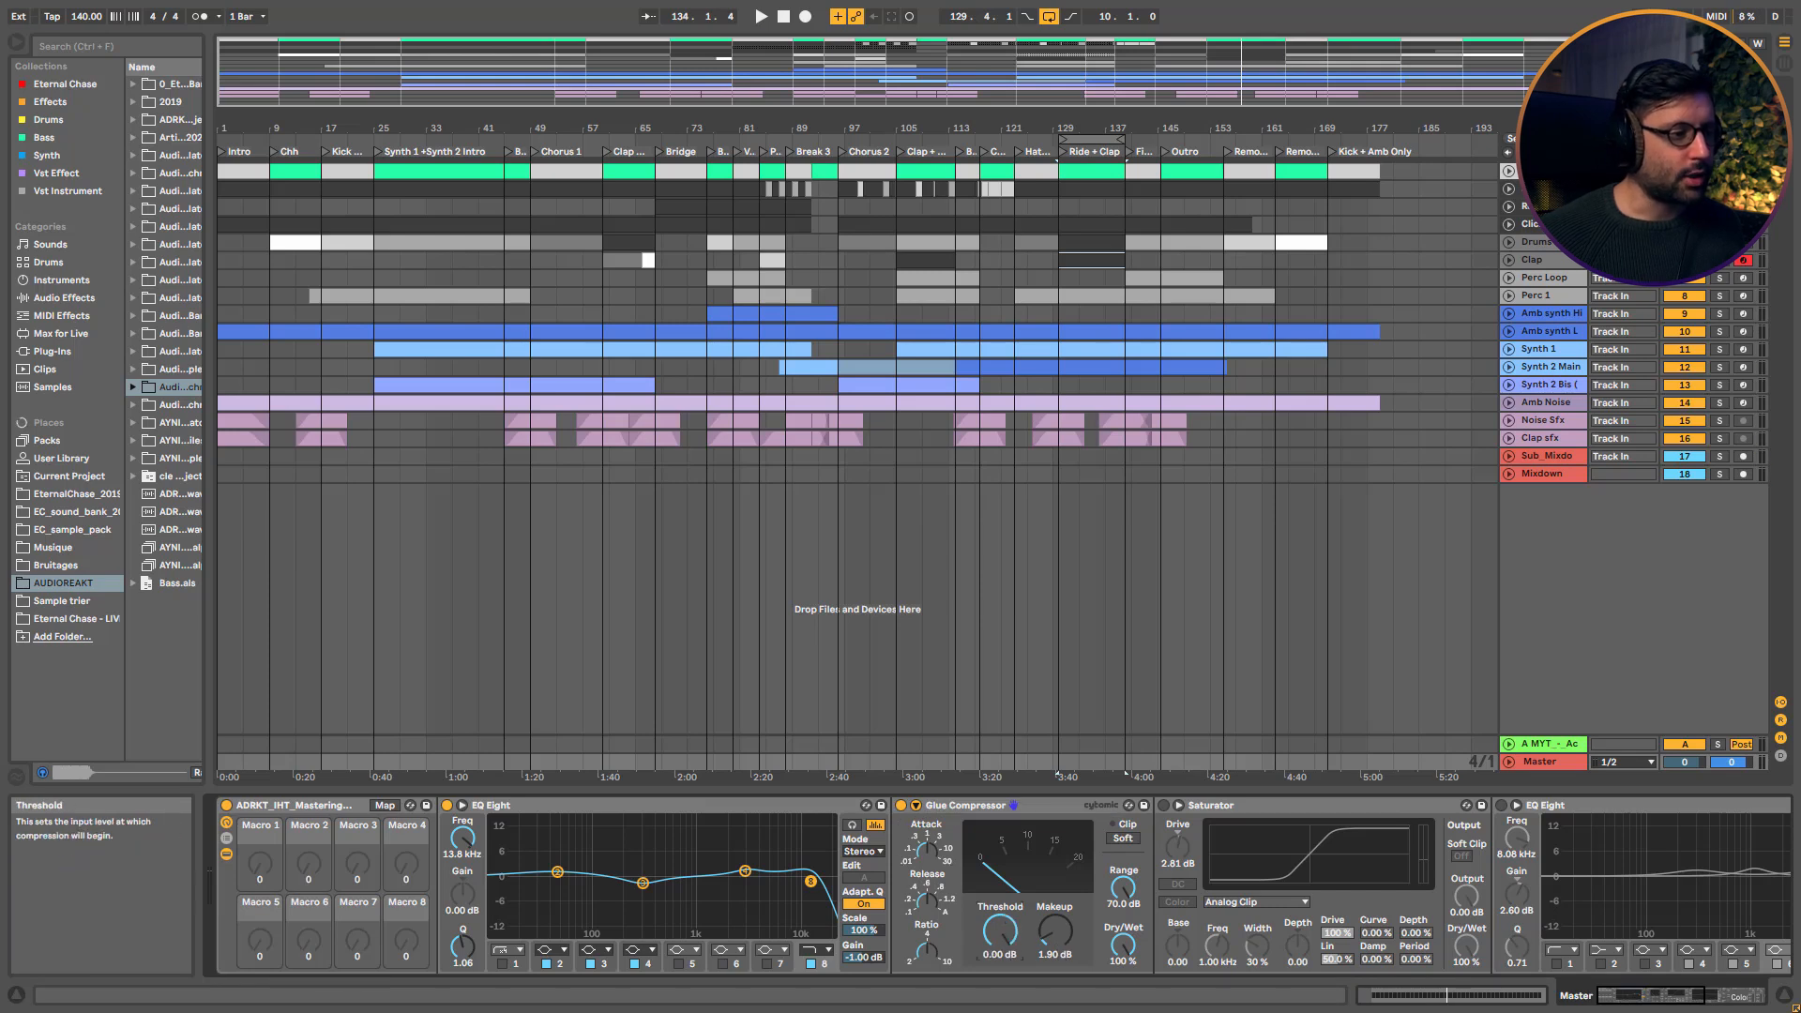
pyautogui.press('space')
pyautogui.moveTo(1000, 930); pyautogui.dragTo(1001, 949)
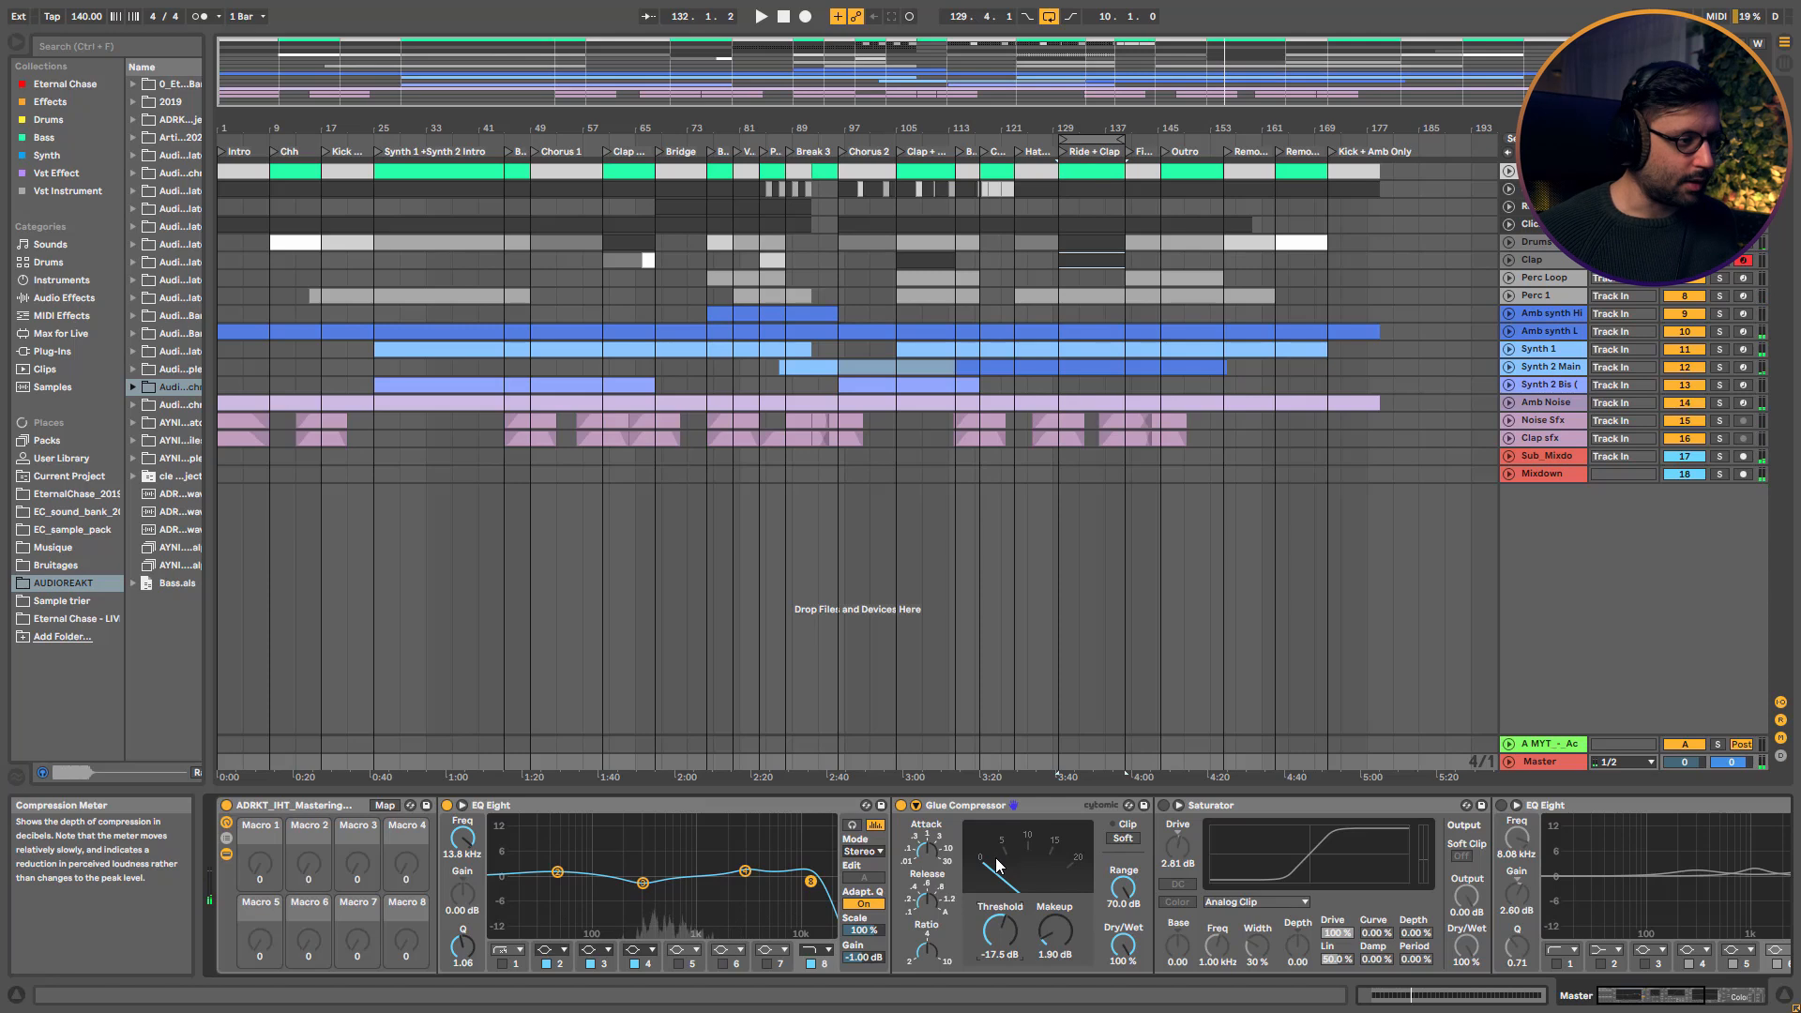
# Play the loop while toggling the Glue Compressor off and on
pyautogui.press('space')
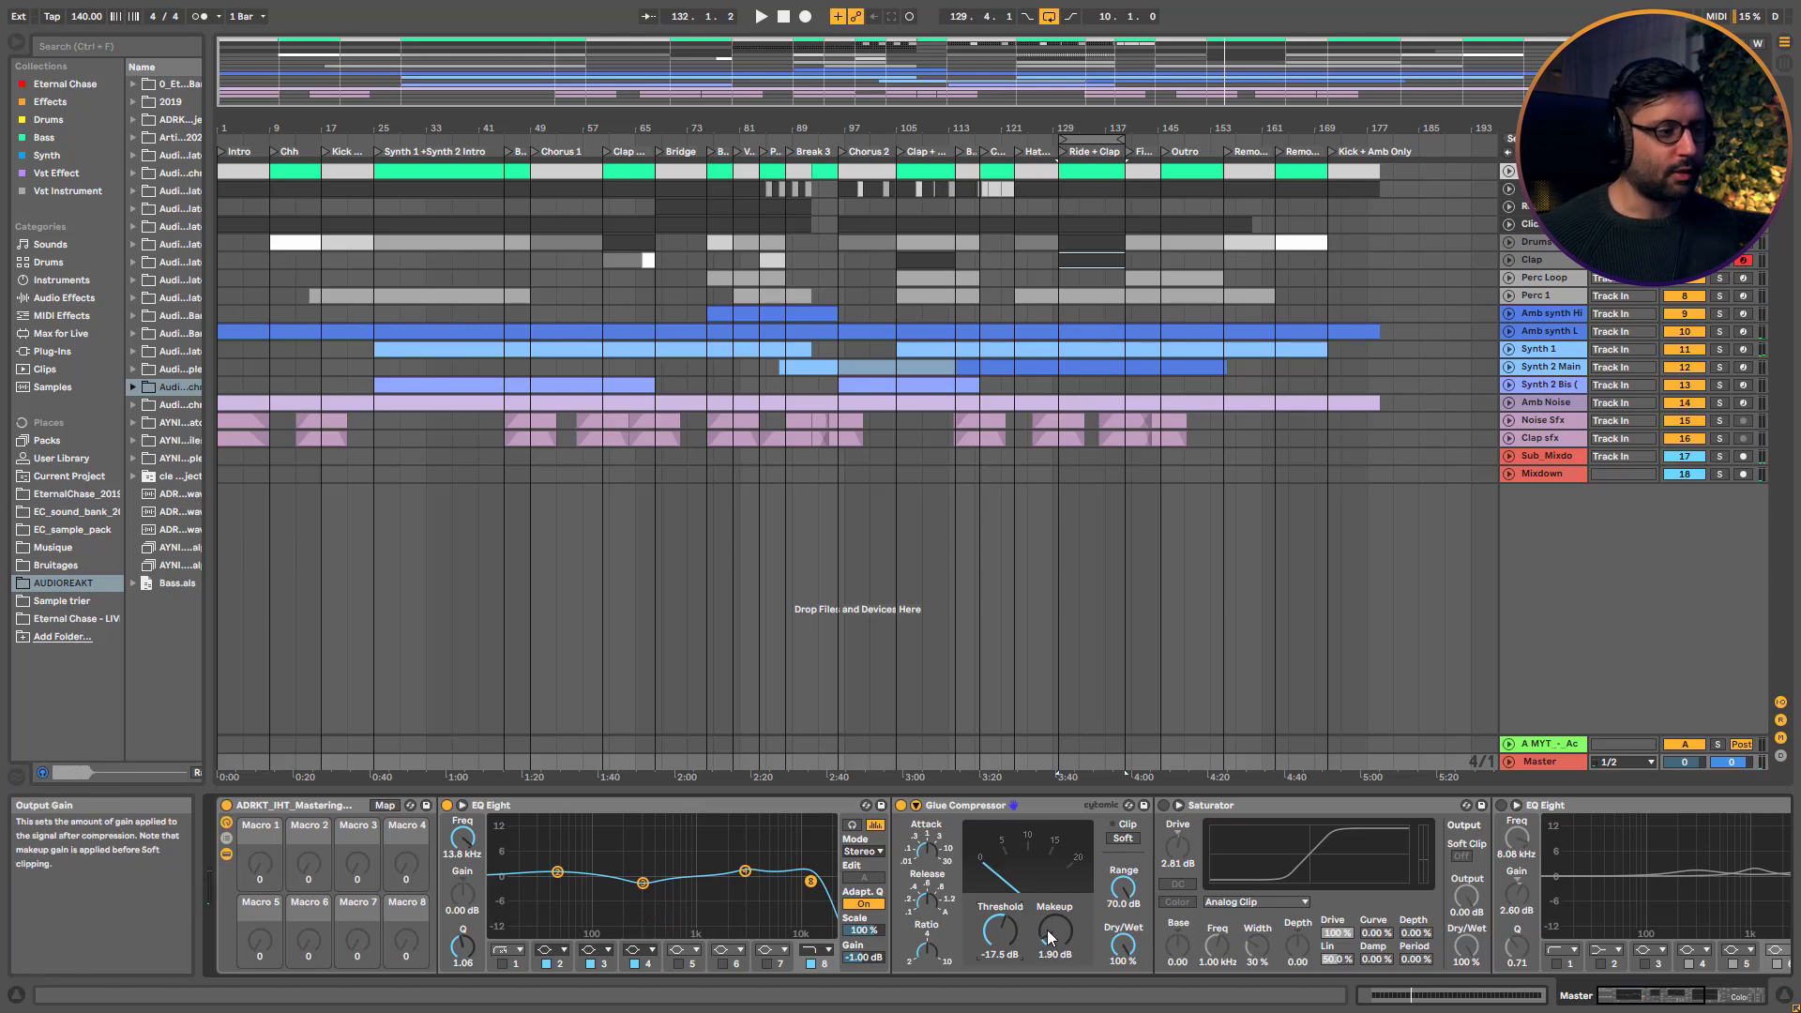
pyautogui.click(900, 806)
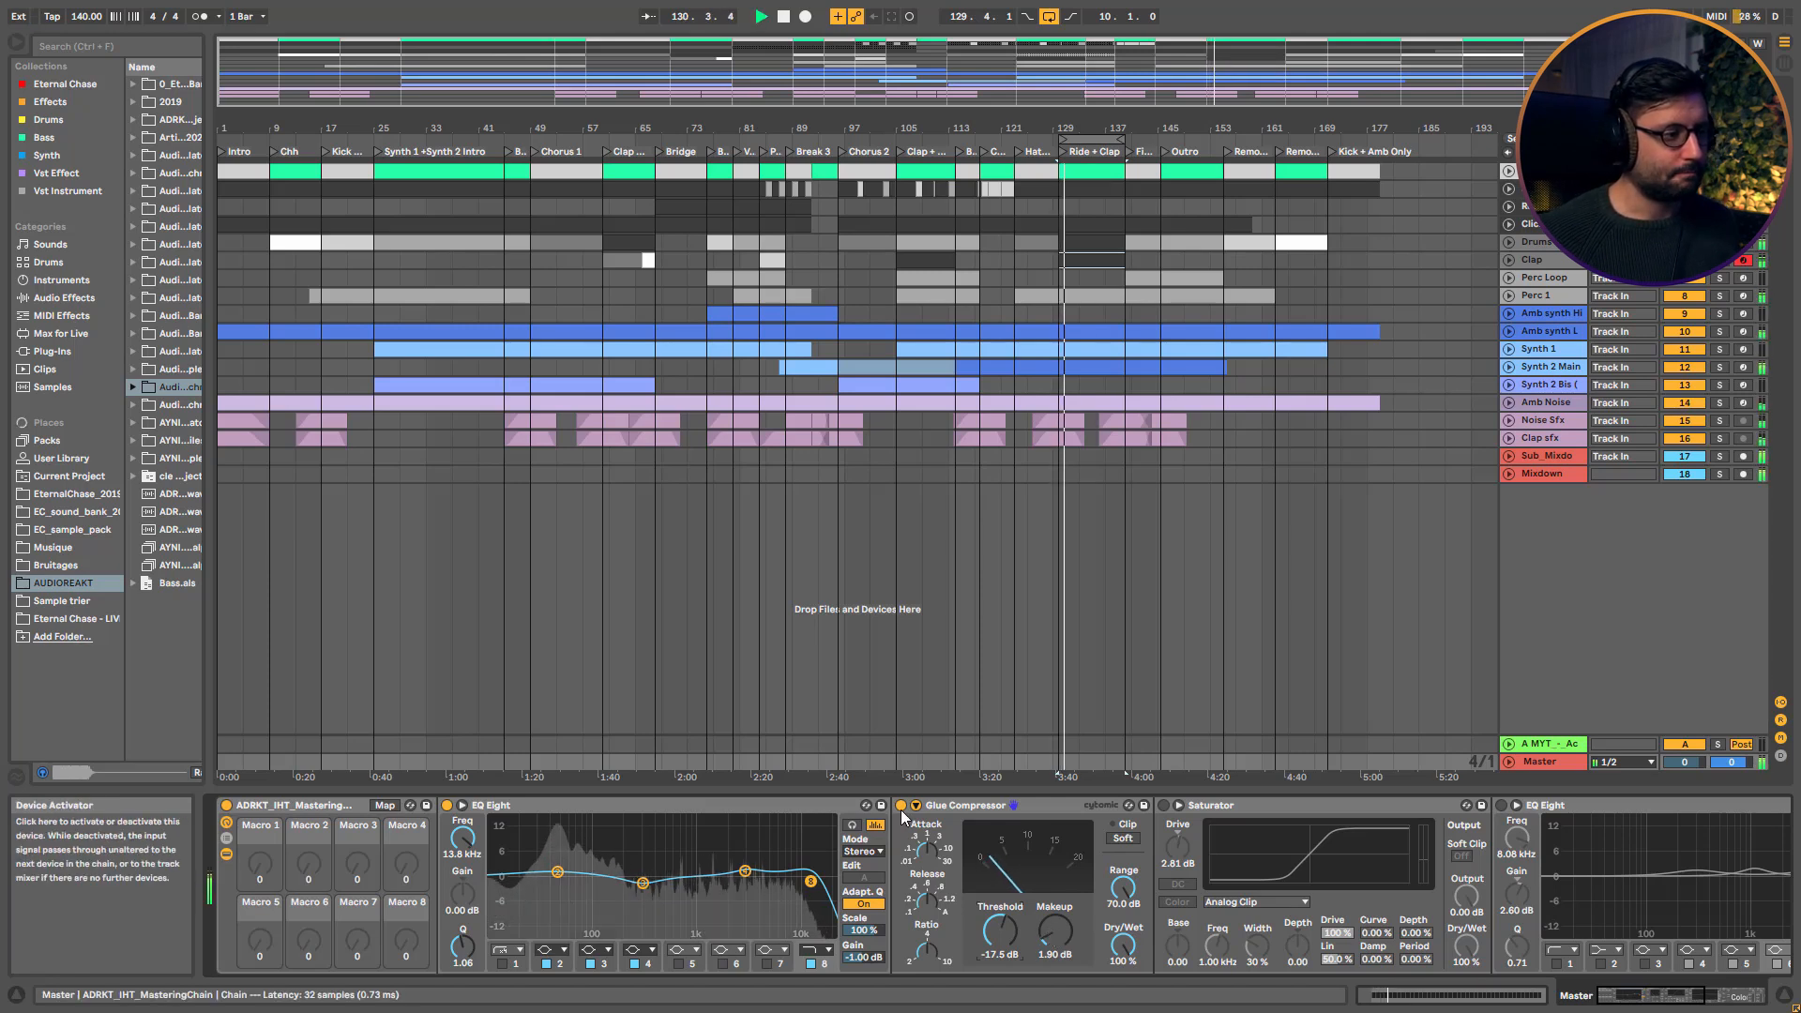
pyautogui.click(900, 806)
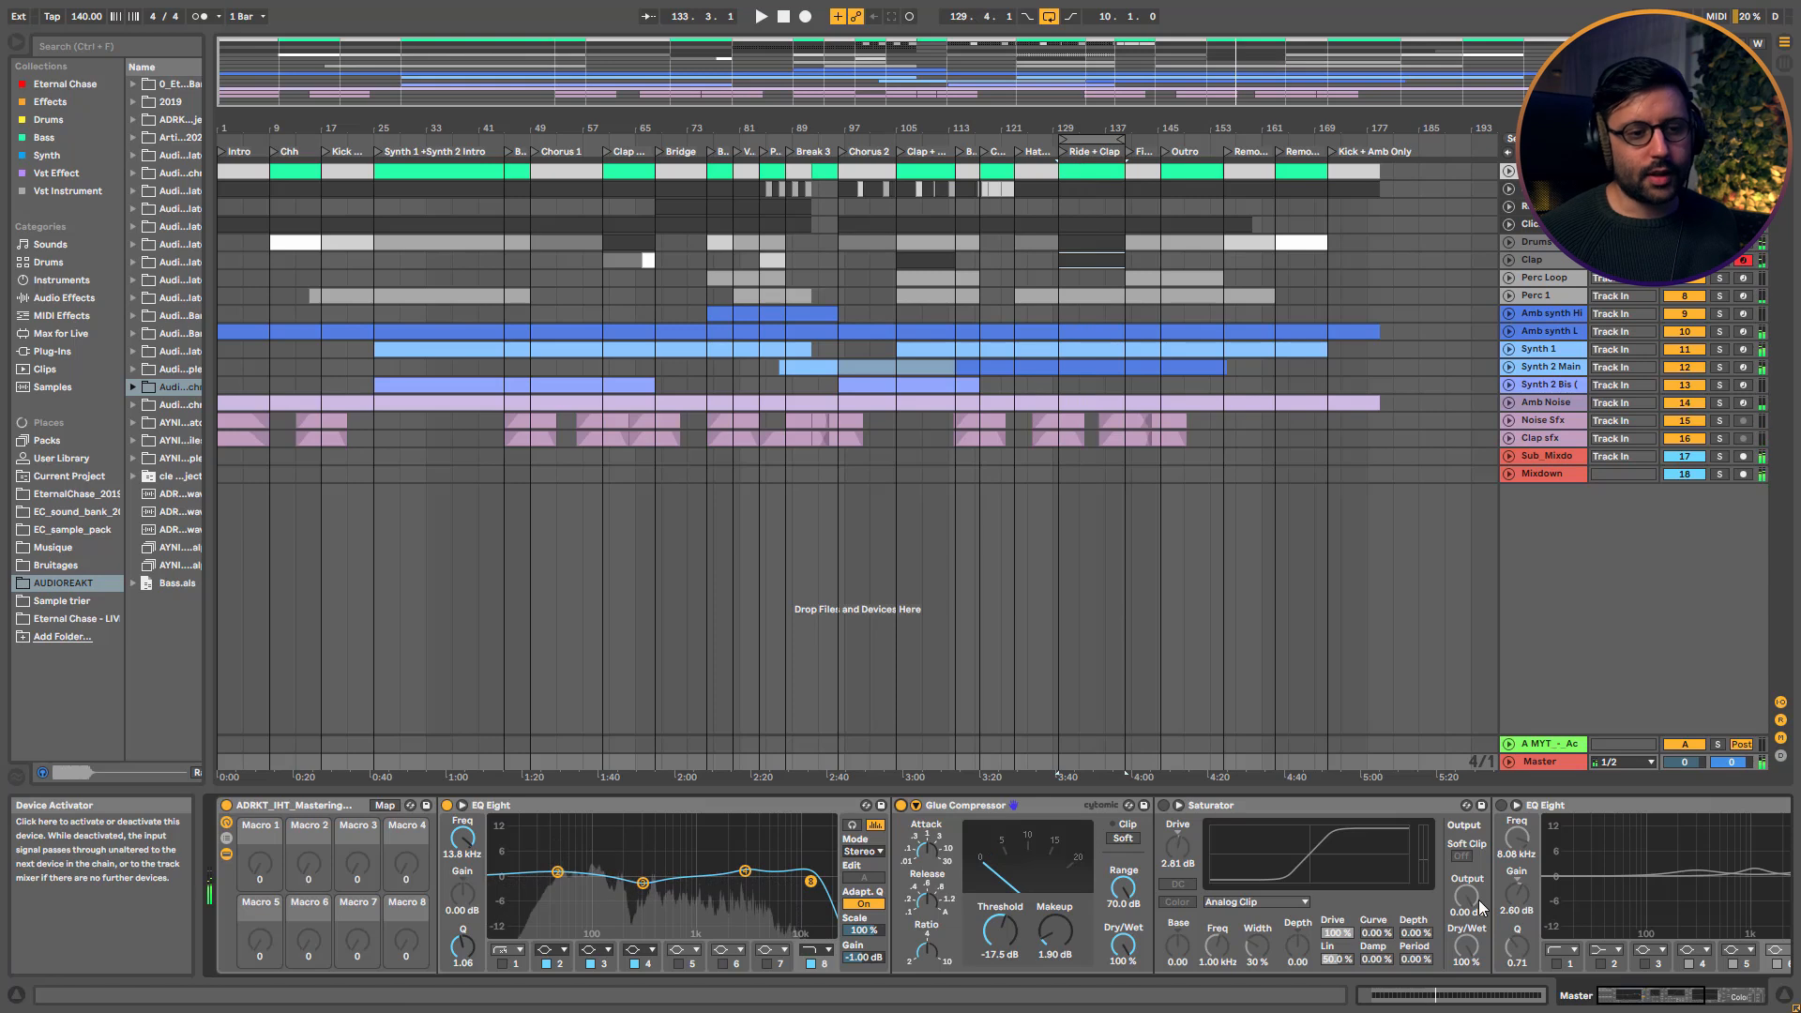
# Turn on the Saturator in the Master chain and compare it off and on during loop playback
pyautogui.moveTo(1687, 1000); pyautogui.dragTo(1711, 1002)
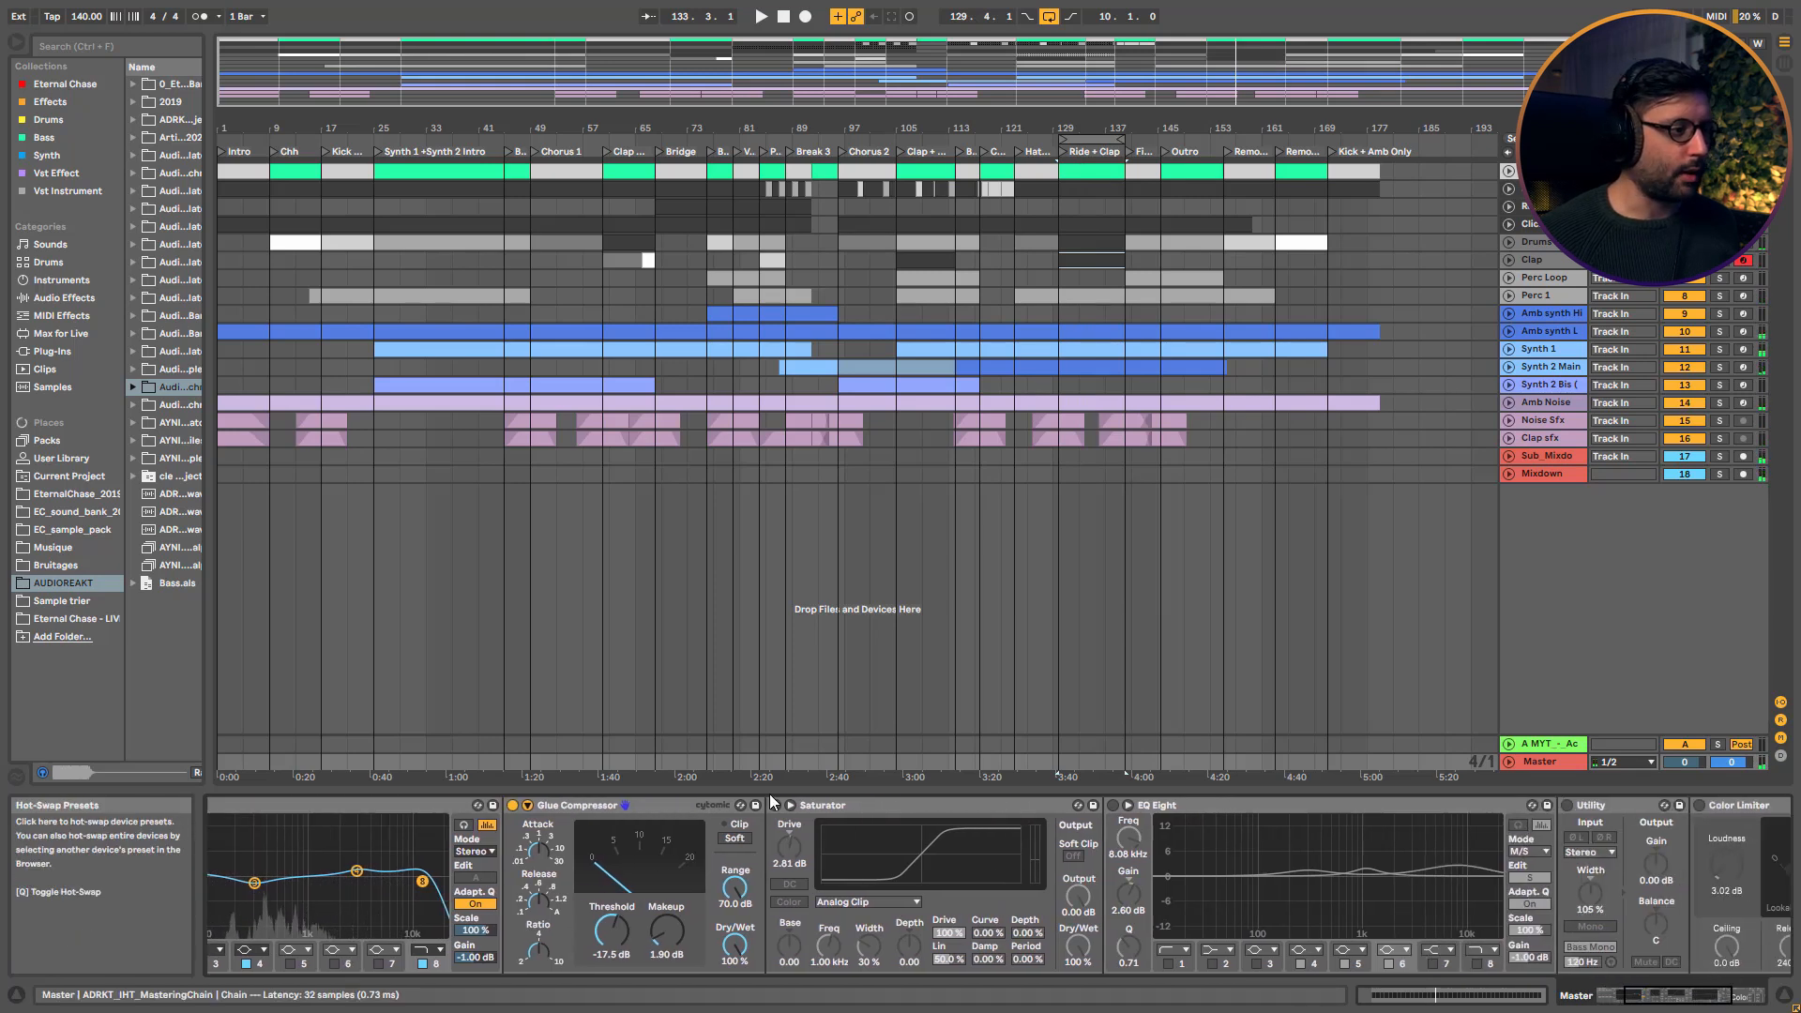
pyautogui.click(845, 807)
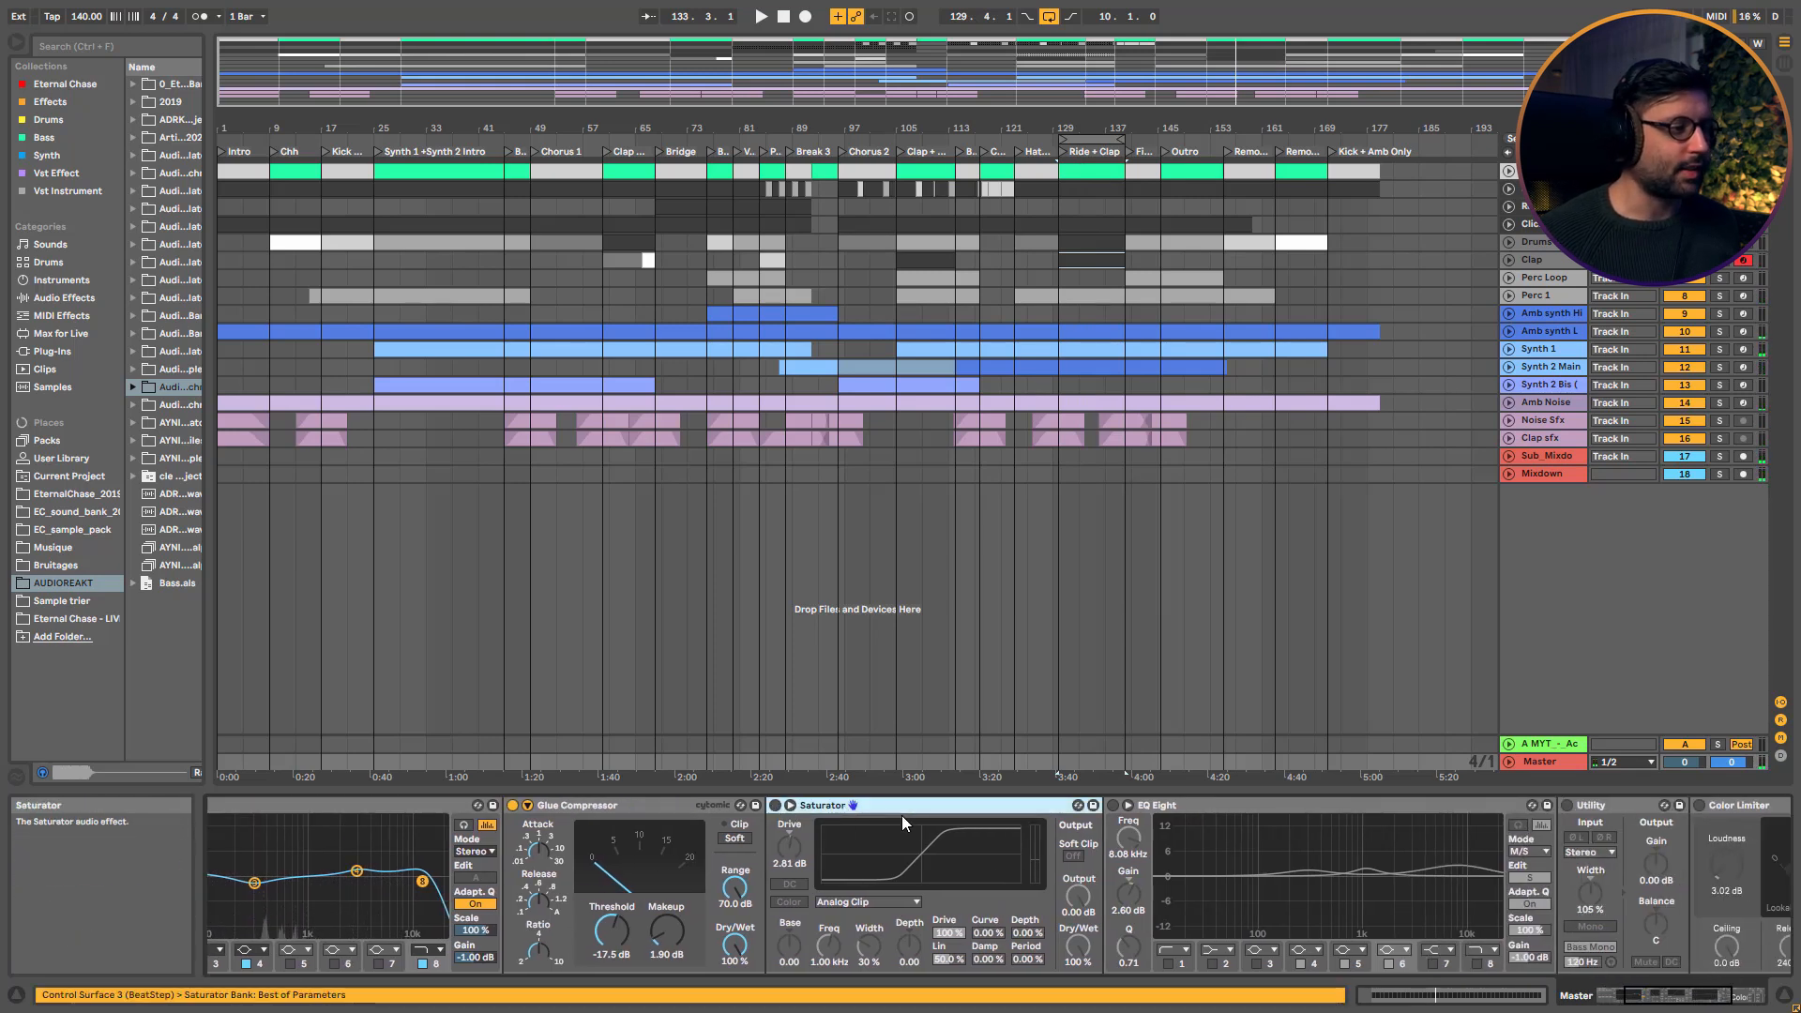
pyautogui.press('space')
pyautogui.click(776, 807)
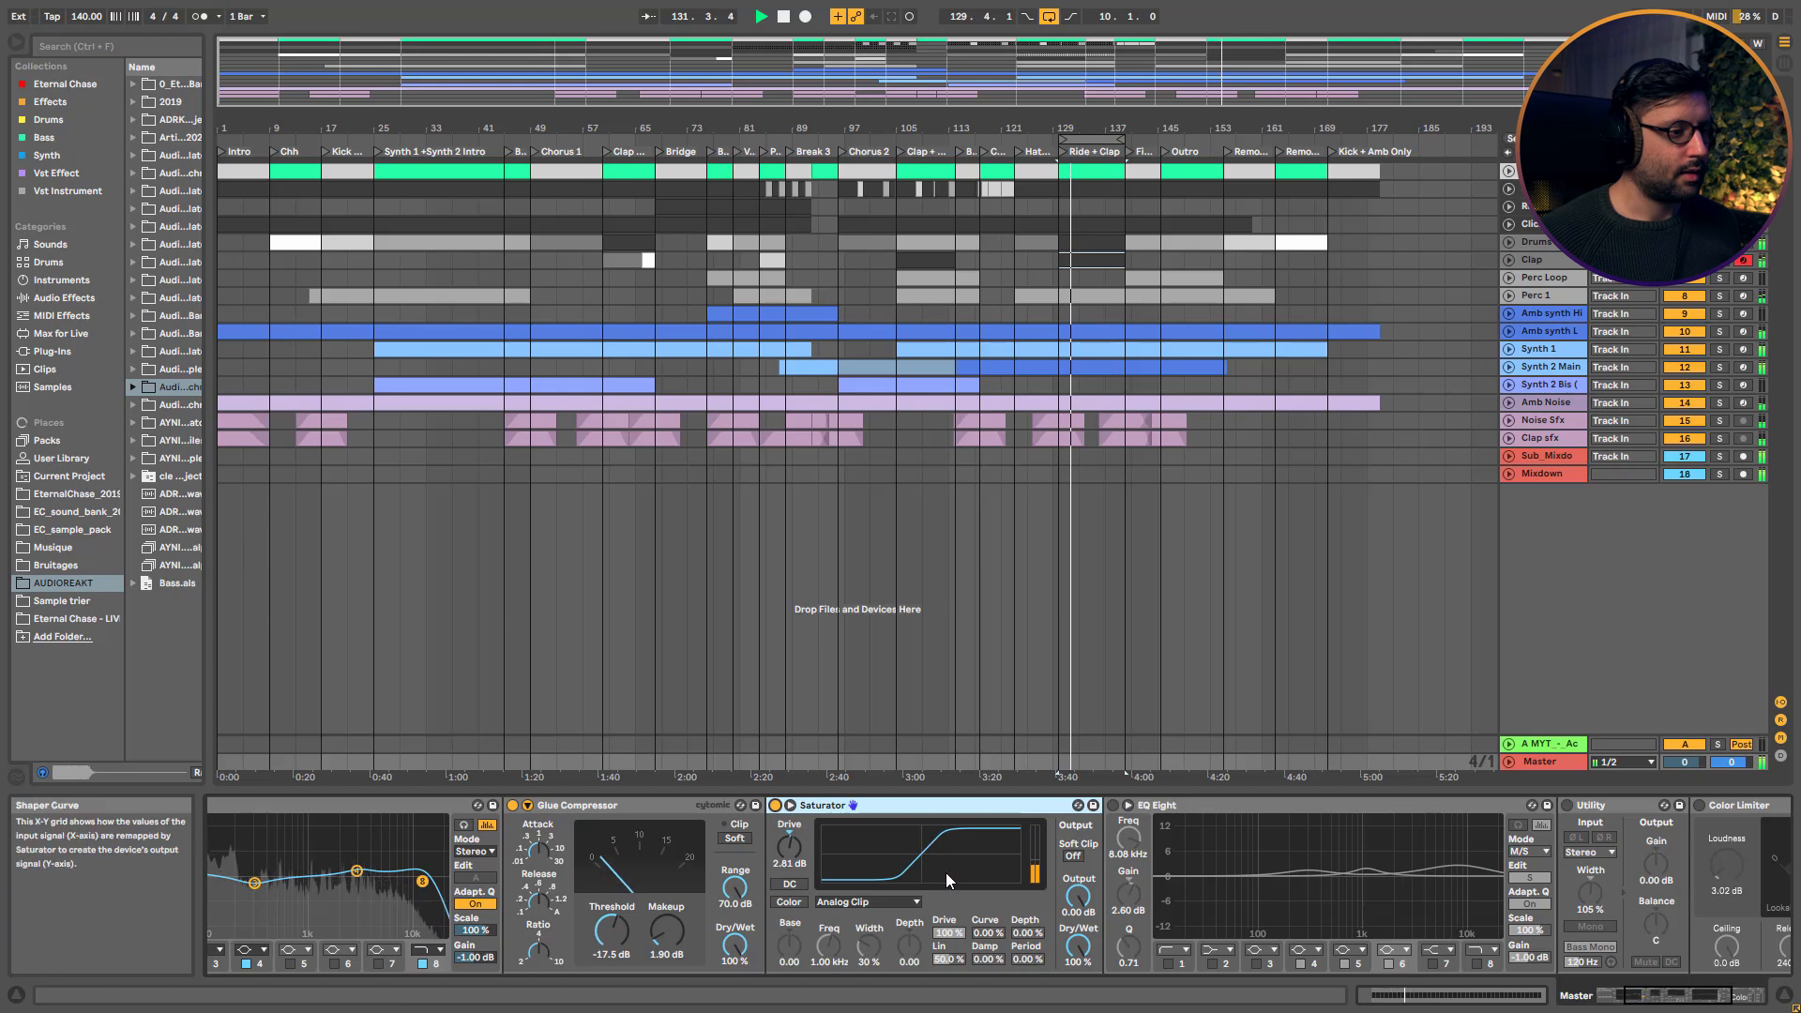
pyautogui.click(775, 806)
pyautogui.click(775, 806)
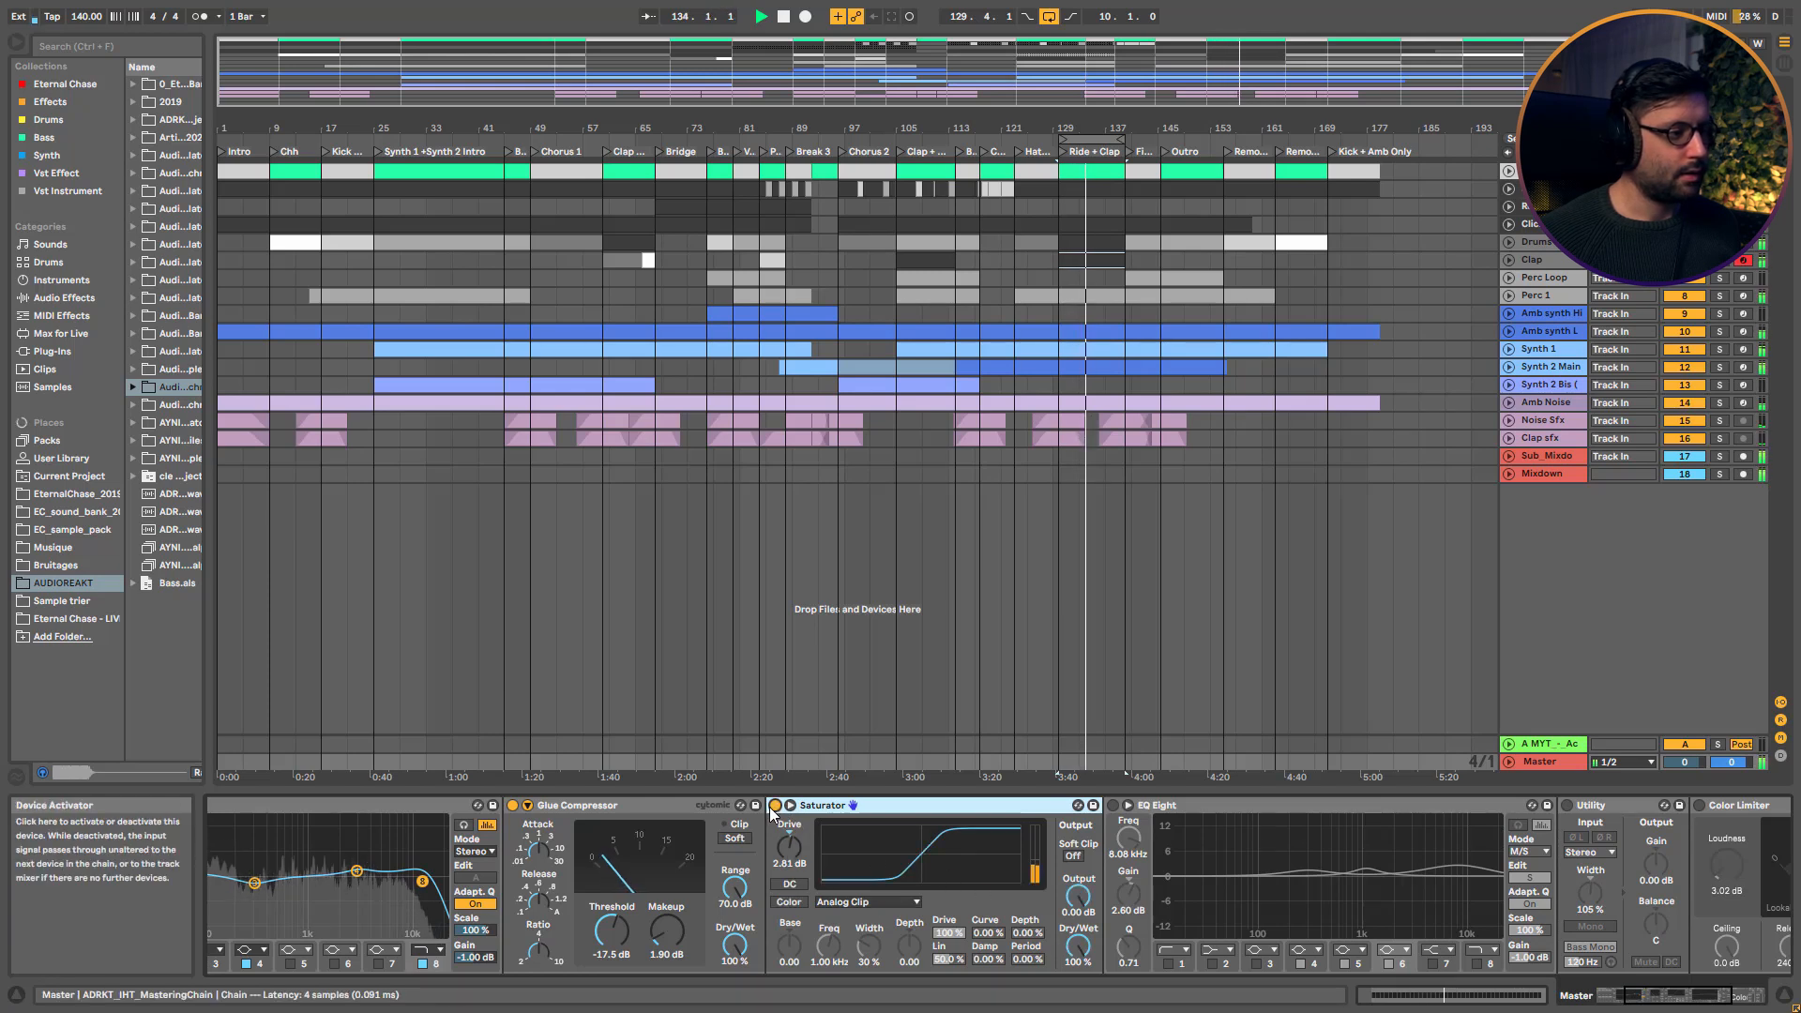
pyautogui.press('space')
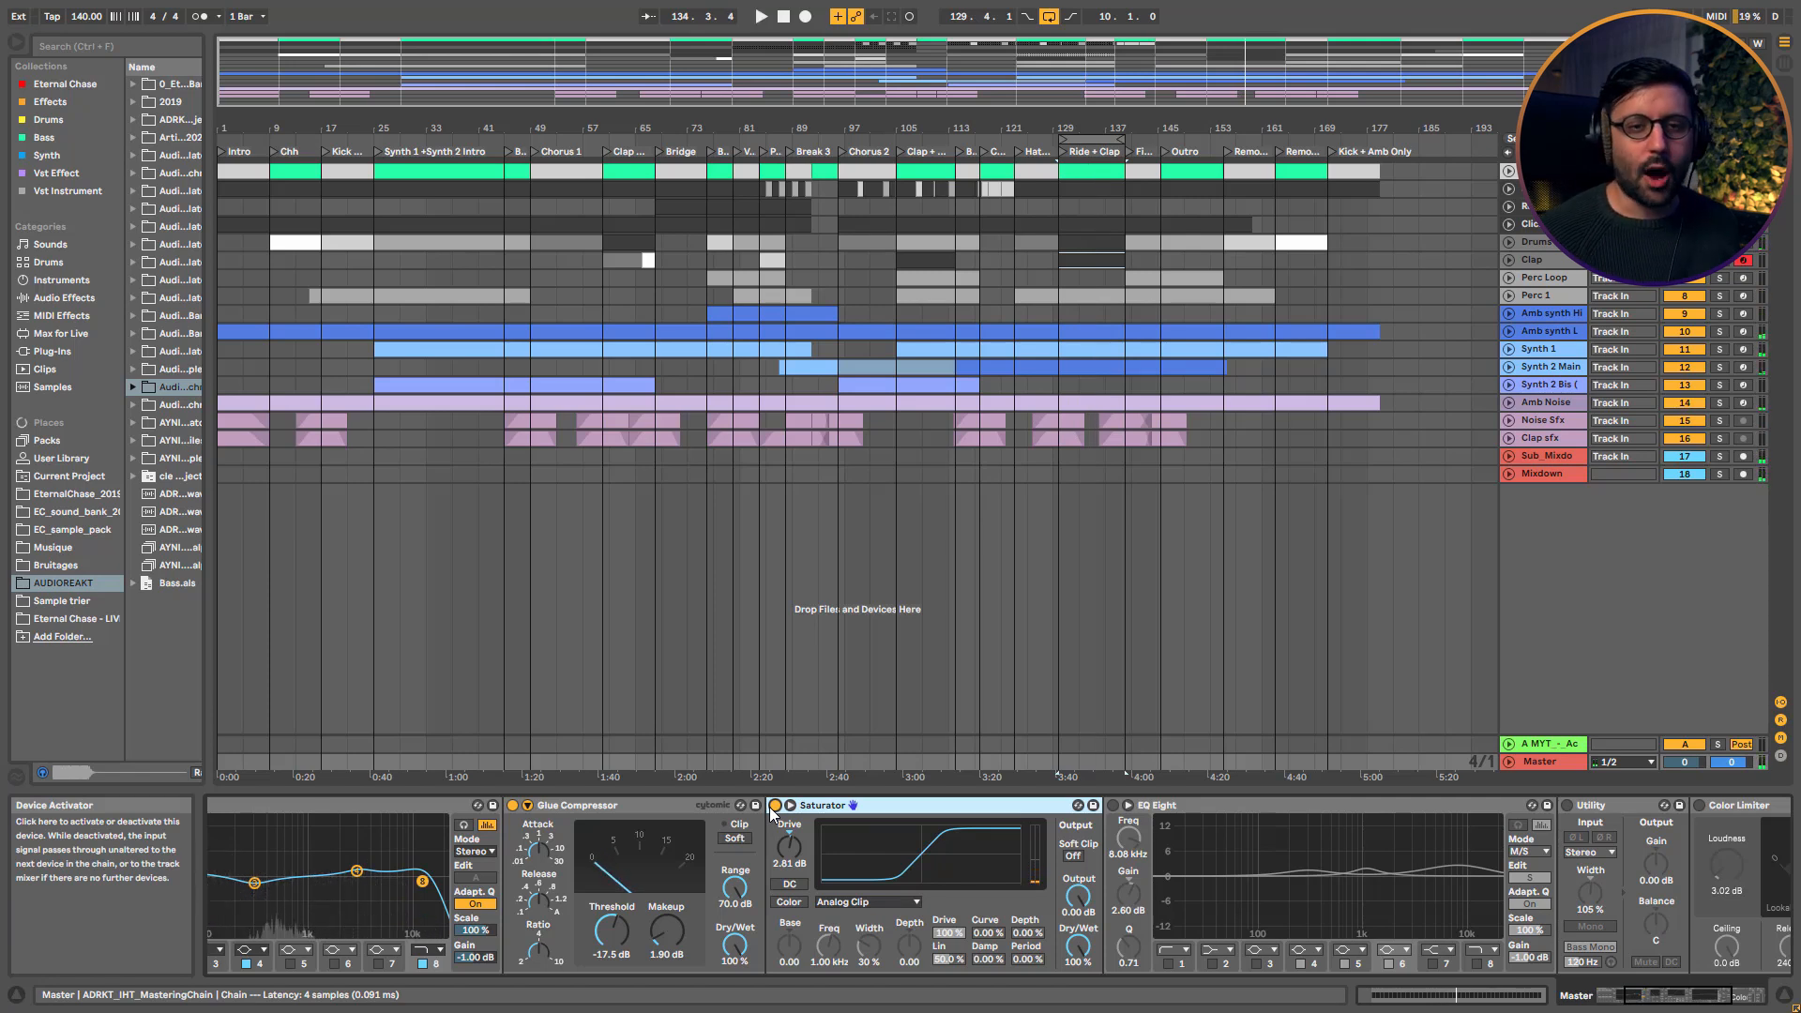
# Play the loop and turn on the second EQ Eight, the mid/side one following the Saturator
pyautogui.hscroll(2, 1021, 835)
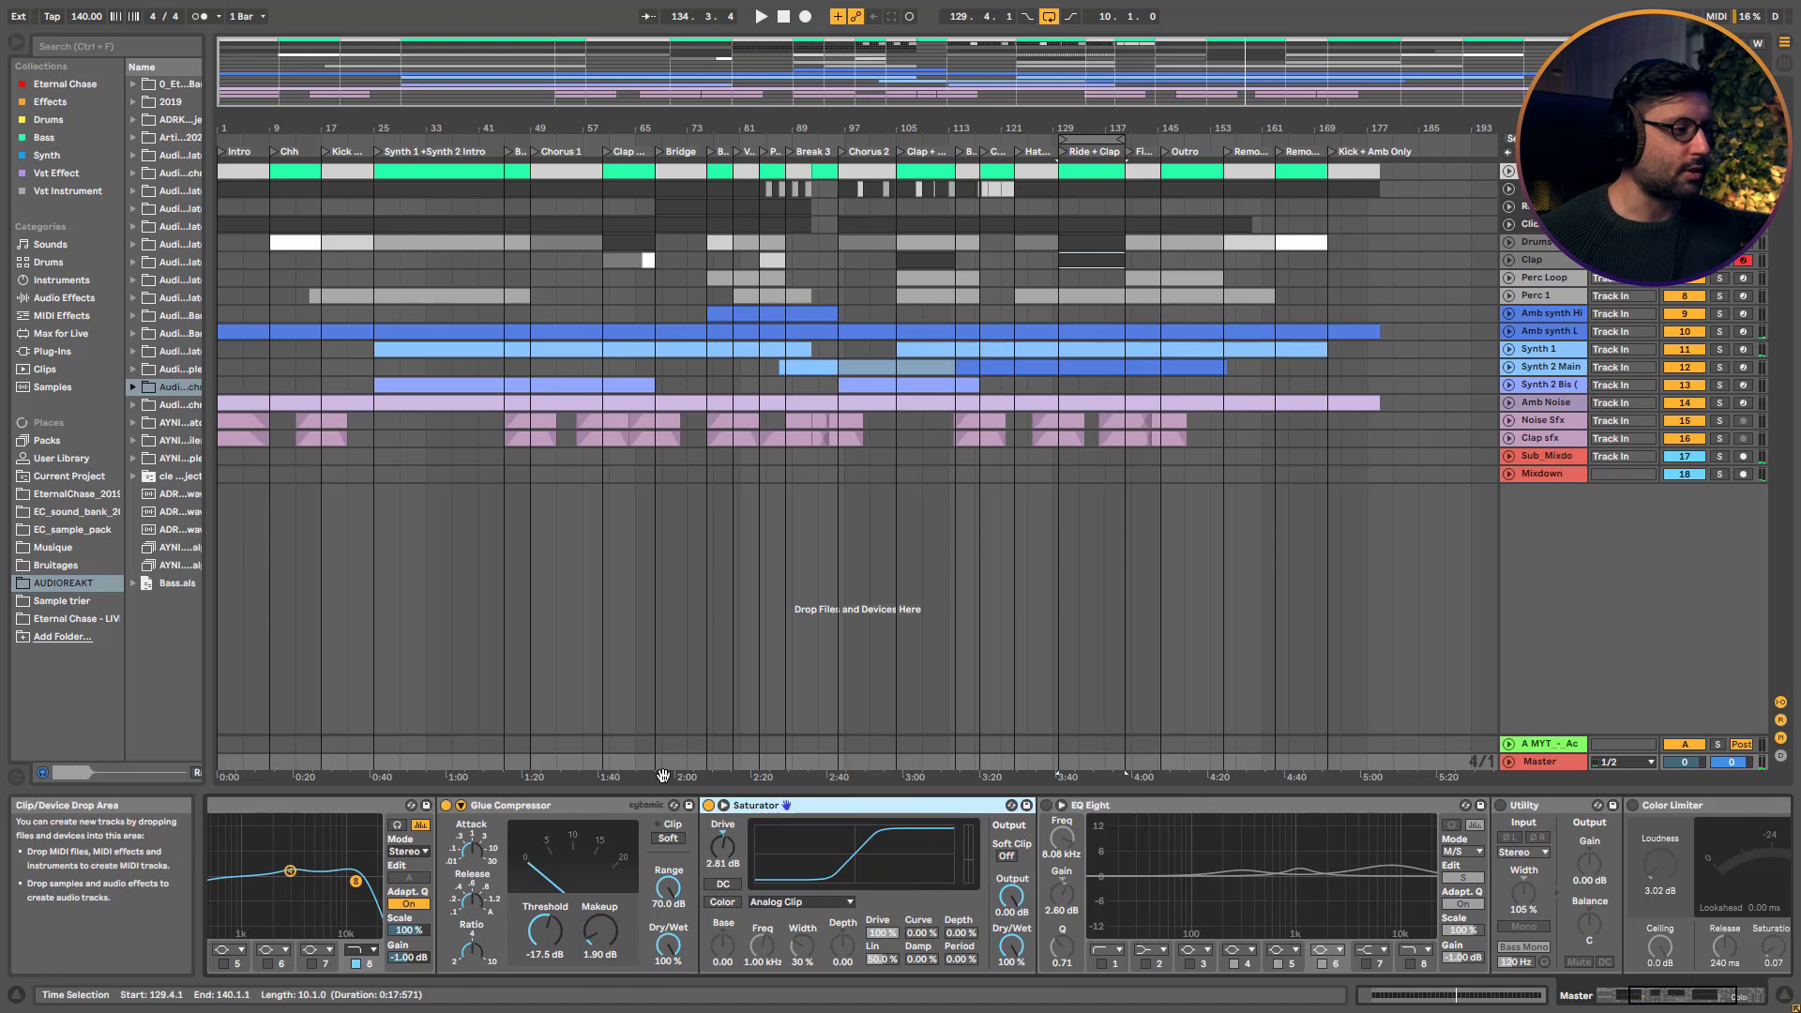
pyautogui.hscroll(10, 688, 816)
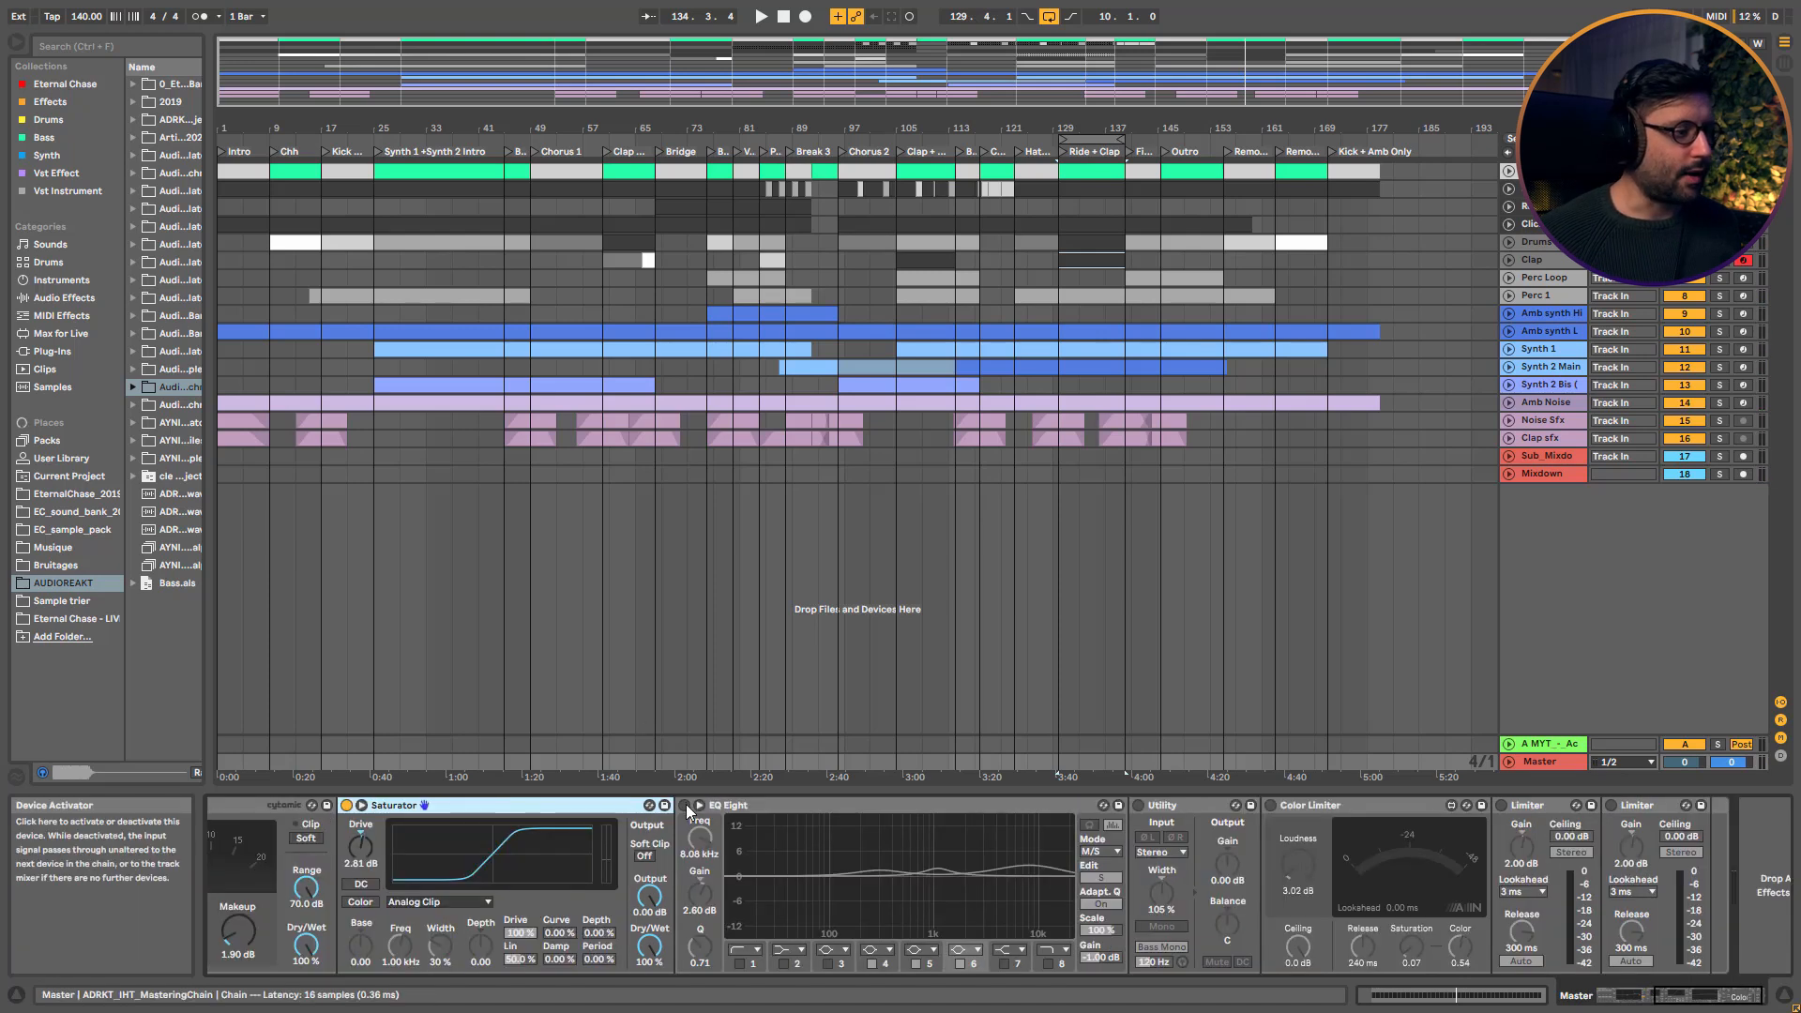
pyautogui.click(717, 806)
pyautogui.press('space')
pyautogui.click(685, 808)
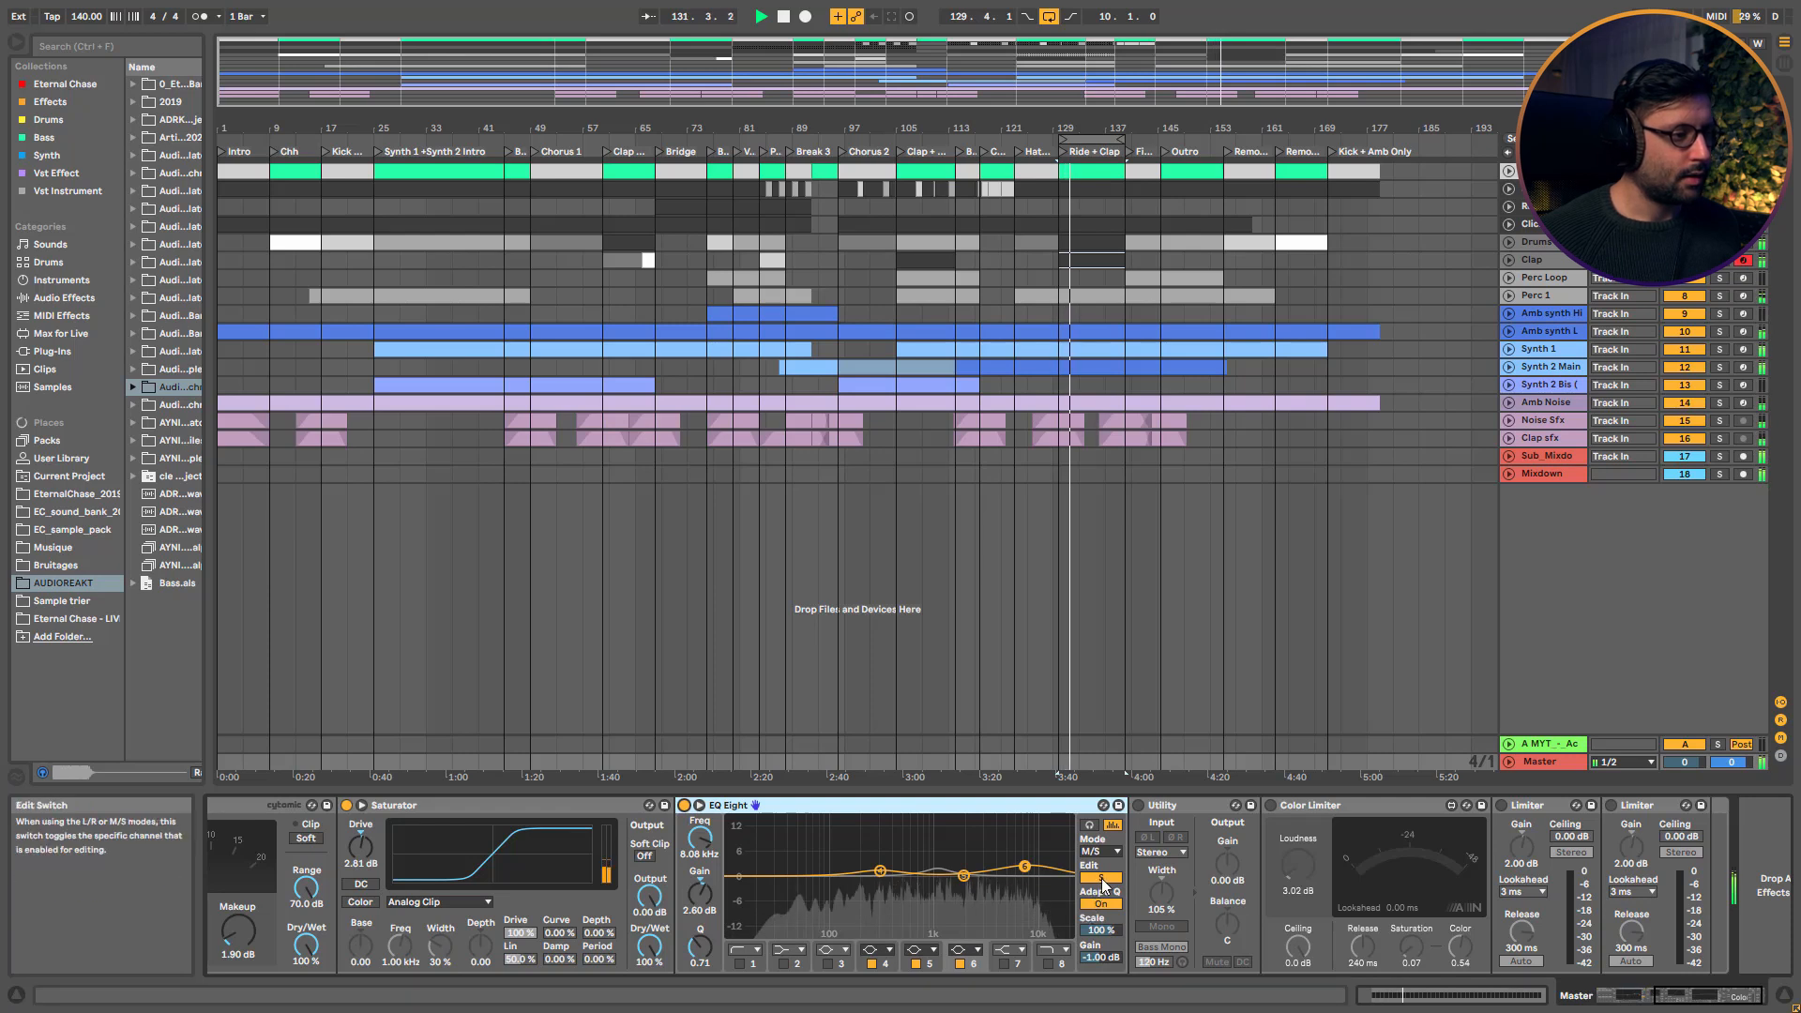
# Audition the mid/side EQ Eight's side bands 4 and 6 by ear, keeping their settings
pyautogui.click(1091, 826)
pyautogui.click(1091, 826)
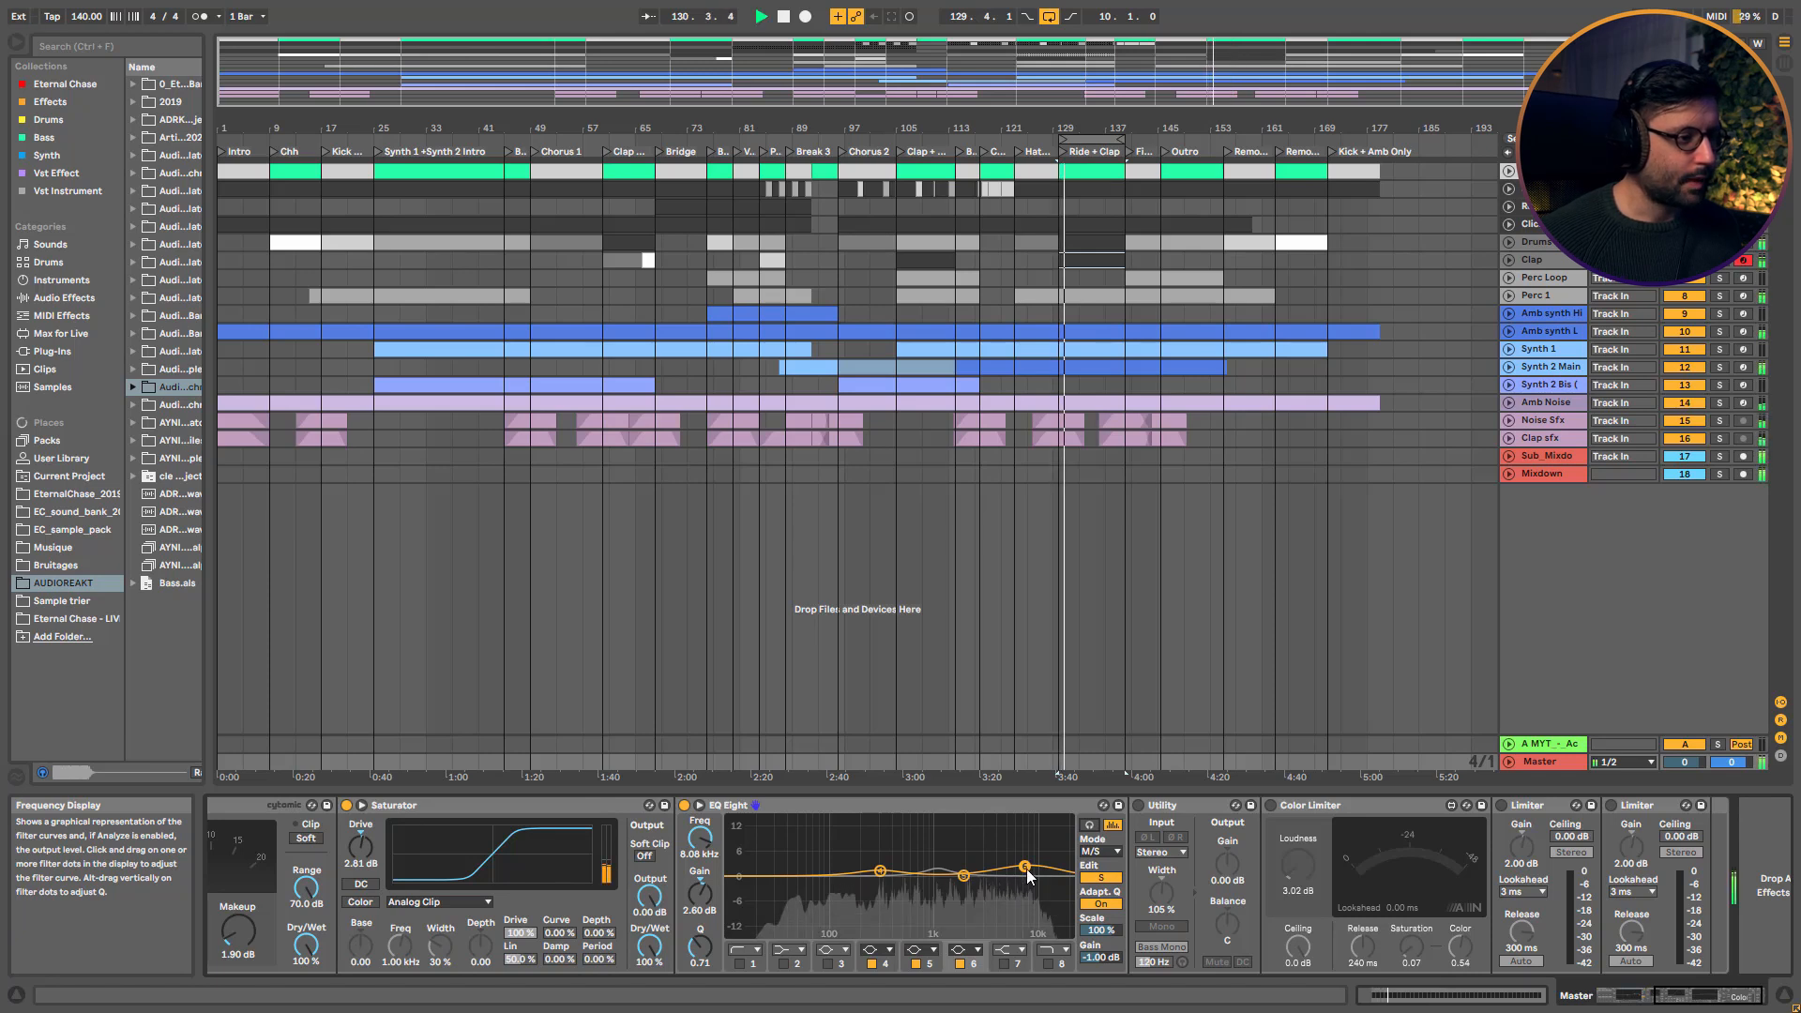
pyautogui.moveTo(882, 871)
pyautogui.mouseDown()
pyautogui.moveTo(883, 828)
pyautogui.moveTo(880, 872)
pyautogui.mouseUp()
pyautogui.moveTo(1024, 867)
pyautogui.mouseDown()
pyautogui.moveTo(1025, 849)
pyautogui.moveTo(1024, 867)
pyautogui.mouseUp()
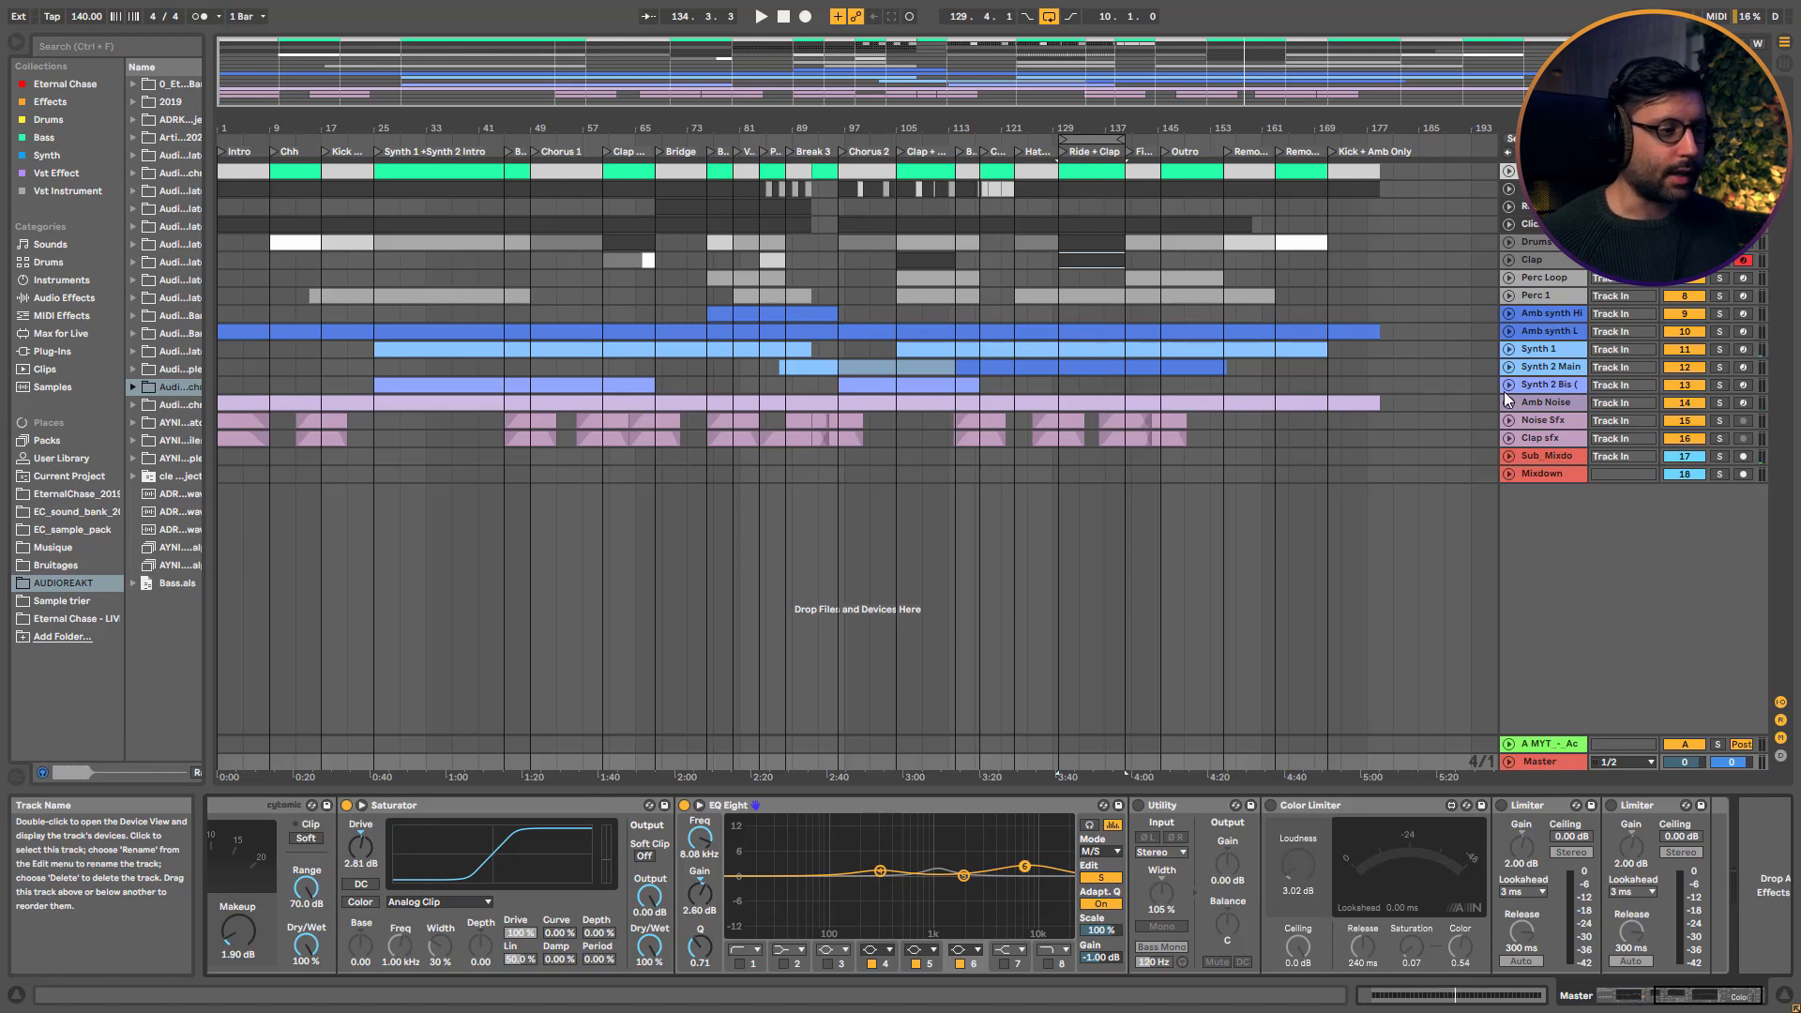
# Select side bands 4, 6 and 5 of the mid/side EQ Eight in turn to examine their settings
pyautogui.click(879, 872)
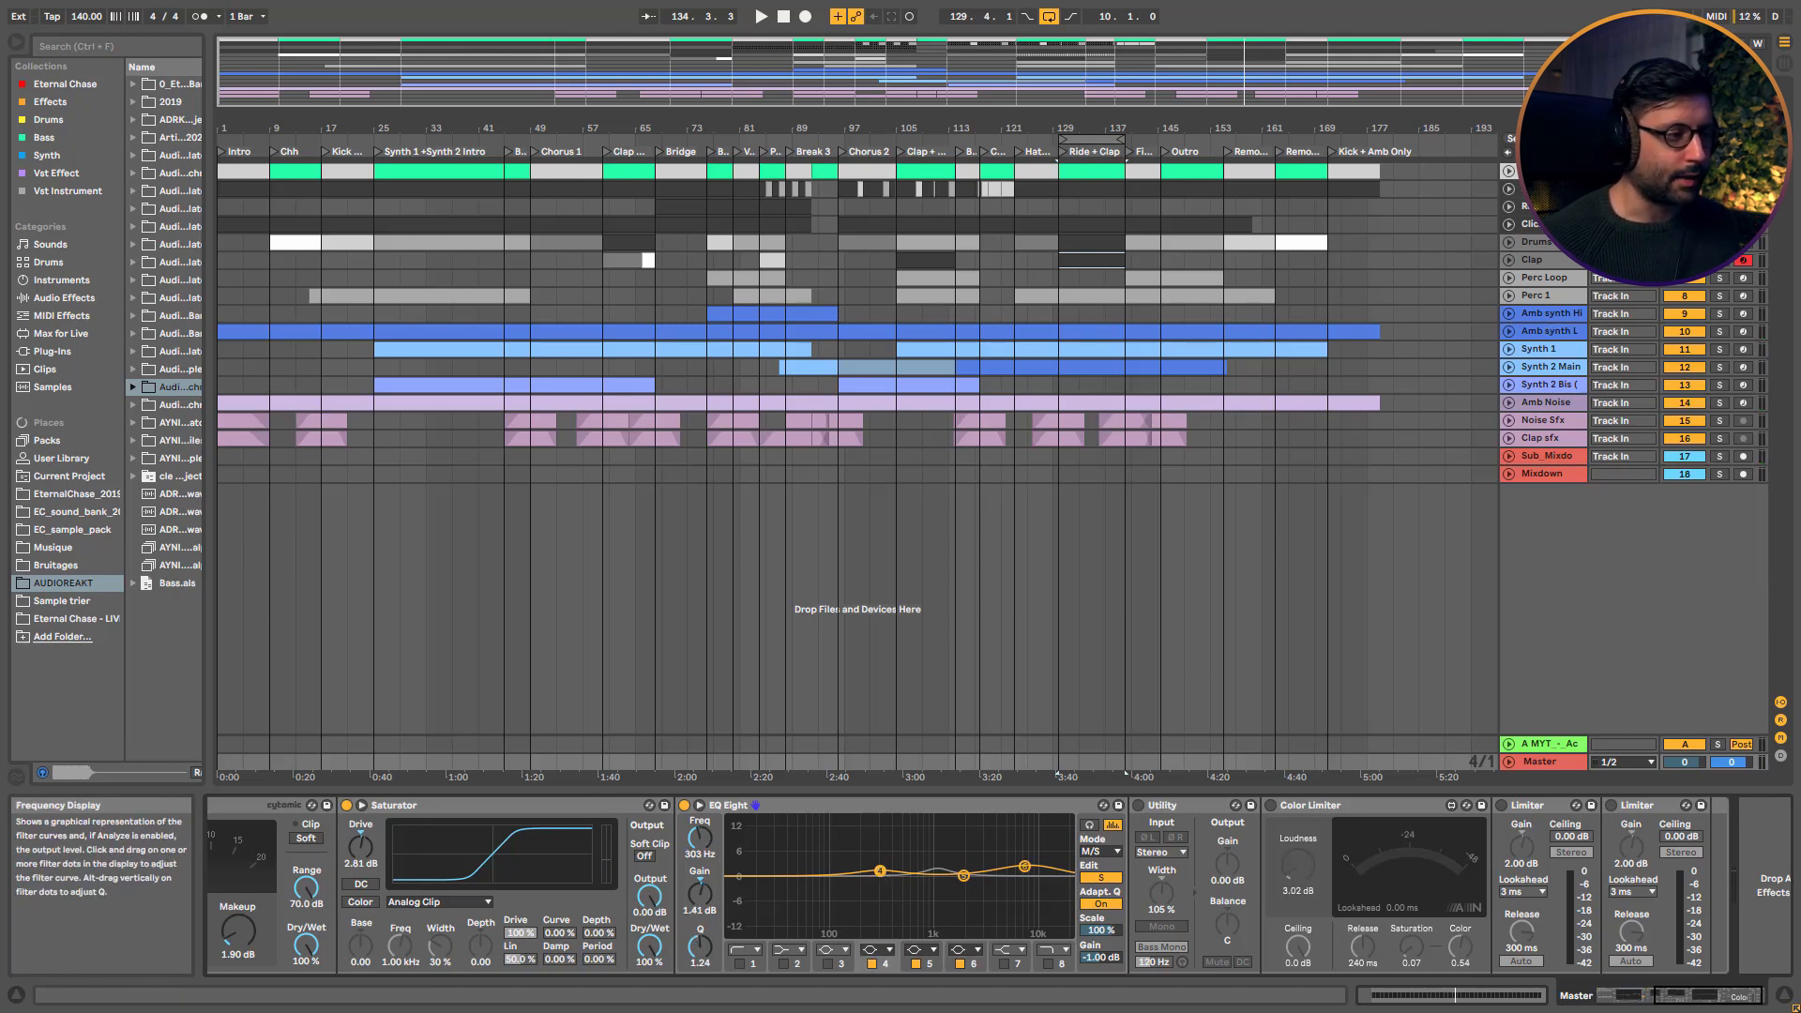
pyautogui.click(1027, 868)
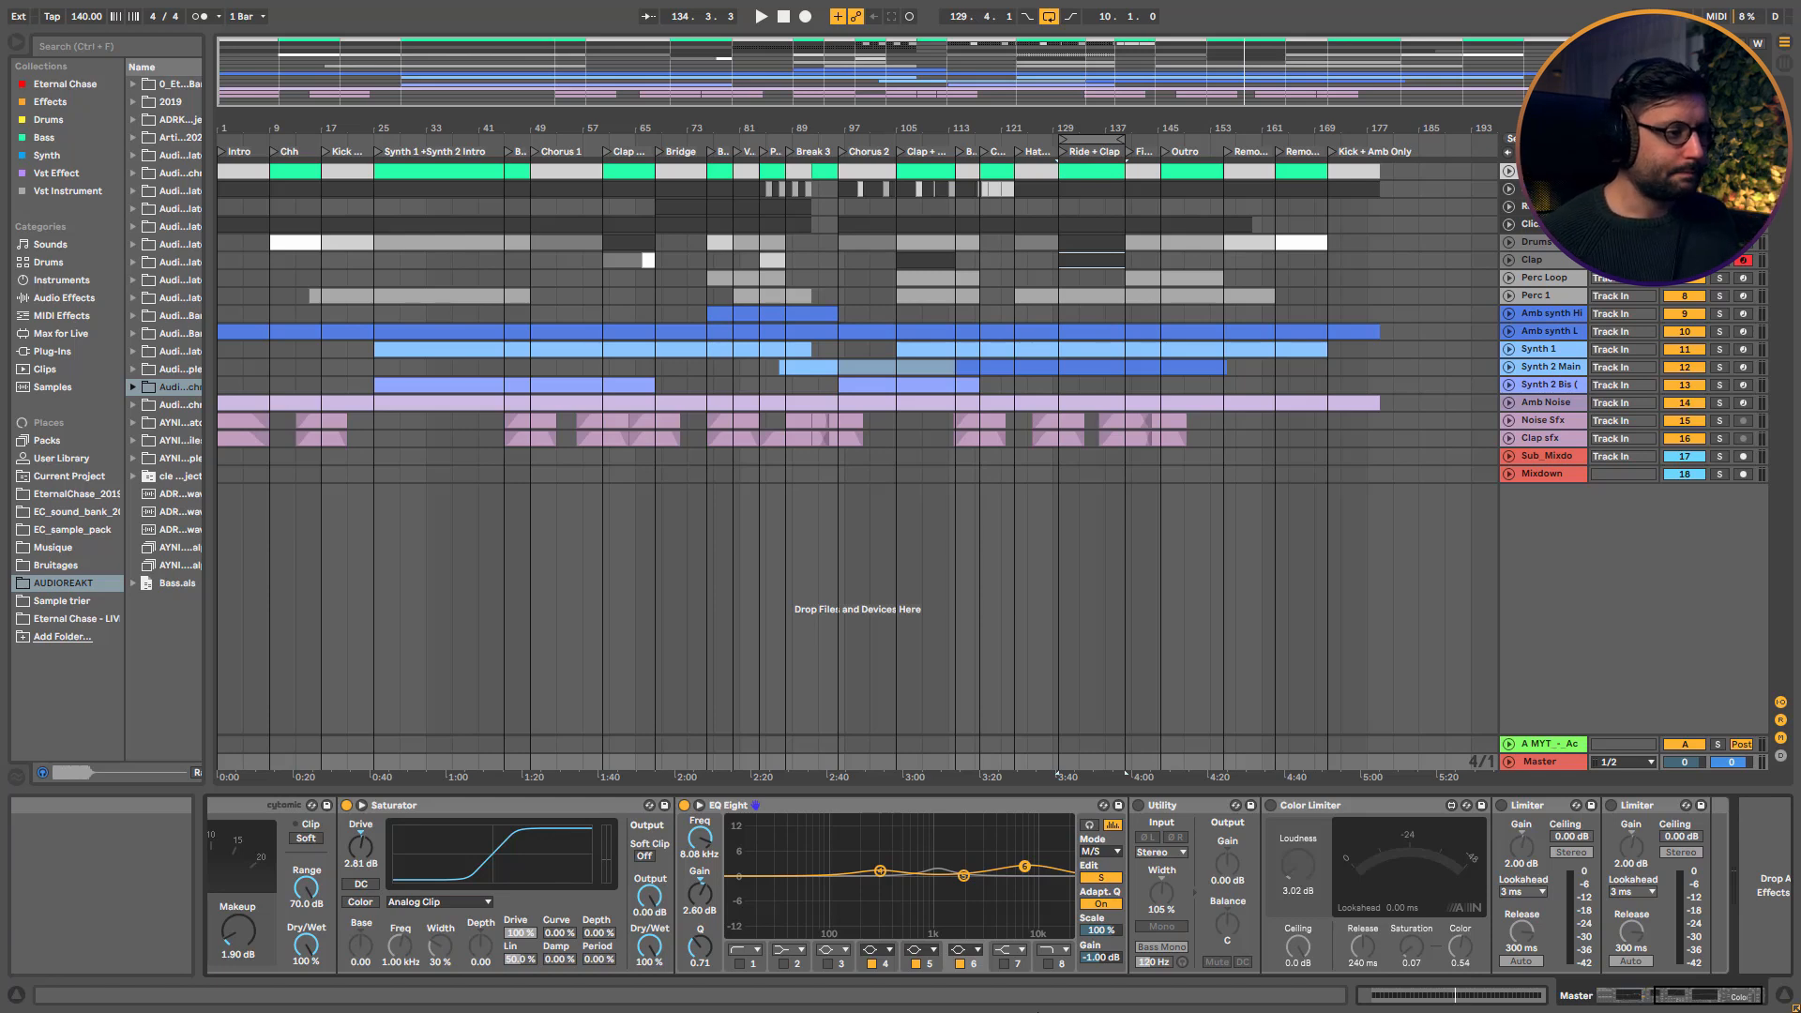
pyautogui.click(963, 876)
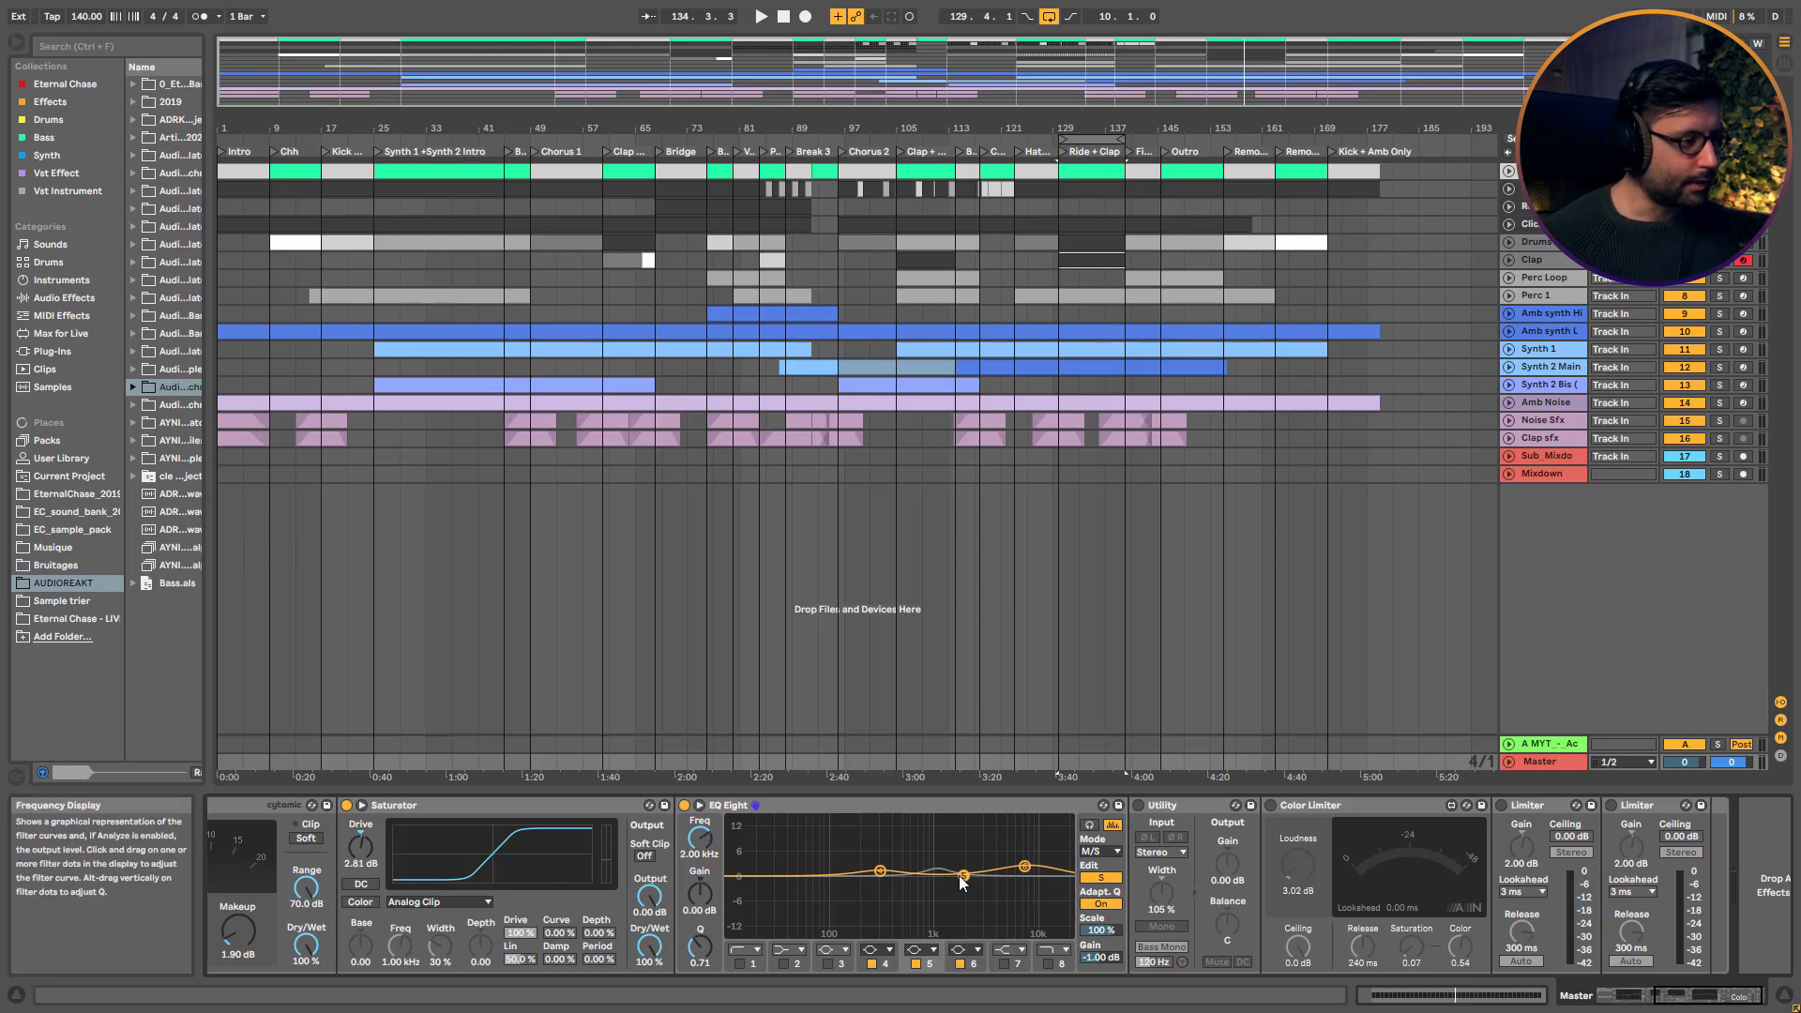
# Switch the EQ Eight to mid-channel editing, select band 3, and toggle that band off and on during loop playback
pyautogui.click(1110, 880)
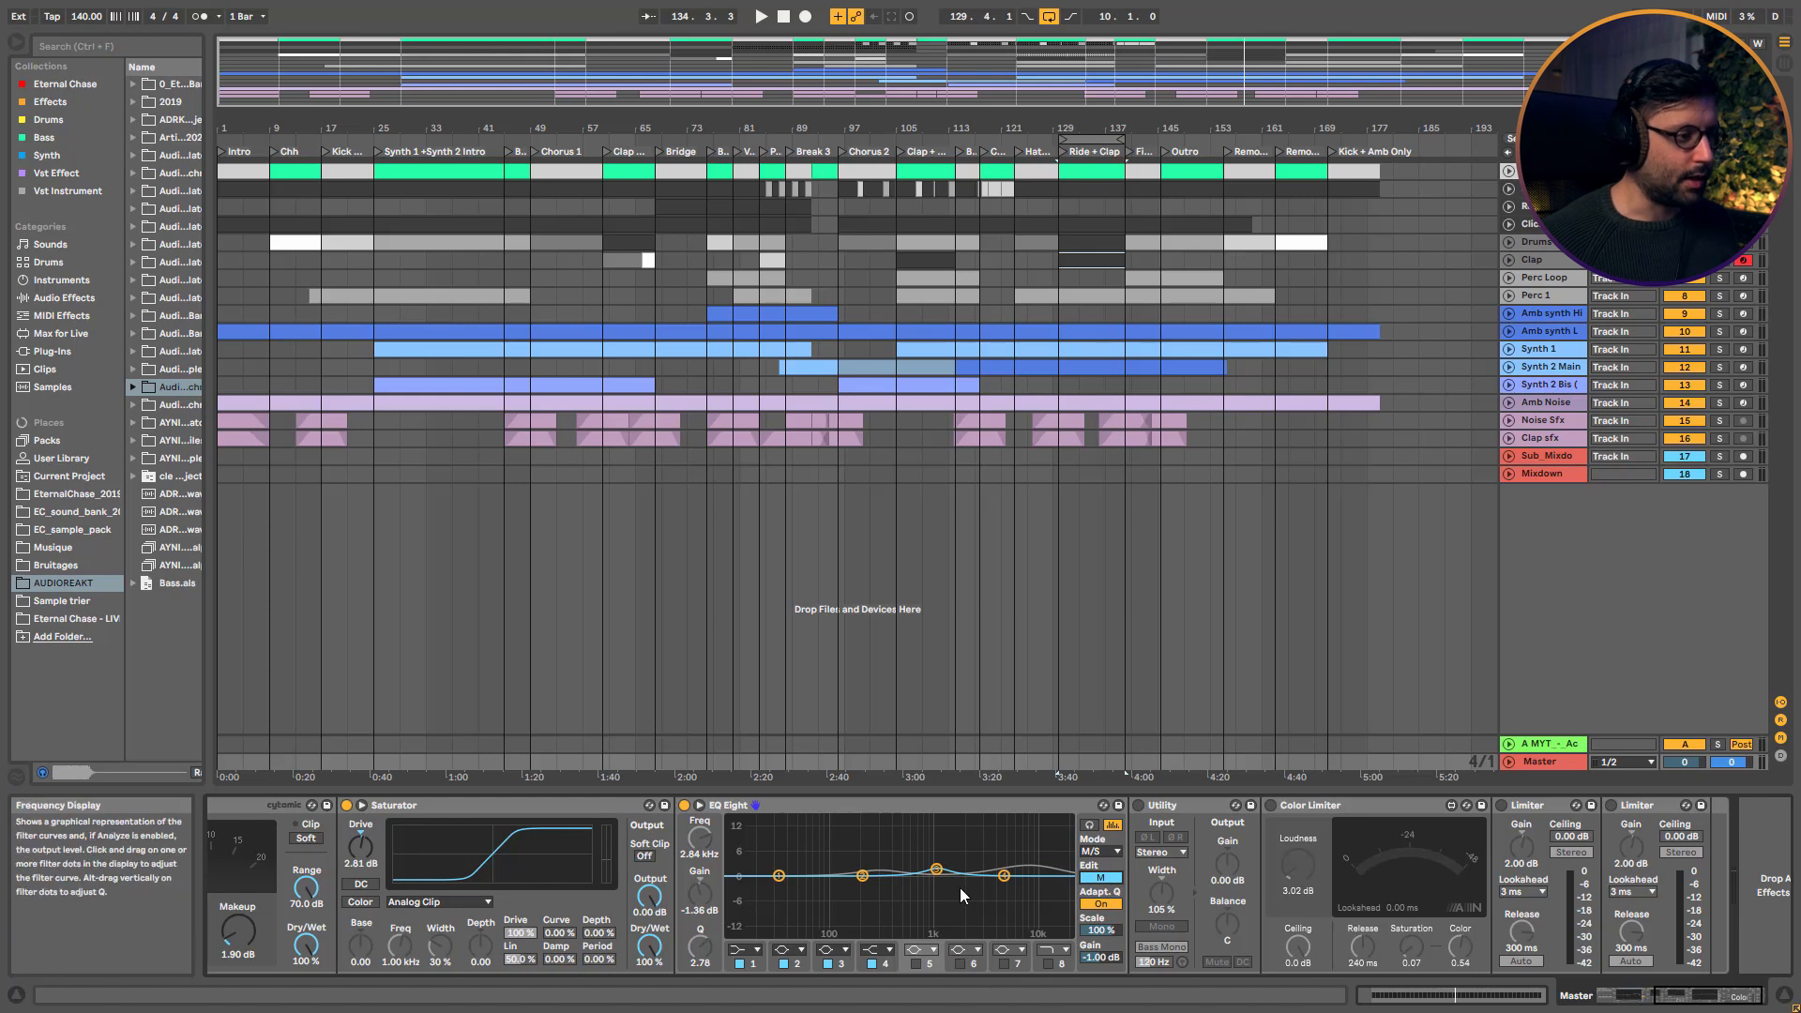
pyautogui.click(938, 872)
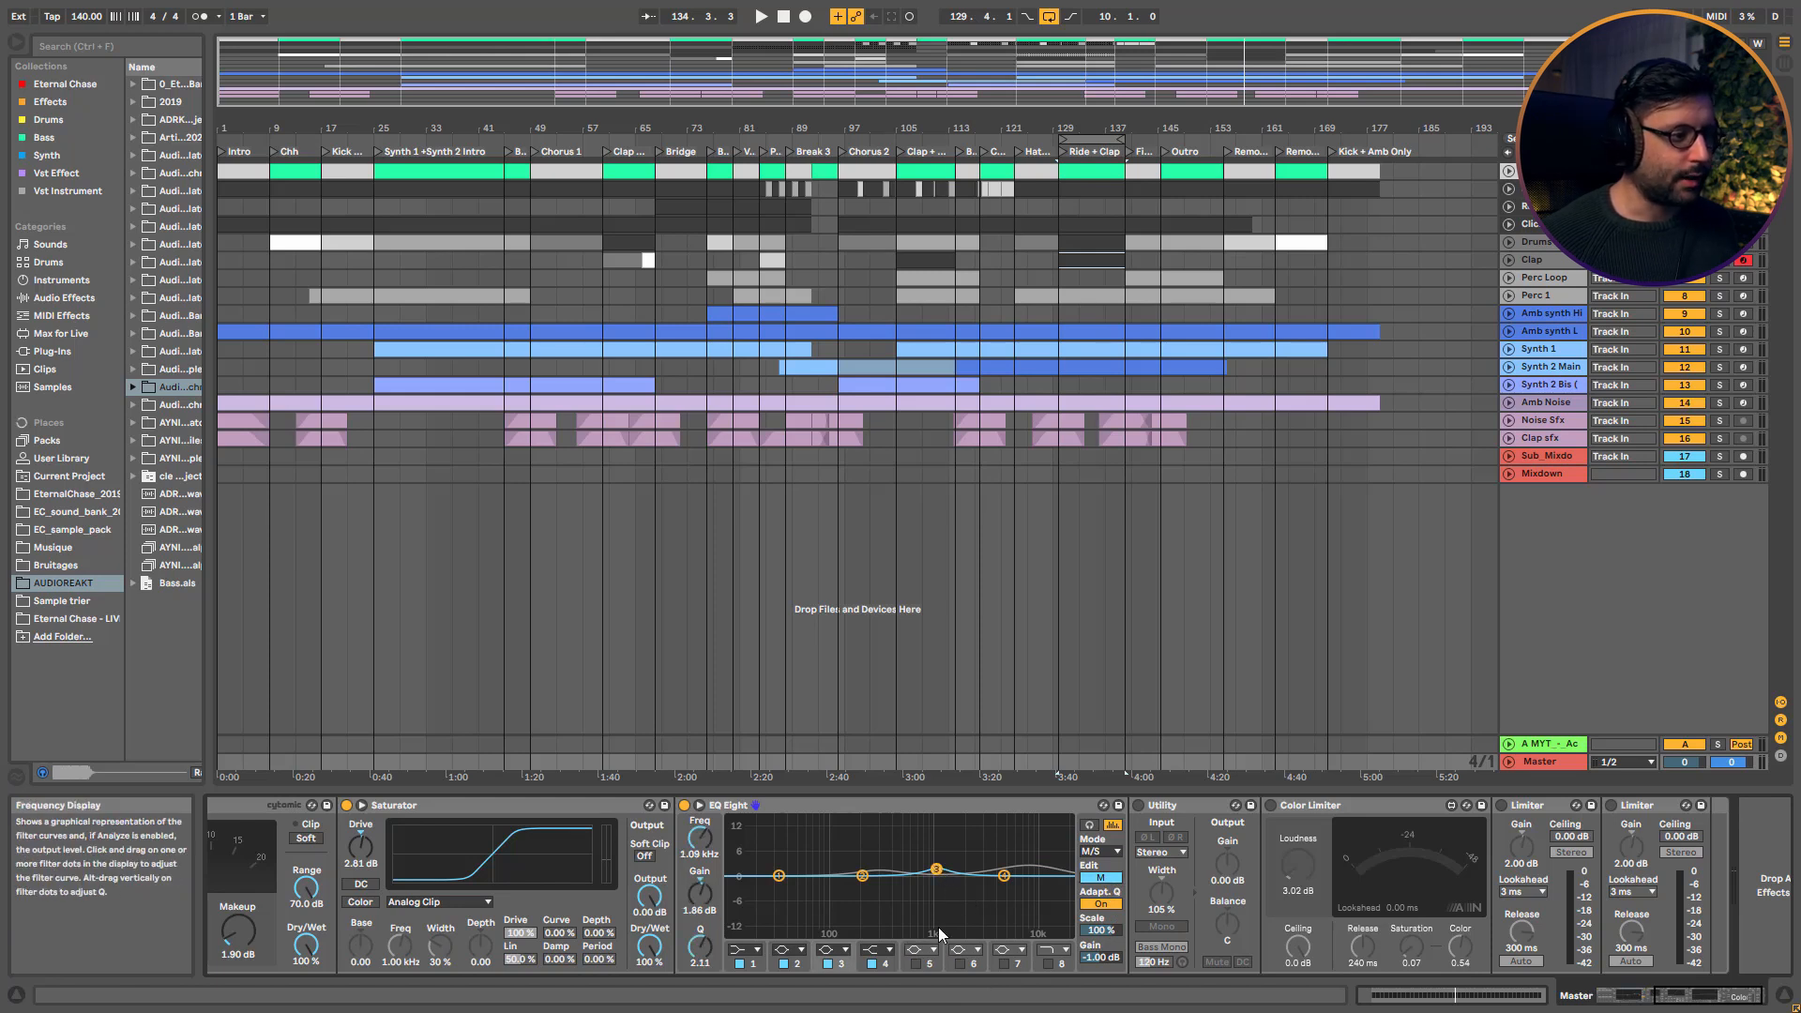
pyautogui.press('space')
pyautogui.click(828, 964)
pyautogui.click(828, 963)
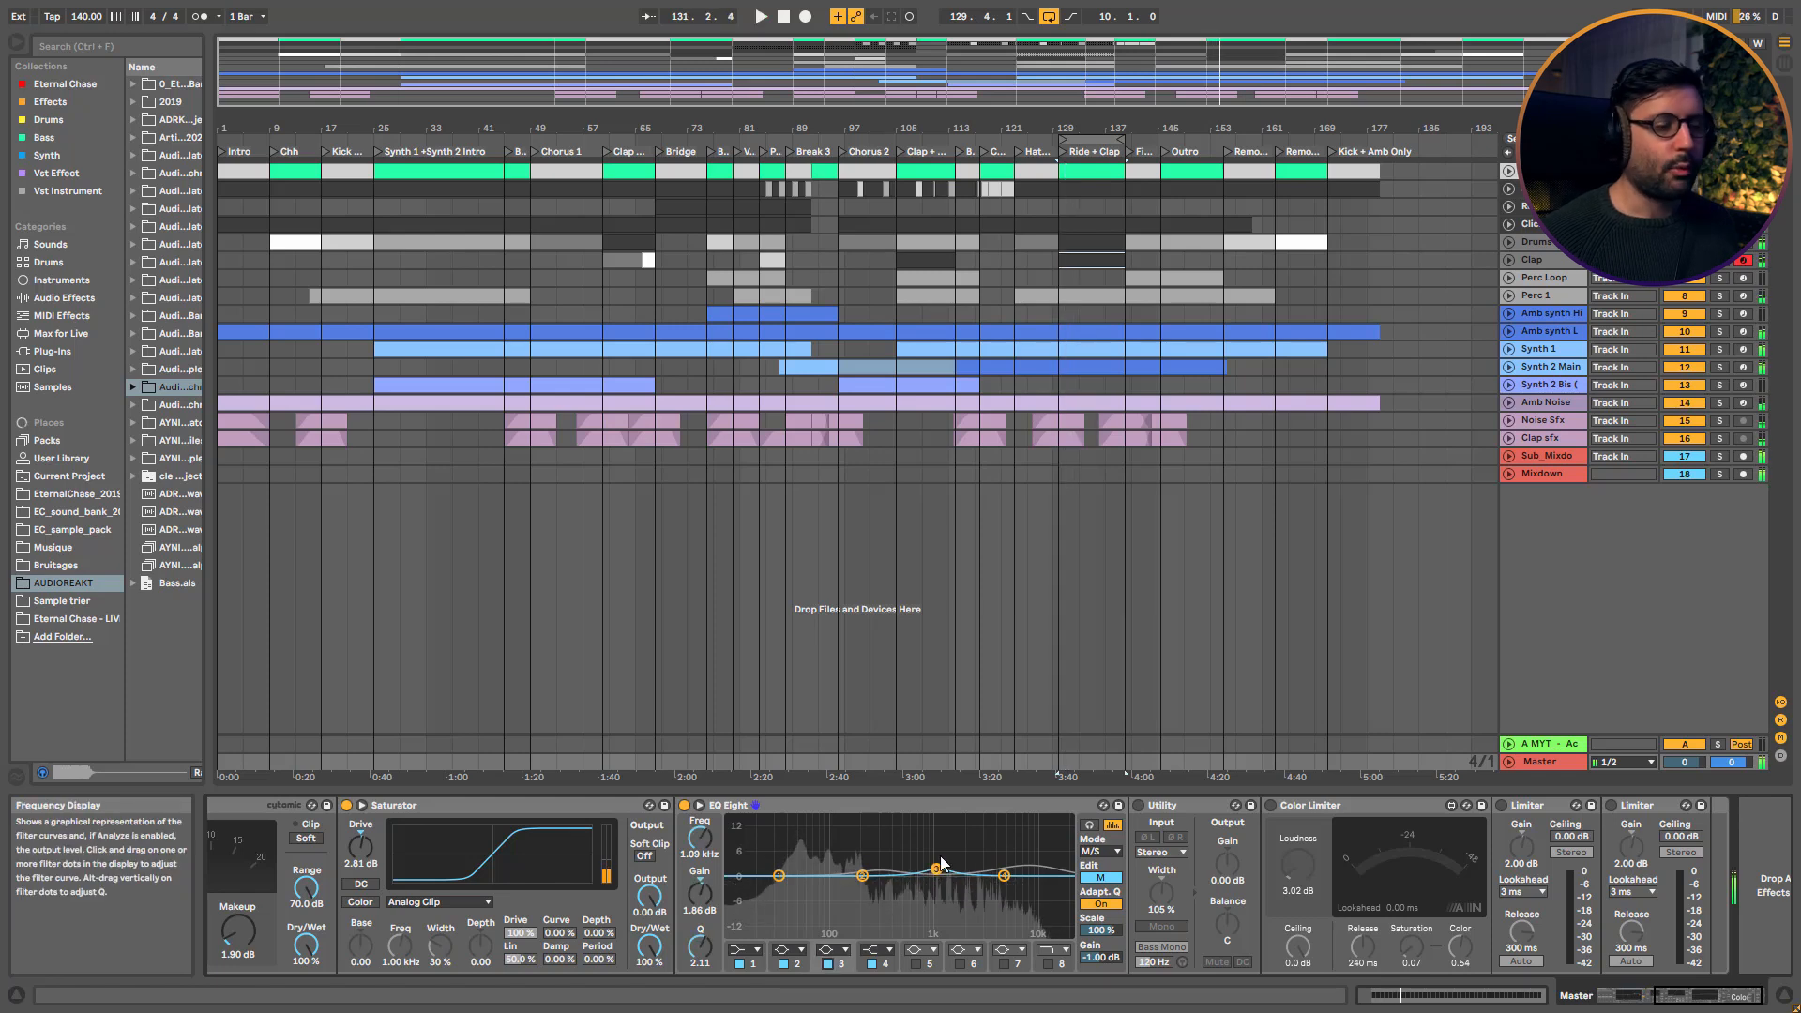
# Solo the Synth 2 Main track and compare the EQ Eight's mid band 3 off and on while the loop plays
pyautogui.click(1722, 349)
pyautogui.click(1721, 367)
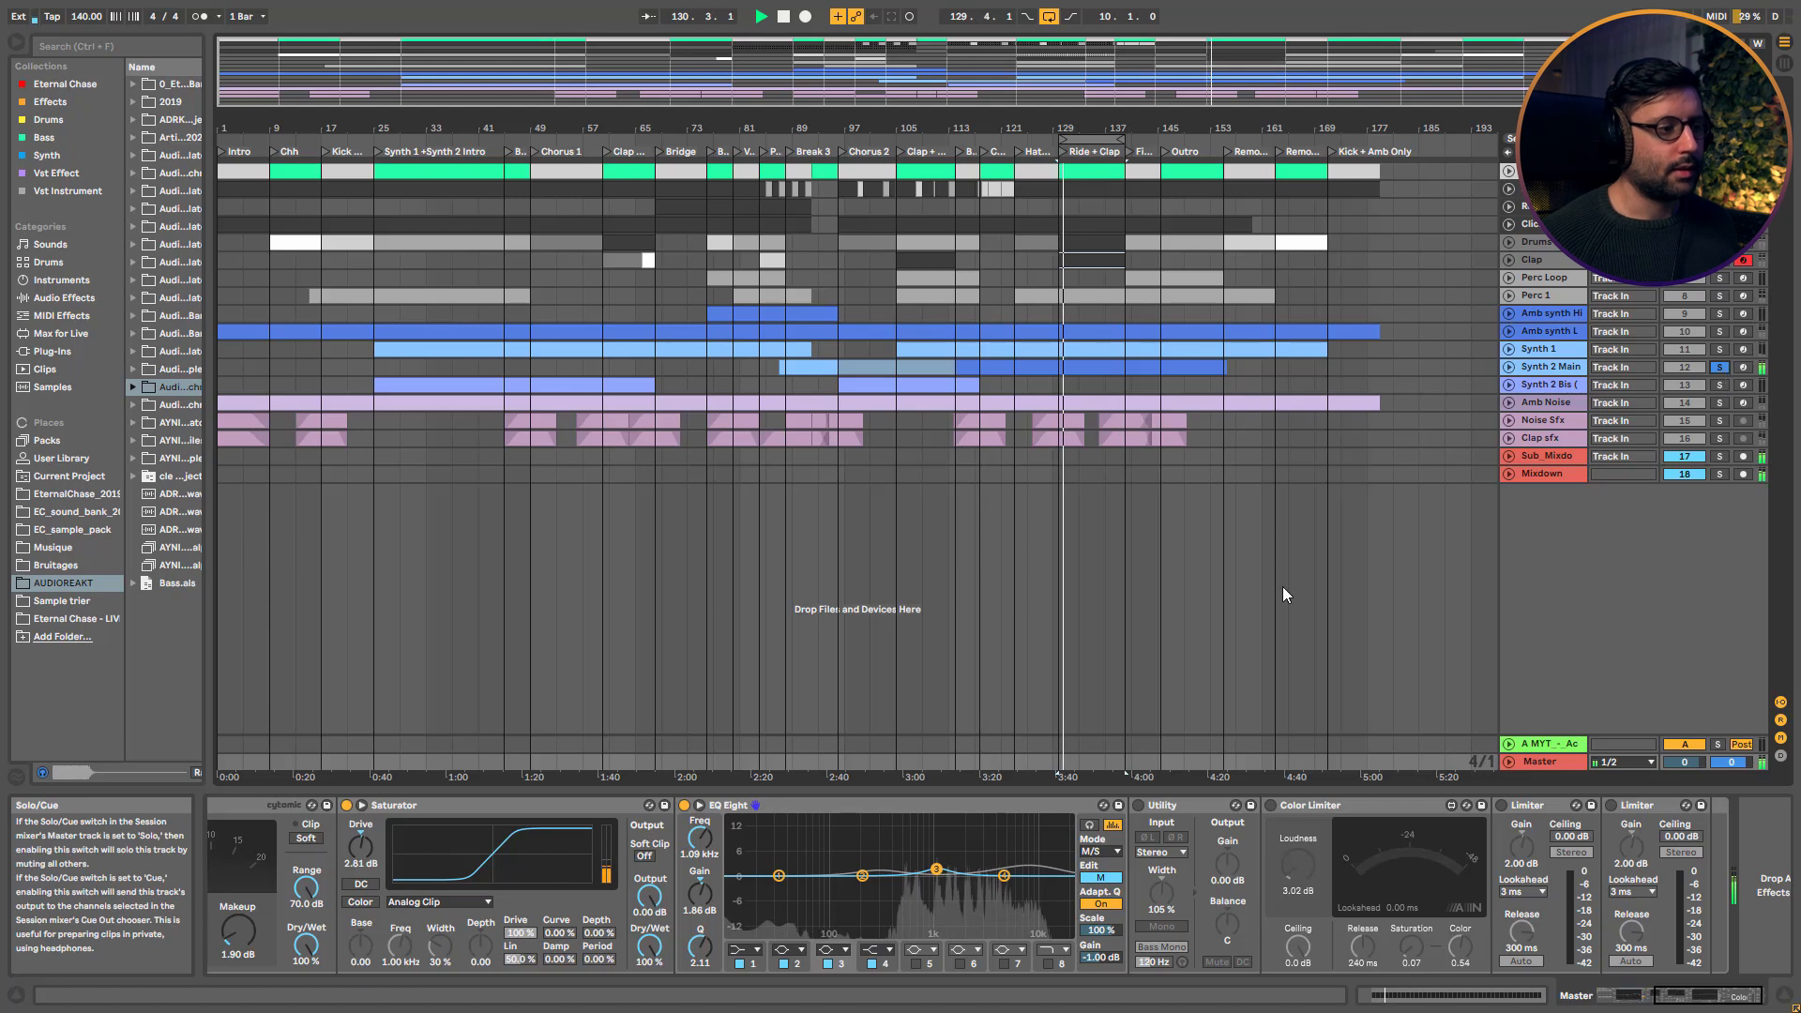
pyautogui.click(826, 964)
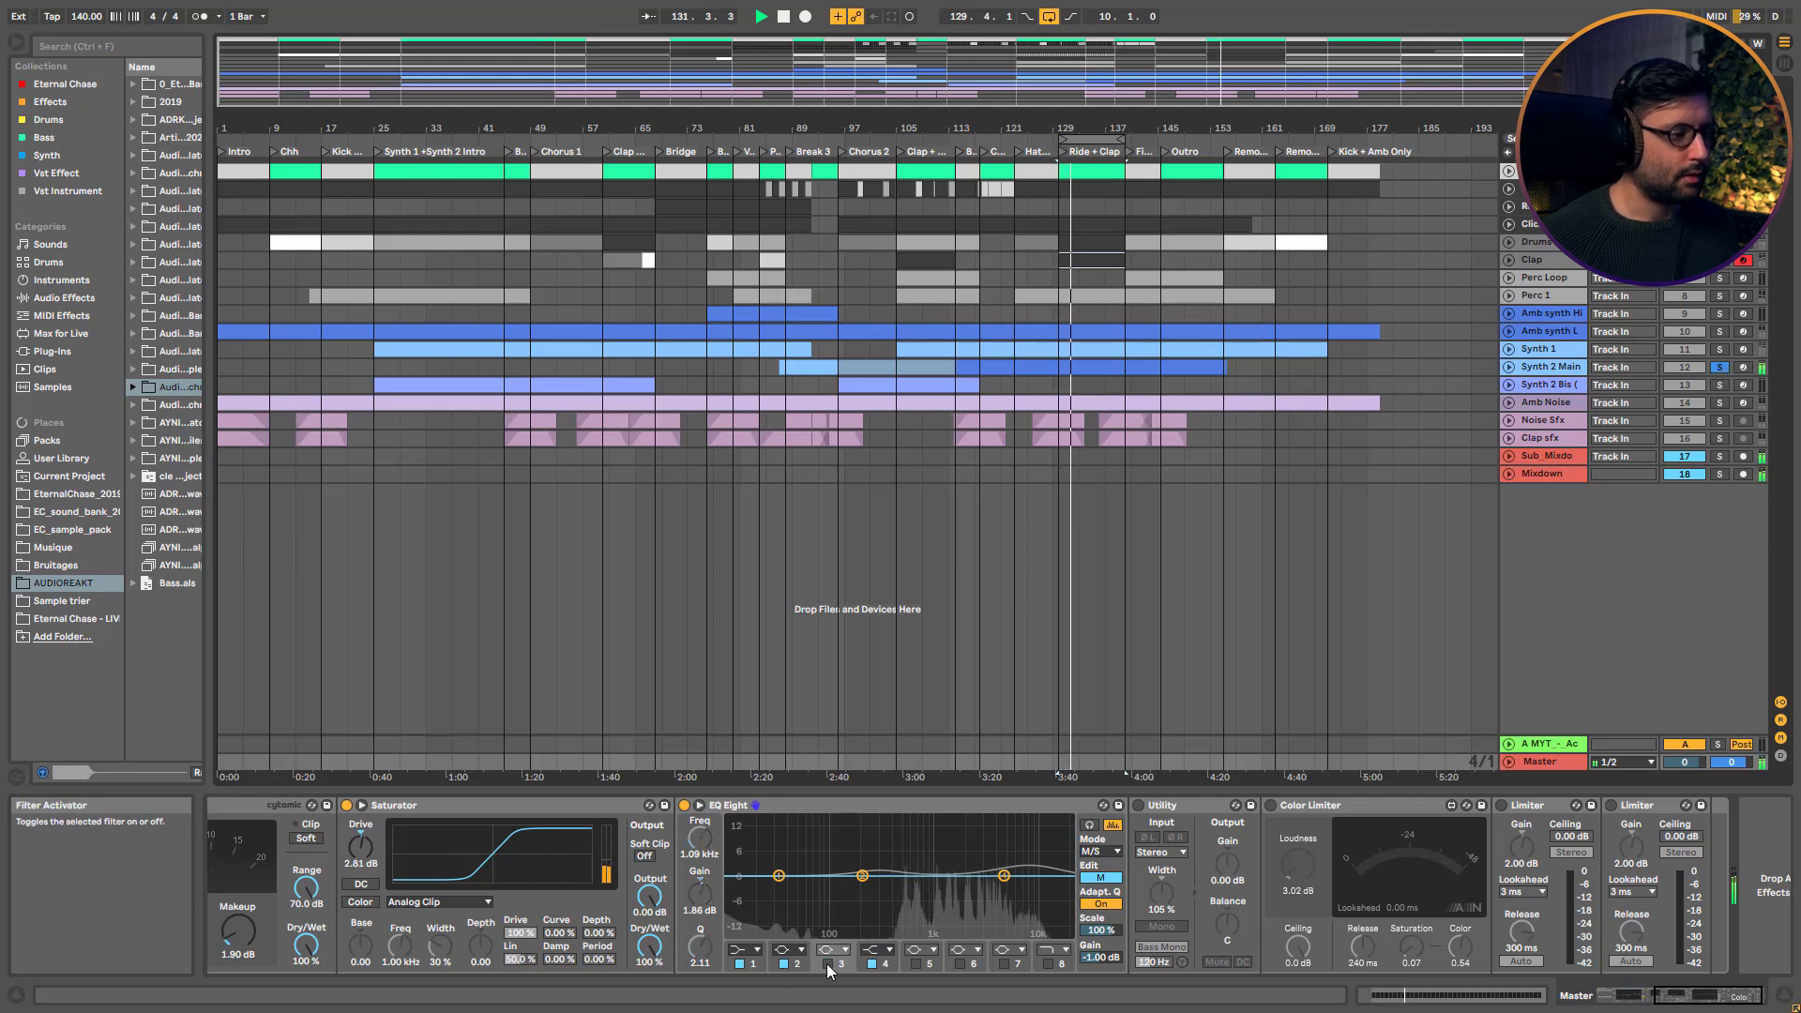
pyautogui.click(826, 964)
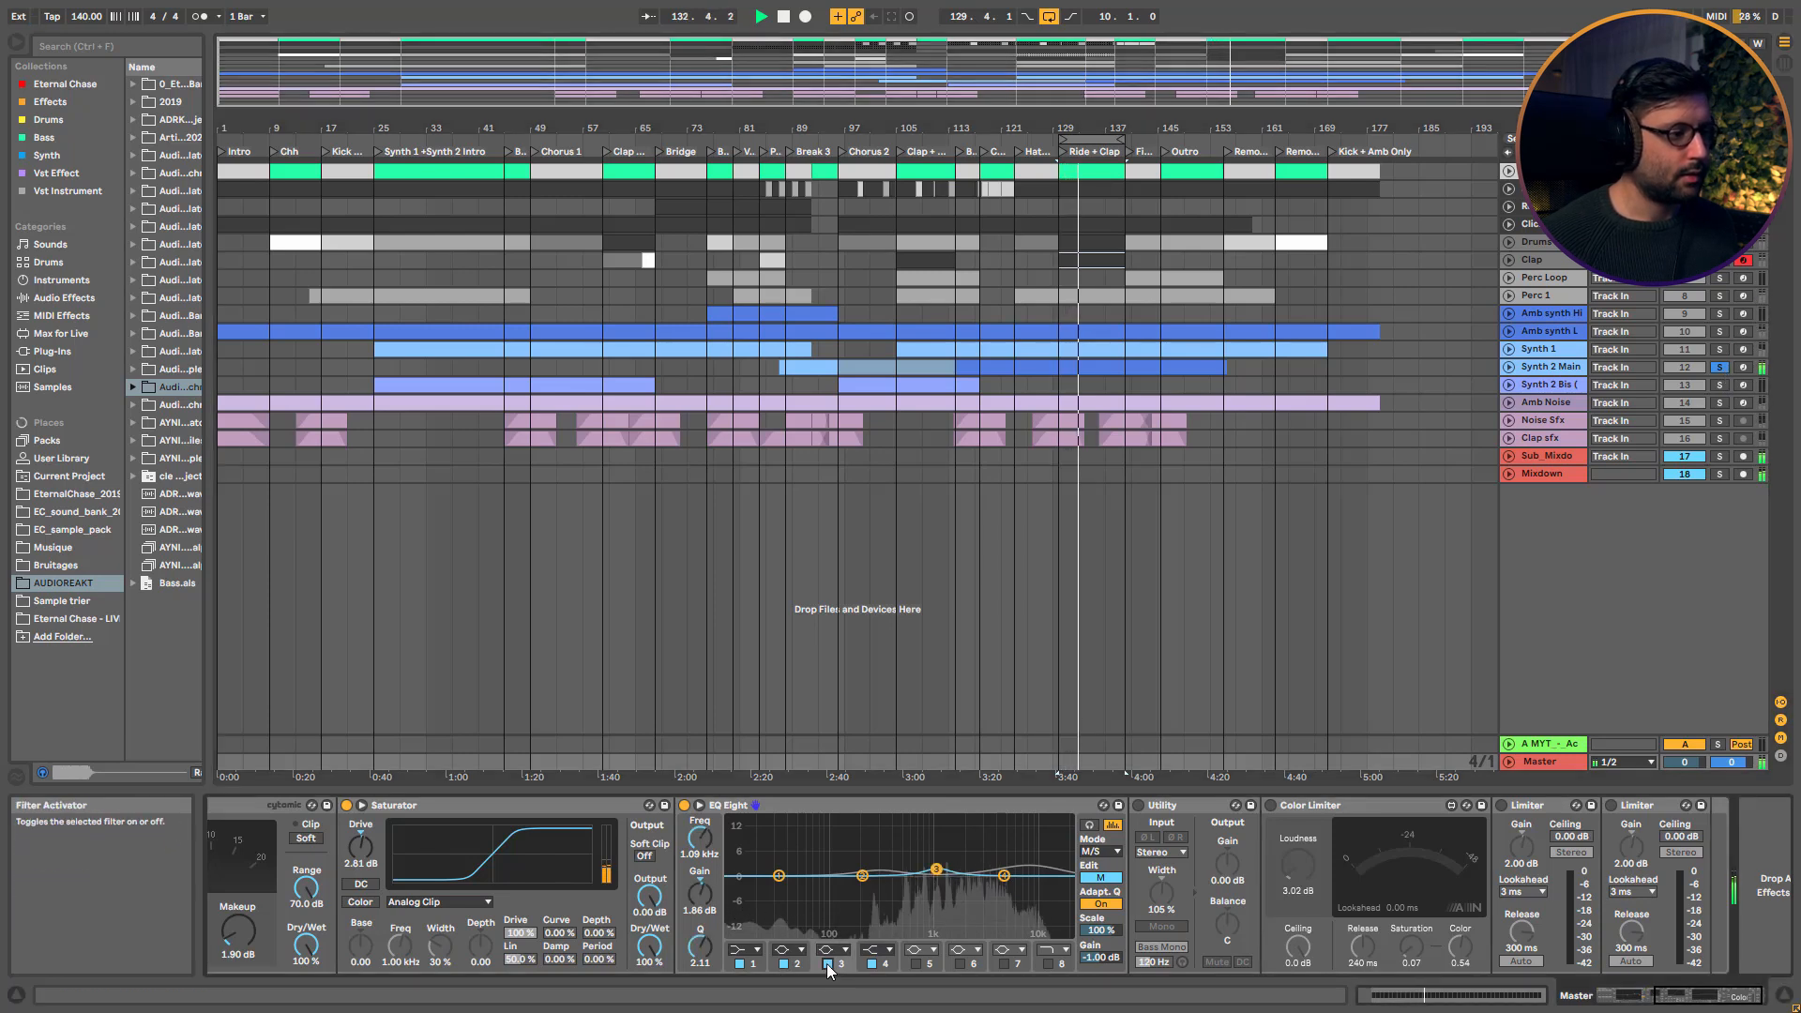
# Return the EQ Eight to side-channel editing and compare the whole device bypassed and active on the soloed synth
pyautogui.click(1094, 883)
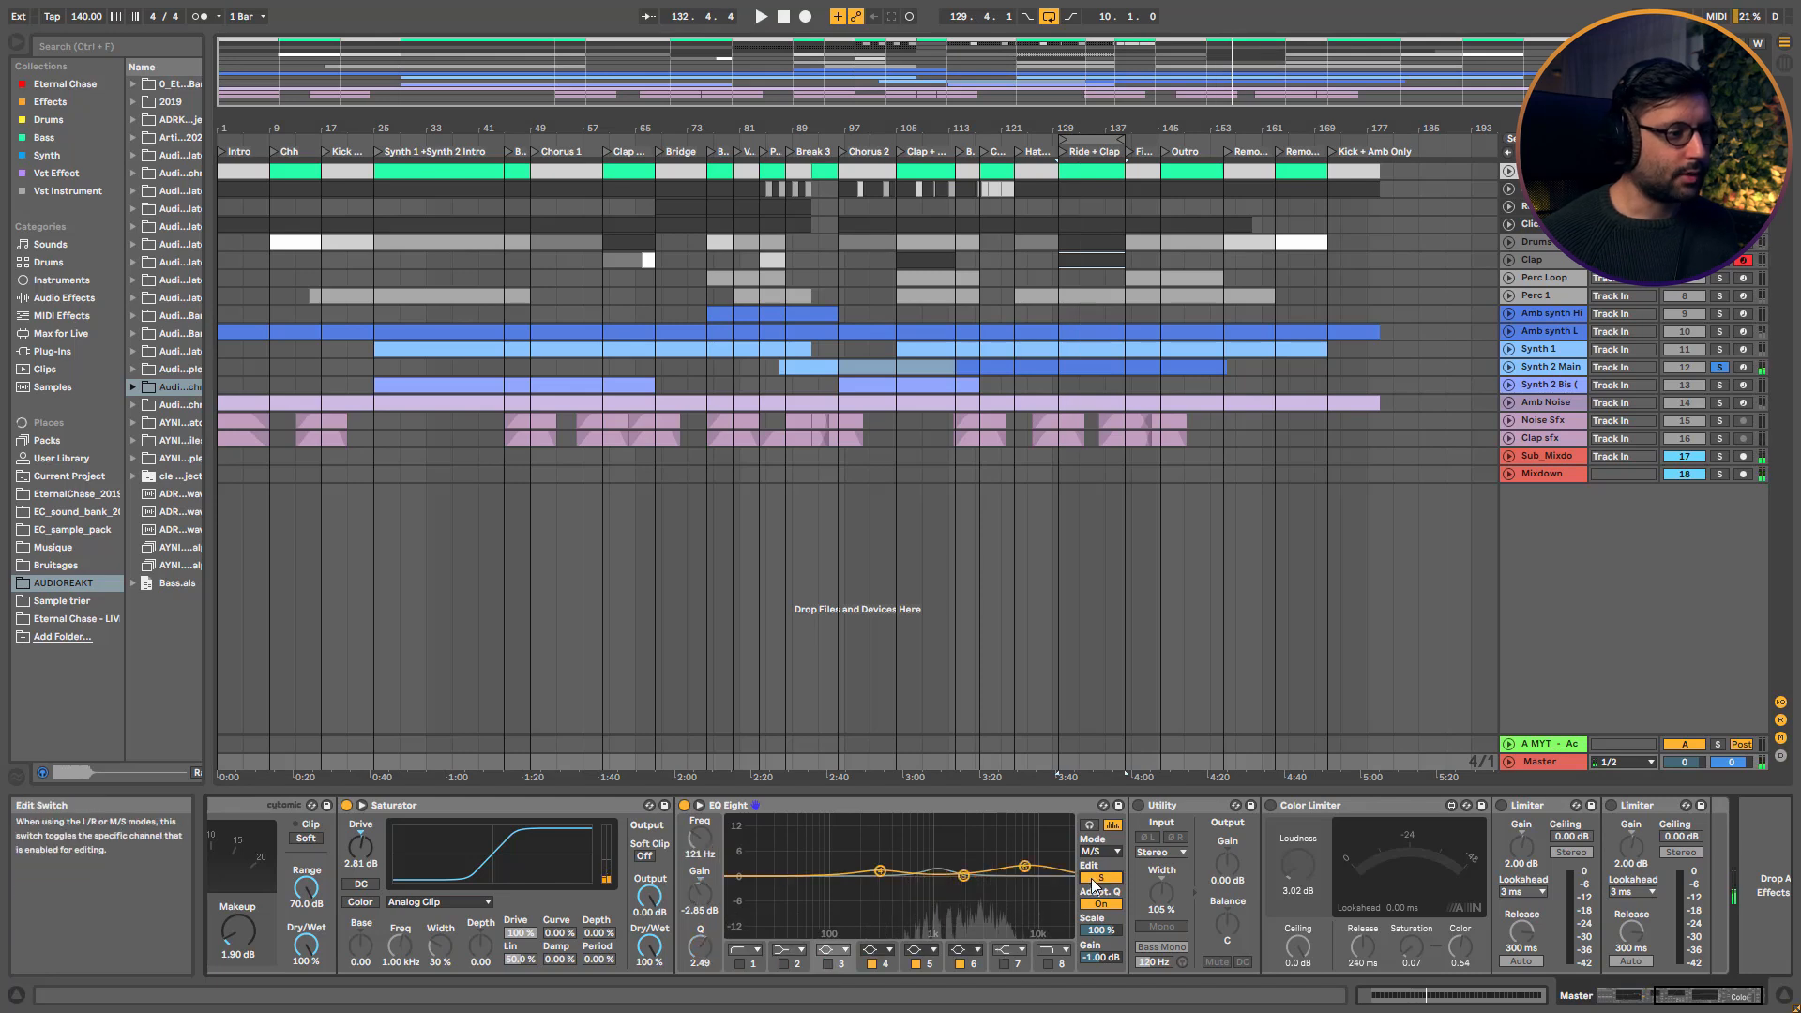
pyautogui.press('space')
pyautogui.click(685, 806)
pyautogui.click(685, 807)
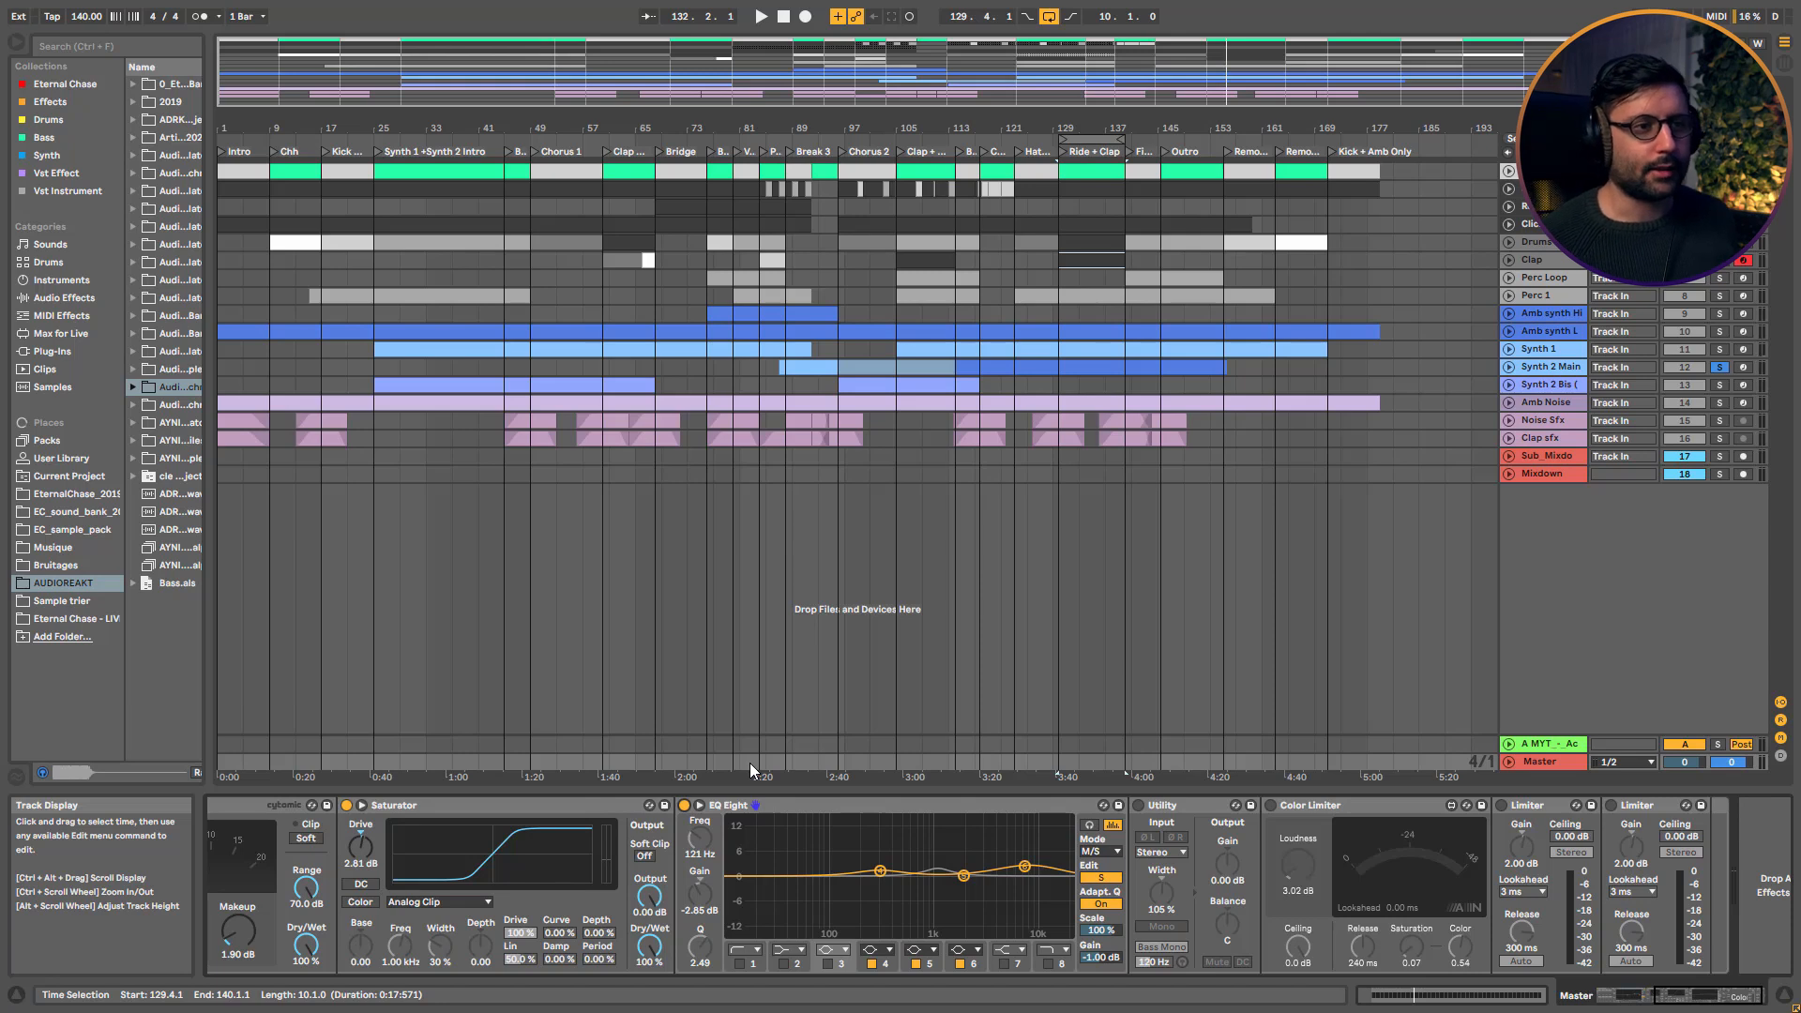
# Turn on the Utility, unsolo Synth 2 Main, and audition the 120 Hz Bass Mono range during loop playback
pyautogui.click(1142, 807)
pyautogui.click(1140, 806)
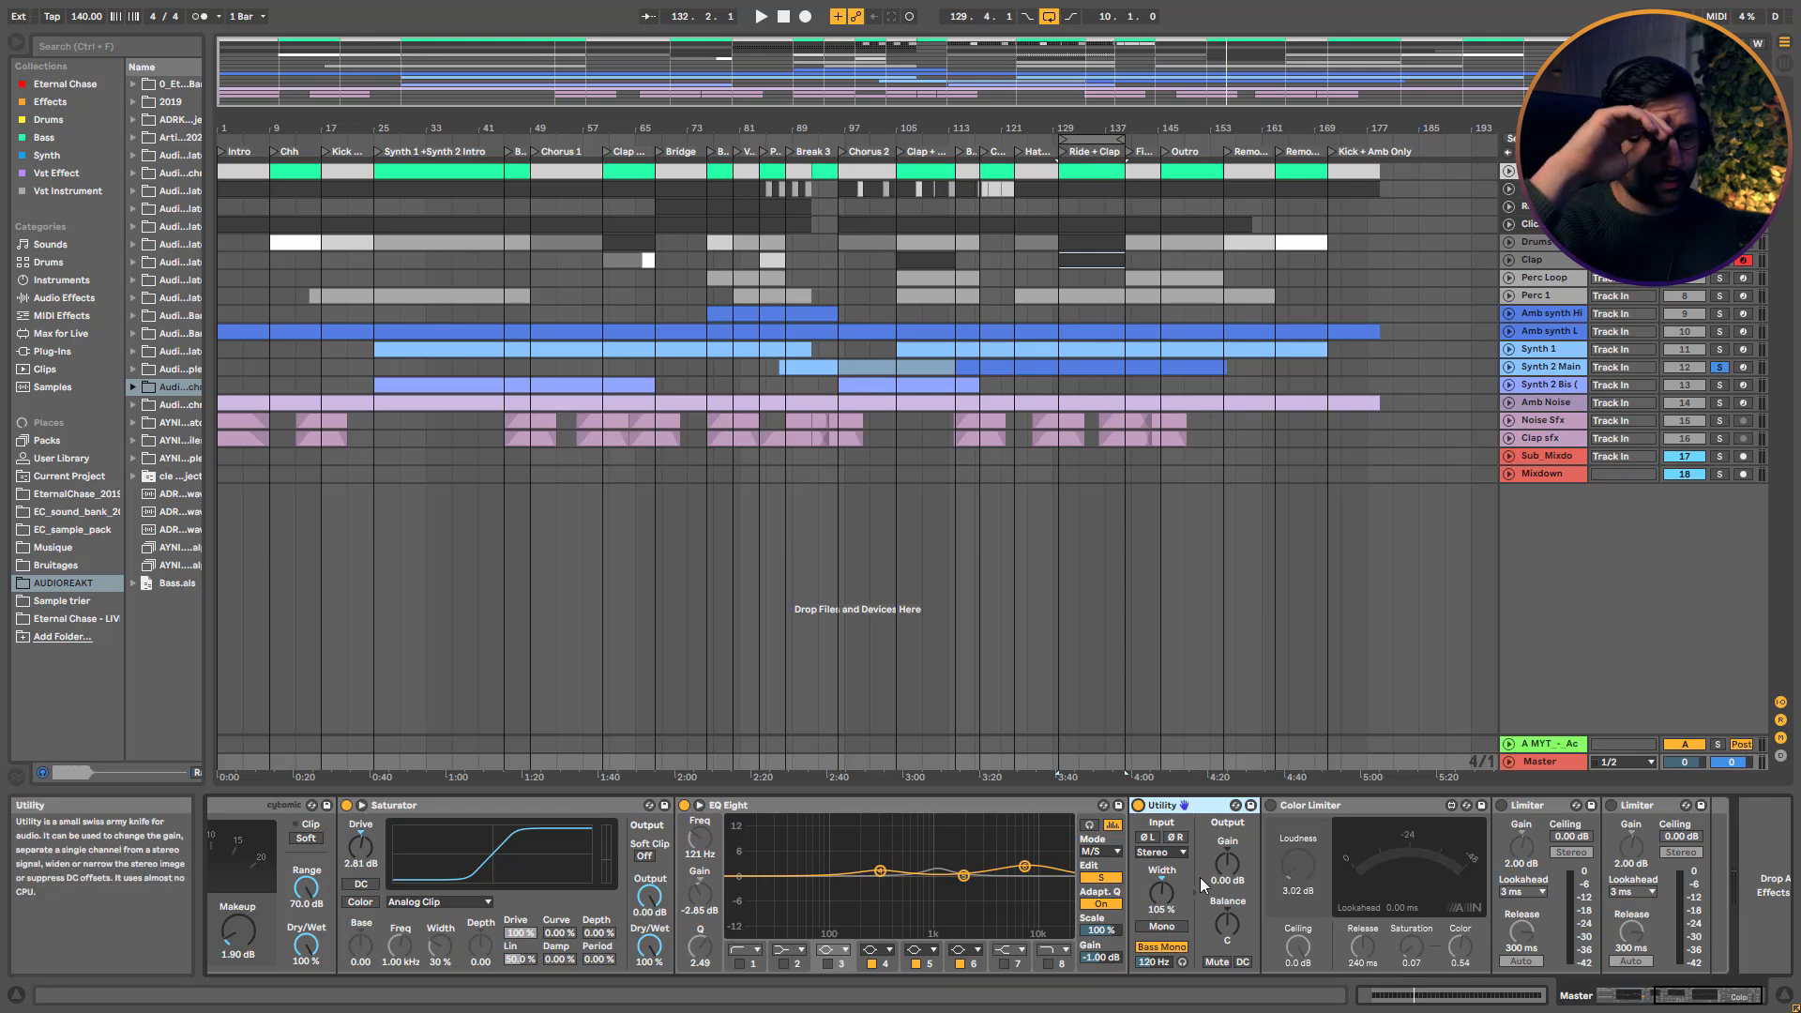
pyautogui.click(1182, 961)
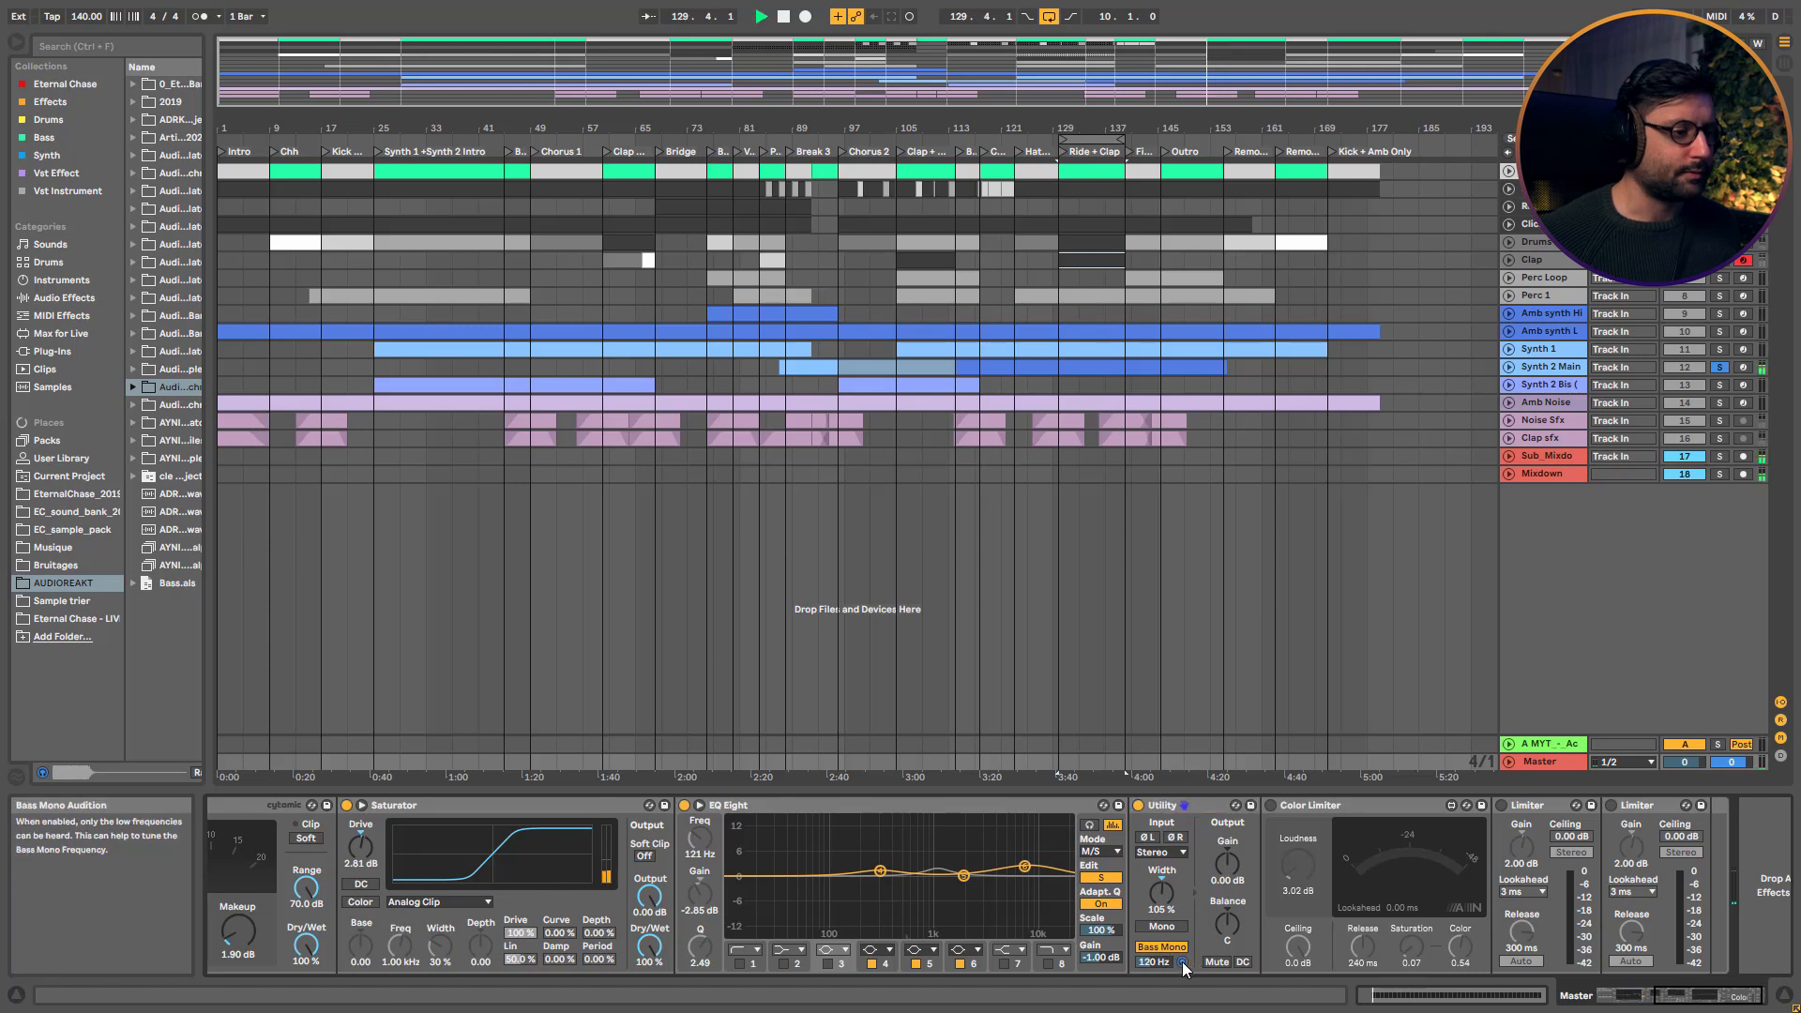
pyautogui.press('space')
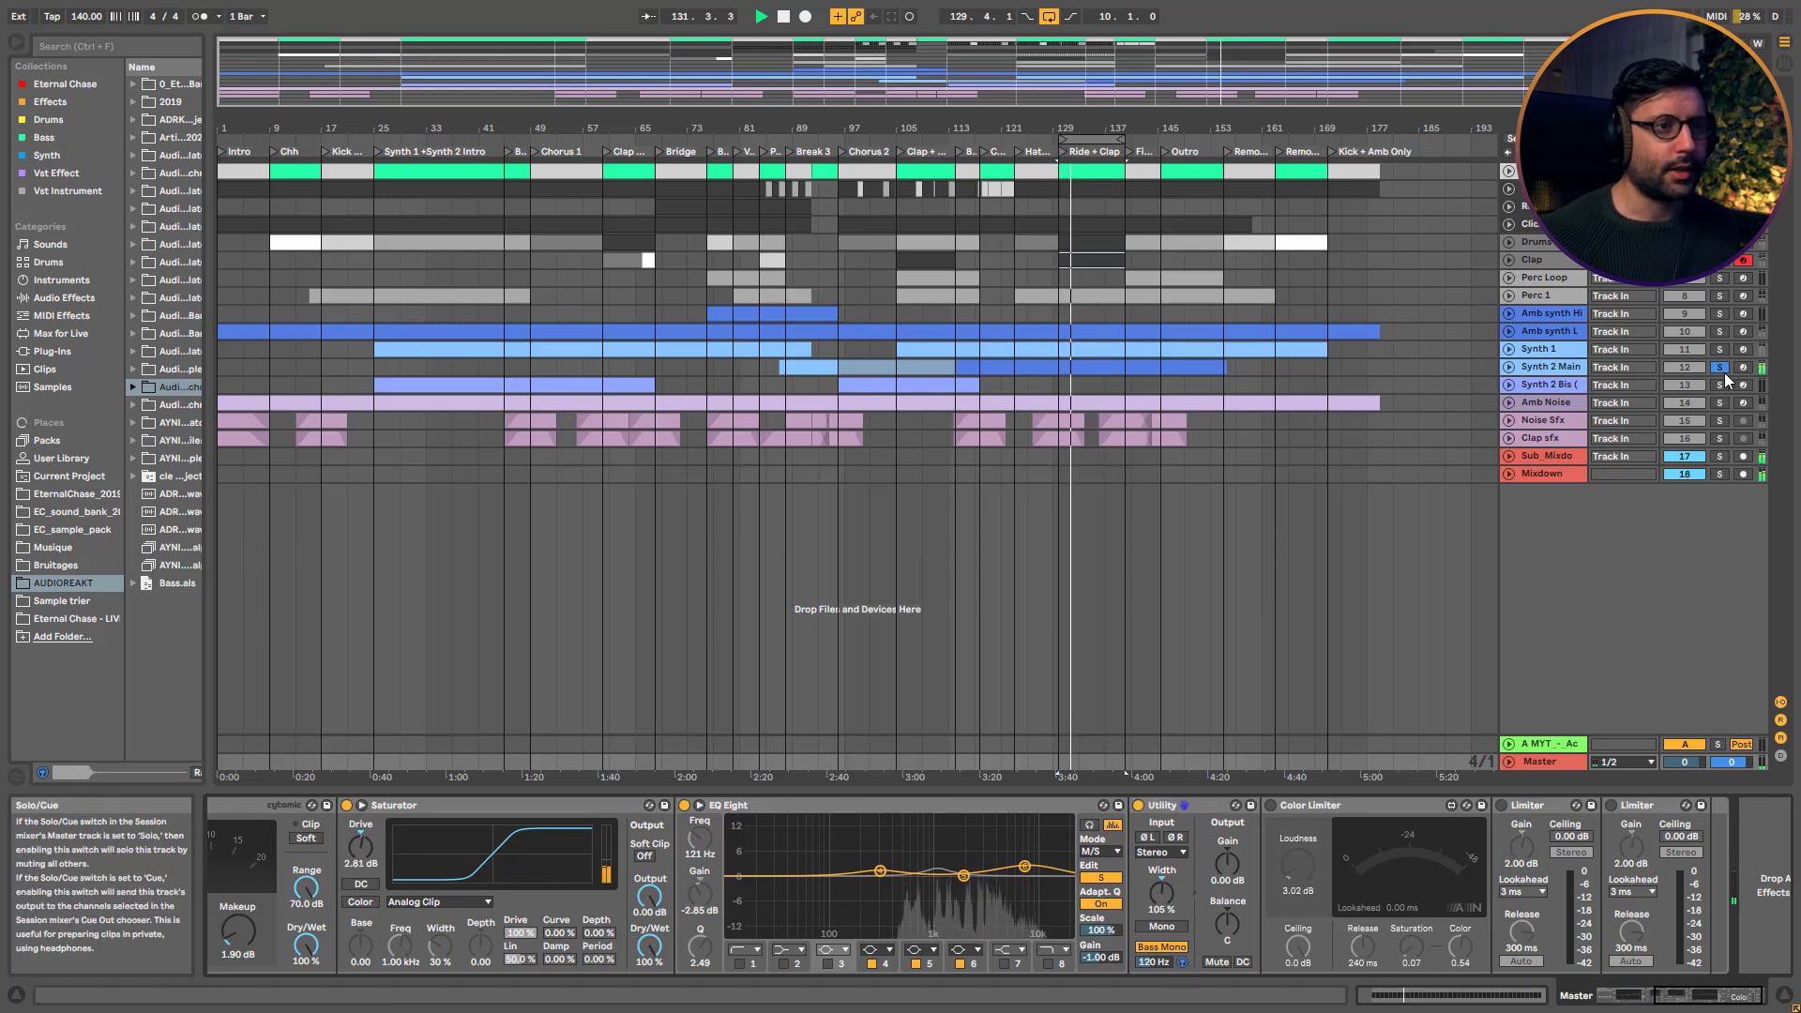
pyautogui.click(1180, 960)
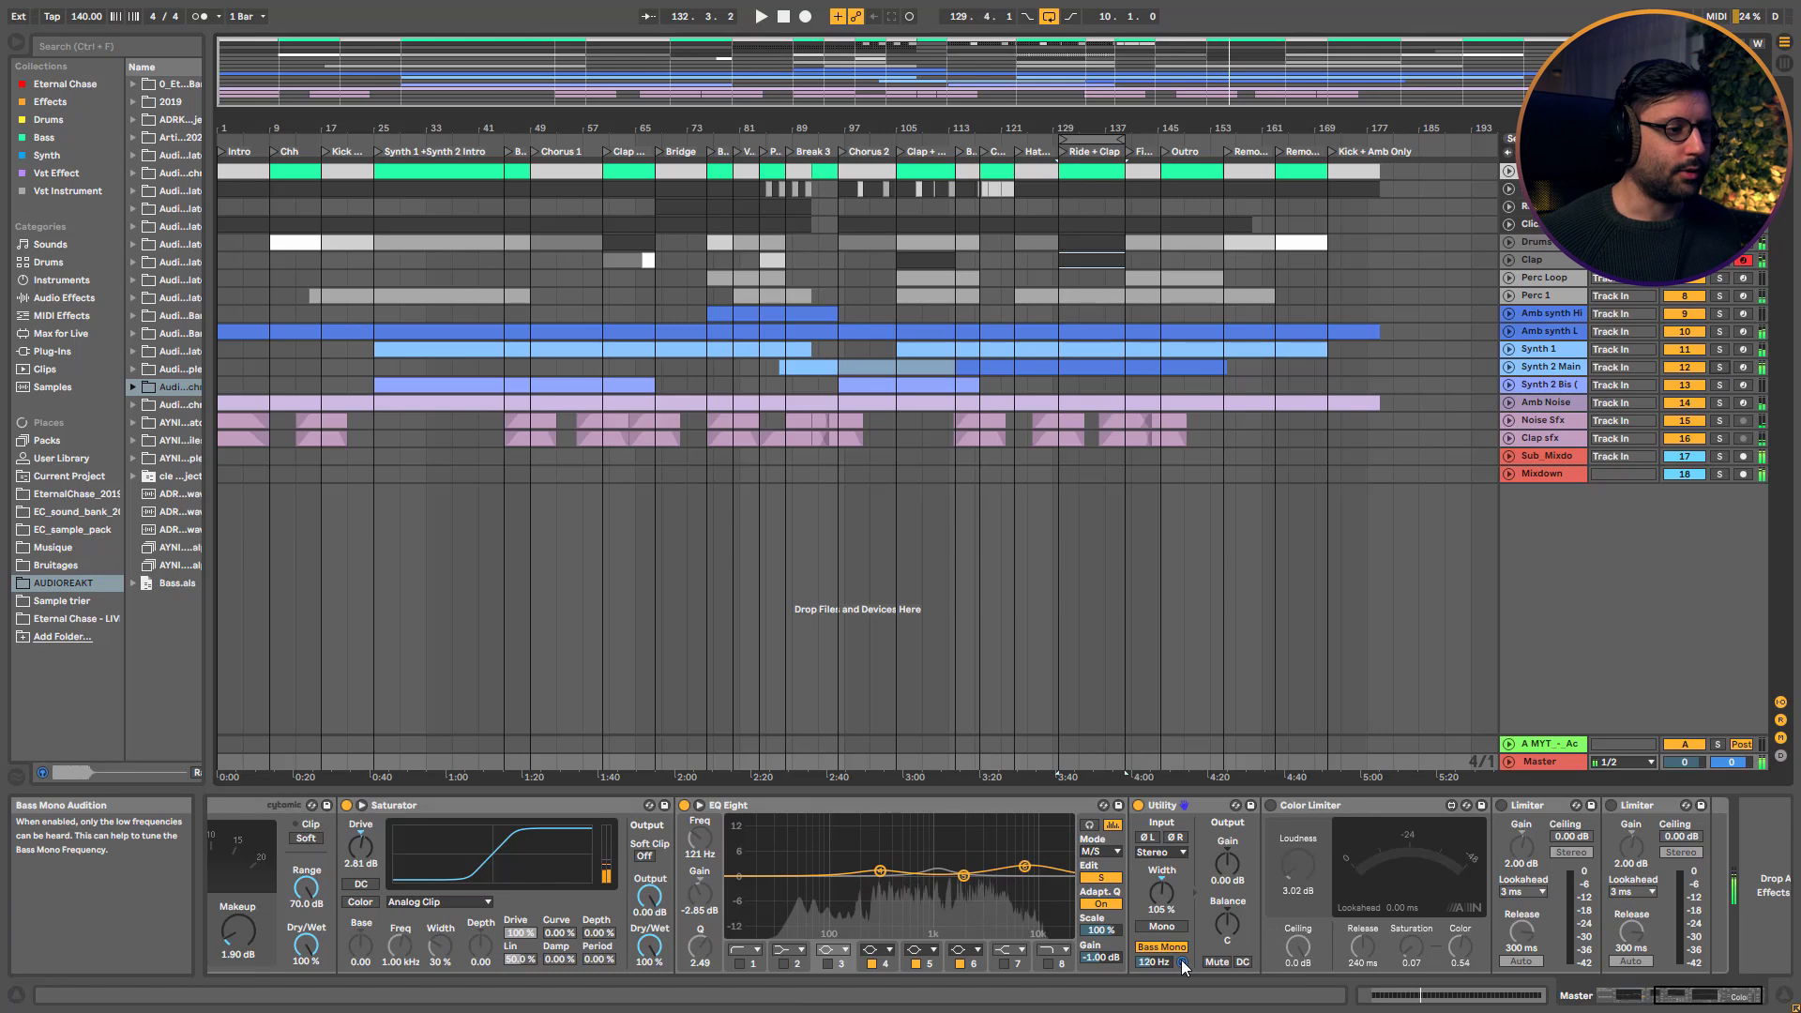
pyautogui.press('space')
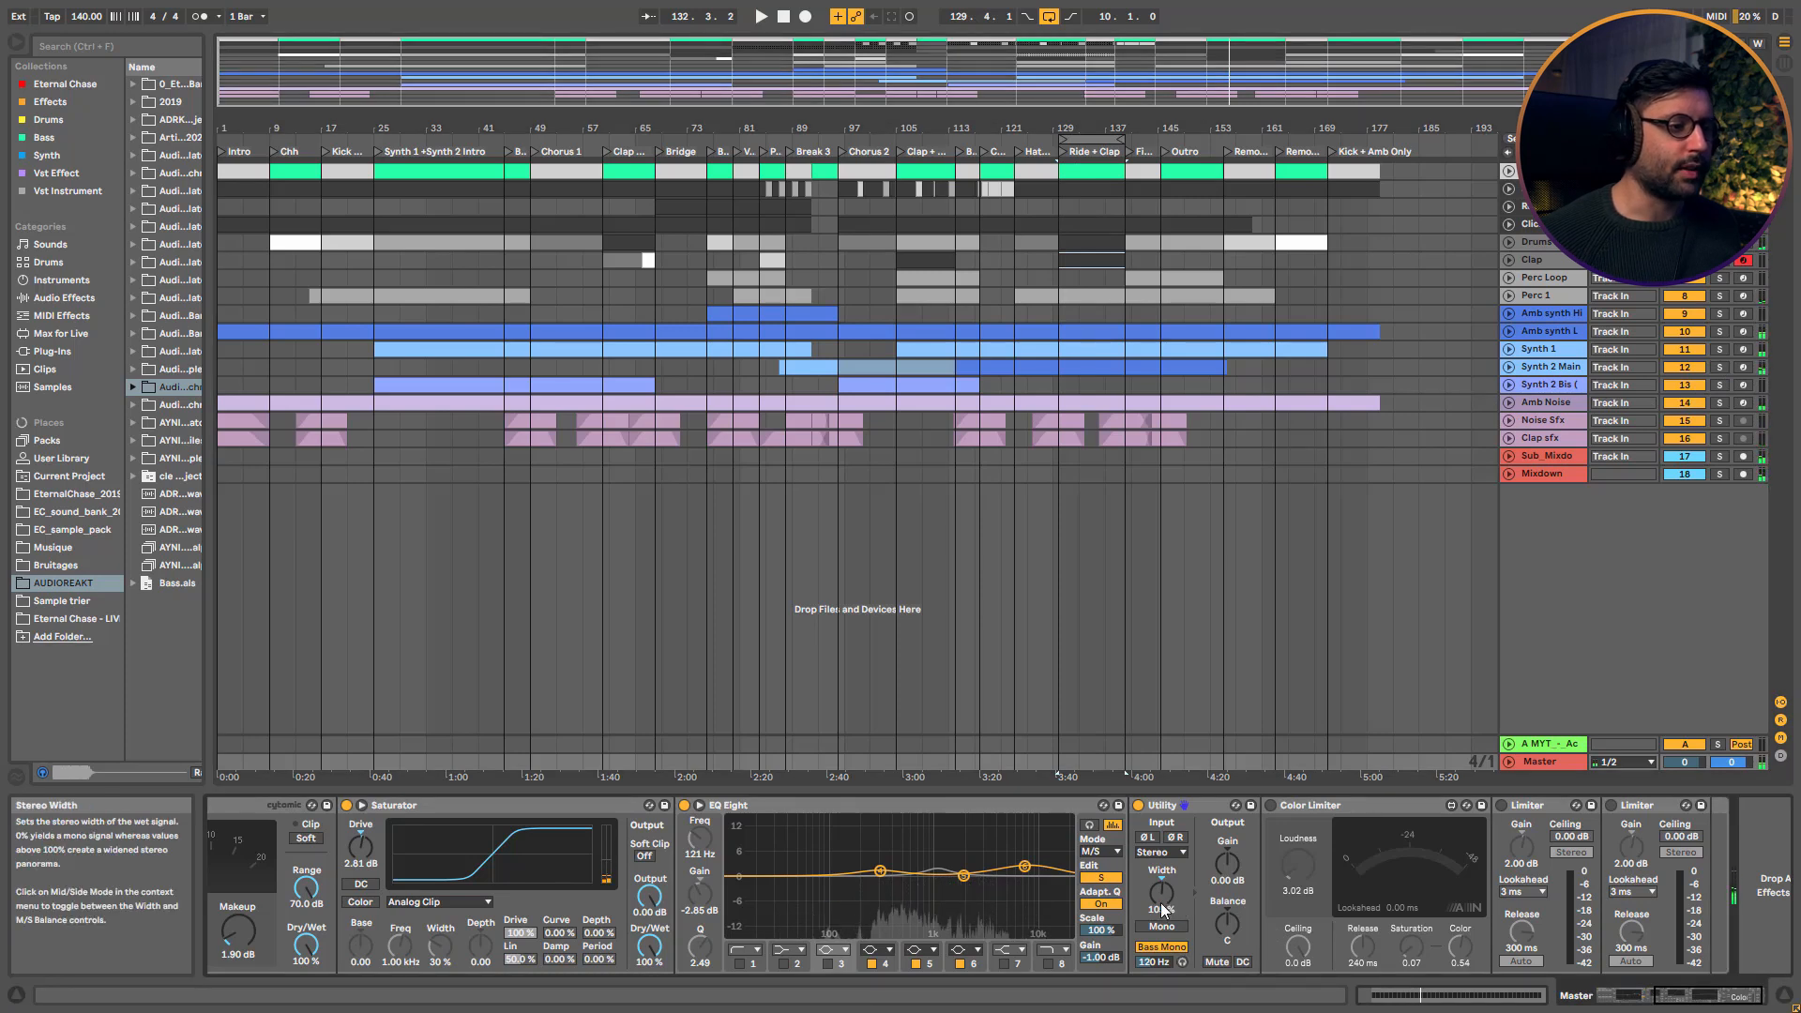
# Set the Utility's stereo width to 105% while the loop plays
pyautogui.press('space')
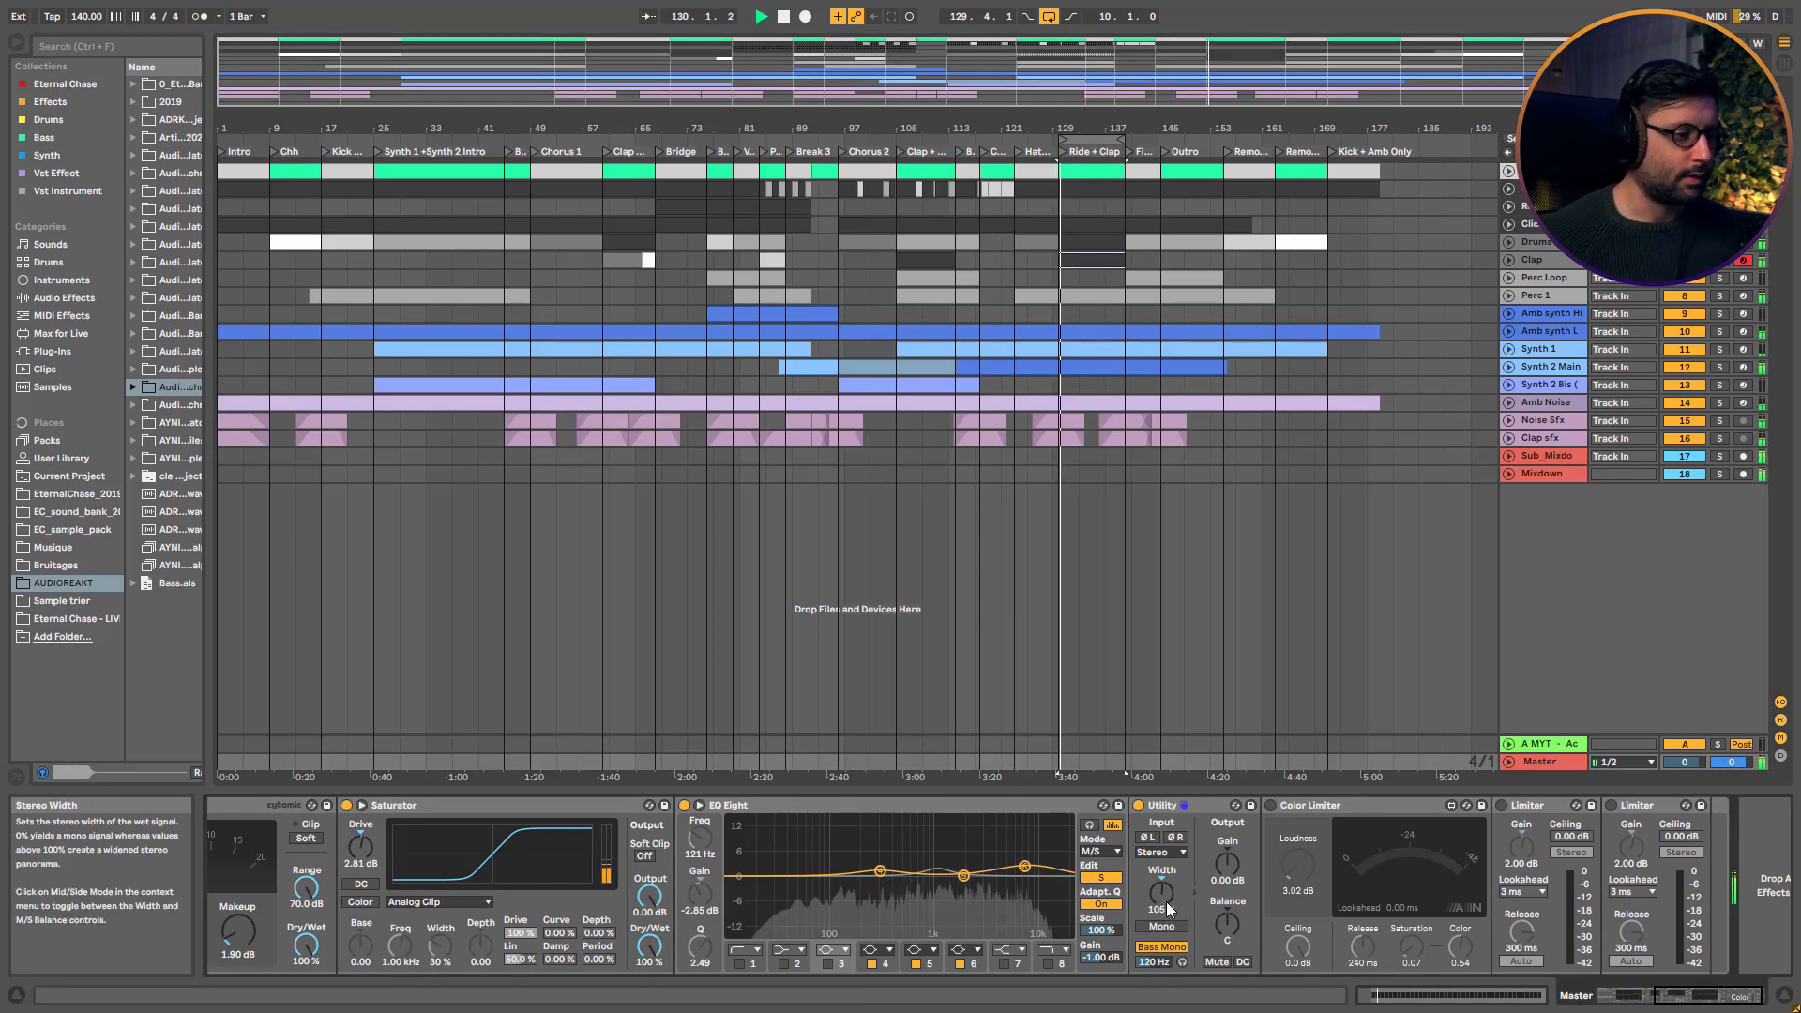
pyautogui.moveTo(1161, 892); pyautogui.dragTo(1161, 886)
pyautogui.press('space')
# Select the Color Limiter, turn it on, and audition its effect during loop playback
pyautogui.click(1713, 1001)
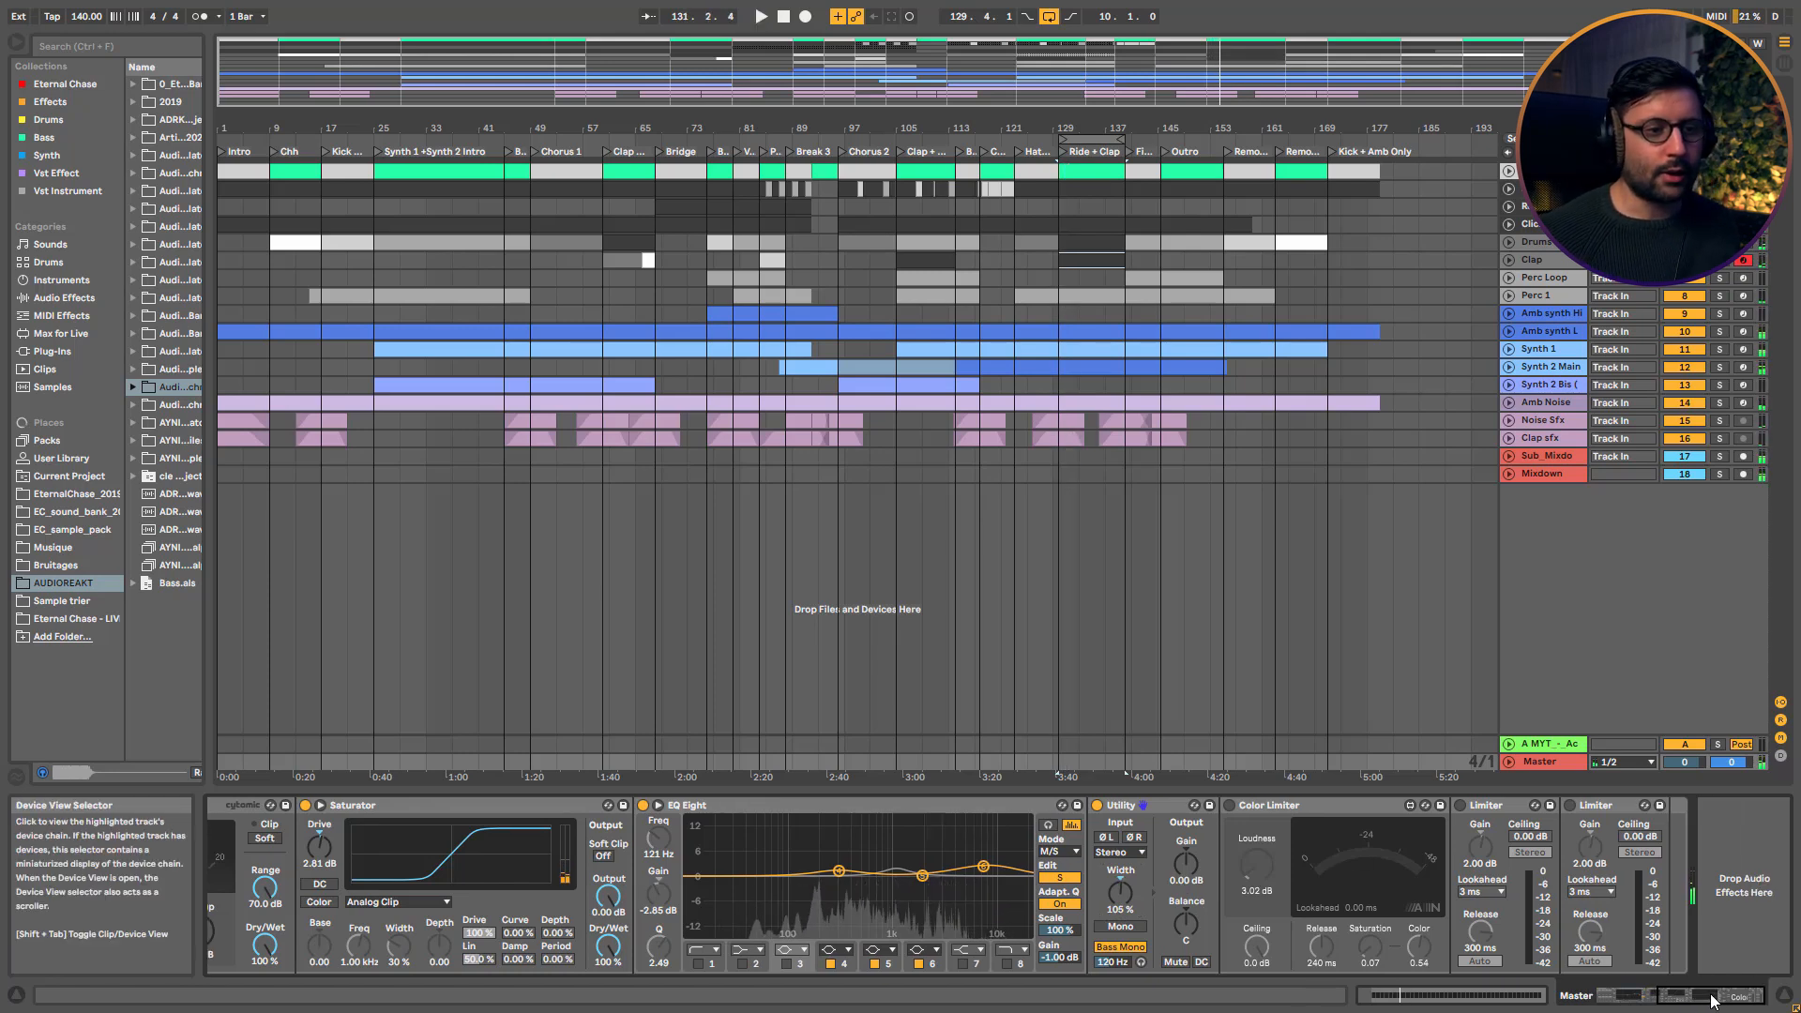
pyautogui.click(1253, 805)
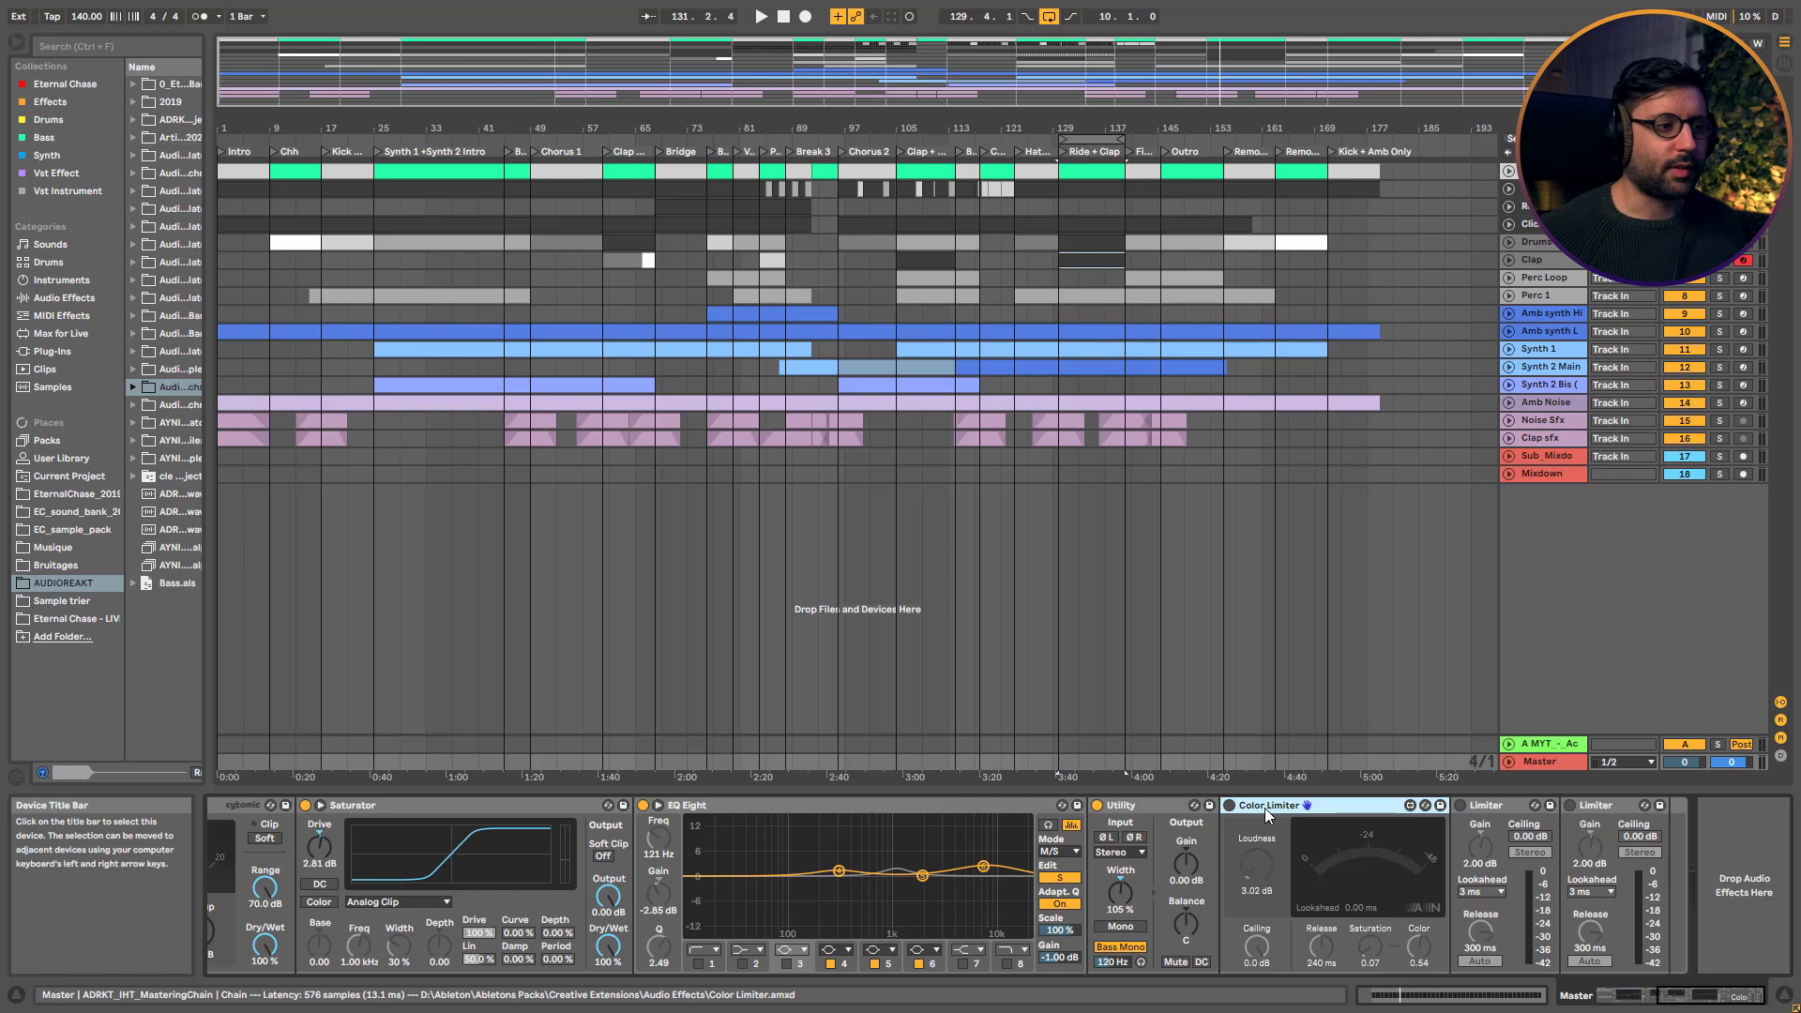
pyautogui.press('space')
pyautogui.click(1229, 805)
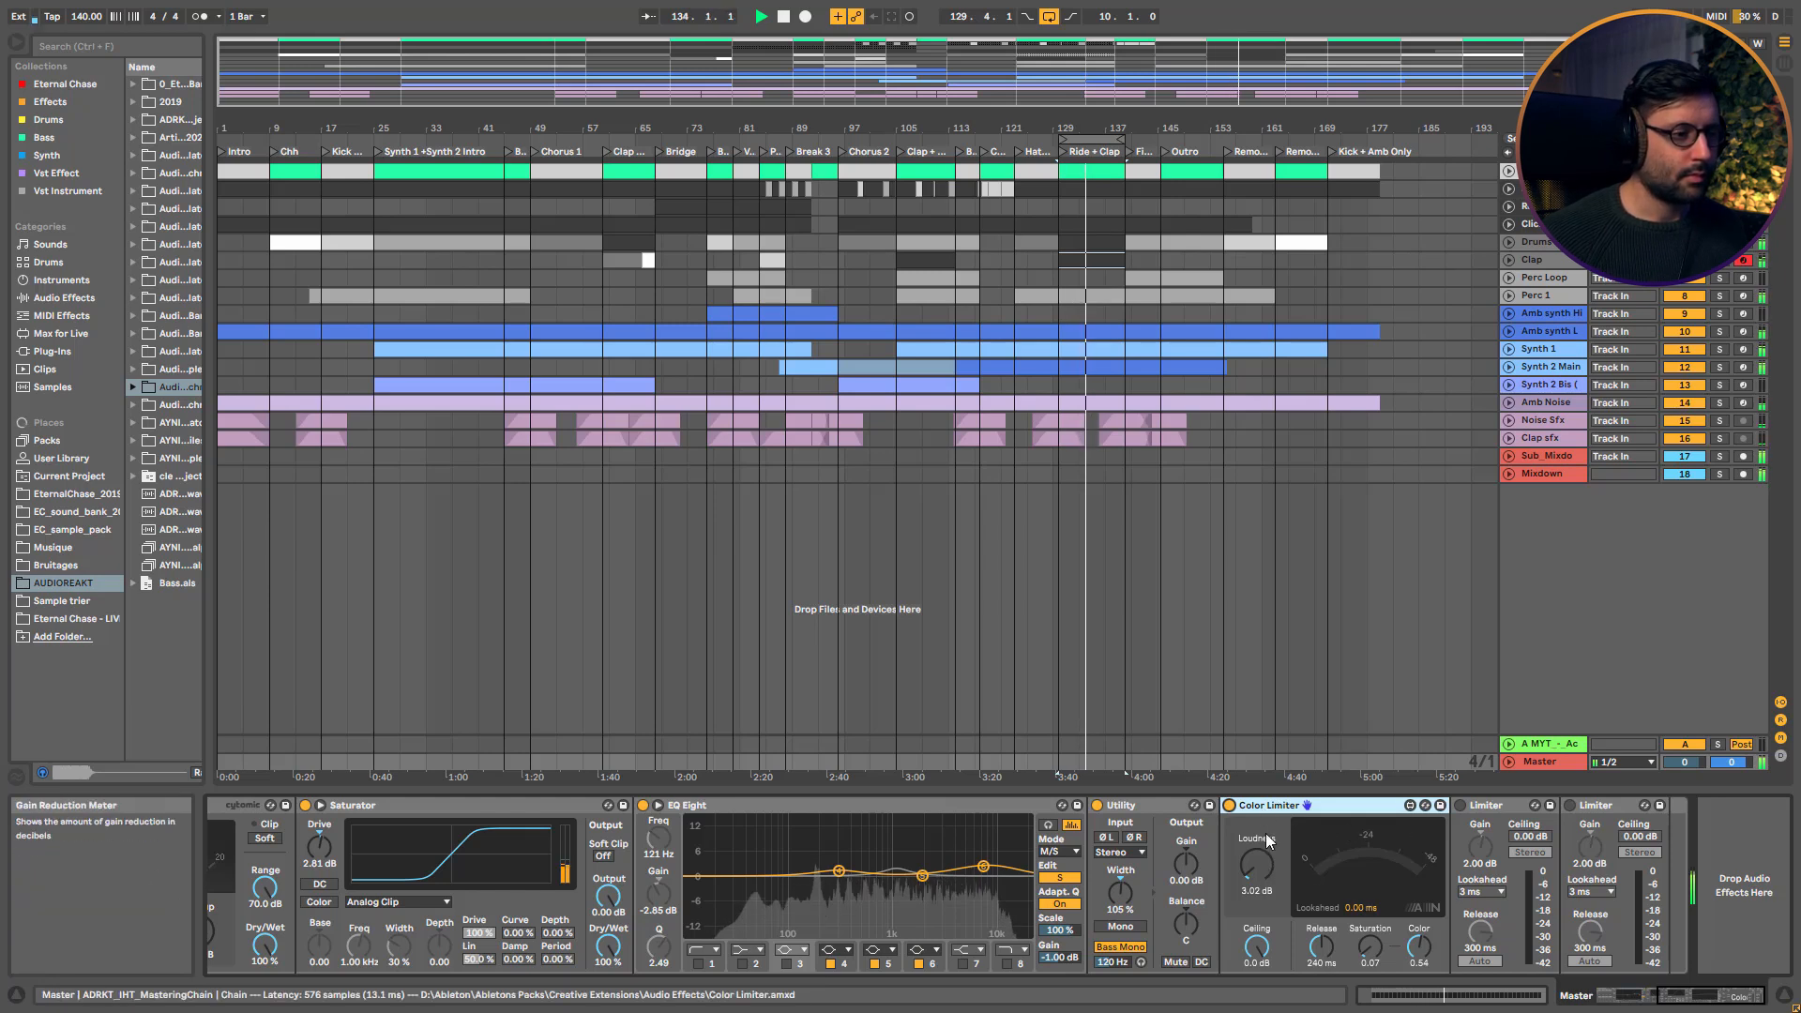
pyautogui.click(1229, 806)
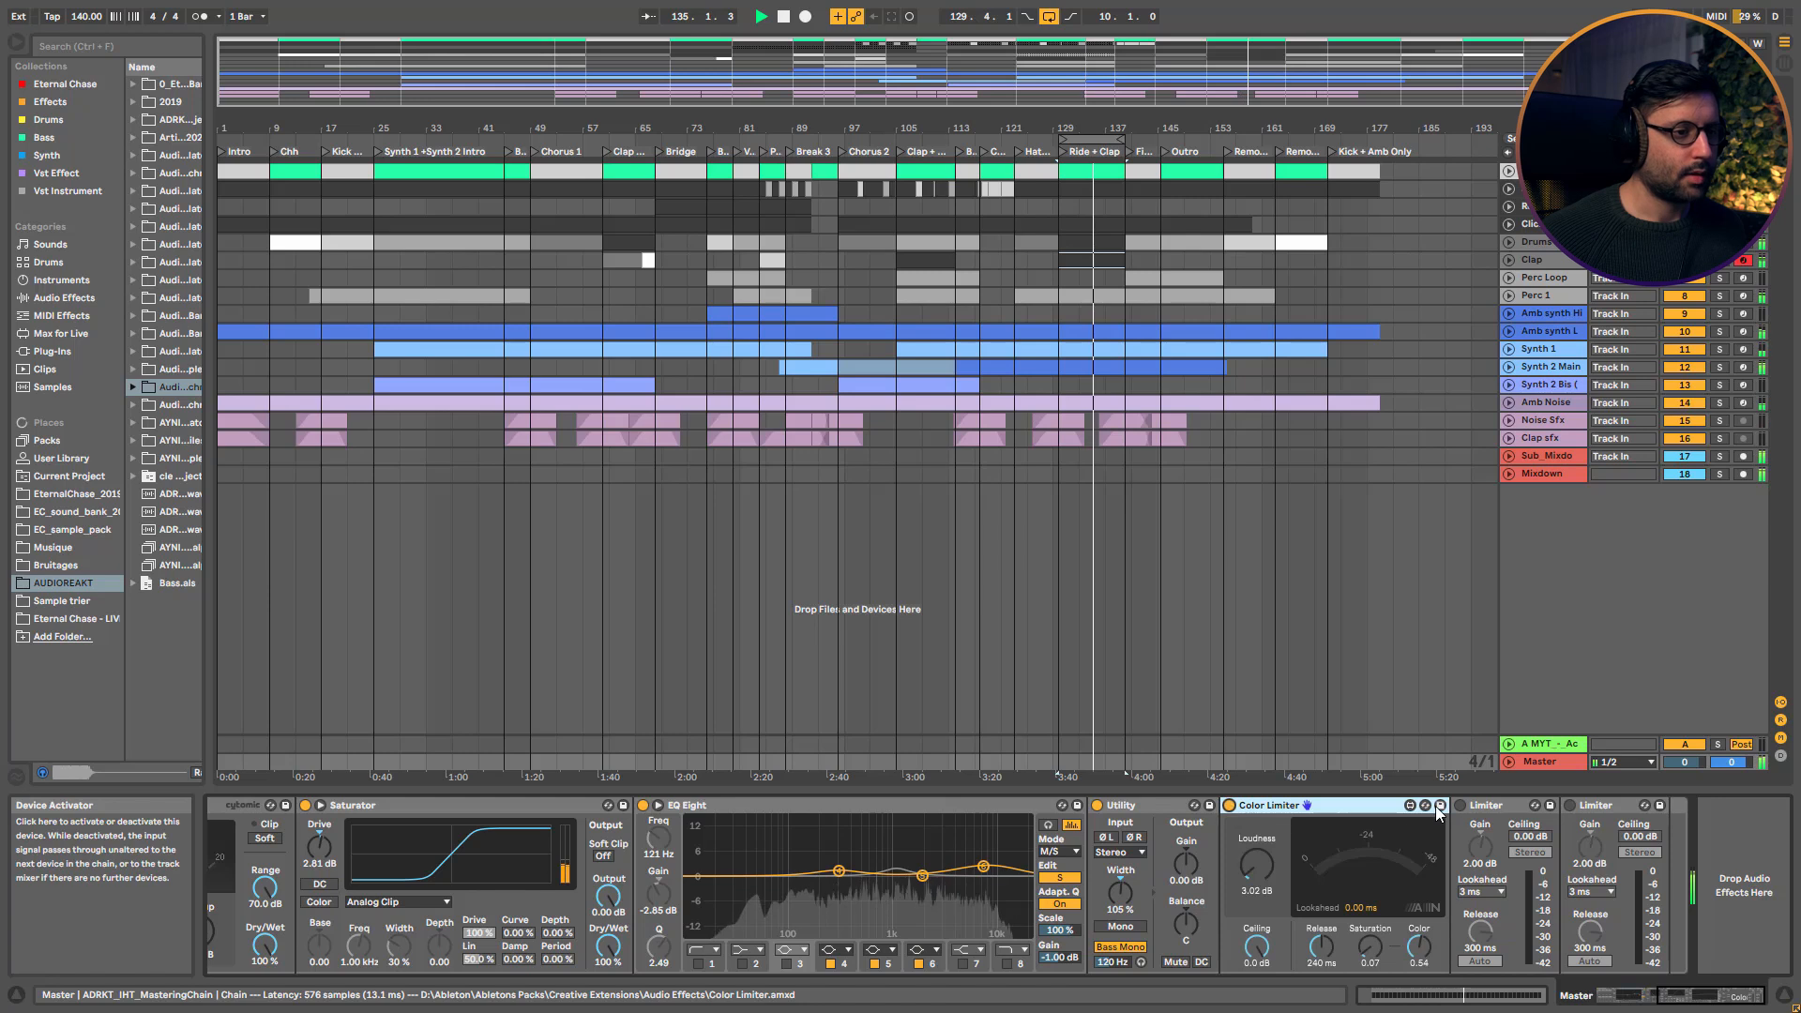
pyautogui.press('space')
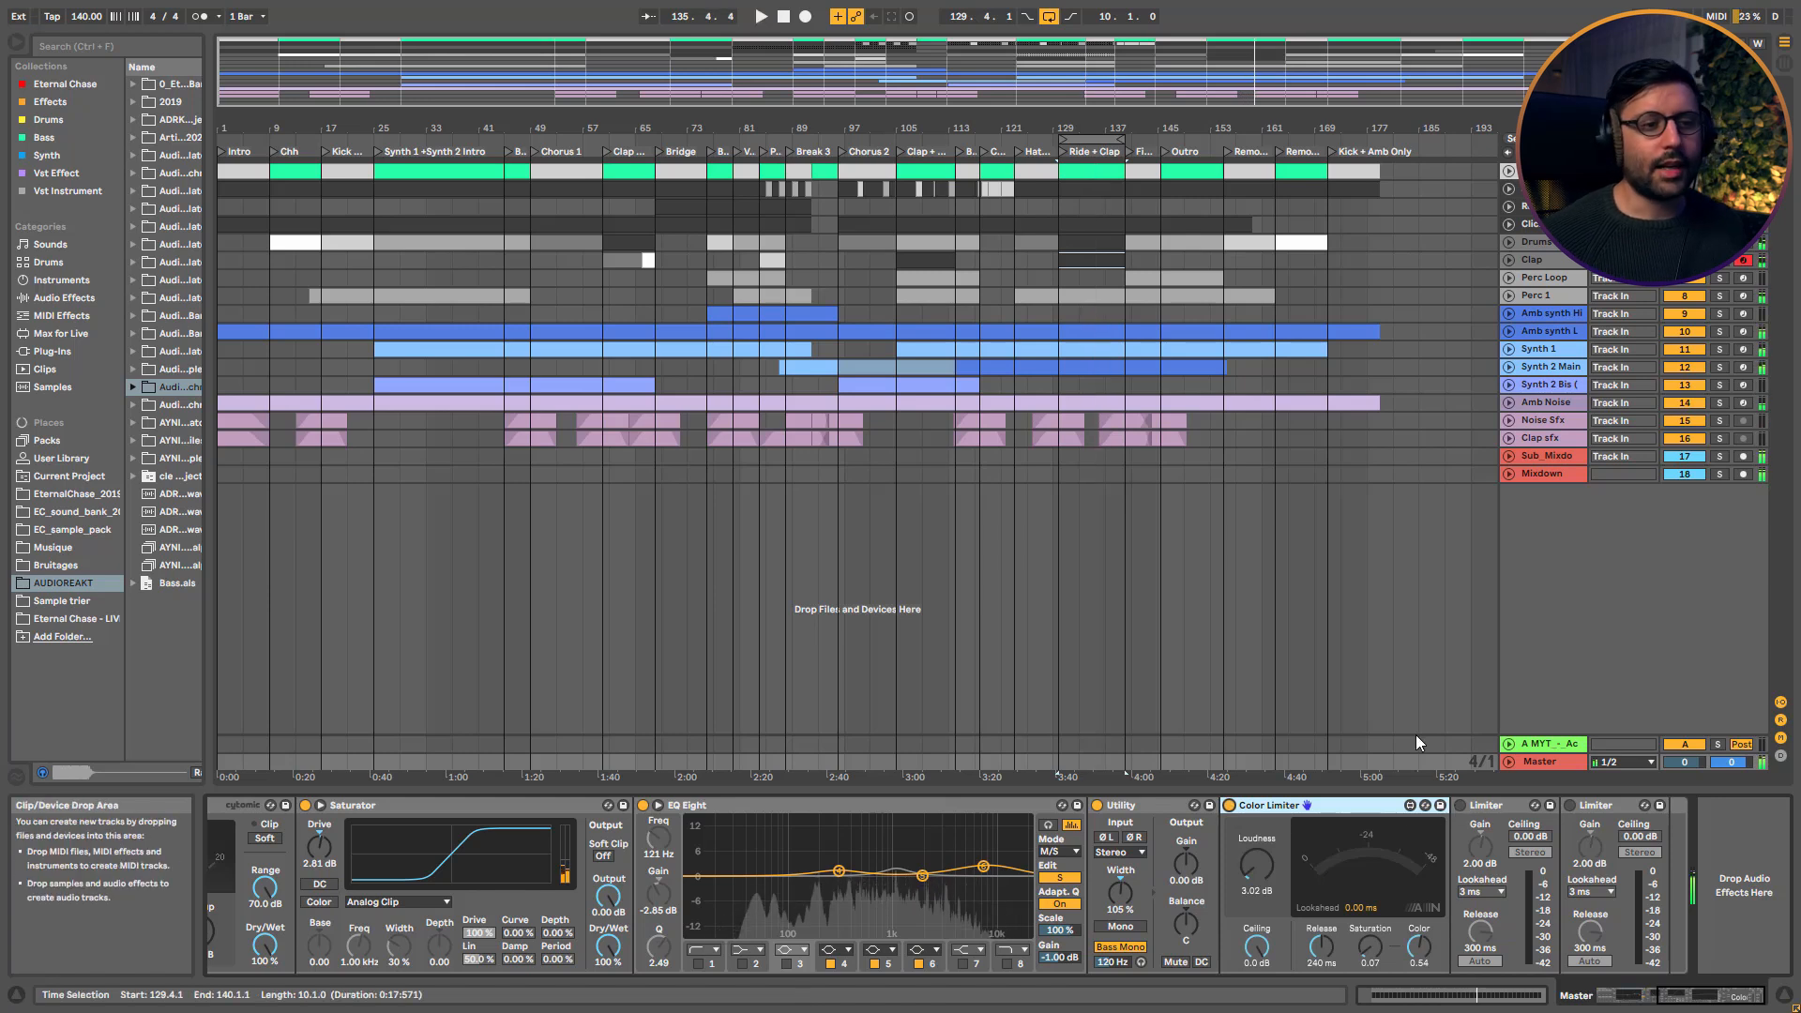
# Restart loop playback and turn on both Limiters at the end of the mastering chain
pyautogui.press('space')
pyautogui.click(1460, 805)
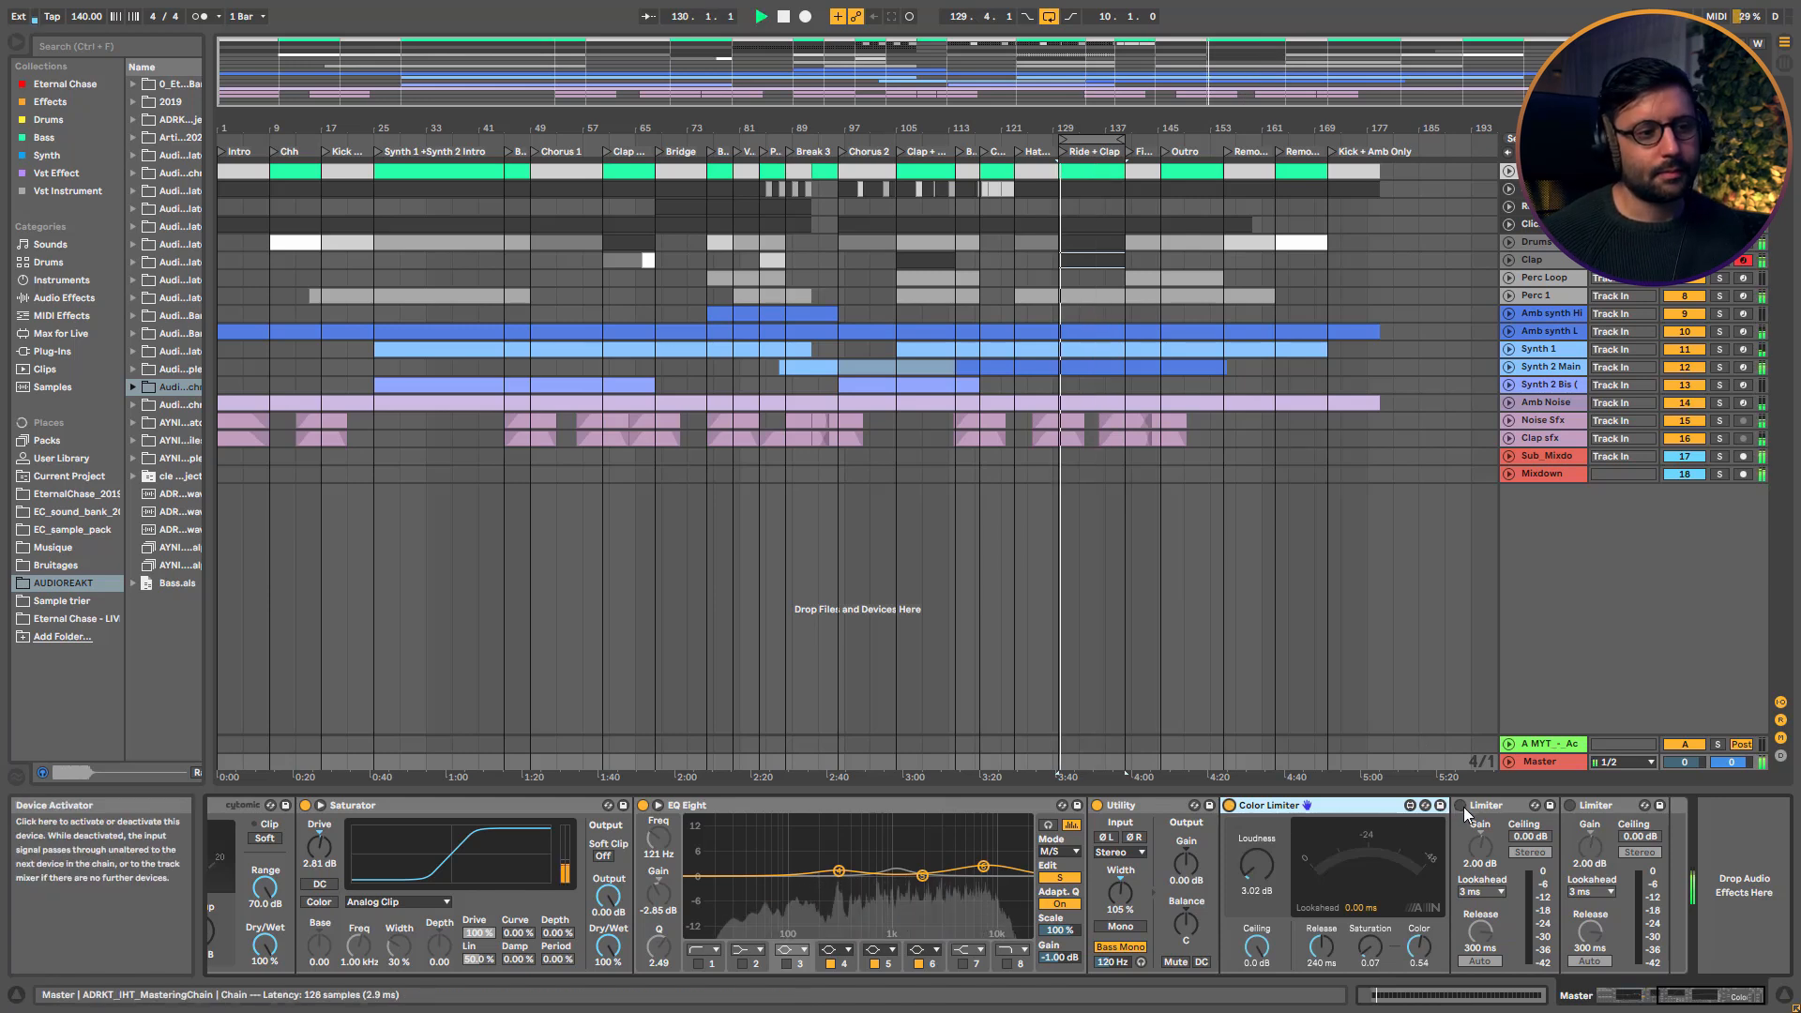
pyautogui.click(1569, 805)
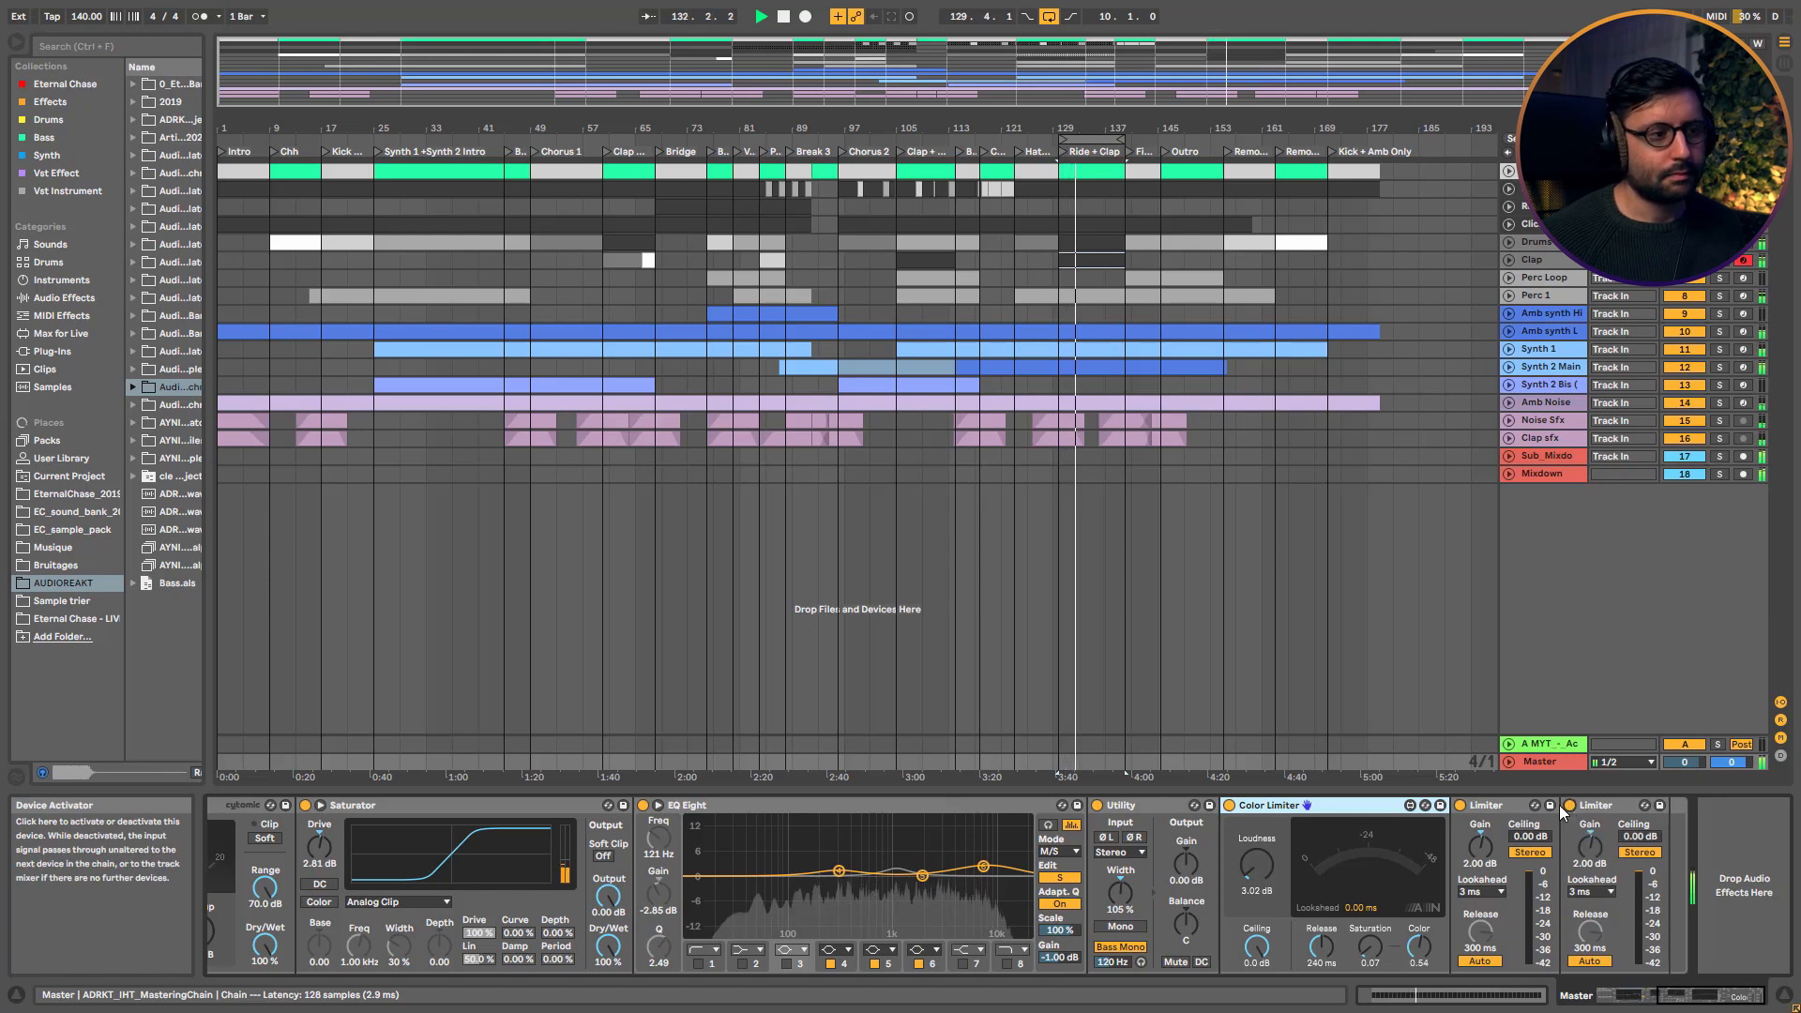
# Compare the whole mastering rack bypassed and active while the loop plays
pyautogui.moveTo(1679, 995); pyautogui.dragTo(1612, 995)
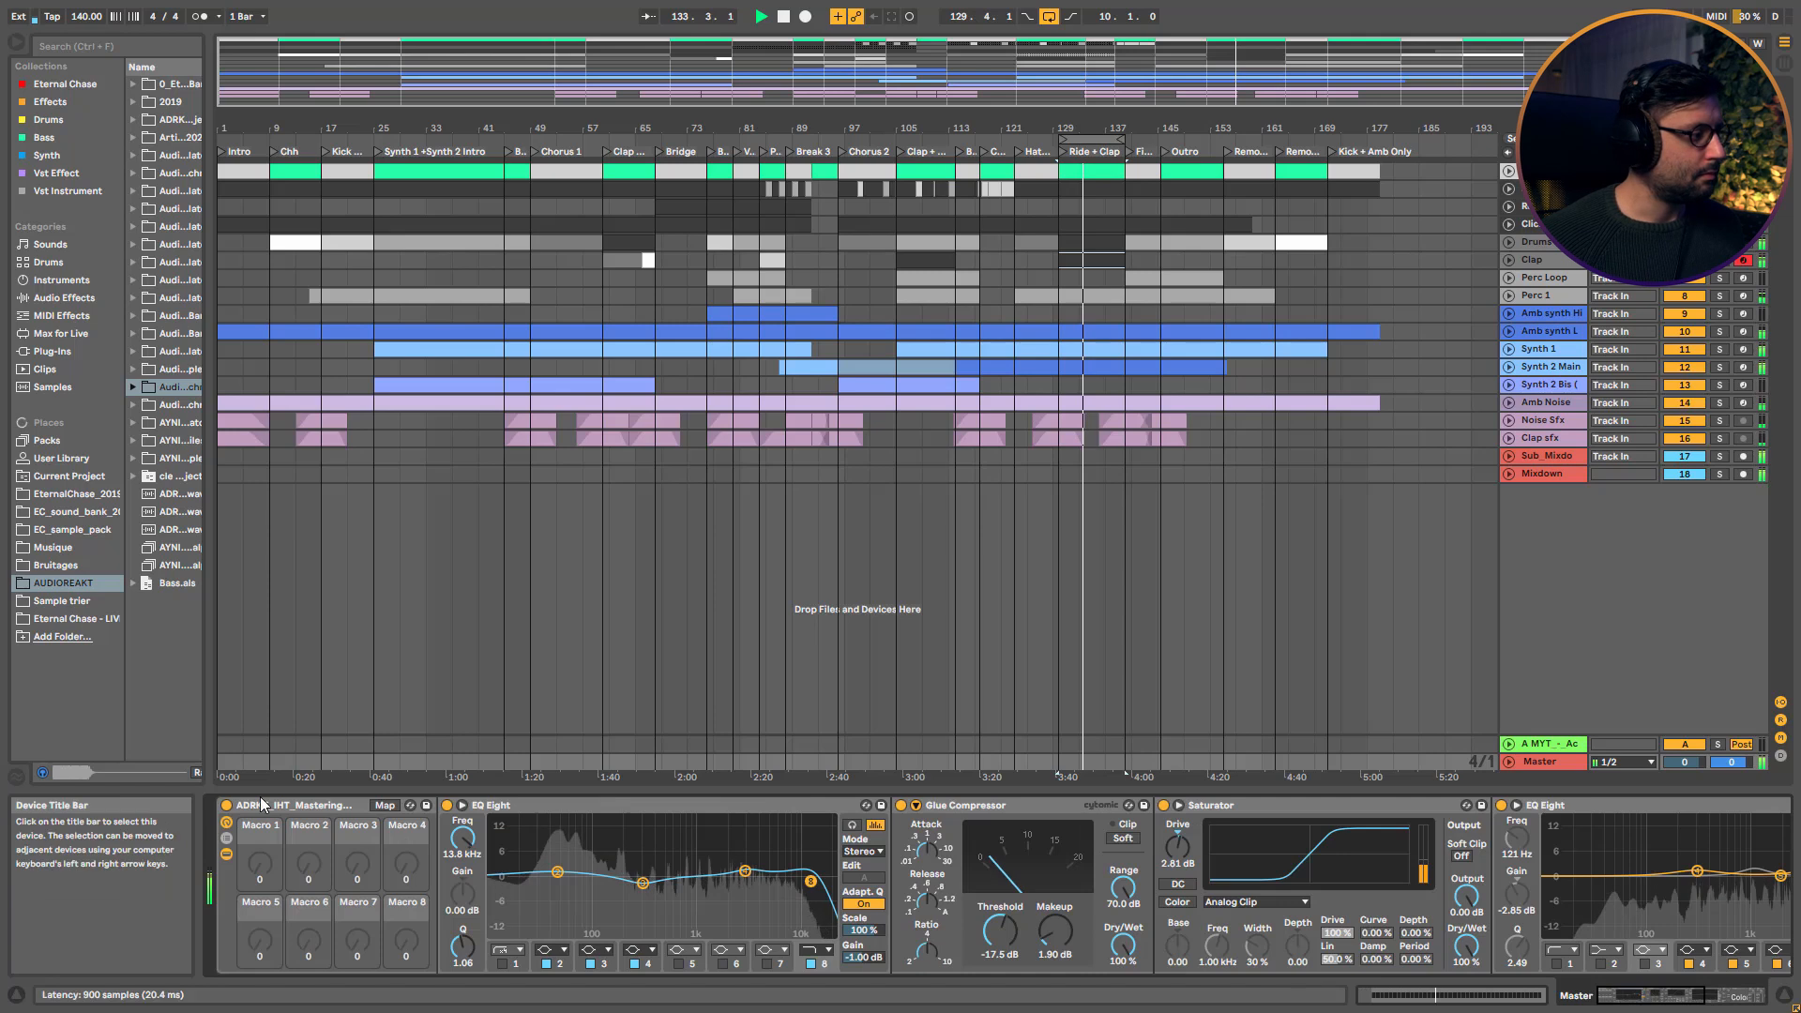
pyautogui.click(227, 807)
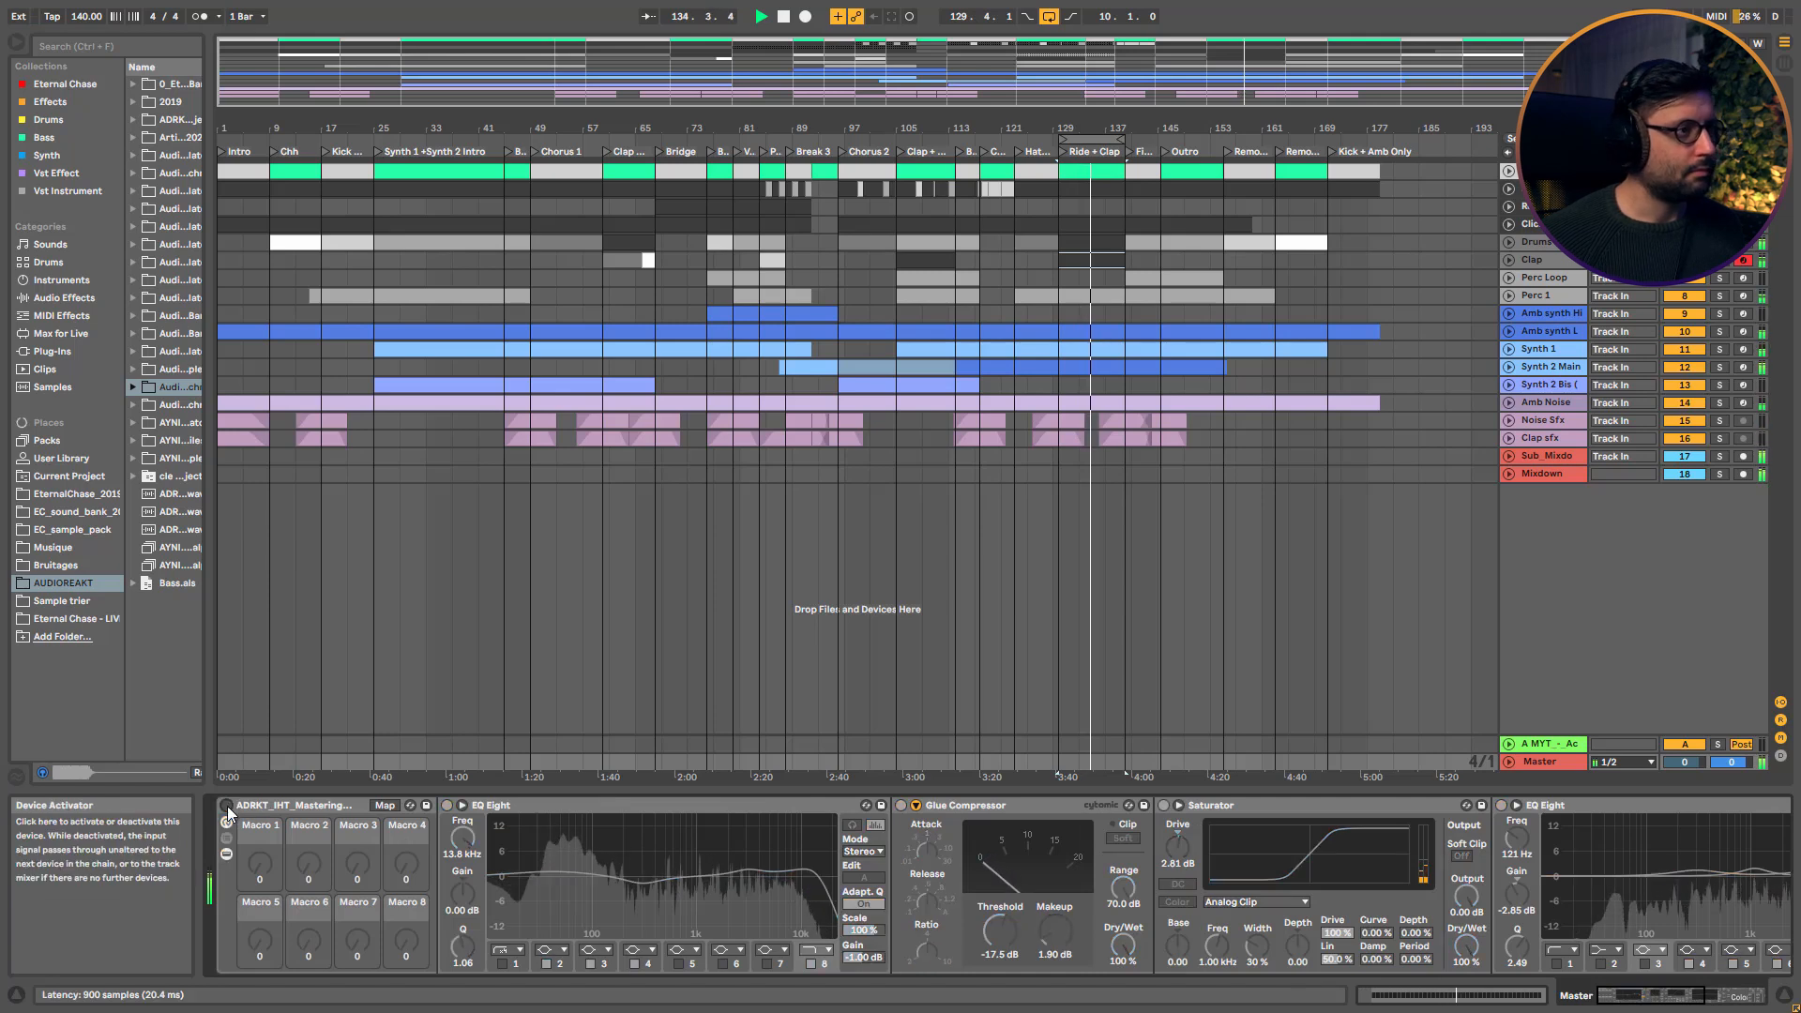
pyautogui.click(227, 808)
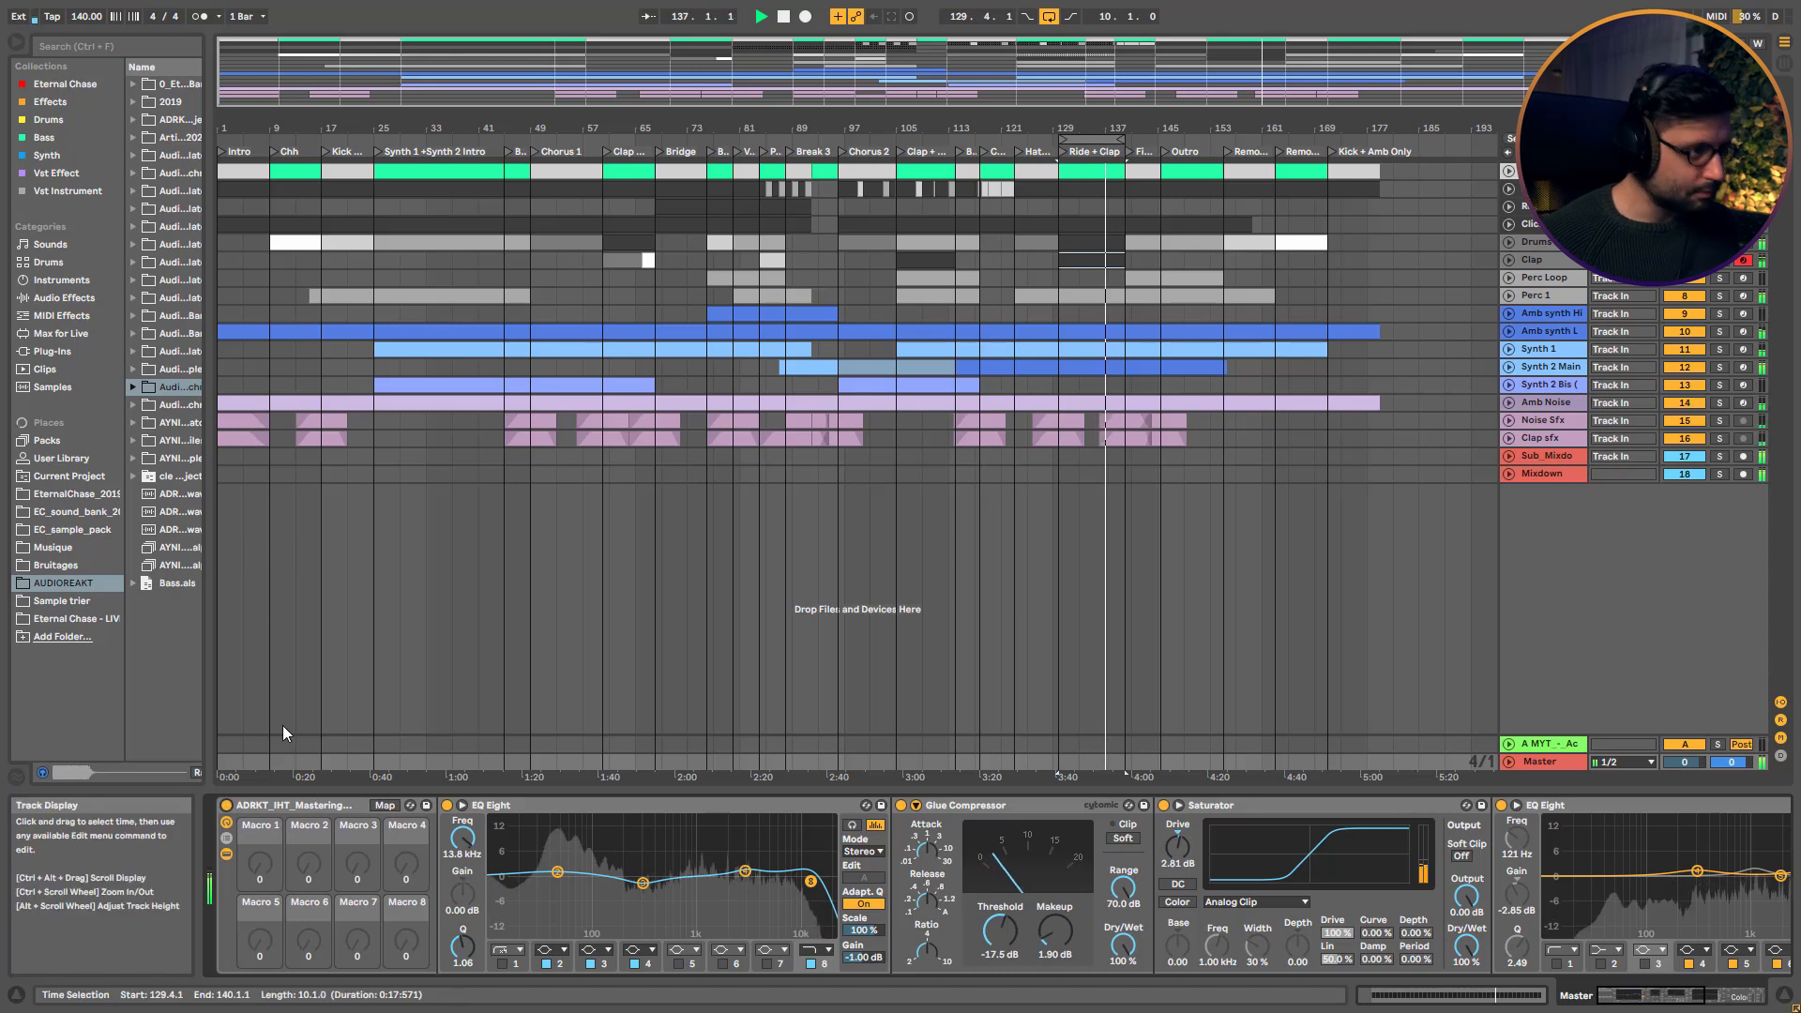
# Check the track and Master levels in the Session View mixer during playback, and return to the Arrangement View
pyautogui.press('Tab')
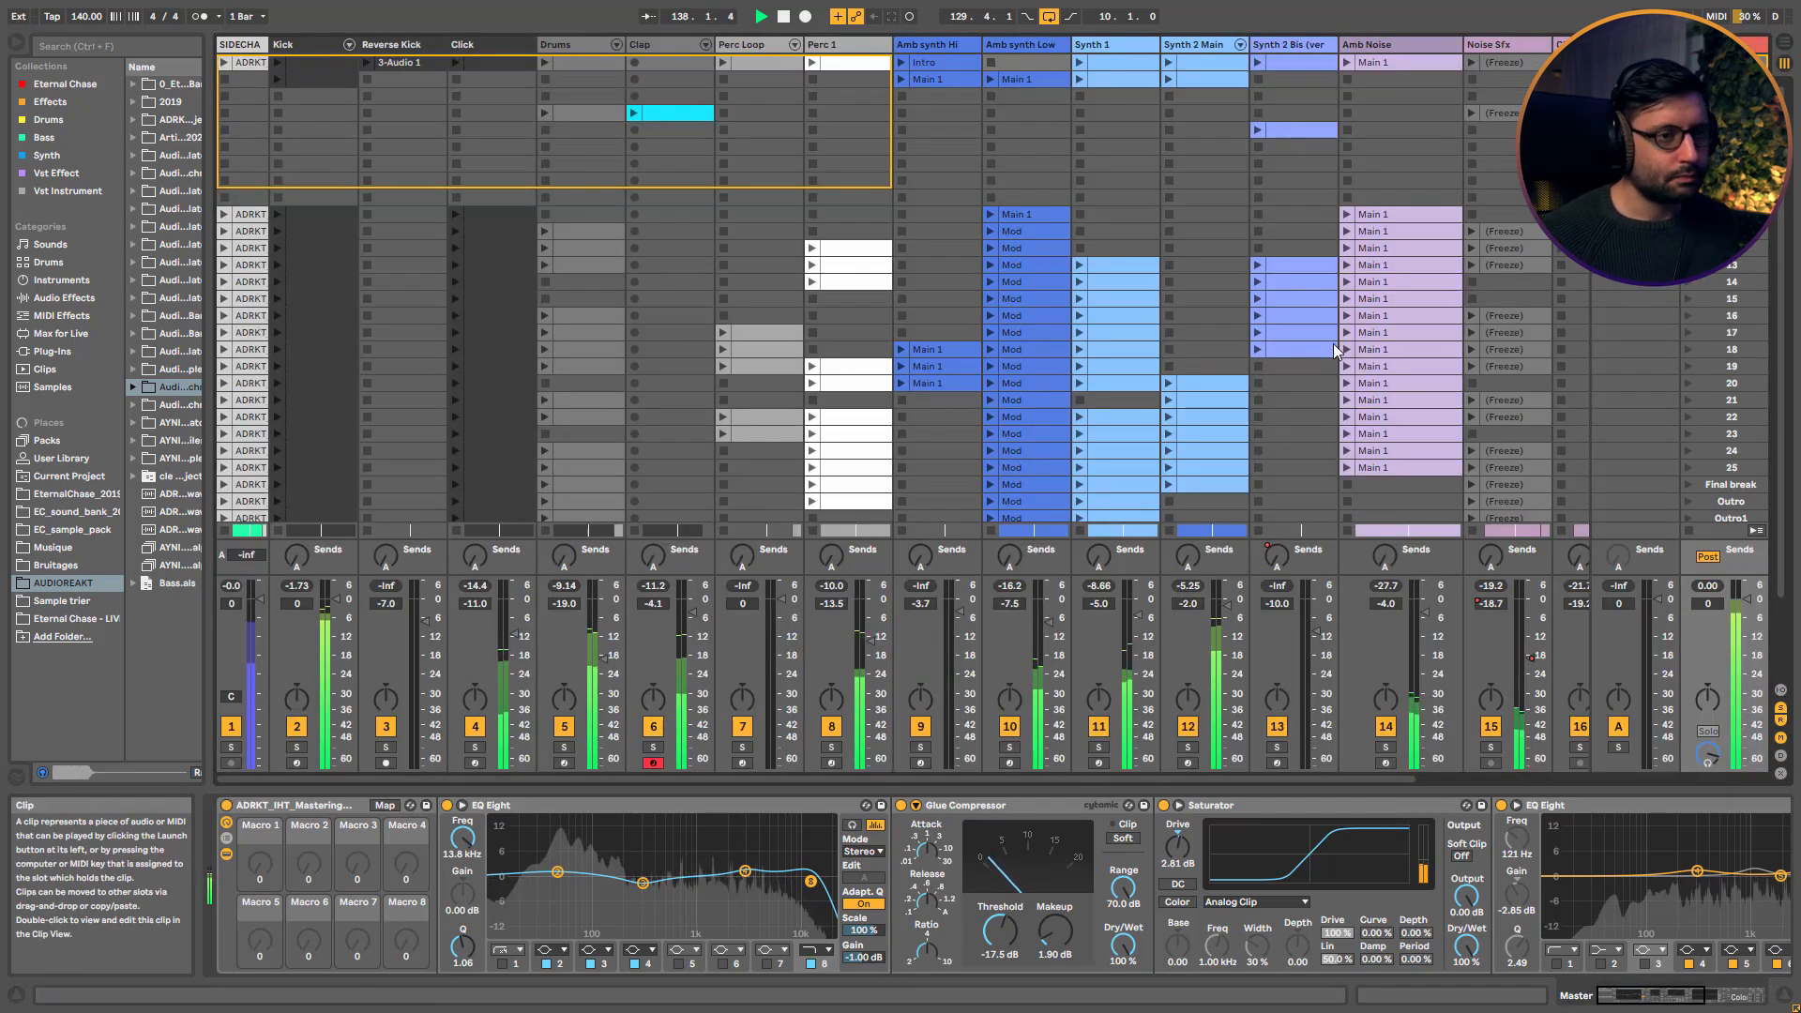
pyautogui.press('capslock')
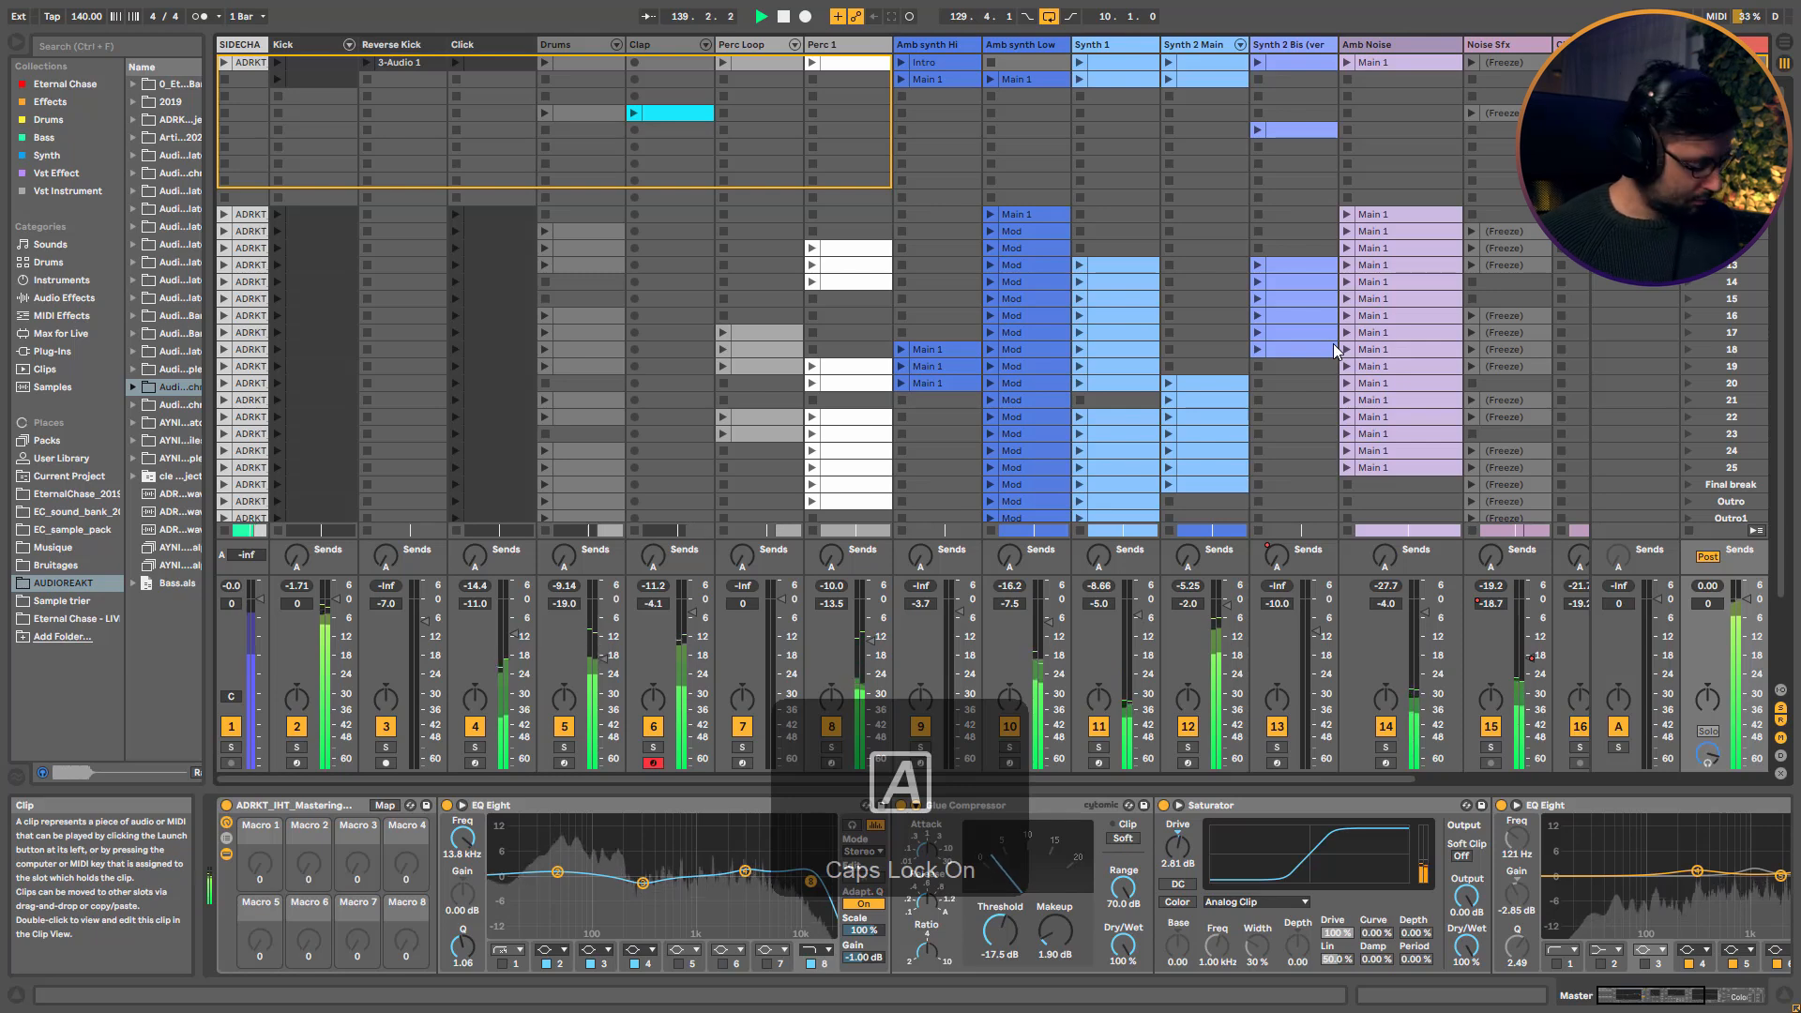
pyautogui.press('Tab')
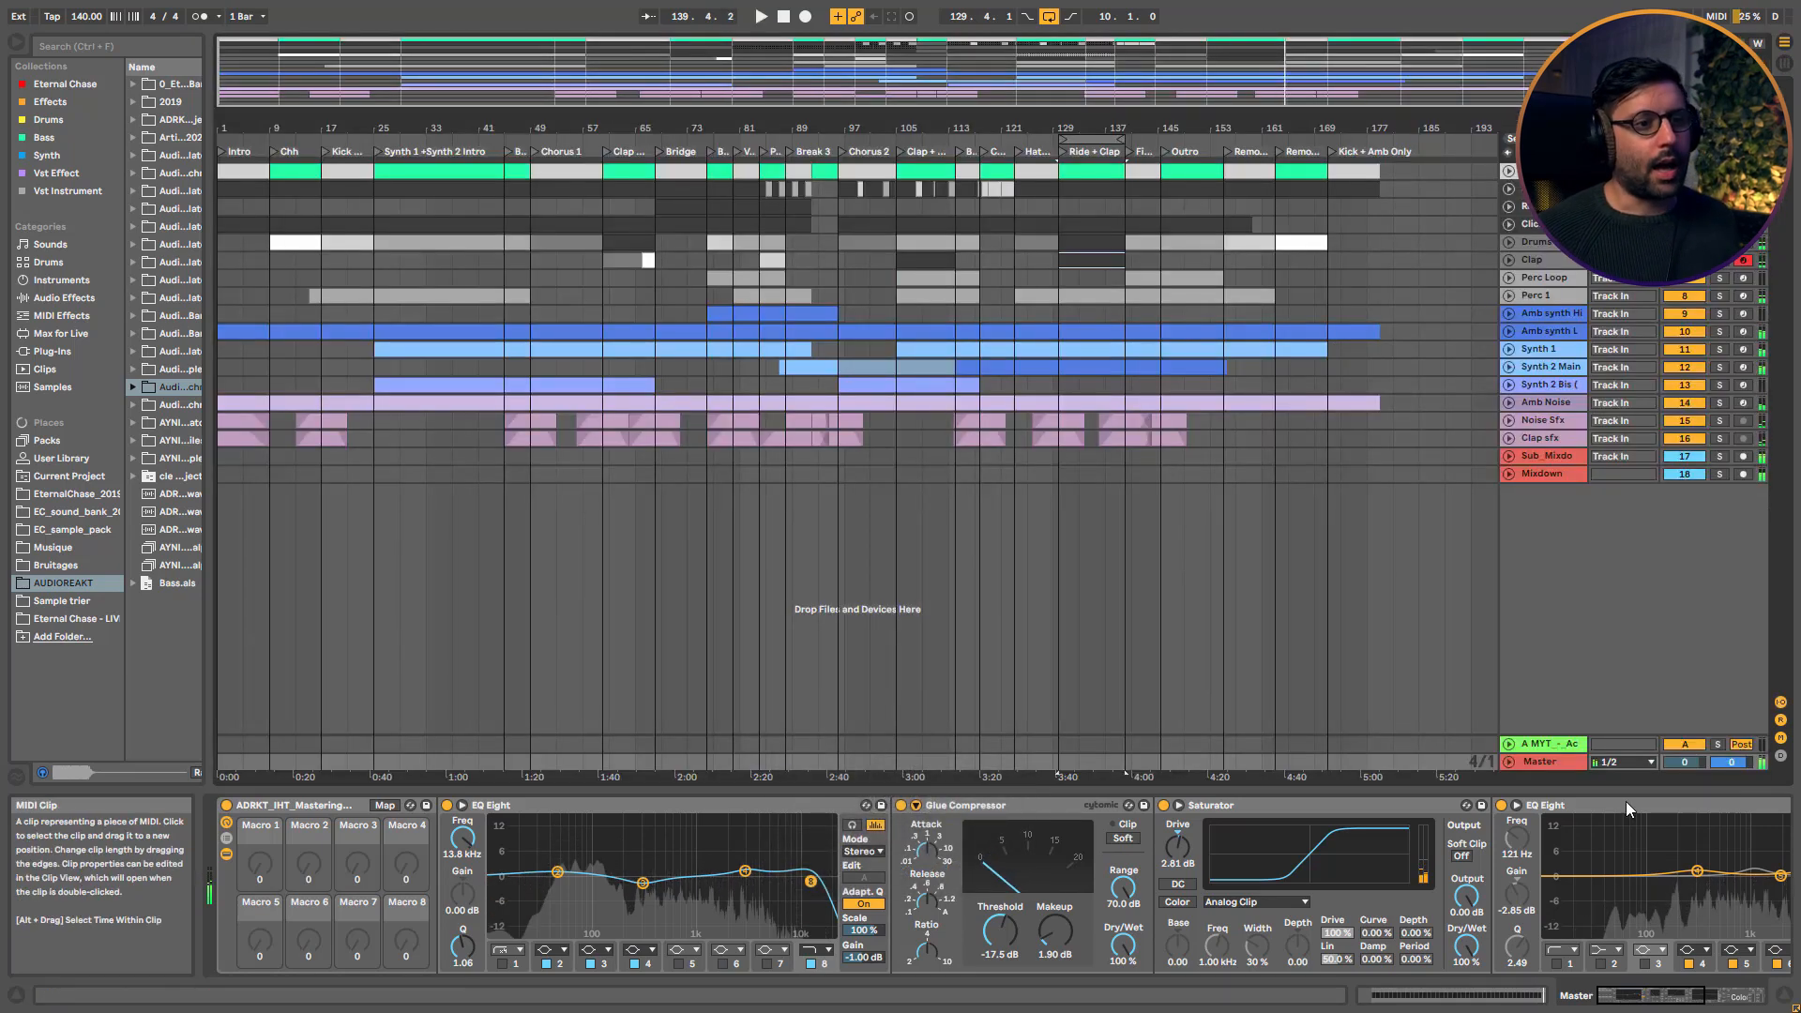